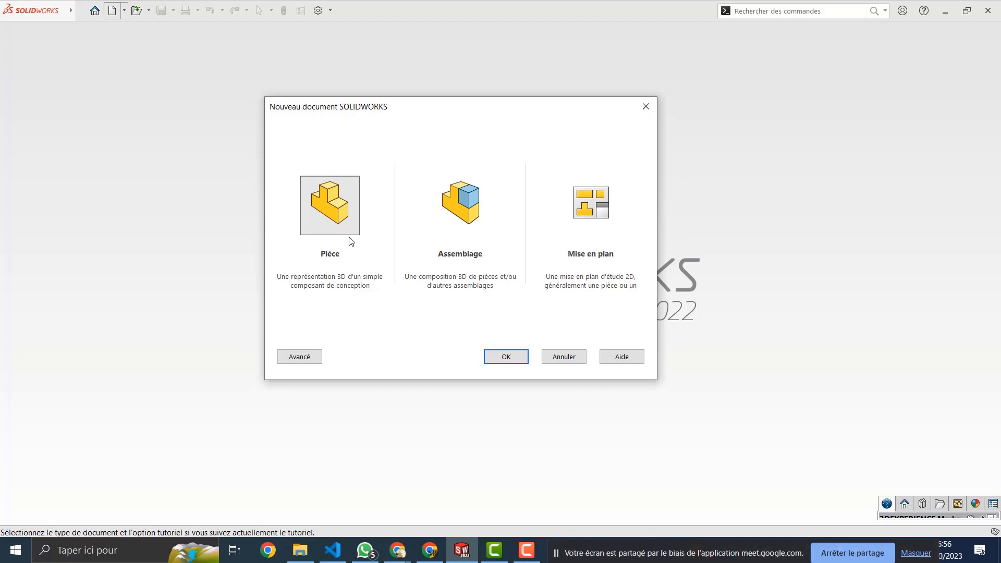
# Step: Confirm Pièce in the new-document dialog to create the empty part Pièce1
pyautogui.click(508, 360)
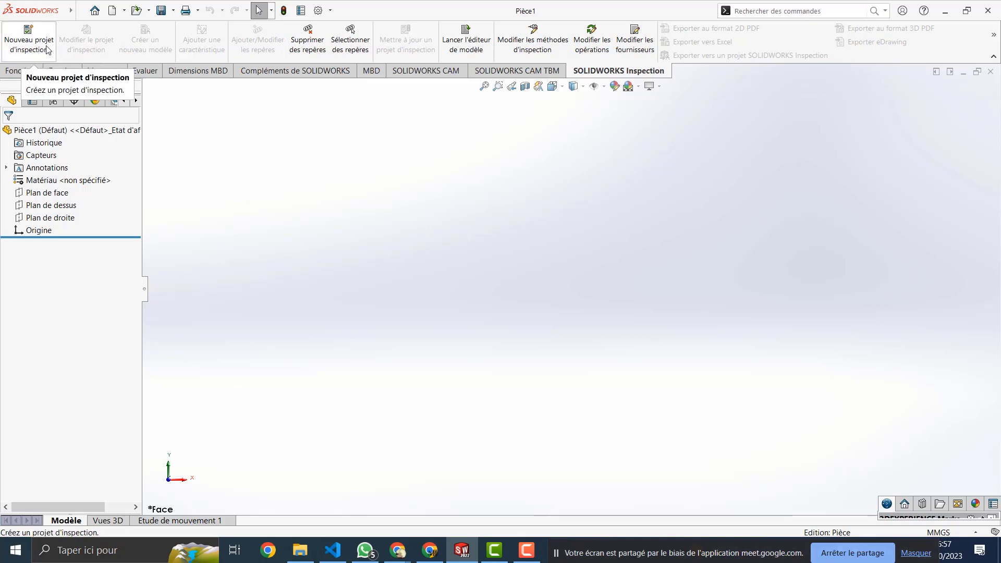
pyautogui.moveTo(466, 147); pyautogui.dragTo(373, 221)
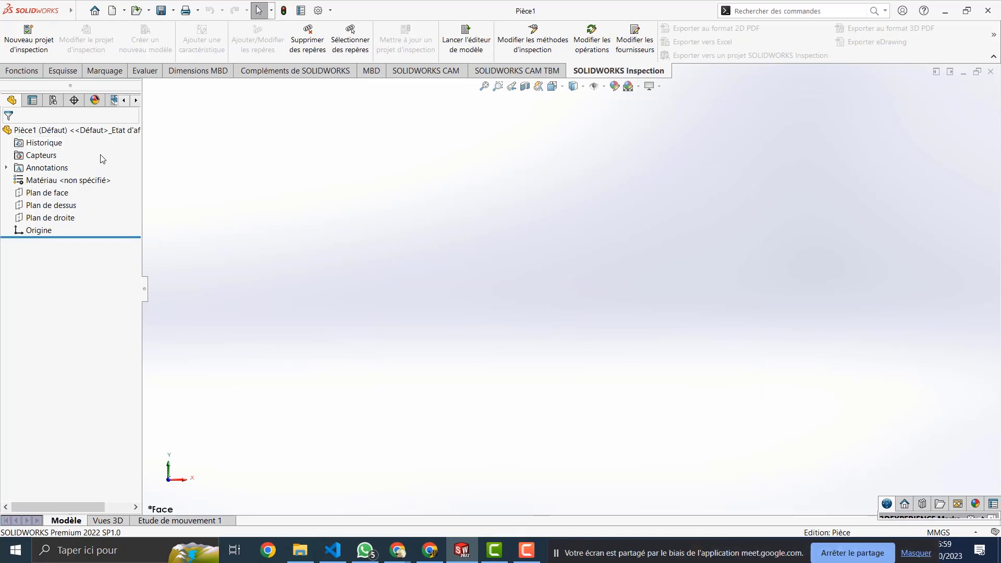
# Step: Switch the CommandManager to the Esquisse sketching tools
pyautogui.click(61, 73)
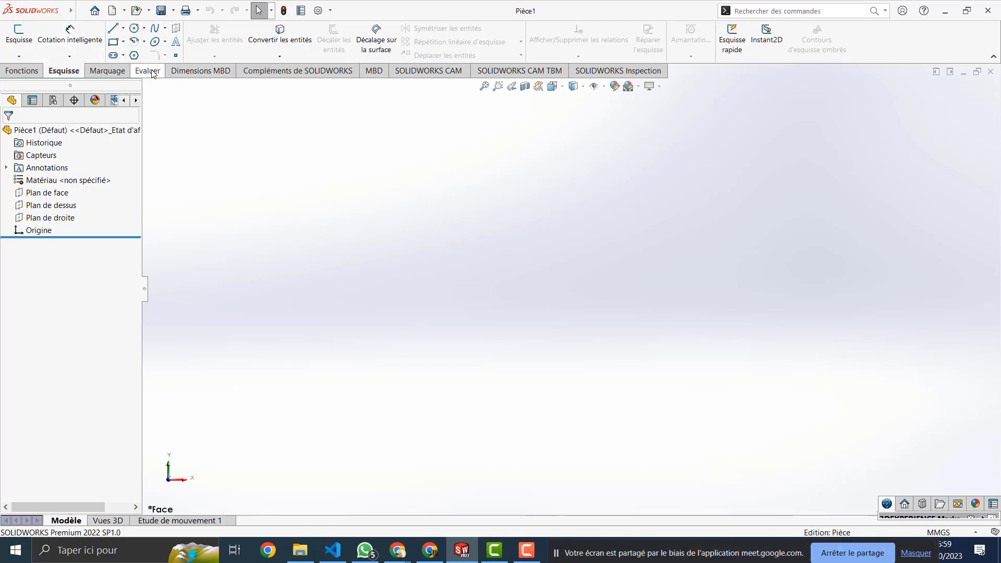
# Step: Start a line sketch on Plan de face and draw a five-segment zigzag chain
pyautogui.click(114, 30)
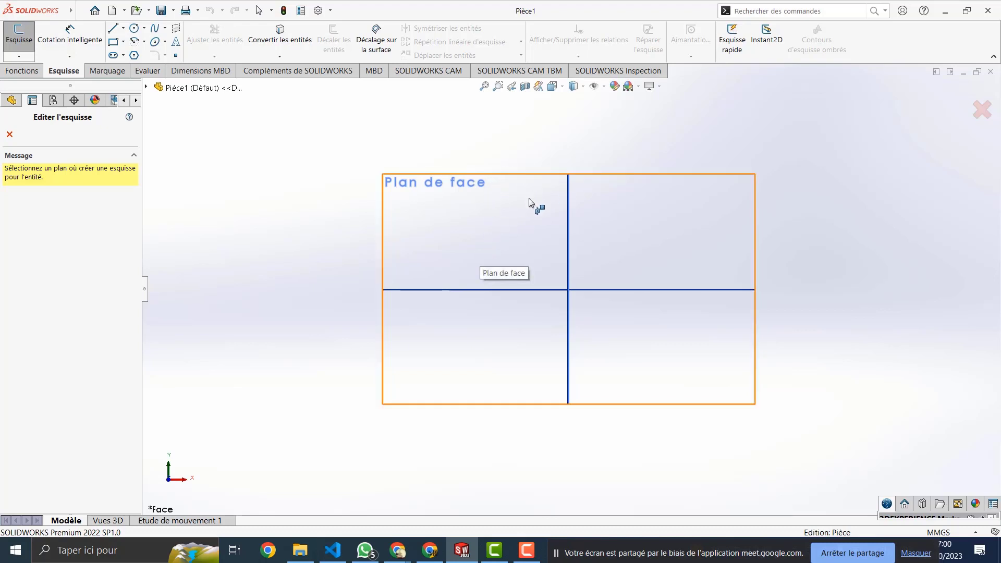
pyautogui.click(510, 173)
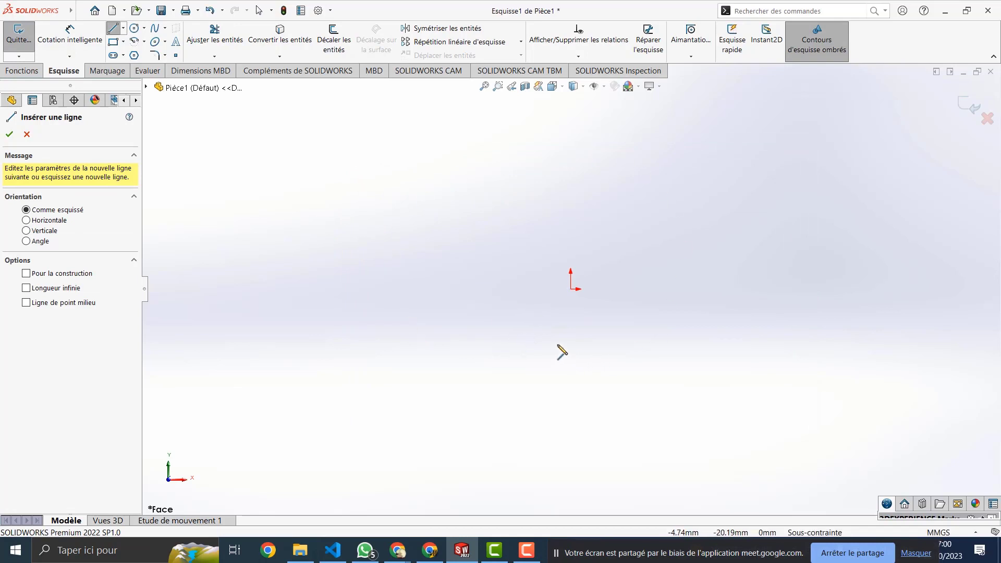
pyautogui.click(398, 255)
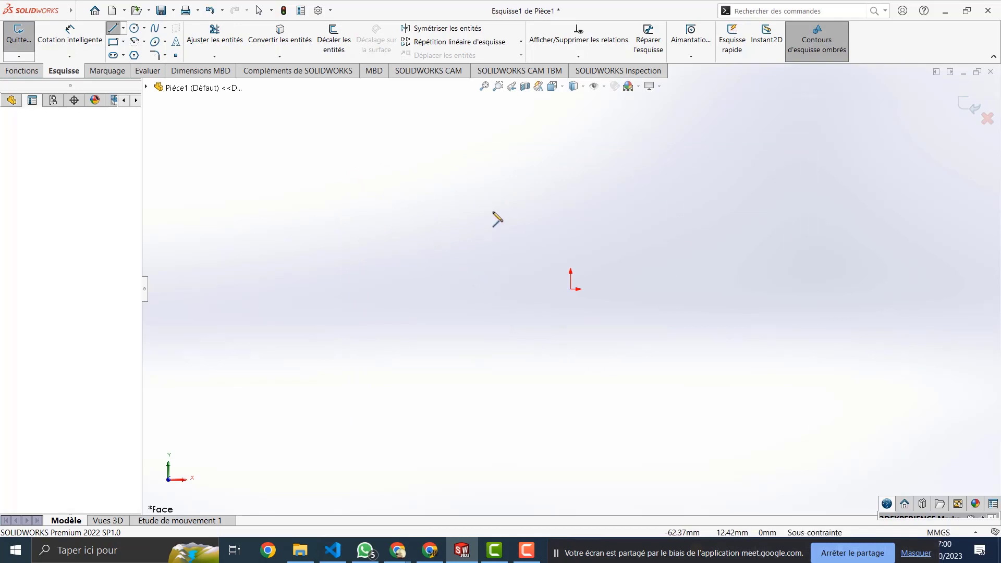
pyautogui.click(537, 196)
pyautogui.click(550, 342)
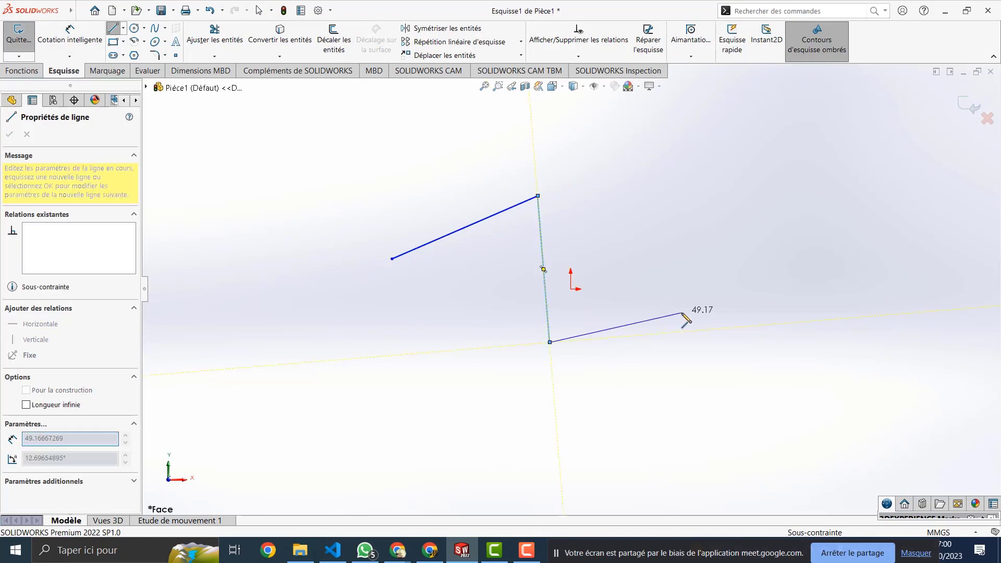
pyautogui.click(681, 313)
pyautogui.click(657, 181)
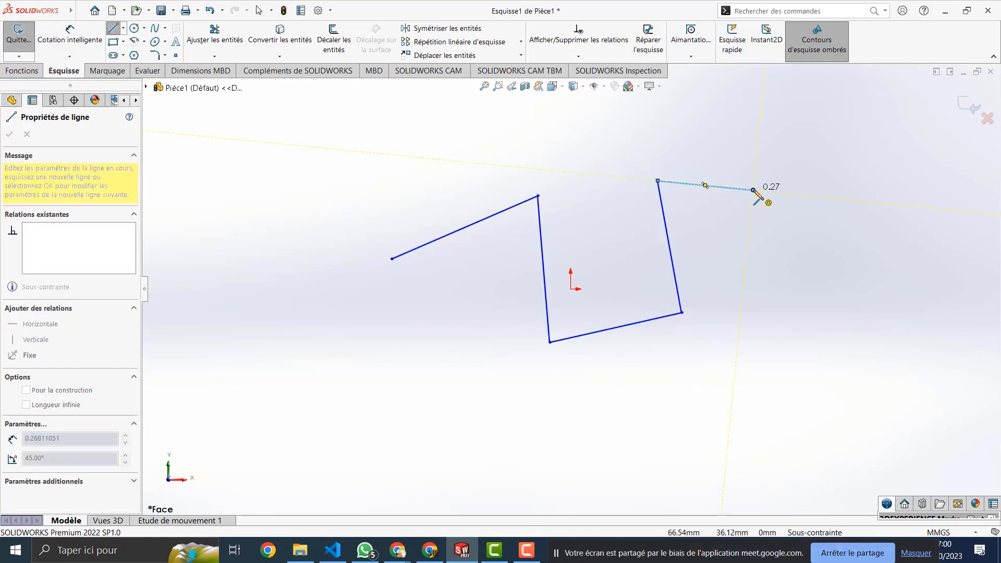
pyautogui.click(753, 190)
# Step: Stop drawing and delete all the zigzag lines
pyautogui.press('Escape')
pyautogui.moveTo(744, 158); pyautogui.dragTo(373, 415)
pyautogui.press('Delete')
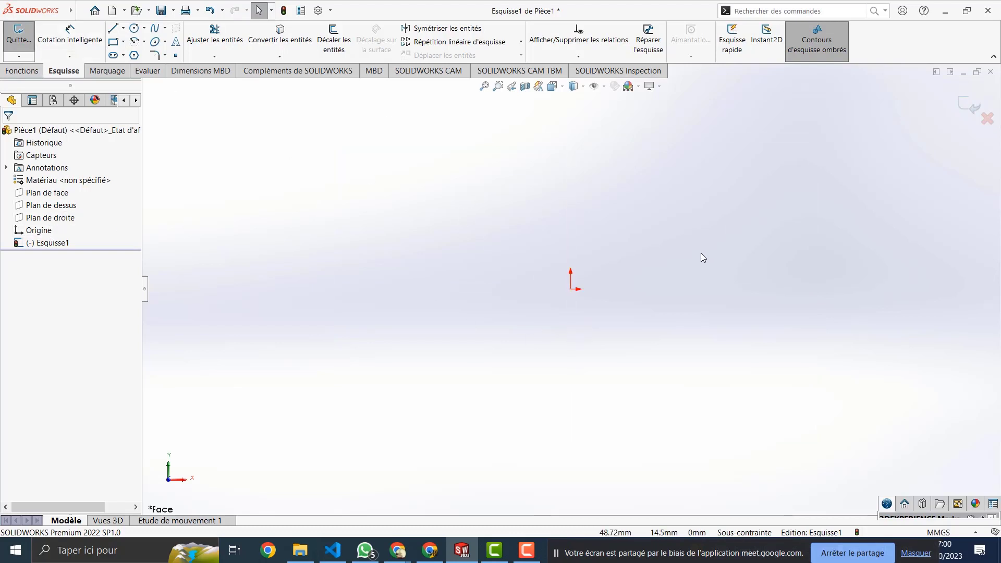
# Step: Draw a chain of three connected lines on the front plane
pyautogui.click(113, 31)
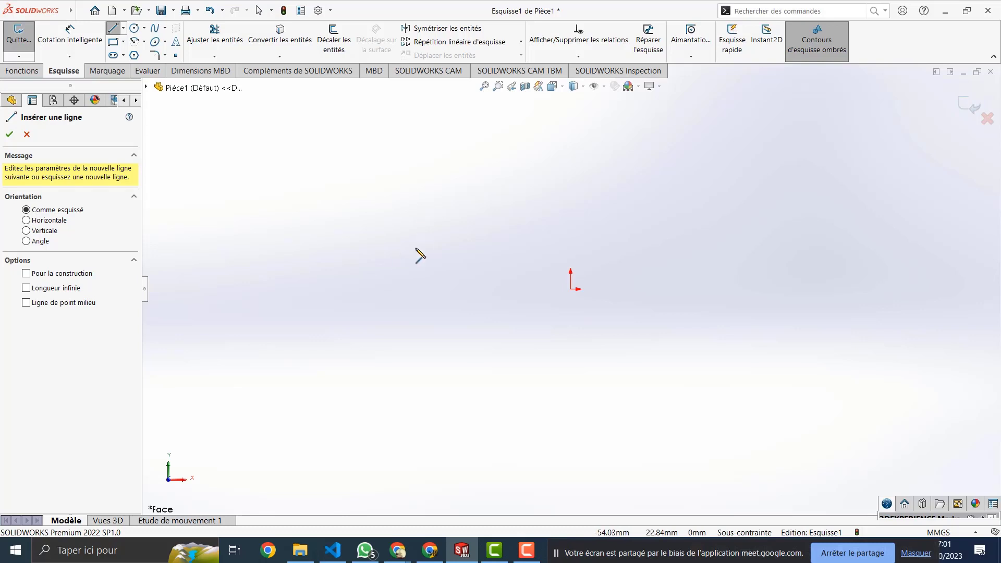
pyautogui.click(375, 307)
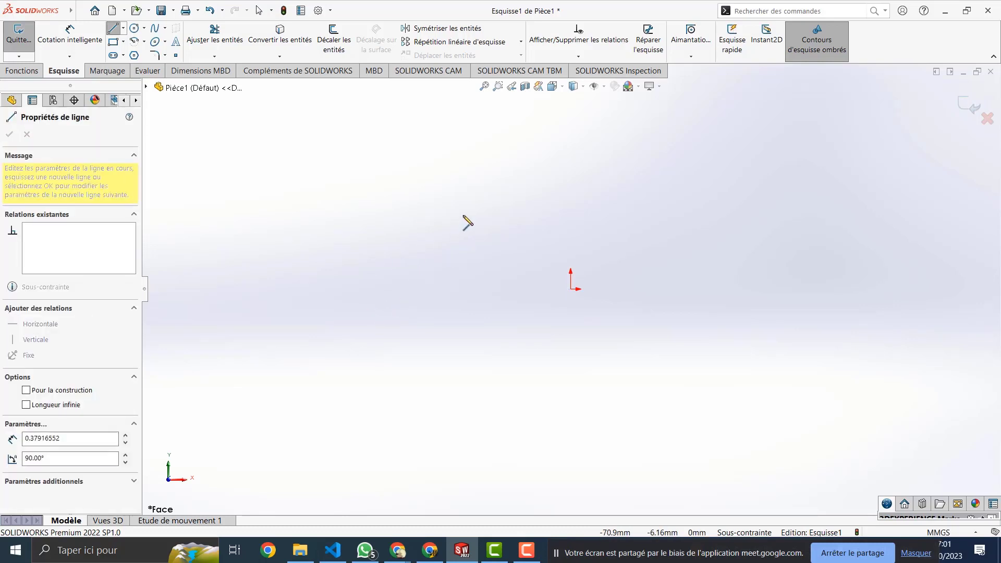
pyautogui.click(468, 208)
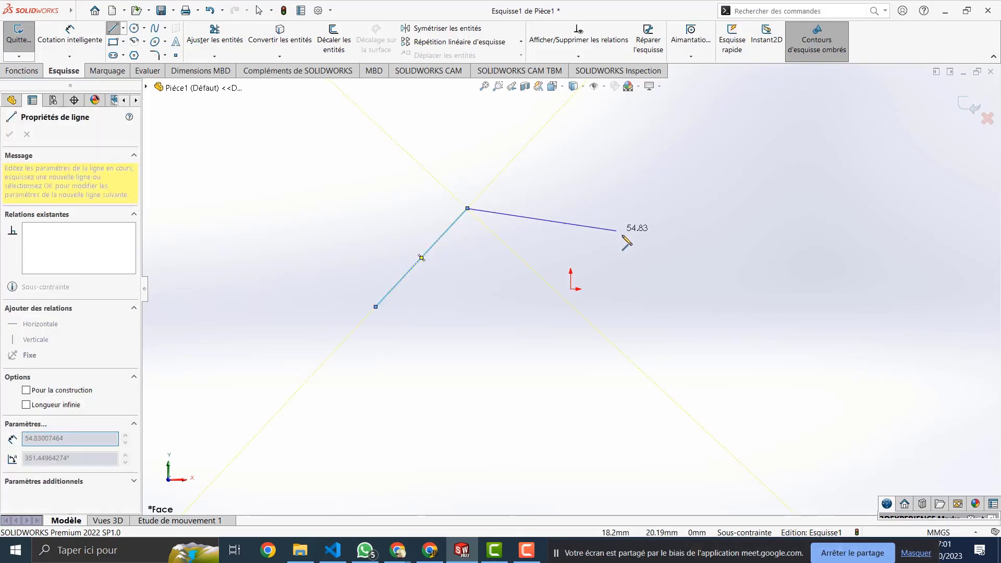
pyautogui.click(643, 252)
pyautogui.doubleClick(695, 375)
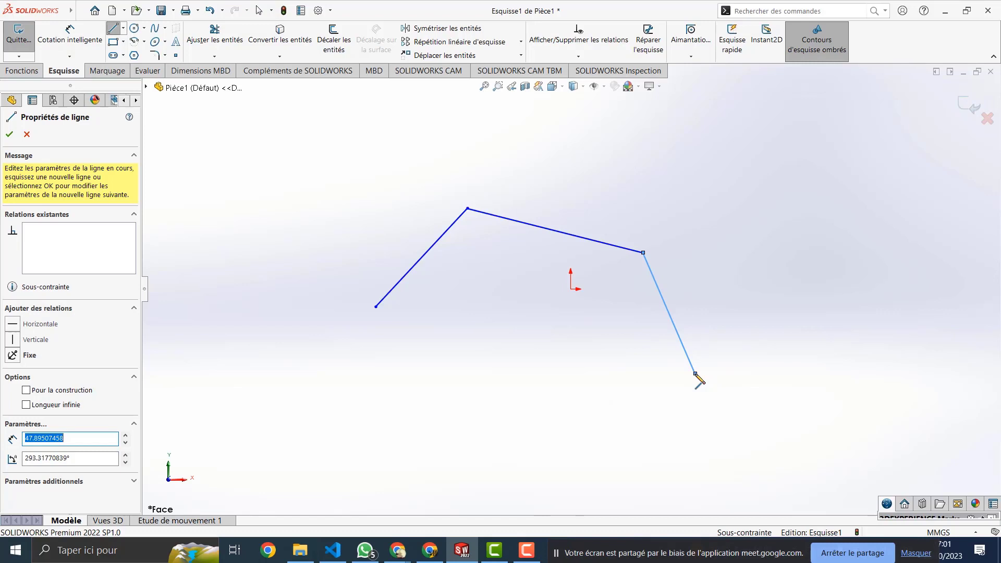
pyautogui.press('Escape')
pyautogui.press('Escape')
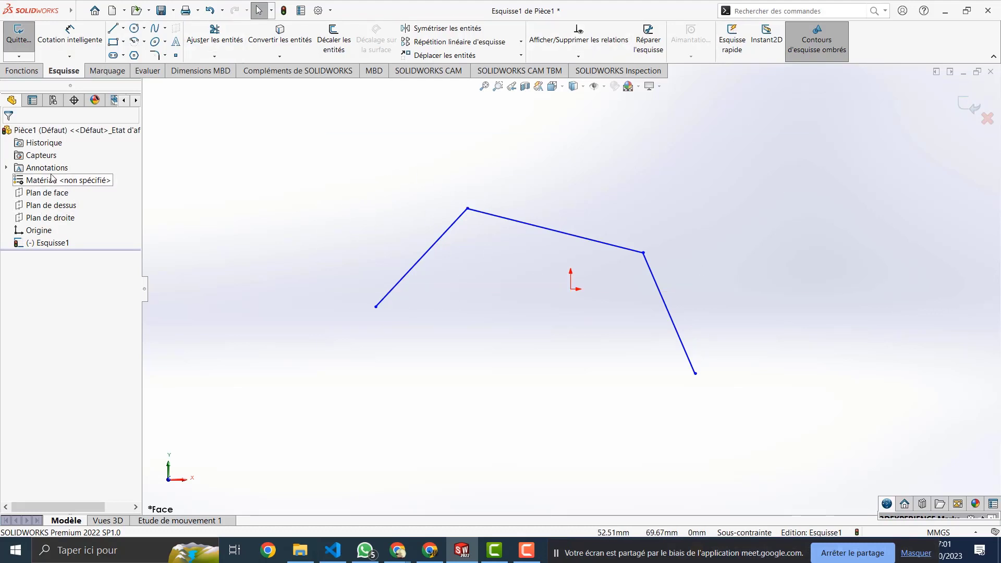
# Step: Inspect the top line's properties, then delete all three lines
pyautogui.click(493, 219)
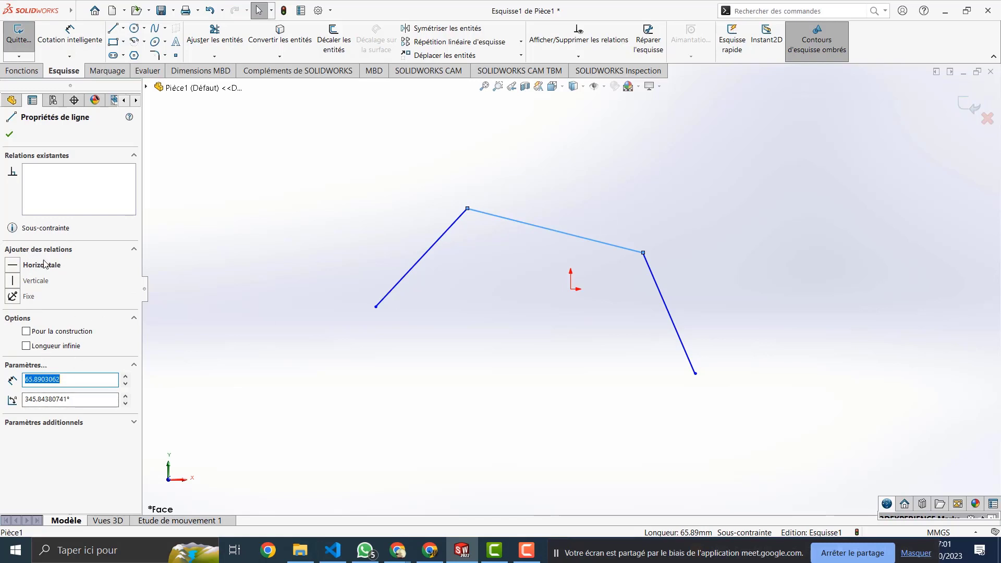
pyautogui.moveTo(700, 194)
pyautogui.mouseDown()
pyautogui.moveTo(302, 364)
pyautogui.moveTo(330, 382)
pyautogui.mouseUp()
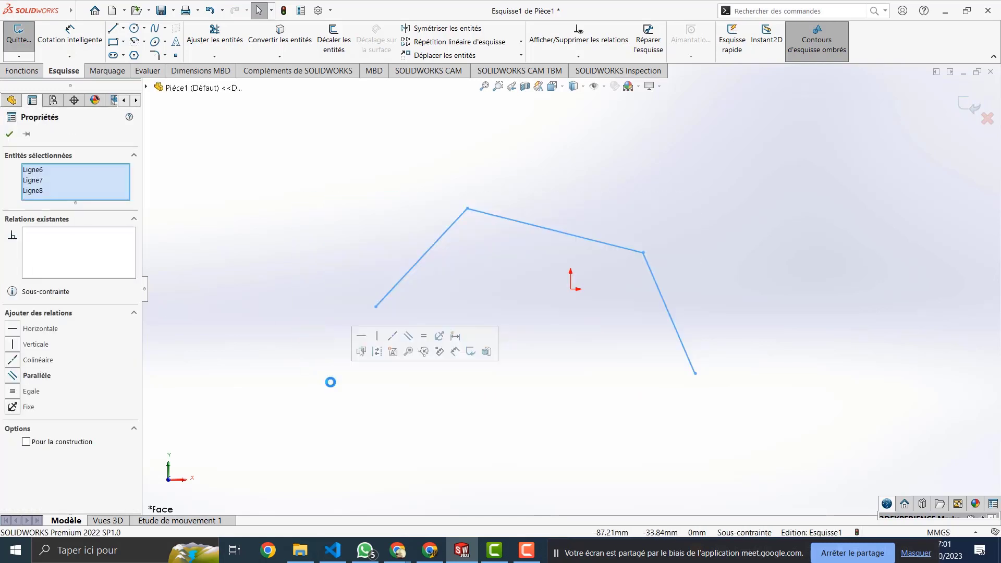
pyautogui.press('Delete')
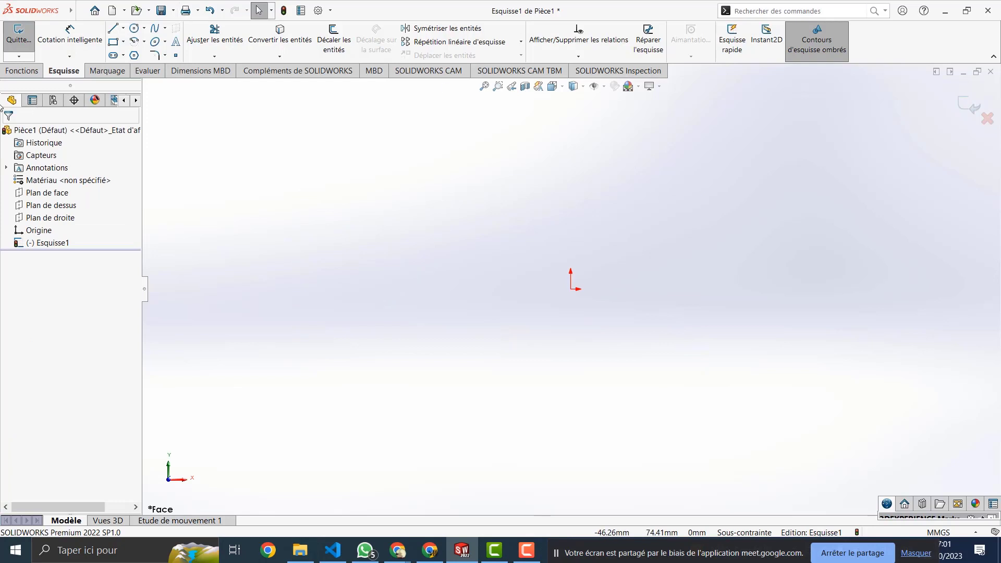
pyautogui.click(112, 28)
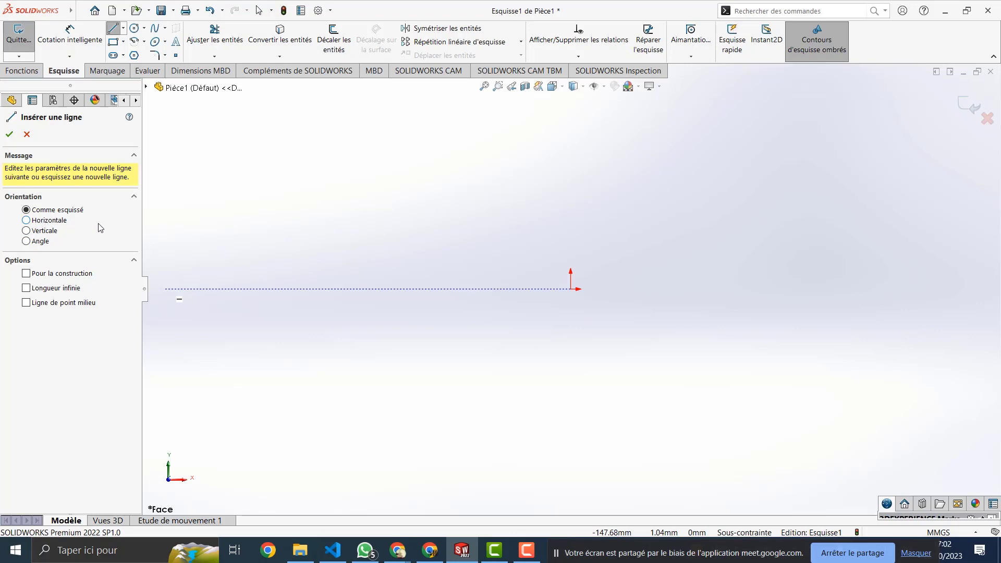
pyautogui.click(51, 221)
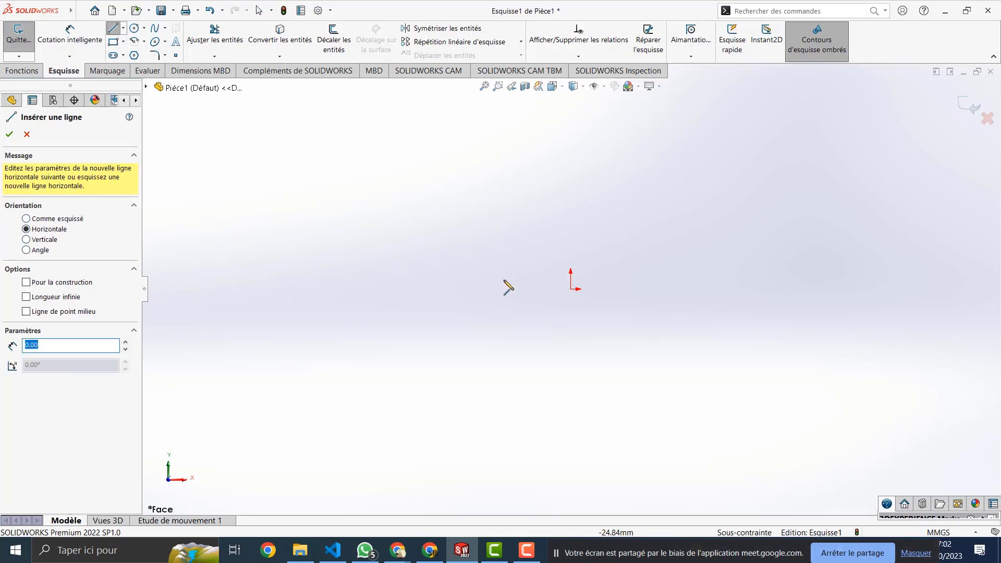
pyautogui.click(355, 200)
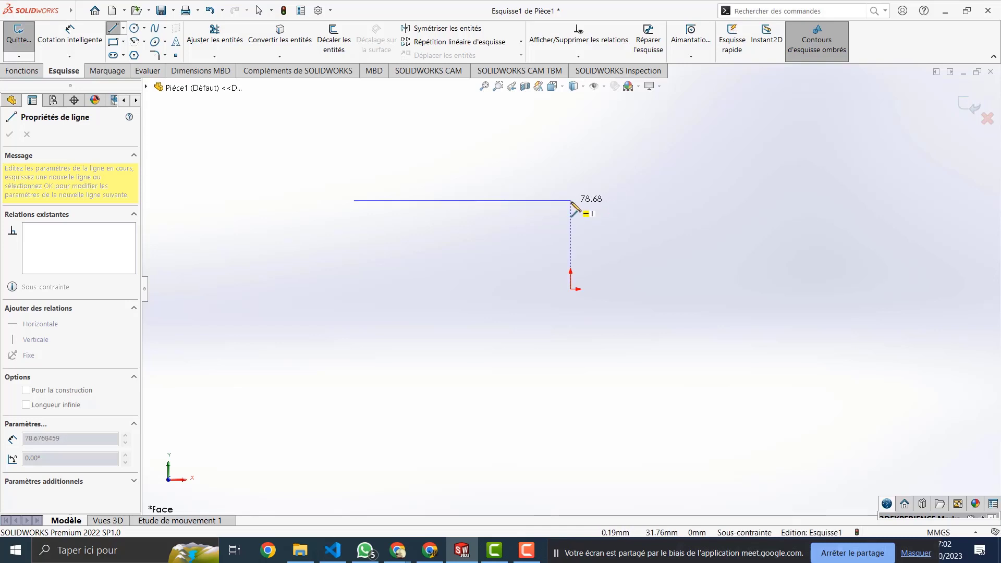
pyautogui.press('Escape')
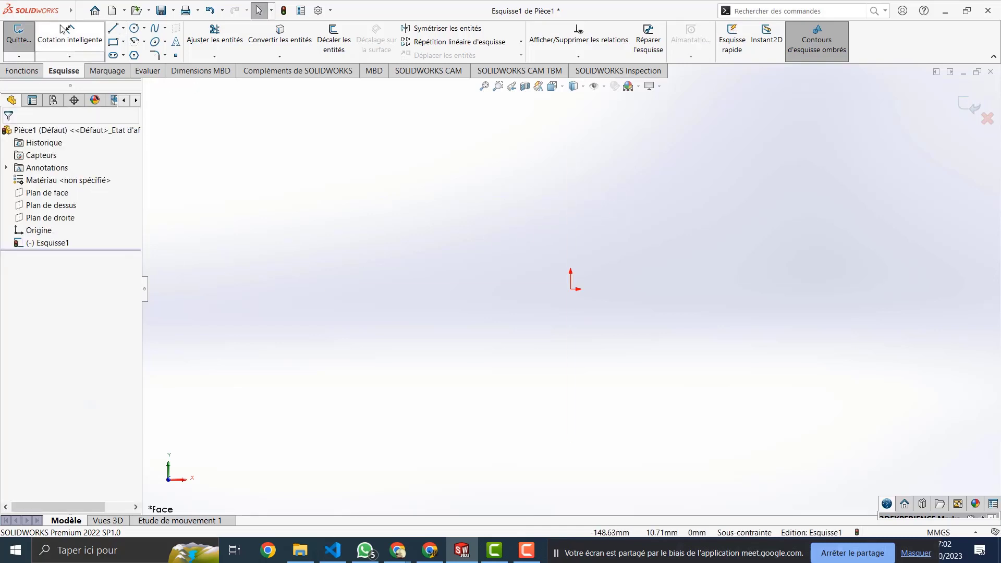
pyautogui.click(114, 28)
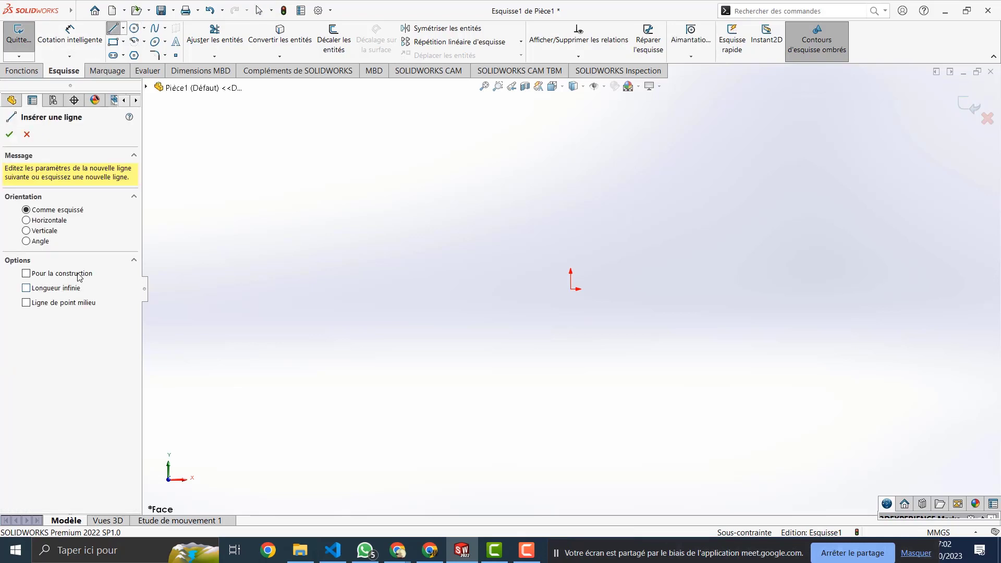
pyautogui.click(26, 230)
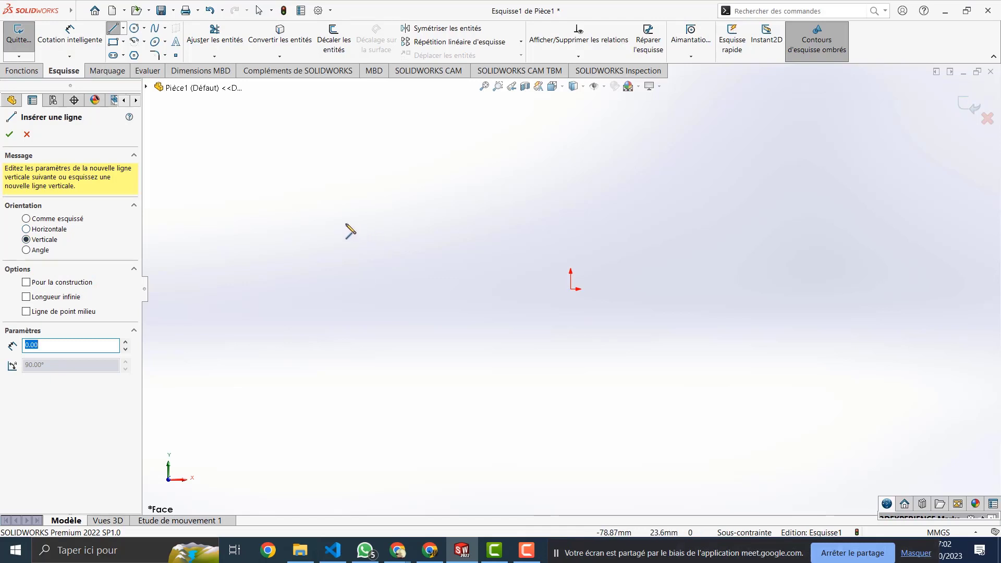
pyautogui.press('Escape')
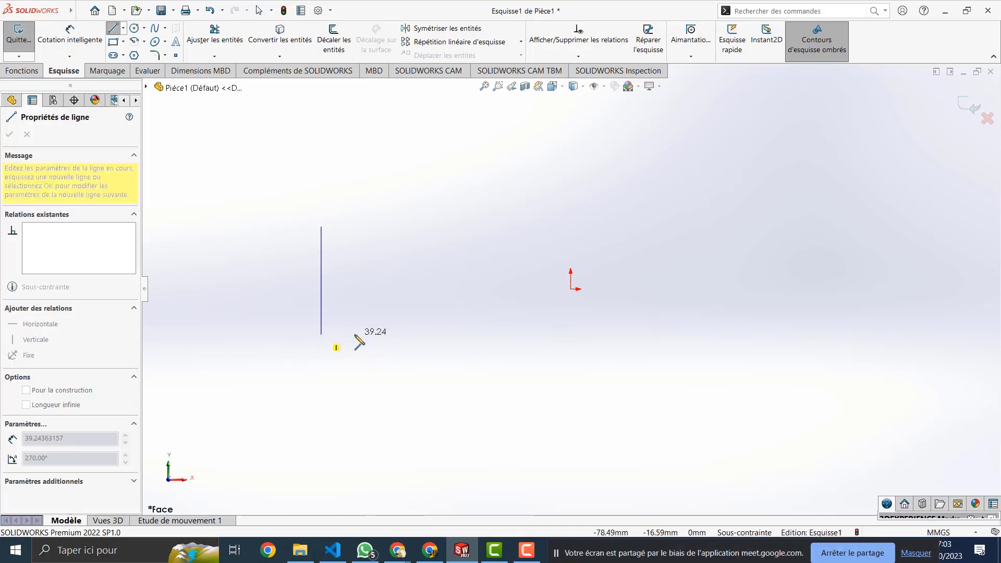
pyautogui.press('Escape')
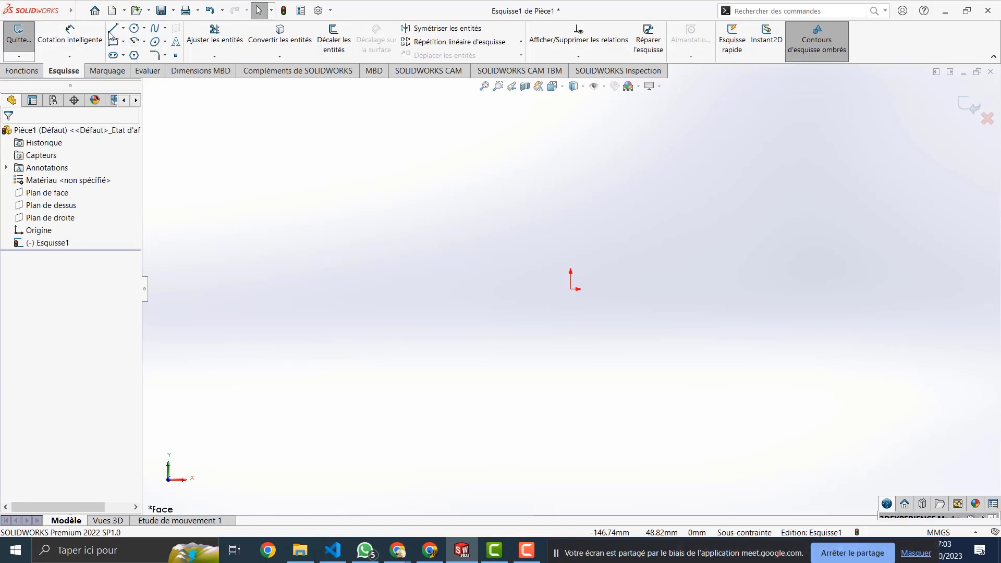
# Step: Set the Line tool to a fixed 45° angle, start a line, then cancel it
pyautogui.click(113, 27)
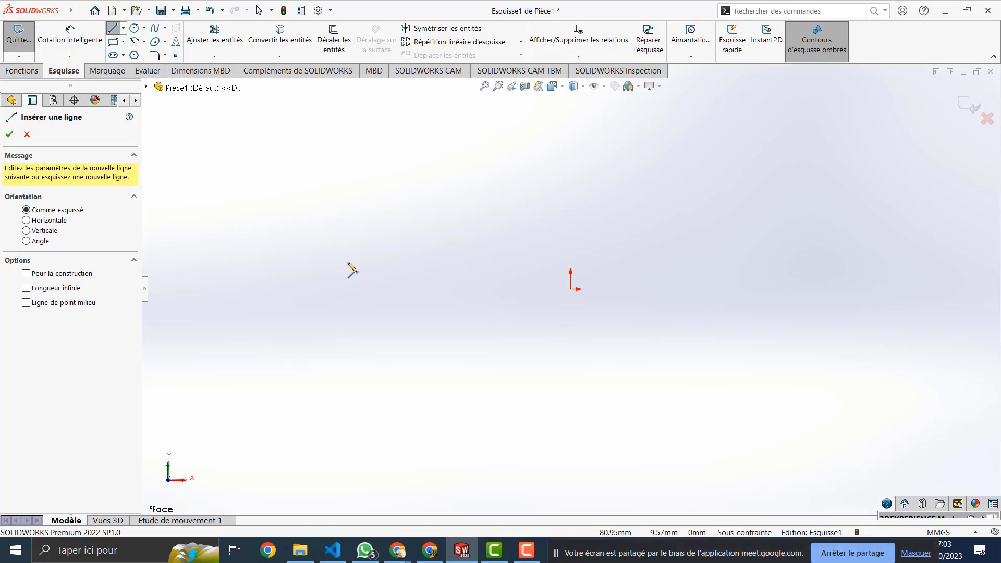
pyautogui.click(26, 241)
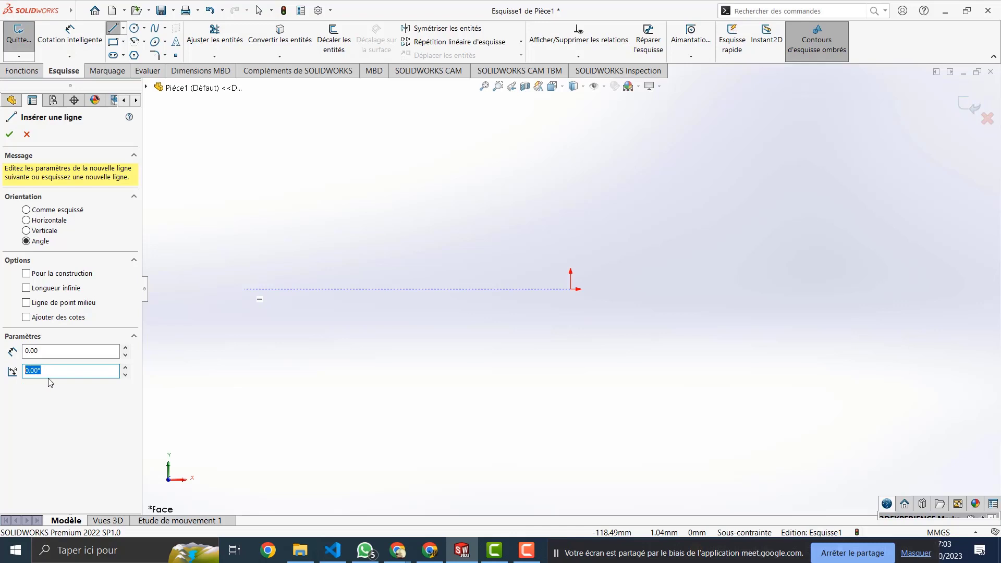
pyautogui.write('45')
pyautogui.click(314, 283)
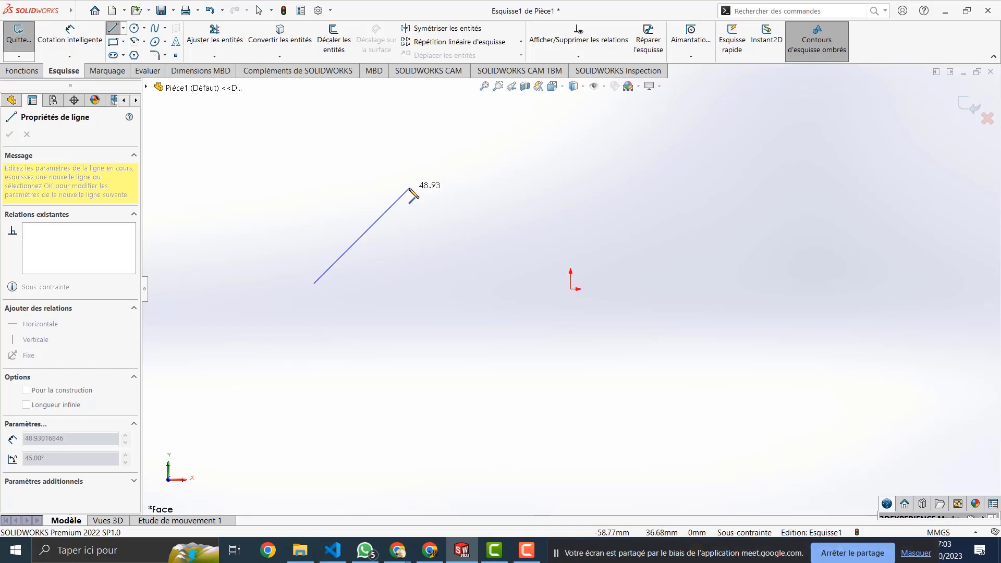
pyautogui.press('Escape')
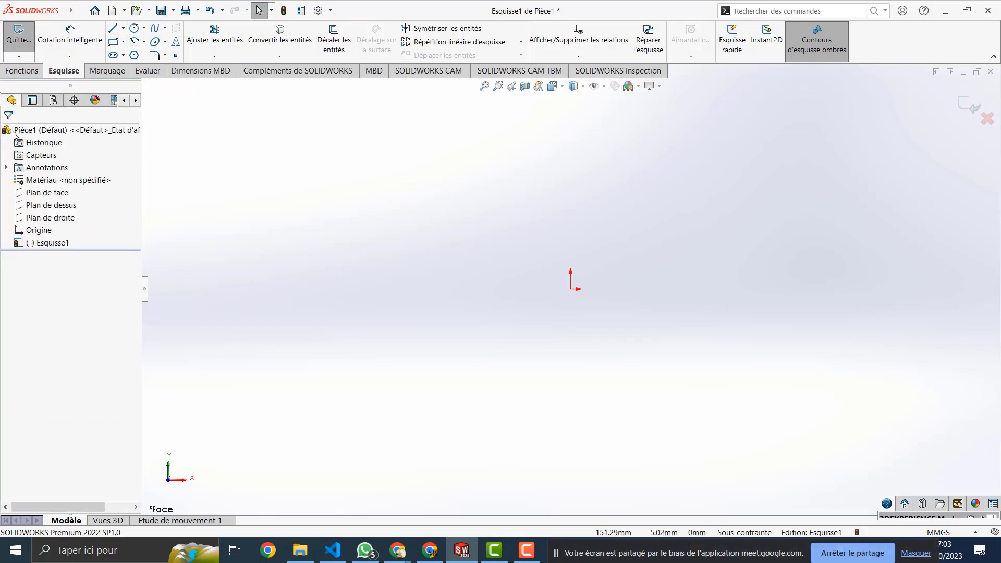
# Step: Draw a slightly rising line above-left of the origin and check its 76.67 mm length
pyautogui.click(111, 29)
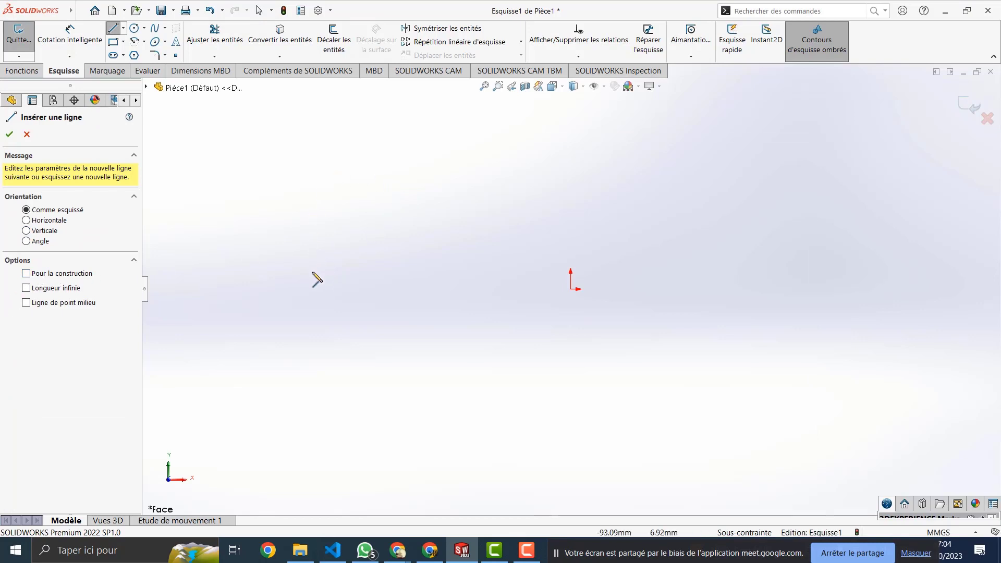
pyautogui.click(295, 219)
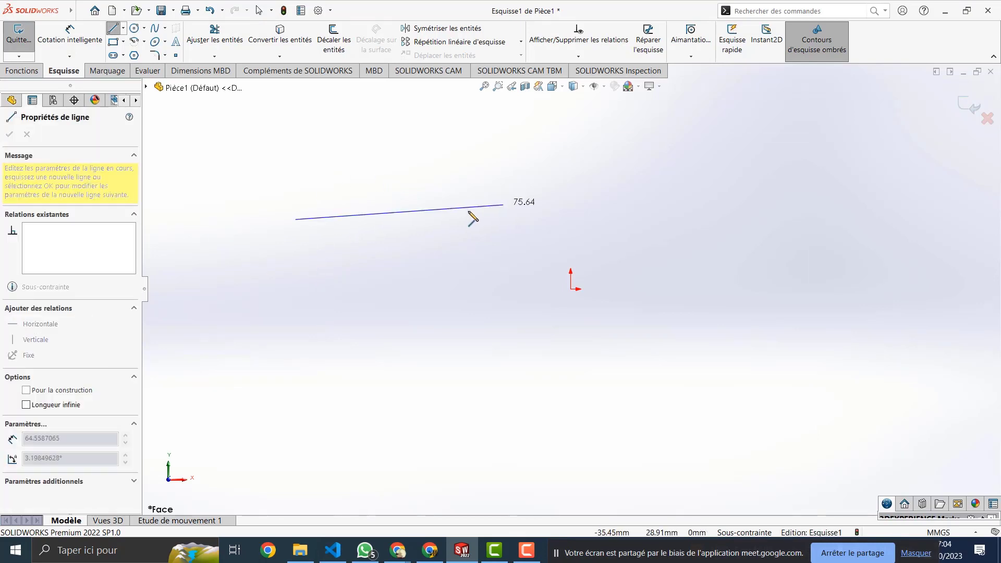
pyautogui.click(506, 202)
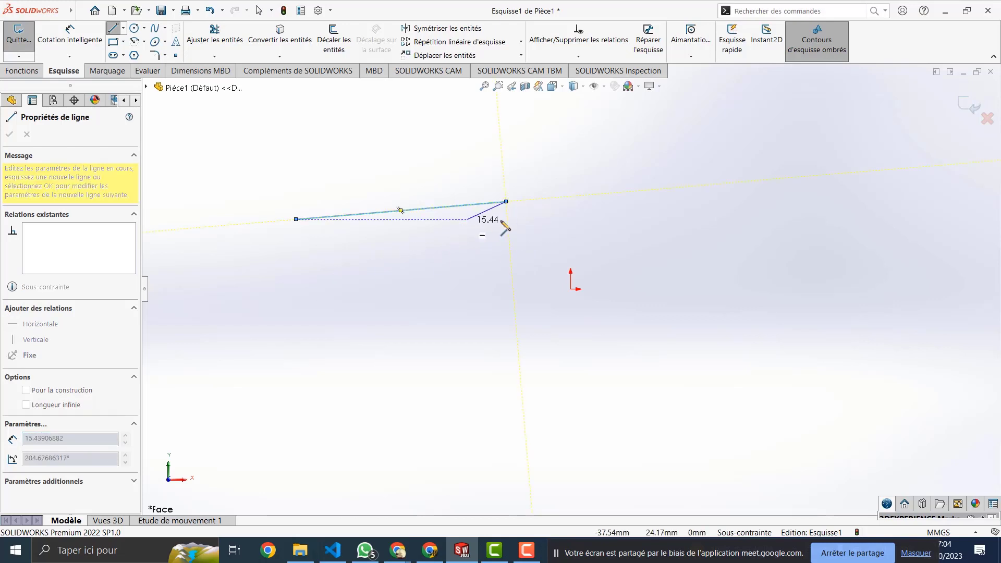
pyautogui.press('Escape')
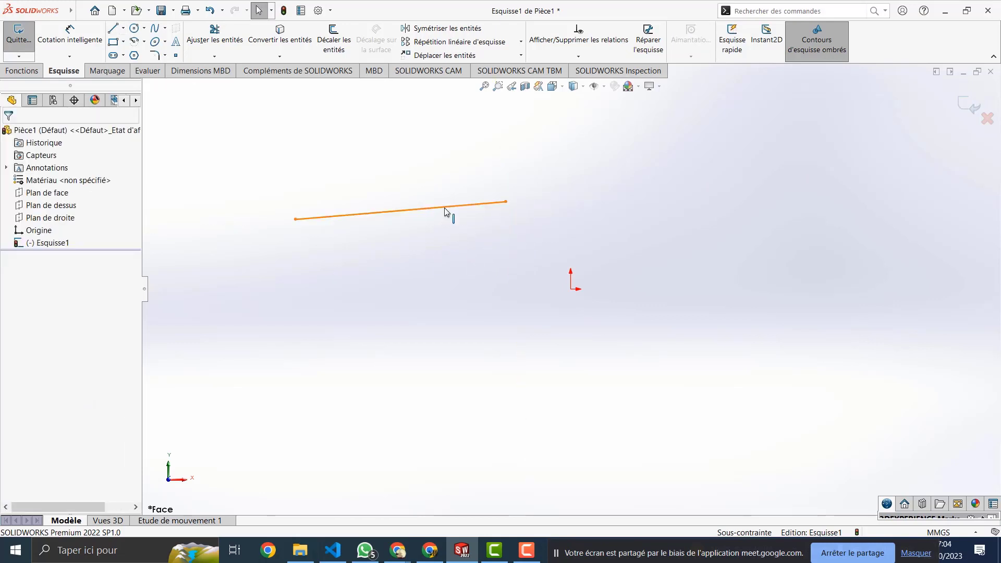
pyautogui.click(444, 207)
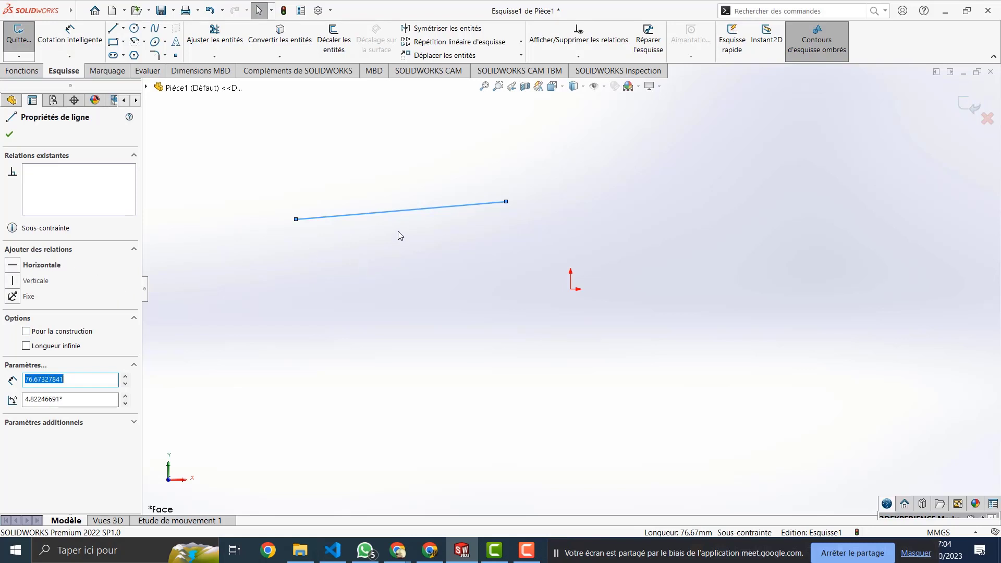
pyautogui.click(113, 28)
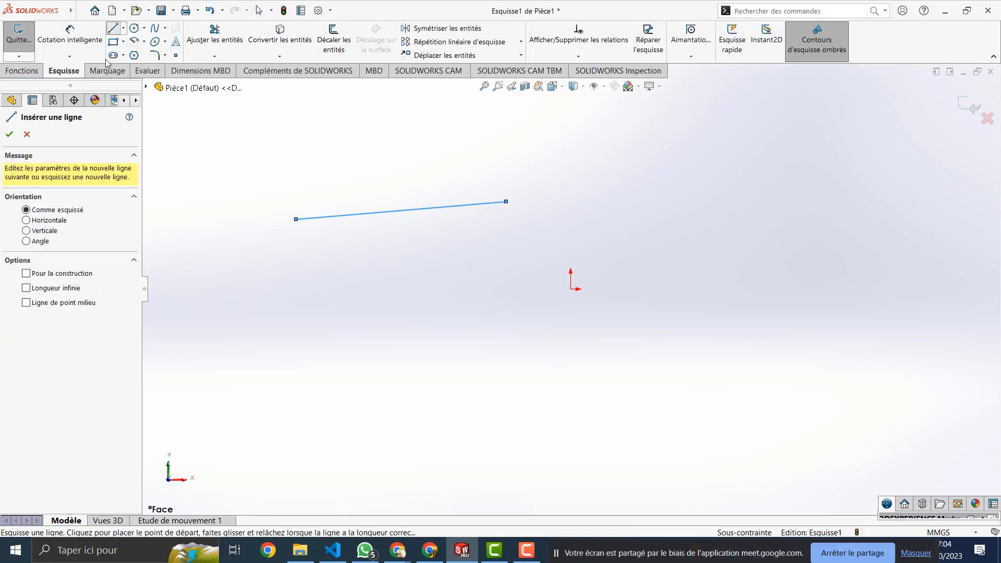
# Step: With 'Pour la construction' on, draw a construction line below, parallel to the first line
pyautogui.click(26, 275)
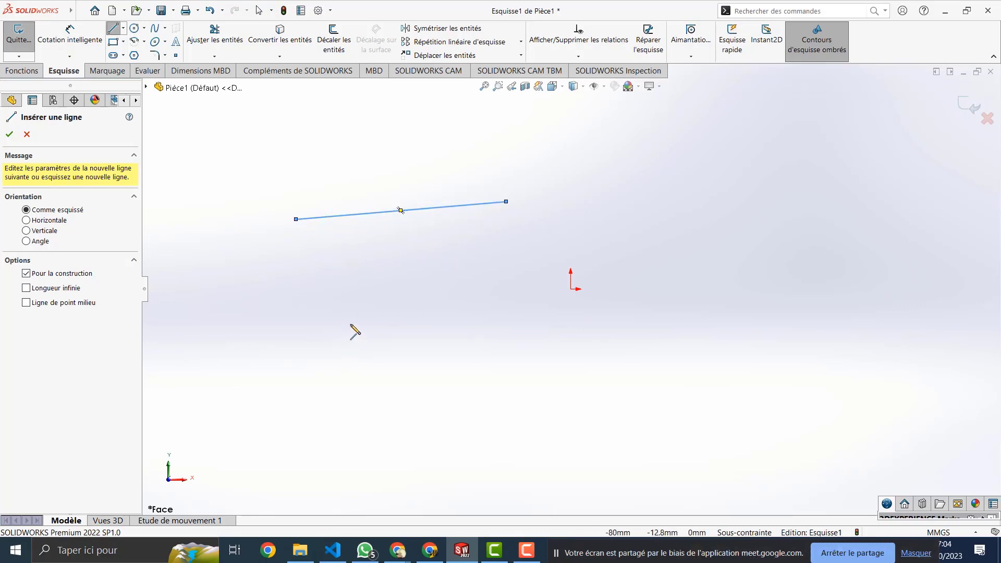
pyautogui.click(307, 344)
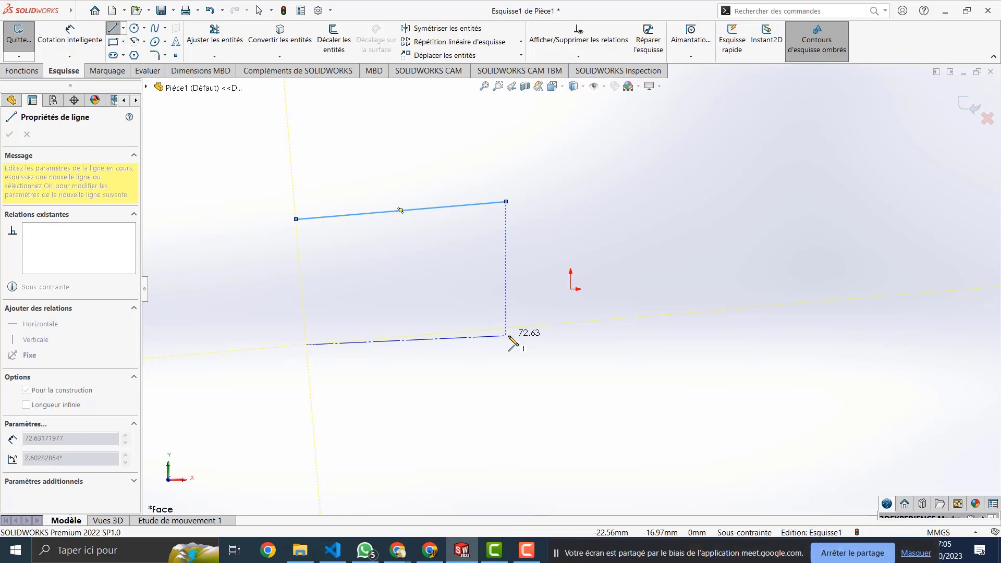
pyautogui.click(505, 335)
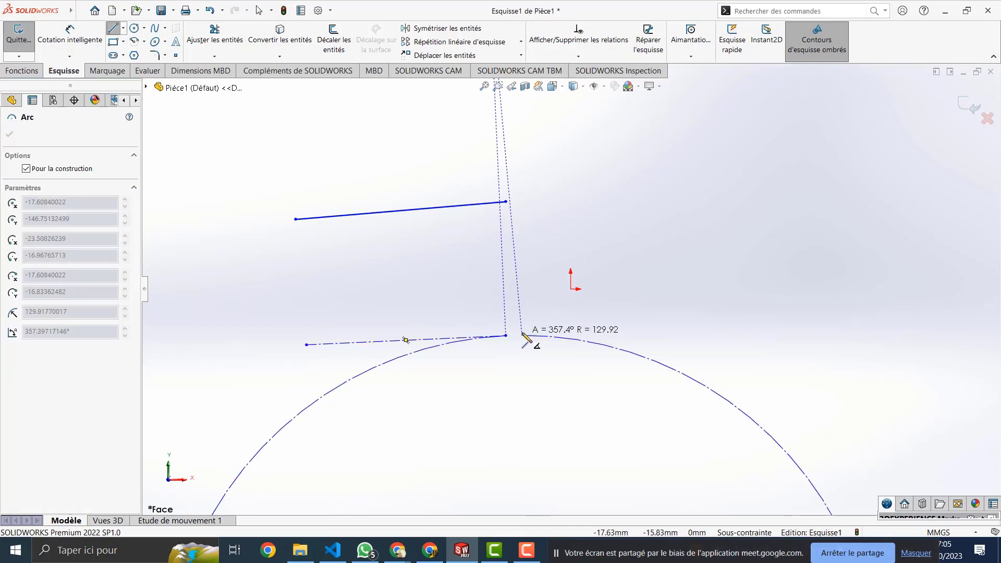
pyautogui.press('Escape')
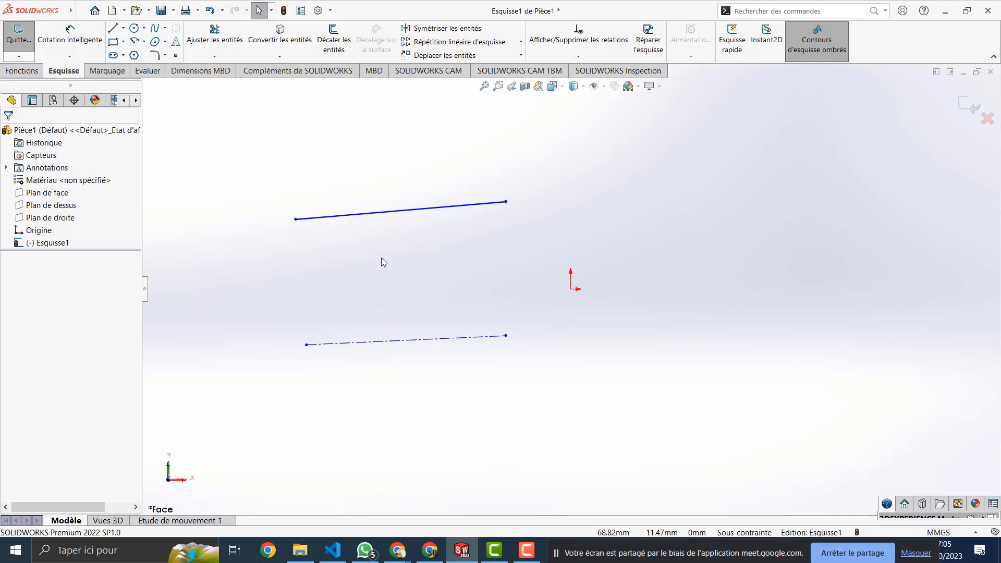
# Step: Try a 'Longueur infinie' line, then cancel it without placing anything
pyautogui.click(113, 27)
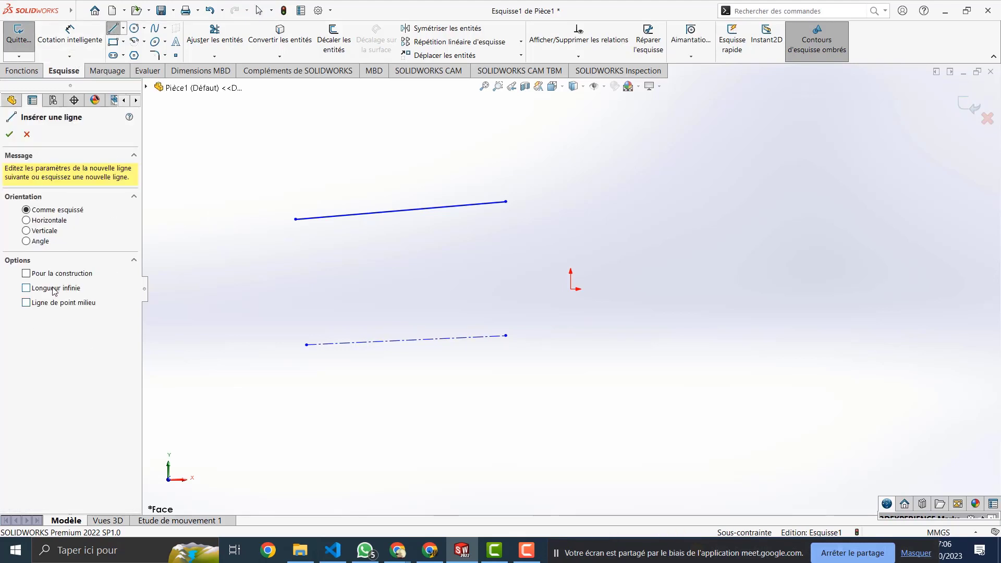
pyautogui.click(26, 287)
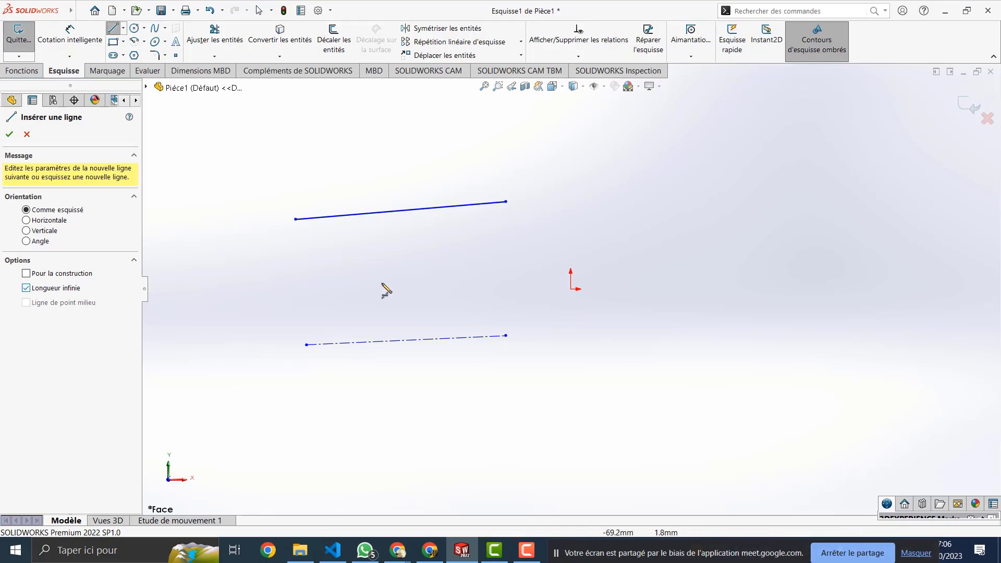
pyautogui.click(418, 284)
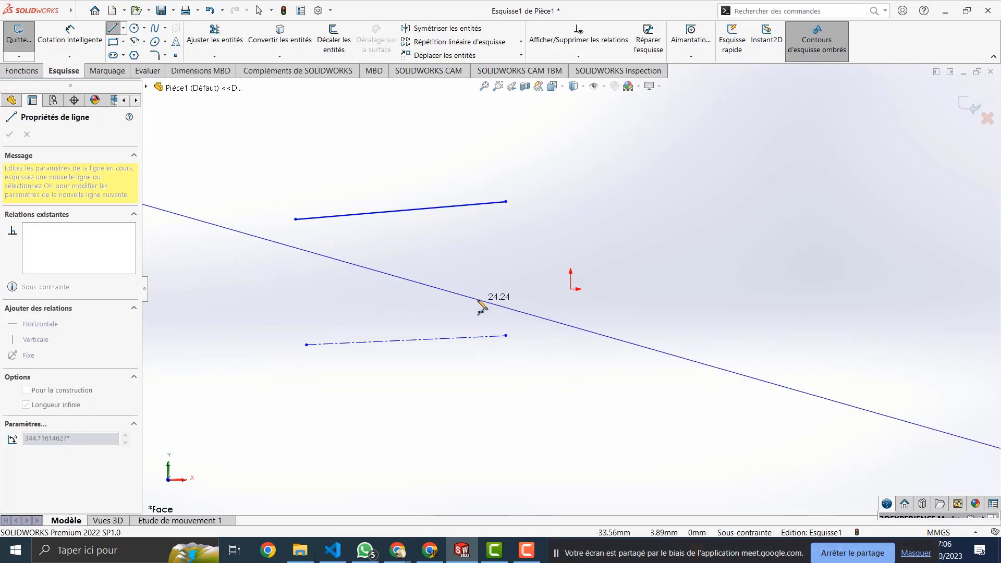
pyautogui.press('Escape')
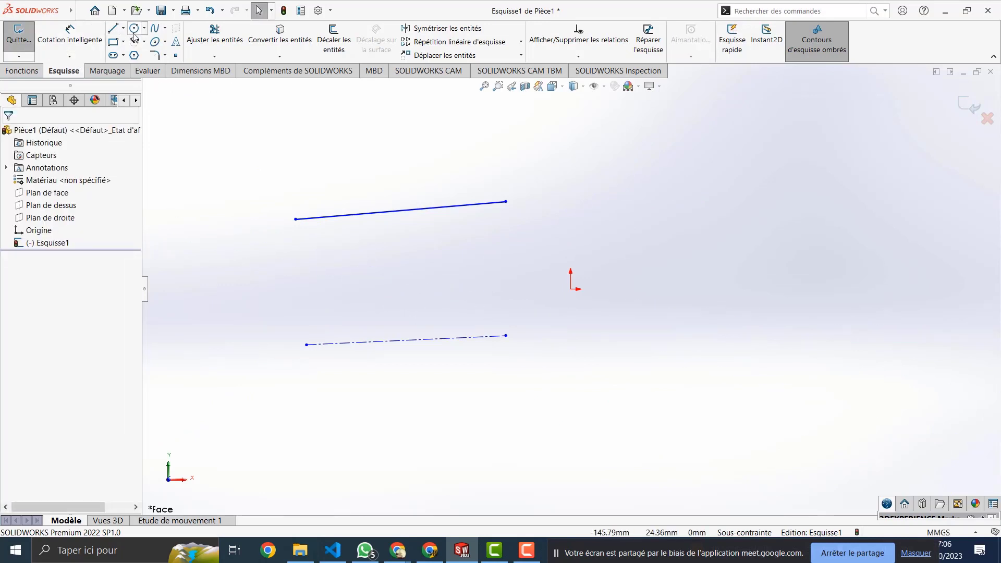
pyautogui.click(113, 28)
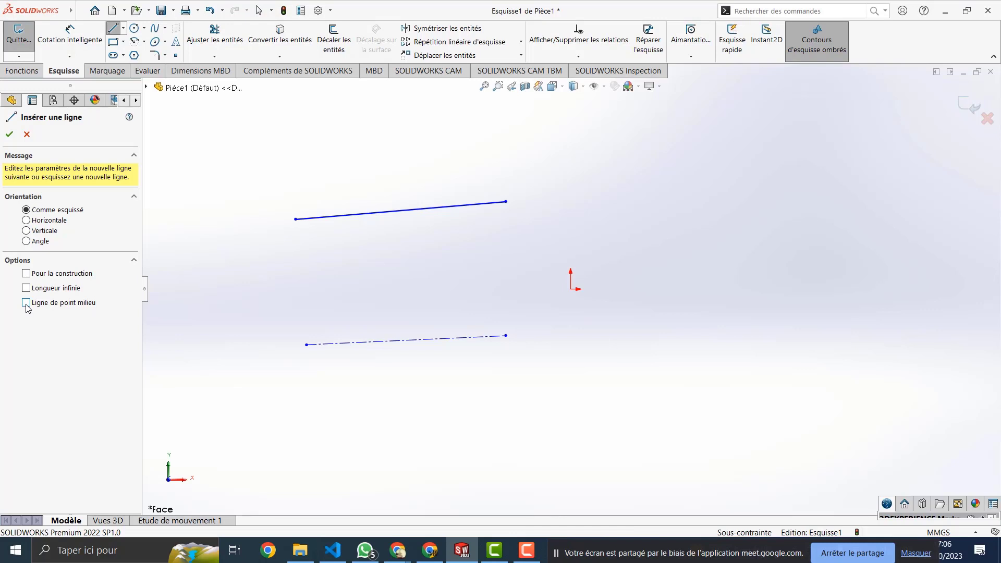
# Step: Draw a horizontal midpoint line between the two lines, then check the top line's properties
pyautogui.click(26, 303)
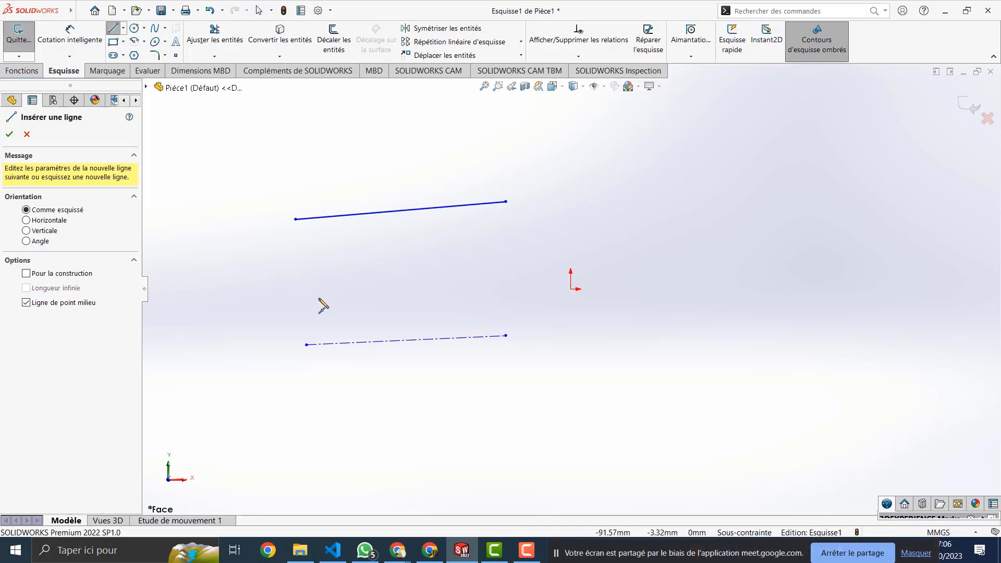
pyautogui.click(319, 298)
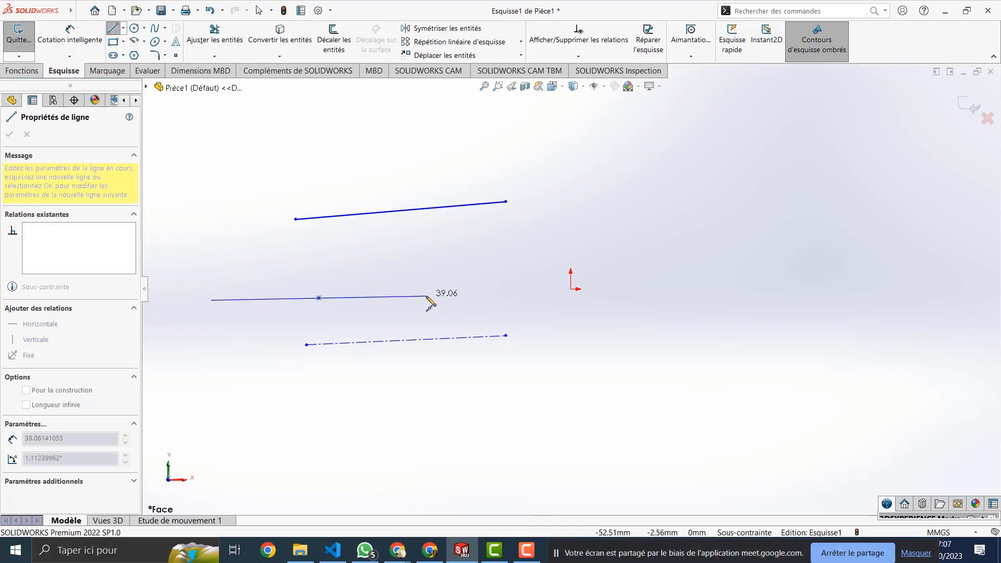
pyautogui.click(426, 298)
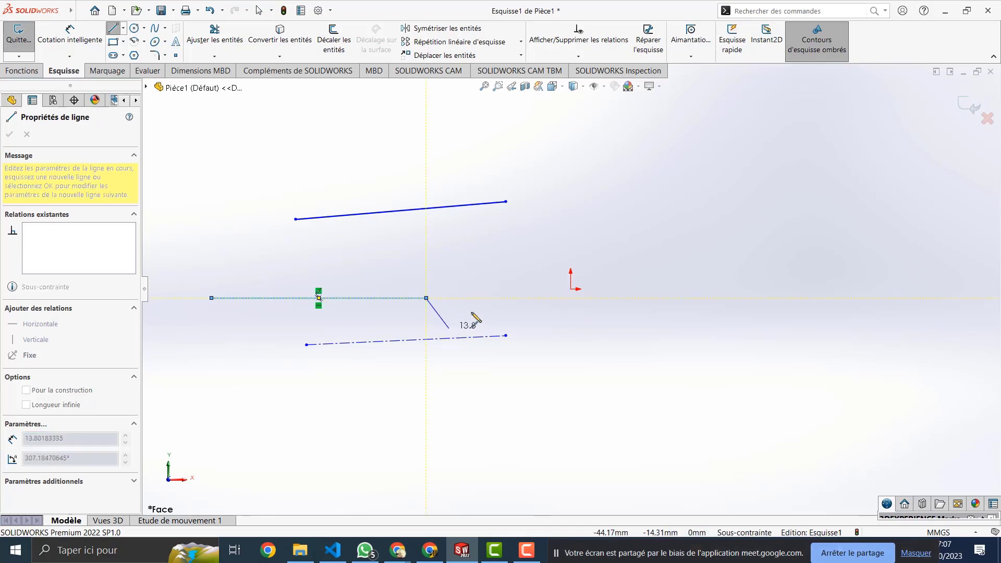
pyautogui.press('Escape')
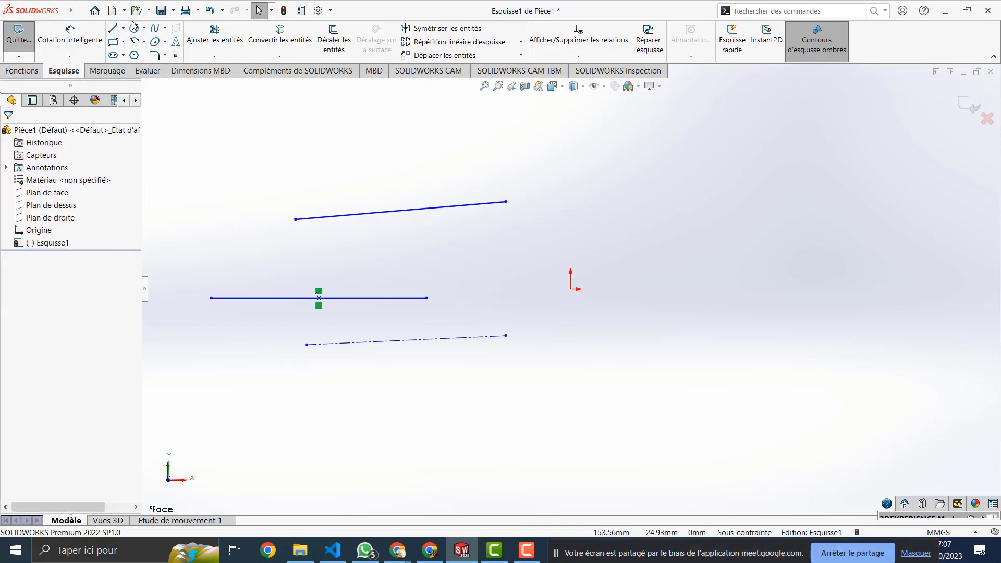
pyautogui.click(353, 218)
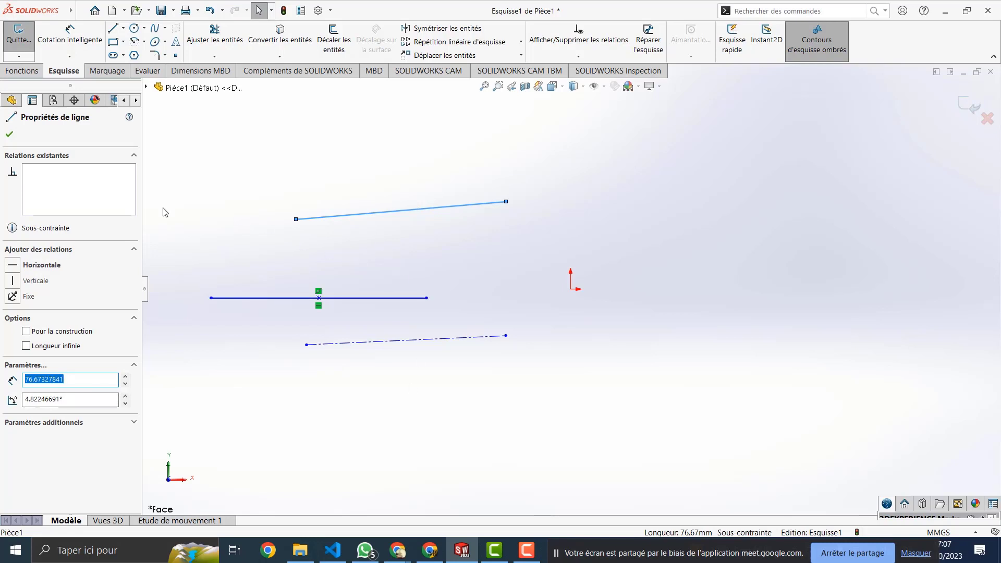
pyautogui.click(207, 154)
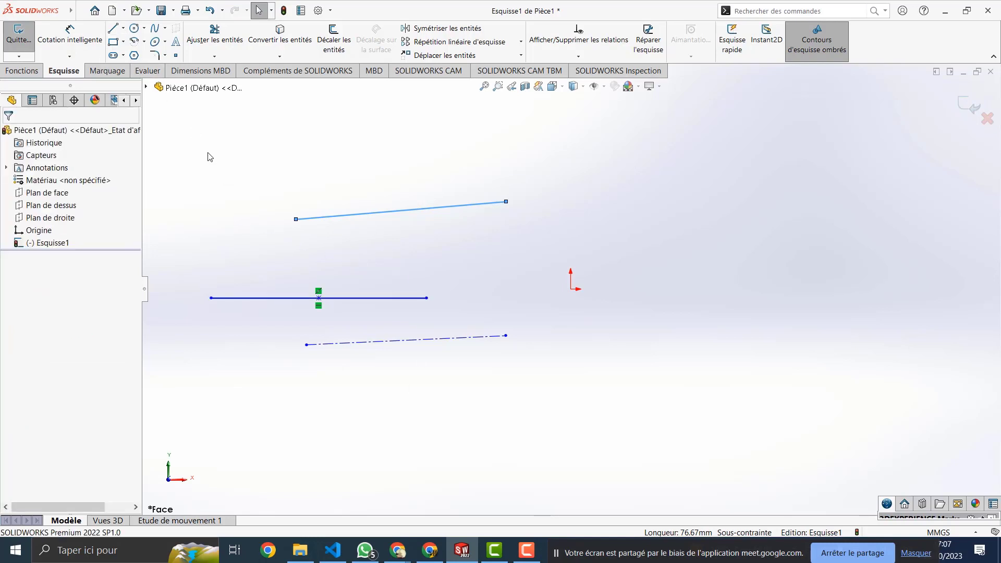
# Step: Reselect the top line to view its properties
pyautogui.click(117, 30)
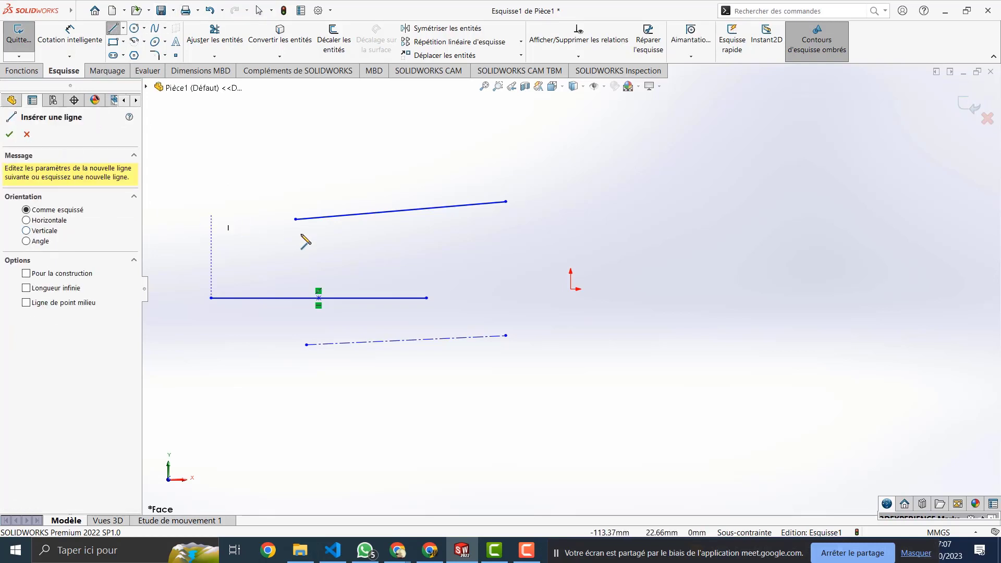
pyautogui.press('Escape')
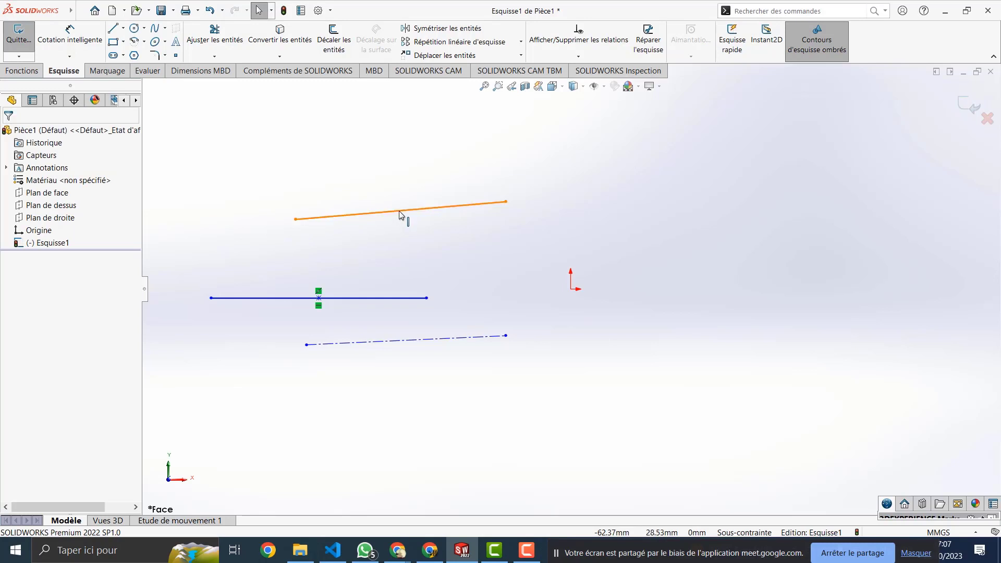
pyautogui.click(400, 212)
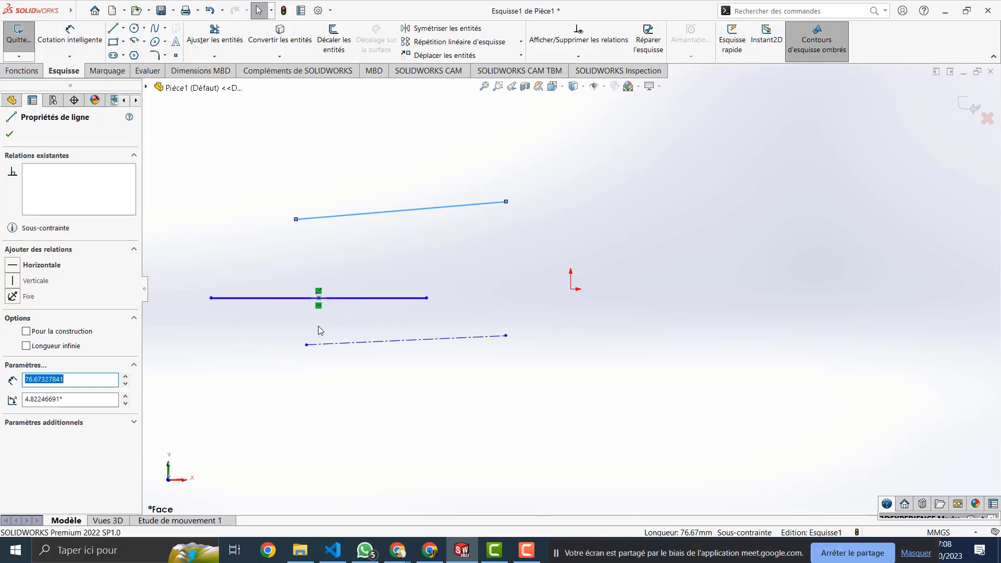
# Step: Delete both relations on the middle line, tilt its right end, then undo the tilt
pyautogui.click(318, 306)
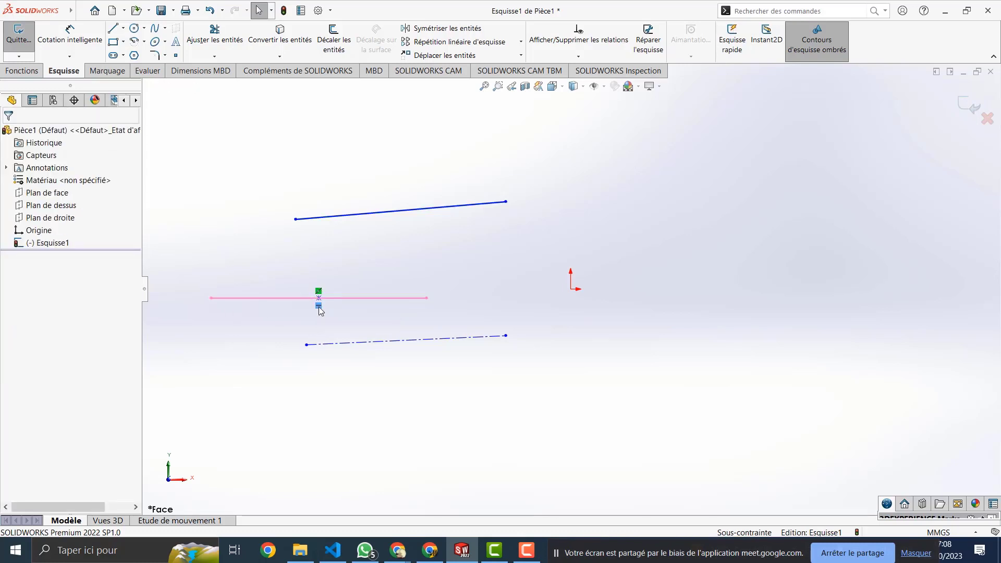
pyautogui.press('Delete')
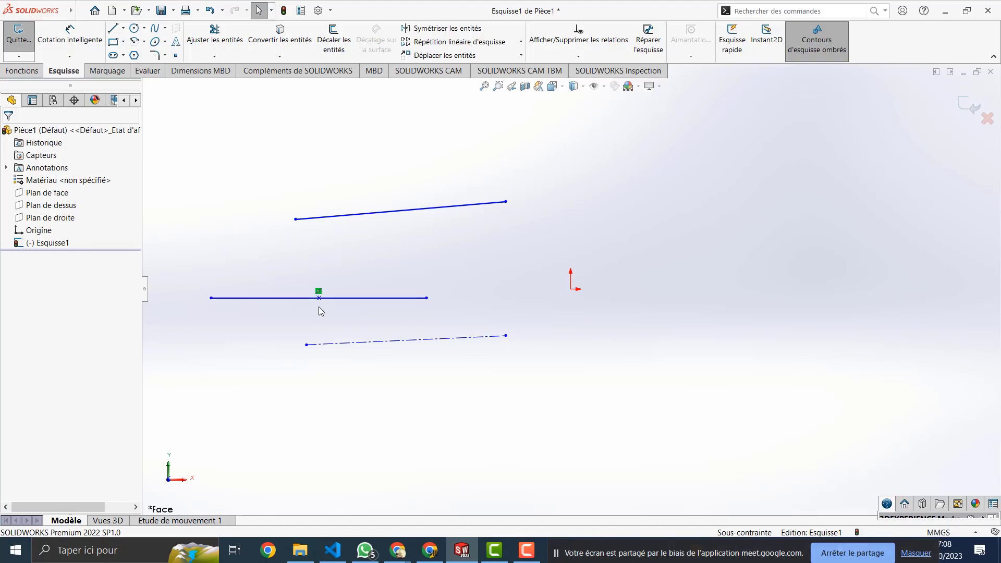
pyautogui.click(319, 290)
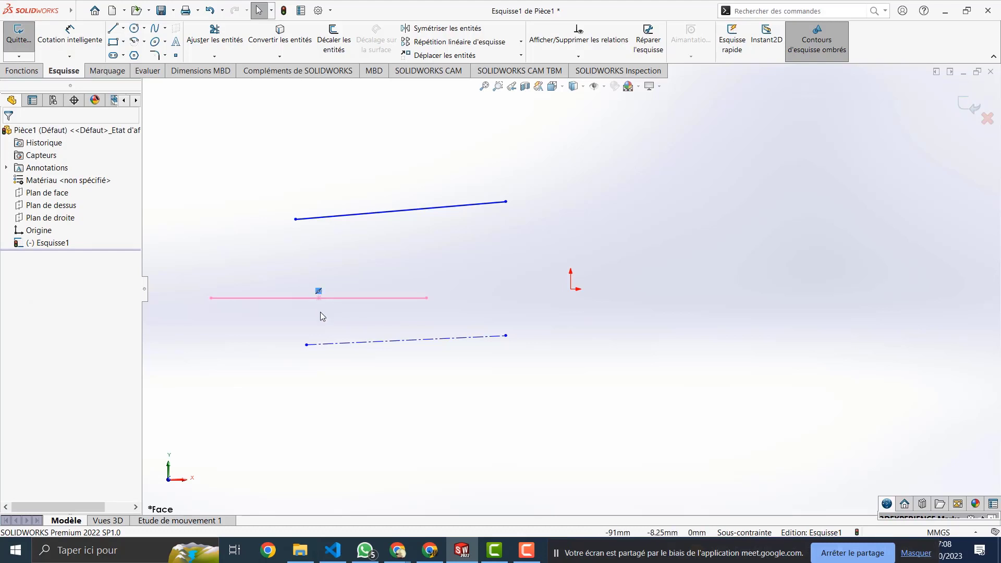
pyautogui.press('Delete')
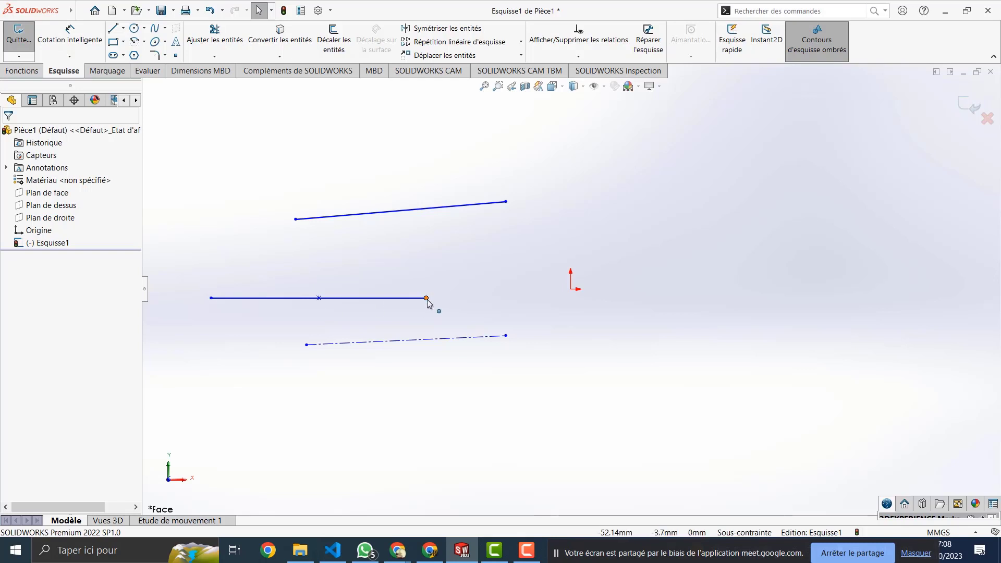
pyautogui.moveTo(427, 298); pyautogui.dragTo(434, 279)
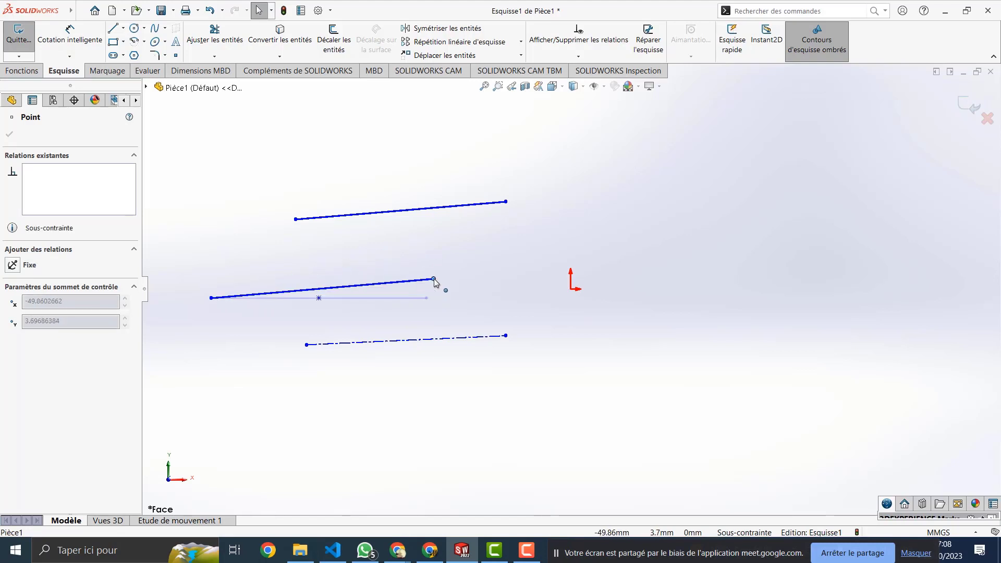
pyautogui.hotkey('ctrl', 'z')
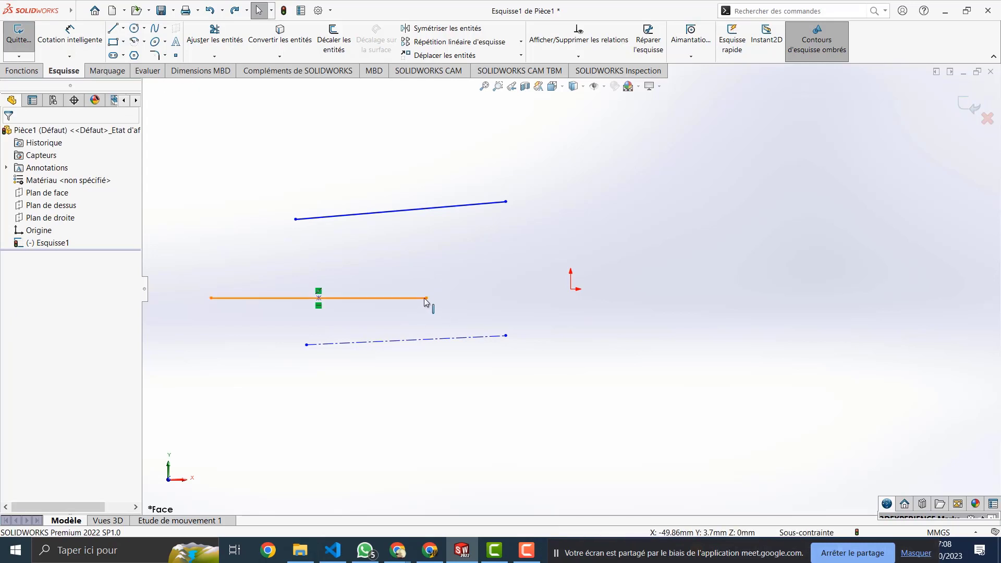
# Step: Stretch the middle line's right end further right and shift the line higher
pyautogui.moveTo(427, 298); pyautogui.dragTo(428, 268)
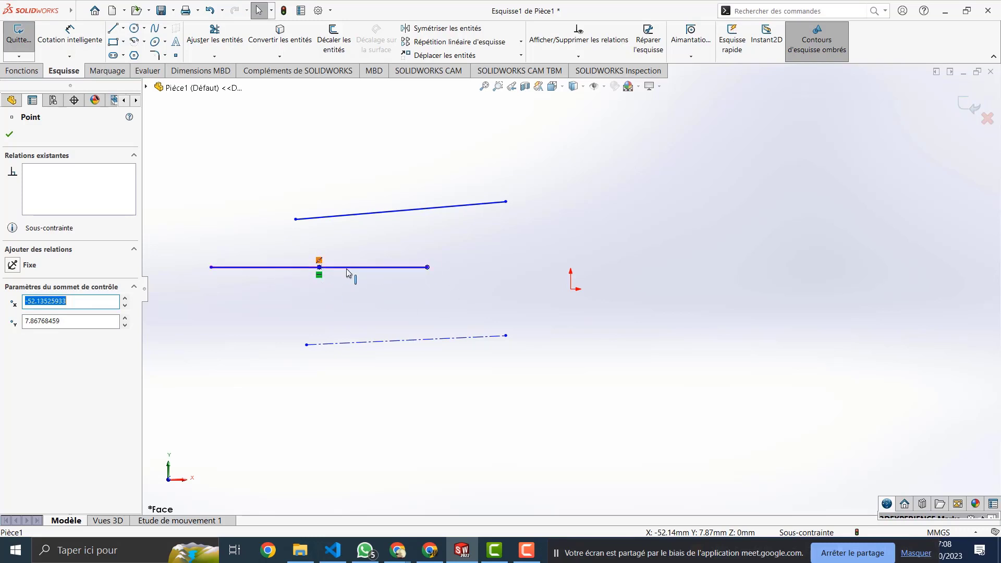
pyautogui.moveTo(427, 268); pyautogui.dragTo(515, 254)
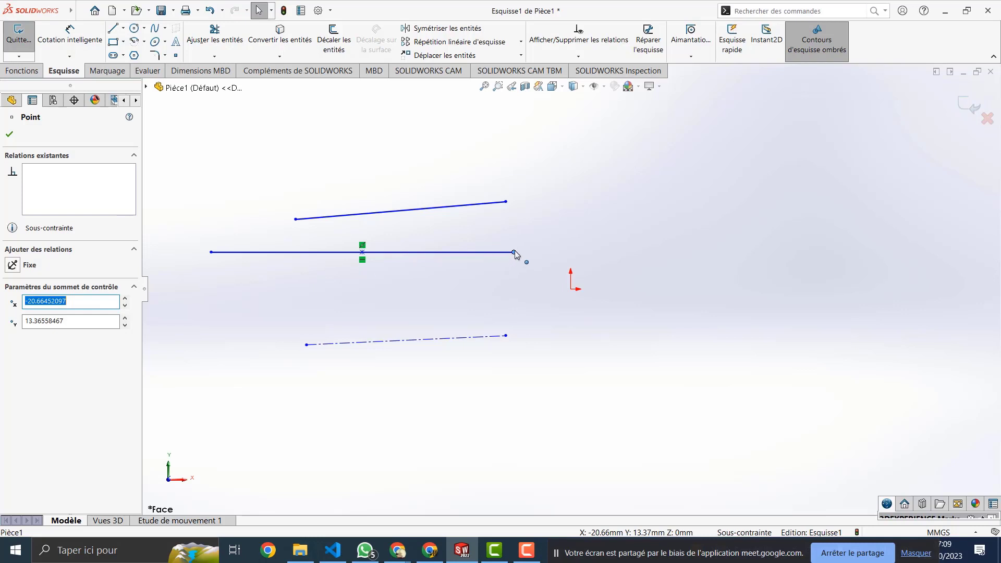
pyautogui.moveTo(514, 252); pyautogui.dragTo(475, 271)
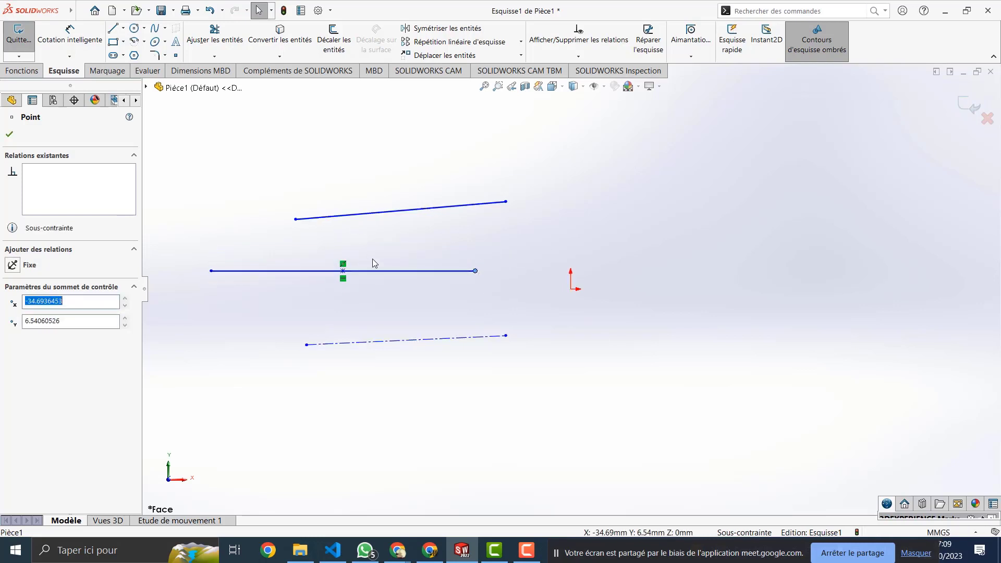
# Step: Raise the middle line's midpoint and left end so it slopes down to the right
pyautogui.click(343, 266)
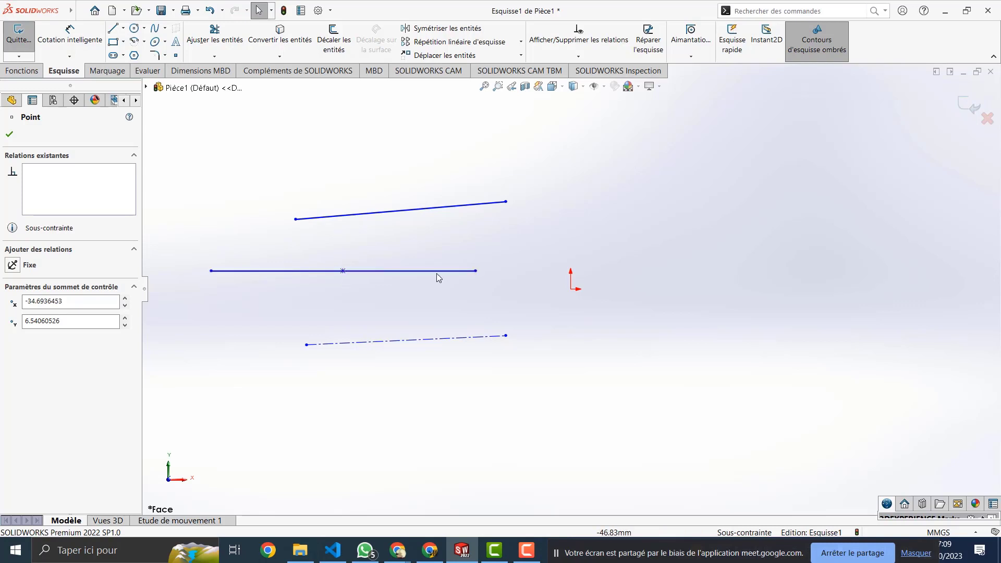
pyautogui.moveTo(343, 271)
pyautogui.mouseDown()
pyautogui.moveTo(344, 259)
pyautogui.moveTo(343, 269)
pyautogui.mouseUp()
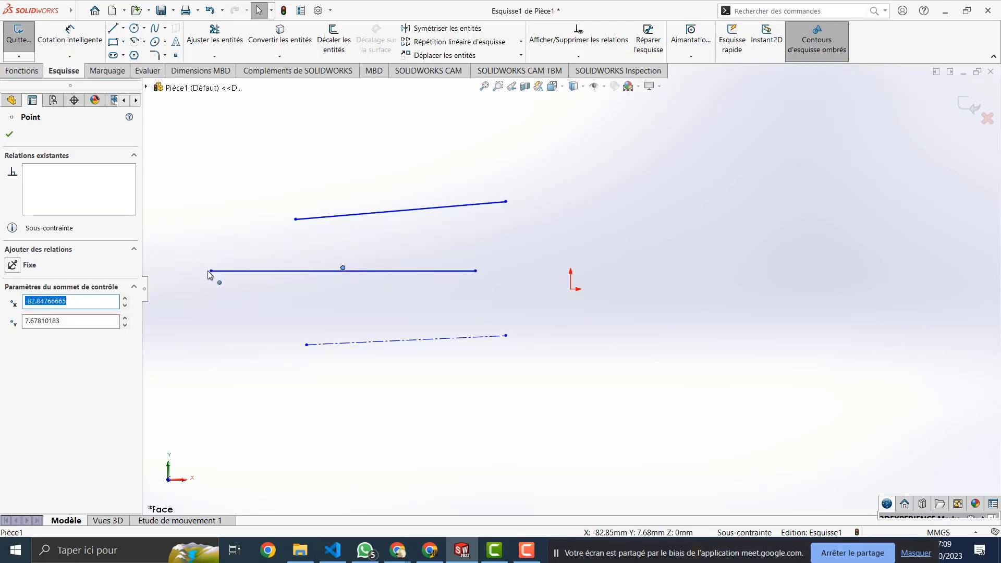
pyautogui.moveTo(211, 271); pyautogui.dragTo(244, 252)
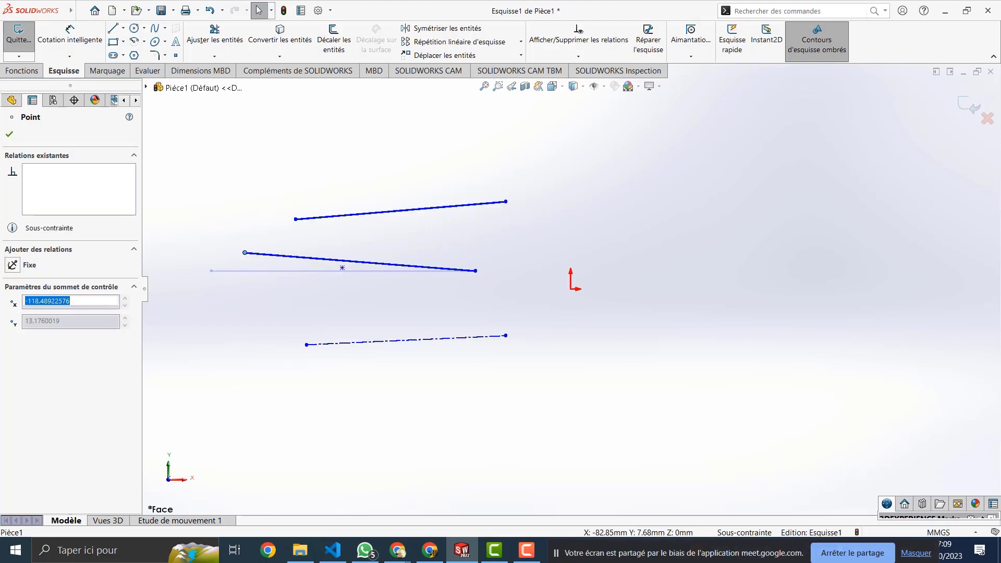
pyautogui.click(380, 212)
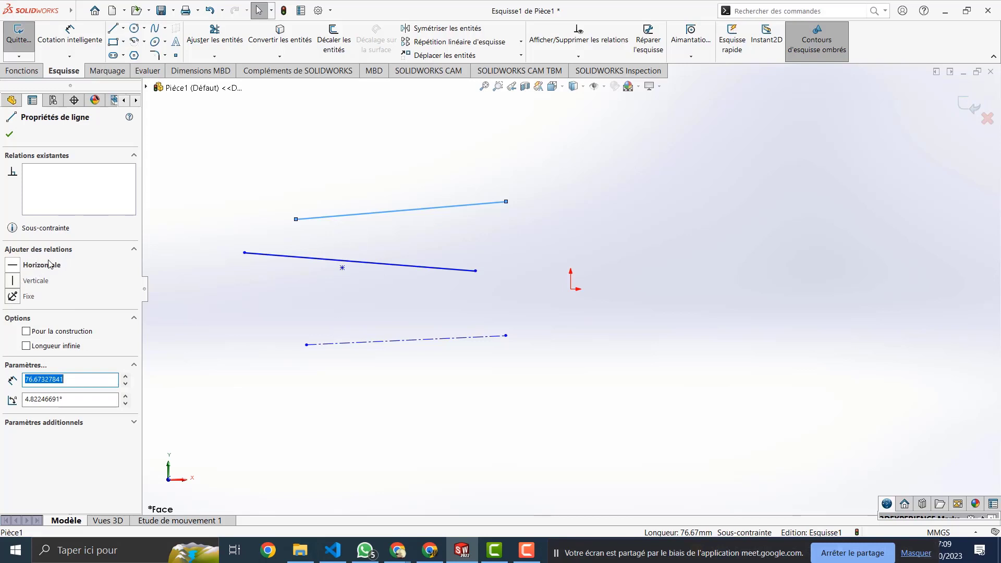
# Step: Add a Horizontale relation to the top line, then delete it
pyautogui.click(32, 269)
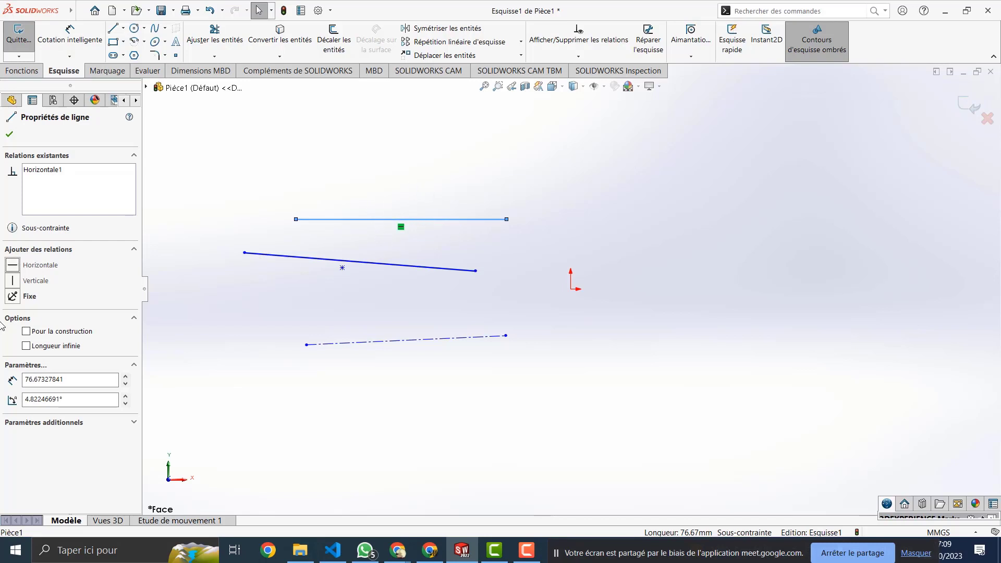
pyautogui.click(401, 228)
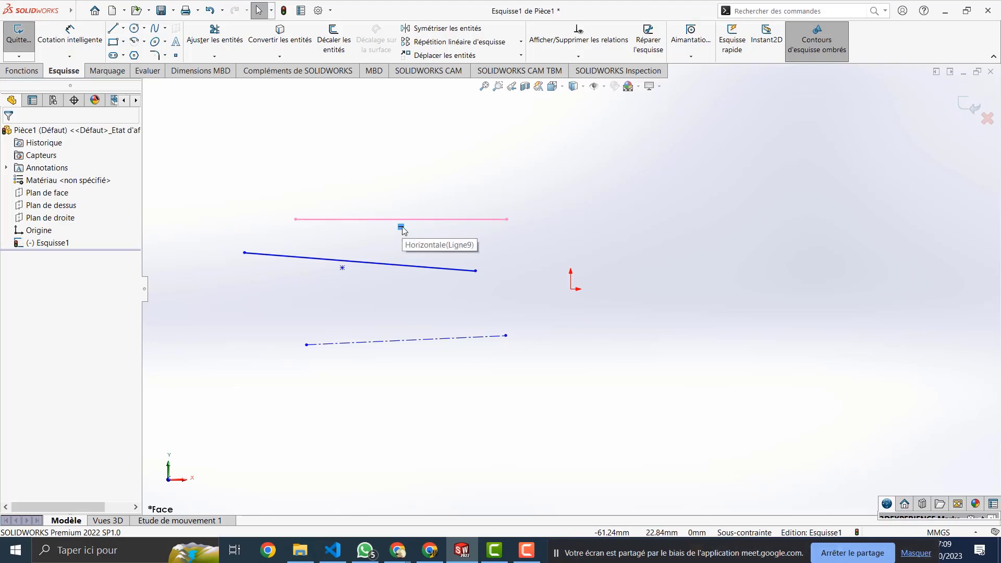
pyautogui.click(412, 220)
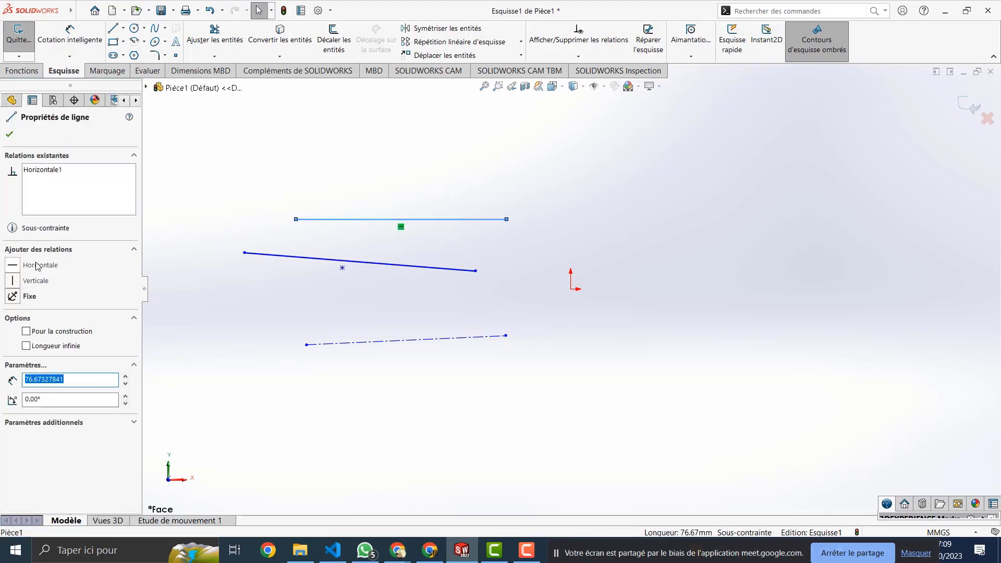
pyautogui.click(402, 230)
pyautogui.press('Delete')
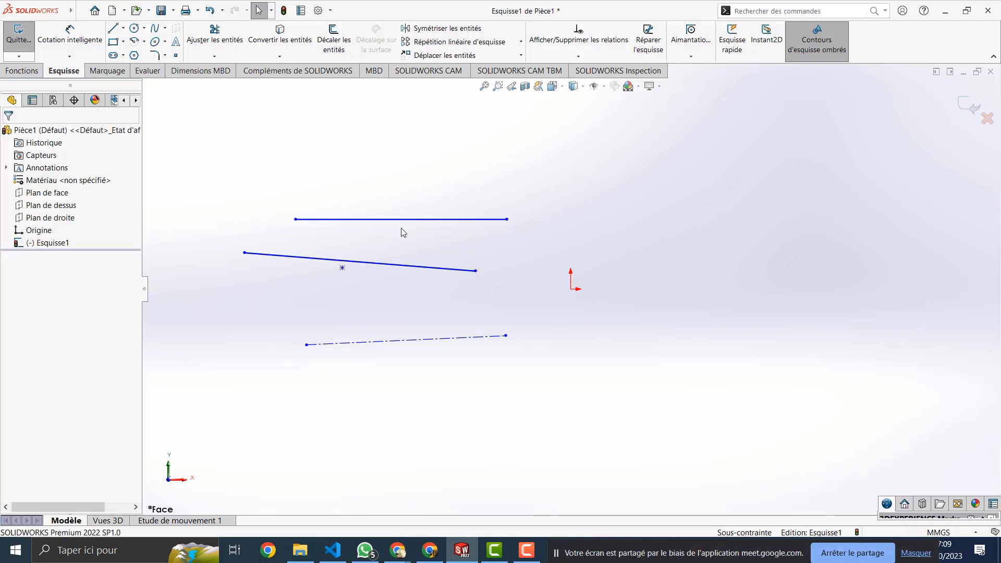
# Step: Make the top line vertical, then switch it back to horizontal
pyautogui.click(358, 219)
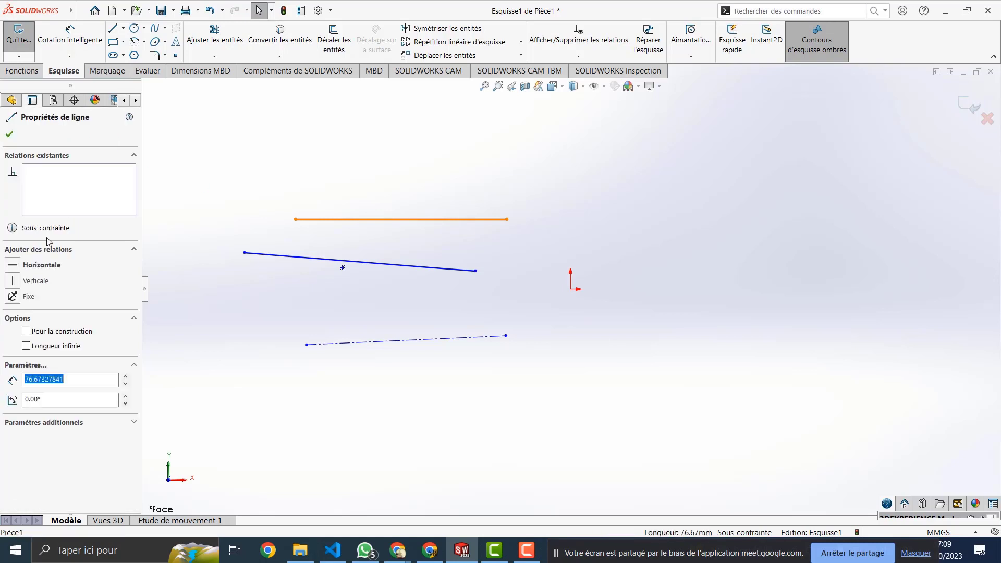
pyautogui.click(29, 282)
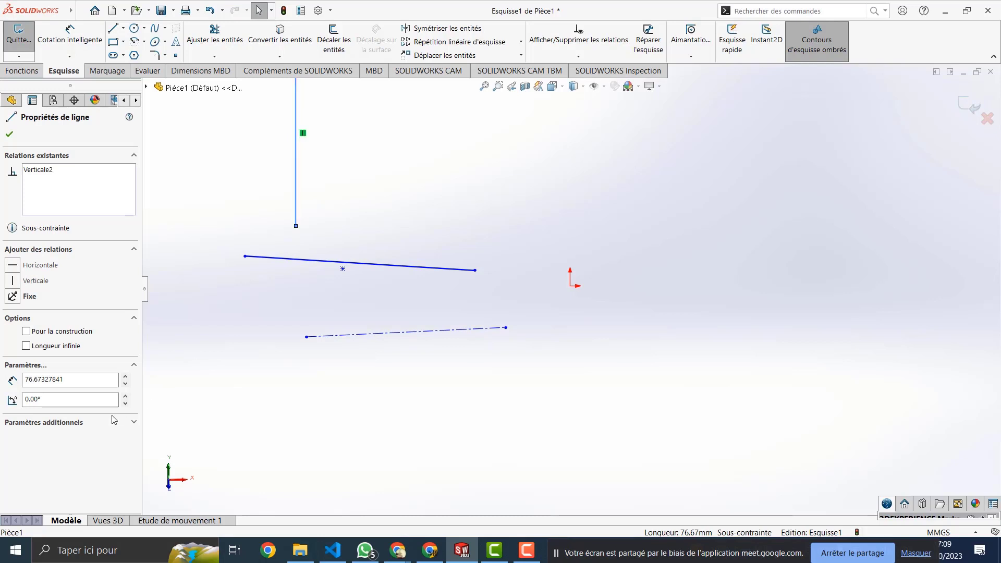
pyautogui.click(307, 147)
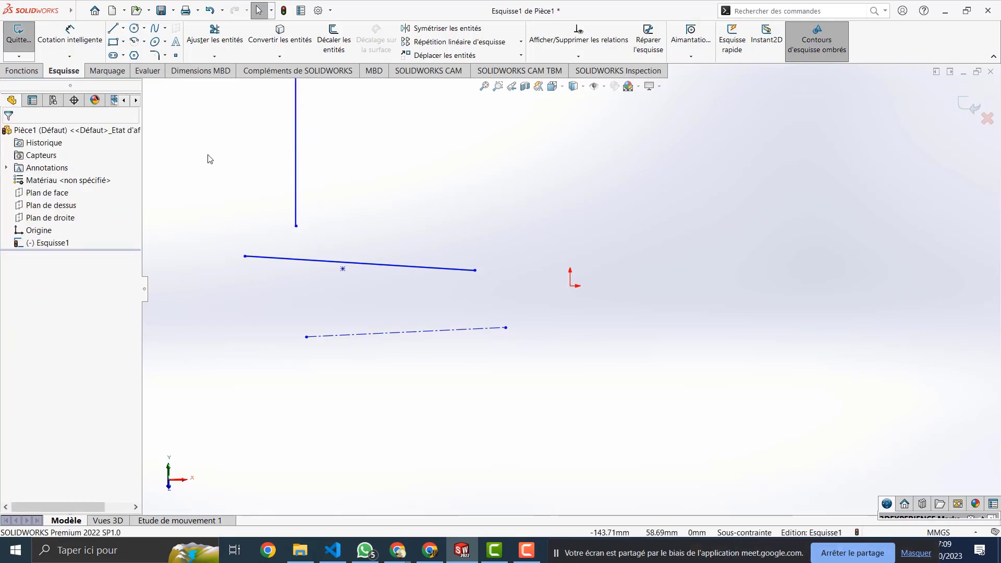
pyautogui.click(296, 209)
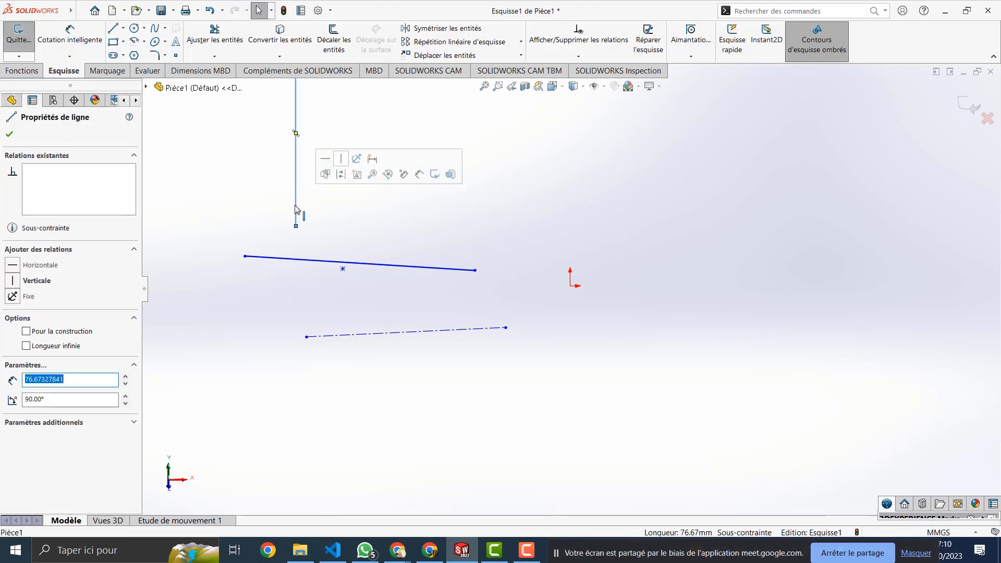
pyautogui.click(36, 266)
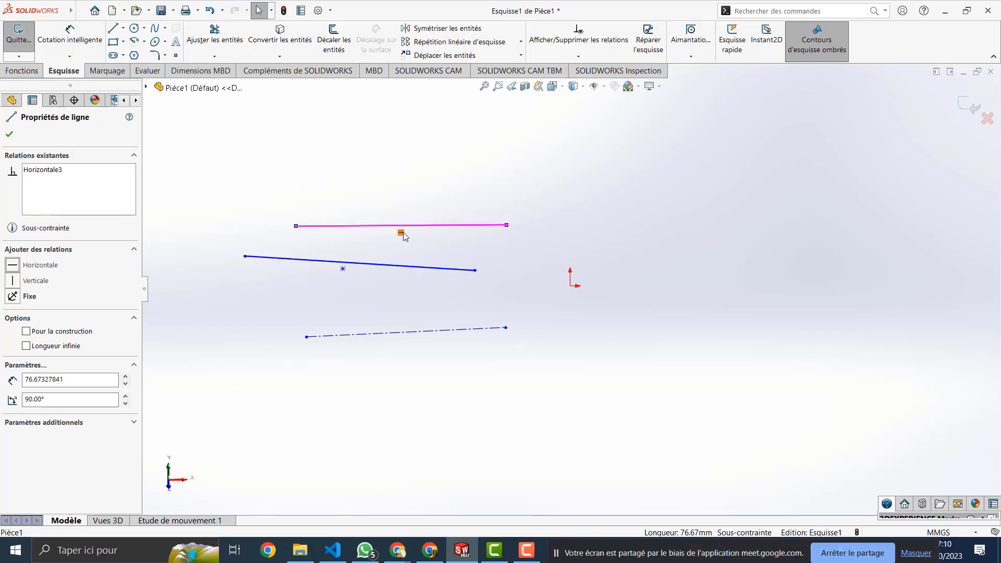
# Step: Over-constrain the top line with a Verticale relation, then delete that conflicting relation
pyautogui.click(315, 227)
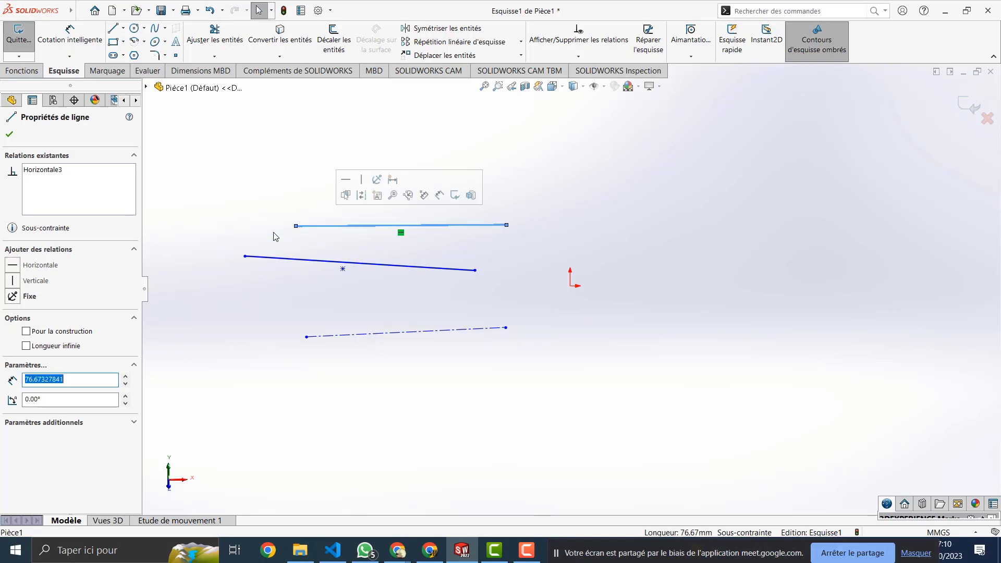
pyautogui.click(35, 283)
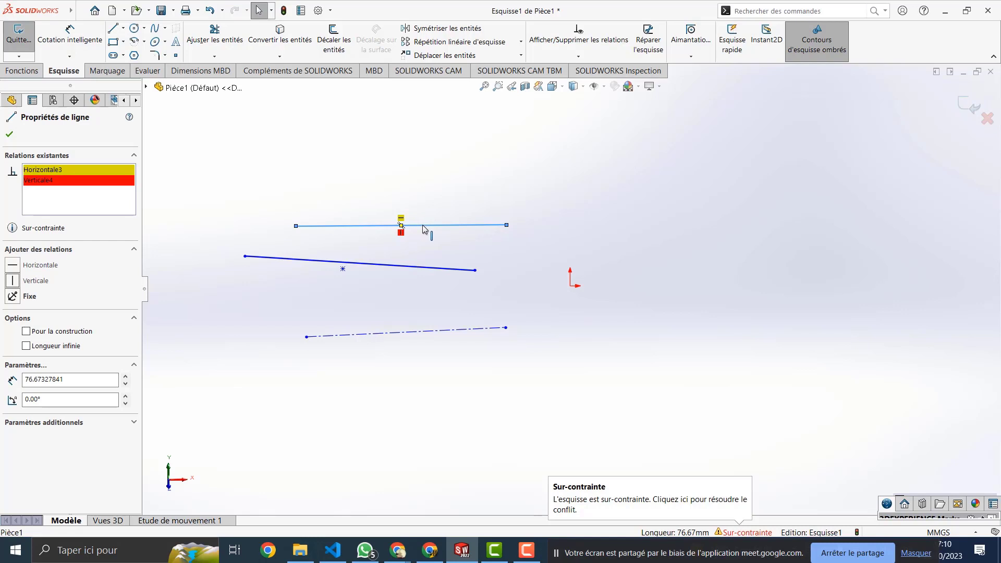
pyautogui.click(424, 229)
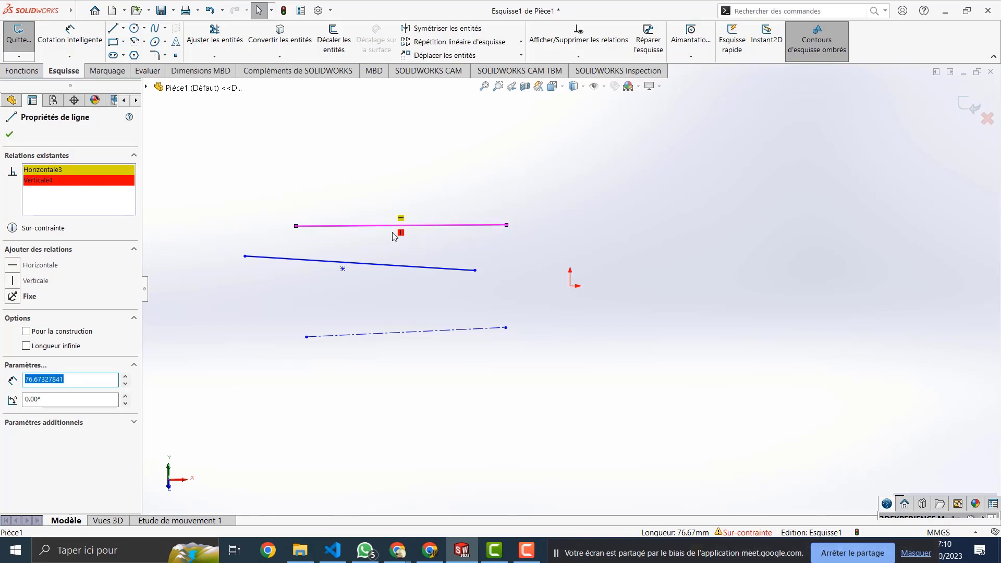
pyautogui.click(401, 234)
pyautogui.press('Delete')
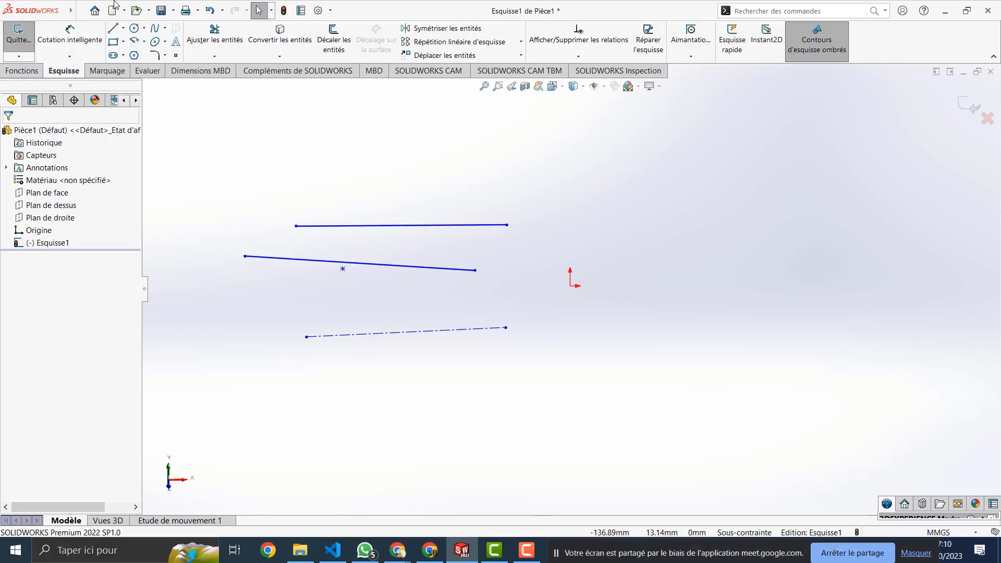
# Step: Draw a new horizontal top line outward from its midpoint and inspect its midpoint relation
pyautogui.click(112, 28)
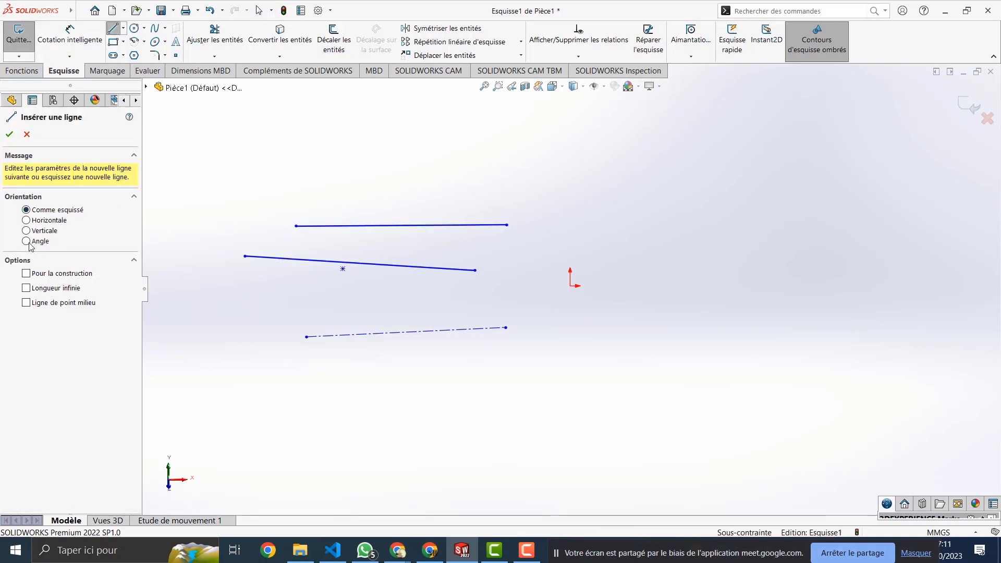
pyautogui.click(27, 303)
pyautogui.click(410, 169)
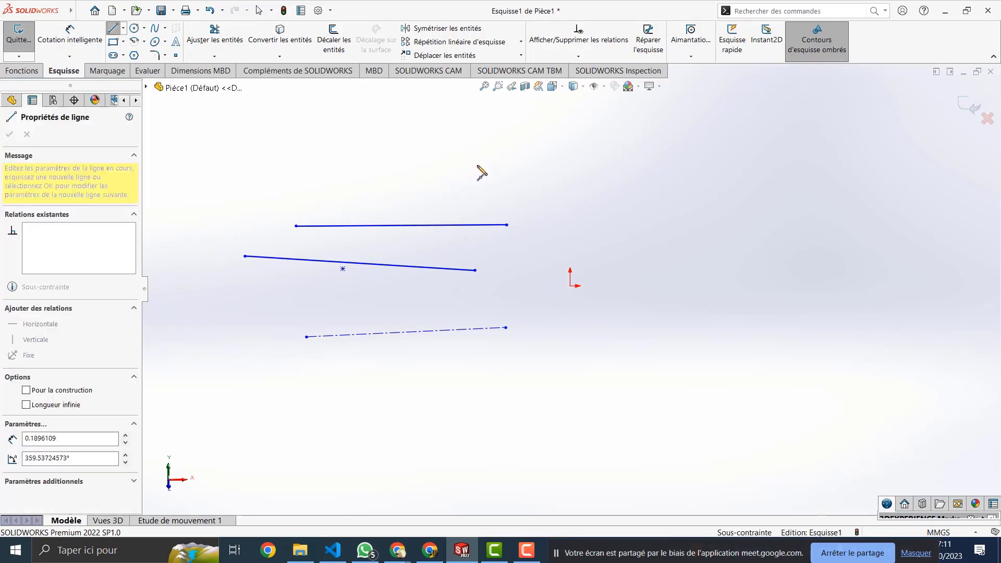
pyautogui.click(521, 167)
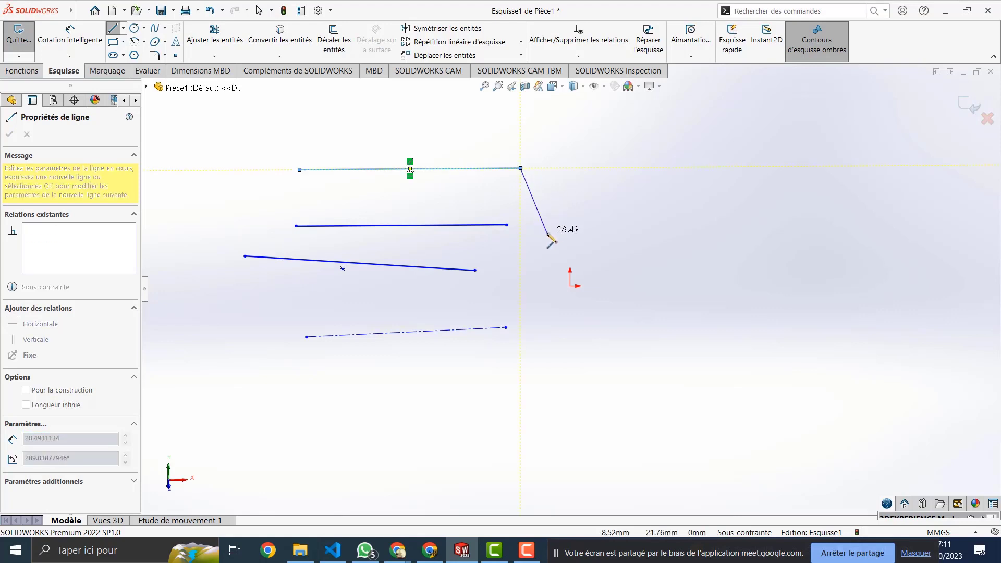
pyautogui.press('Escape')
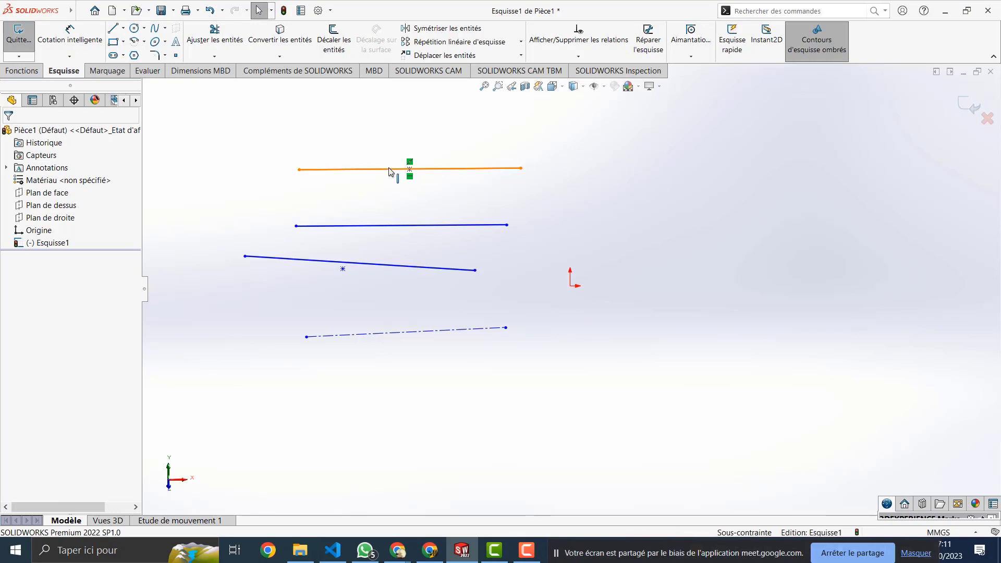
pyautogui.click(410, 168)
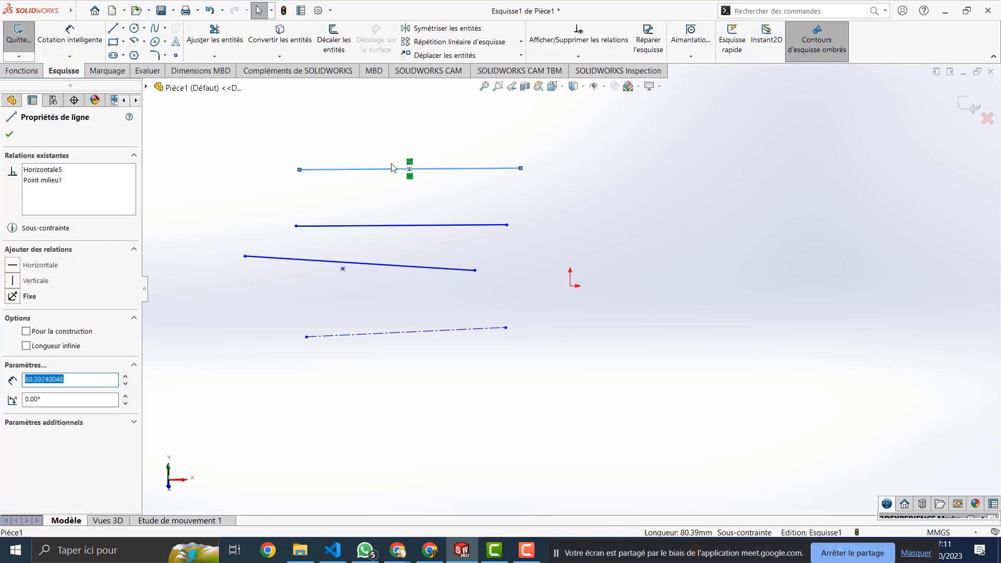
pyautogui.click(410, 169)
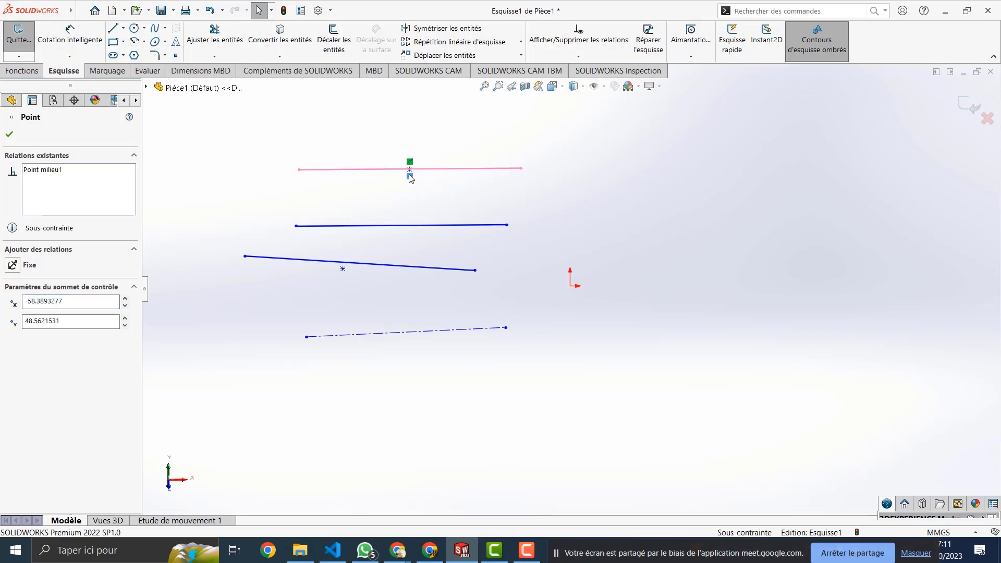
# Step: Delete the Point milieu relation from the top line and reselect its midpoint
pyautogui.click(409, 162)
pyautogui.press('Delete')
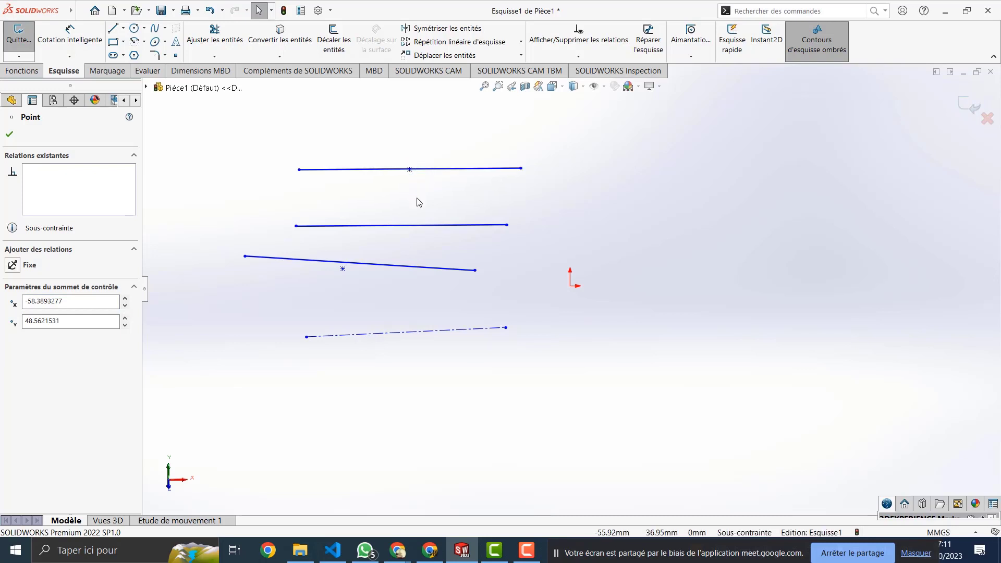
pyautogui.click(409, 170)
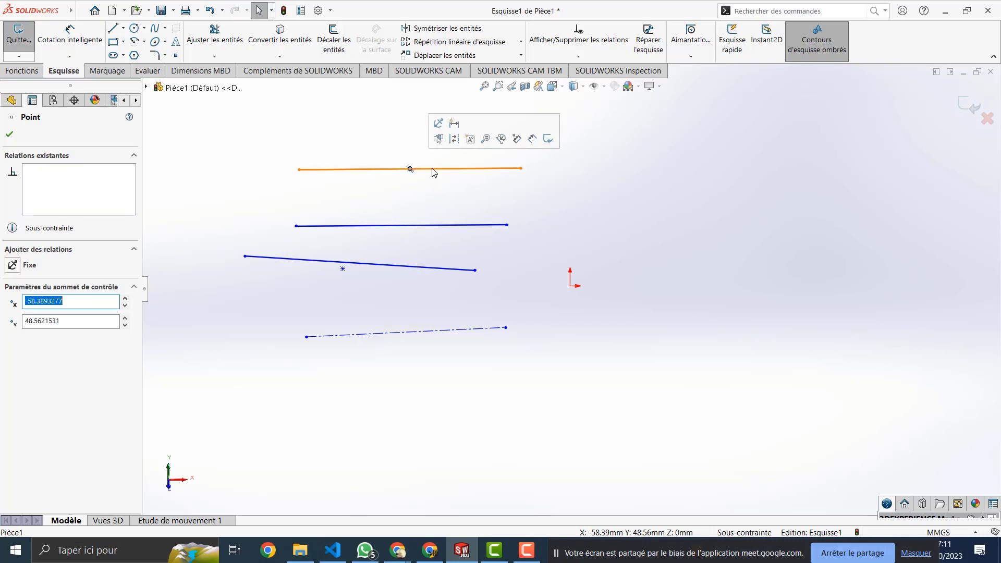
pyautogui.click(432, 169)
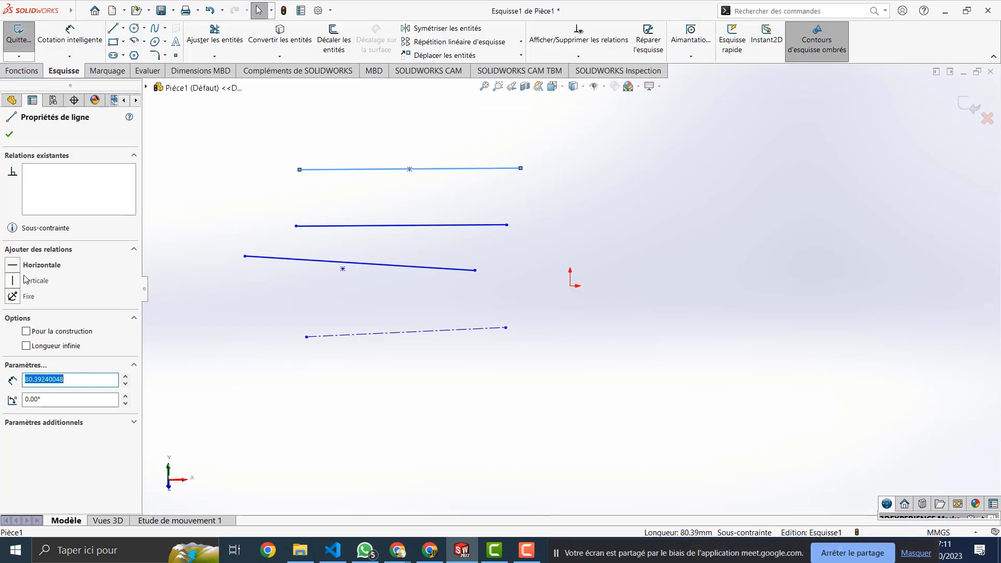
pyautogui.click(410, 169)
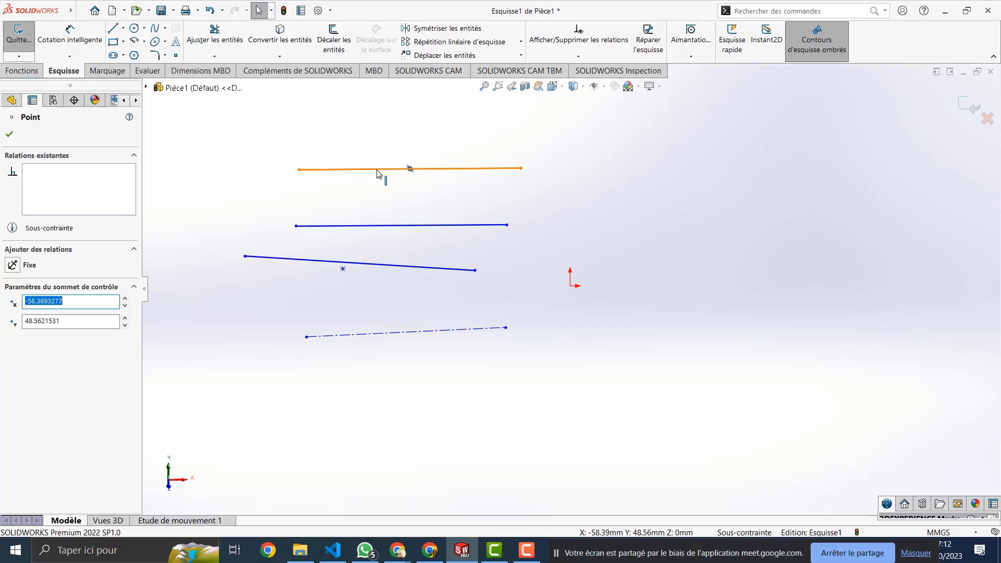
# Step: Select the middle line (Ligne9) together with the top line (Ligne13)
pyautogui.click(401, 227)
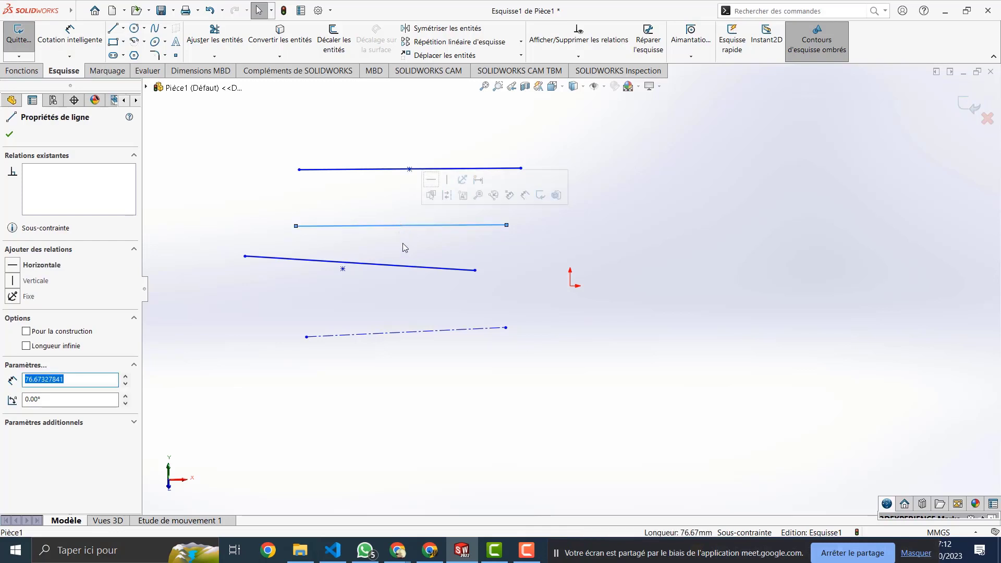
pyautogui.click(410, 169)
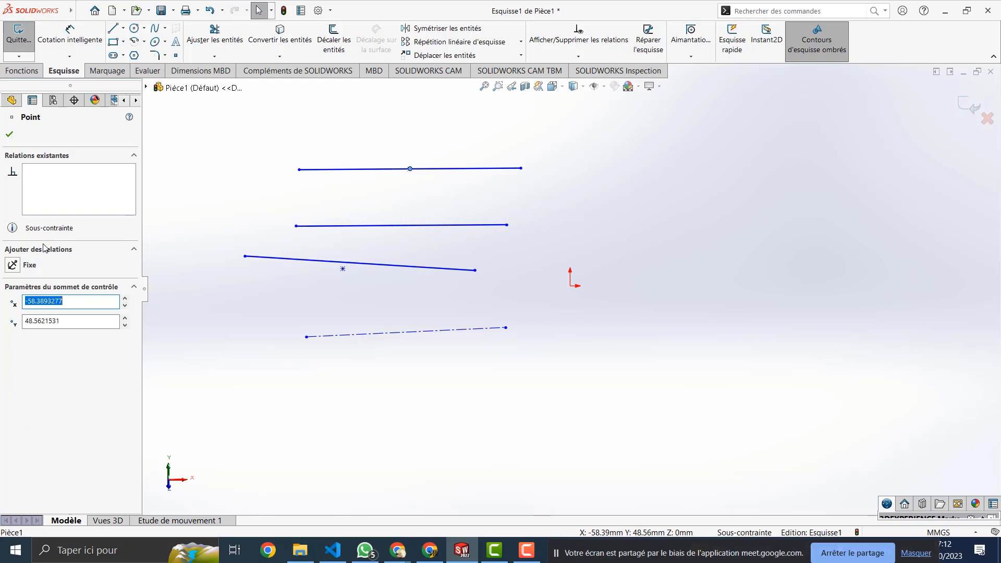
pyautogui.click(373, 185)
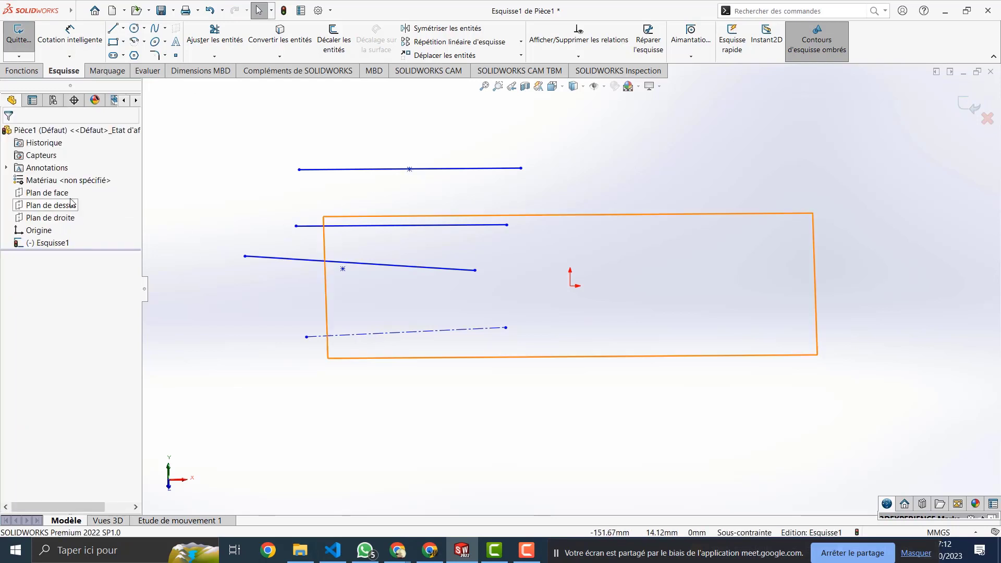
pyautogui.click(396, 228)
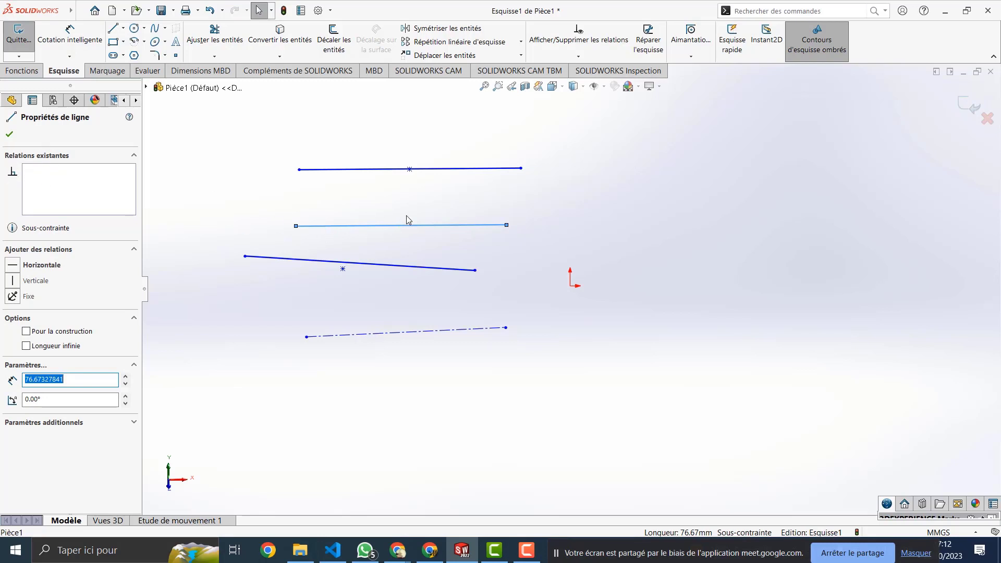
pyautogui.press('Escape')
pyautogui.click(365, 226)
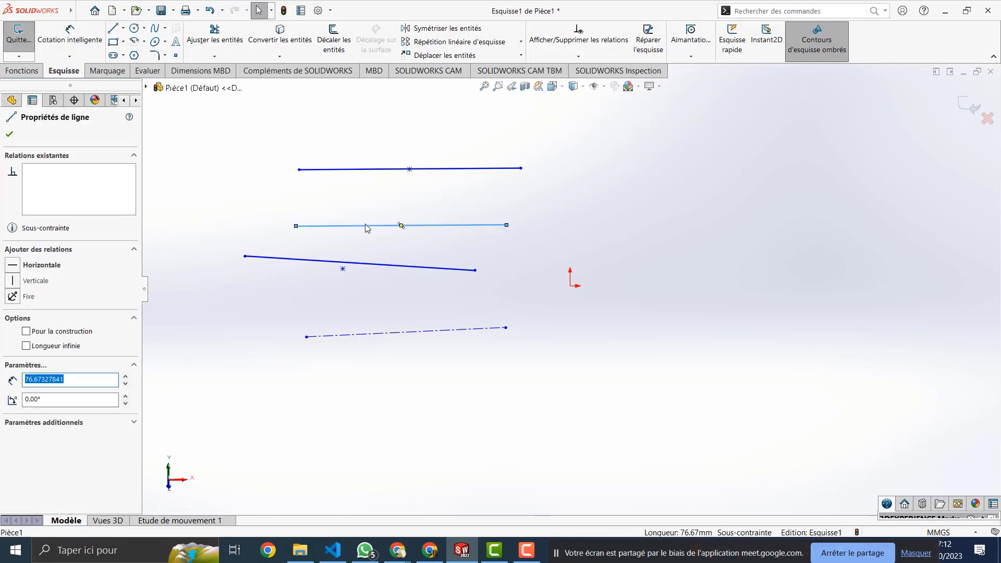
pyautogui.keyDown('ctrl'); pyautogui.click(364, 172); pyautogui.keyUp('ctrl')
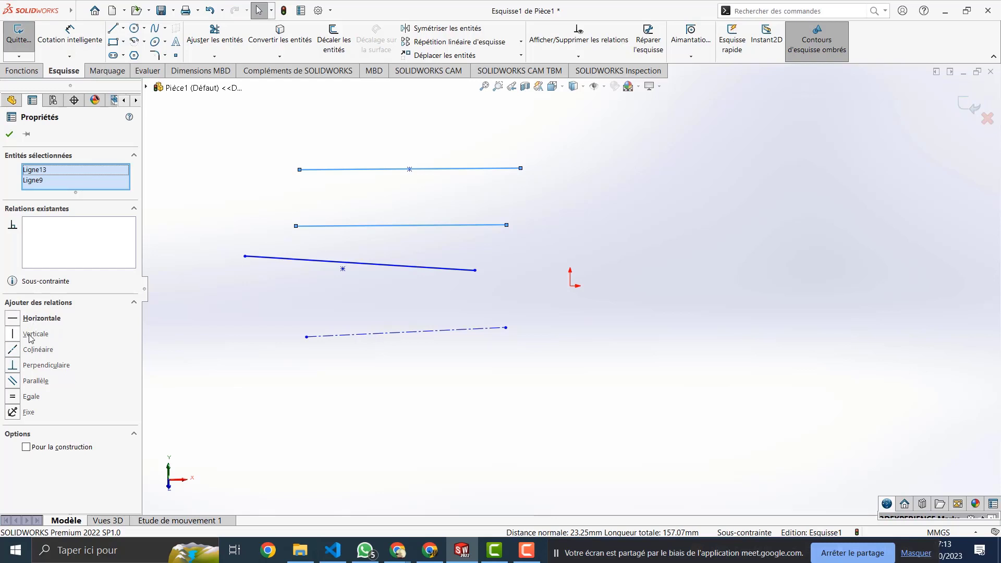
pyautogui.click(36, 365)
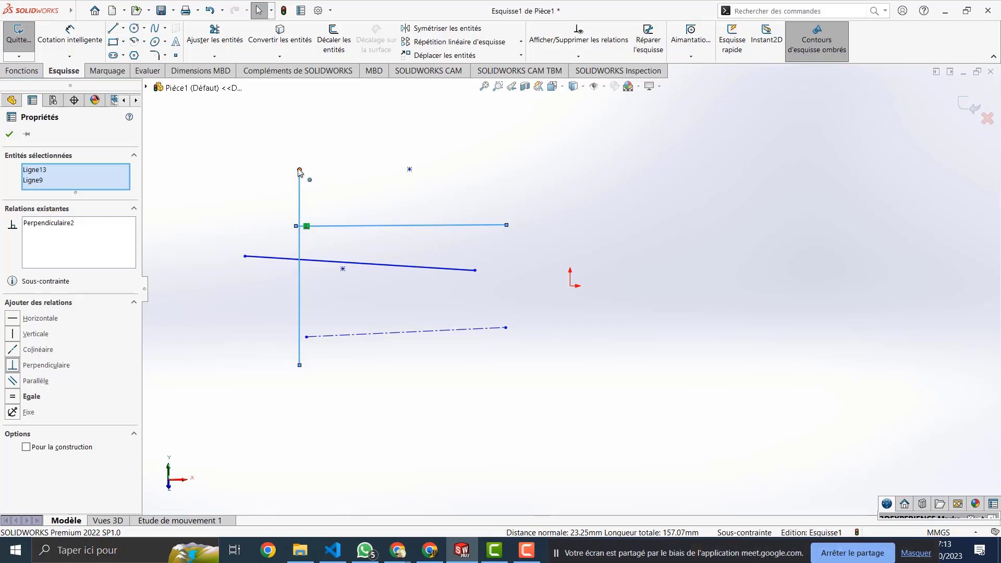
pyautogui.hotkey('ctrl', 'z')
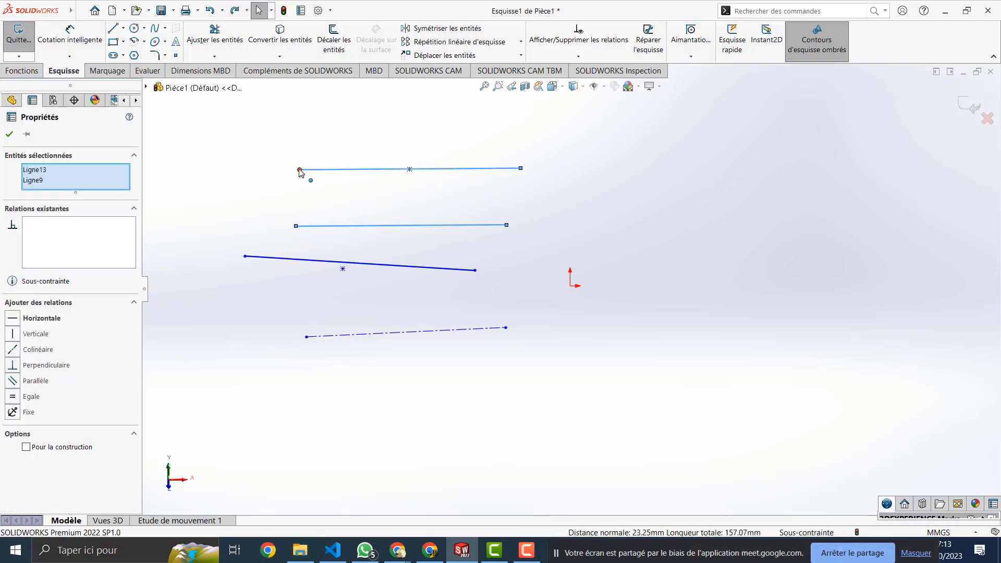
pyautogui.click(300, 170)
pyautogui.click(295, 226)
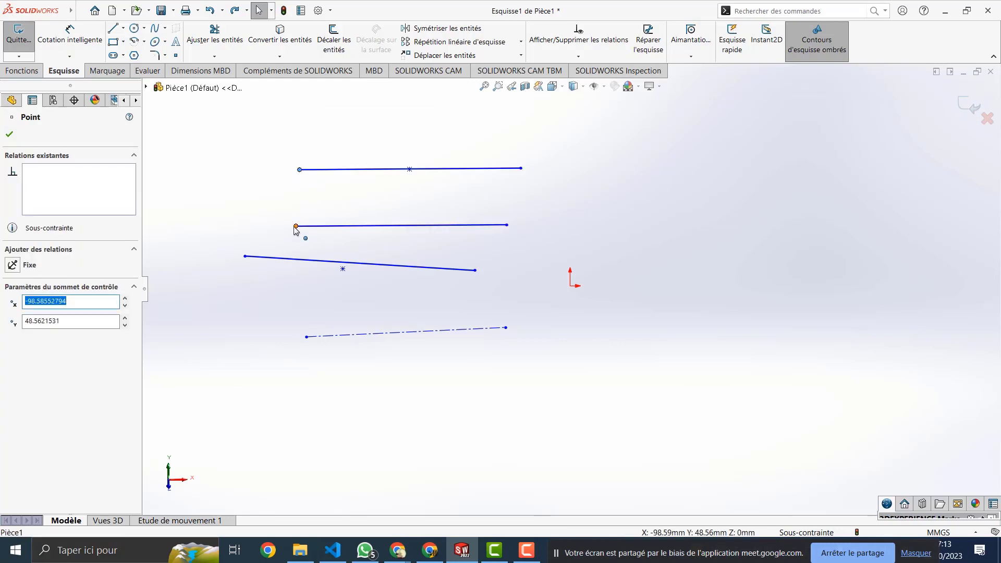
pyautogui.click(299, 170)
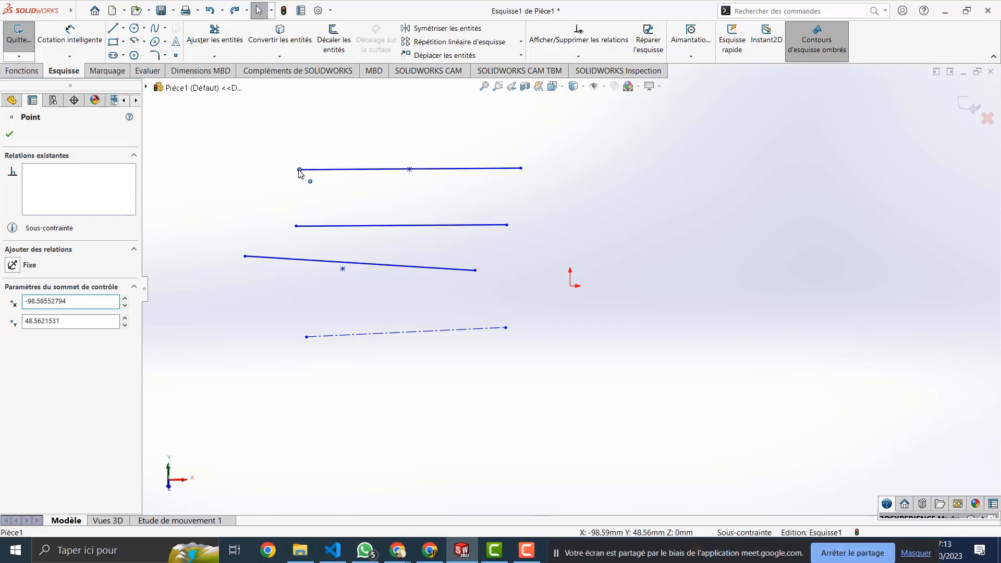
pyautogui.keyDown('ctrl'); pyautogui.click(296, 226); pyautogui.keyUp('ctrl')
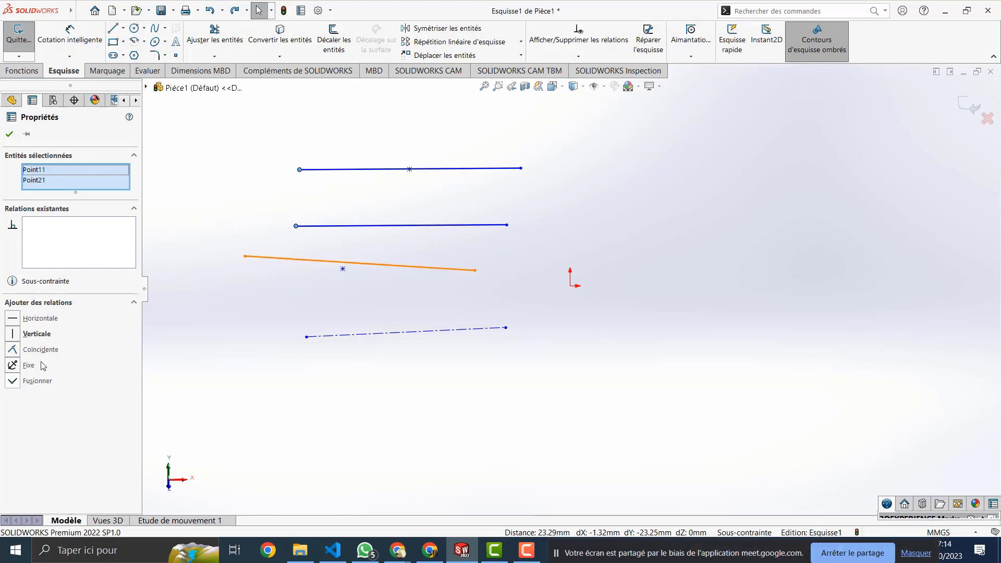
pyautogui.click(13, 365)
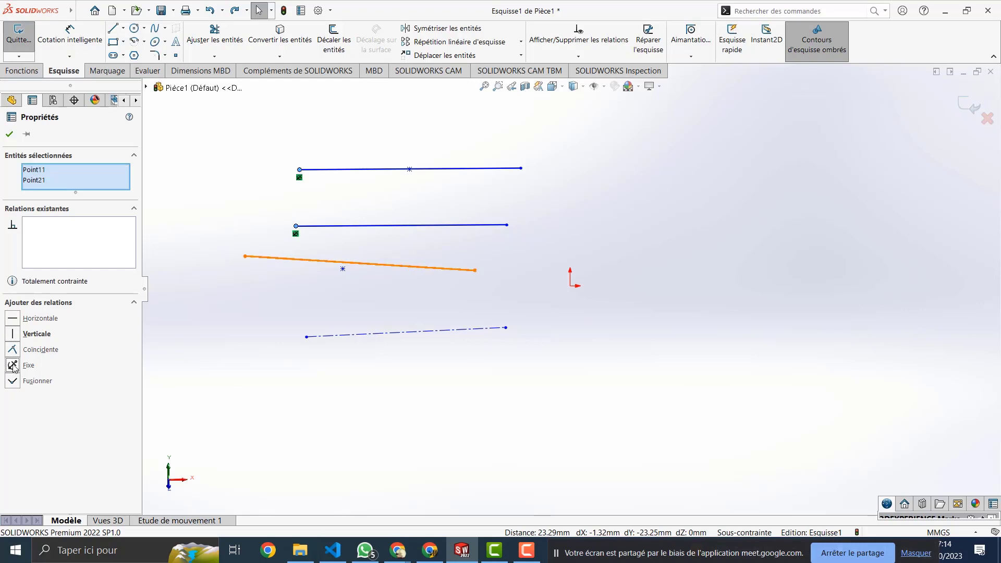
pyautogui.keyDown('ctrl'); pyautogui.click(299, 169); pyautogui.keyUp('ctrl')
pyautogui.keyDown('ctrl'); pyautogui.click(299, 170); pyautogui.keyUp('ctrl')
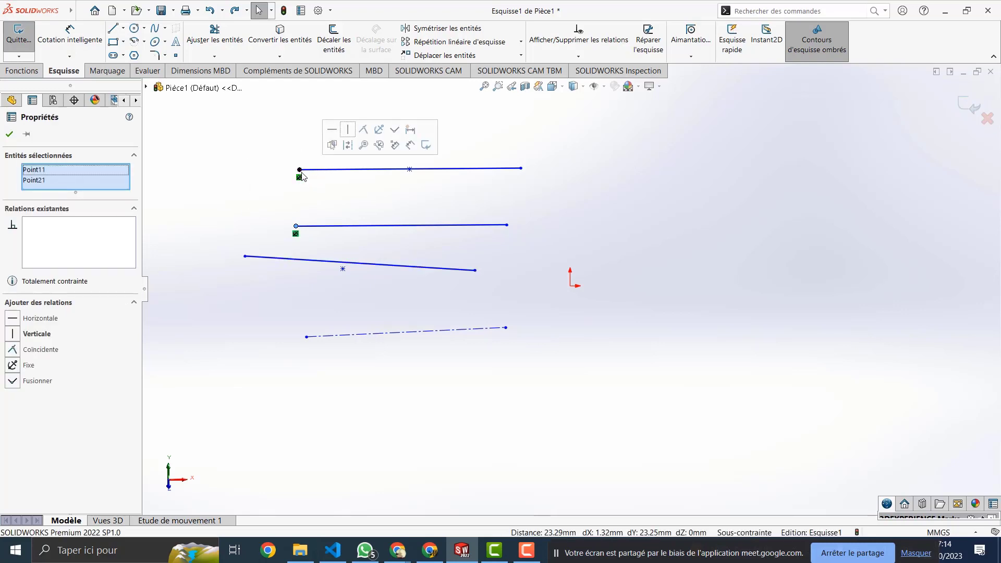
pyautogui.keyDown('ctrl'); pyautogui.click(299, 170); pyautogui.keyUp('ctrl')
pyautogui.keyDown('ctrl'); pyautogui.click(300, 170); pyautogui.keyUp('ctrl')
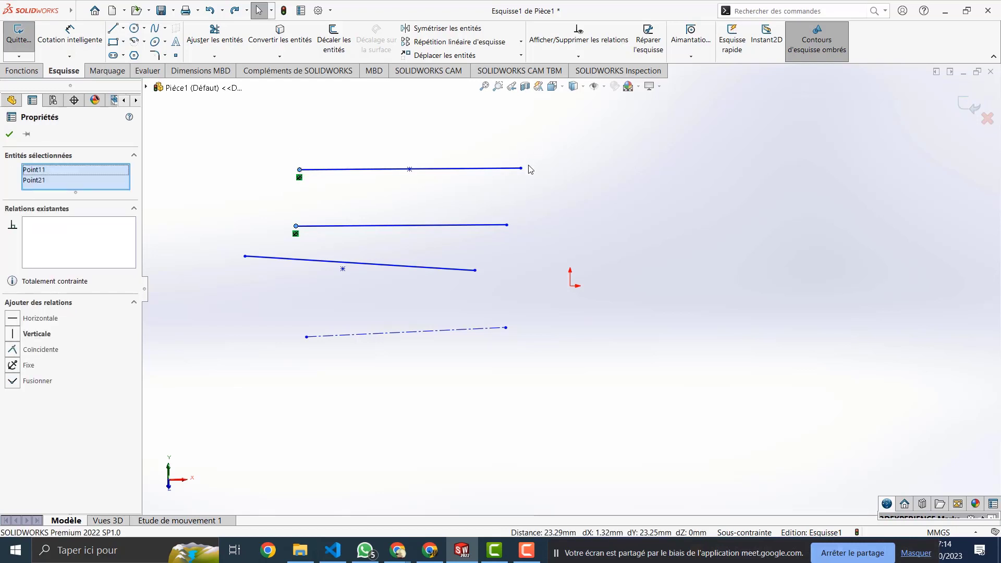
pyautogui.moveTo(520, 168); pyautogui.dragTo(486, 119)
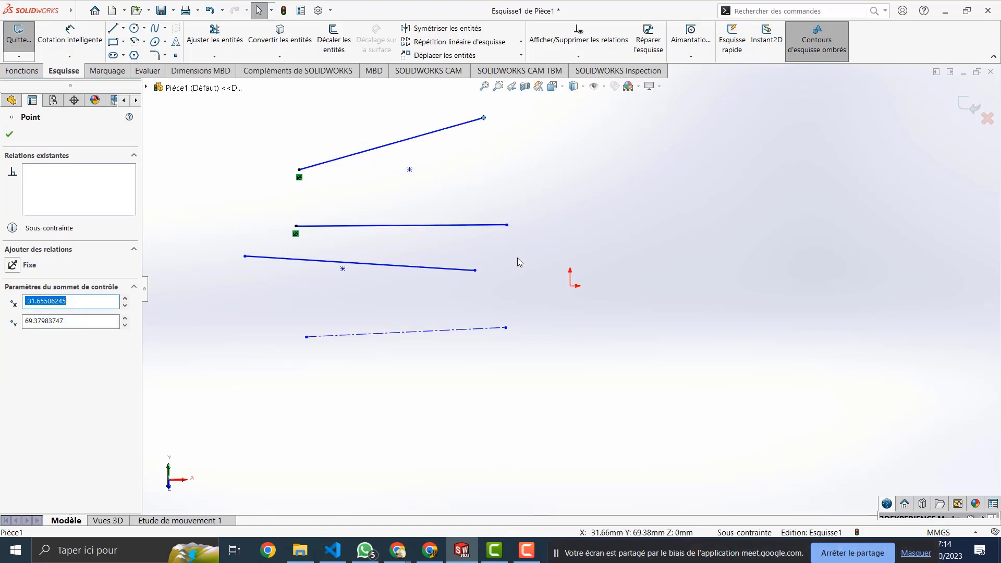
pyautogui.moveTo(506, 225); pyautogui.dragTo(498, 164)
pyautogui.click(296, 226)
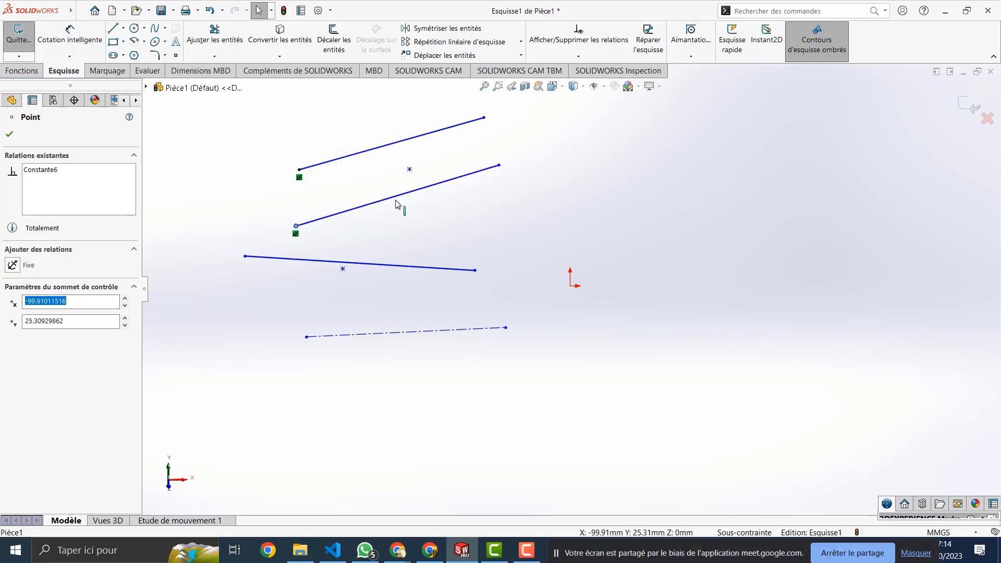
pyautogui.hotkey('ctrl', 'z')
pyautogui.hotkey('ctrl', 'z')
pyautogui.hotkey('ctrl', 'z')
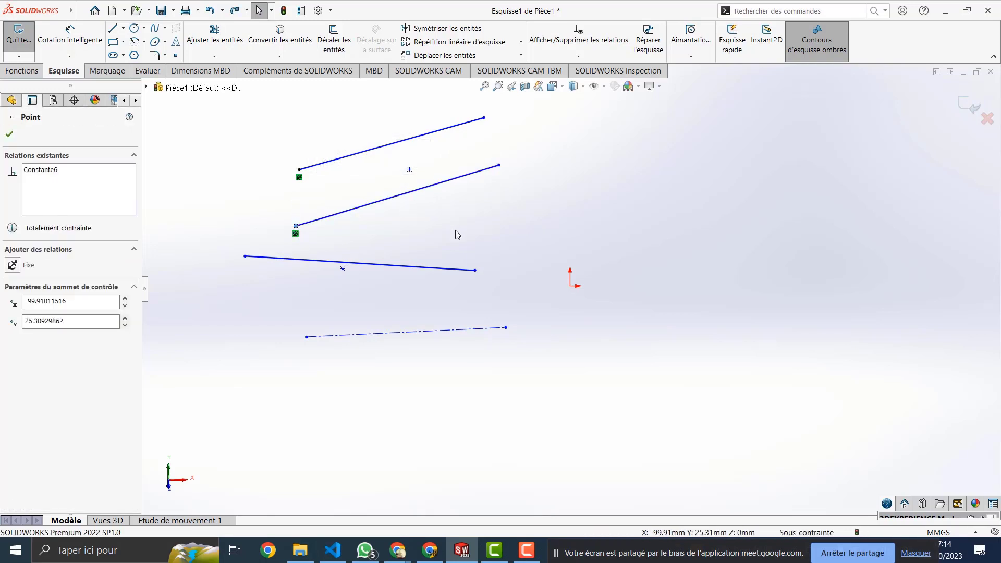
pyautogui.hotkey('ctrl', 'z')
pyautogui.hotkey('ctrl', 'z')
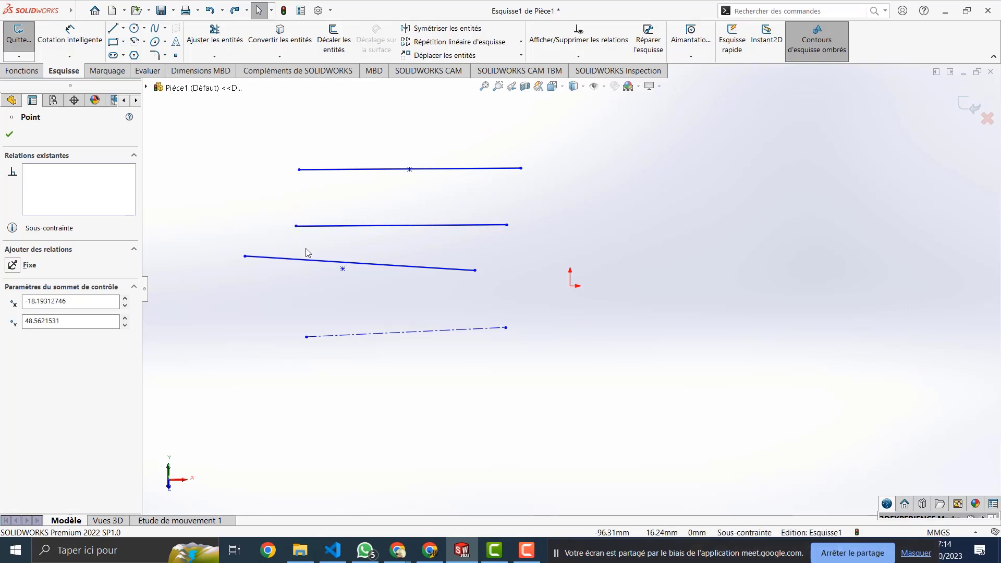
# Step: Merge the top line's left endpoint with the middle line's left endpoint using Fusionner
pyautogui.click(299, 169)
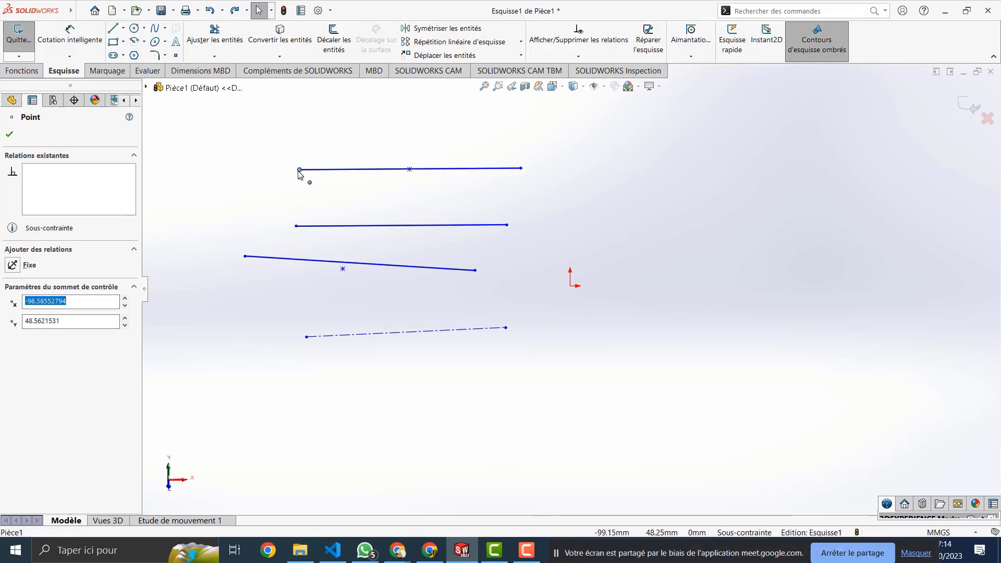
pyautogui.keyDown('ctrl'); pyautogui.click(296, 225); pyautogui.keyUp('ctrl')
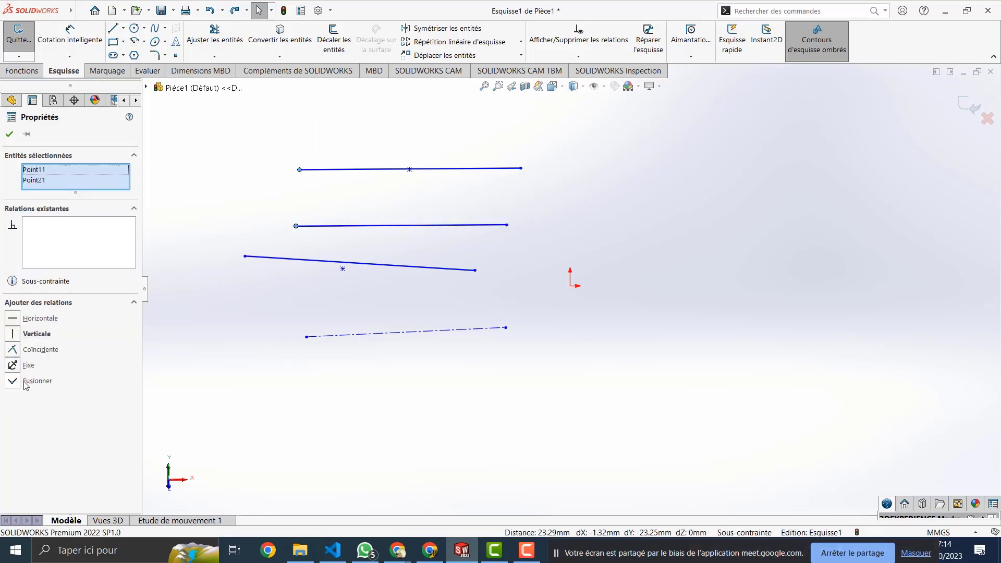
pyautogui.click(10, 386)
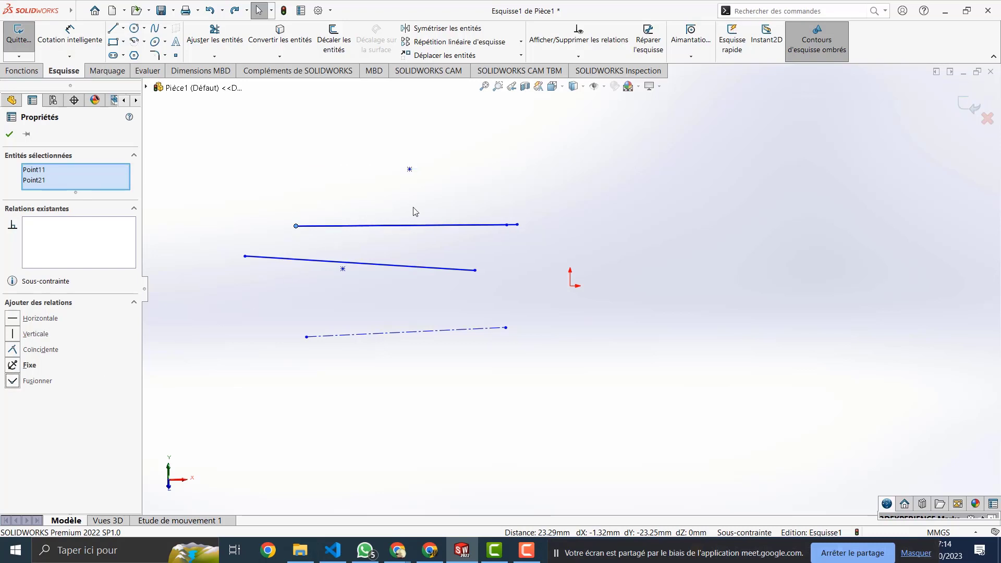
# Step: Drag the merged line and shared endpoint to test the merge, then undo the moves
pyautogui.click(310, 228)
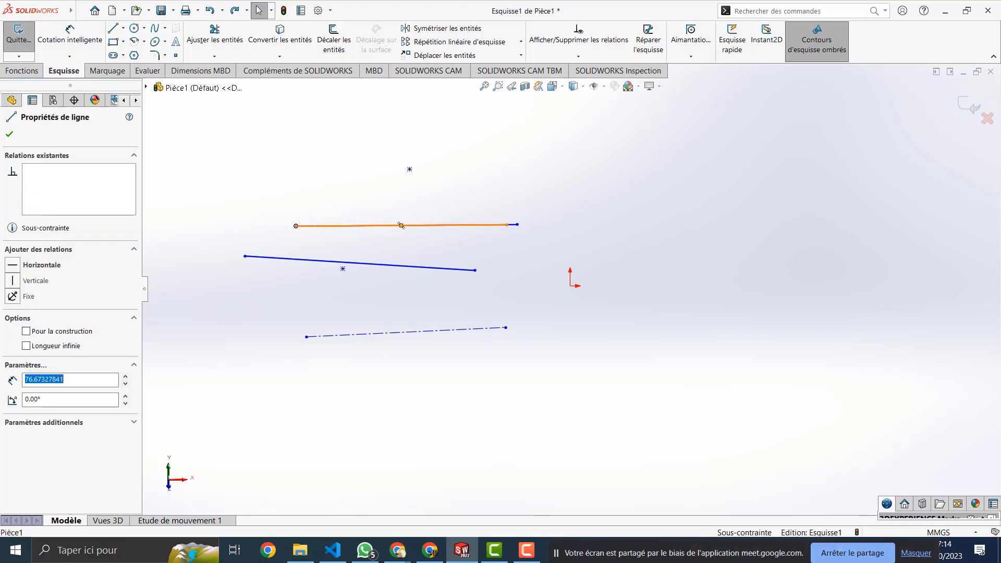
pyautogui.moveTo(302, 227); pyautogui.dragTo(314, 143)
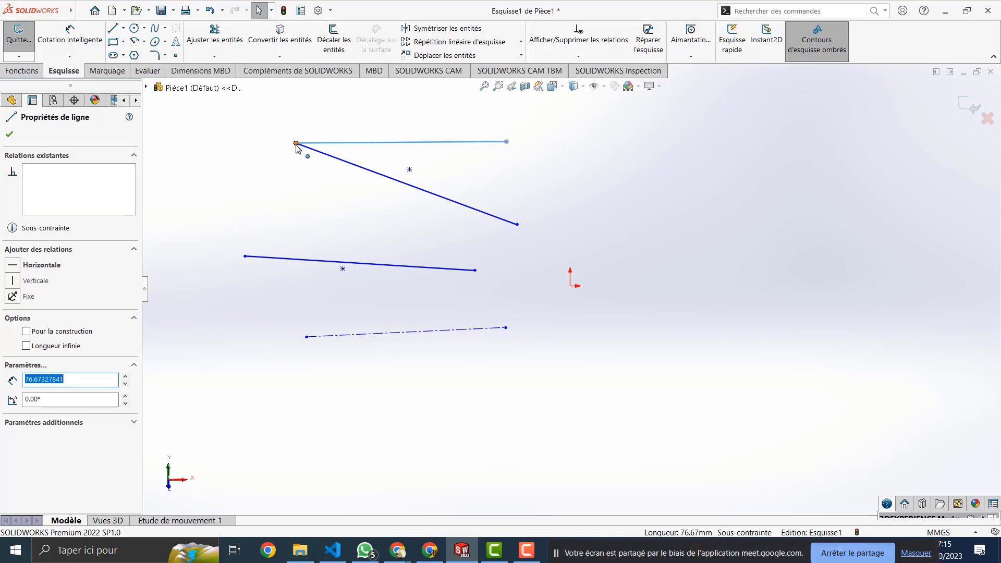
pyautogui.moveTo(295, 143); pyautogui.dragTo(287, 188)
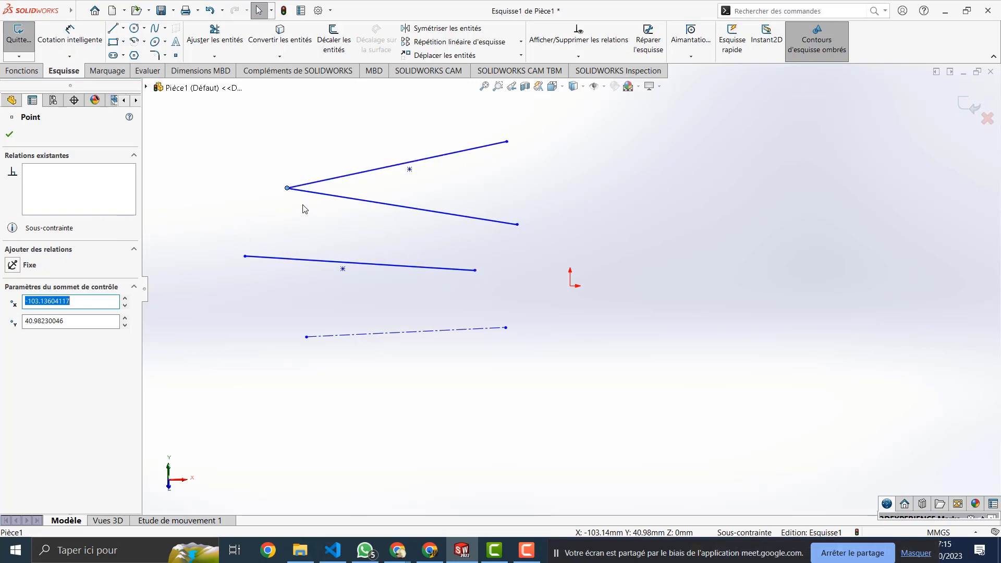
pyautogui.hotkey('ctrl', 'z')
pyautogui.hotkey('ctrl', 'z')
pyautogui.hotkey('ctrl', 'z')
pyautogui.hotkey('ctrl', 'z')
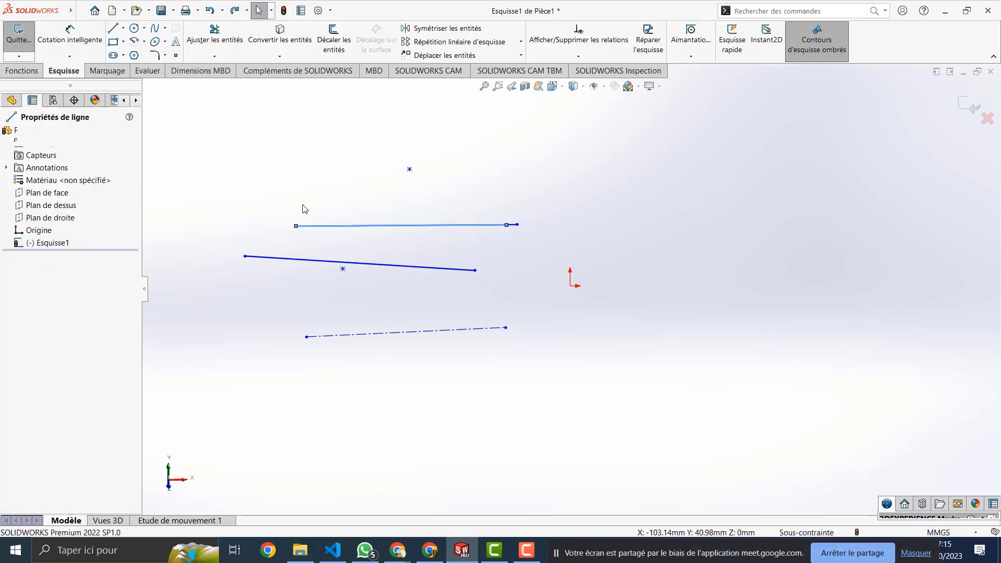
# Step: Delete all sketch geometry, then restore it with Edition > Annuler
pyautogui.moveTo(480, 147); pyautogui.dragTo(187, 485)
pyautogui.press('Delete')
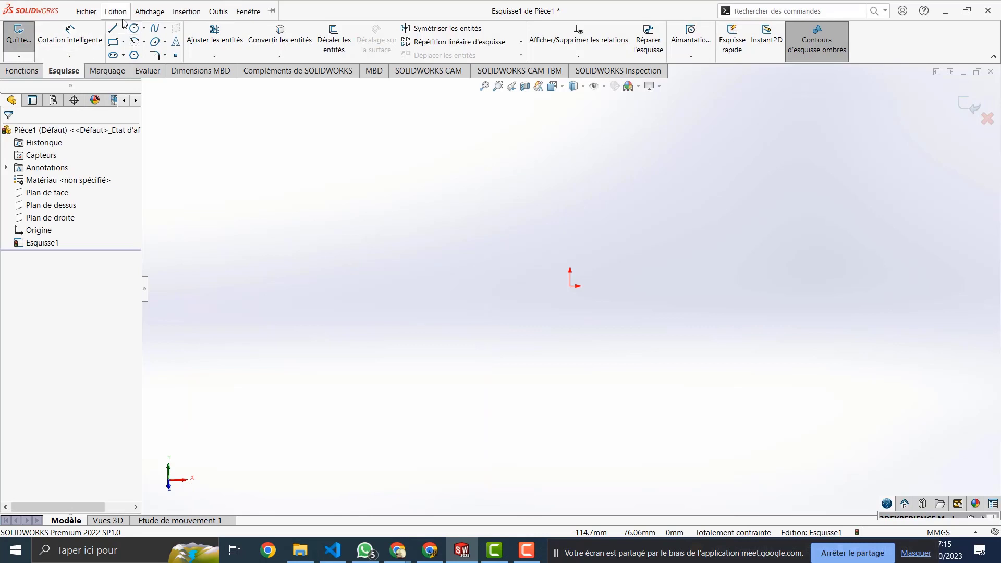
pyautogui.click(116, 12)
pyautogui.click(126, 28)
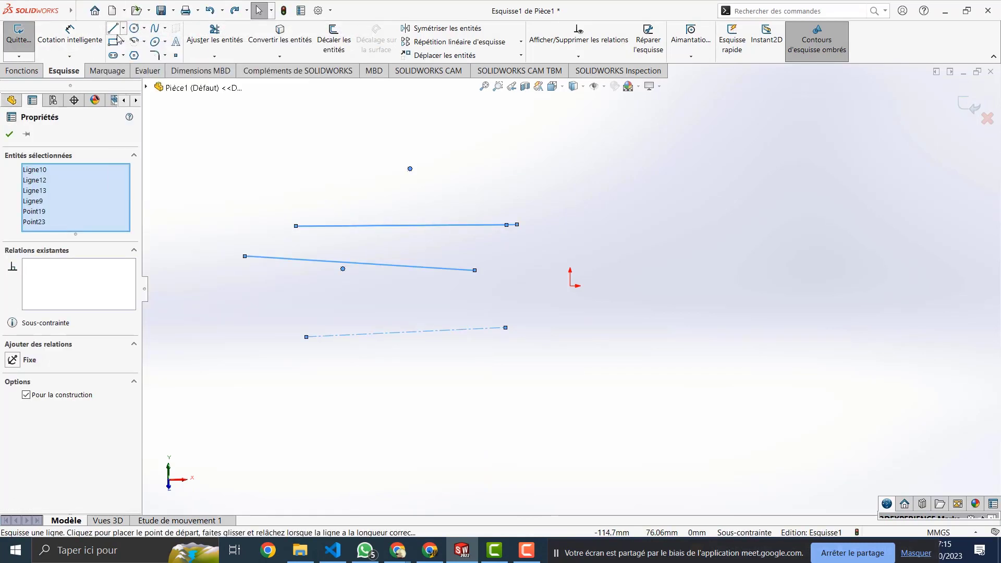
# Step: Delete all sketch geometry and draw a new near-vertical line
pyautogui.moveTo(511, 136); pyautogui.dragTo(230, 364)
pyautogui.press('Delete')
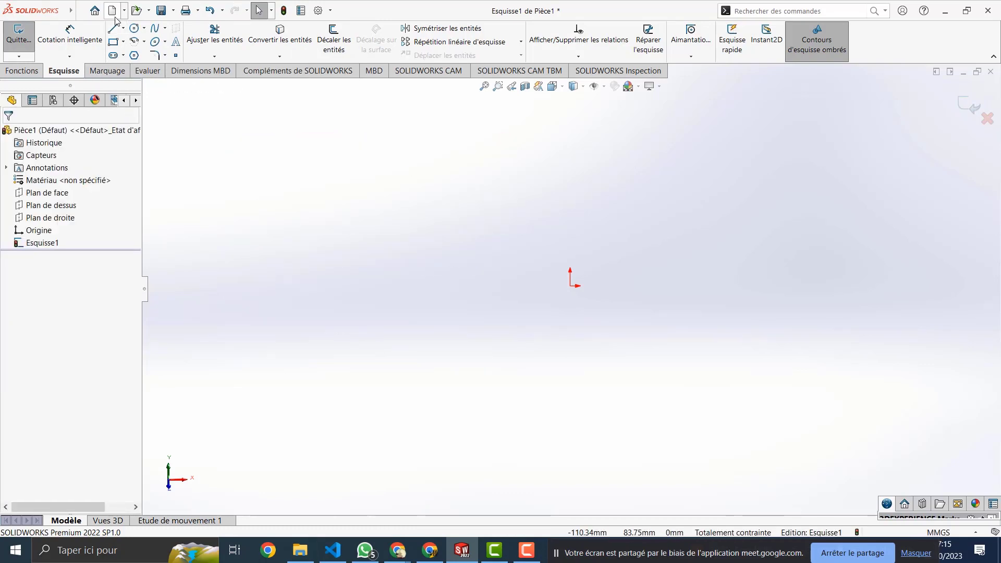
pyautogui.click(113, 29)
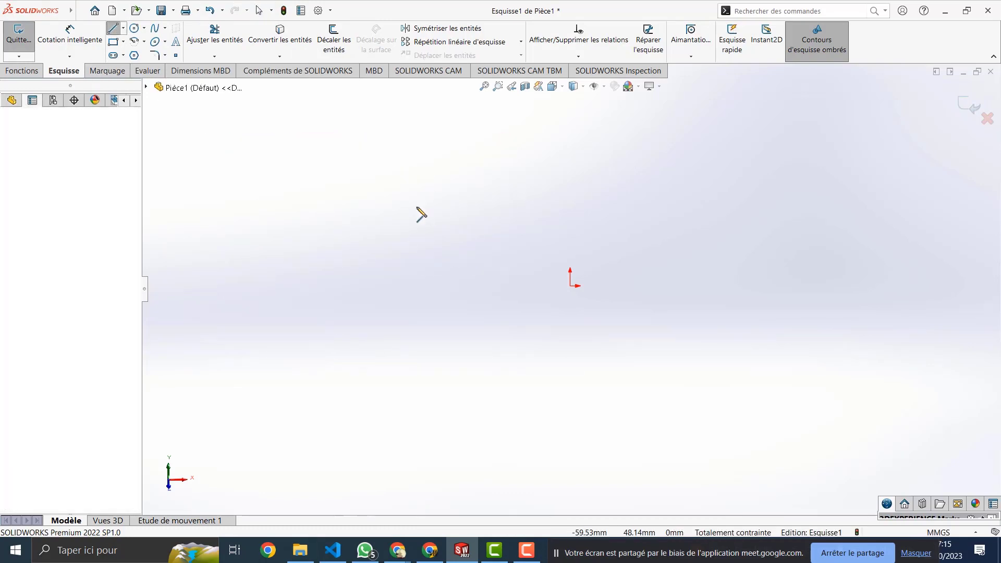
pyautogui.click(406, 170)
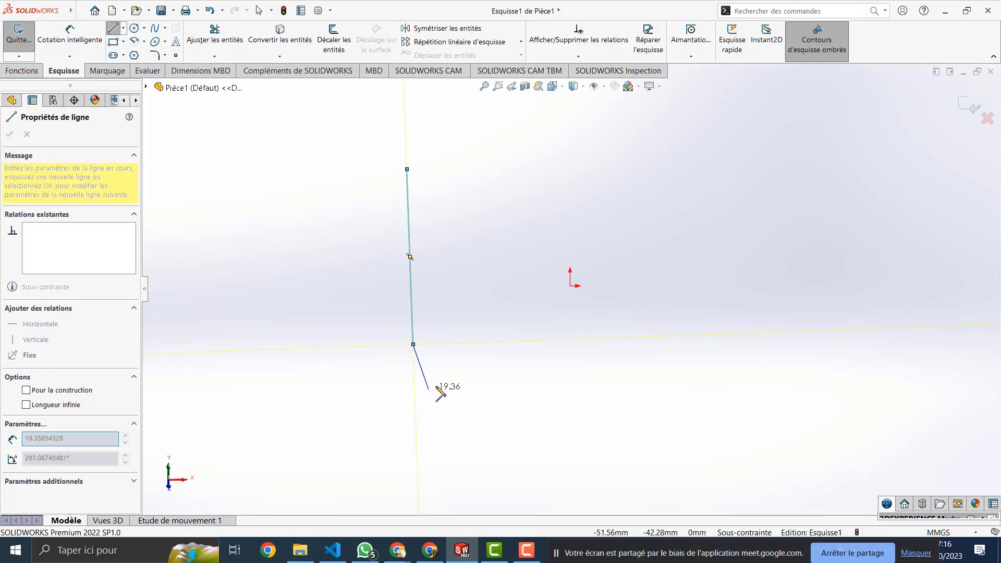
pyautogui.press('Escape')
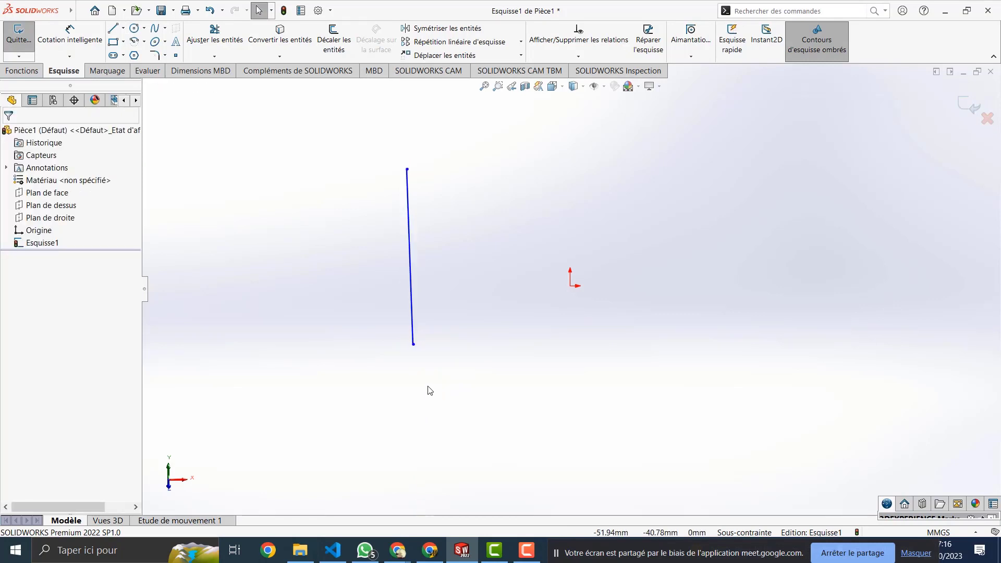
# Step: Draw a horizontal line below the vertical one, then select both lines
pyautogui.press('l')
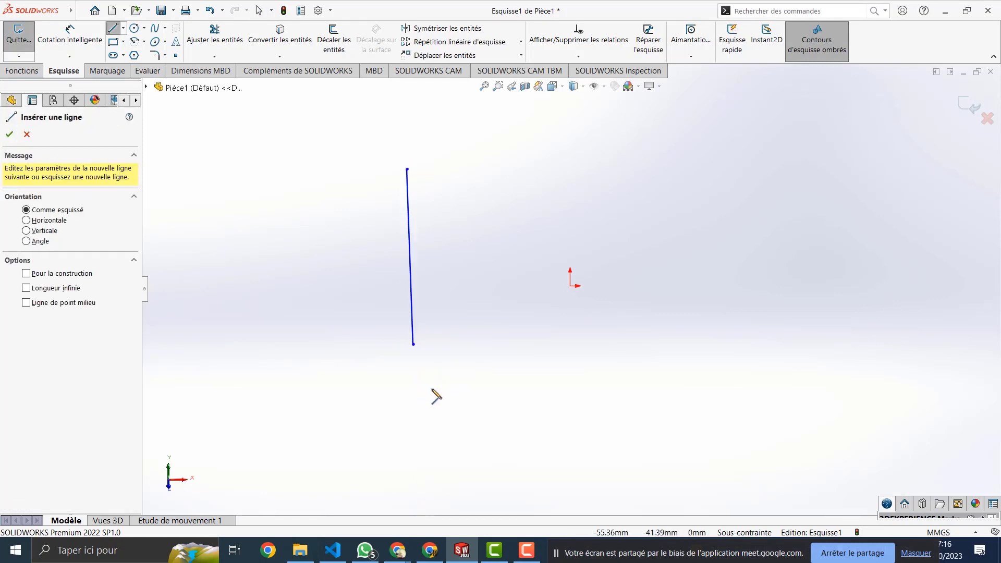
pyautogui.click(417, 386)
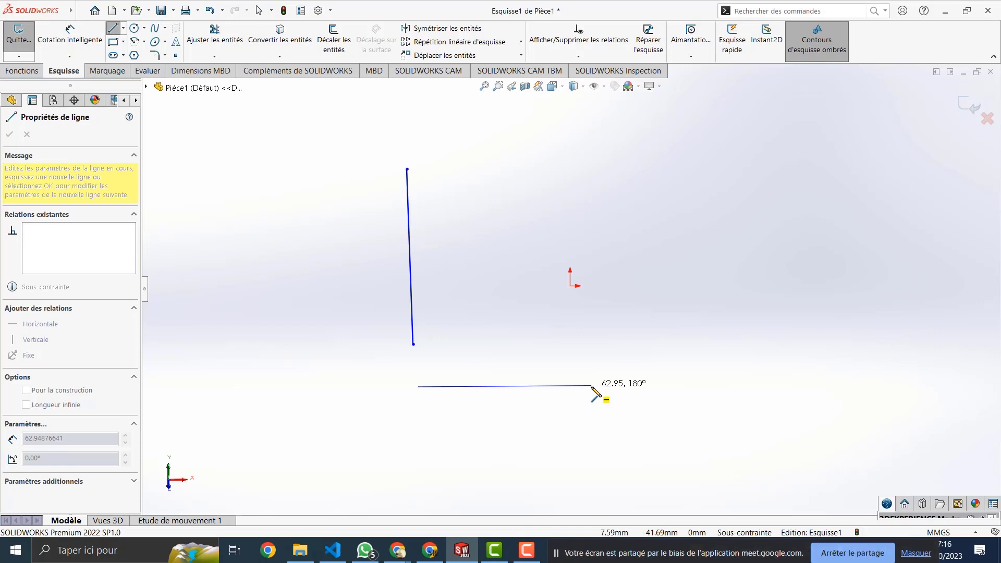
pyautogui.press('Escape')
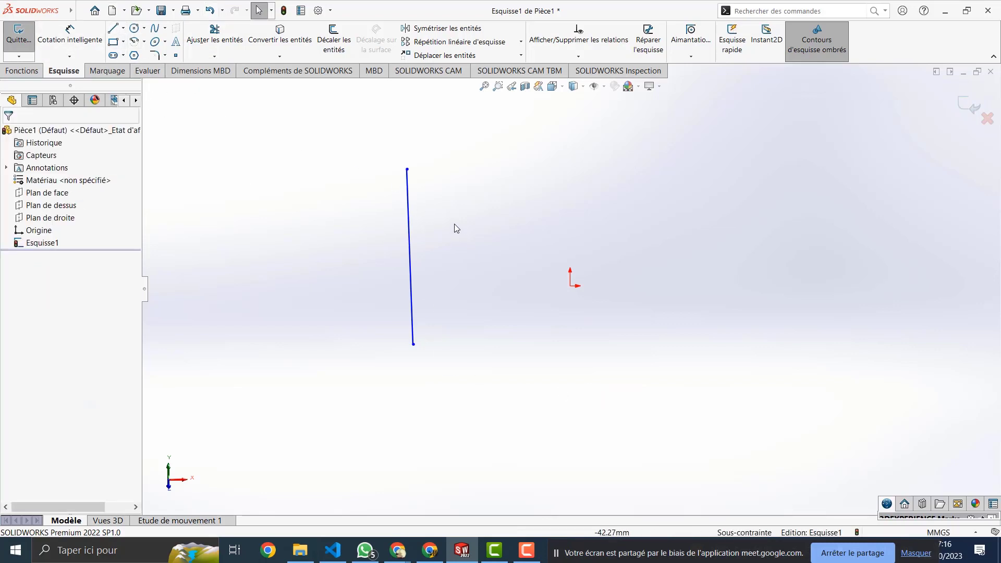
pyautogui.press('l')
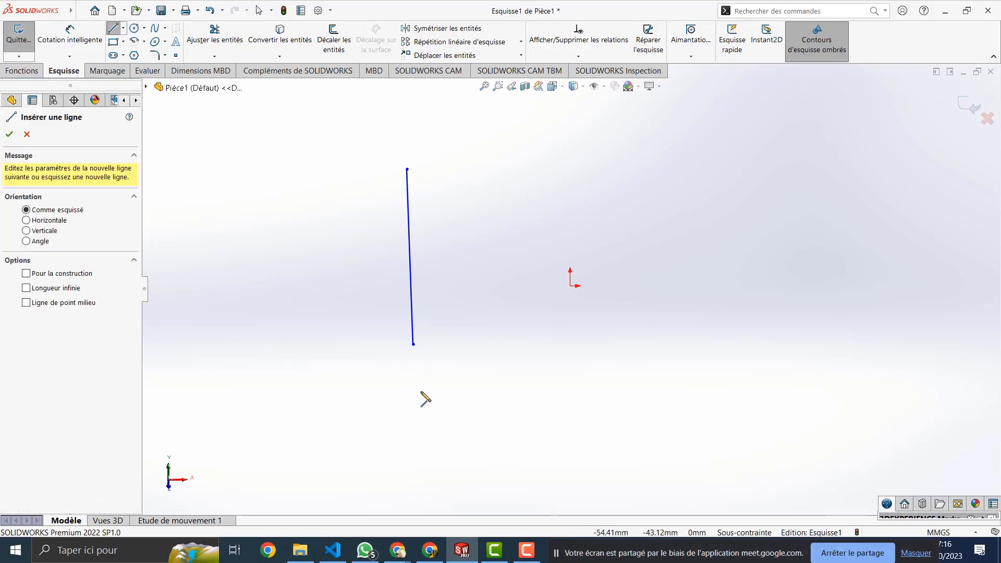
pyautogui.press('Escape')
pyautogui.click(337, 387)
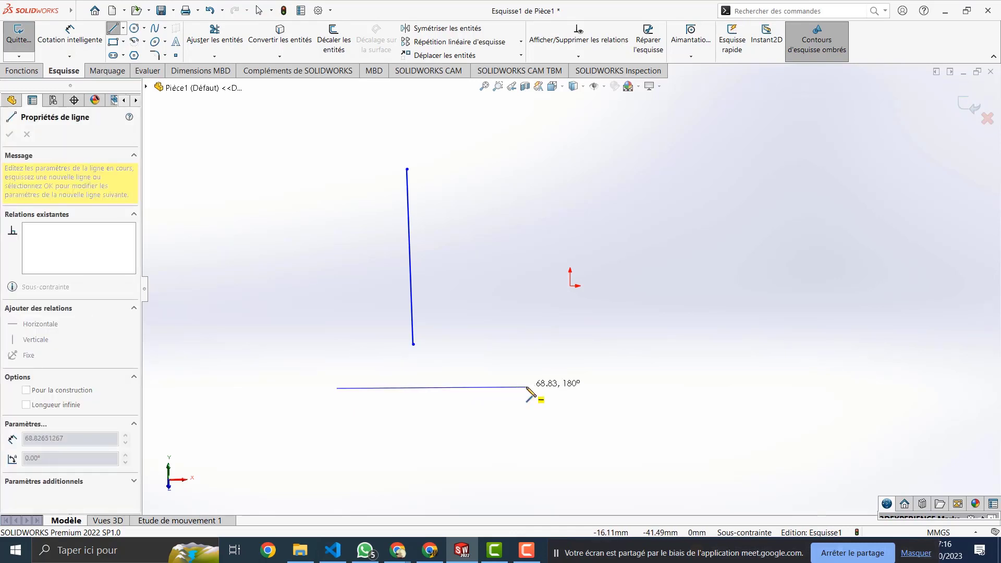
pyautogui.click(535, 387)
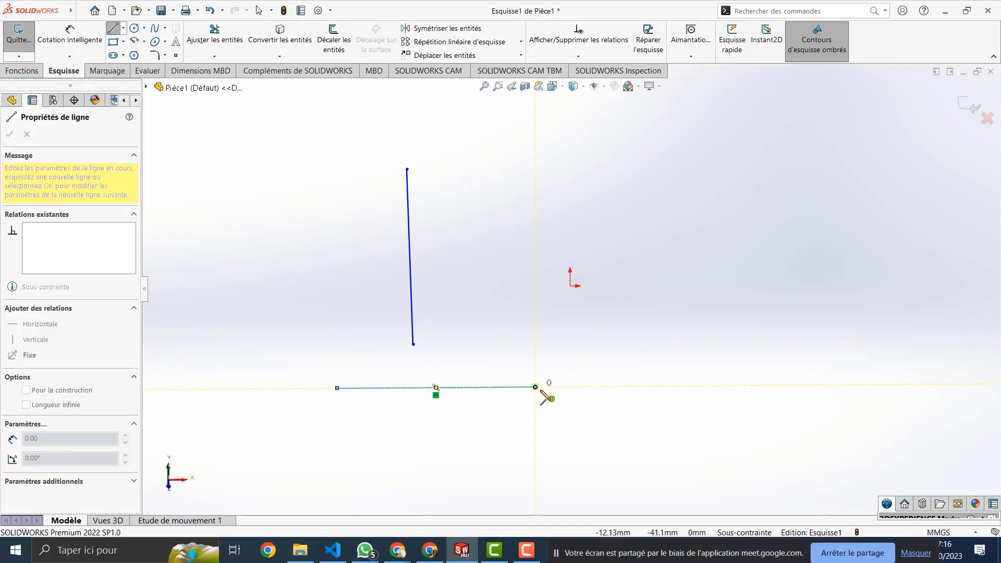
pyautogui.press('Escape')
pyautogui.press('Escape')
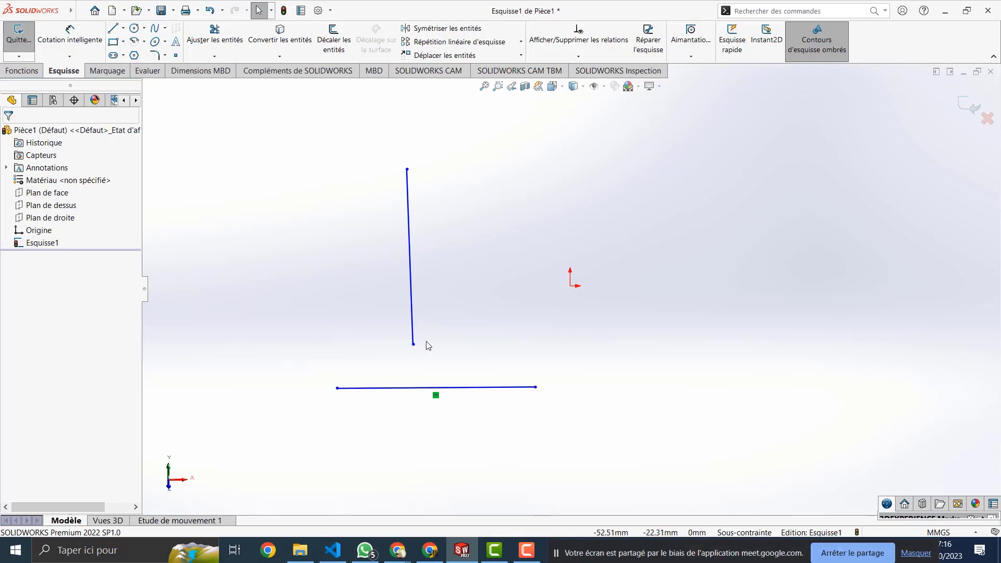
pyautogui.moveTo(469, 280)
pyautogui.mouseDown()
pyautogui.moveTo(317, 463)
pyautogui.moveTo(389, 415)
pyautogui.mouseUp()
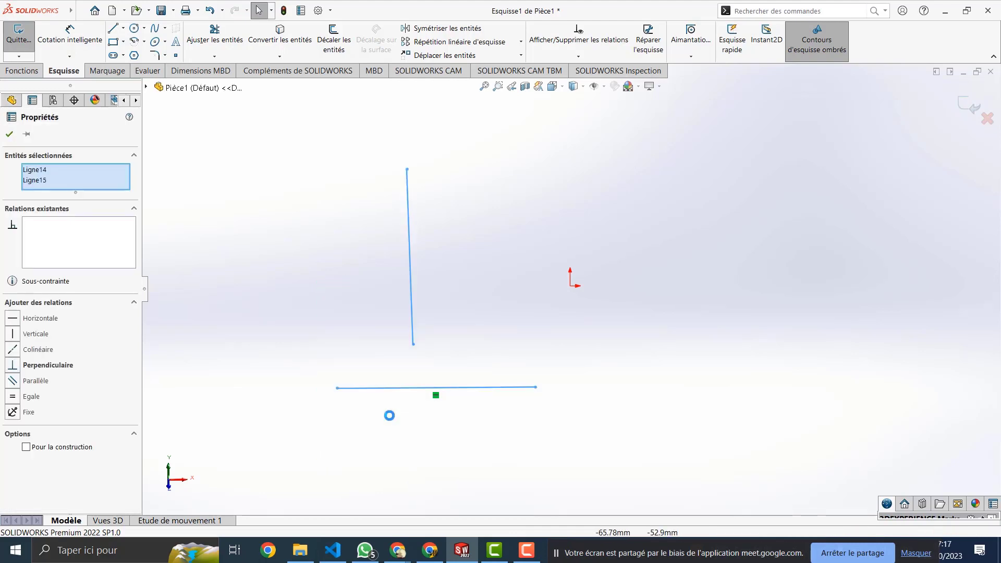
# Step: Delete both lines and redraw a vertical line at the upper left
pyautogui.press('Delete')
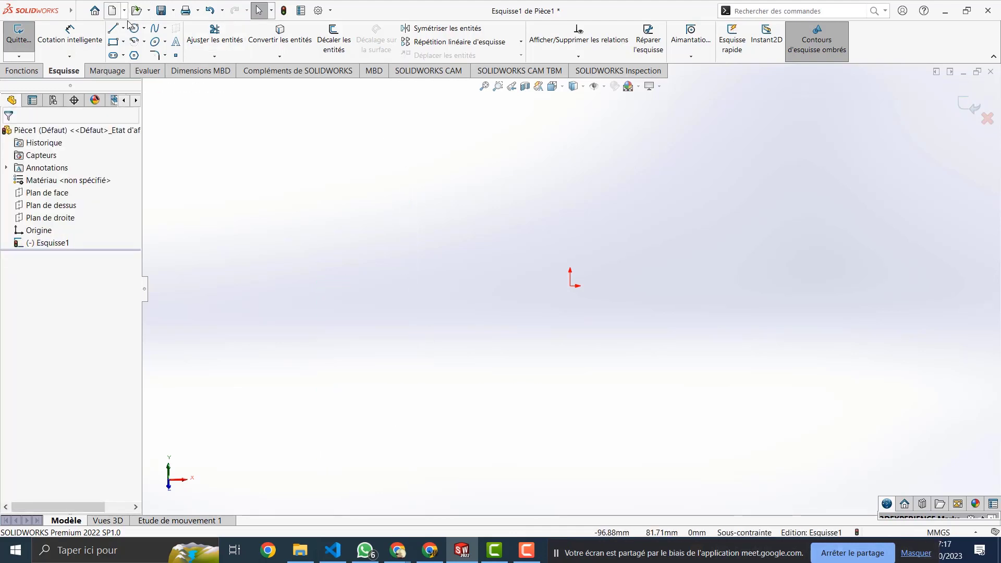
pyautogui.click(112, 27)
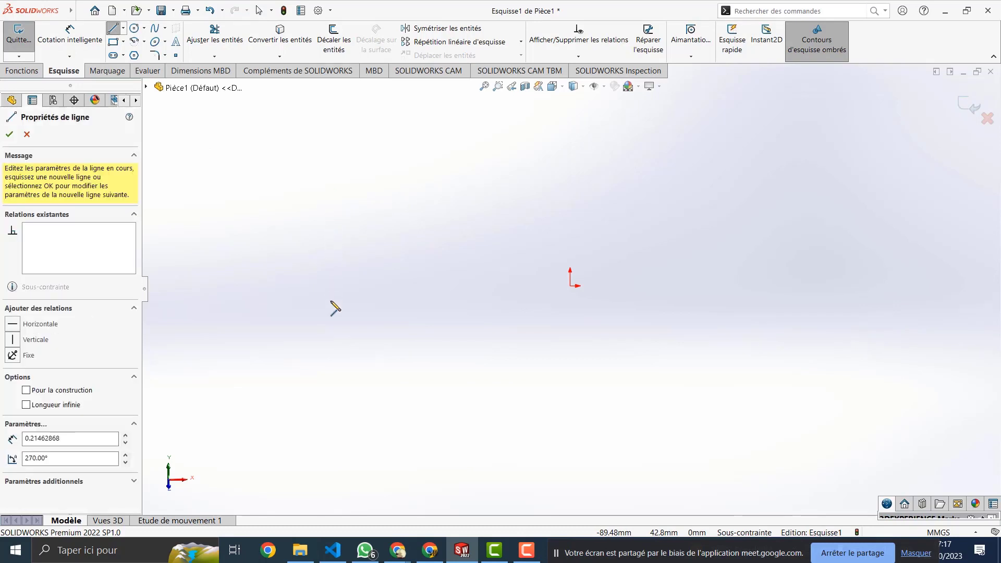
pyautogui.click(324, 182)
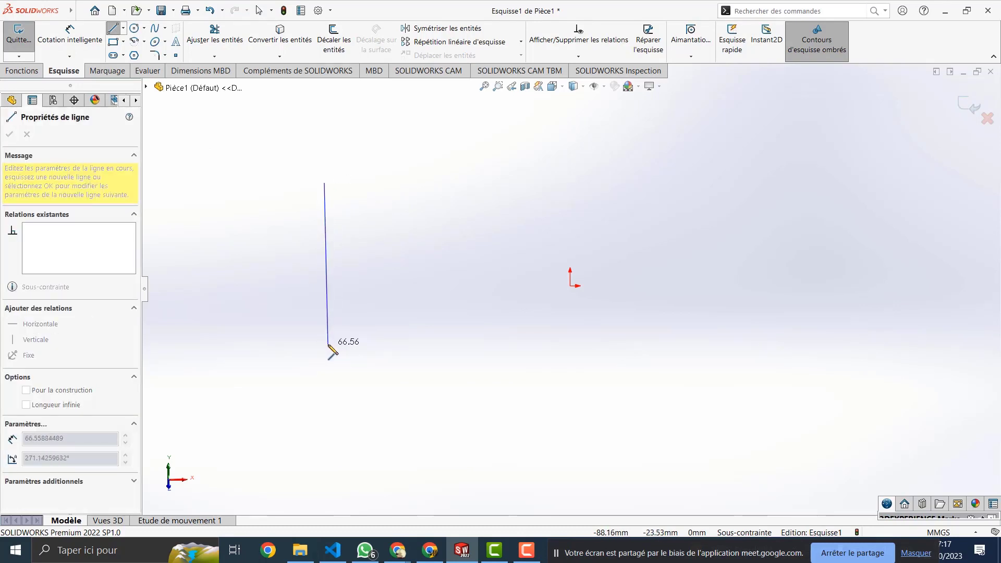
pyautogui.click(328, 344)
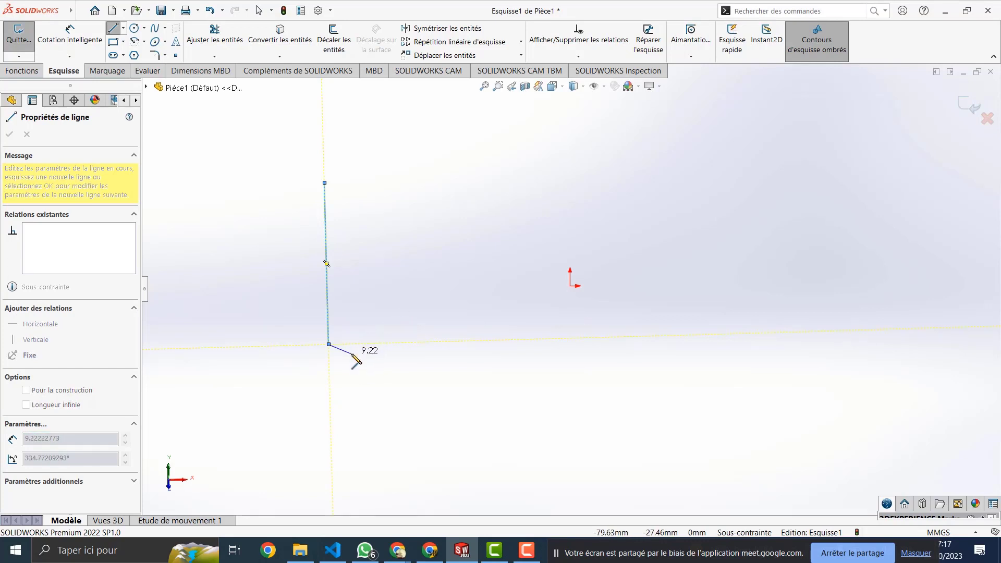
pyautogui.press('Escape')
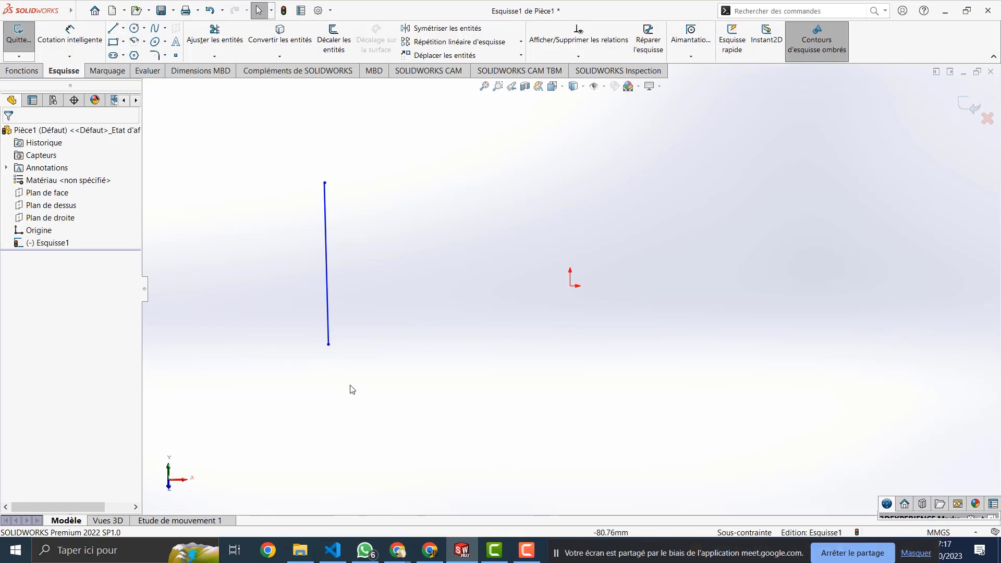
# Step: Draw a 71.29 mm horizontal line below the vertical line
pyautogui.press('l')
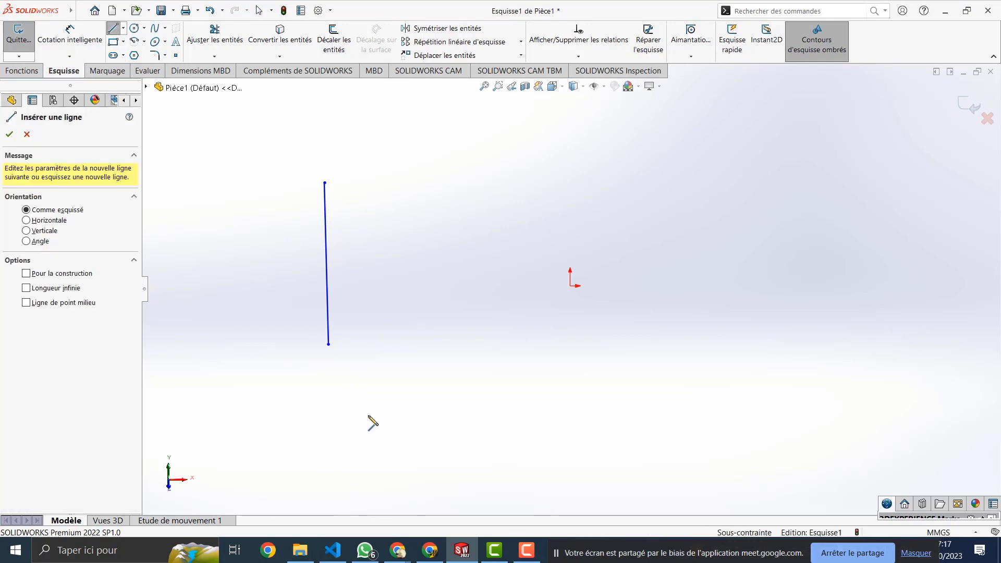
pyautogui.click(280, 397)
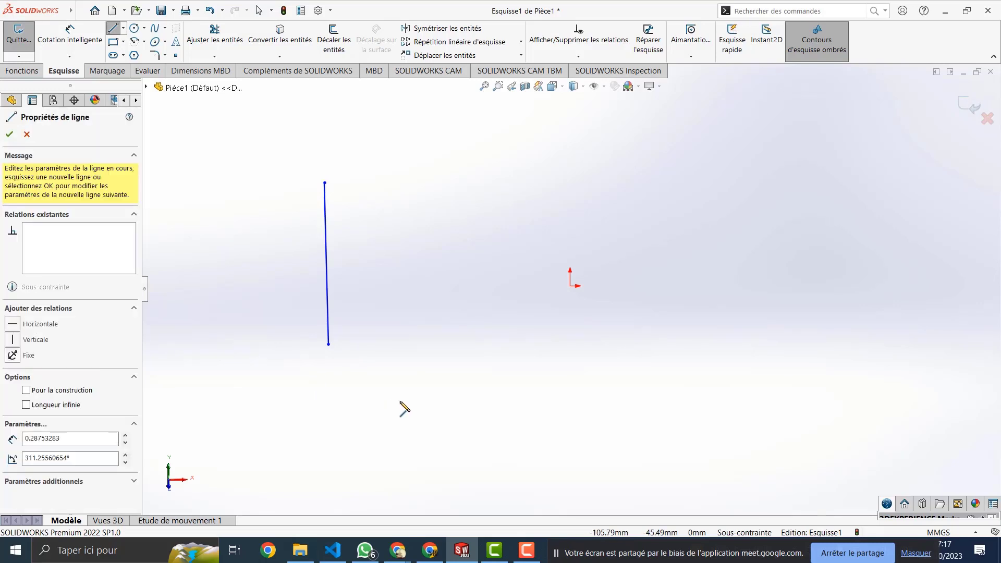
pyautogui.click(476, 397)
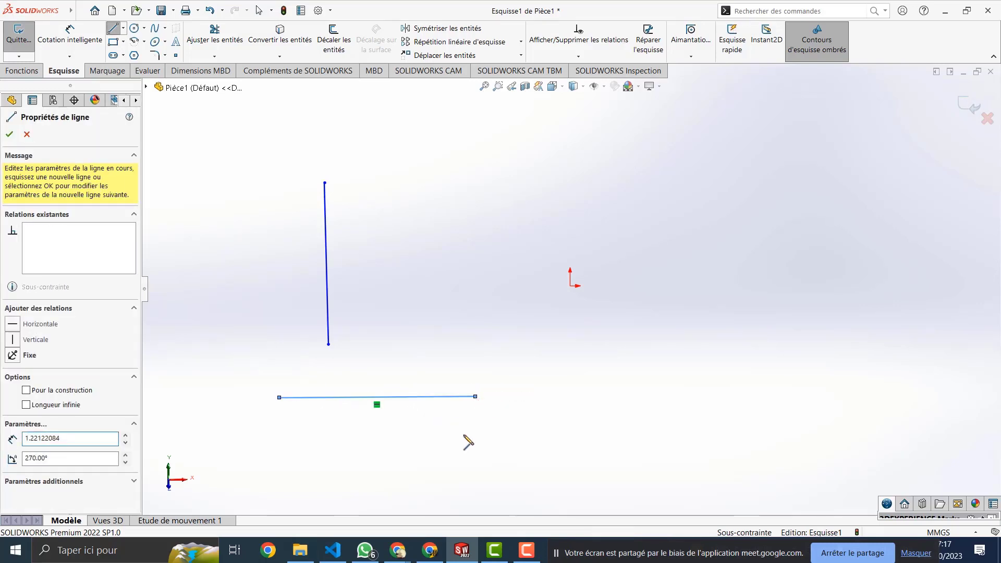
pyautogui.press('Escape')
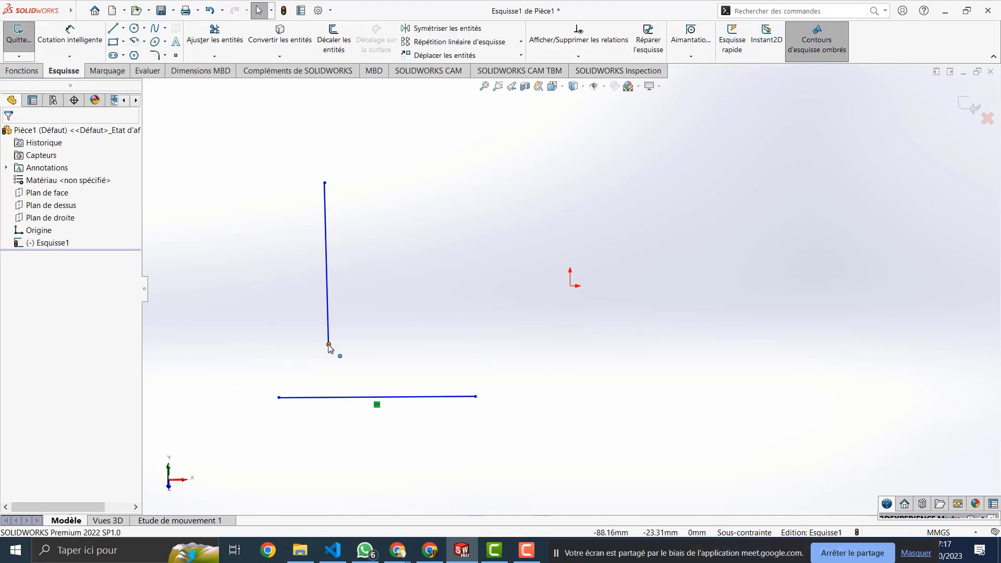
# Step: Make the vertical line's bottom endpoint and the horizontal line's left endpoint Coïncidente
pyautogui.click(329, 345)
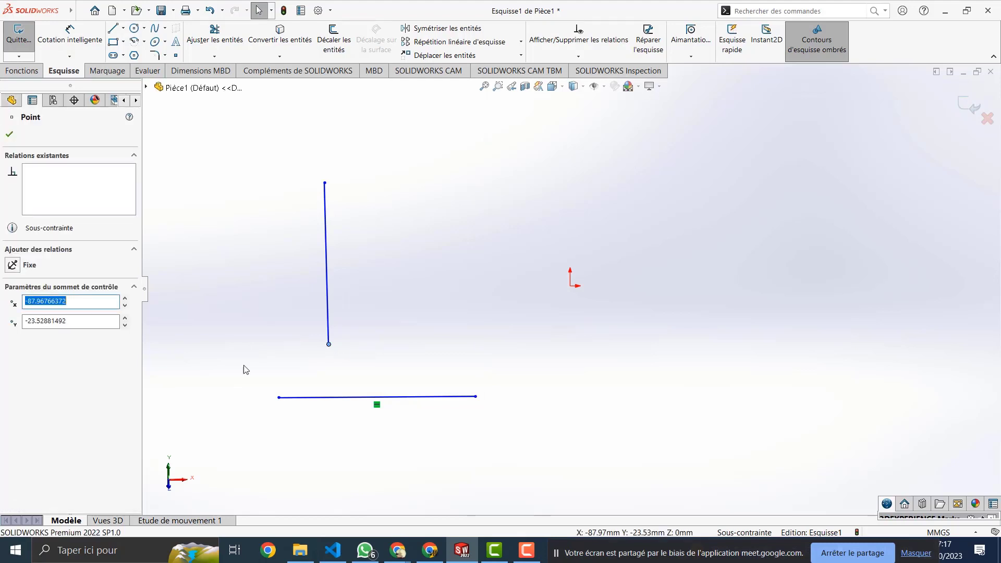
pyautogui.keyDown('ctrl'); pyautogui.click(279, 398); pyautogui.keyUp('ctrl')
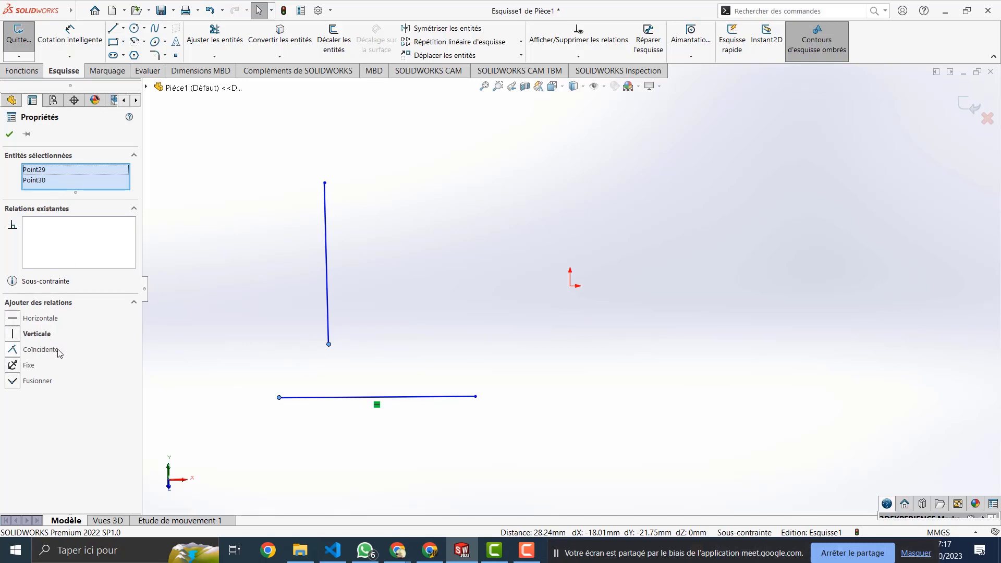
pyautogui.click(41, 349)
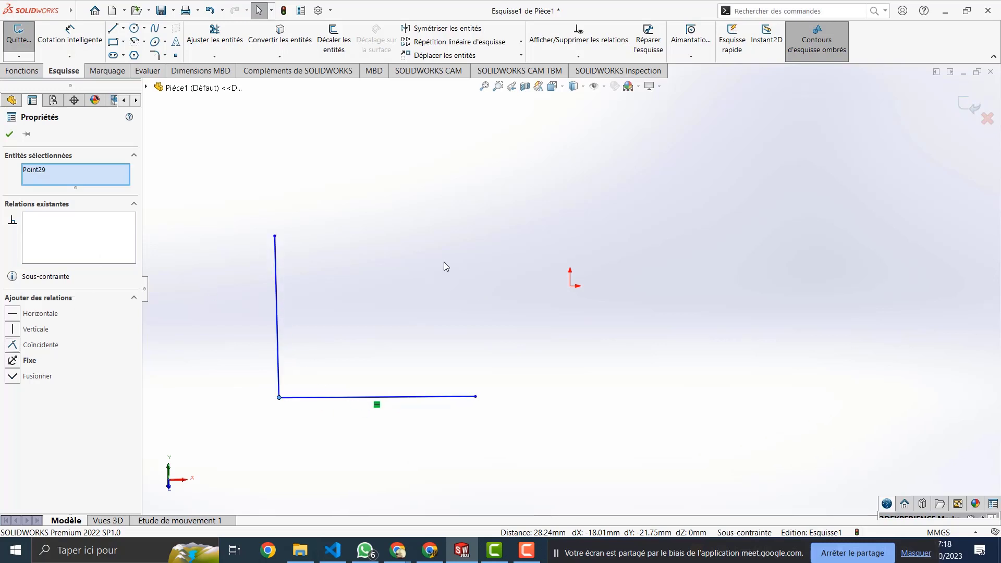
# Step: Draw a horizontal midpoint line above the L shape with Ligne de point milieu
pyautogui.click(114, 29)
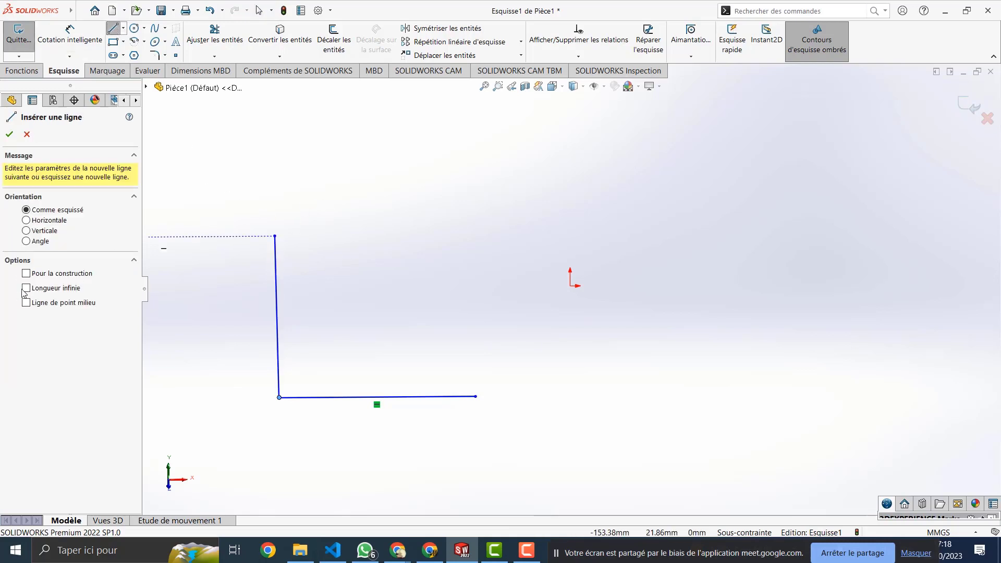
pyautogui.click(48, 304)
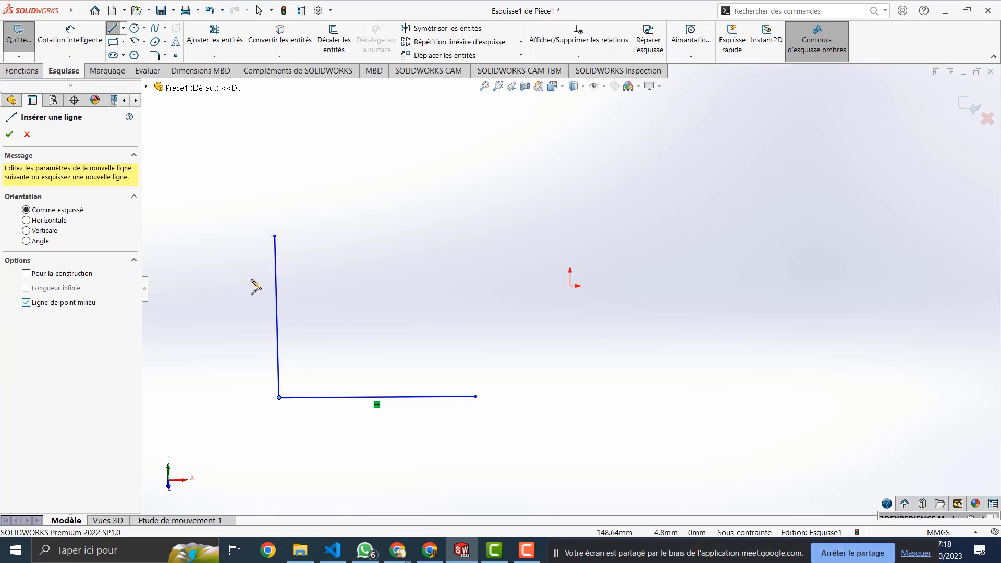
pyautogui.click(386, 178)
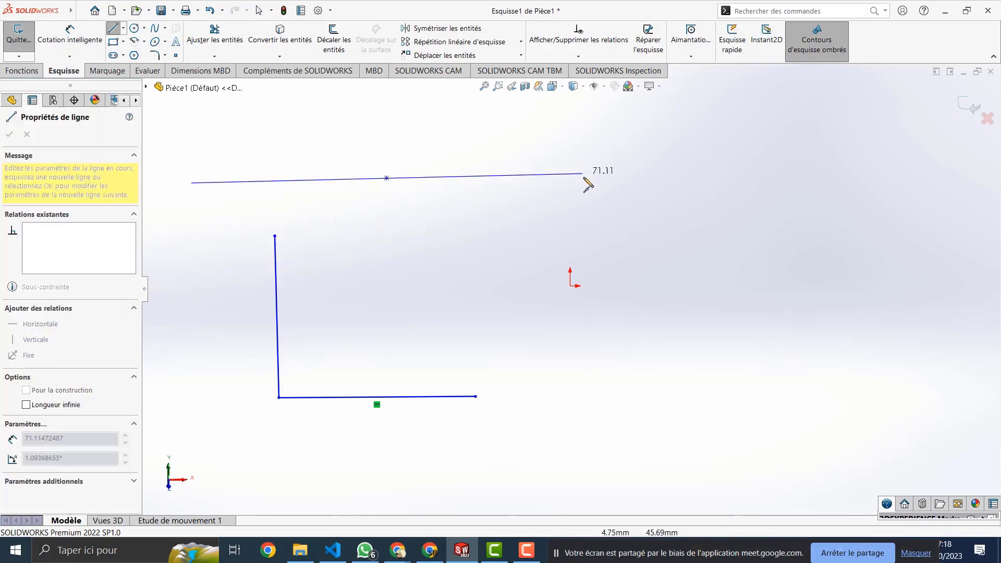
pyautogui.click(509, 181)
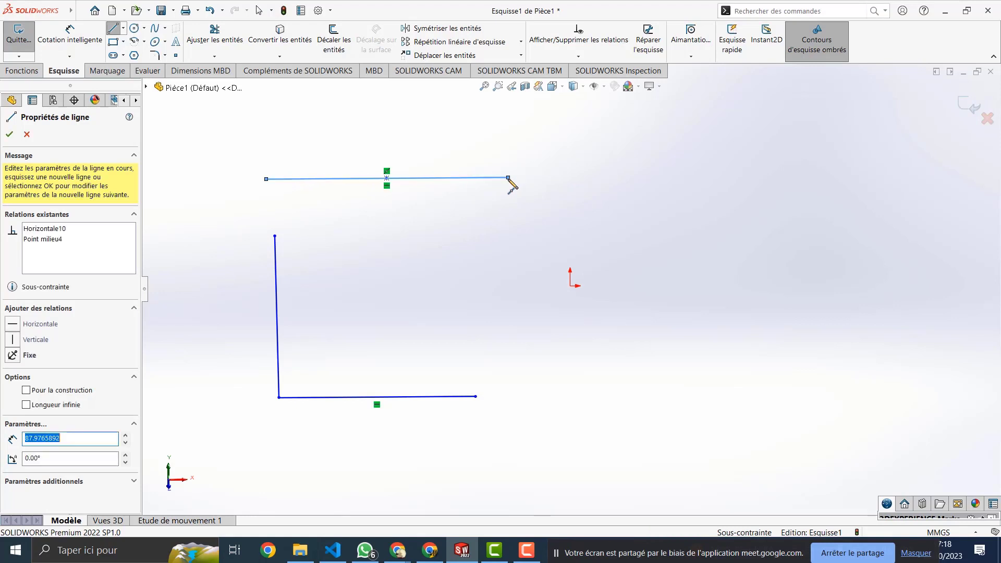
pyautogui.press('Escape')
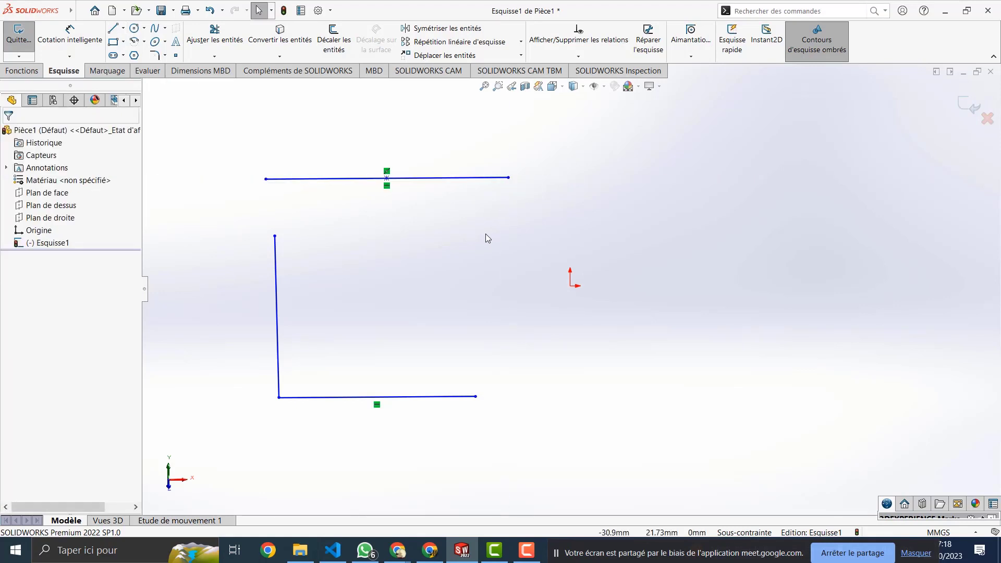
# Step: Draw an 85.47 mm vertical midpoint line on the right side
pyautogui.press('l')
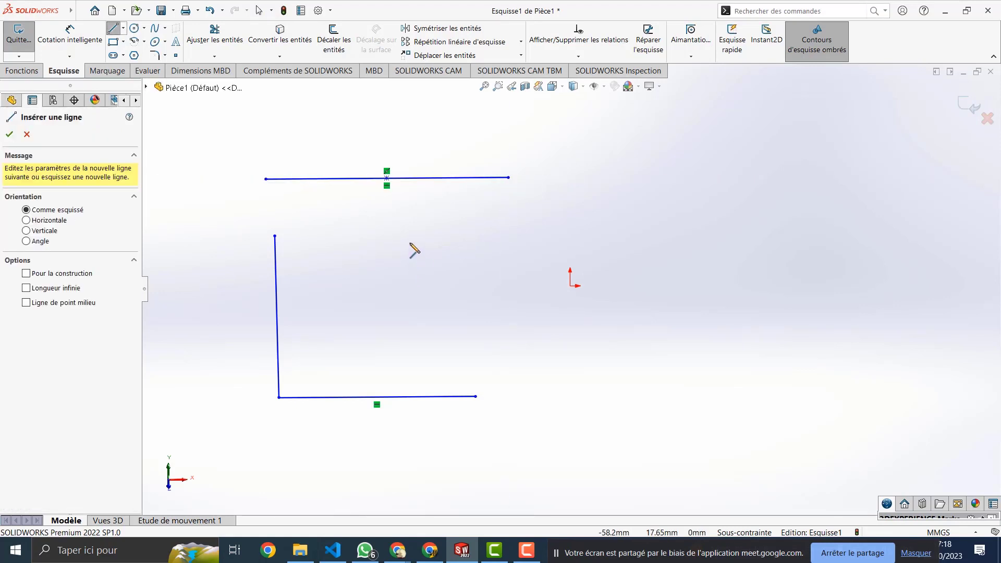
pyautogui.click(624, 185)
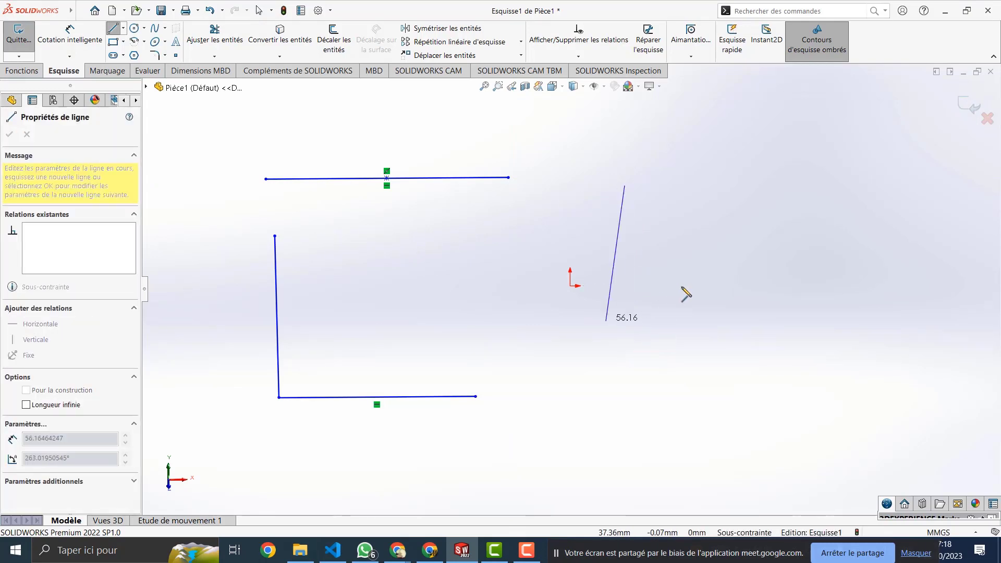
pyautogui.press('Escape')
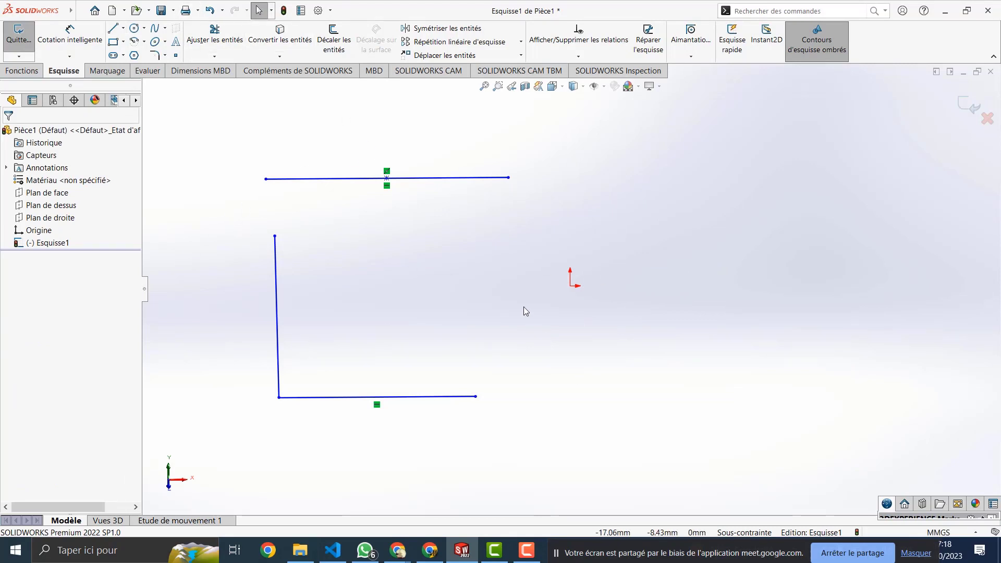
pyautogui.press('l')
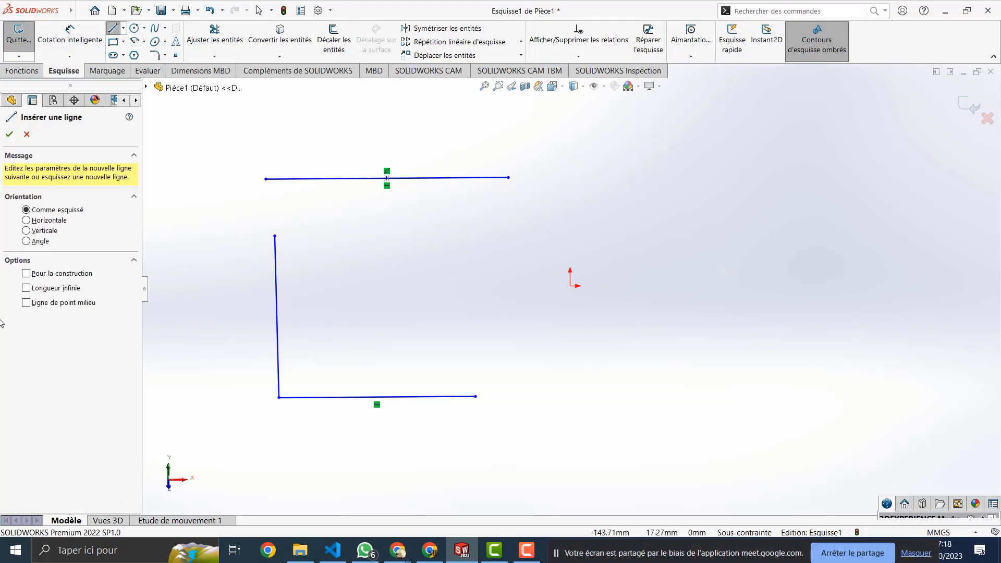
pyautogui.click(26, 303)
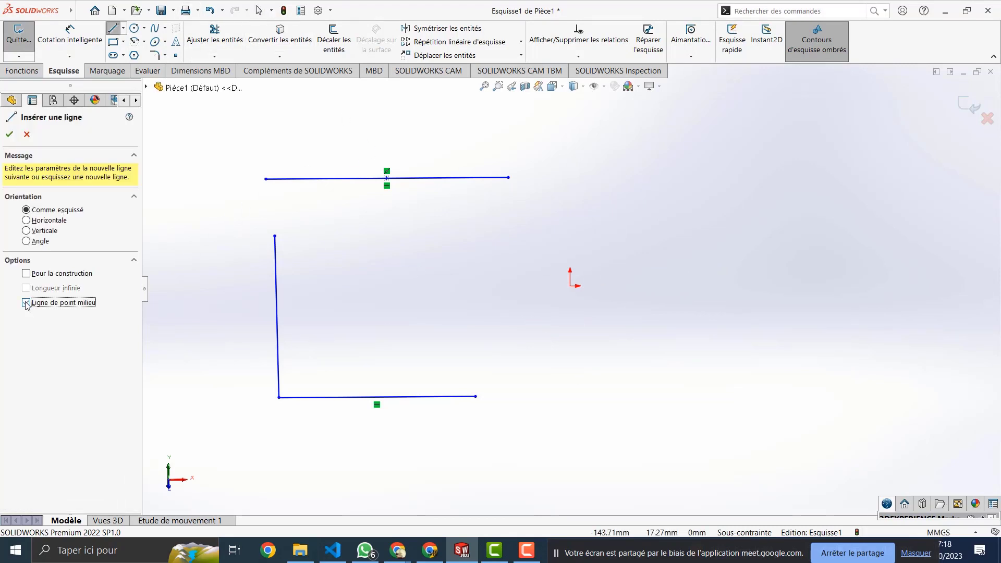
pyautogui.click(650, 204)
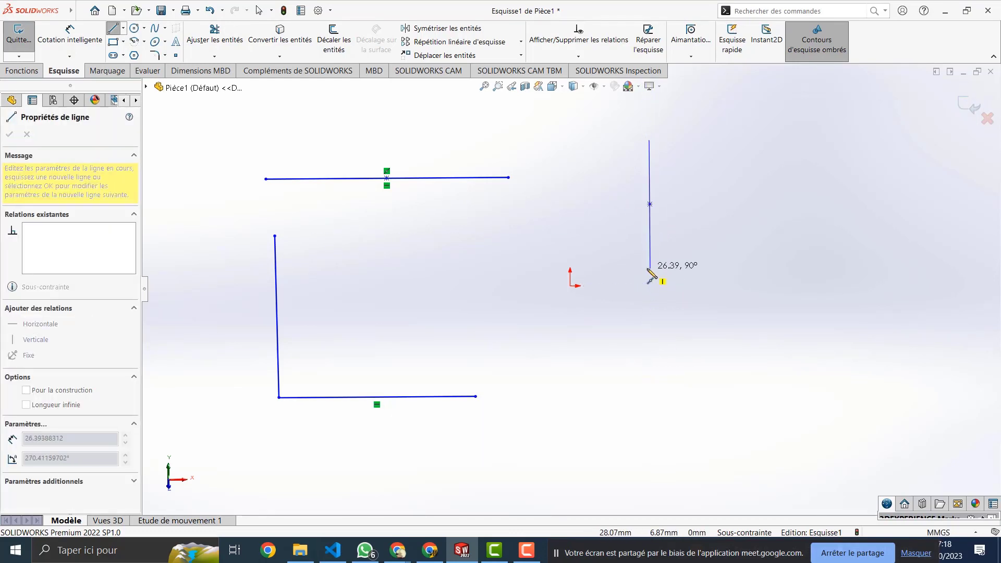
pyautogui.click(652, 308)
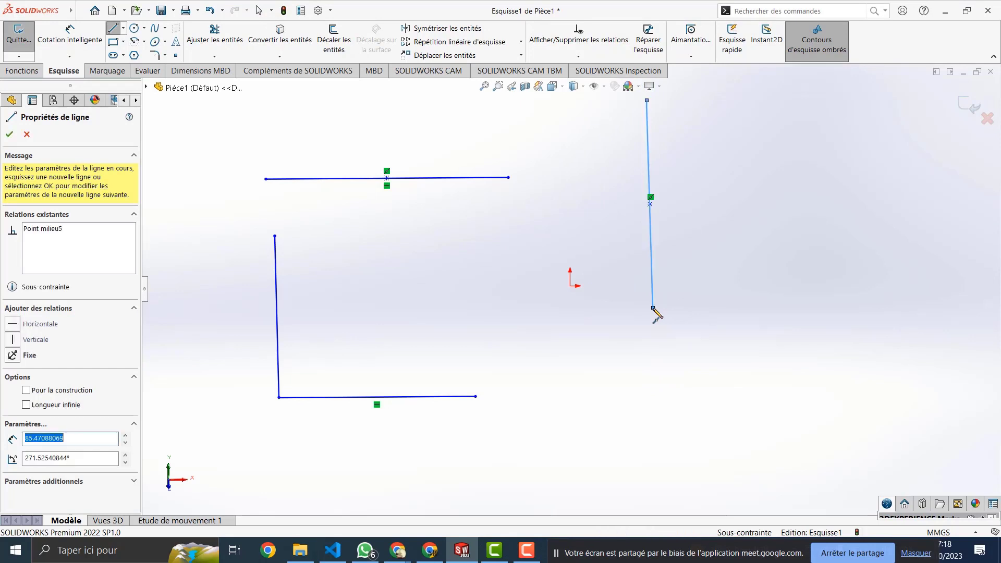
pyautogui.press('Escape')
pyautogui.press('Escape')
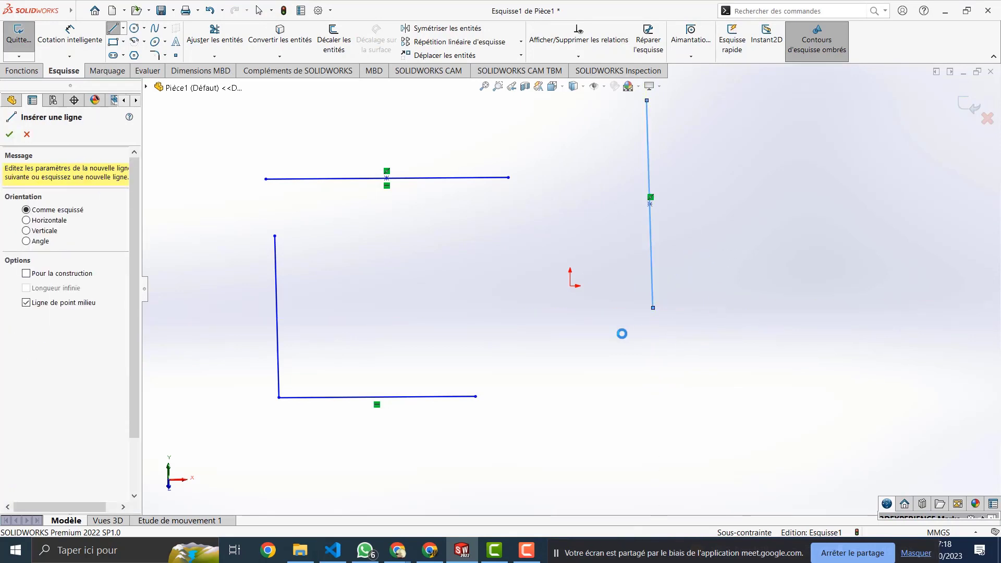
# Step: Make the midpoints of the top horizontal line and right vertical line Coïncidente
pyautogui.click(387, 179)
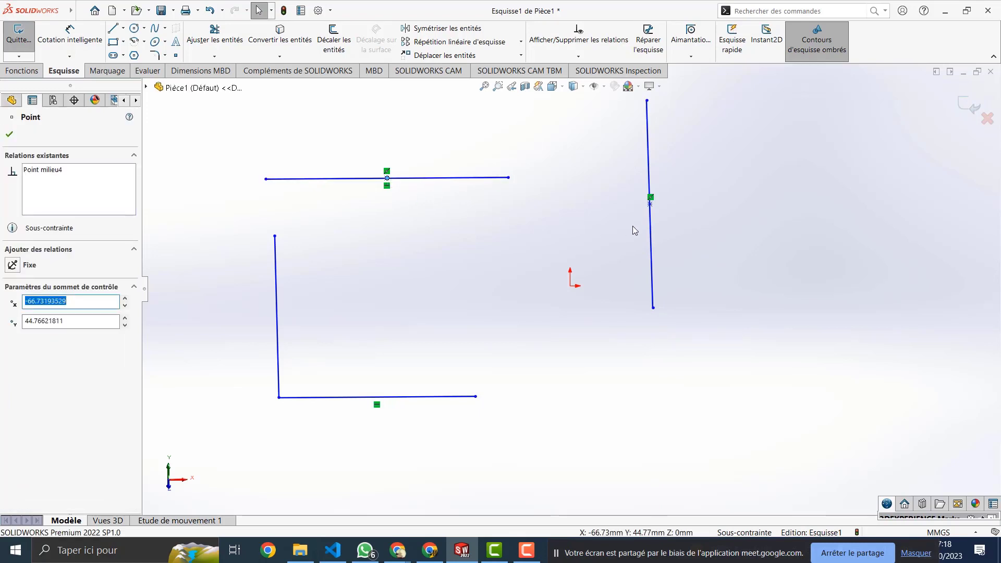
pyautogui.keyDown('ctrl'); pyautogui.click(650, 204); pyautogui.keyUp('ctrl')
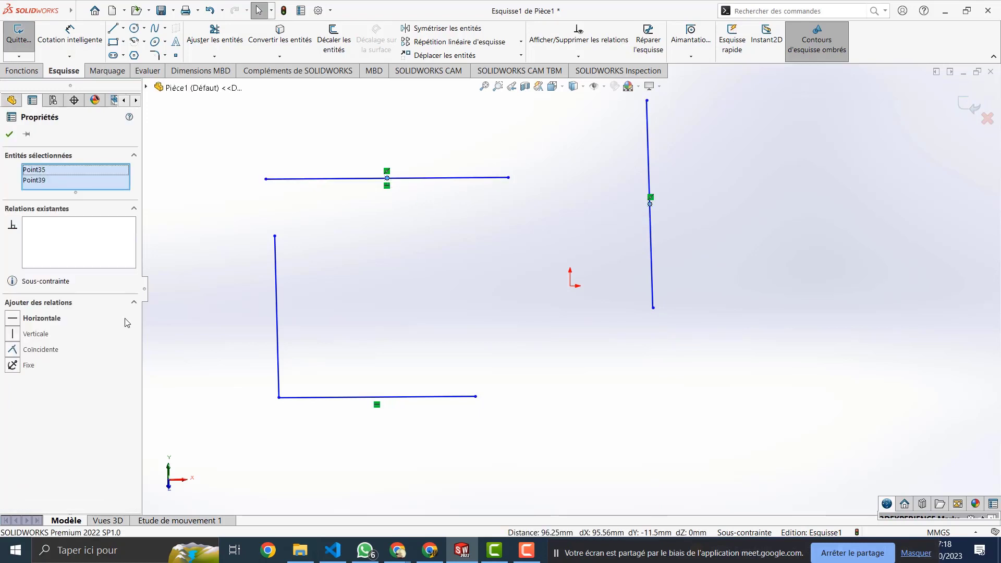
pyautogui.click(40, 351)
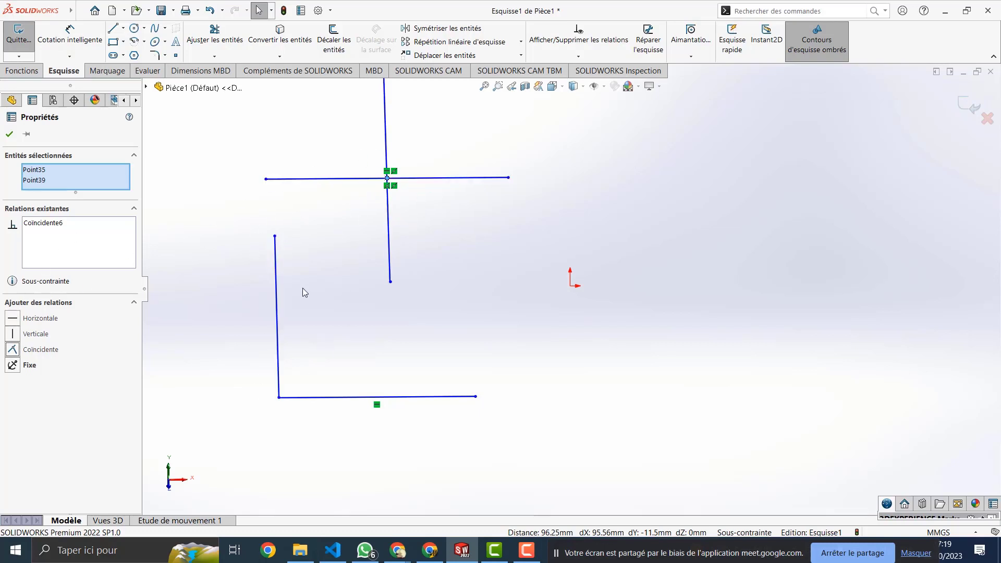
pyautogui.click(360, 397)
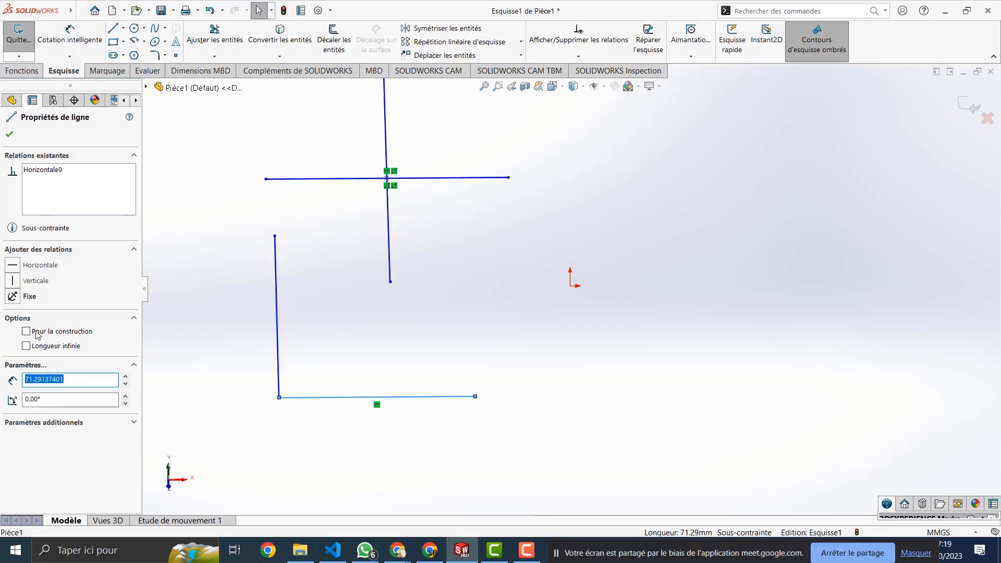
pyautogui.click(277, 305)
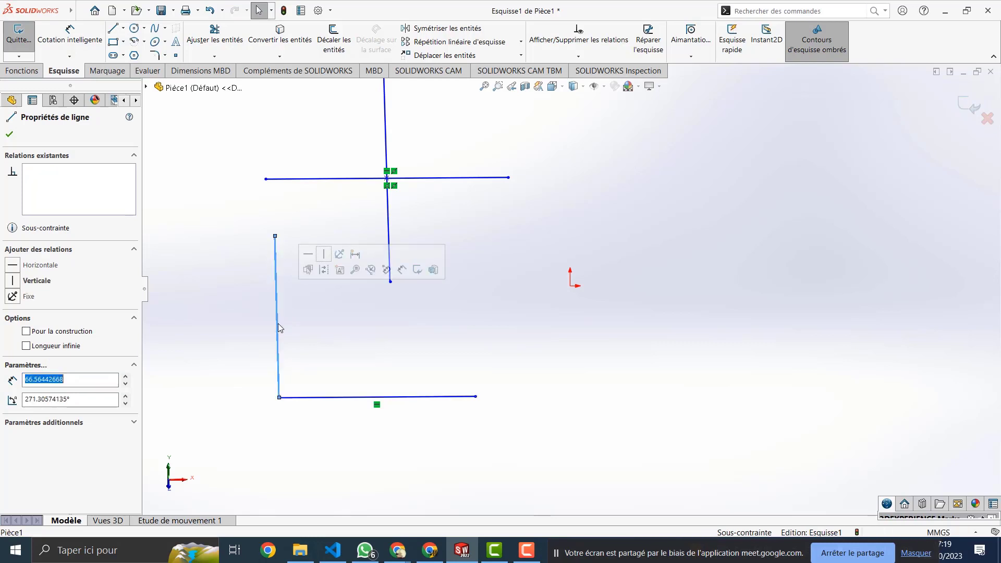
pyautogui.click(26, 332)
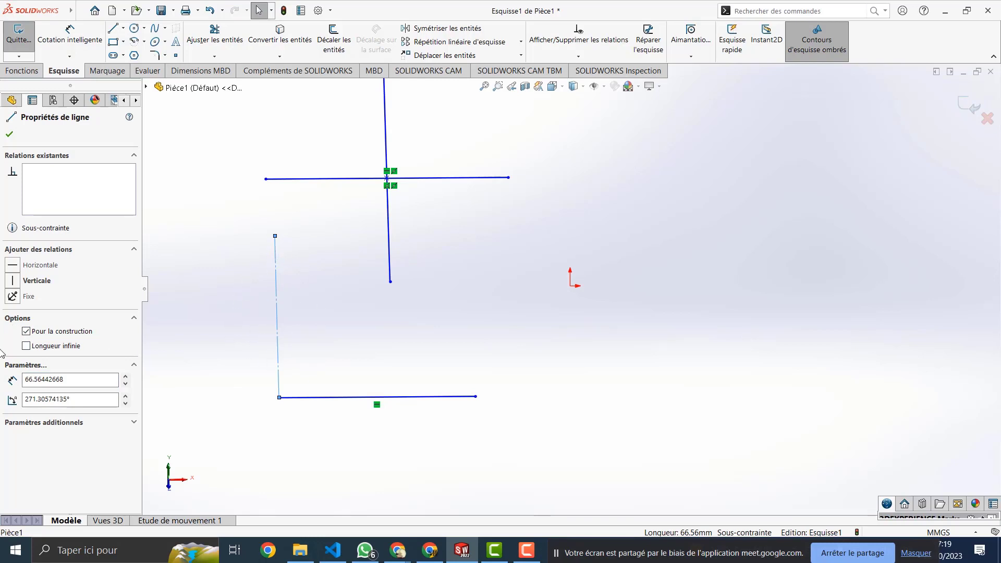
pyautogui.click(28, 333)
pyautogui.click(26, 346)
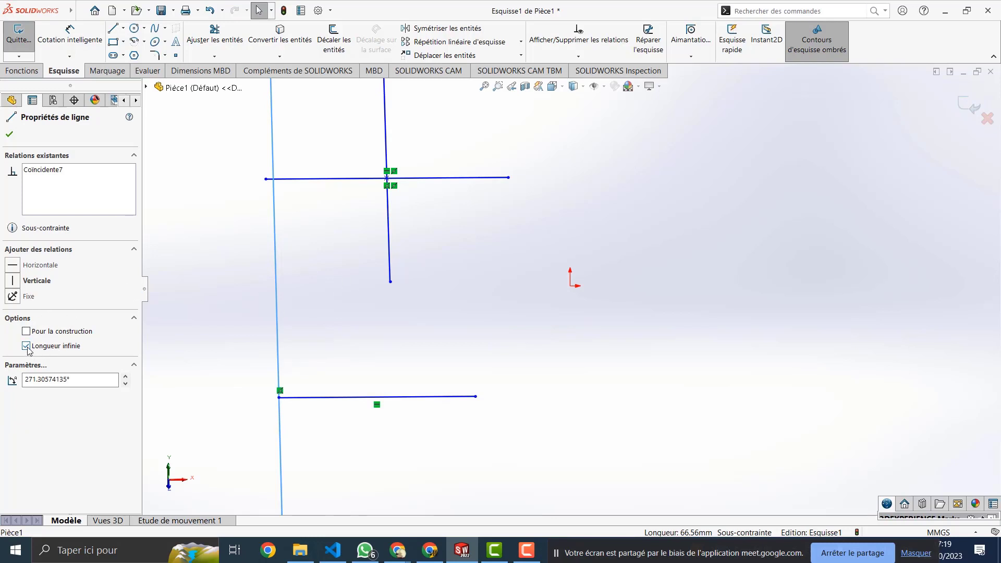
pyautogui.click(27, 346)
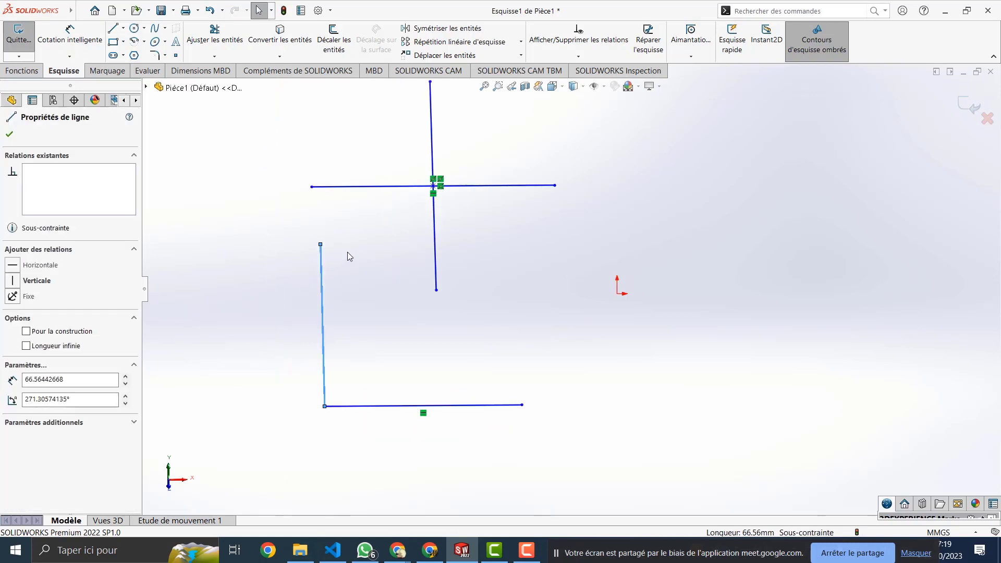
pyautogui.moveTo(558, 170); pyautogui.dragTo(295, 432)
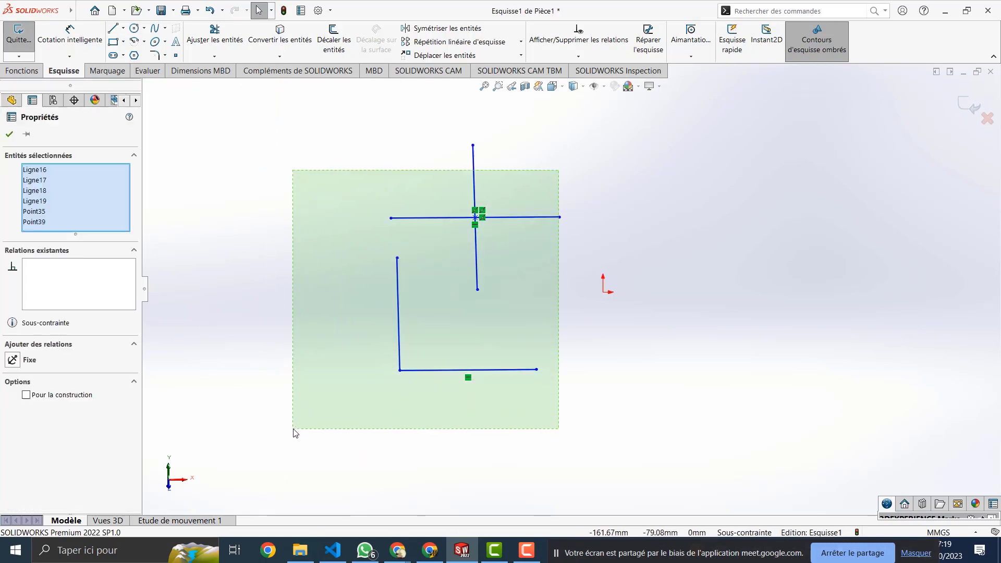
pyautogui.press('Delete')
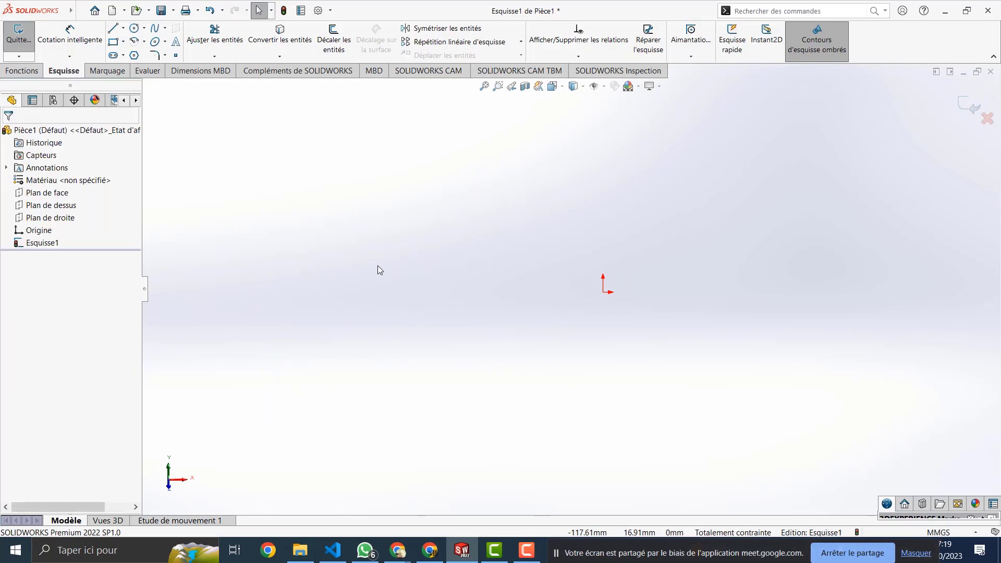
pyautogui.hotkey('ctrl', 'z')
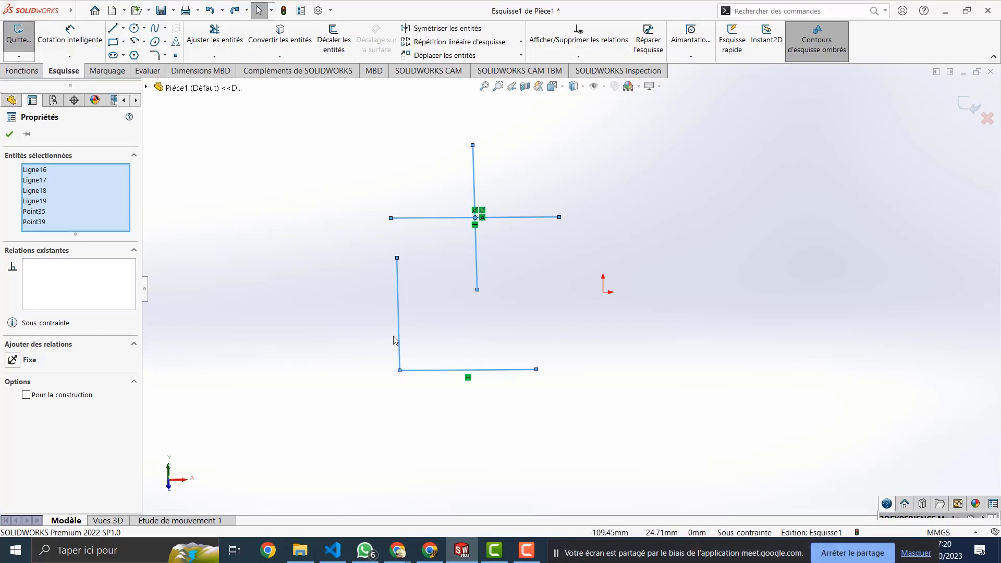
pyautogui.click(400, 371)
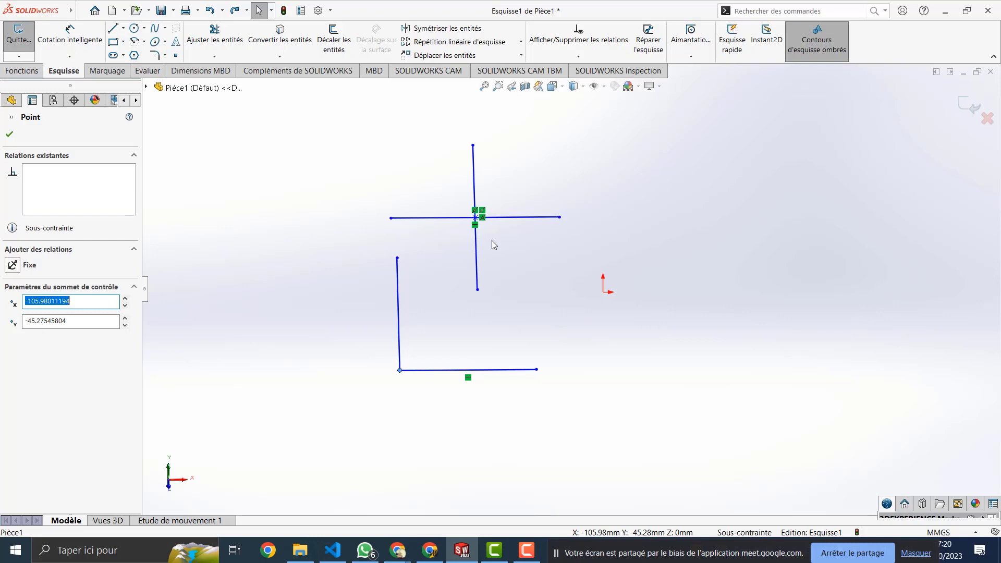
pyautogui.moveTo(543, 178); pyautogui.dragTo(350, 385)
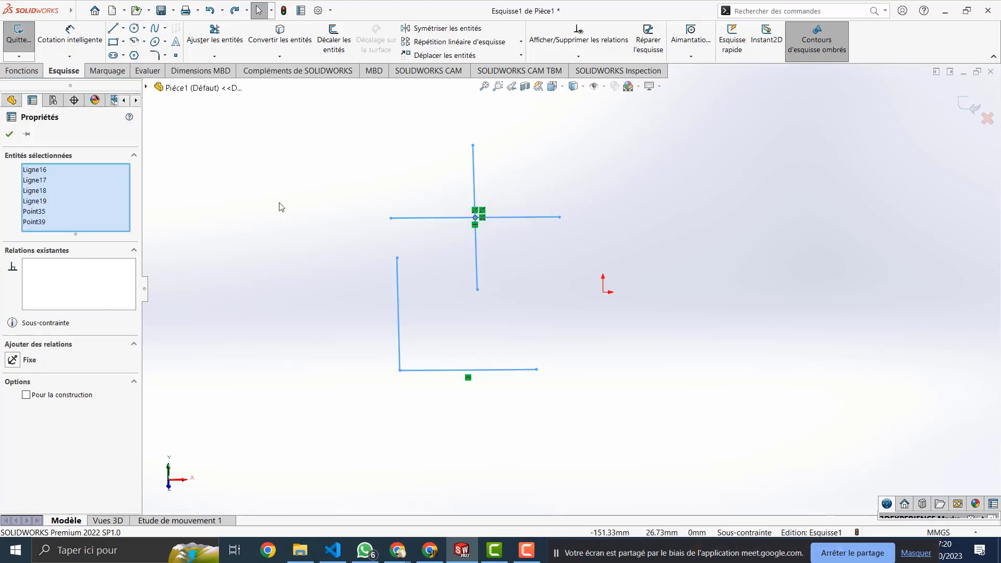
# Step: Draw two diagonal lines forming a V shape left of the existing sketch
pyautogui.press('l')
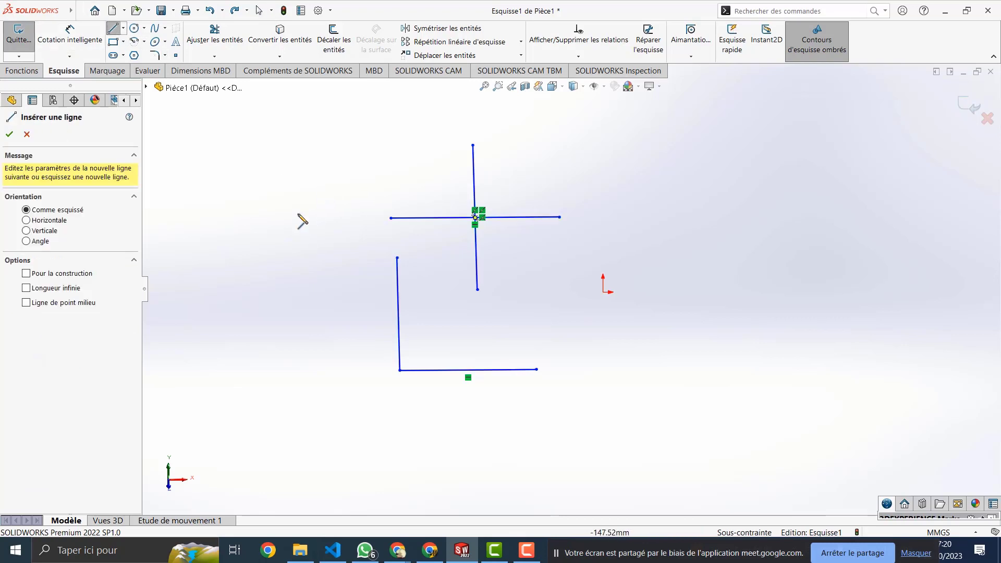
pyautogui.click(320, 185)
pyautogui.click(230, 304)
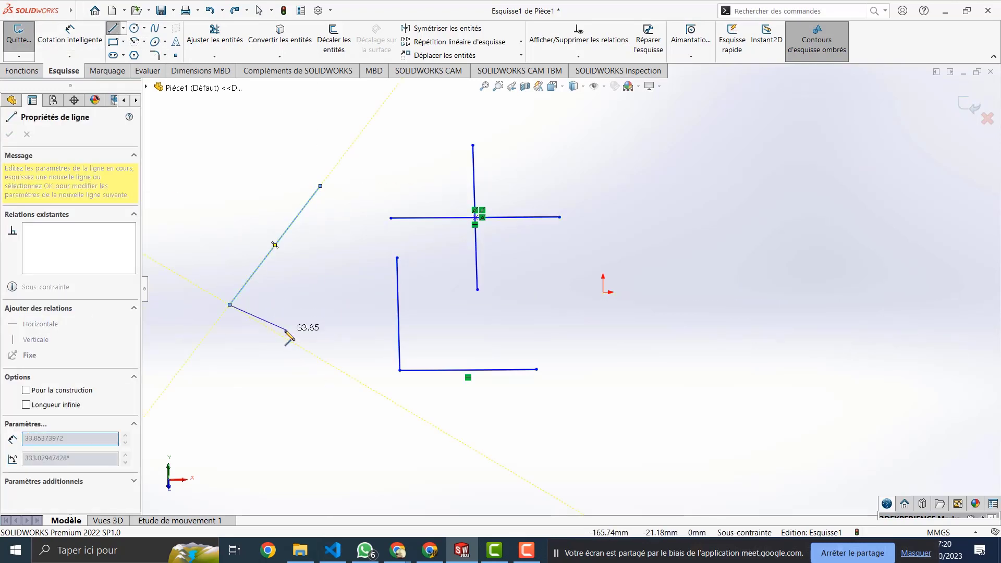
pyautogui.press('Escape')
pyautogui.press('Escape')
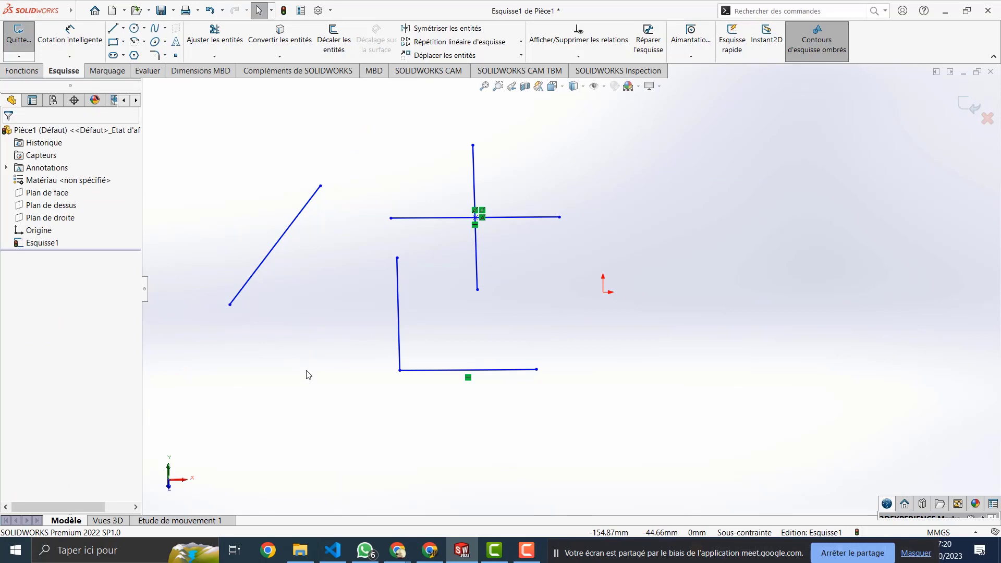
pyautogui.press('l')
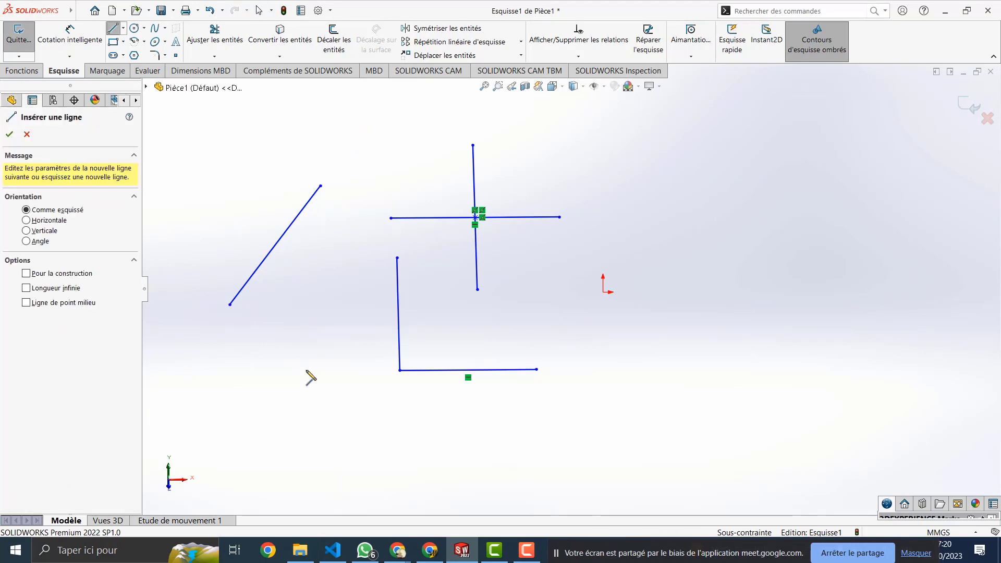
pyautogui.click(305, 371)
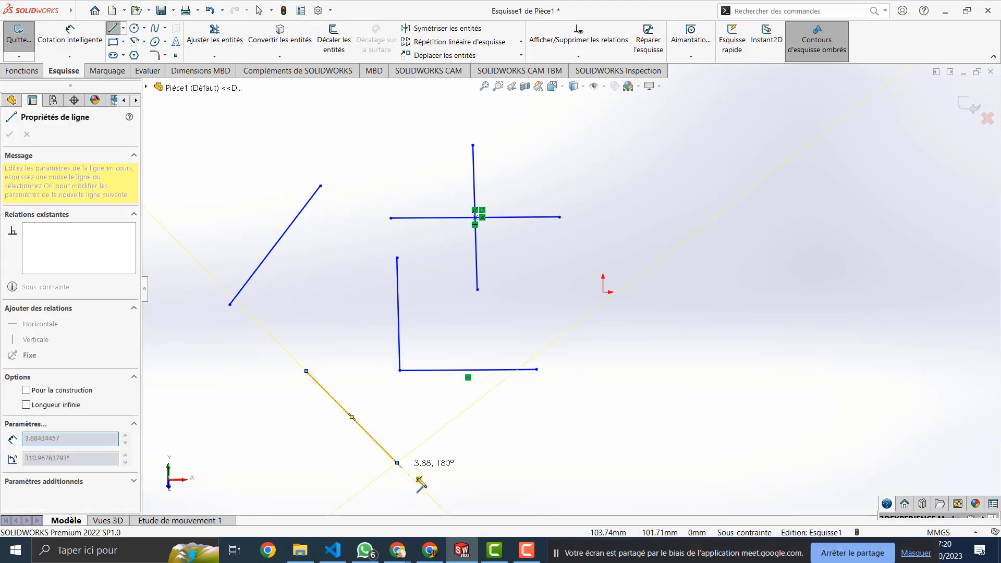
pyautogui.click(397, 462)
pyautogui.press('Escape')
pyautogui.press('Escape')
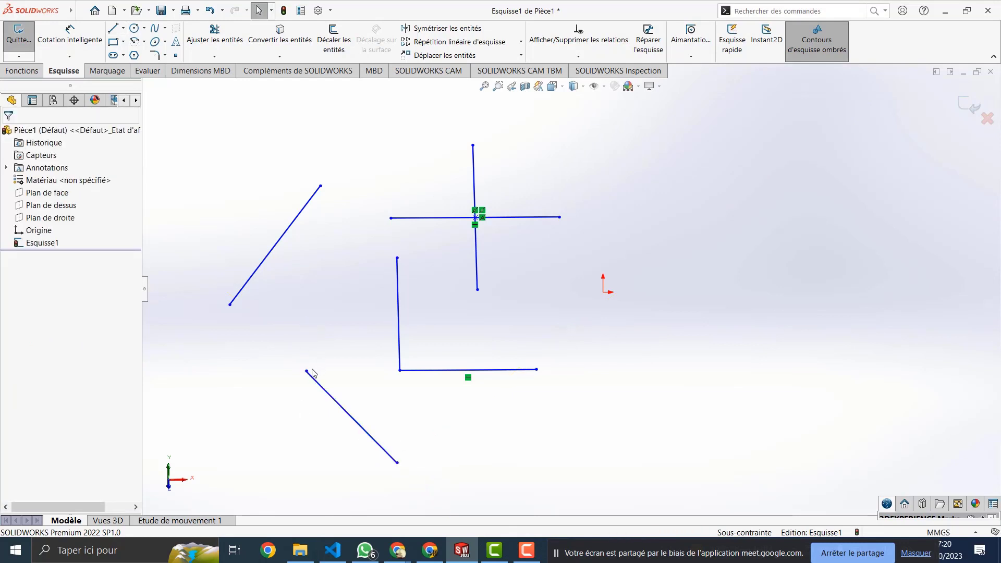
# Step: Join the two diagonals' near endpoints with a Coïncidente relation, then delete every sketch entity
pyautogui.click(306, 371)
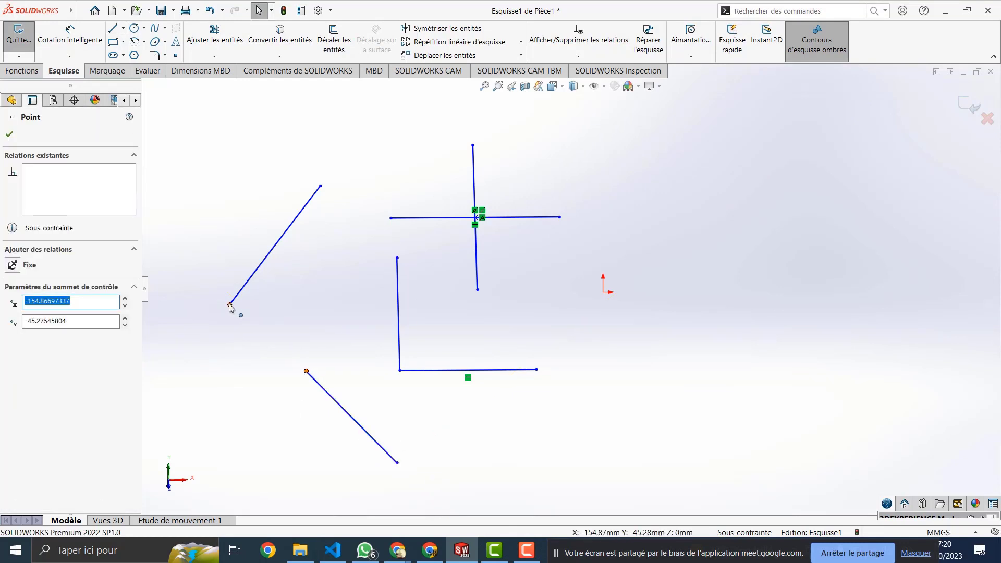
pyautogui.keyDown('ctrl'); pyautogui.click(230, 305); pyautogui.keyUp('ctrl')
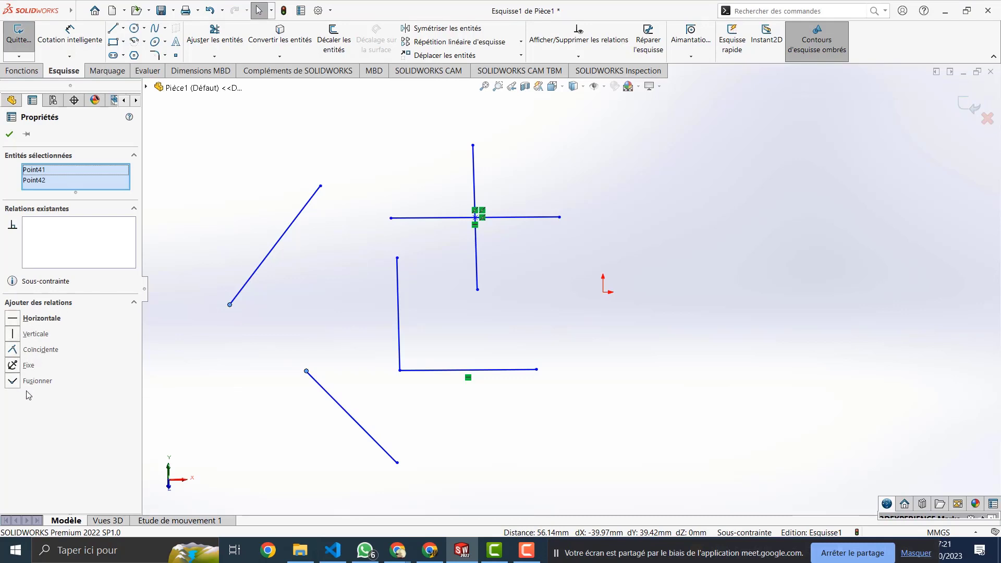
pyautogui.click(35, 354)
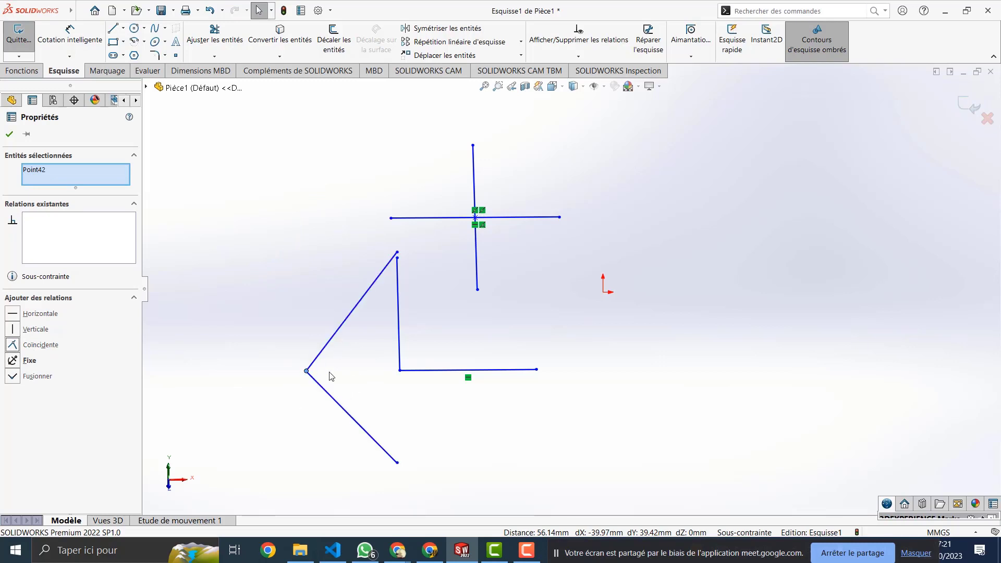
pyautogui.moveTo(572, 148); pyautogui.dragTo(273, 474)
pyautogui.press('Delete')
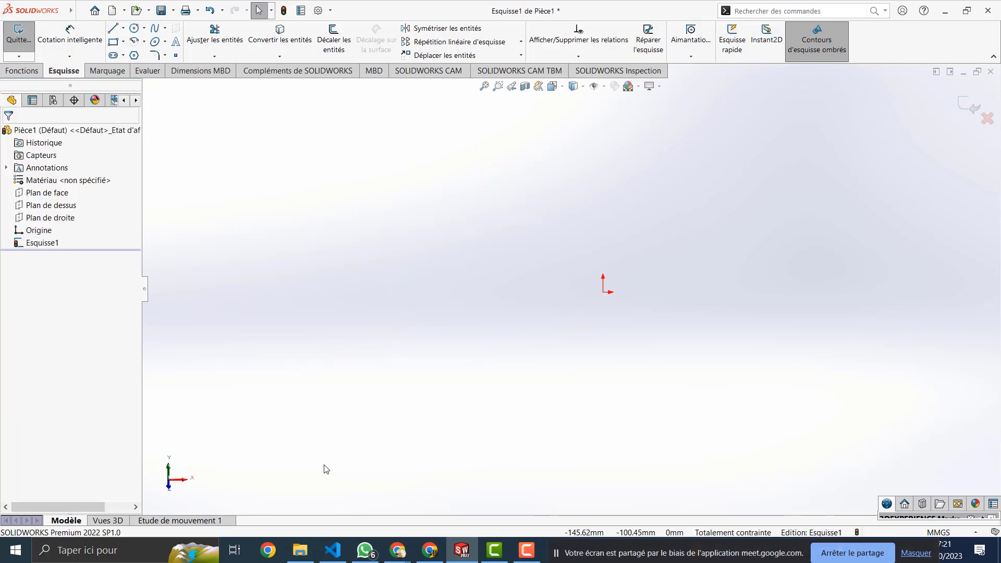
# Step: Activate the Line tool and review its Ligne de construction and Ligne de point milieu variants
pyautogui.click(113, 28)
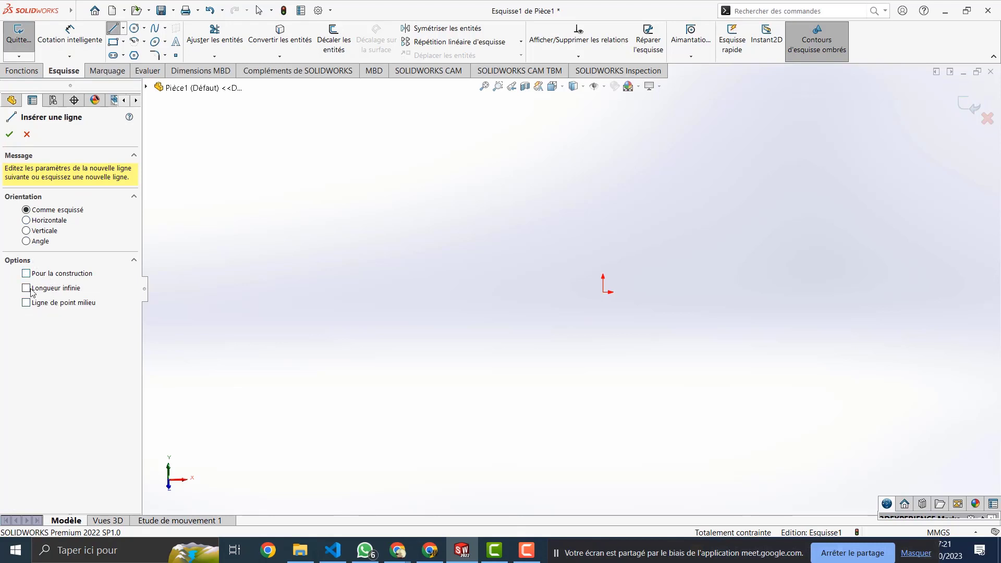
pyautogui.click(124, 29)
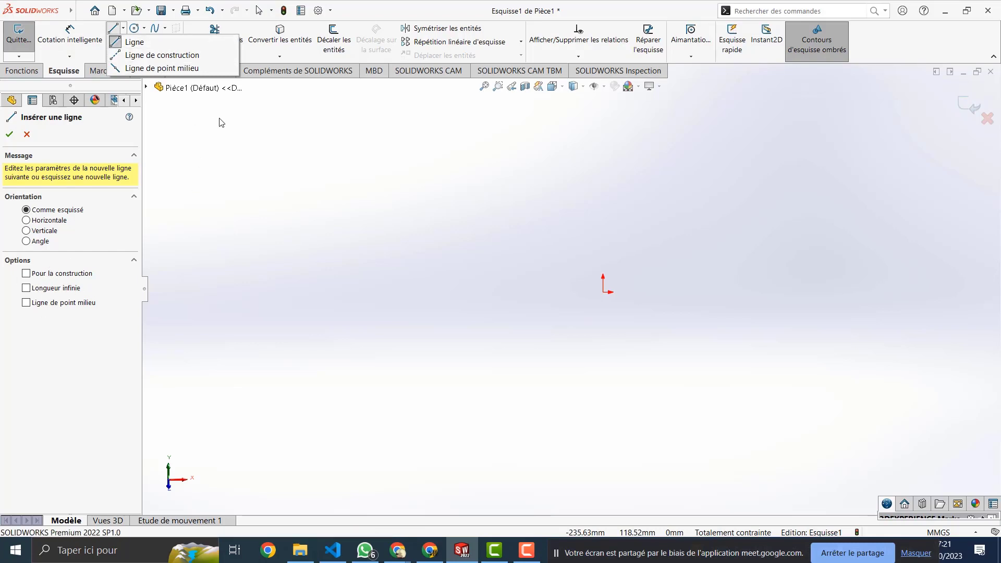
pyautogui.click(225, 135)
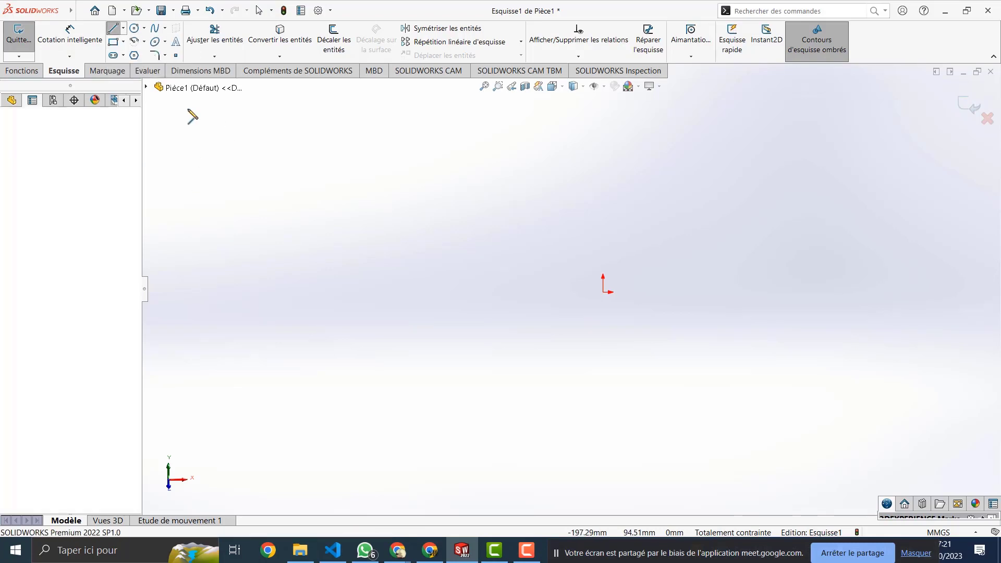
# Step: Activate the Cercle tool, browse its circle-type flyout, then reactivate the Circle PropertyManager
pyautogui.click(133, 28)
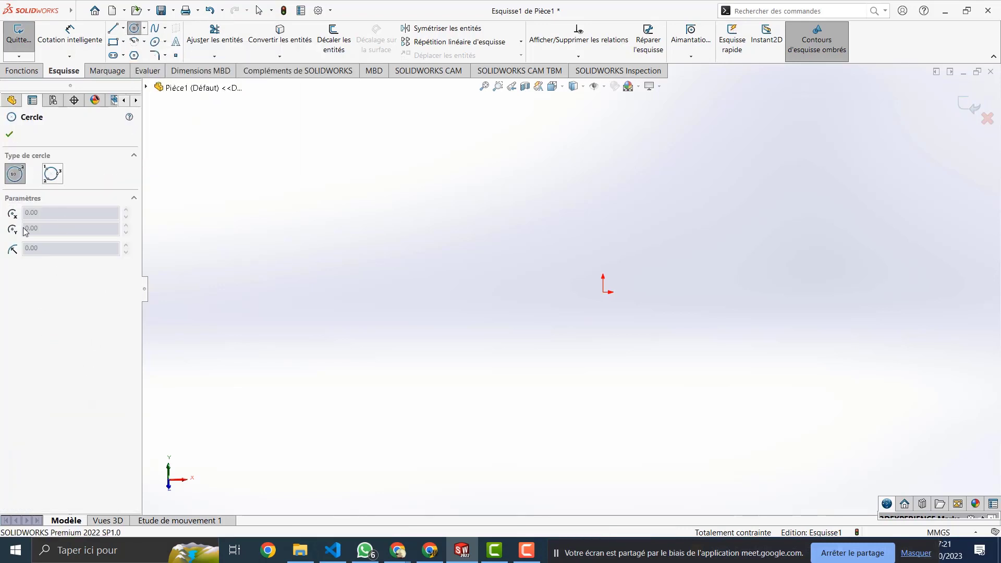
pyautogui.click(143, 29)
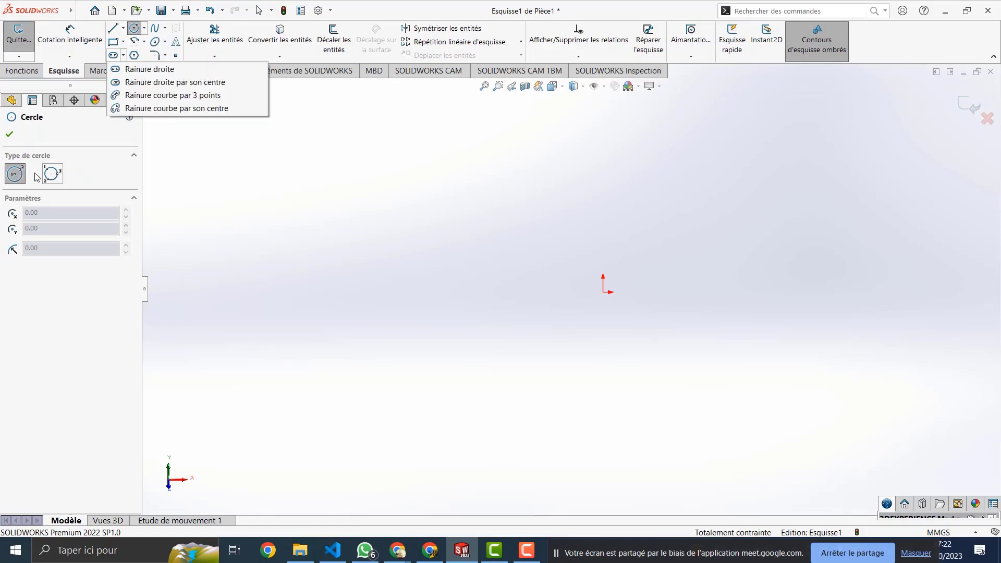
pyautogui.click(135, 29)
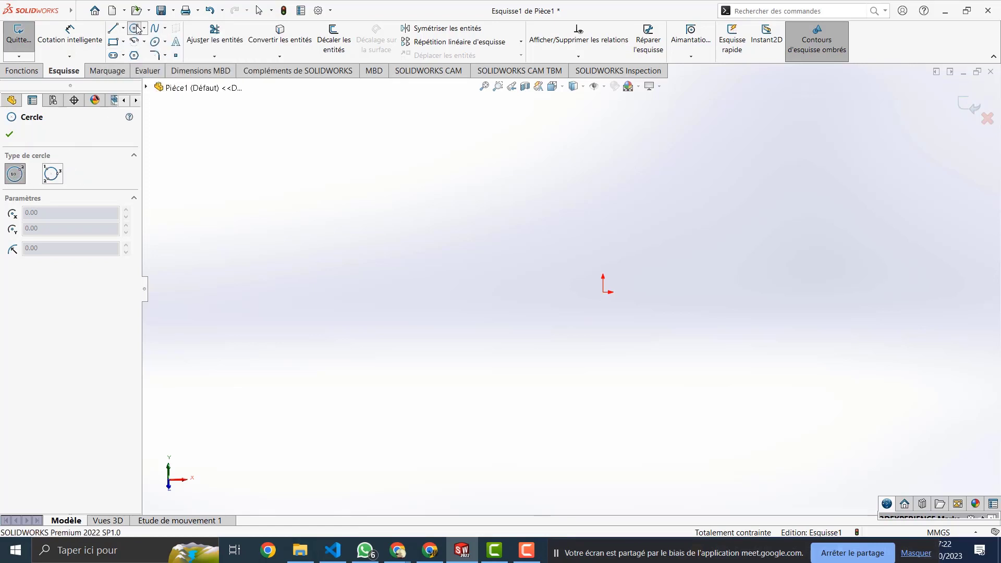
pyautogui.click(134, 29)
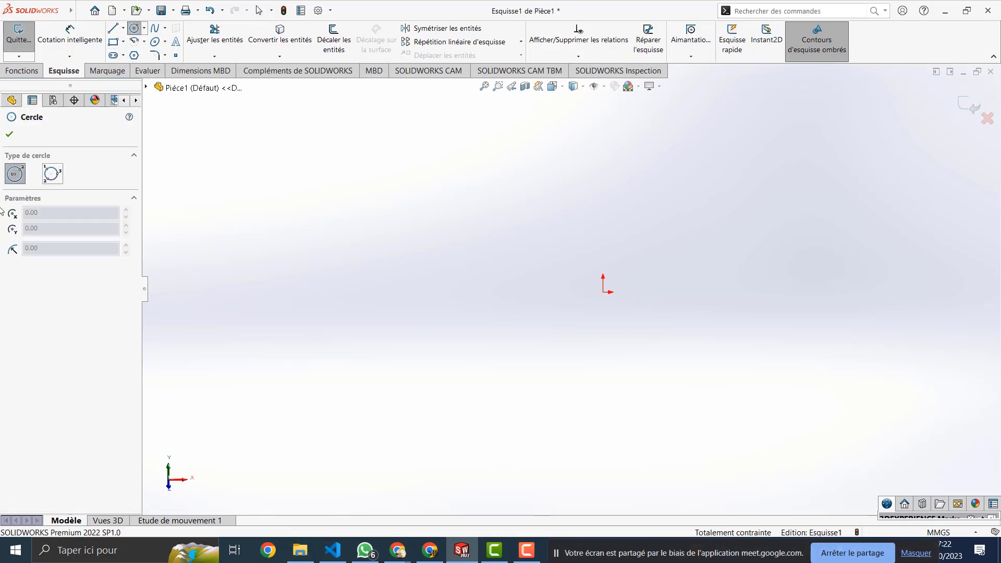
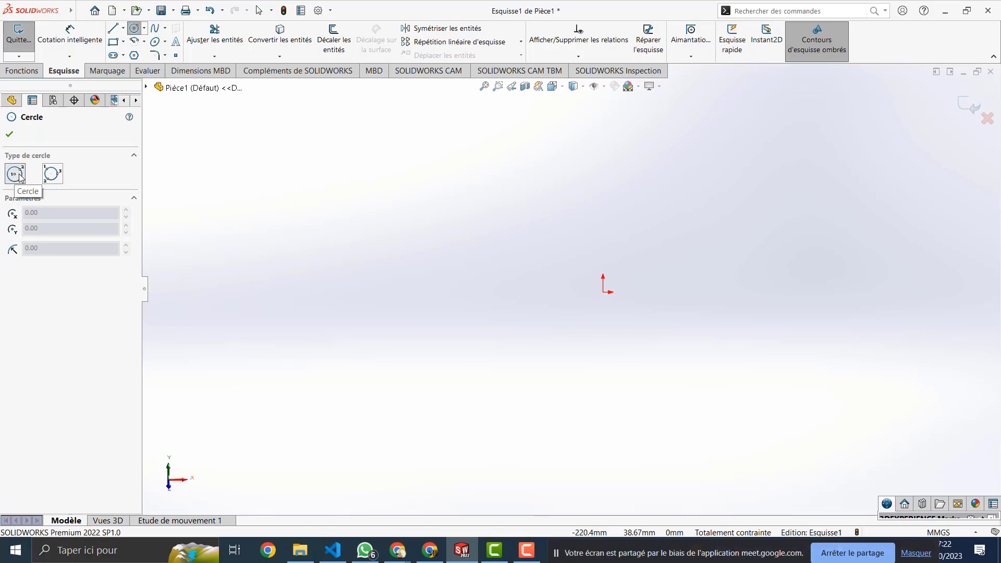
# Step: Draw a circle and set its radius to 40
pyautogui.click(326, 257)
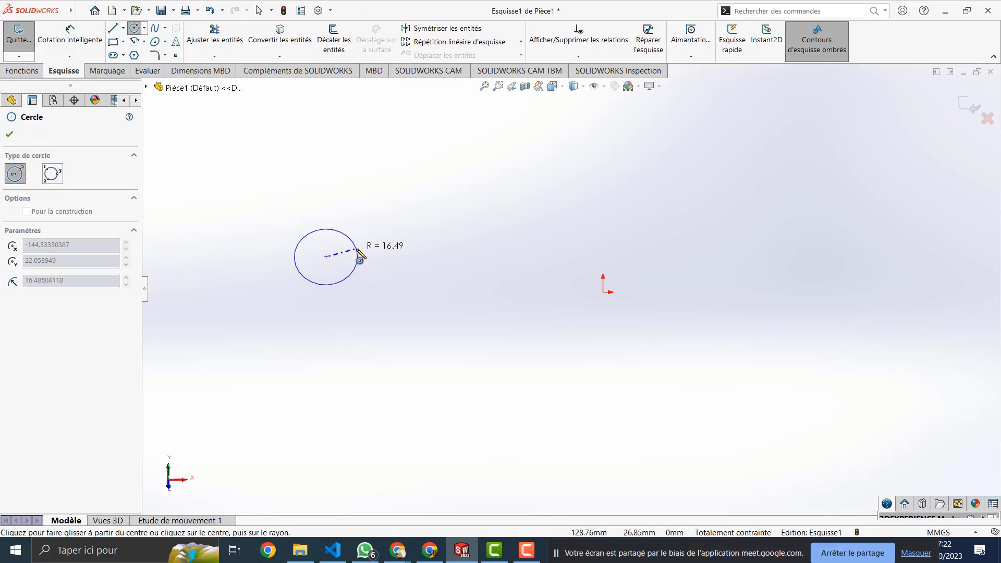
pyautogui.click(381, 241)
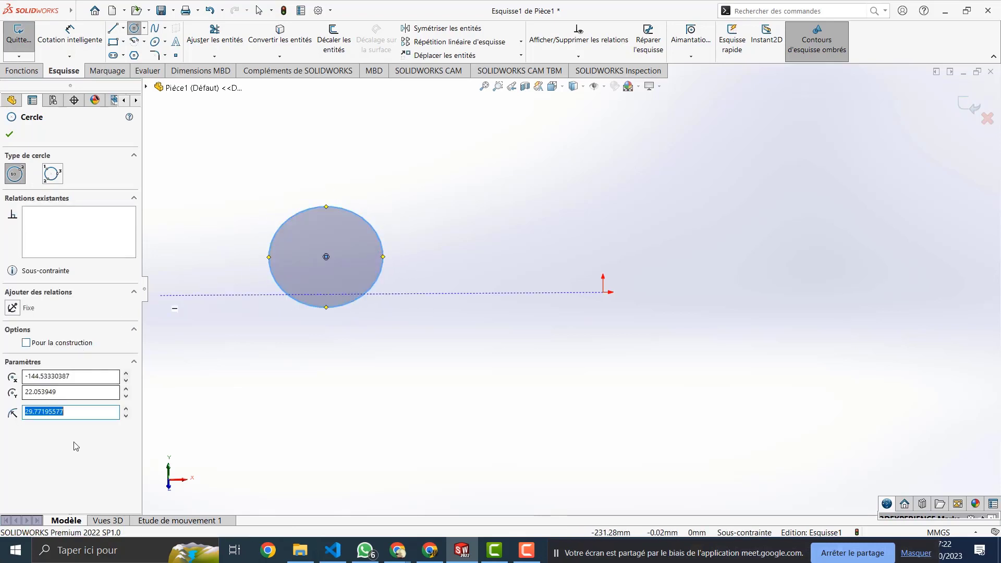
pyautogui.moveTo(64, 411); pyautogui.dragTo(24, 412)
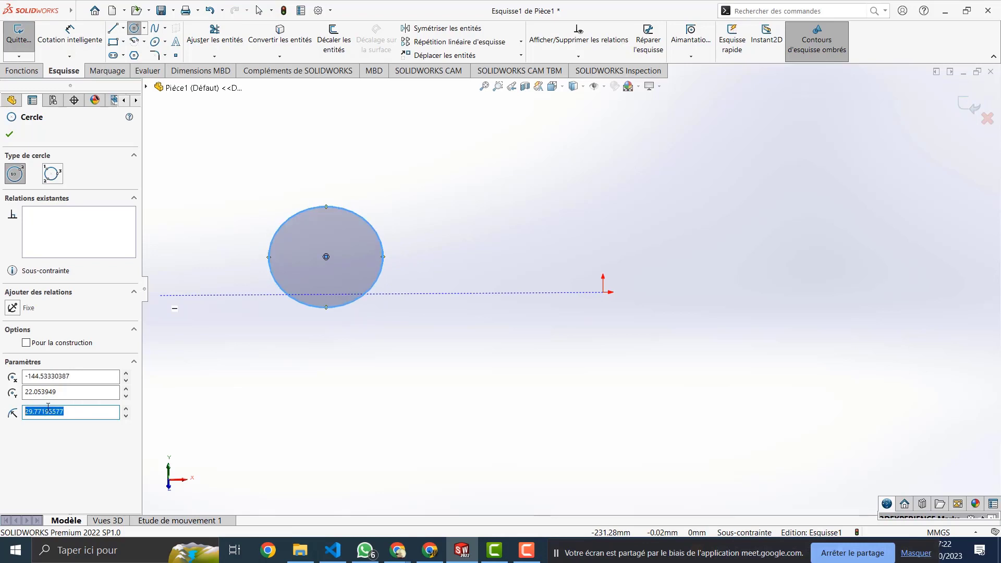
pyautogui.write('40')
pyautogui.press('Return')
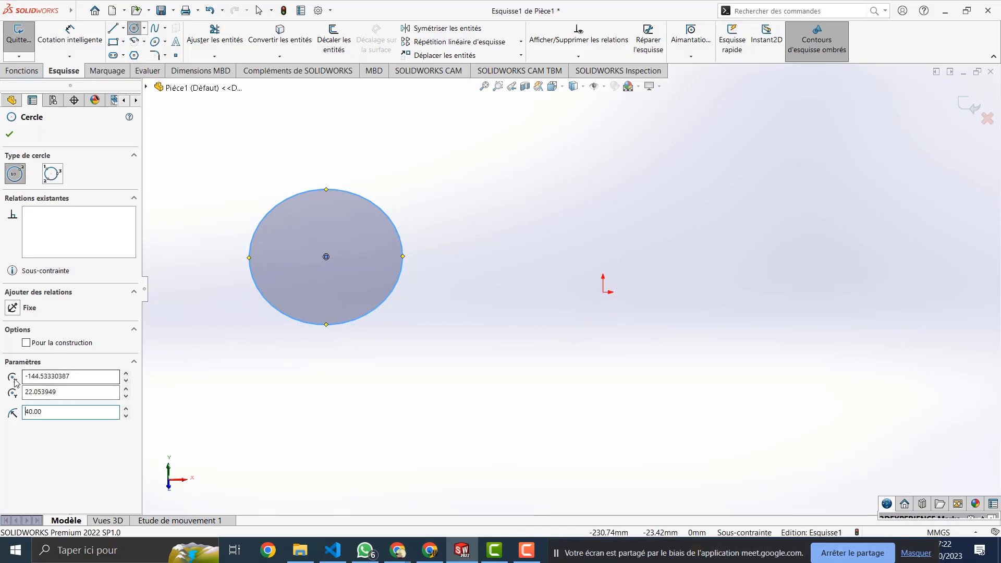
# Step: Set the circle's centre to X 0 and Y 0 so it sits on the origin
pyautogui.click(126, 373)
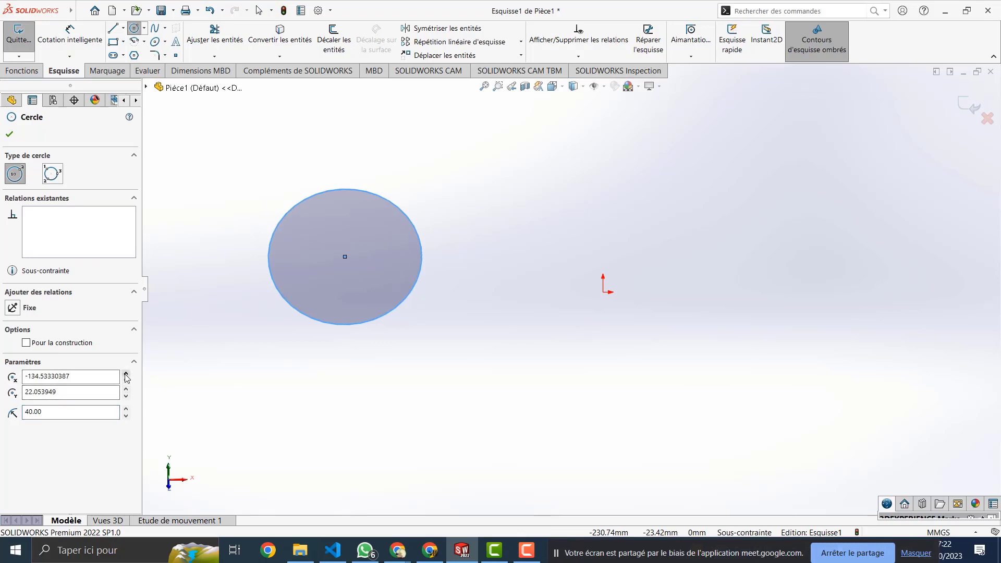
pyautogui.click(125, 373)
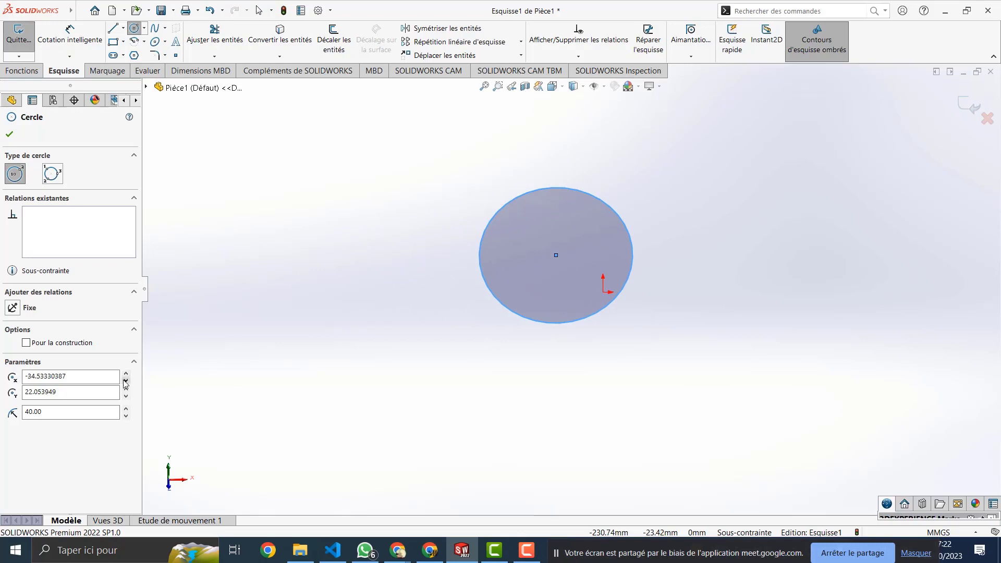
pyautogui.click(125, 380)
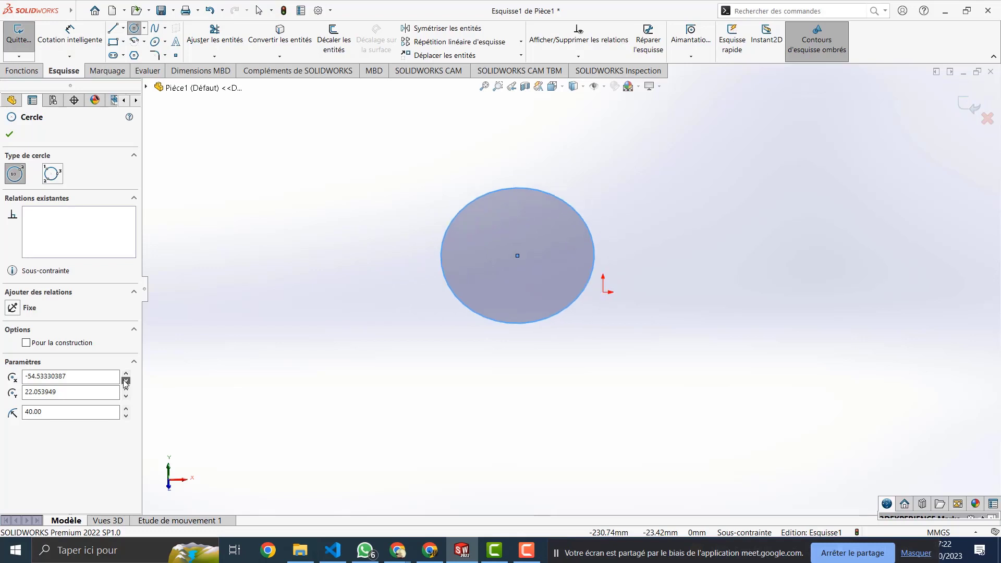
pyautogui.doubleClick(58, 383)
pyautogui.write('0')
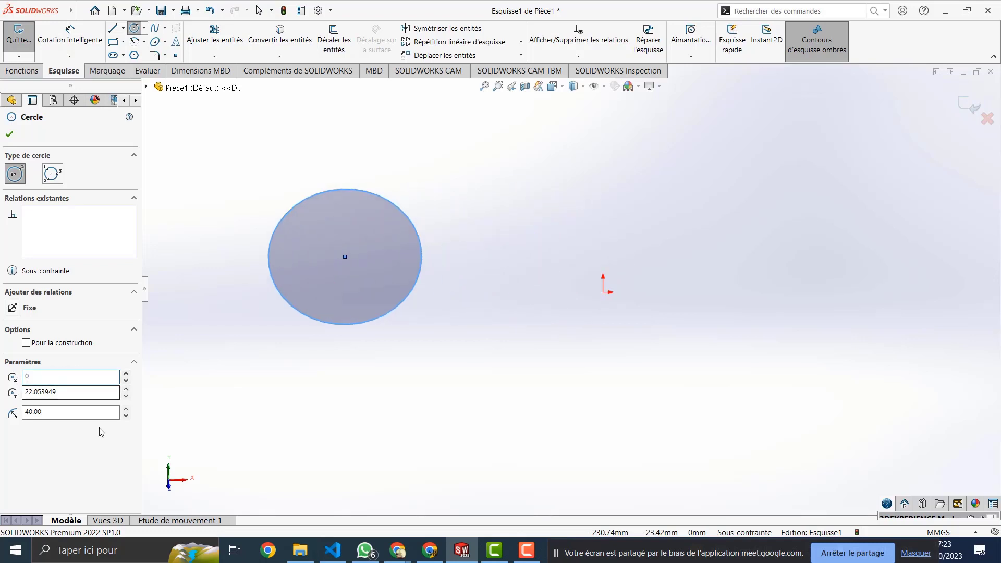
pyautogui.doubleClick(46, 393)
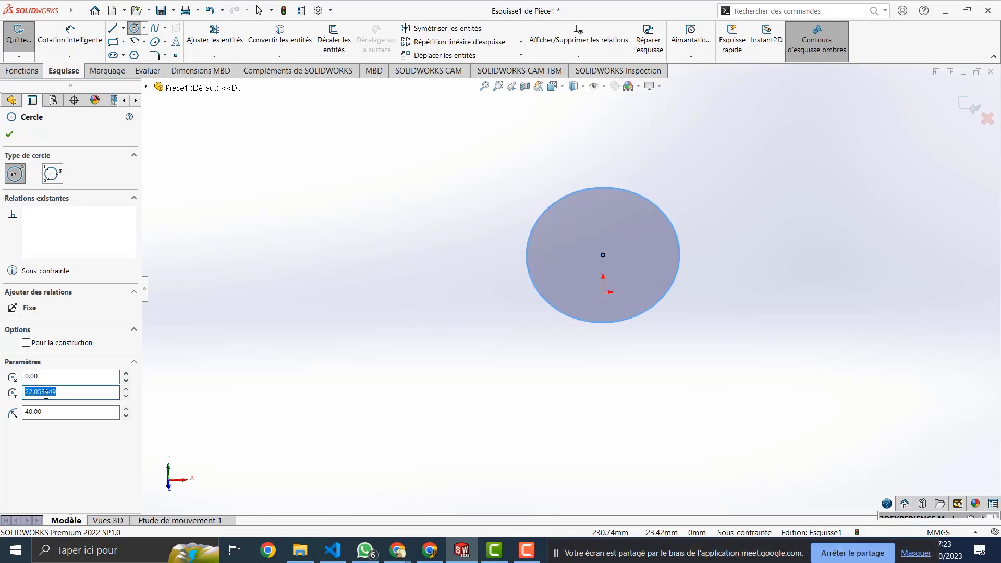
pyautogui.write('0')
pyautogui.click(72, 382)
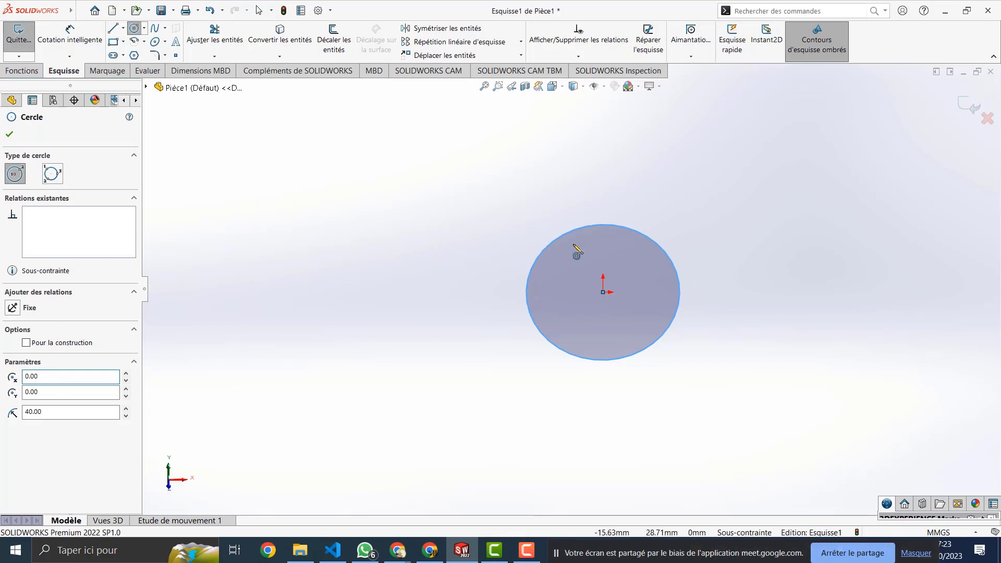
pyautogui.press('Escape')
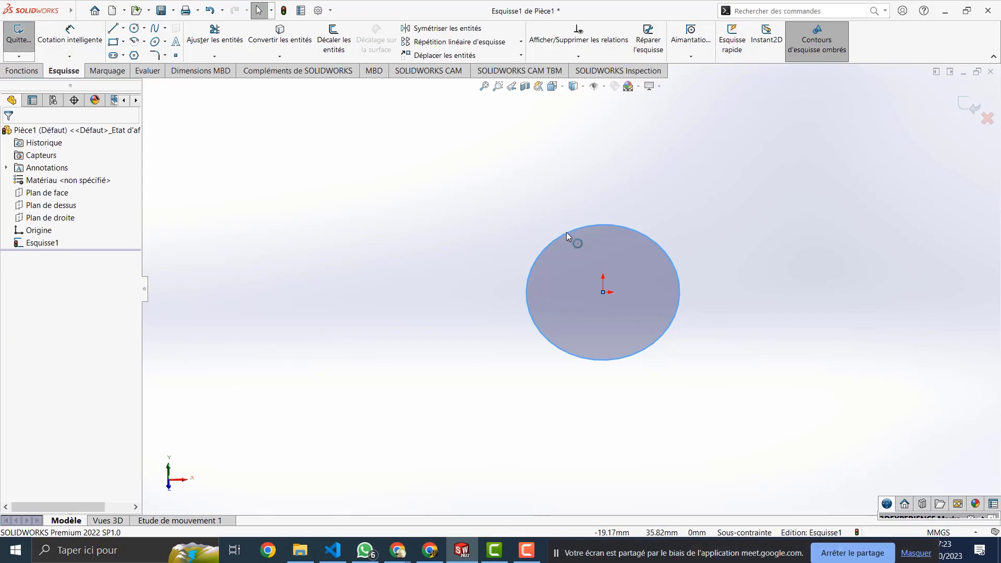
# Step: Draw a circle of radius about 42.52 through three perimeter points, left of the origin circle
pyautogui.click(566, 234)
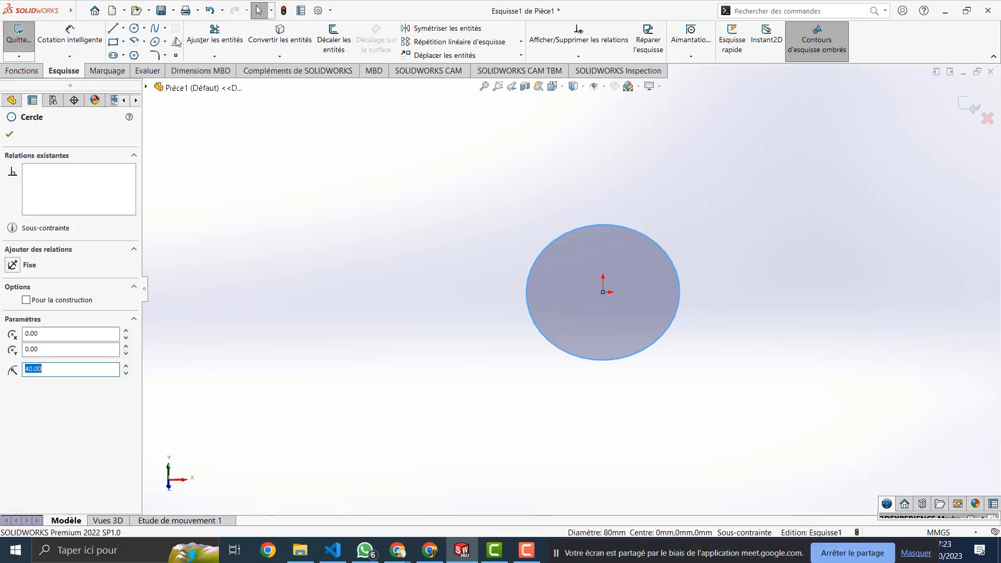
pyautogui.click(143, 28)
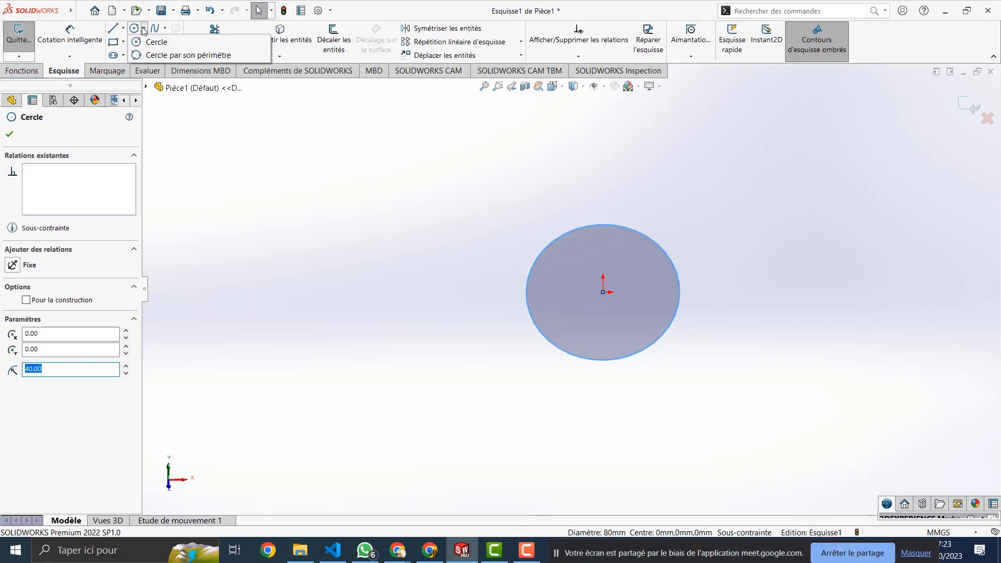
pyautogui.click(154, 55)
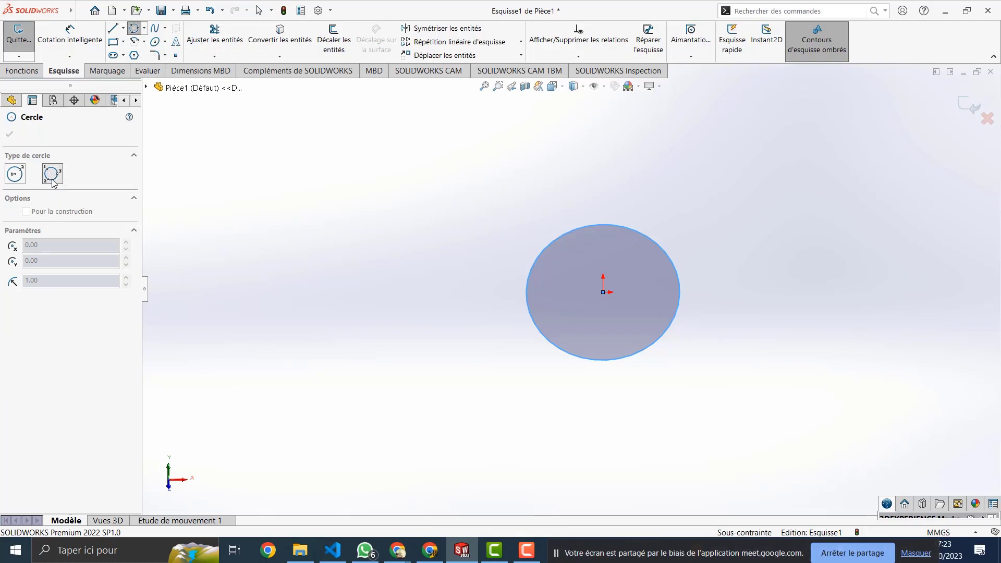
pyautogui.click(307, 206)
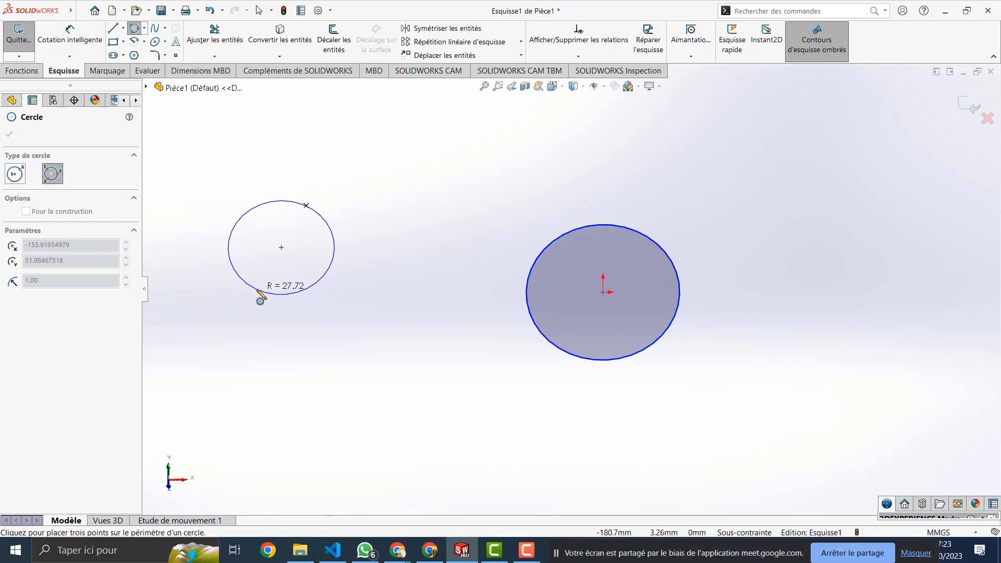
pyautogui.click(253, 287)
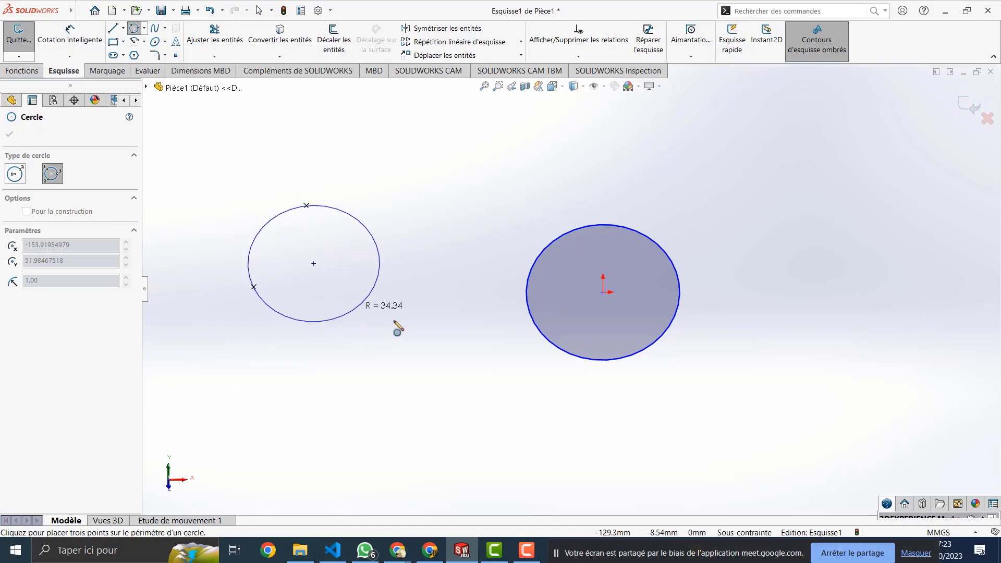
pyautogui.click(400, 316)
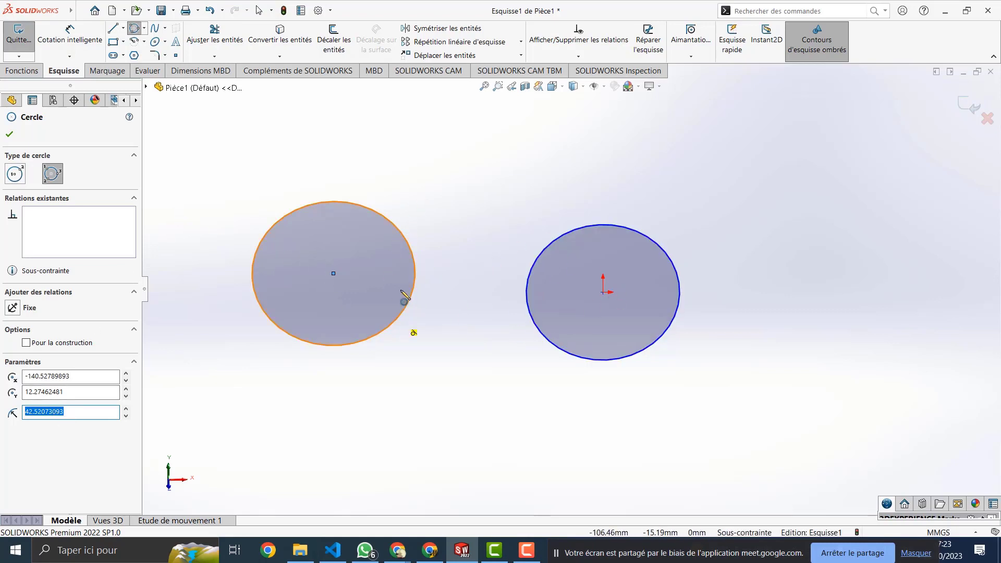
pyautogui.scroll(-1, 416, 292)
pyautogui.scroll(2, 420, 324)
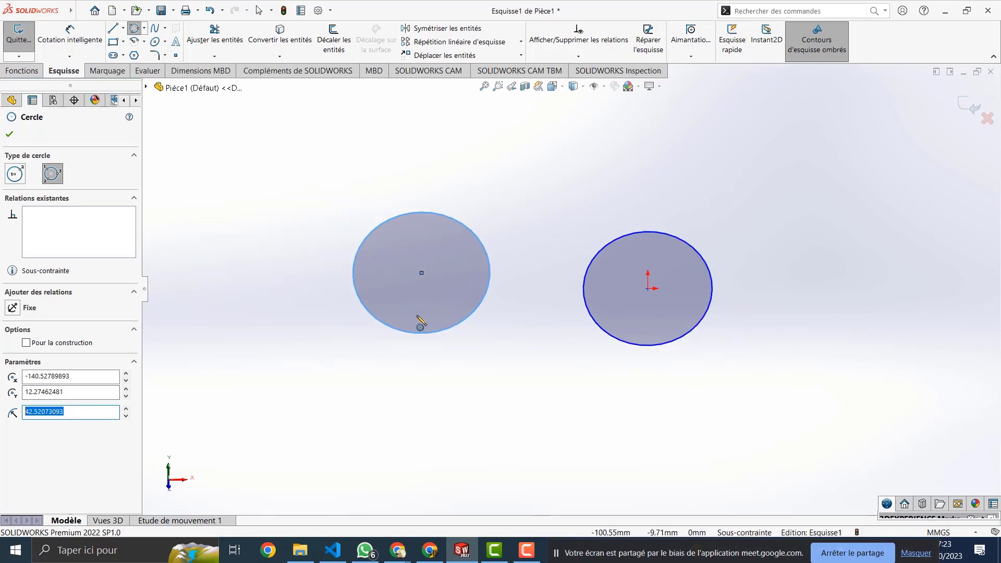
# Step: Close Esquisse1, turn the view normal to the sketch plane and pick the Line tool
pyautogui.moveTo(420, 323); pyautogui.dragTo(374, 329, button='middle')
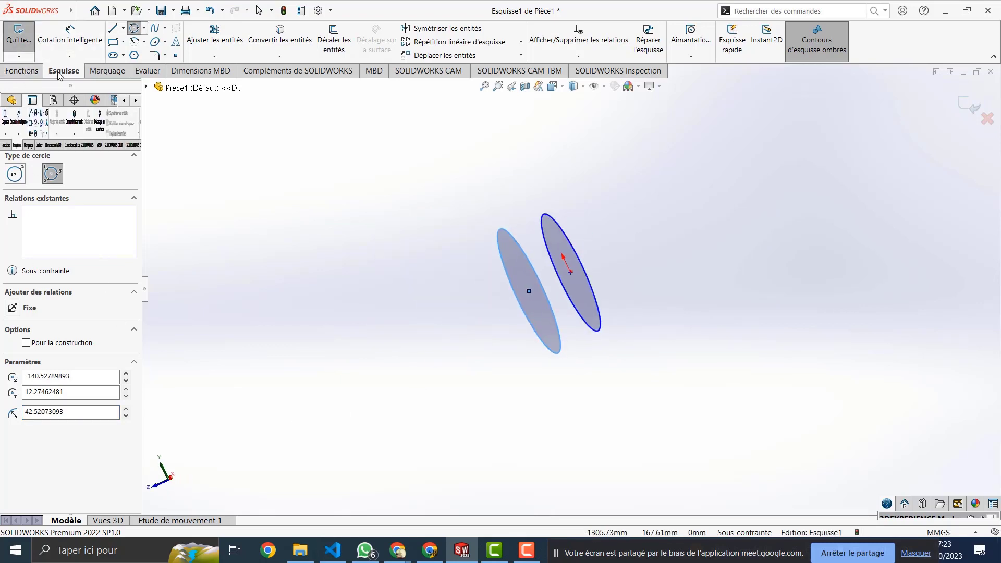
pyautogui.click(968, 105)
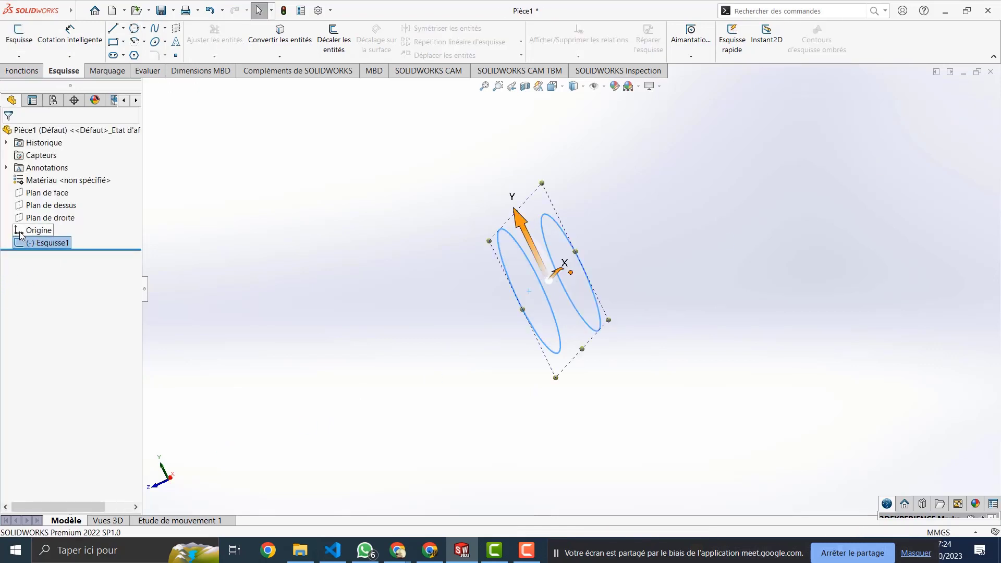
pyautogui.click(22, 233)
pyautogui.click(61, 217)
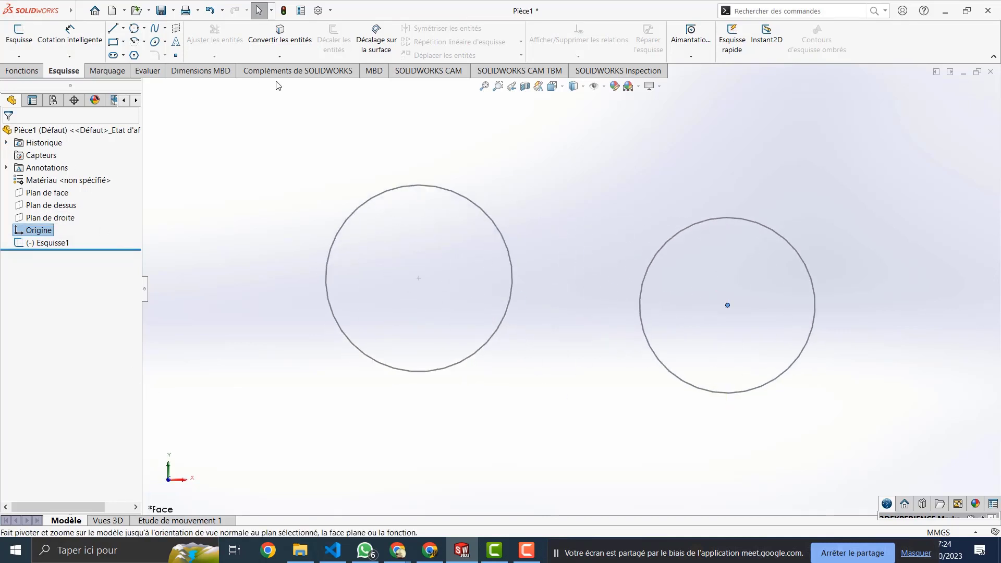
pyautogui.click(113, 28)
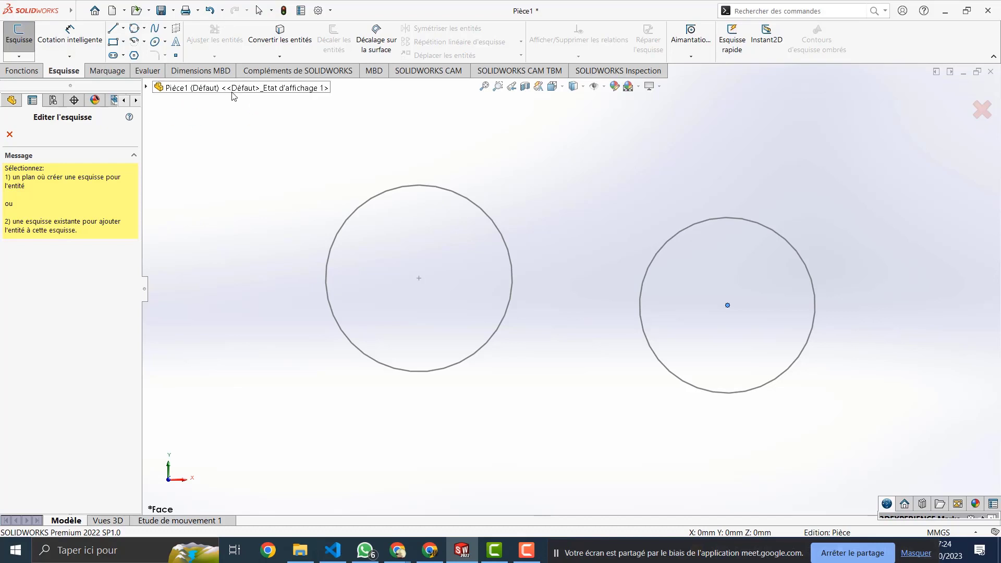
# Step: Start Esquisse2 on Plan de face and draw a near-vertical line between the circles
pyautogui.click(146, 87)
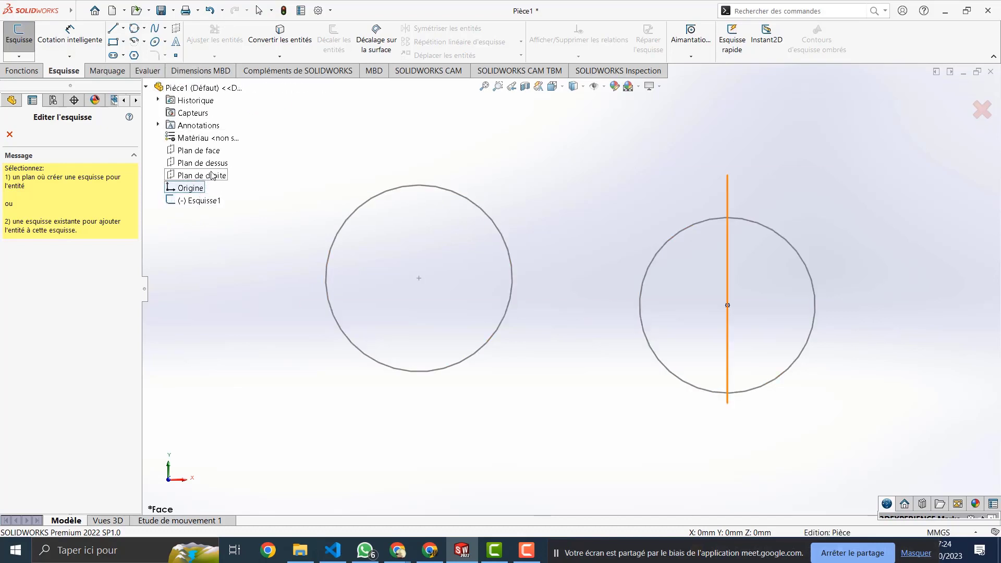
pyautogui.click(199, 150)
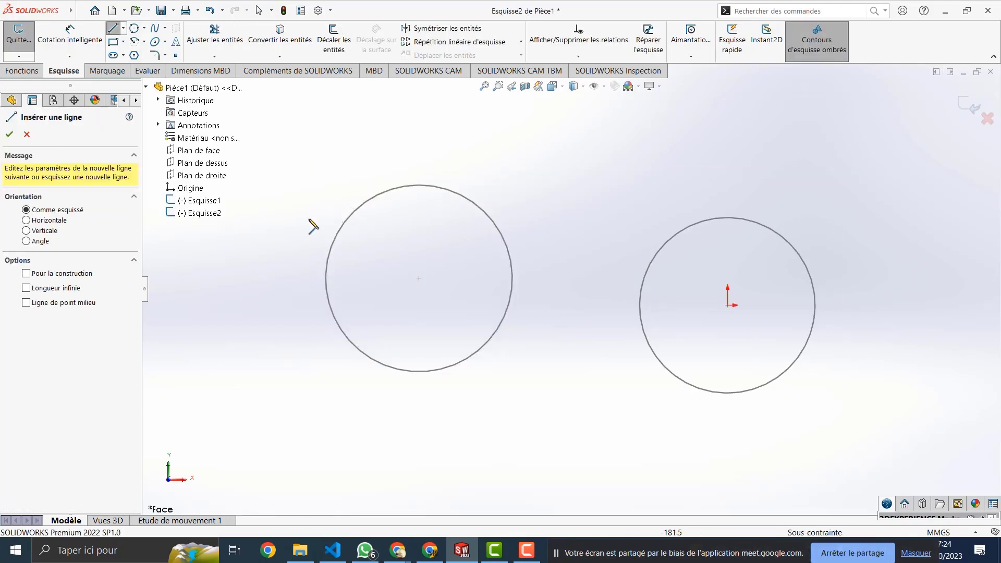
pyautogui.click(587, 326)
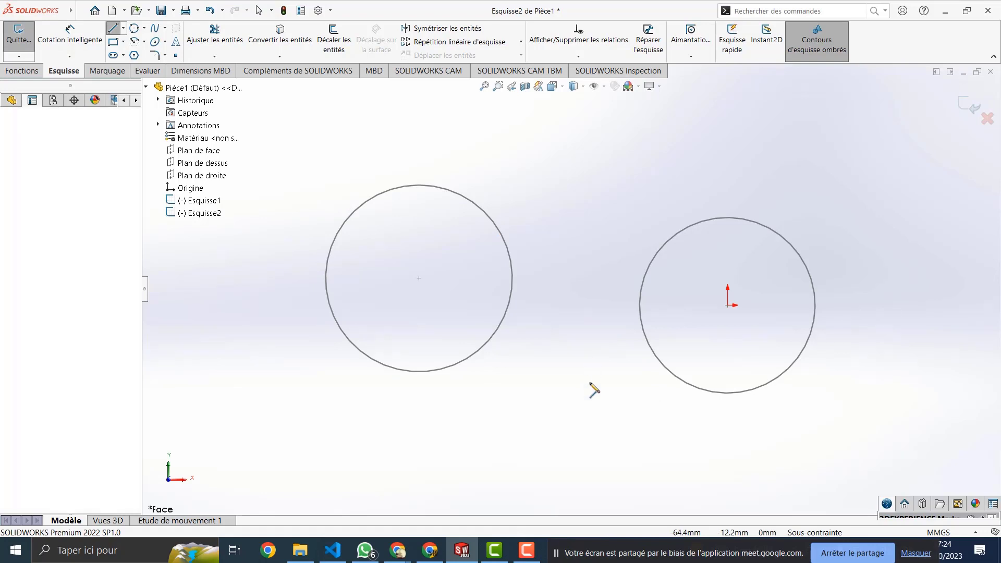
pyautogui.click(593, 458)
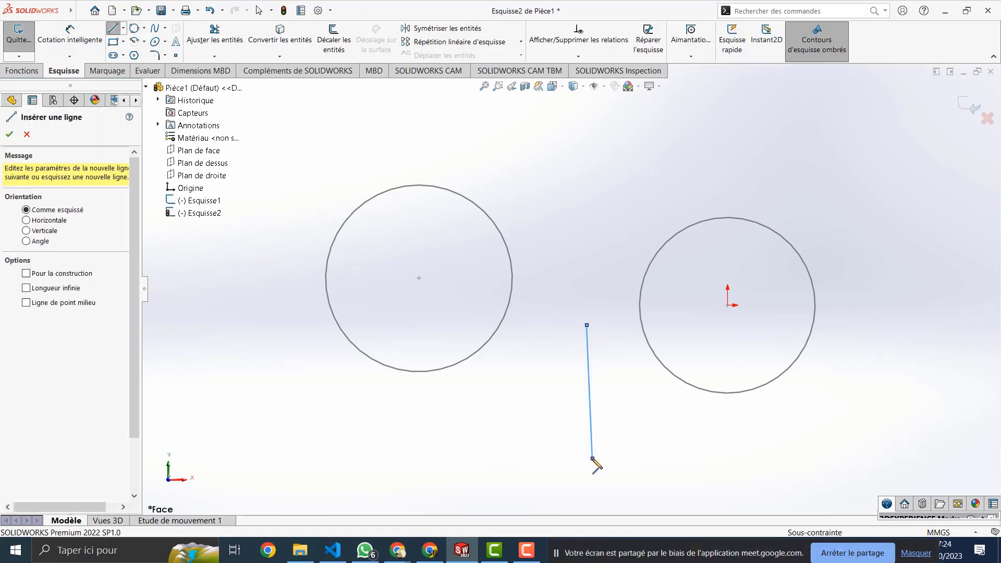
pyautogui.press('Escape')
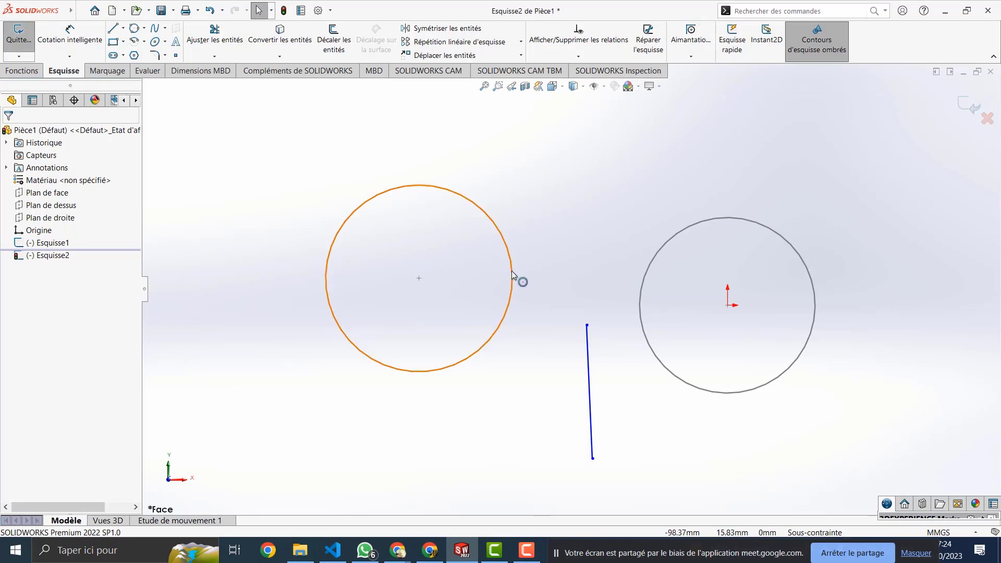
# Step: Try Concentrique and Coïncidente relations between the line's top end and the left circle, then undo them
pyautogui.click(512, 270)
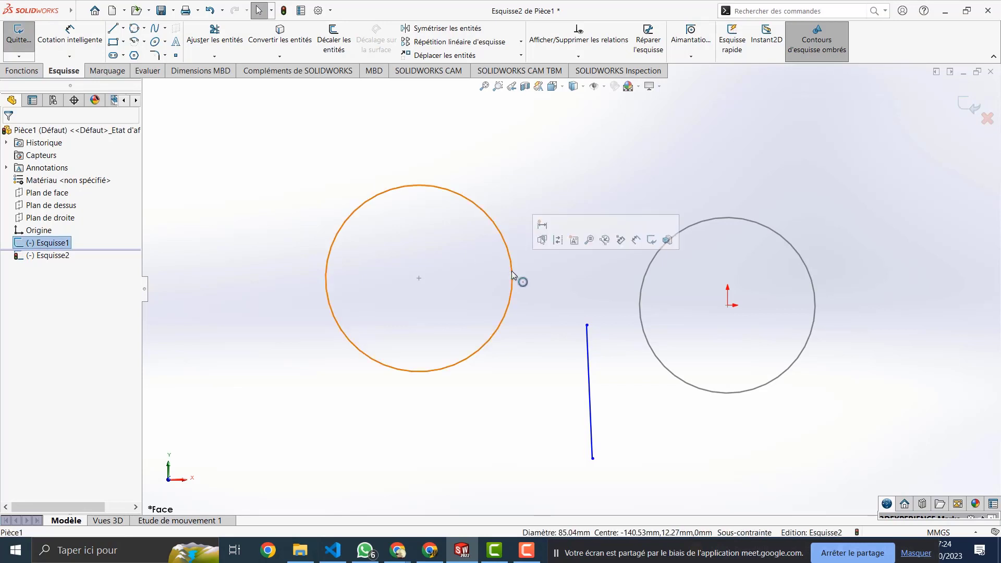
pyautogui.keyDown('ctrl'); pyautogui.click(587, 324); pyautogui.keyUp('ctrl')
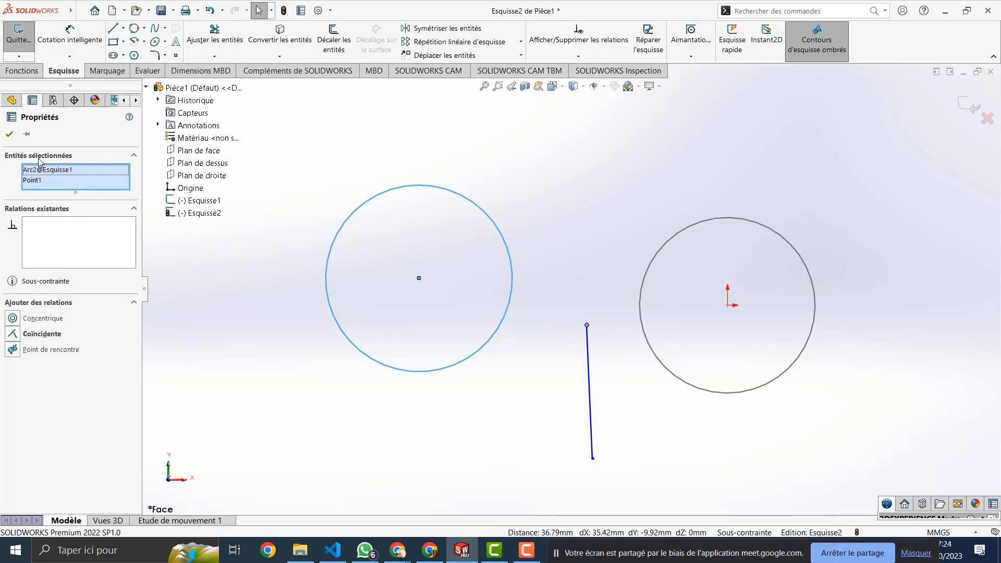
pyautogui.click(38, 321)
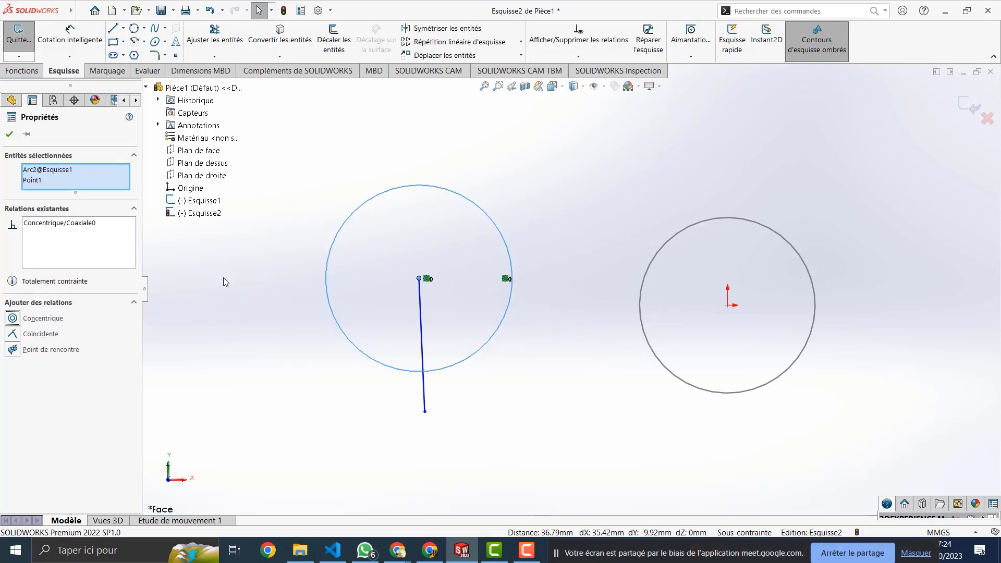
pyautogui.click(68, 225)
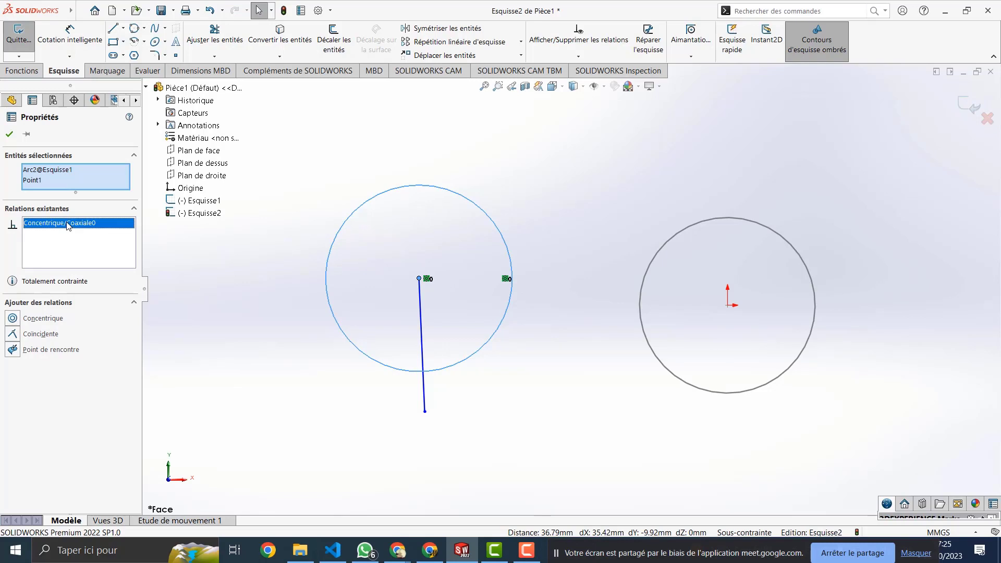
pyautogui.press('Delete')
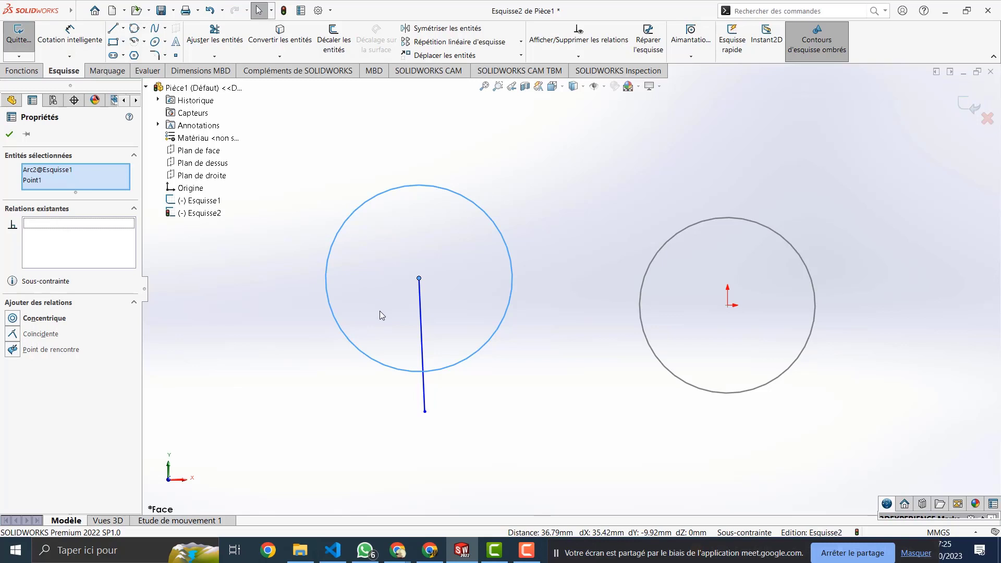
pyautogui.hotkey('ctrl', 'z')
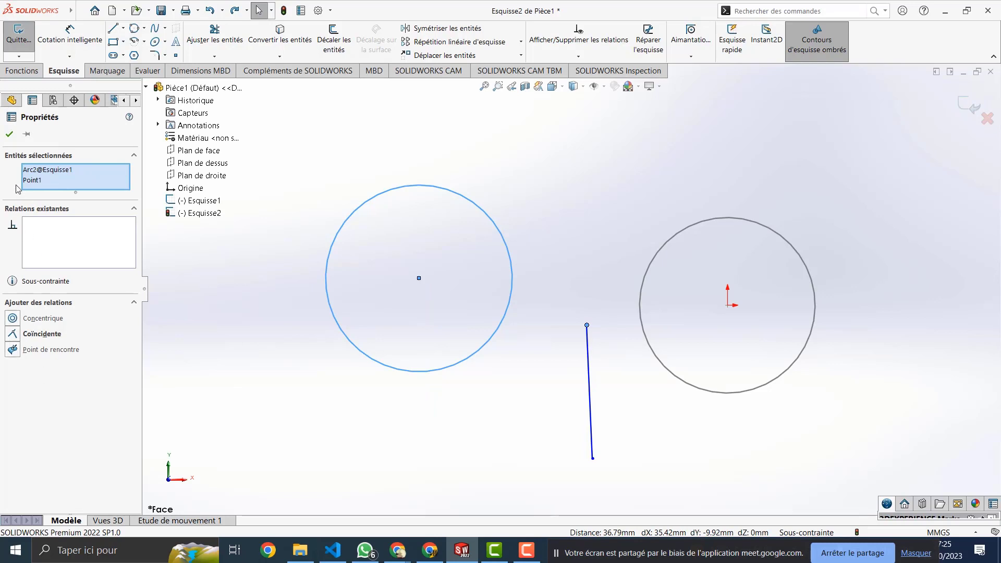
pyautogui.click(42, 334)
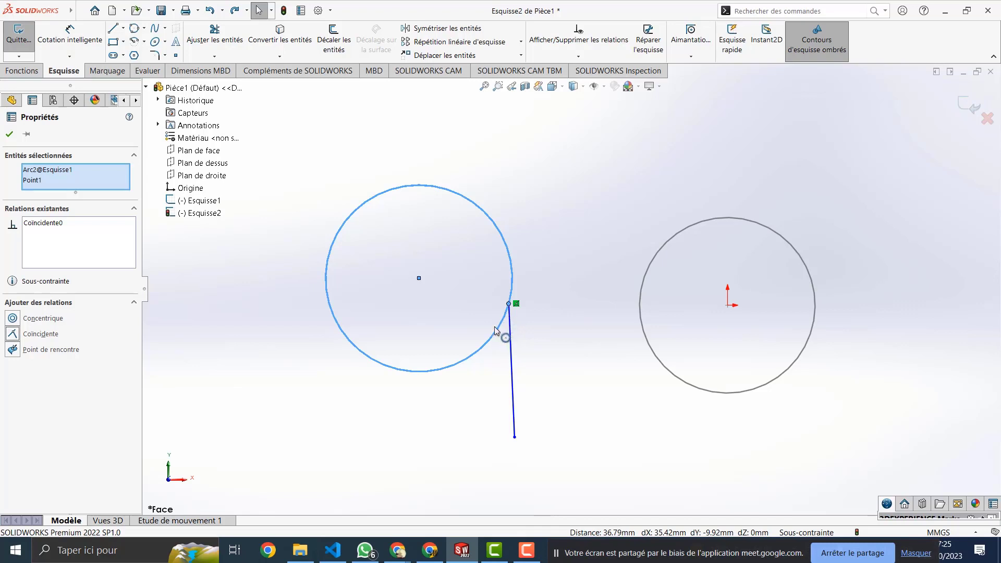
pyautogui.hotkey('ctrl', 'z')
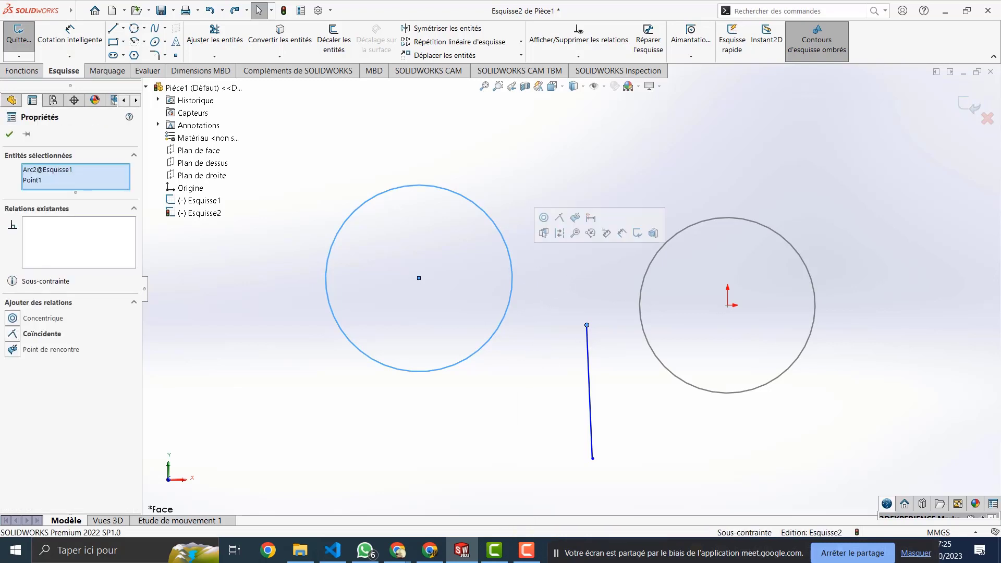
pyautogui.moveTo(526, 242); pyautogui.dragTo(370, 325)
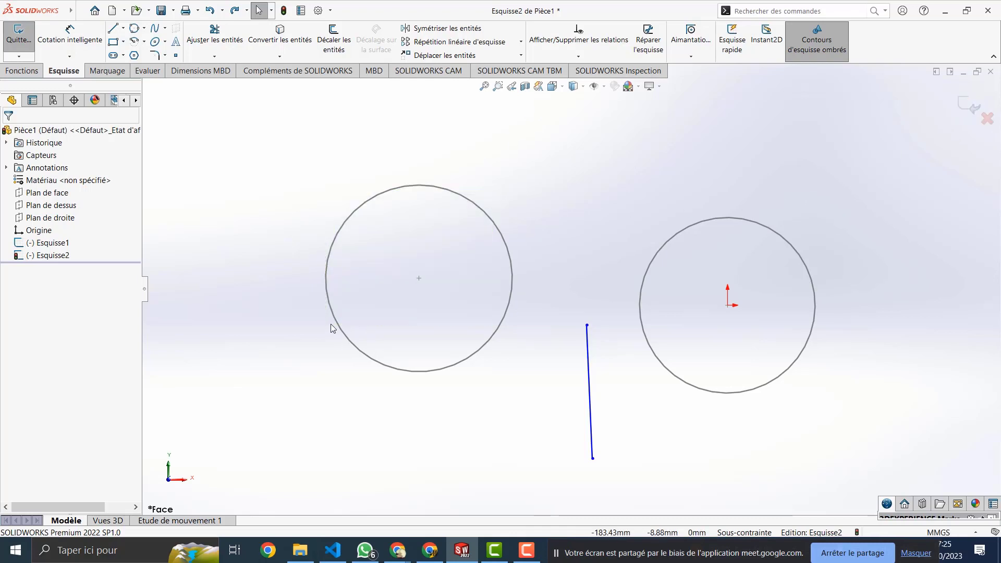
# Step: Attempt to delete the left circle, then exit Esquisse2
pyautogui.click(513, 284)
pyautogui.press('Delete')
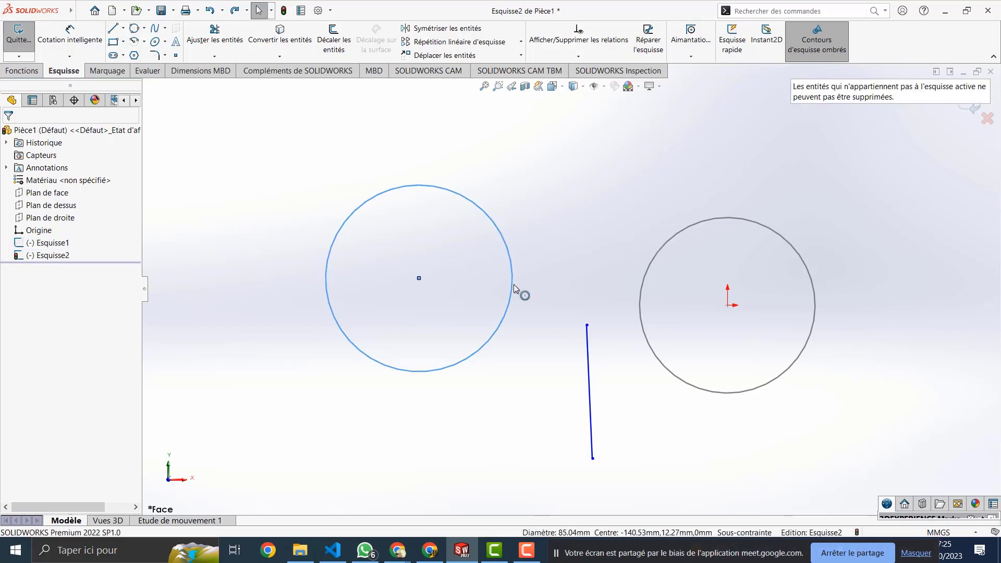
pyautogui.press('Delete')
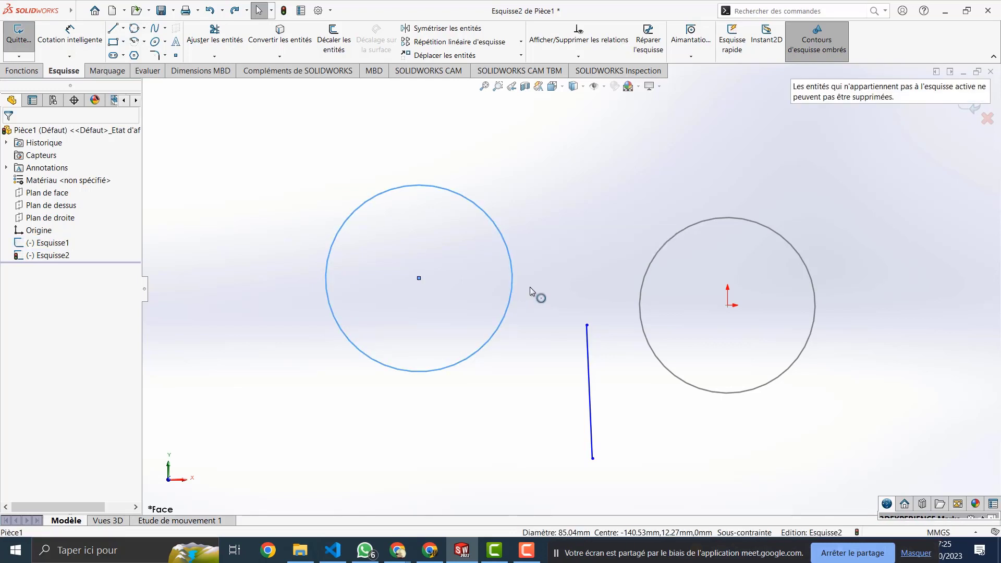
pyautogui.click(967, 112)
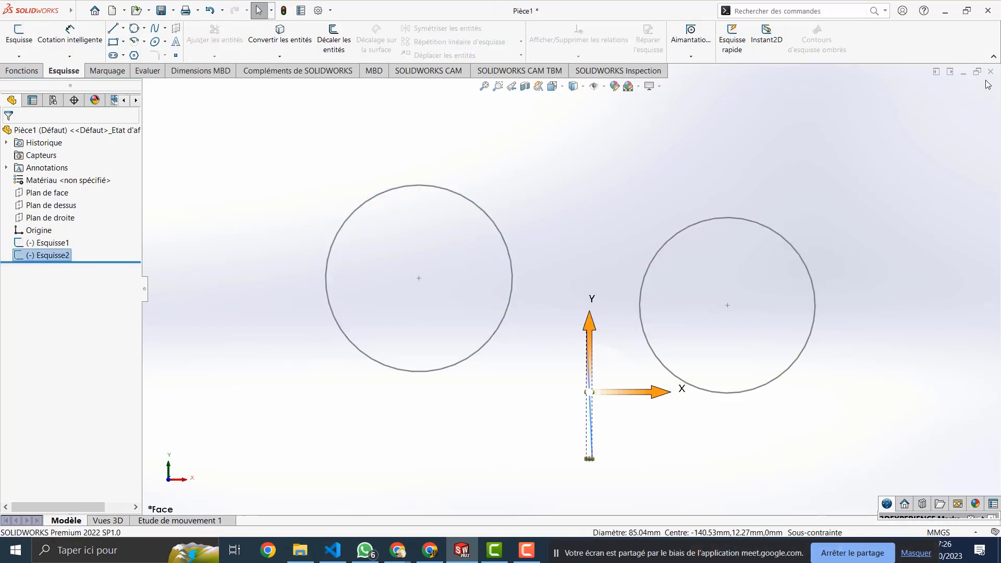
# Step: Select the right circle together with the line's top endpoint, then reselect the right circle
pyautogui.click(591, 201)
pyautogui.click(686, 228)
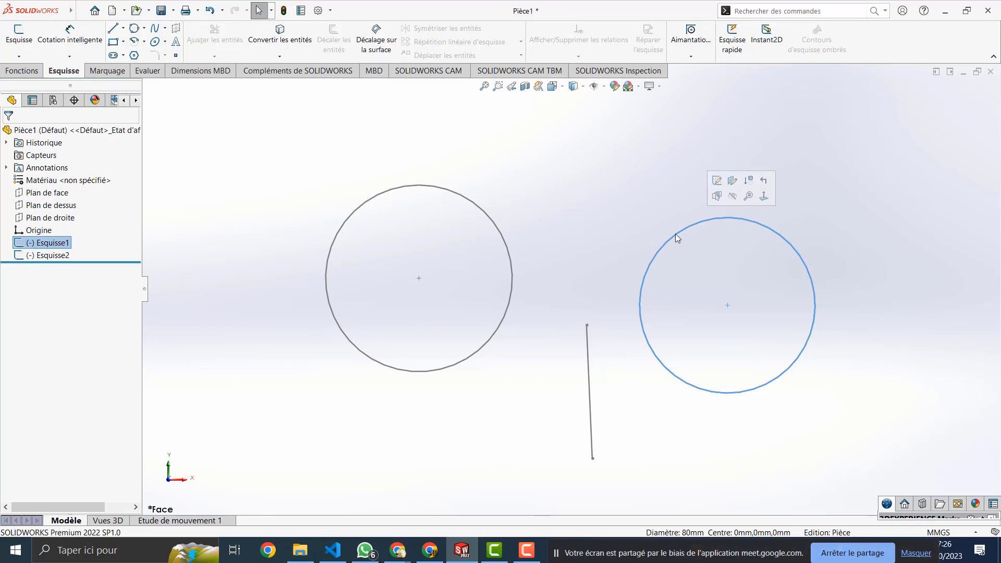
pyautogui.keyDown('ctrl'); pyautogui.click(587, 324); pyautogui.keyUp('ctrl')
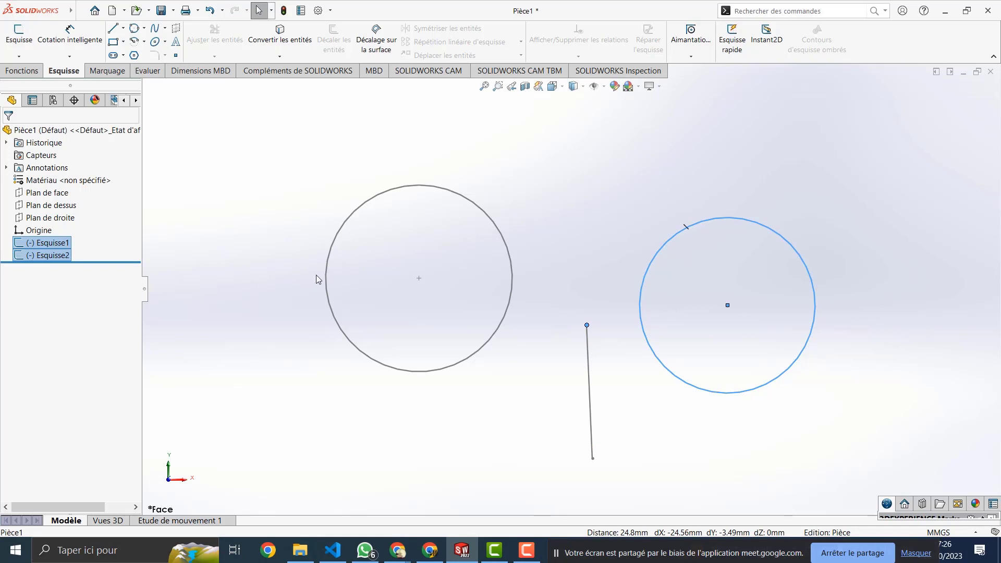
pyautogui.click(668, 187)
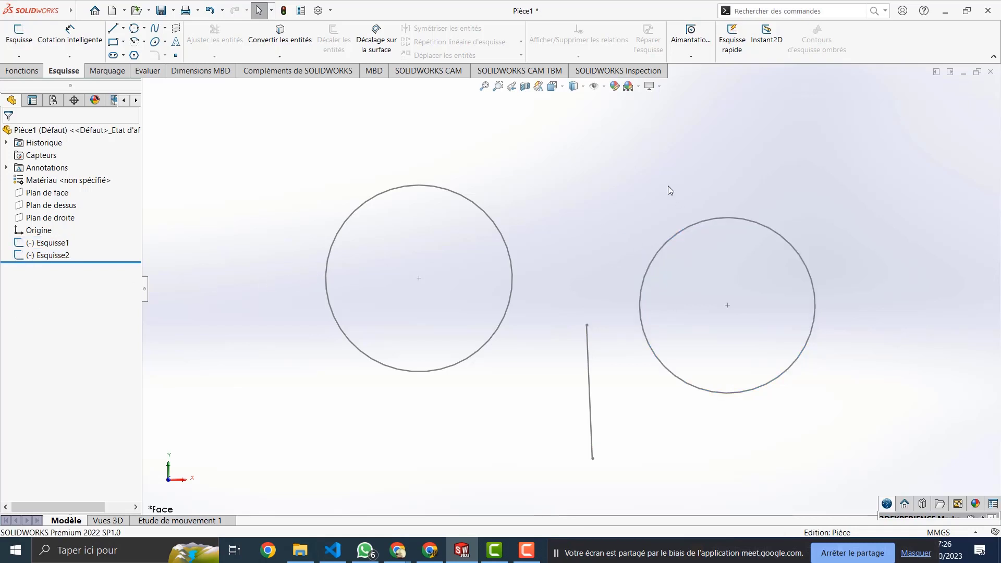
pyautogui.click(731, 219)
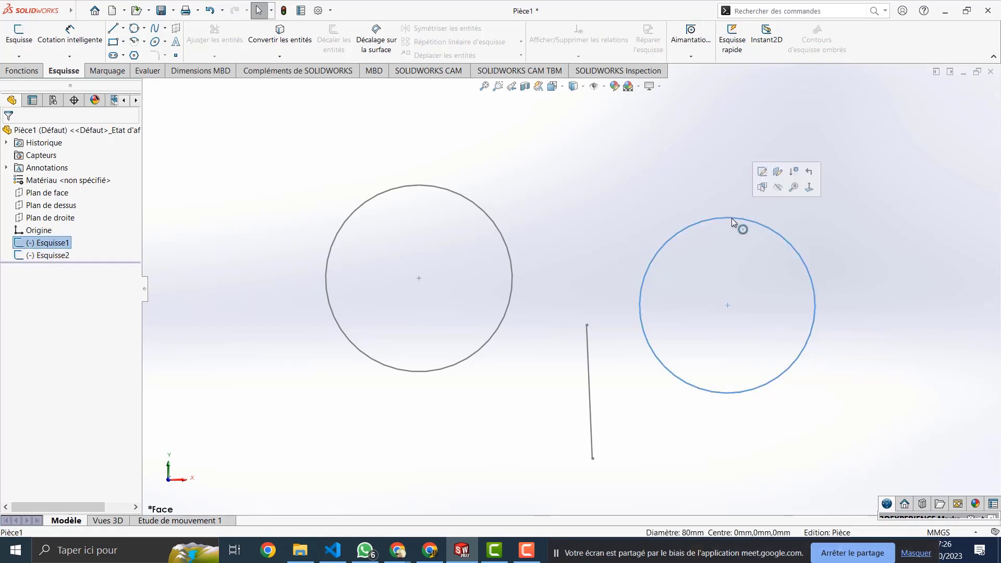
pyautogui.click(762, 172)
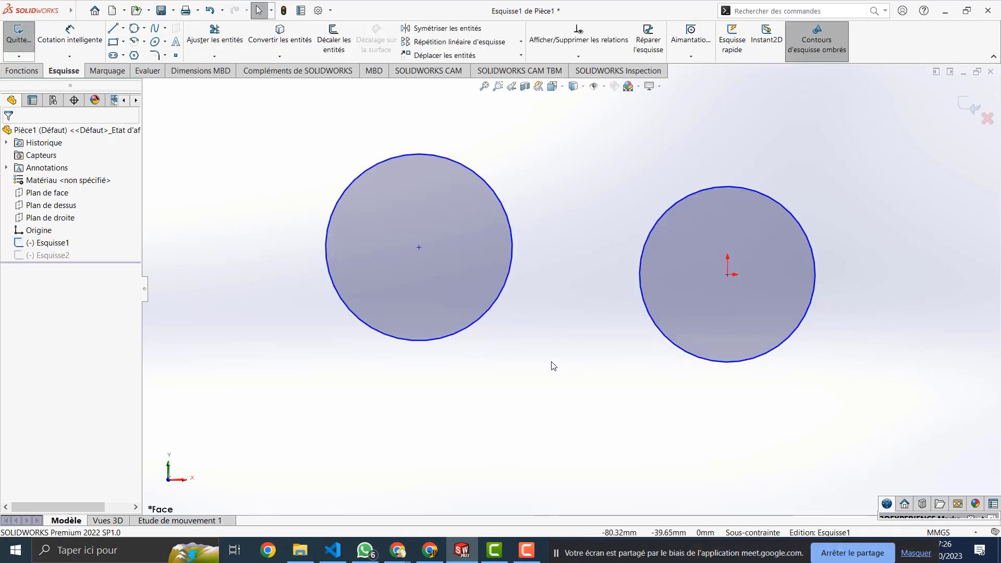
pyautogui.rightClick(50, 259)
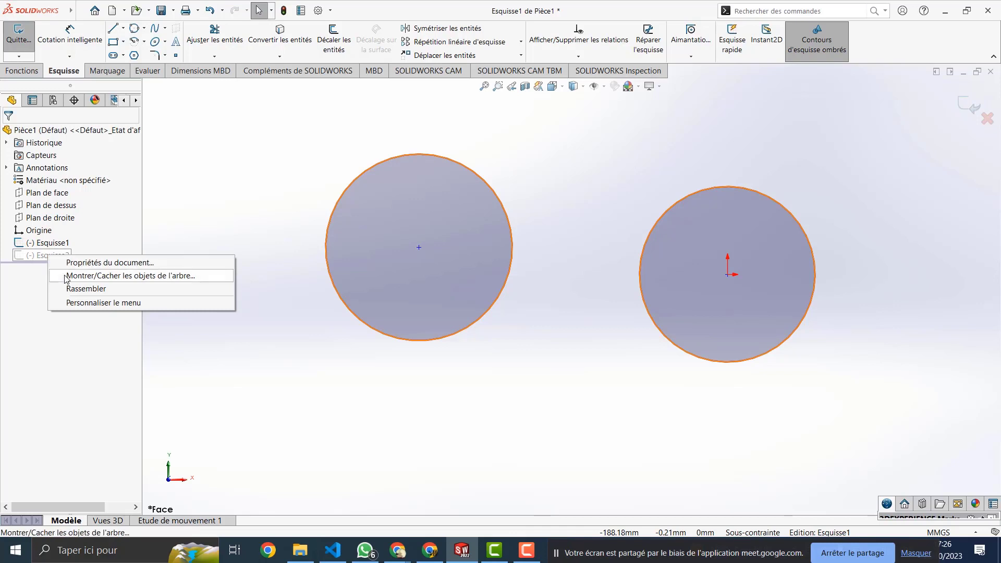
pyautogui.click(41, 257)
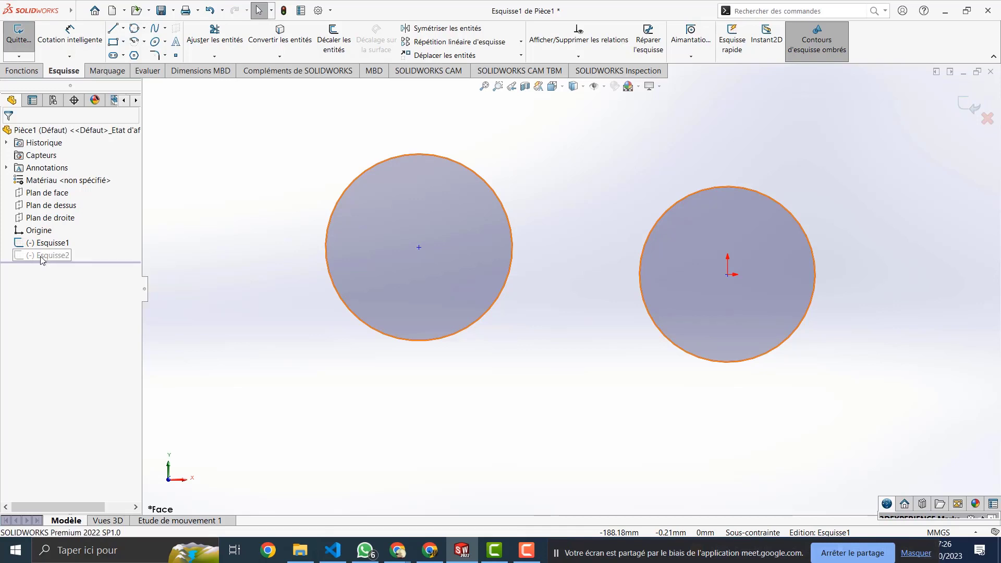
pyautogui.click(989, 120)
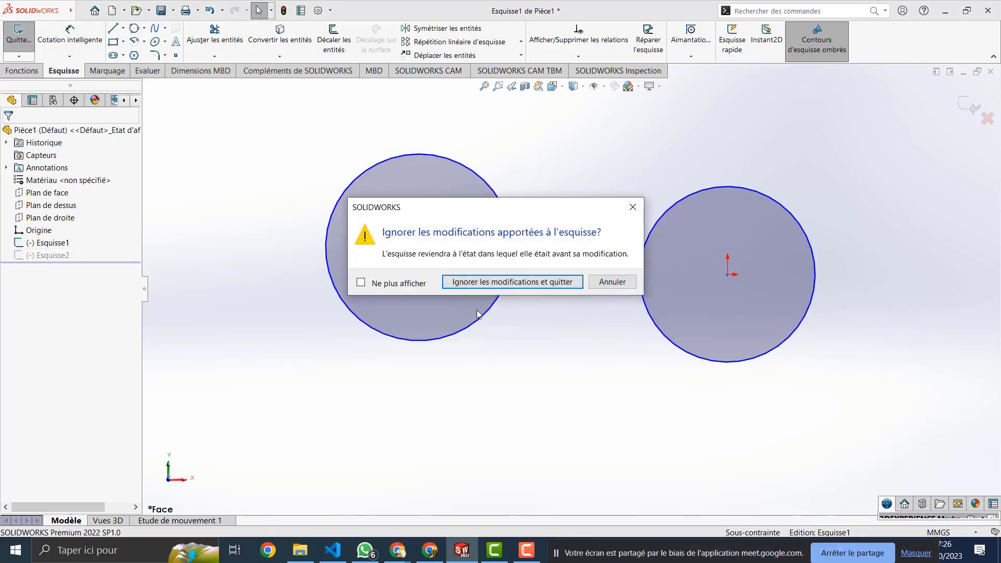
pyautogui.click(607, 283)
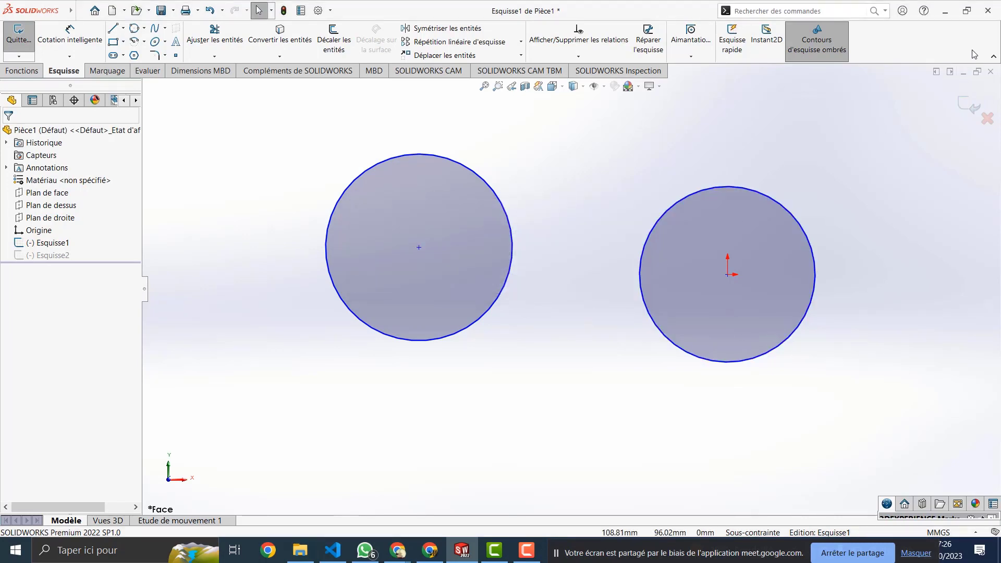
pyautogui.click(967, 105)
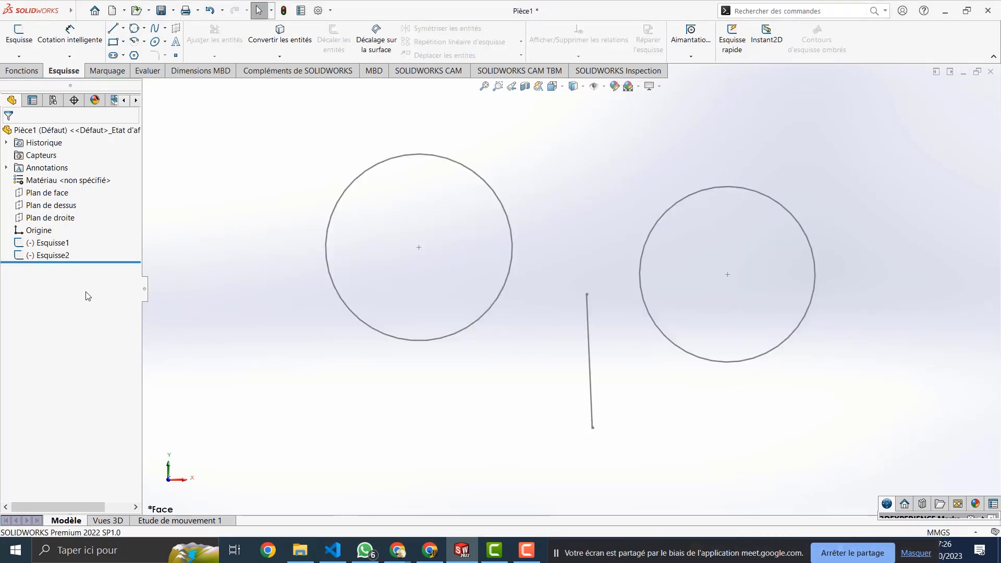
# Step: Delete Esquisse2 from the FeatureManager tree, confirming with Oui
pyautogui.click(53, 256)
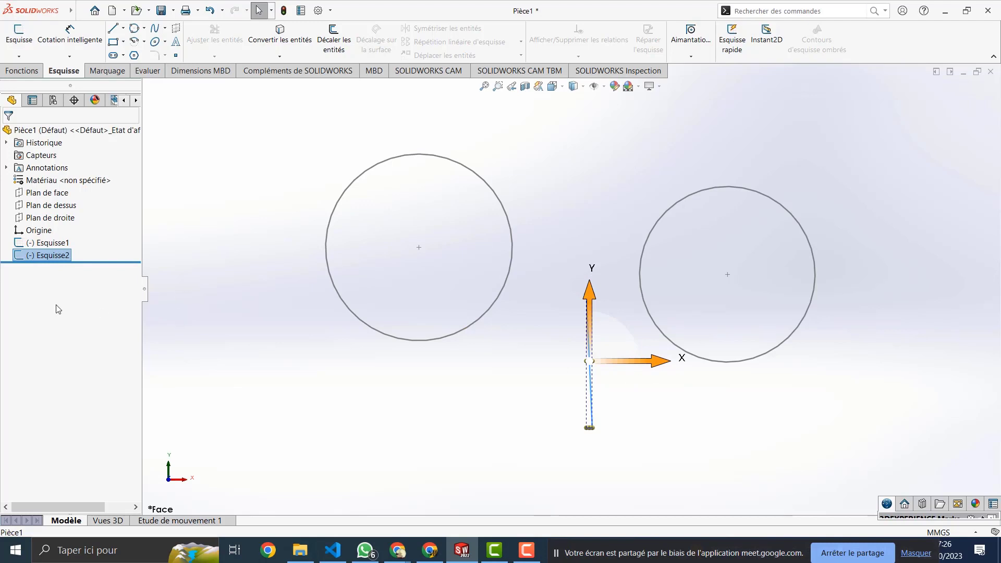
pyautogui.rightClick(48, 255)
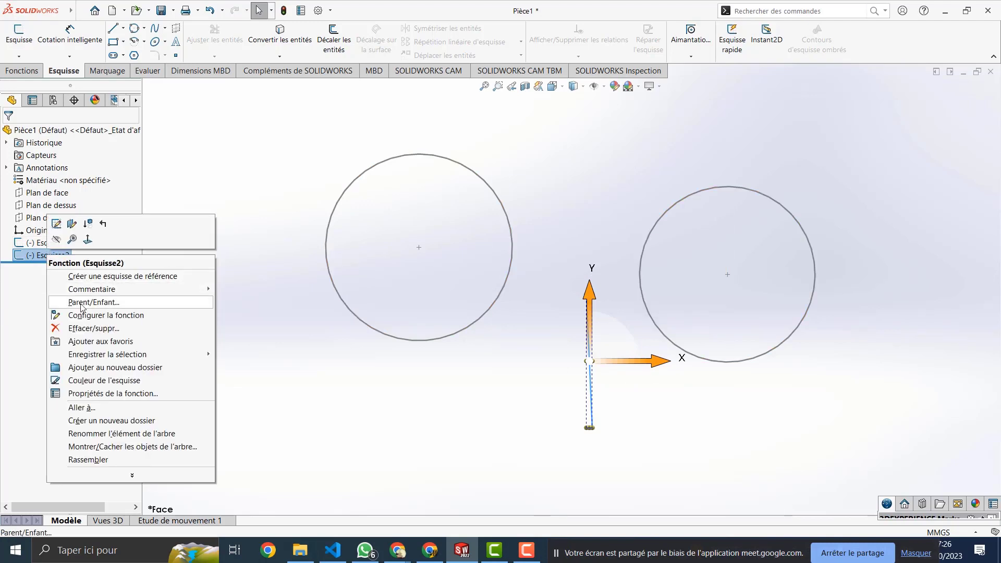
pyautogui.click(90, 328)
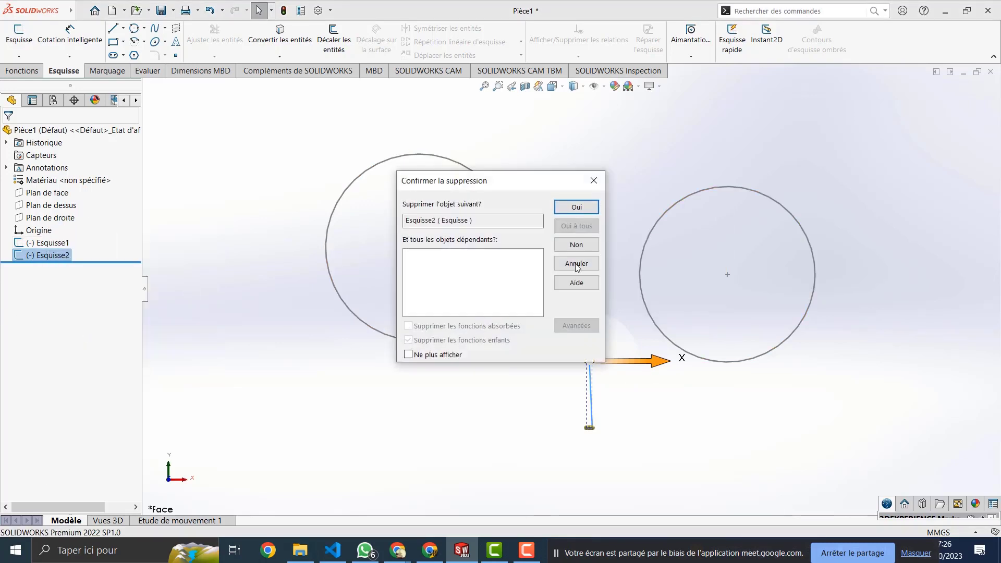
pyautogui.click(577, 207)
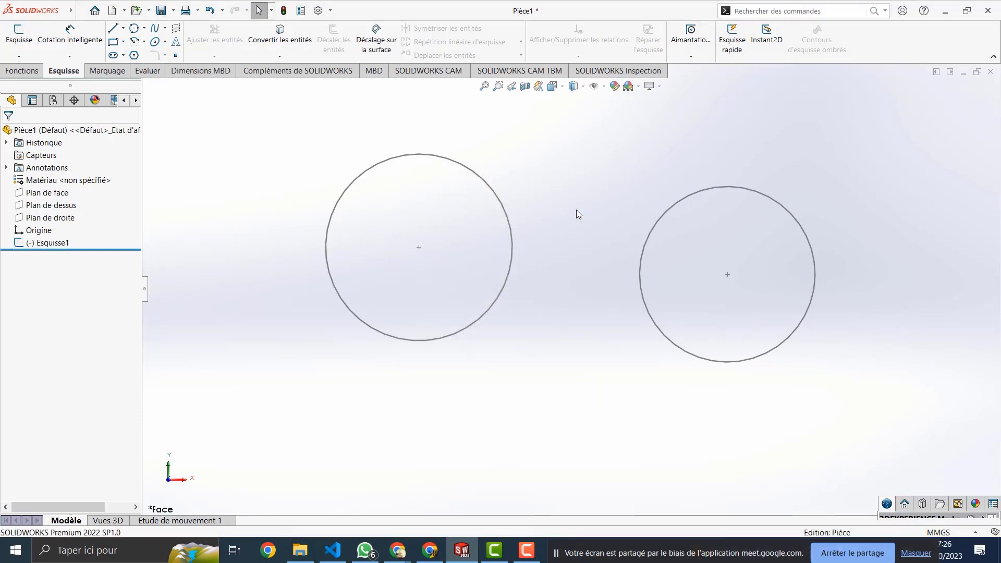
# Step: Reopen Esquisse1 for editing from the right circle
pyautogui.click(724, 187)
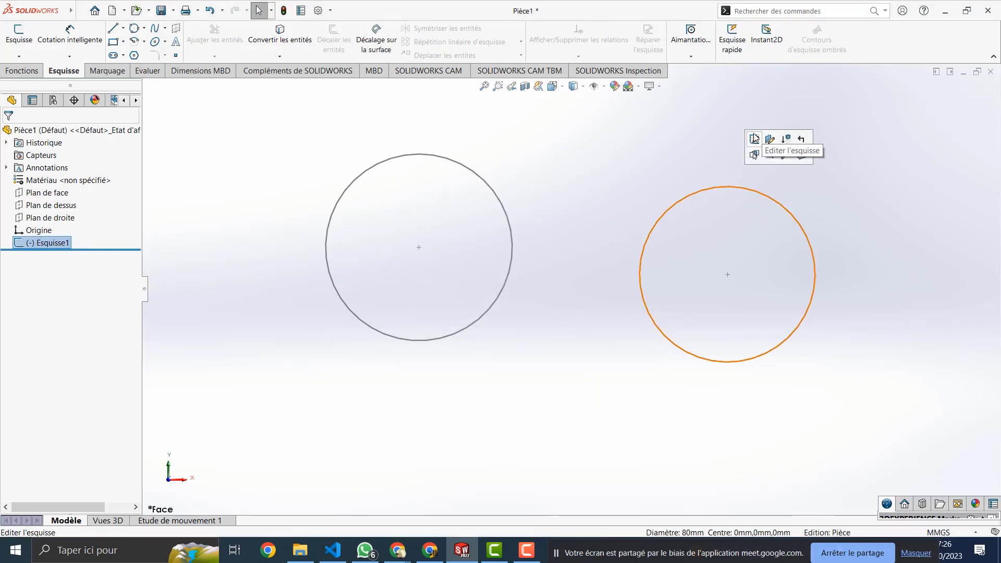
pyautogui.rightClick(736, 187)
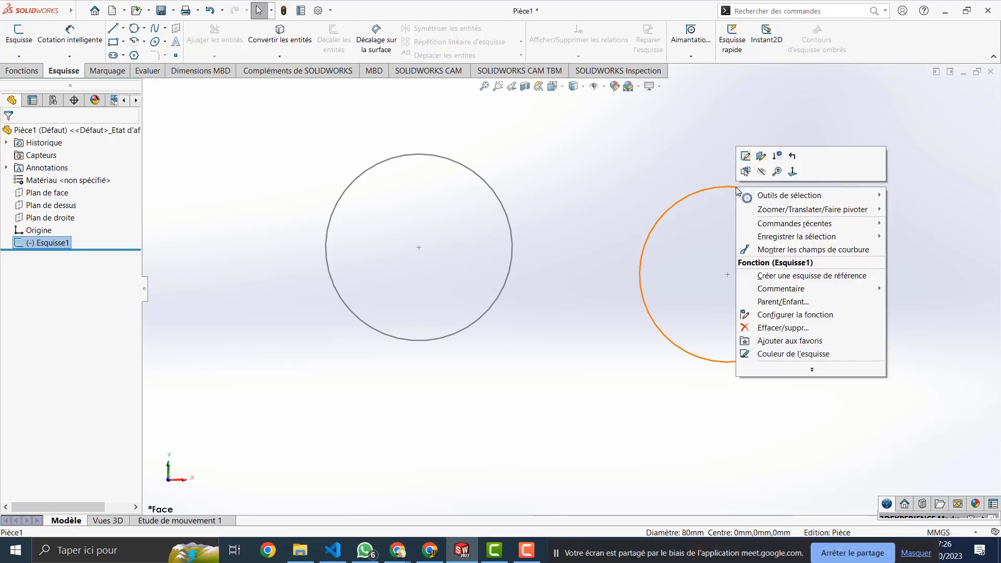
pyautogui.click(745, 156)
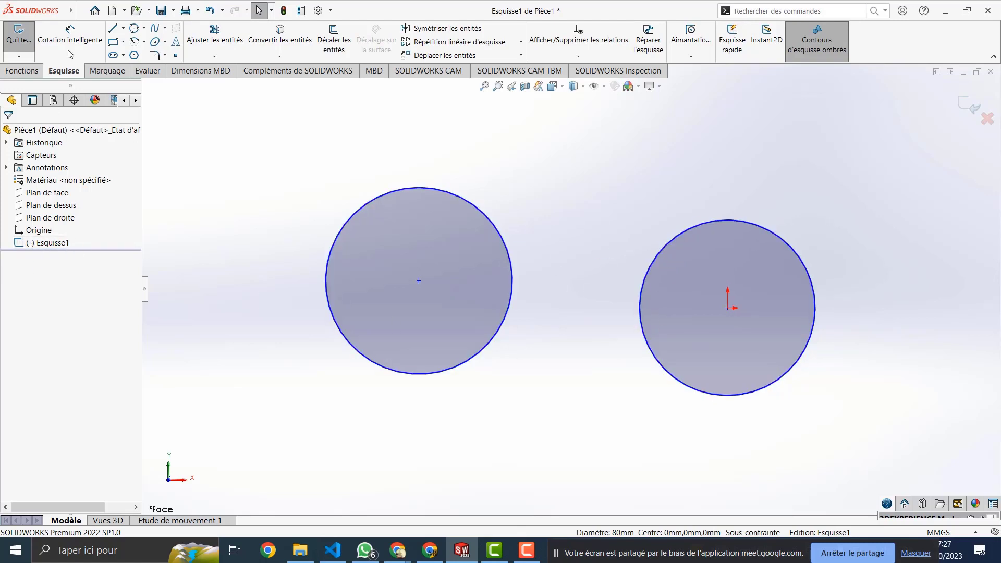
# Step: Draw a vertical line of about 65 mm below the gap between the circles
pyautogui.moveTo(70, 11)
pyautogui.click(117, 12)
pyautogui.click(117, 11)
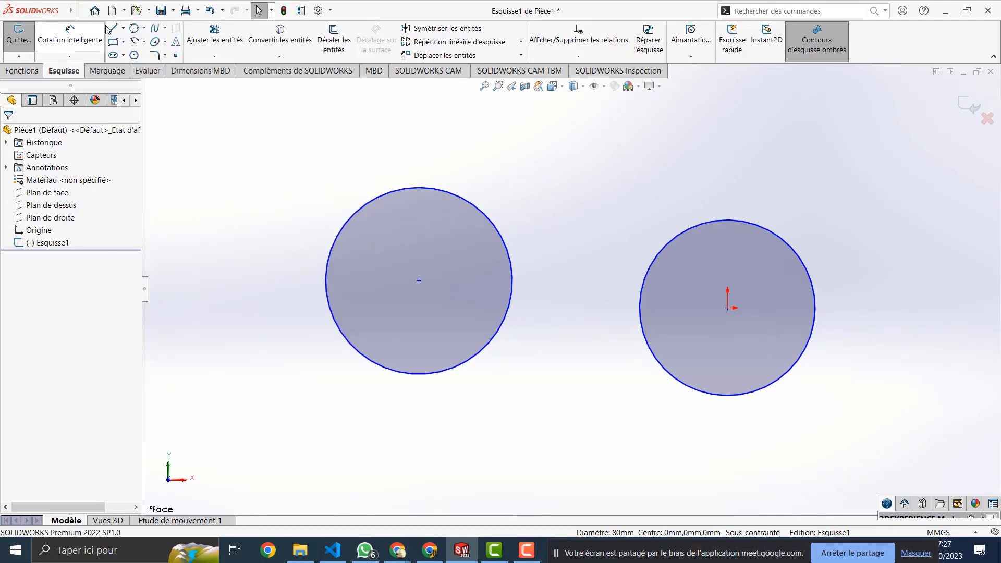
pyautogui.click(113, 28)
pyautogui.click(579, 353)
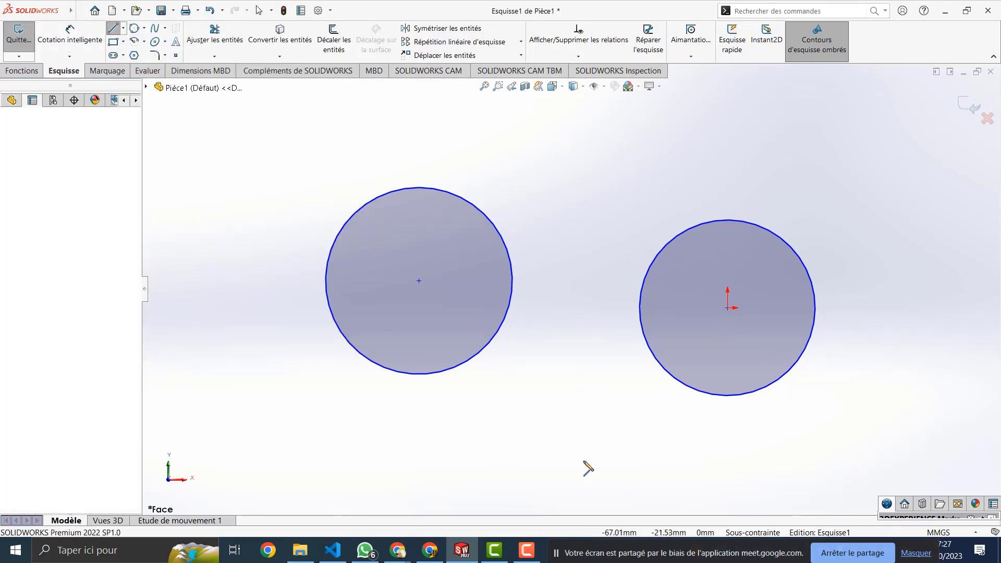
pyautogui.click(580, 495)
pyautogui.press('Escape')
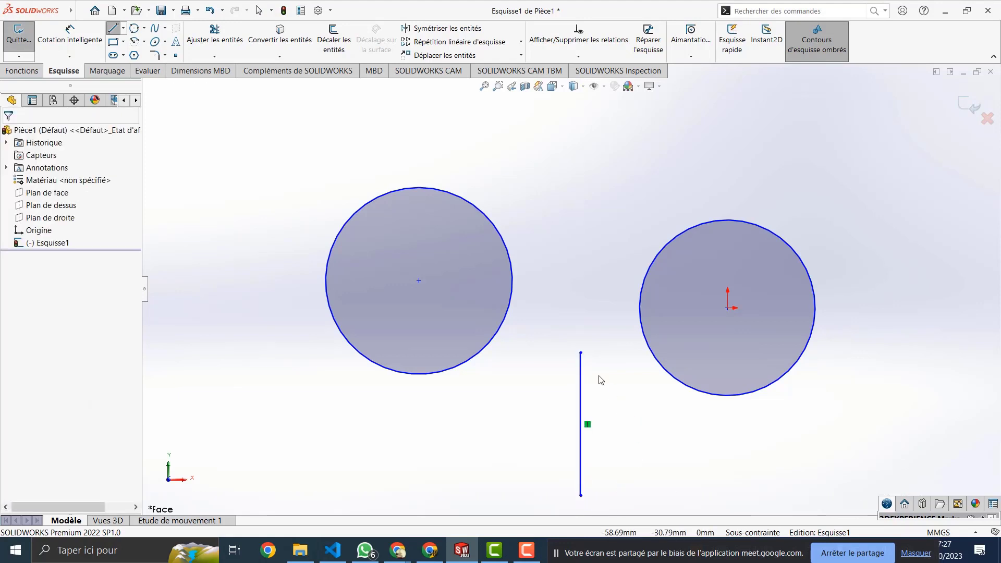
pyautogui.click(640, 306)
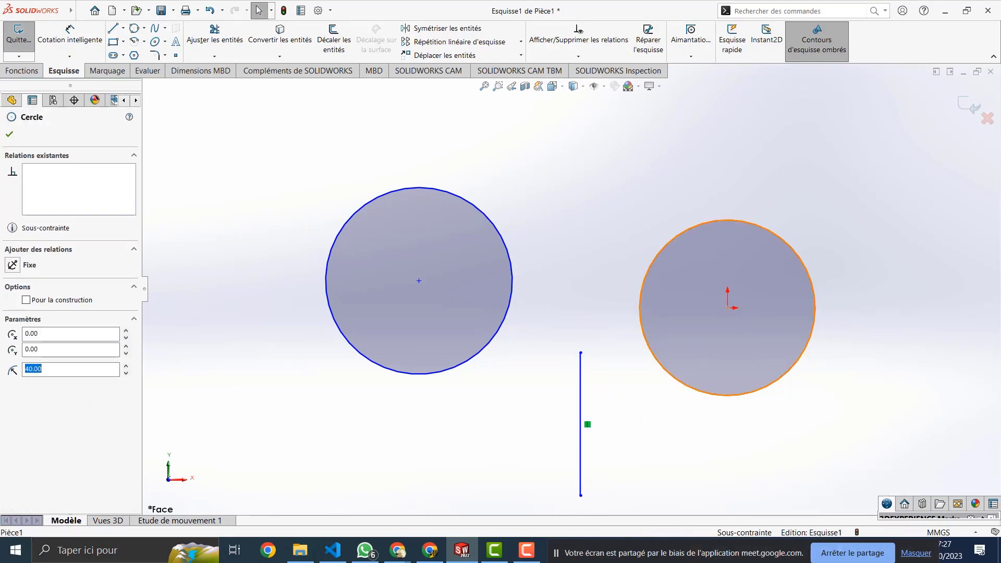
# Step: Make the line's top end coincident with the right circle, then undo it
pyautogui.keyDown('ctrl'); pyautogui.click(580, 353); pyautogui.keyUp('ctrl')
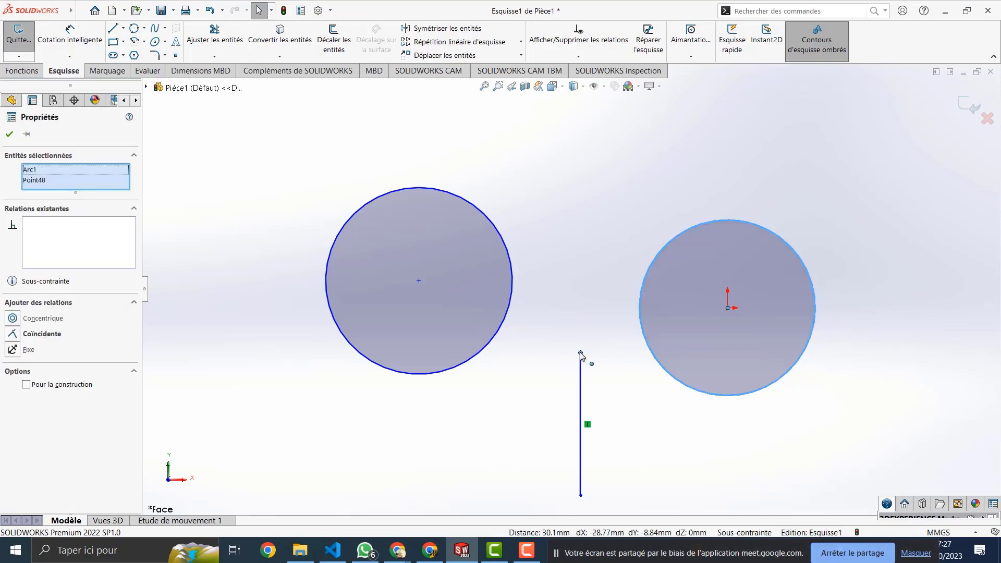
pyautogui.click(41, 334)
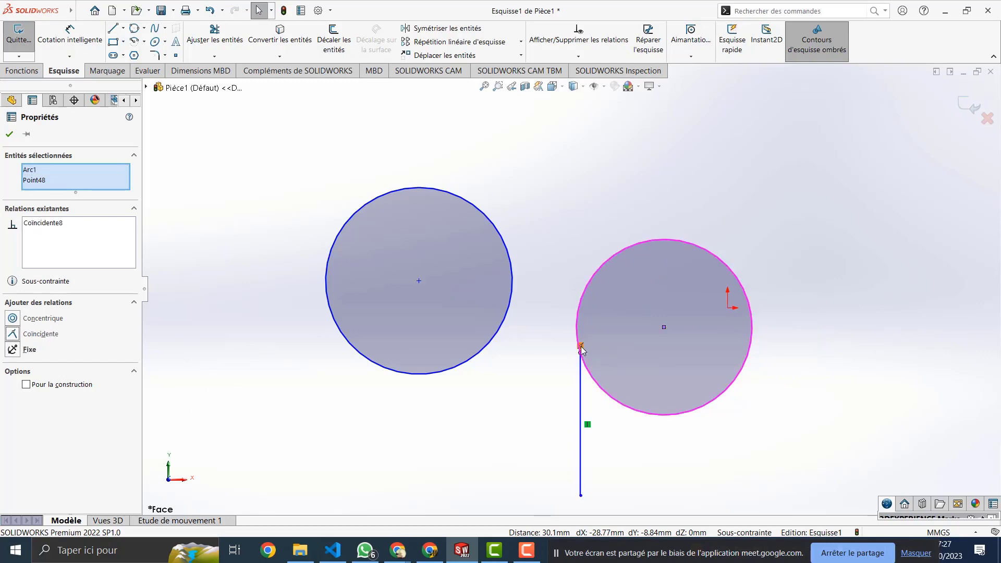
pyautogui.scroll(3, 583, 350)
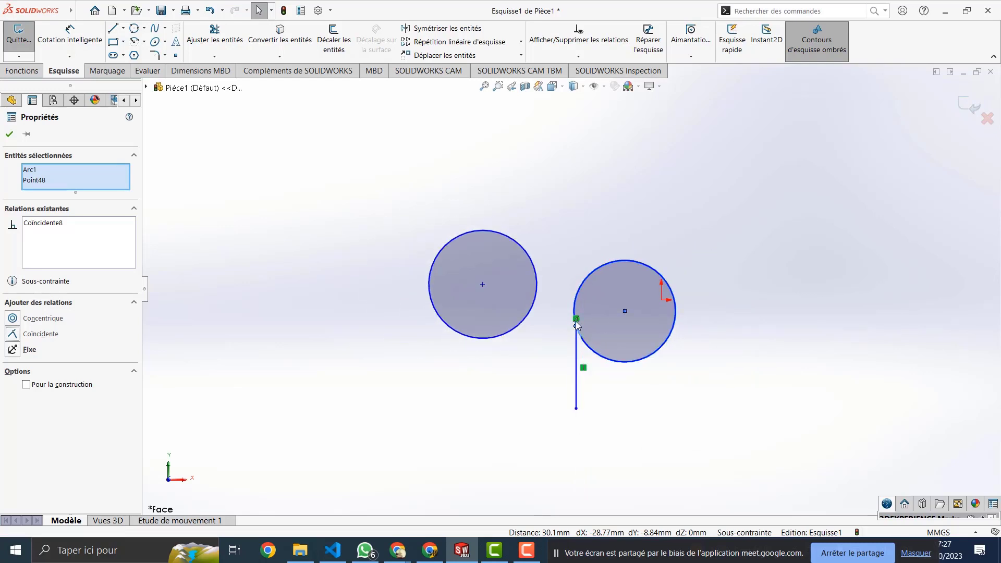
pyautogui.scroll(-4, 576, 326)
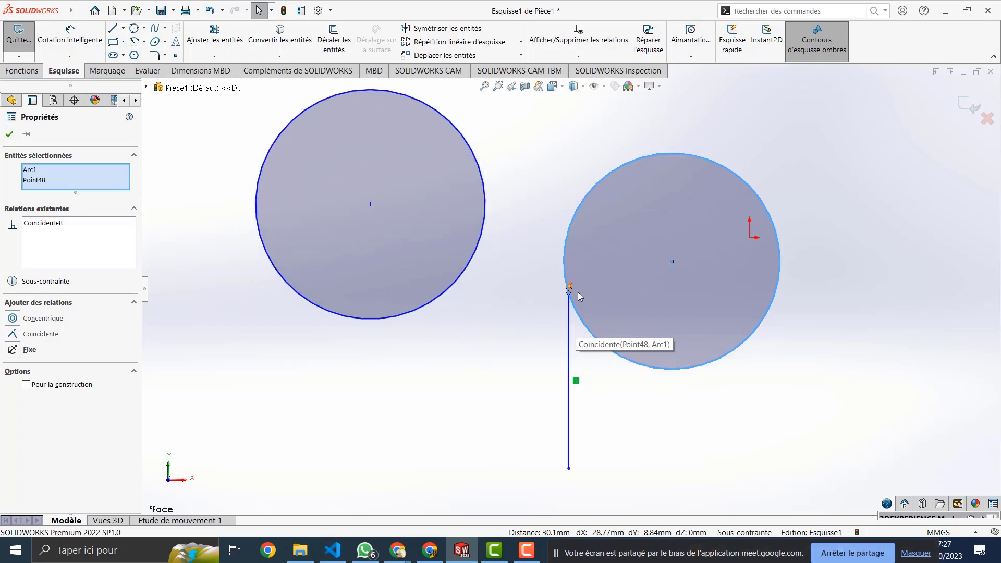
pyautogui.scroll(-4, 578, 295)
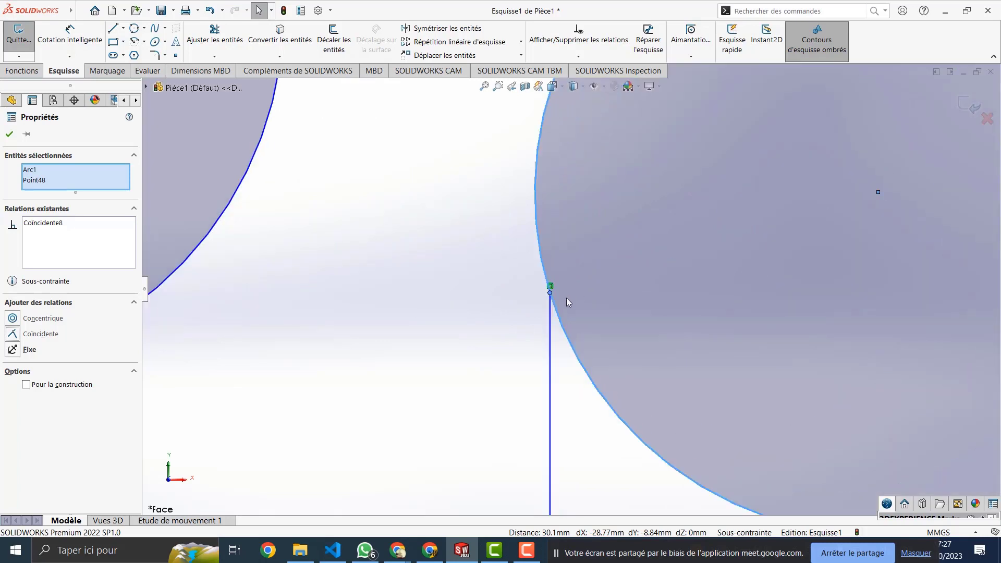
pyautogui.scroll(4, 566, 298)
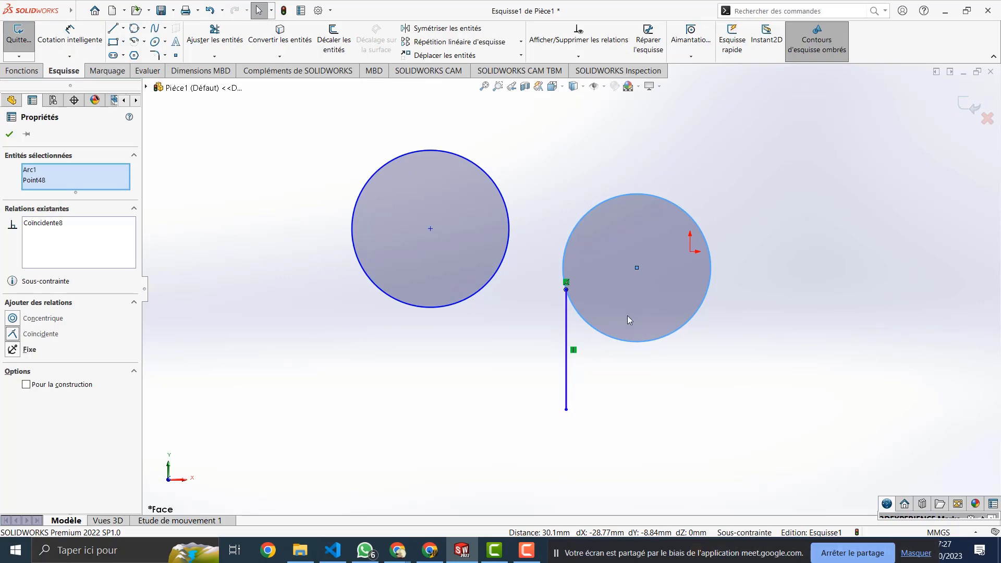
pyautogui.hotkey('ctrl', 'z')
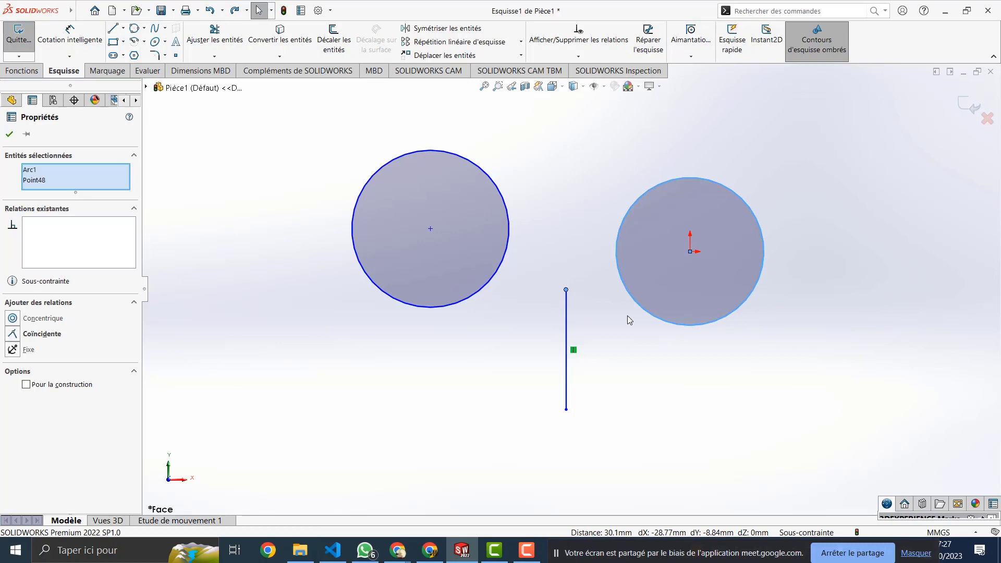
# Step: Reapply Coïncidente between the line's top endpoint and the right circle, undo it again, and clear the selection
pyautogui.click(593, 210)
pyautogui.click(566, 289)
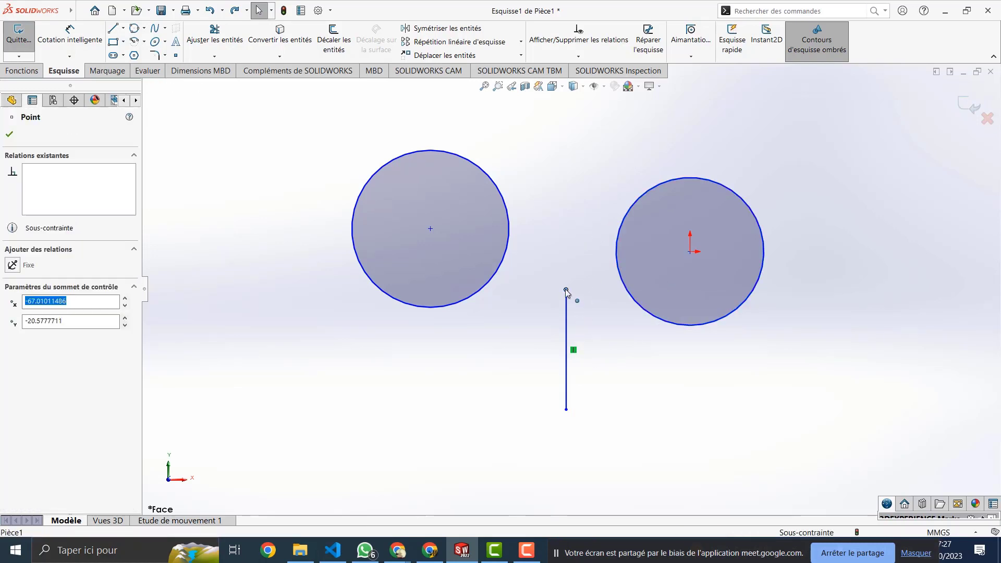
pyautogui.keyDown('ctrl'); pyautogui.click(614, 257); pyautogui.keyUp('ctrl')
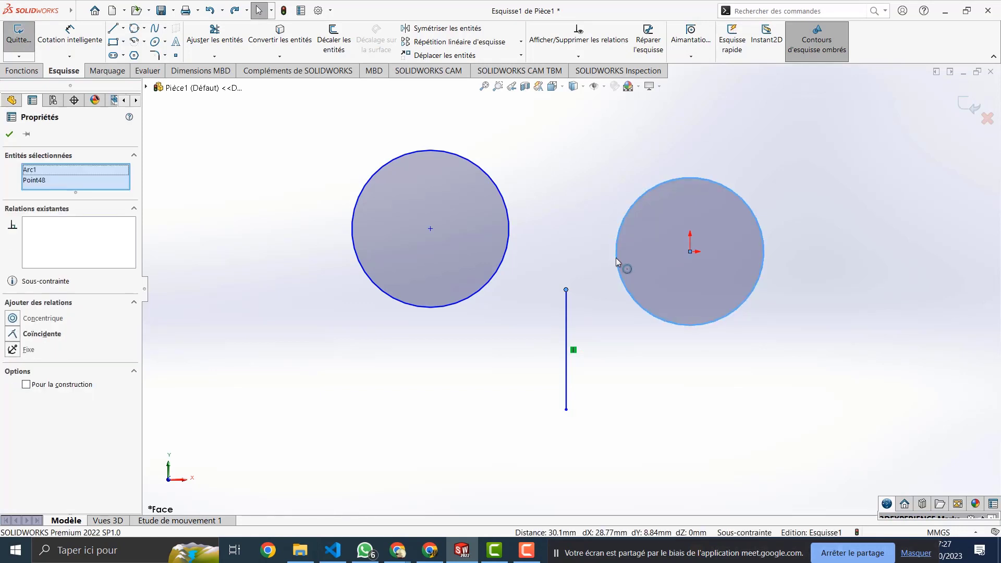
pyautogui.click(44, 334)
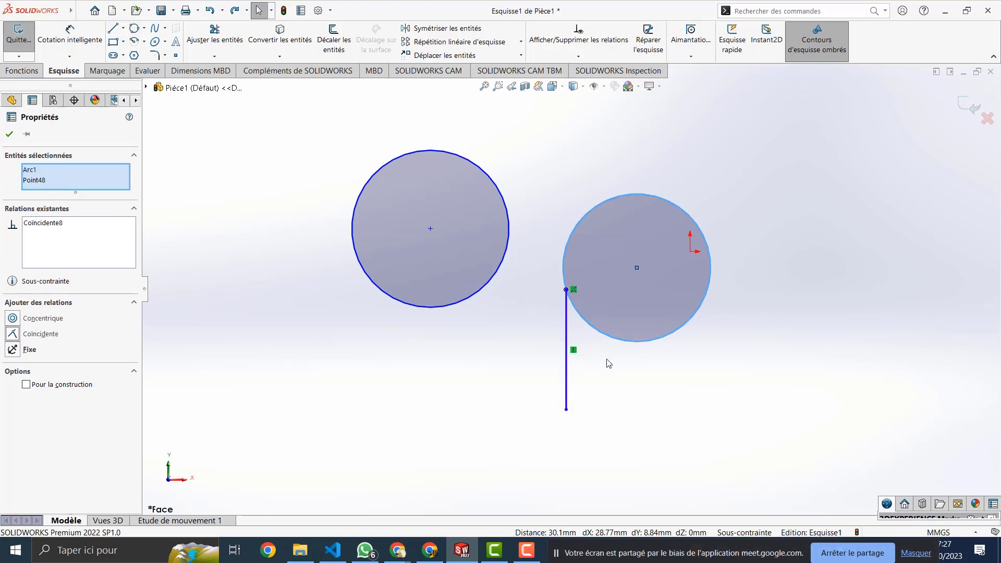
pyautogui.hotkey('ctrl', 'z')
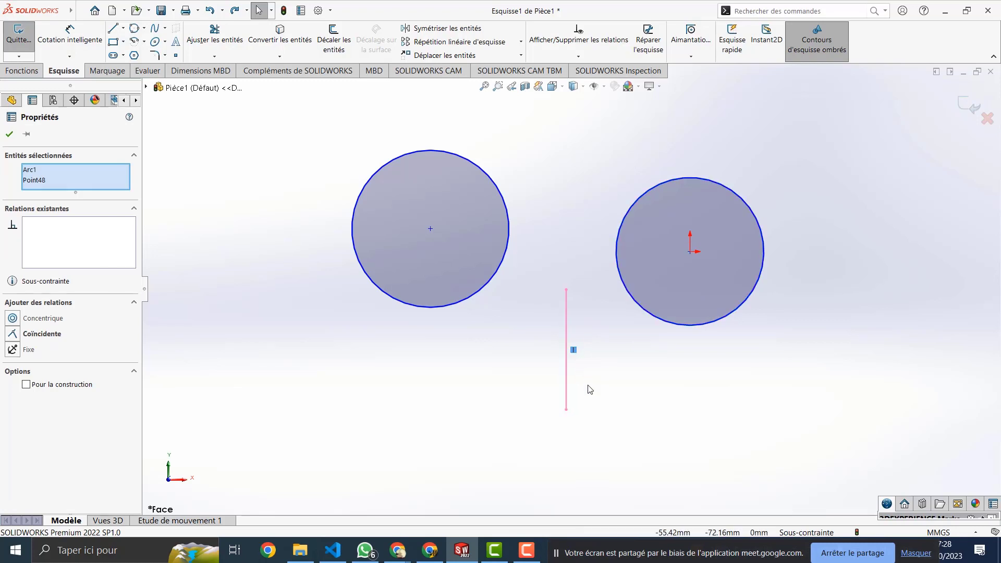
pyautogui.press('Escape')
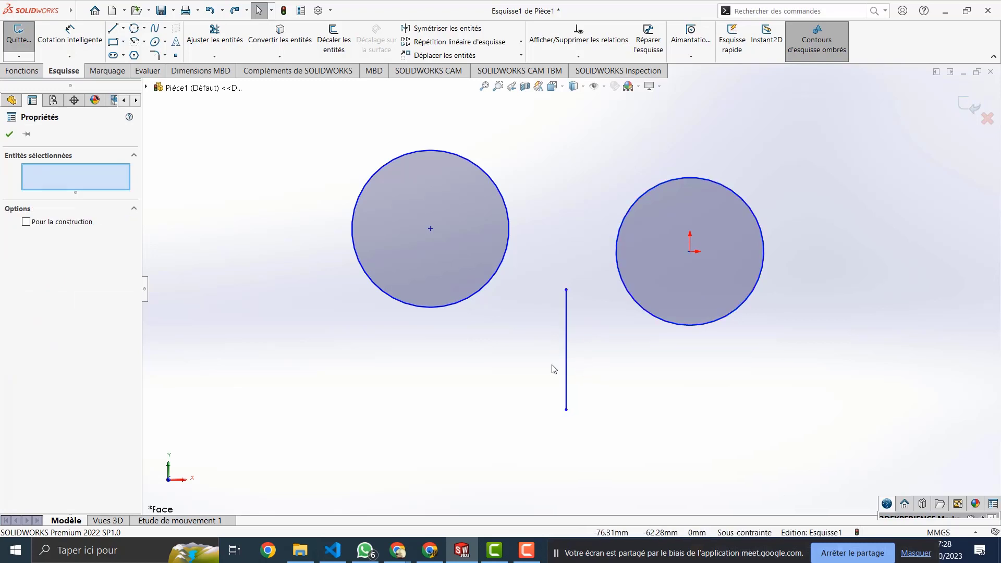
pyautogui.click(631, 295)
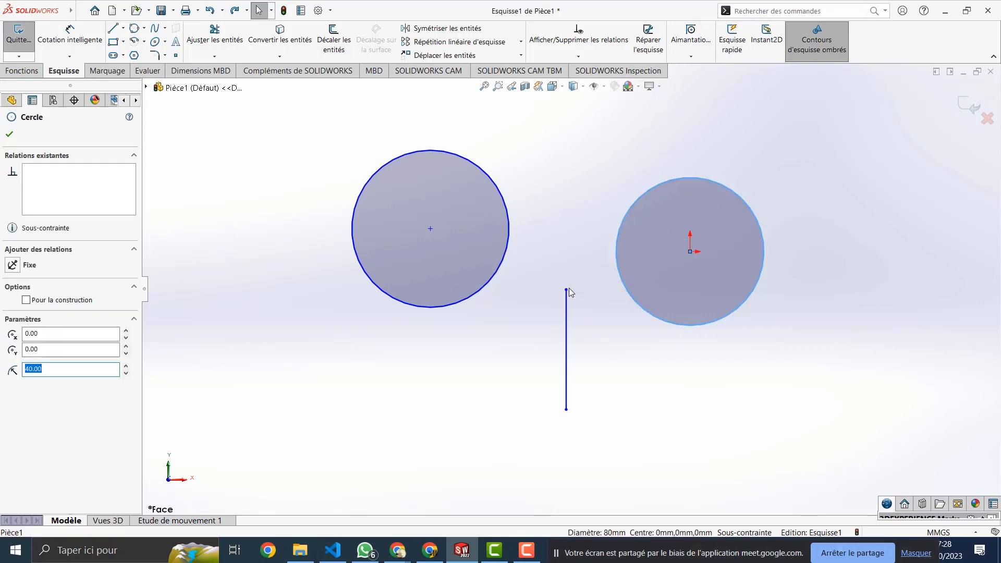
pyautogui.keyDown('ctrl'); pyautogui.click(566, 291); pyautogui.keyUp('ctrl')
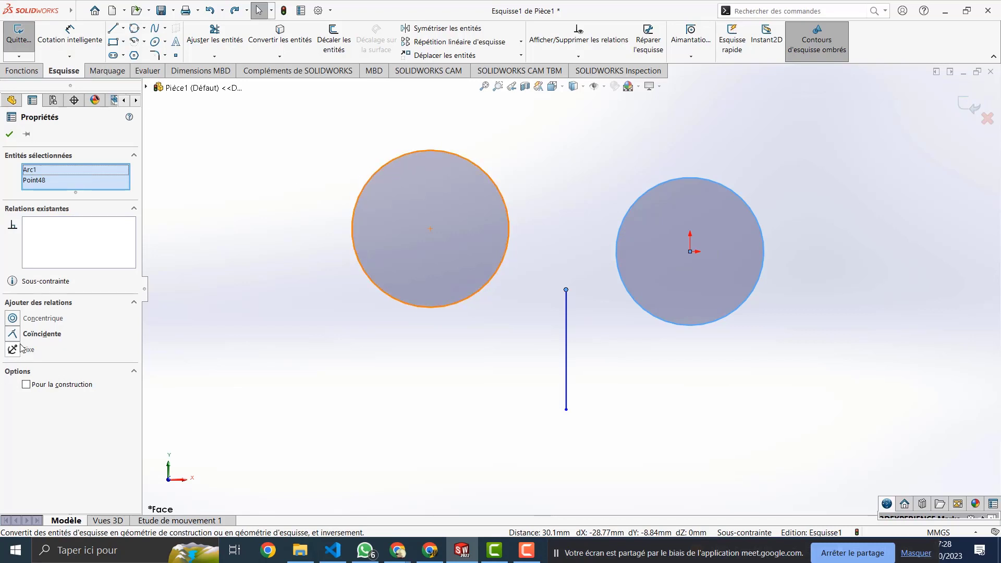
pyautogui.click(42, 334)
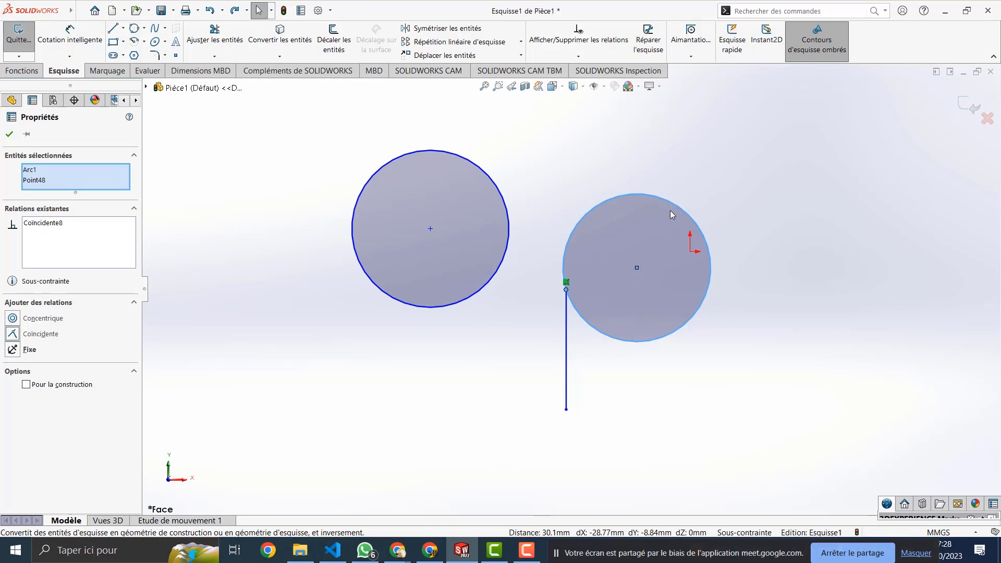
pyautogui.hotkey('ctrl', 'z')
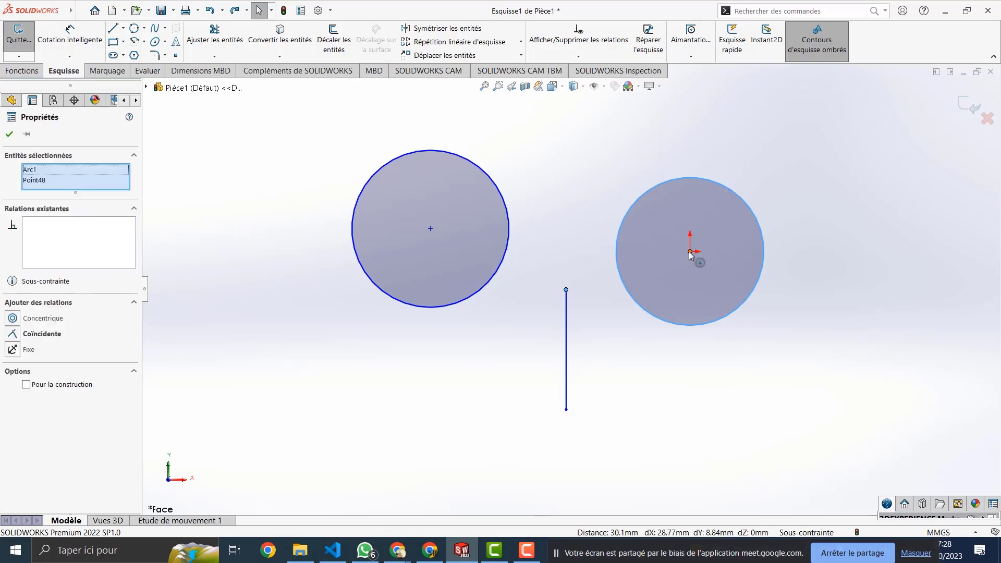
pyautogui.click(755, 218)
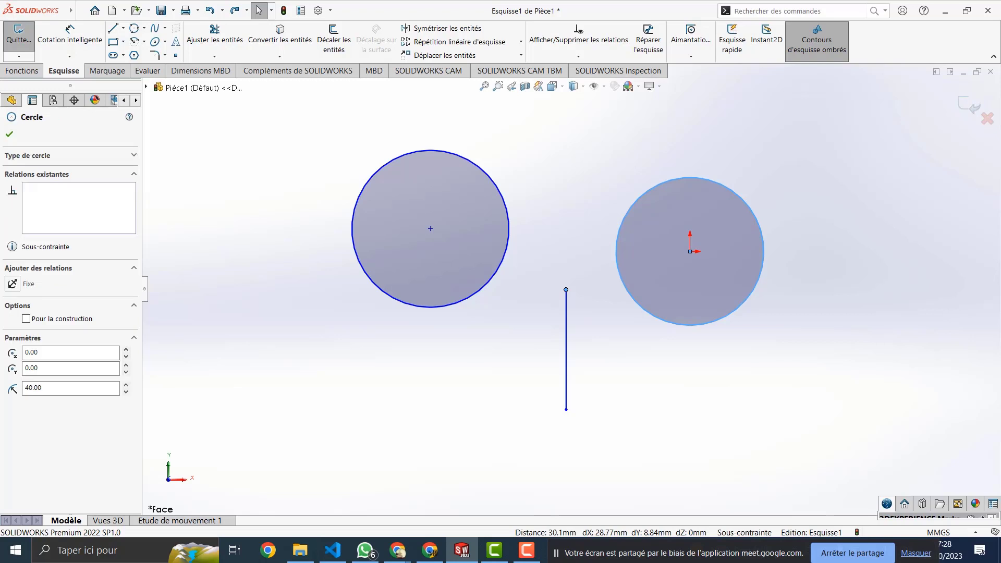
pyautogui.click(690, 252)
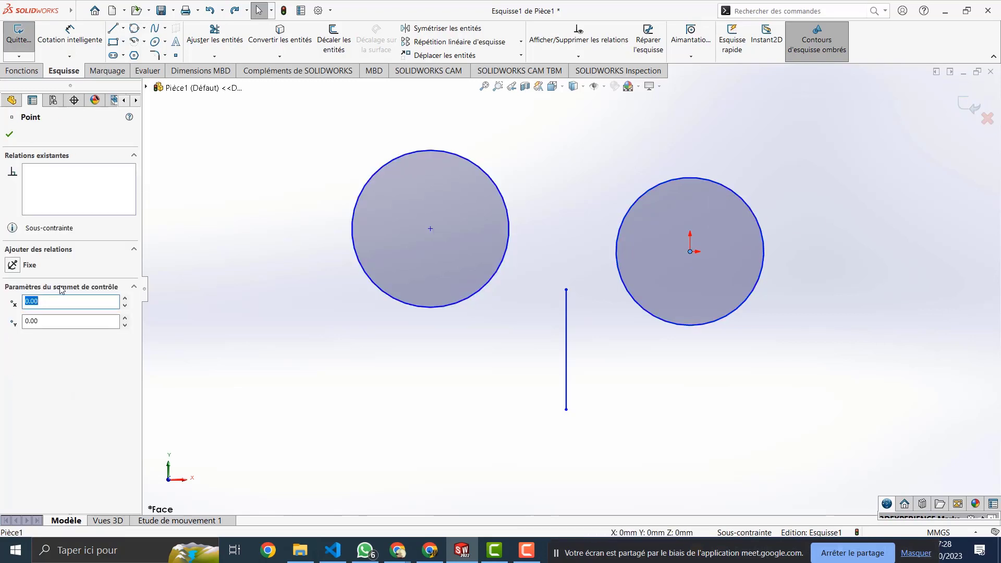
pyautogui.click(25, 266)
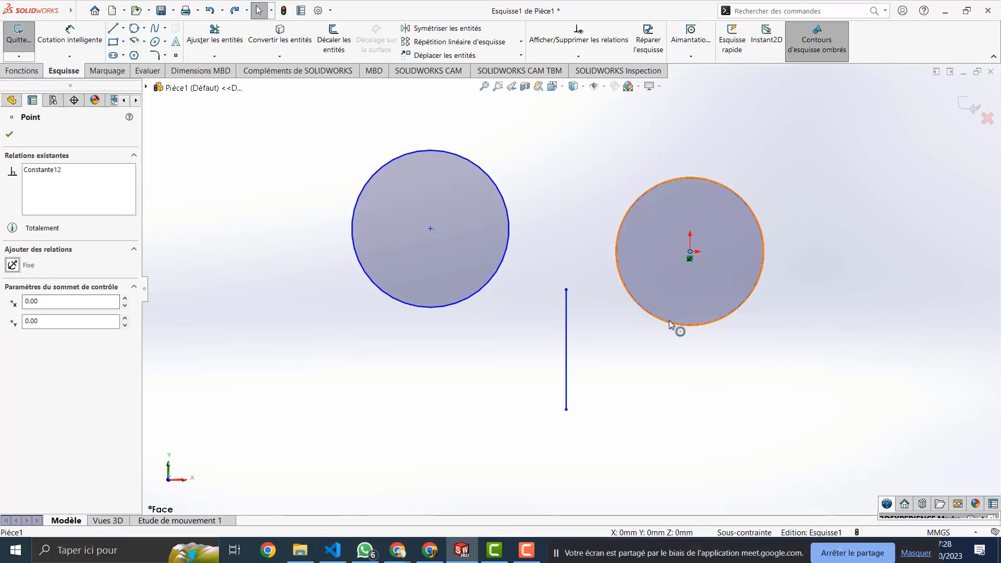
pyautogui.click(619, 273)
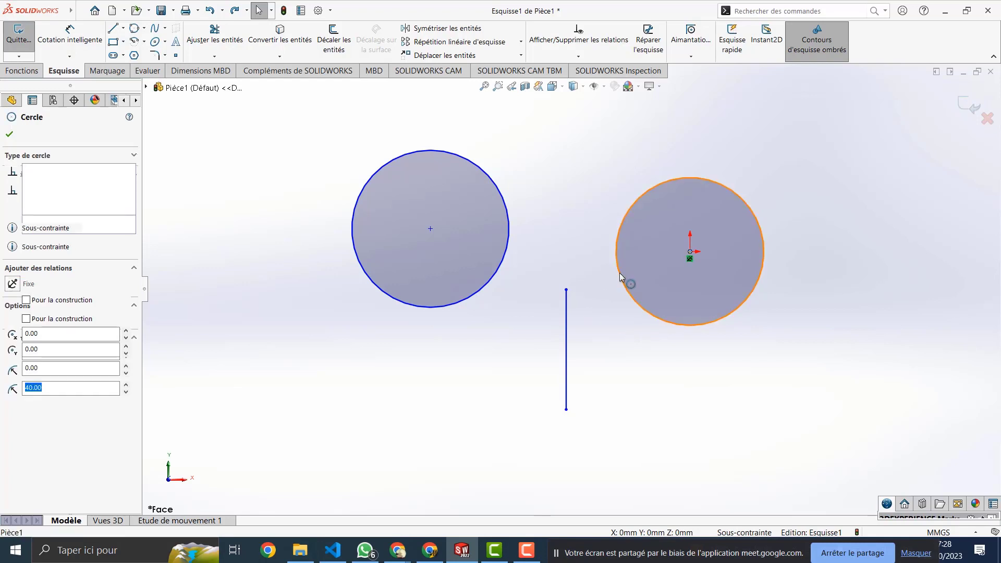
pyautogui.click(566, 290)
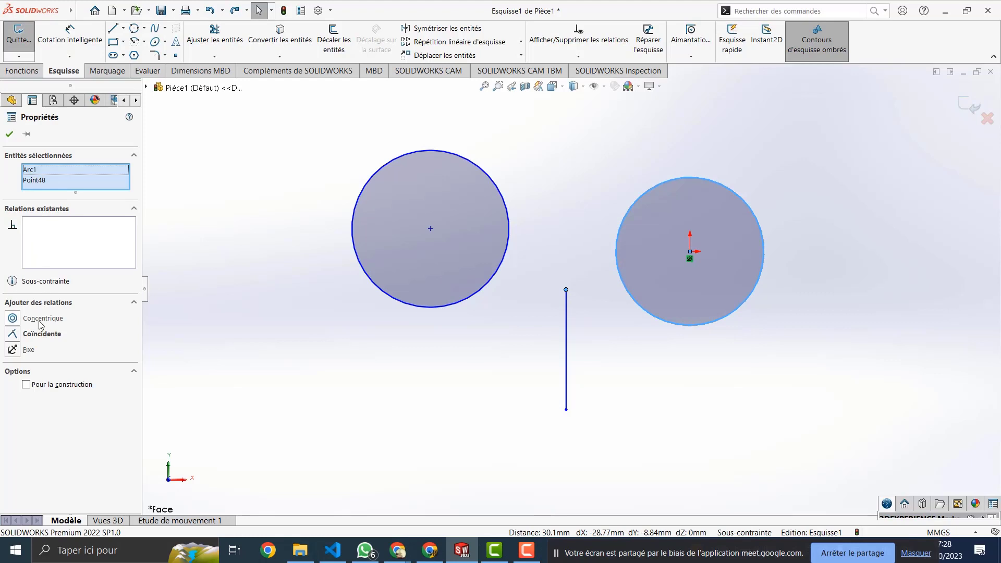
pyautogui.click(50, 337)
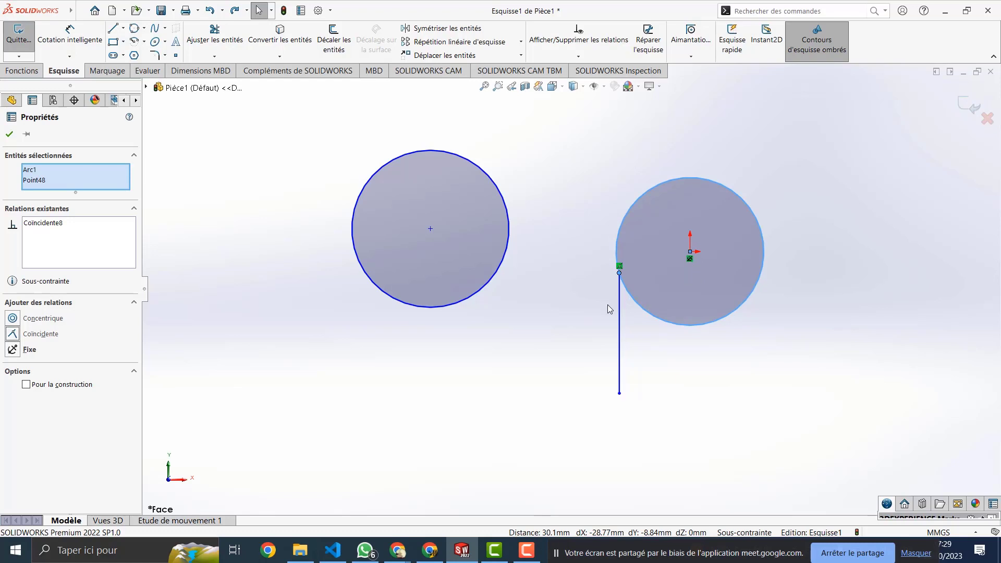
pyautogui.hotkey('ctrl', 'z')
pyautogui.hotkey('ctrl', 'z')
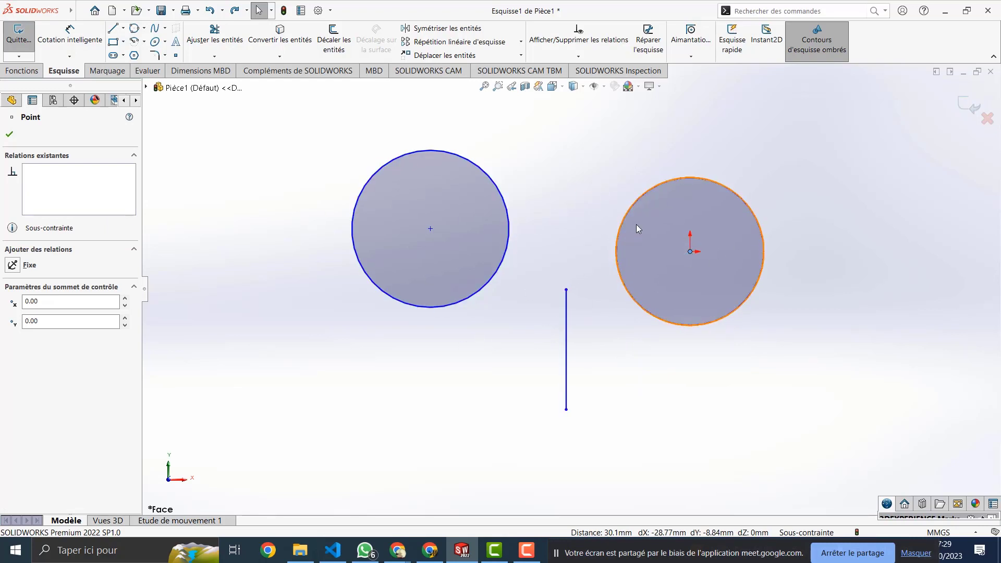
pyautogui.click(623, 218)
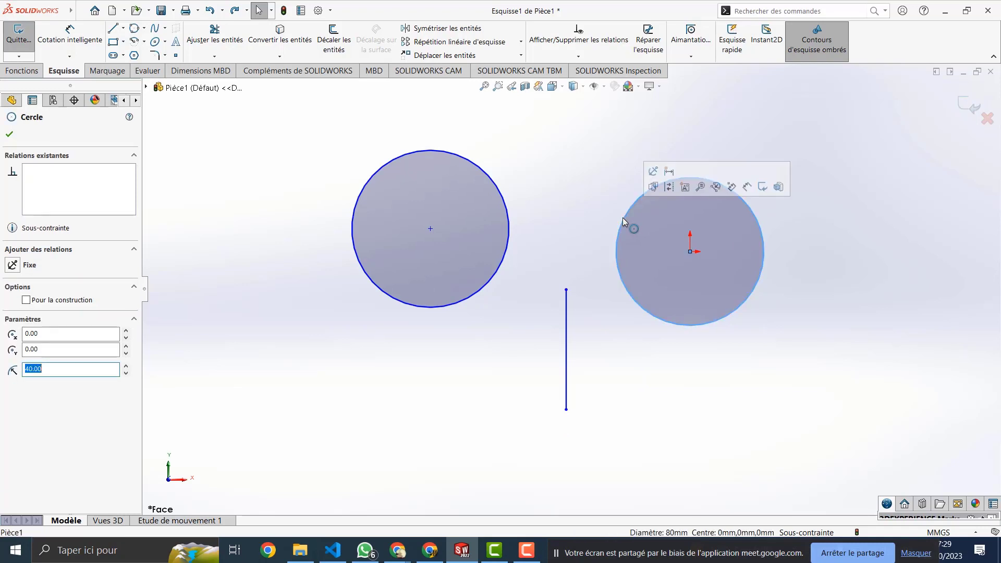
pyautogui.keyDown('ctrl'); pyautogui.click(508, 224); pyautogui.keyUp('ctrl')
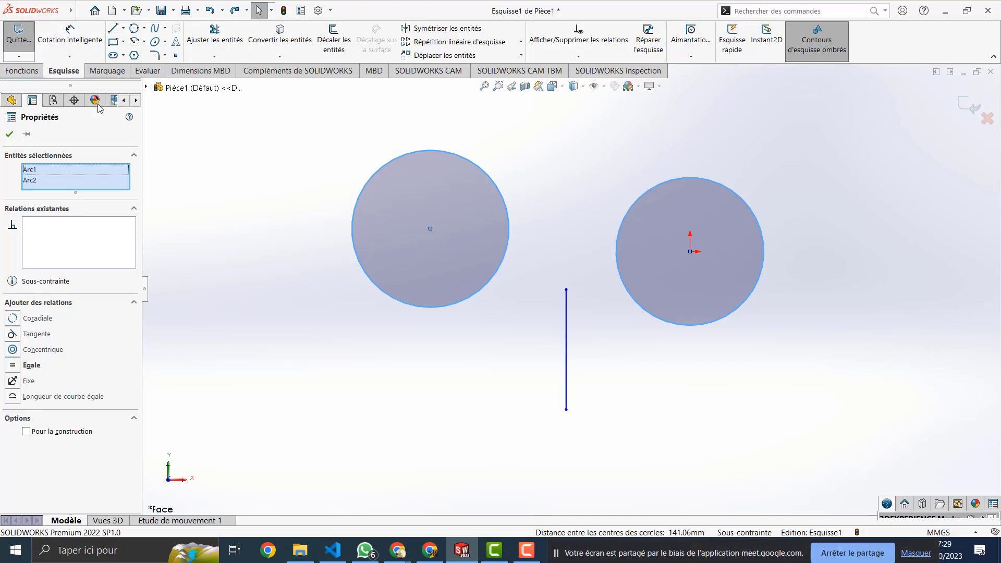
pyautogui.click(32, 366)
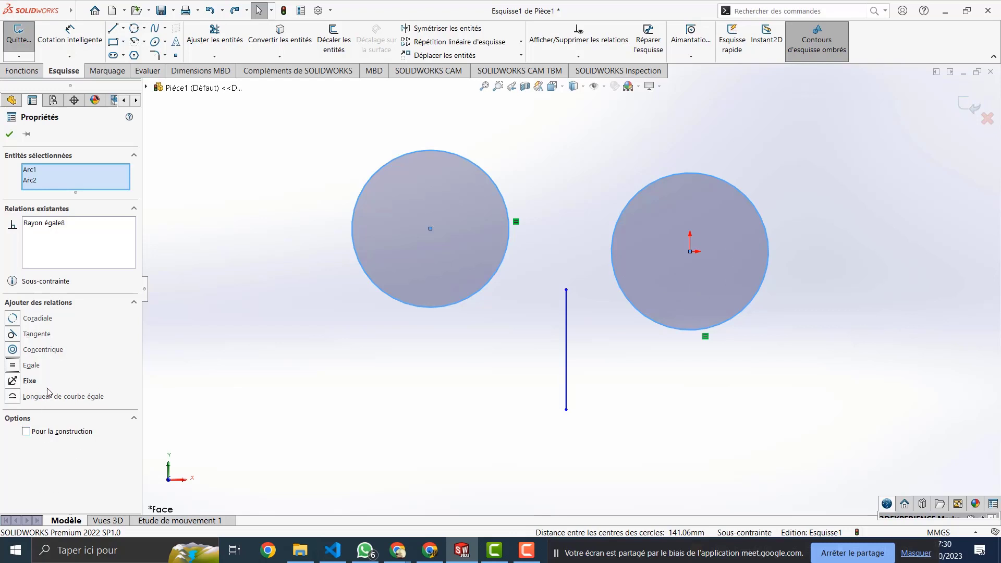
pyautogui.hotkey('ctrl', 'z')
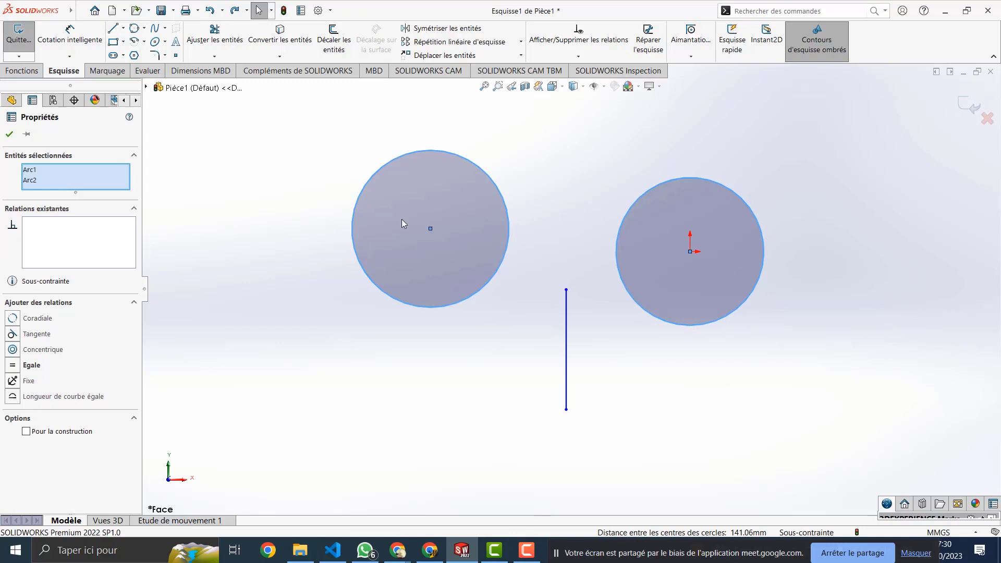
pyautogui.click(35, 336)
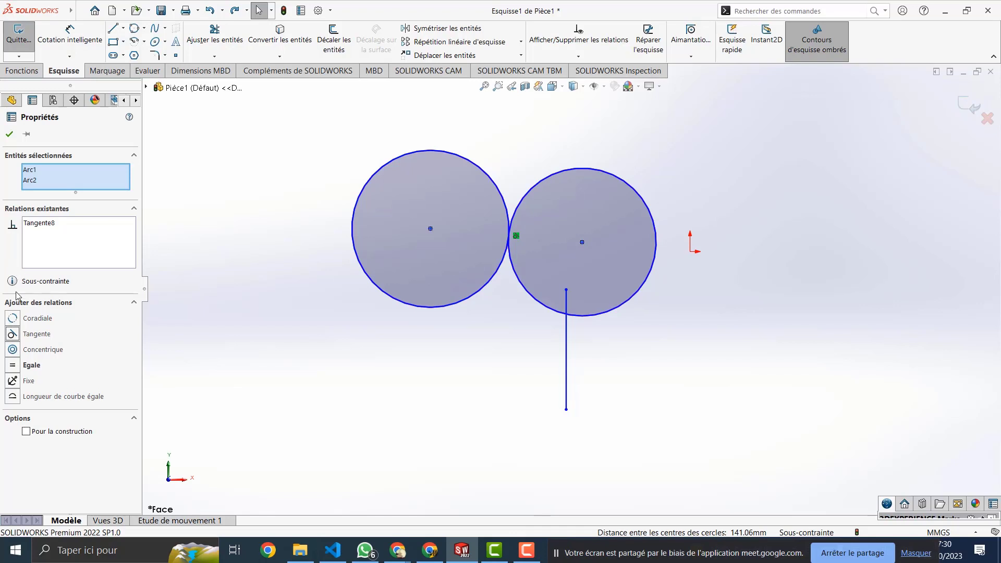
pyautogui.hotkey('ctrl', 'z')
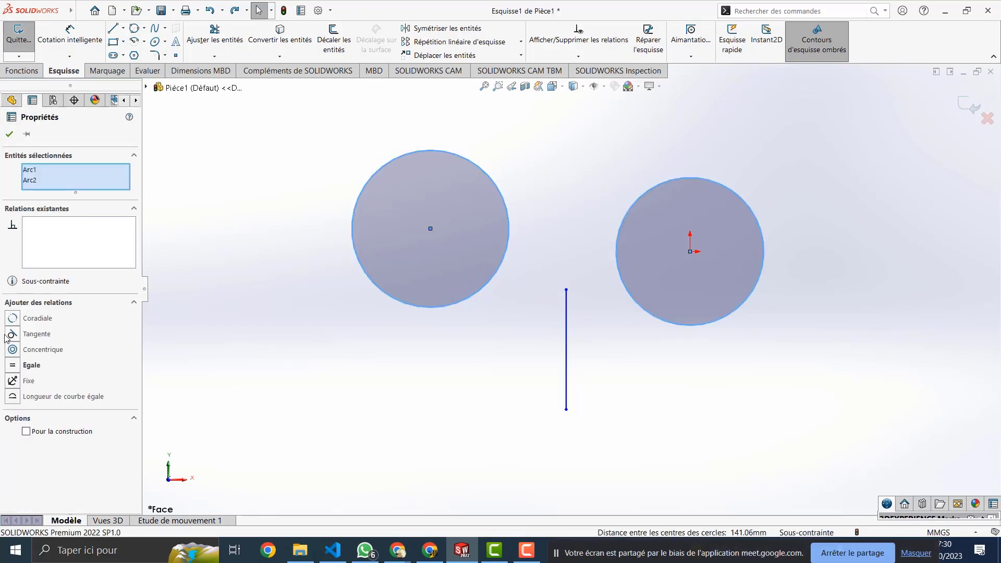
pyautogui.click(44, 349)
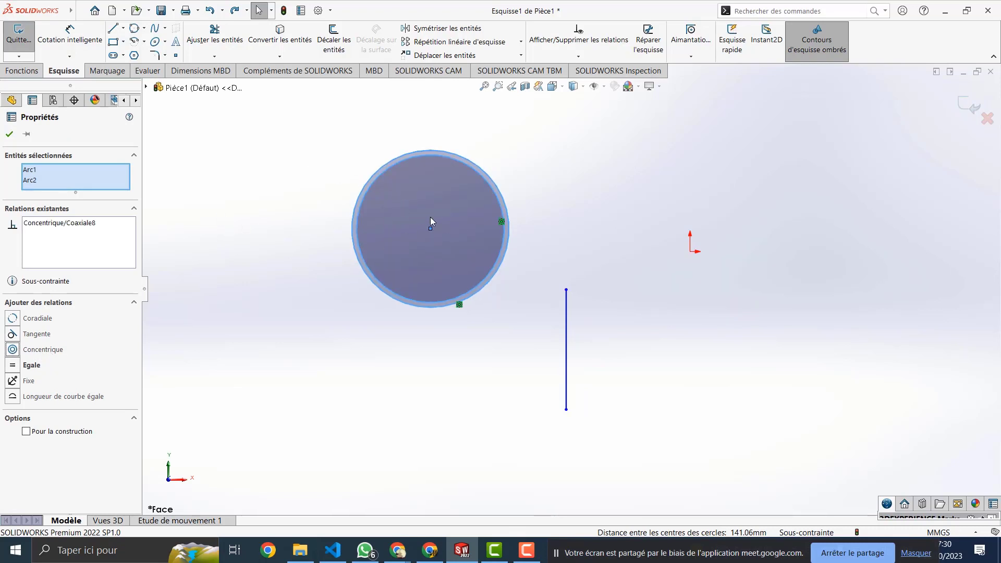
pyautogui.hotkey('ctrl', 'z')
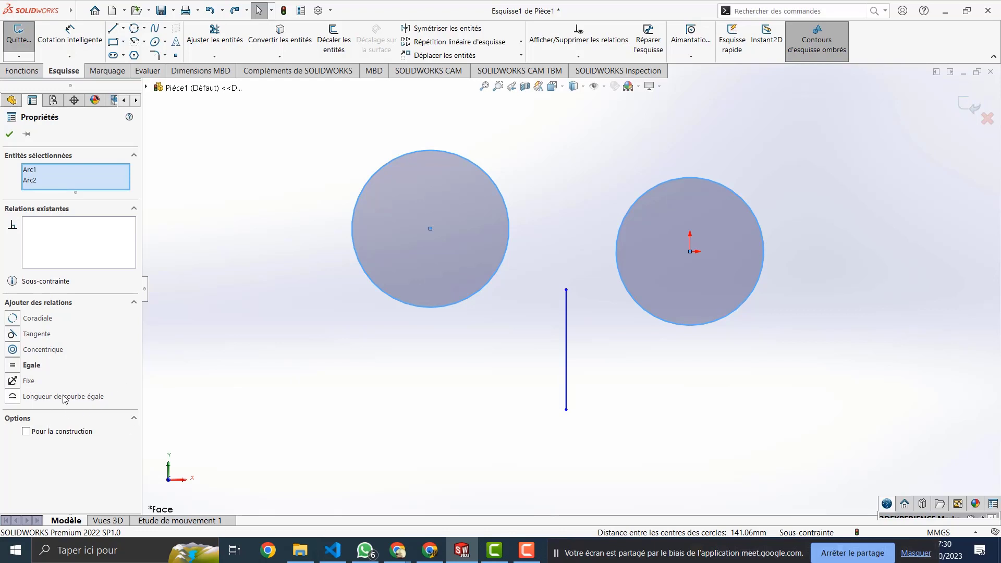
pyautogui.click(33, 319)
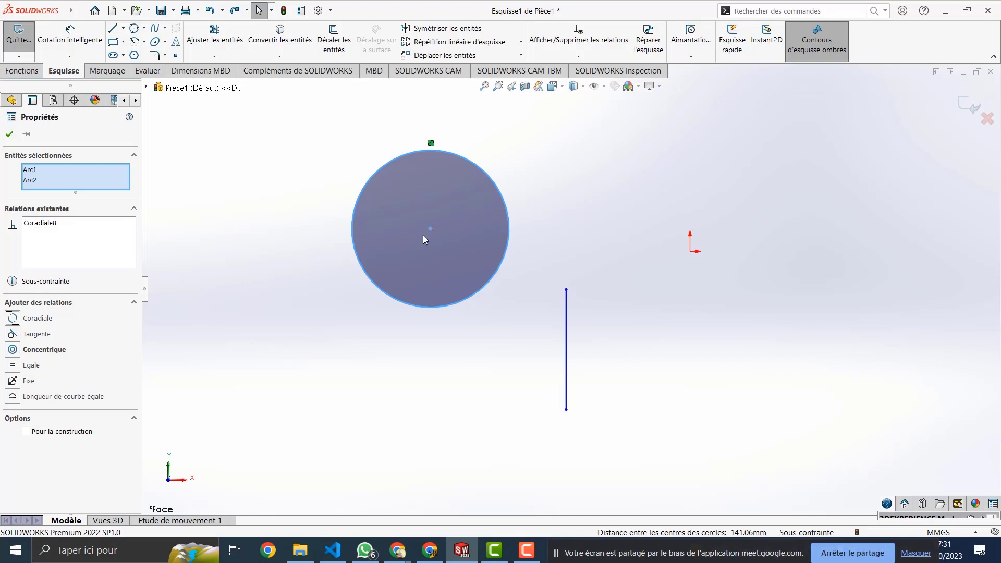
pyautogui.hotkey('ctrl', 'z')
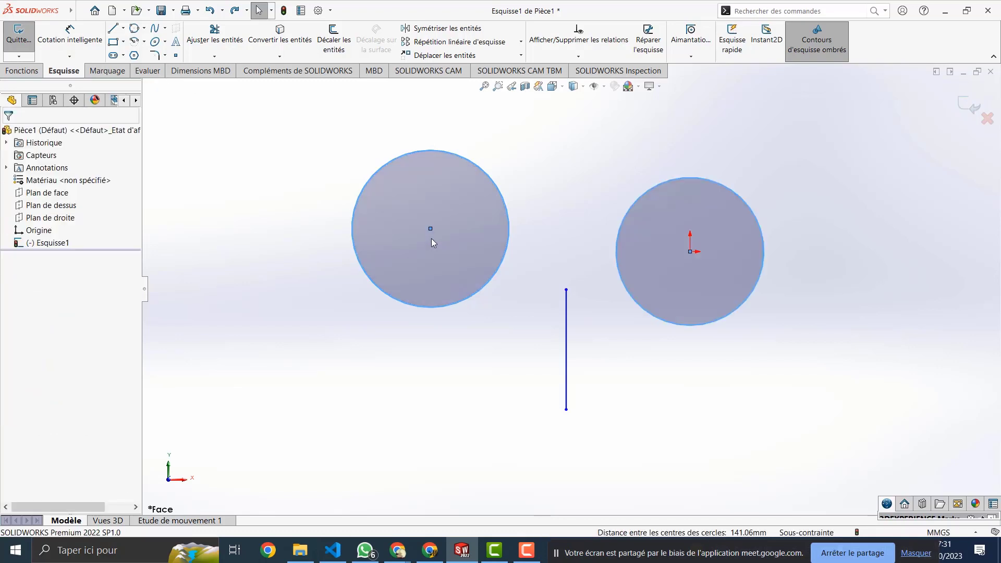
pyautogui.click(593, 289)
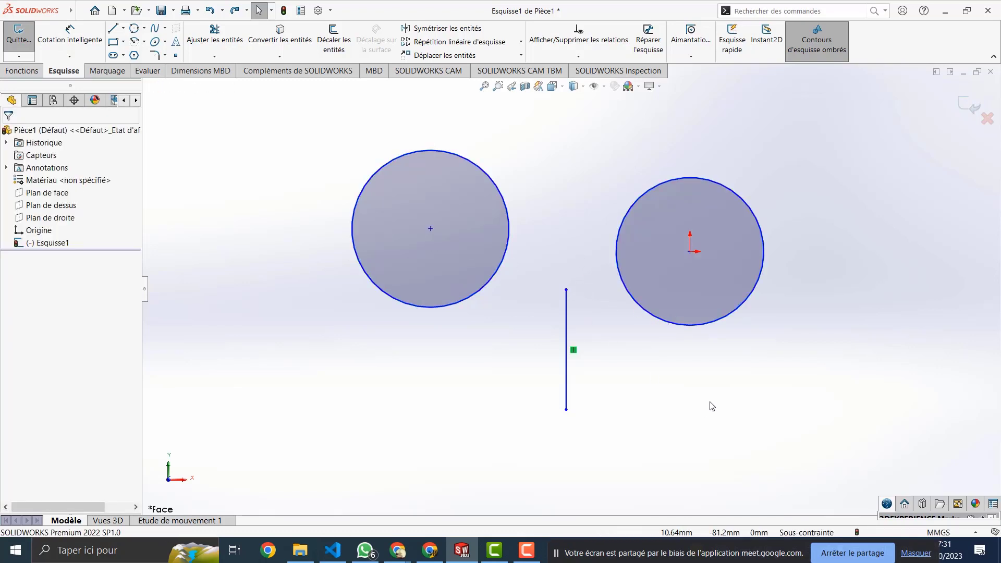
pyautogui.moveTo(770, 164); pyautogui.dragTo(308, 410)
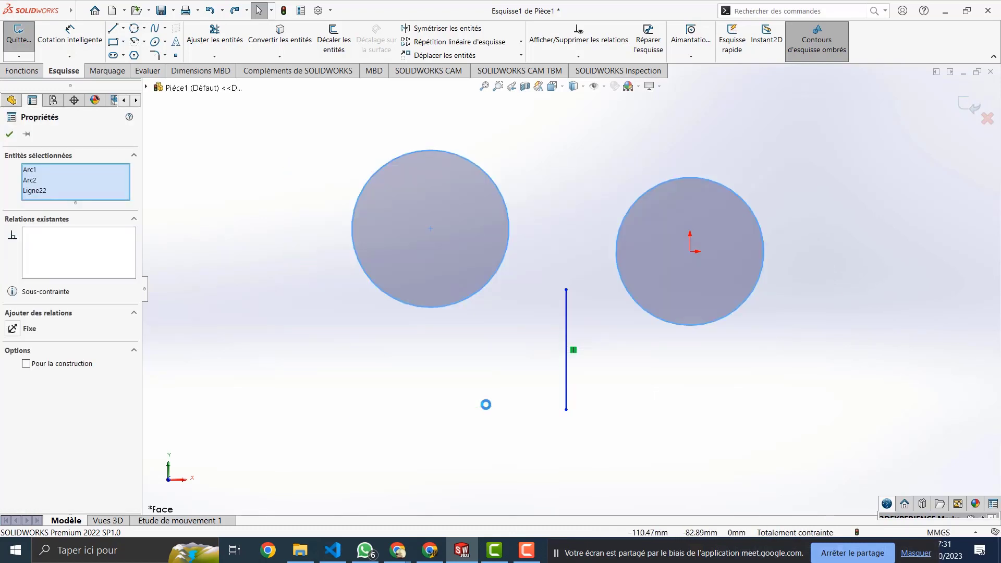
pyautogui.press('Delete')
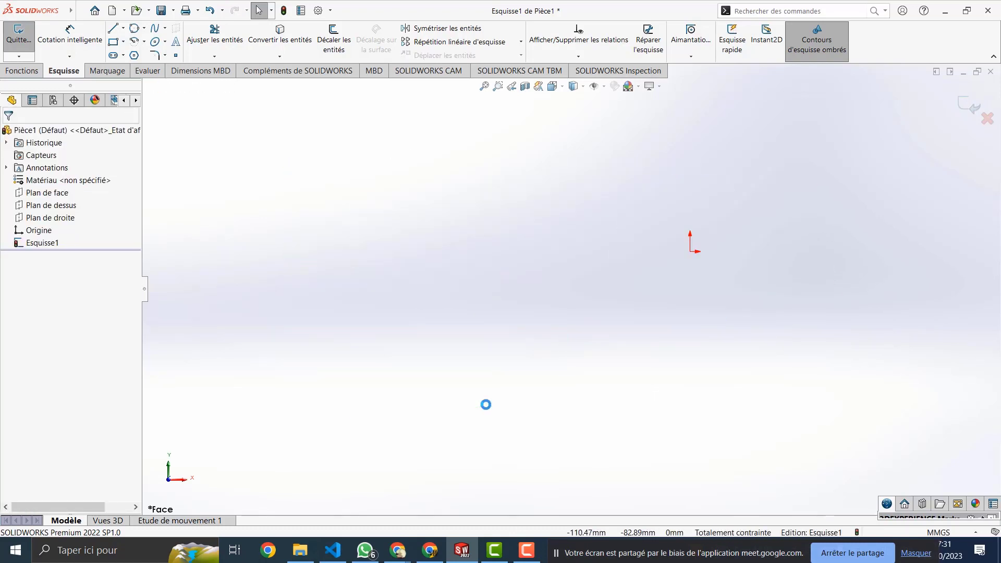
# Step: Draw a two-corner rectangle left of the origin with Rectangle par sommet
pyautogui.click(124, 43)
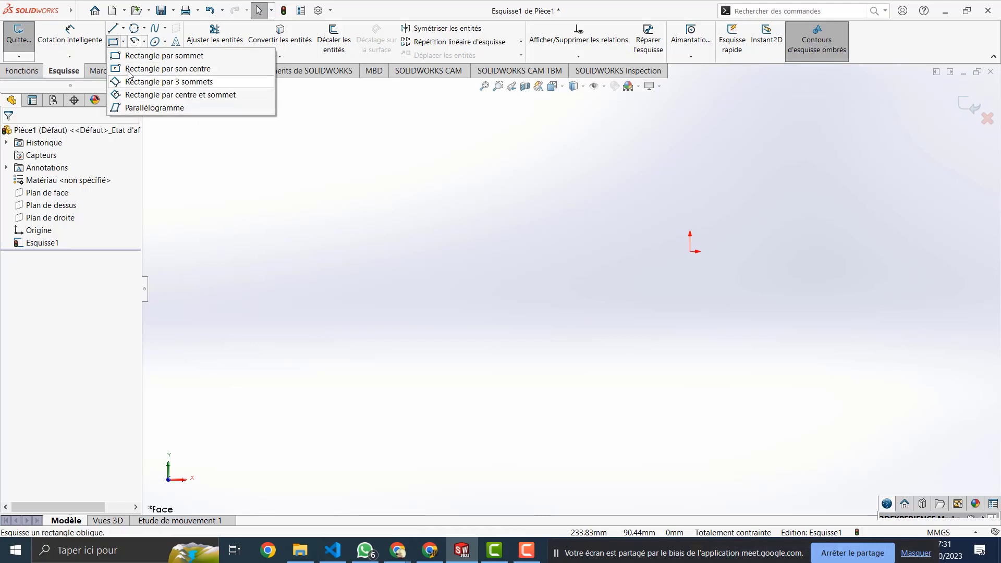
pyautogui.click(136, 55)
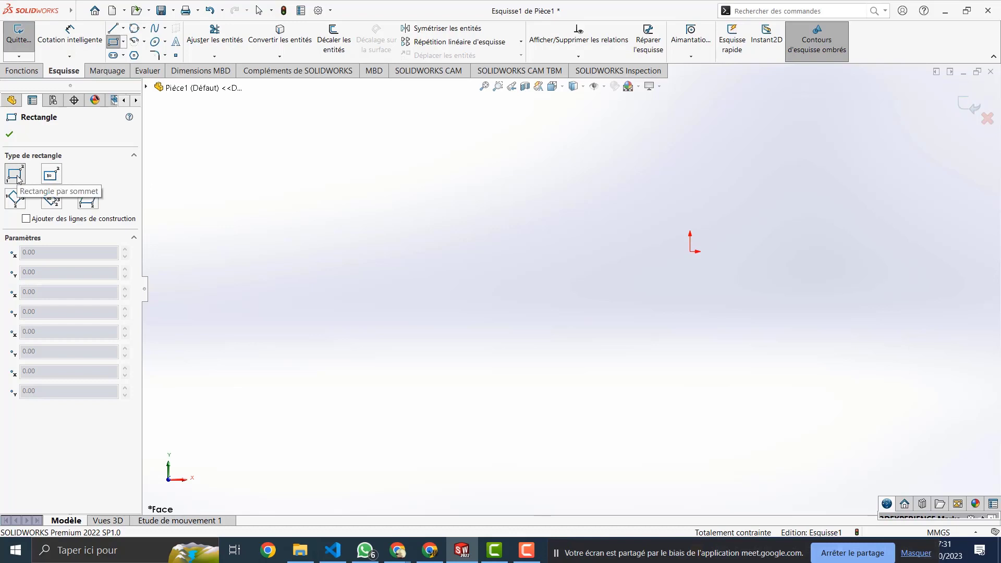
pyautogui.press('Escape')
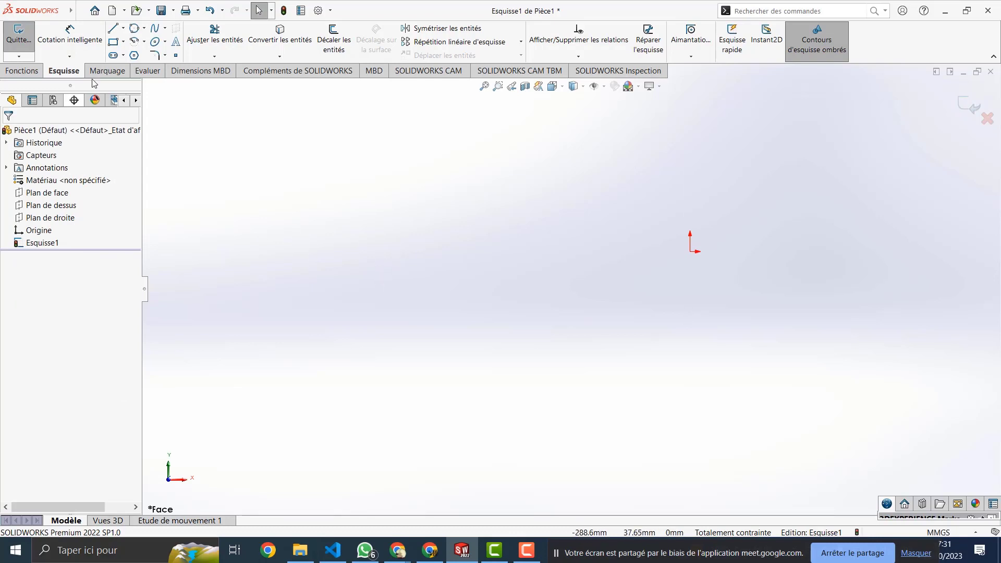
pyautogui.click(114, 44)
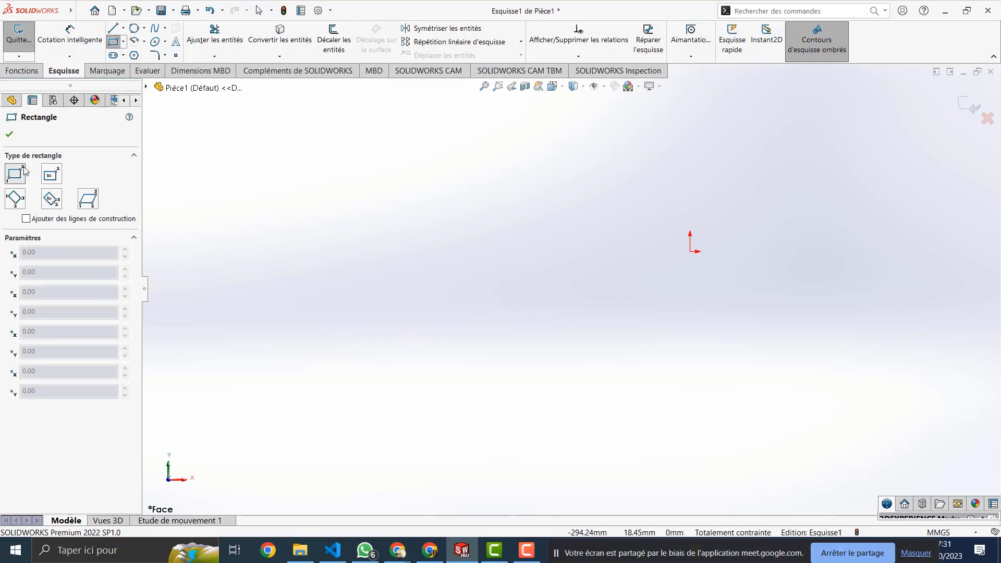
pyautogui.click(412, 306)
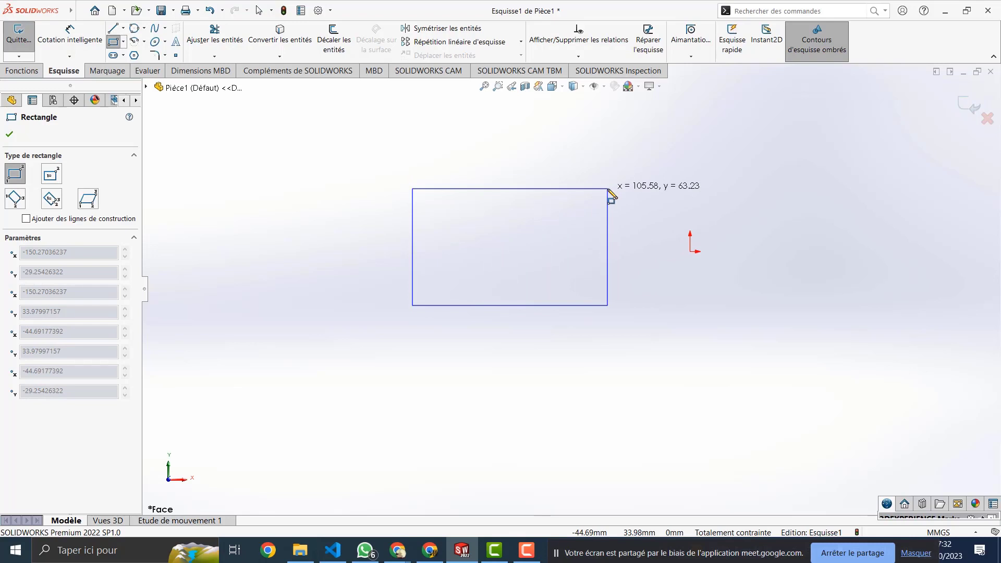
pyautogui.click(607, 189)
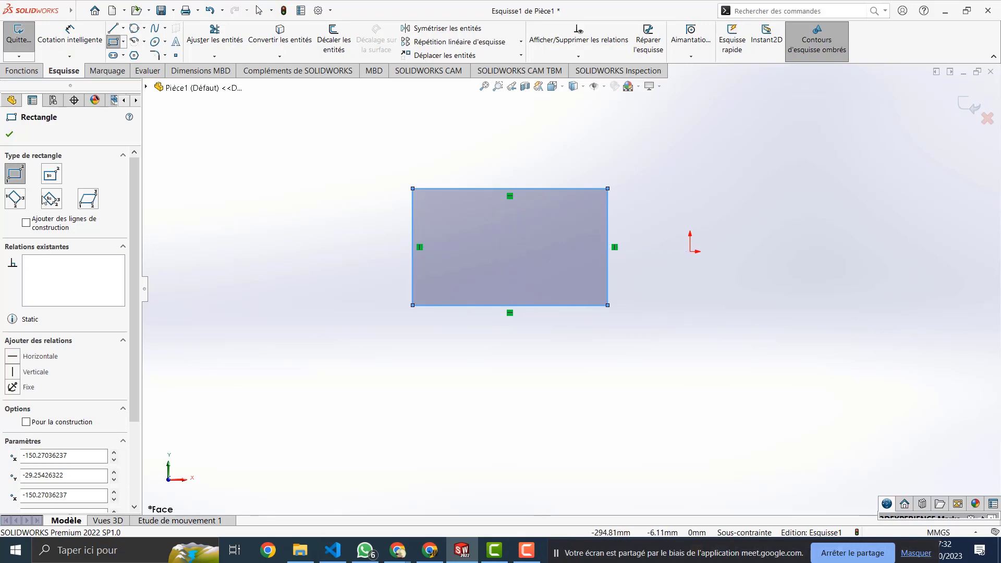
# Step: Draw a Rectangle par son centre below the first one, with dashed construction diagonals
pyautogui.click(50, 175)
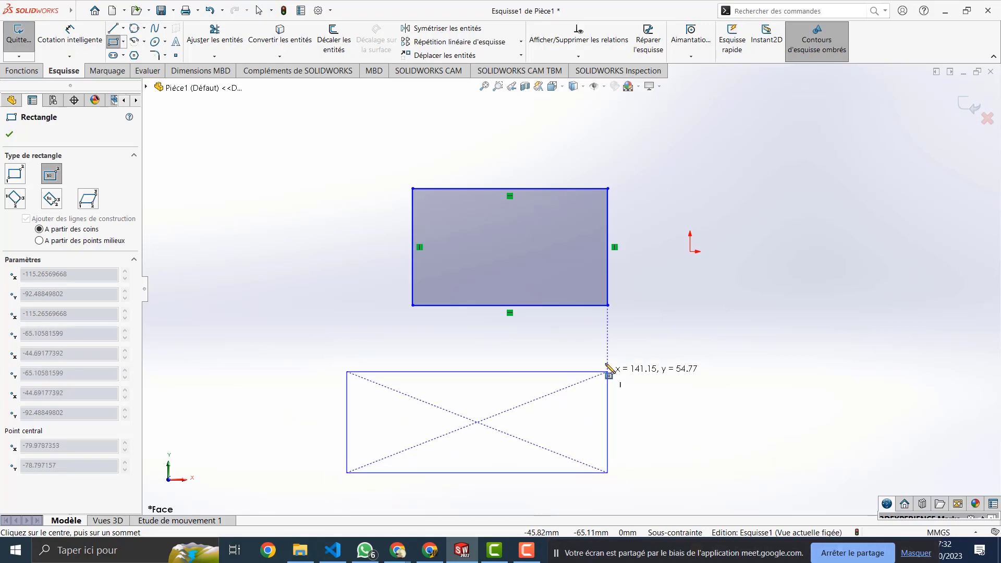
pyautogui.click(558, 370)
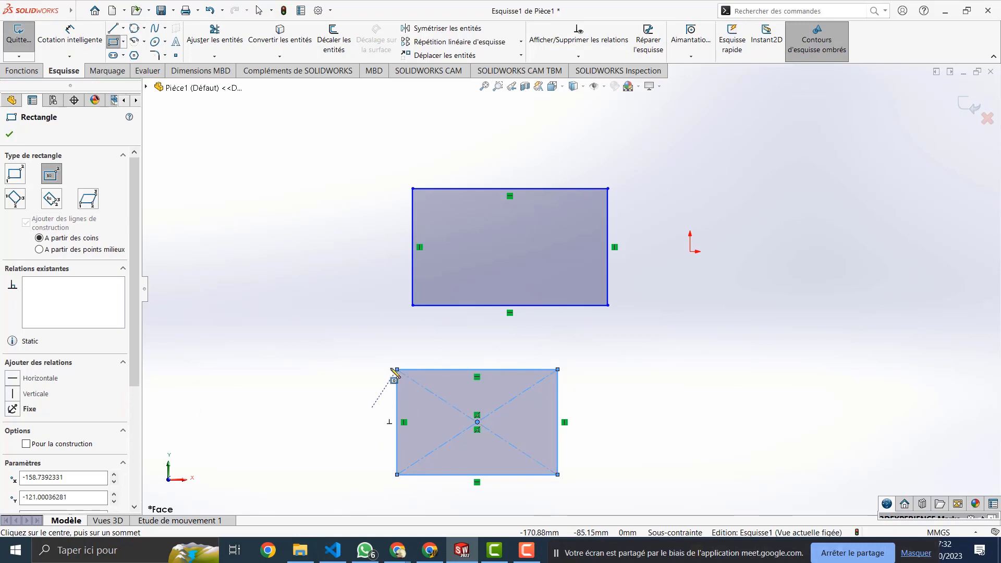
pyautogui.press('Escape')
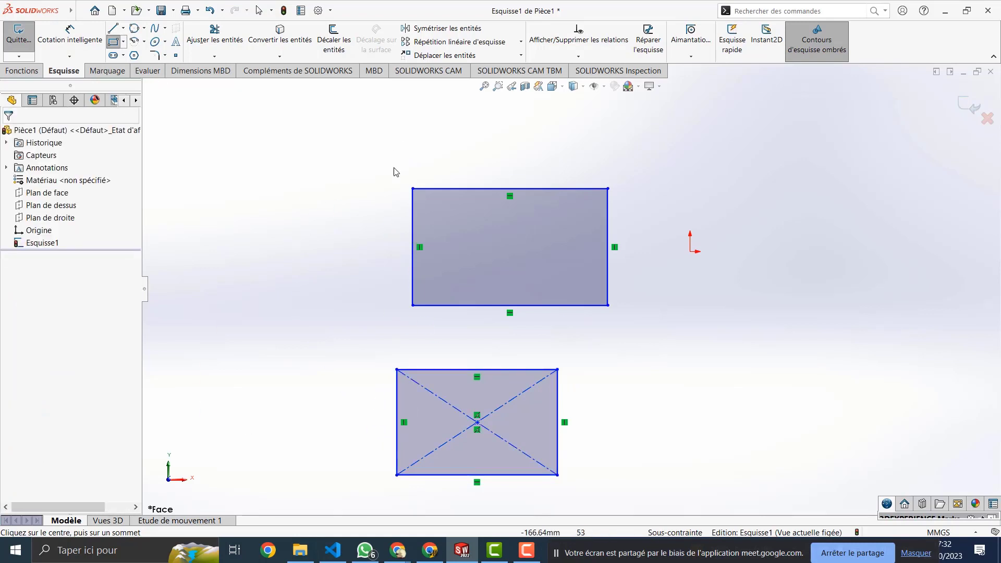
# Step: Make the upper rectangle's four sides equal, then undo that relation to keep its proportions
pyautogui.click(455, 188)
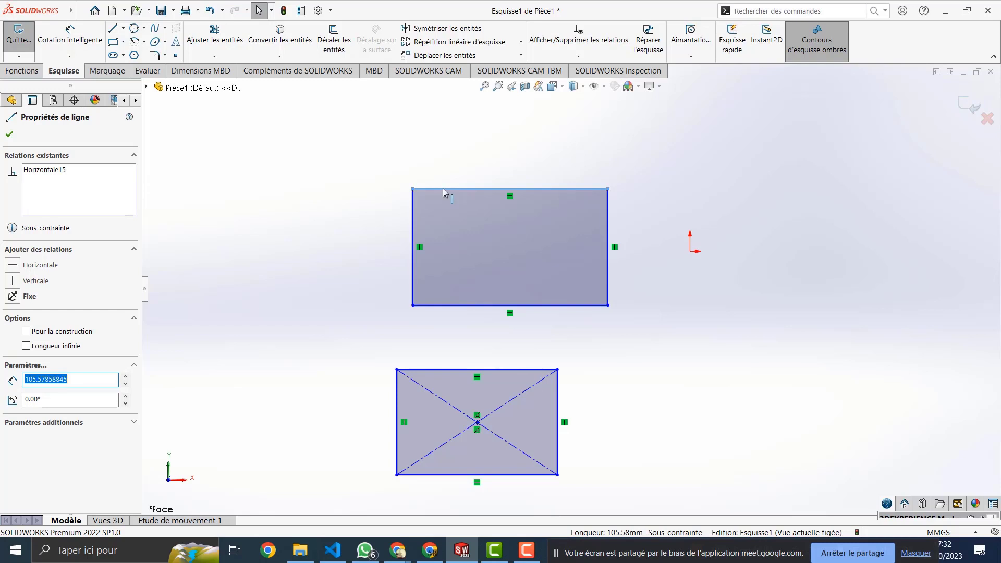
pyautogui.moveTo(636, 166); pyautogui.dragTo(398, 334)
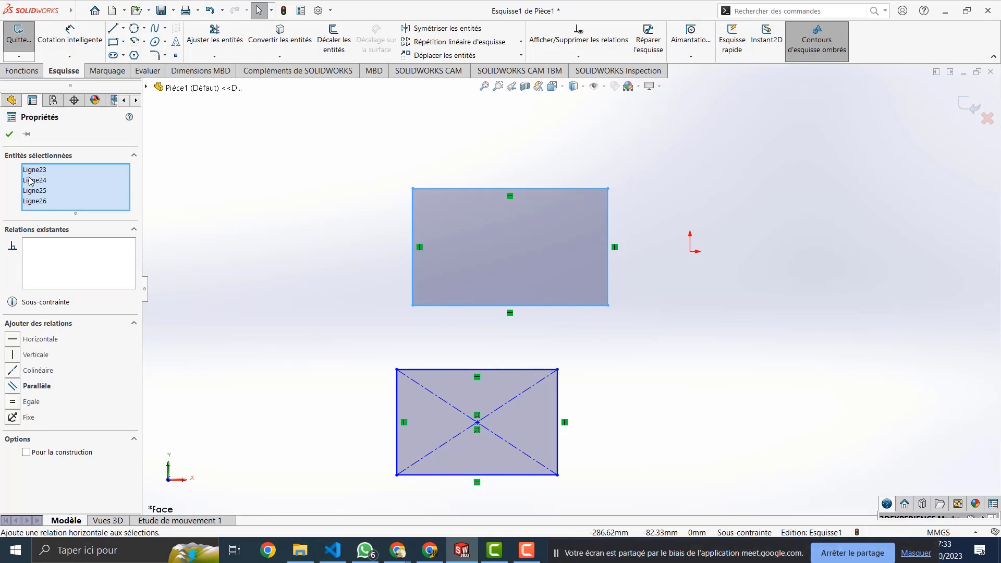
pyautogui.click(33, 402)
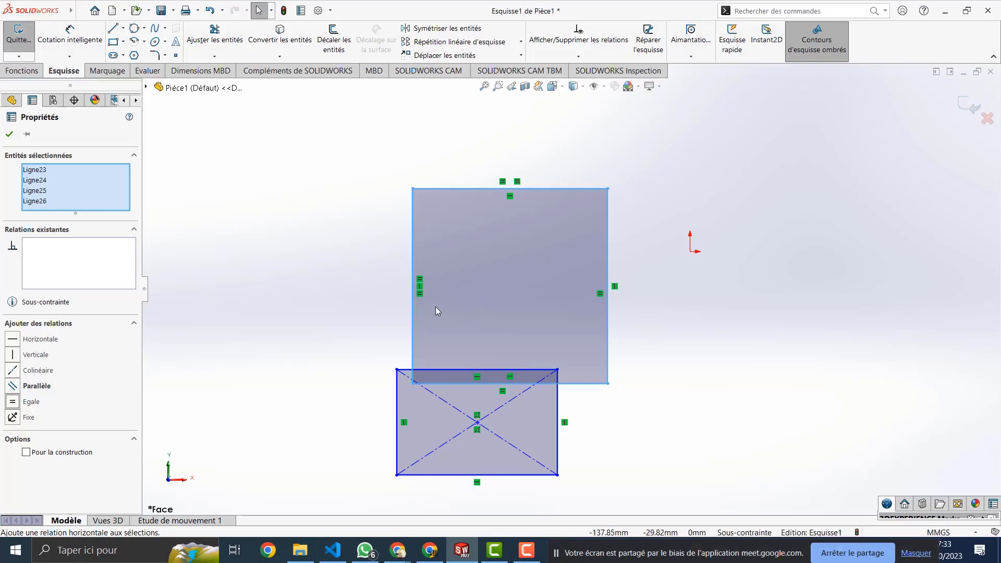
pyautogui.hotkey('ctrl', 'z')
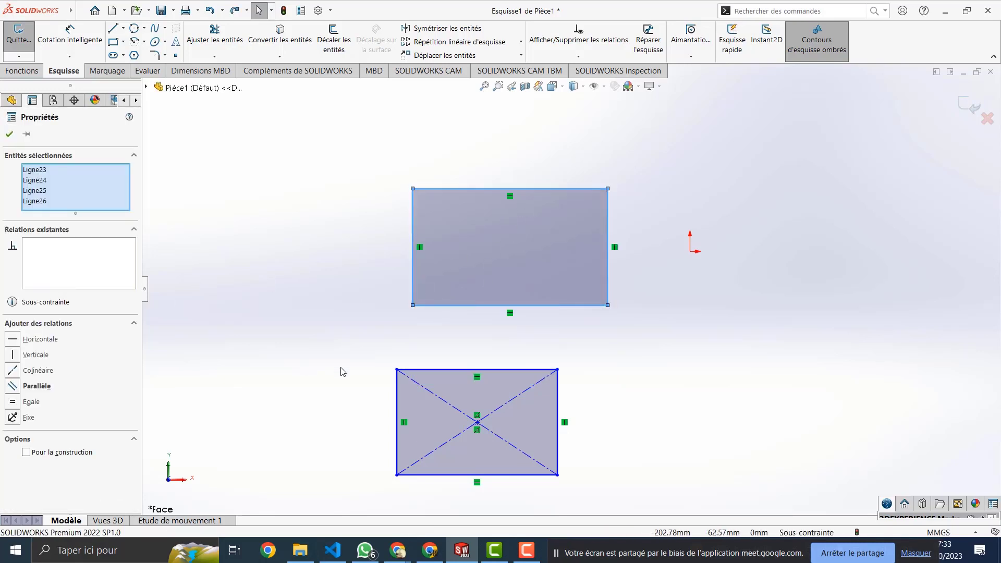
pyautogui.click(114, 45)
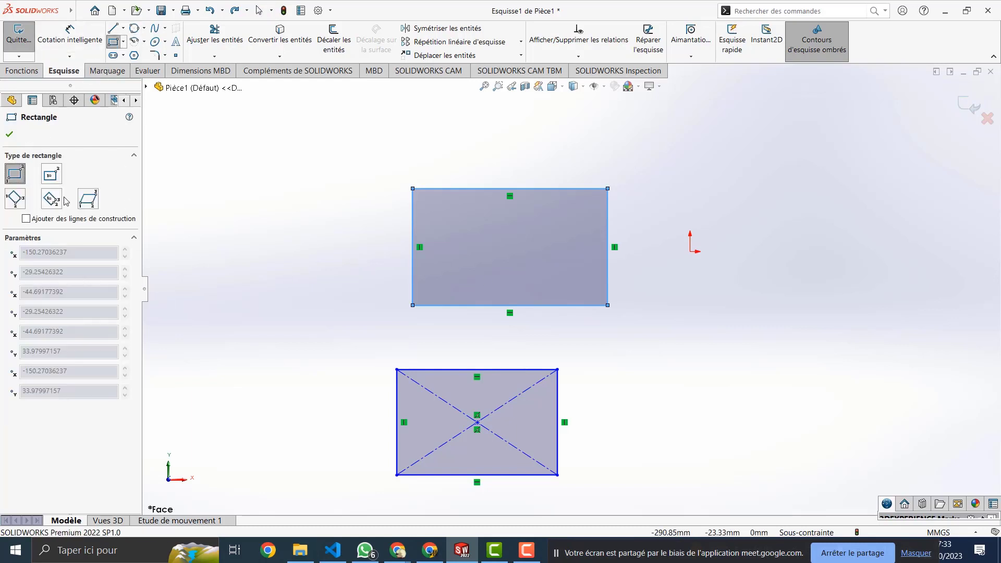
# Step: Draw a tilted three-point corner rectangle just right of the origin
pyautogui.click(14, 196)
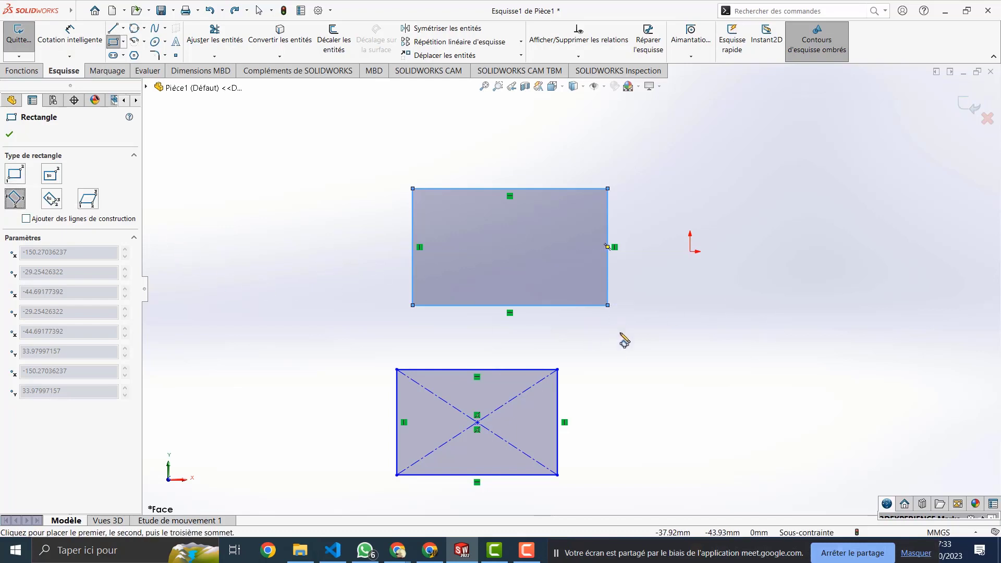
pyautogui.click(683, 364)
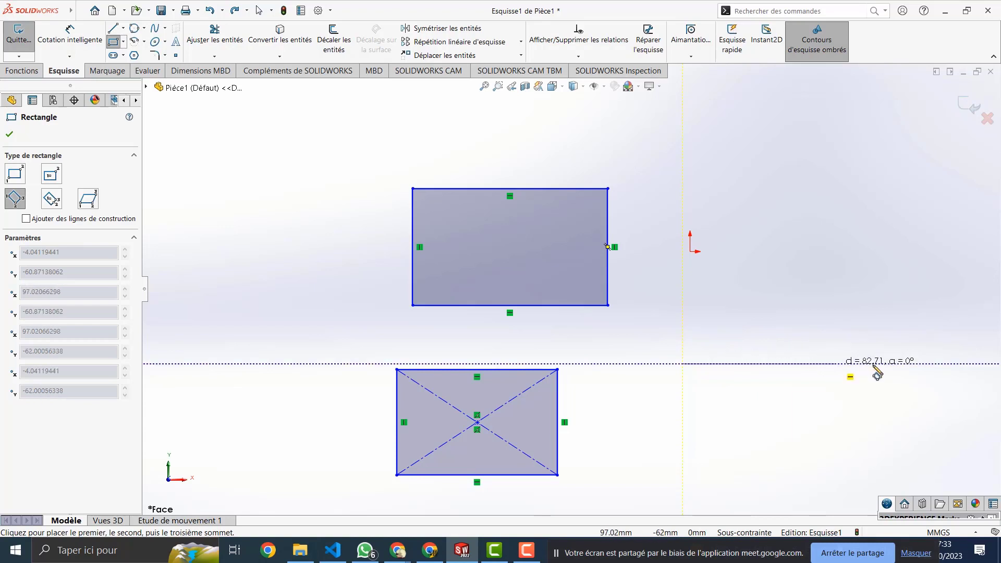
pyautogui.click(782, 319)
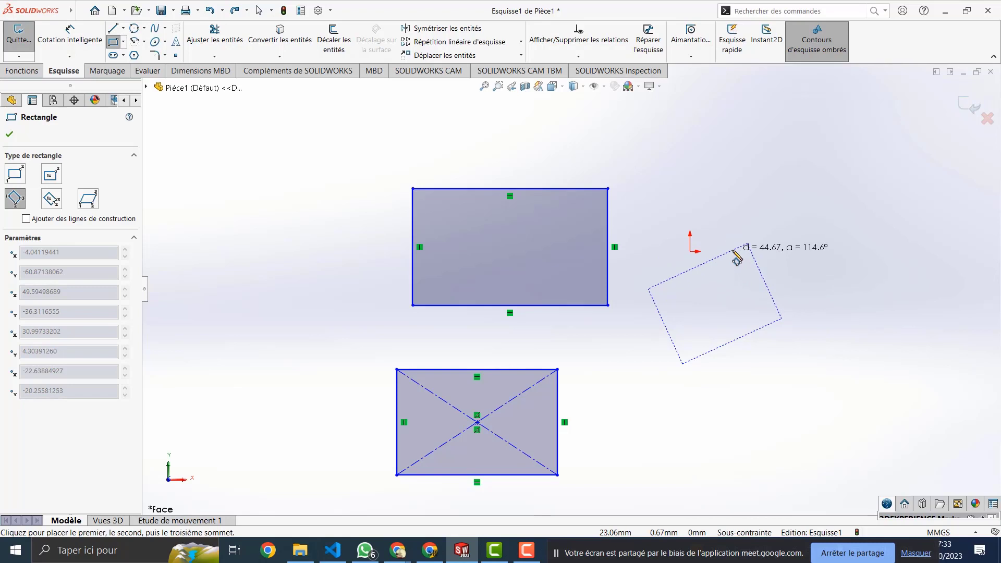
pyautogui.click(735, 256)
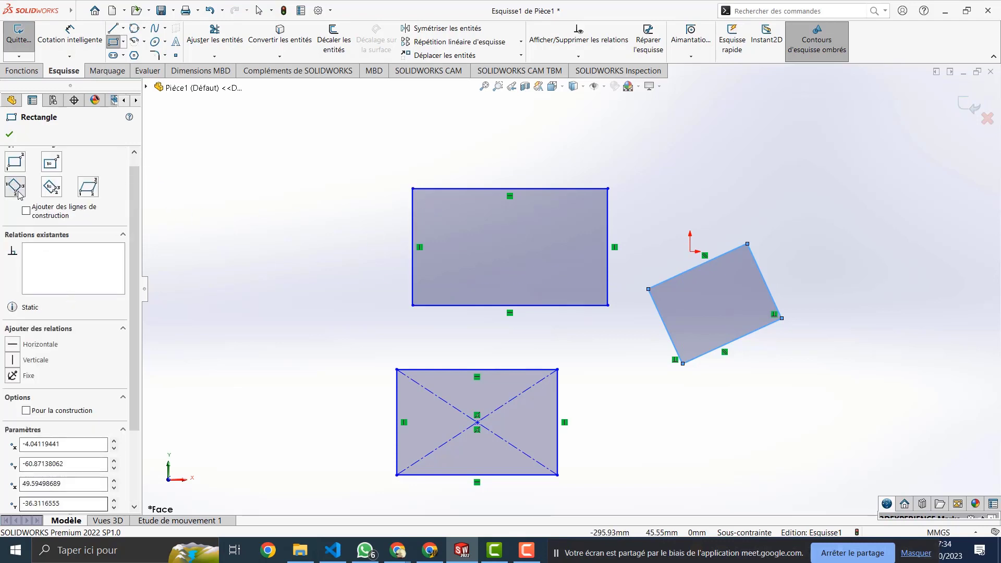
# Step: Draw a larger tilted centre-point rectangle on the left of the sketch
pyautogui.click(53, 188)
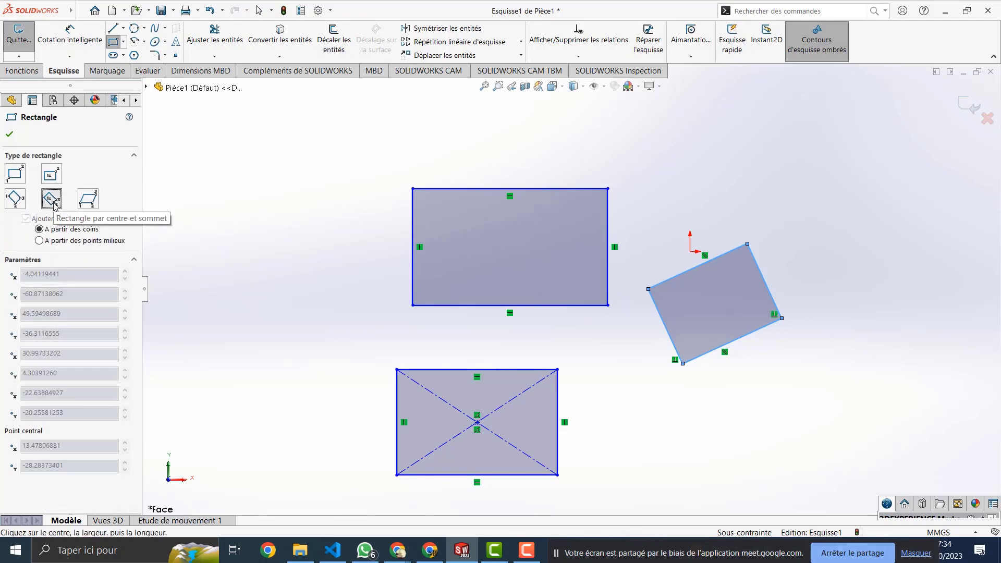
pyautogui.click(228, 319)
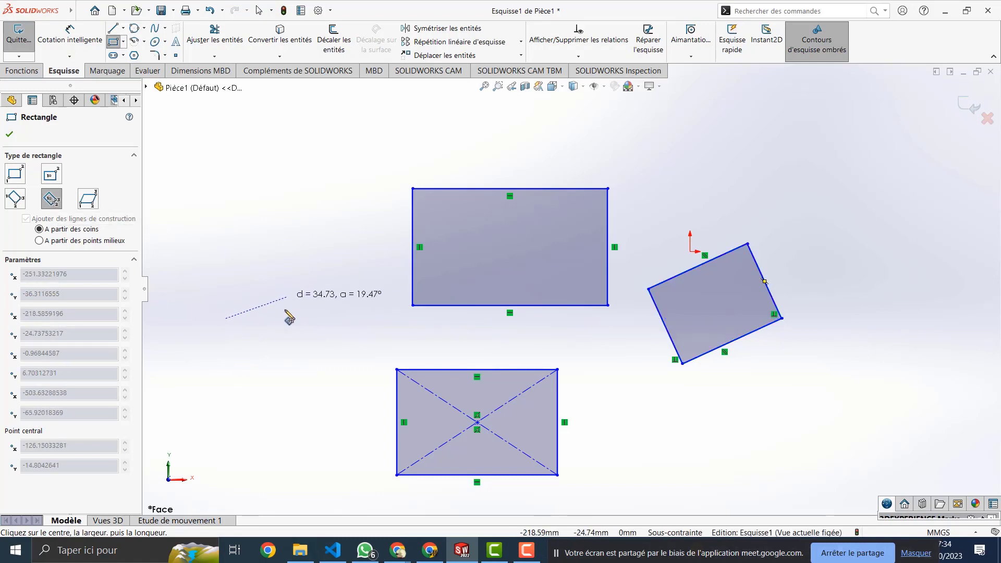
pyautogui.click(321, 254)
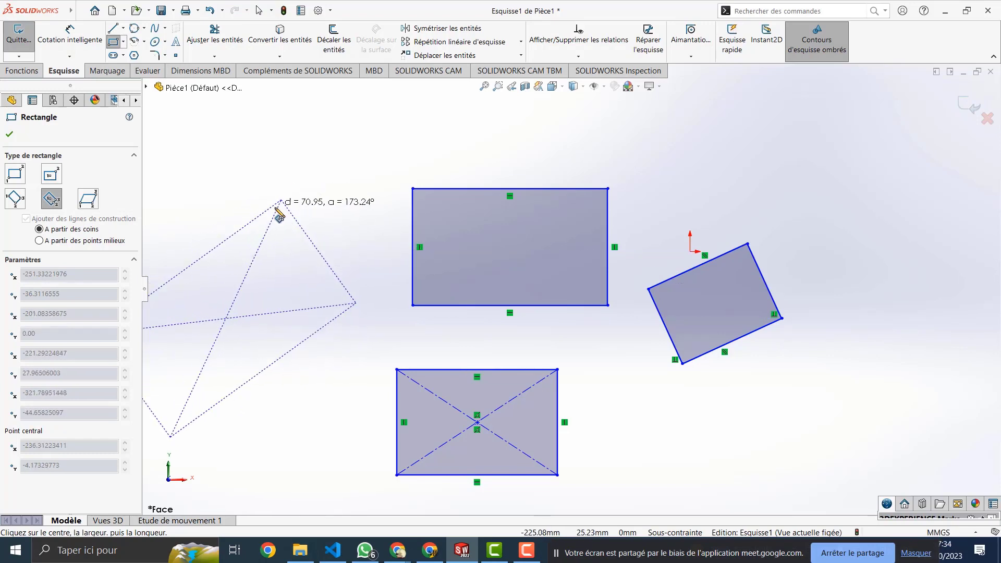
pyautogui.click(276, 194)
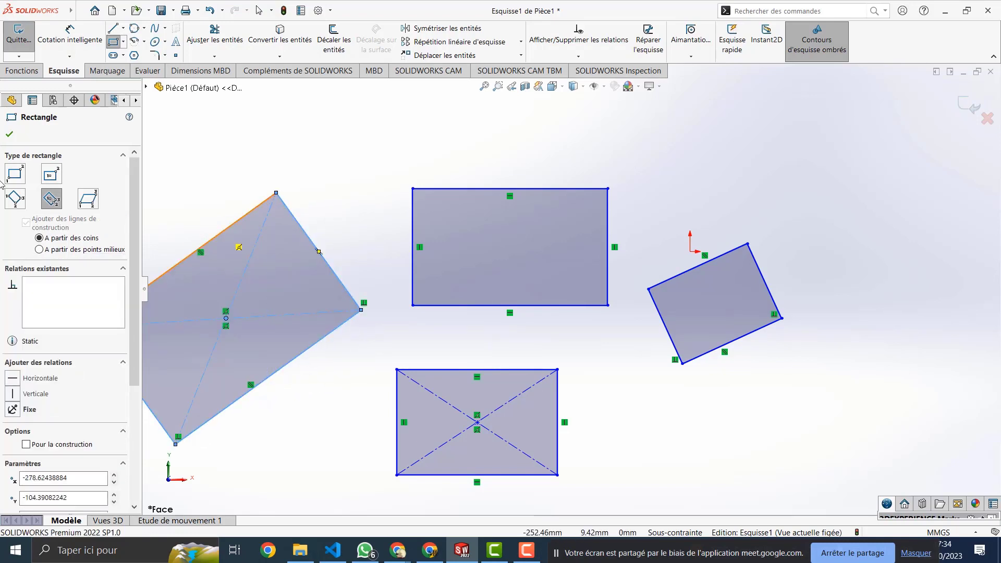
pyautogui.click(91, 203)
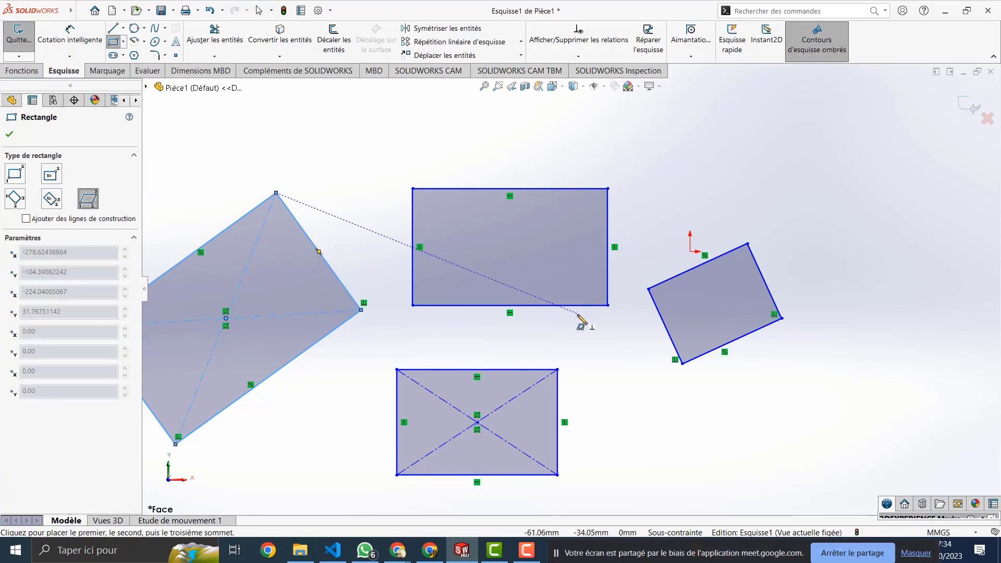
# Step: Draw a slanted three-point parallelogram at the top left, then exit the tool
pyautogui.scroll(-1, 580, 320)
pyautogui.scroll(2, 592, 327)
pyautogui.scroll(2, 494, 338)
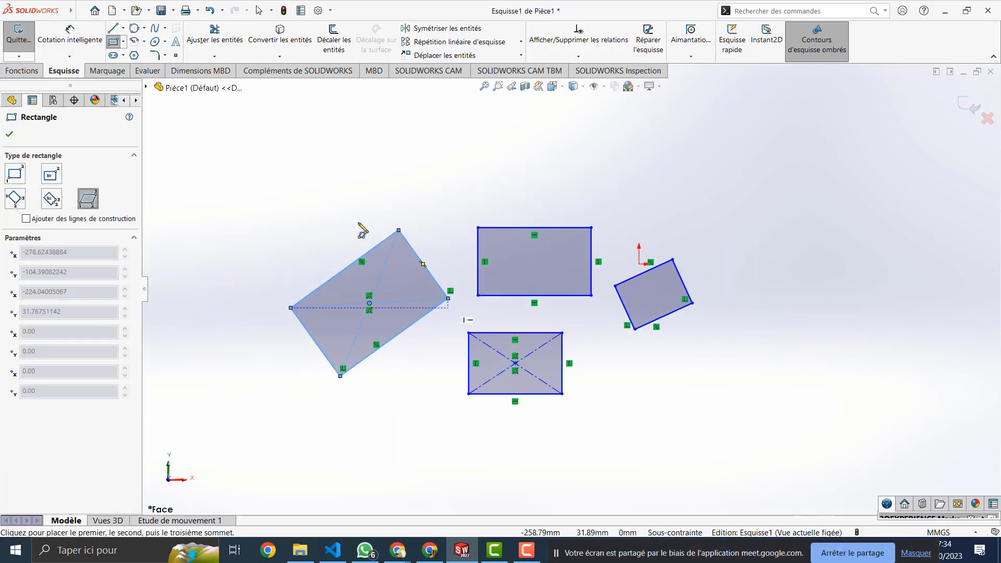
pyautogui.click(316, 177)
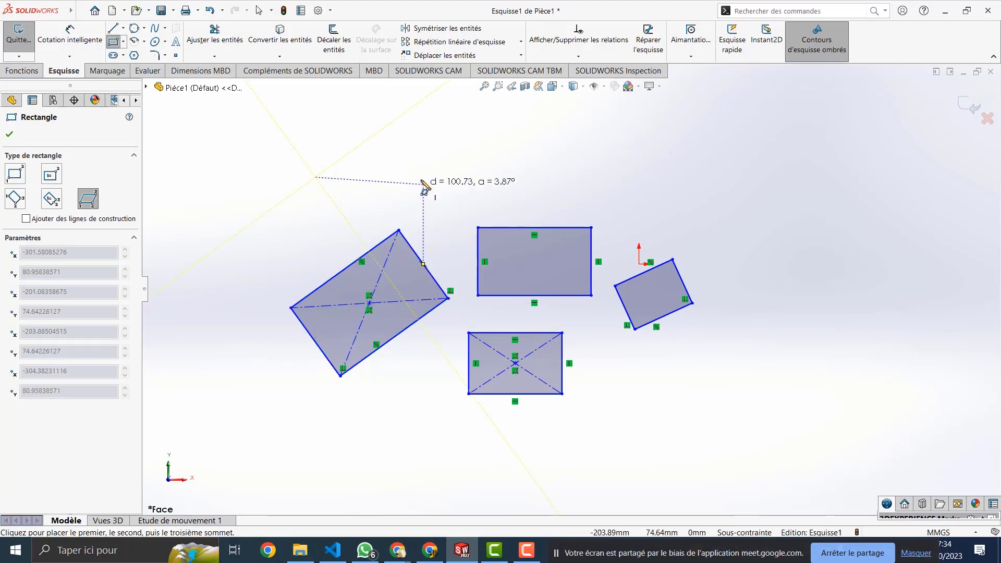
pyautogui.click(424, 177)
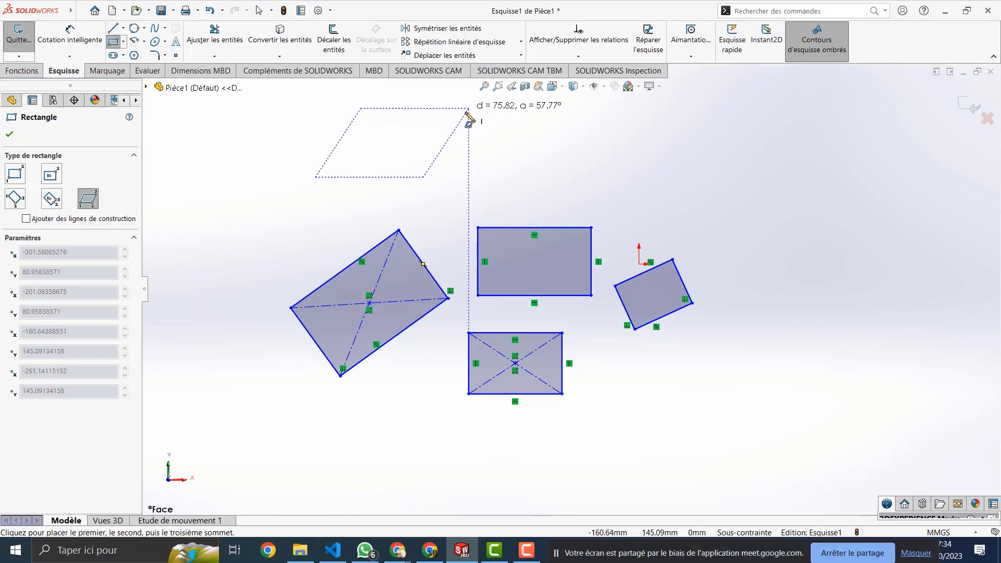
pyautogui.click(467, 111)
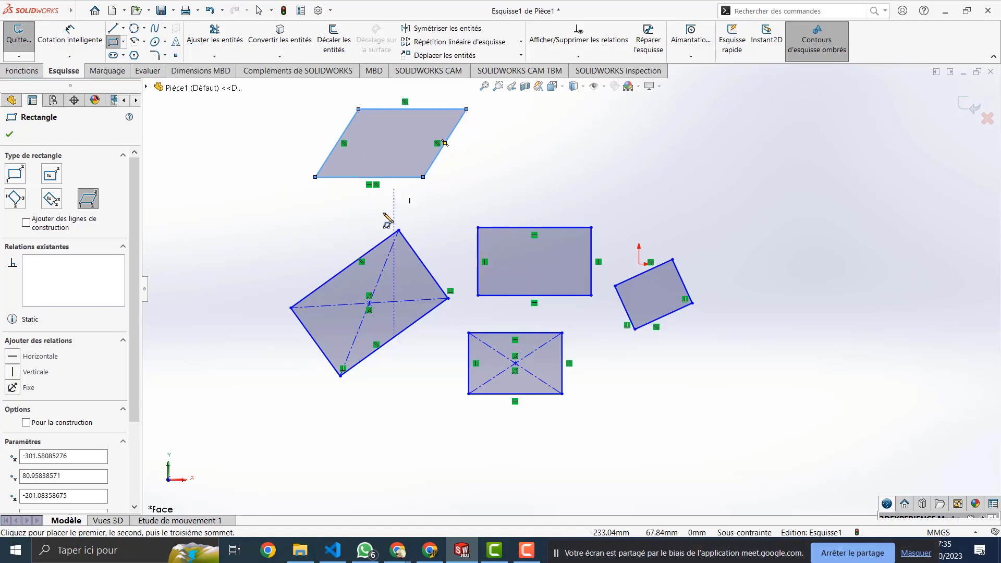
pyautogui.scroll(-2, 55, 422)
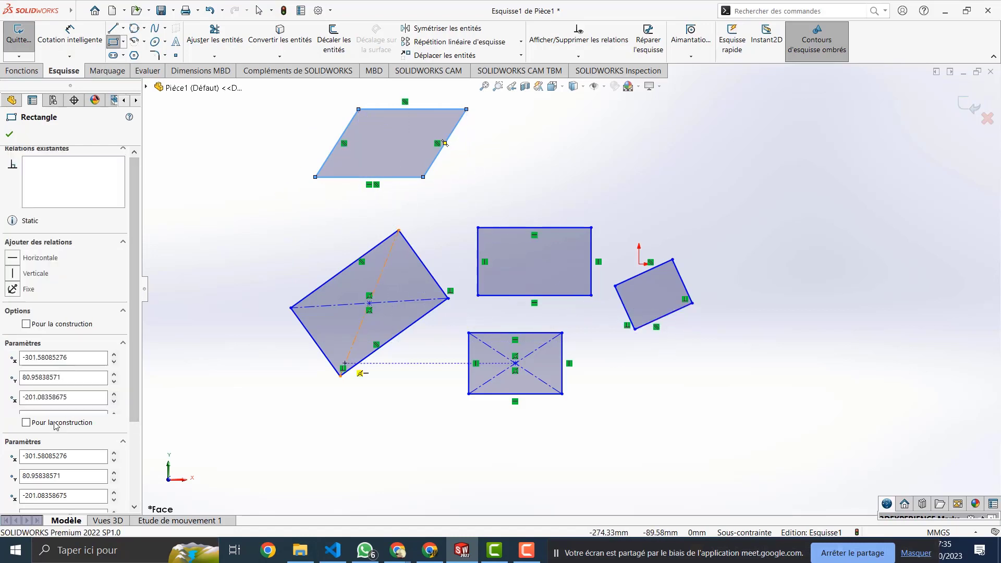
pyautogui.scroll(2, 54, 422)
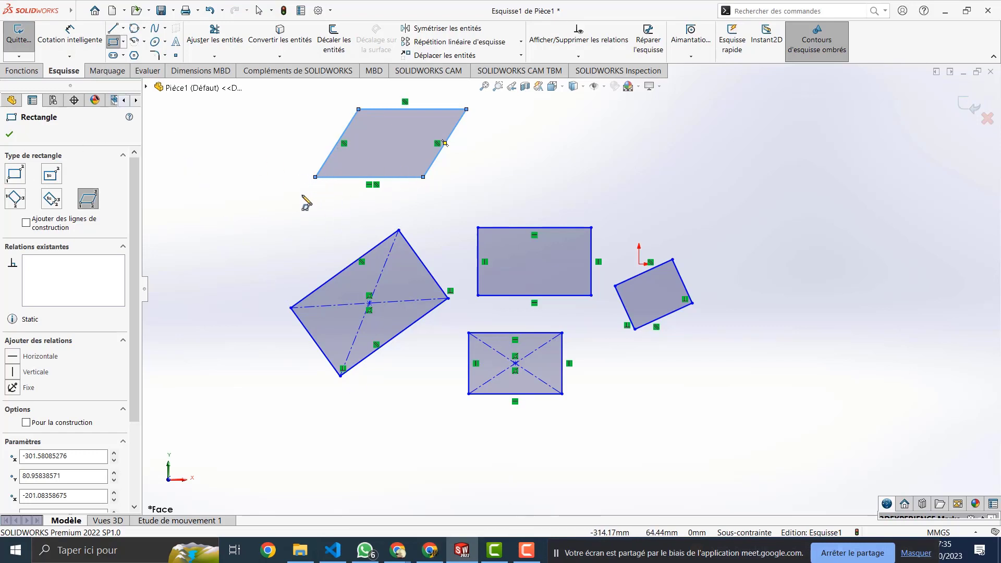
pyautogui.press('Escape')
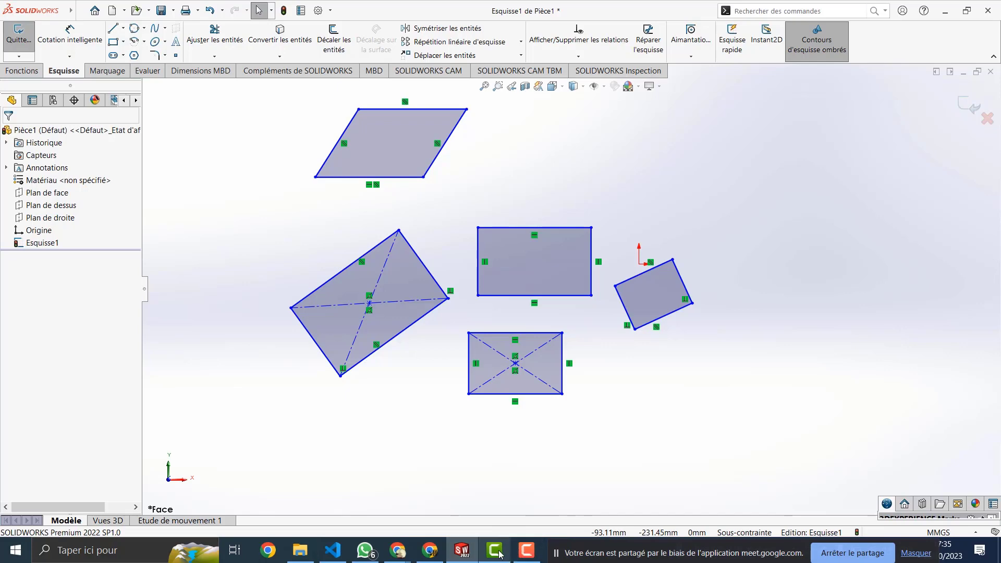
# Step: Switch to the Google Meet call, stop it ending in 15 minutes, then minimize it
pyautogui.click(438, 557)
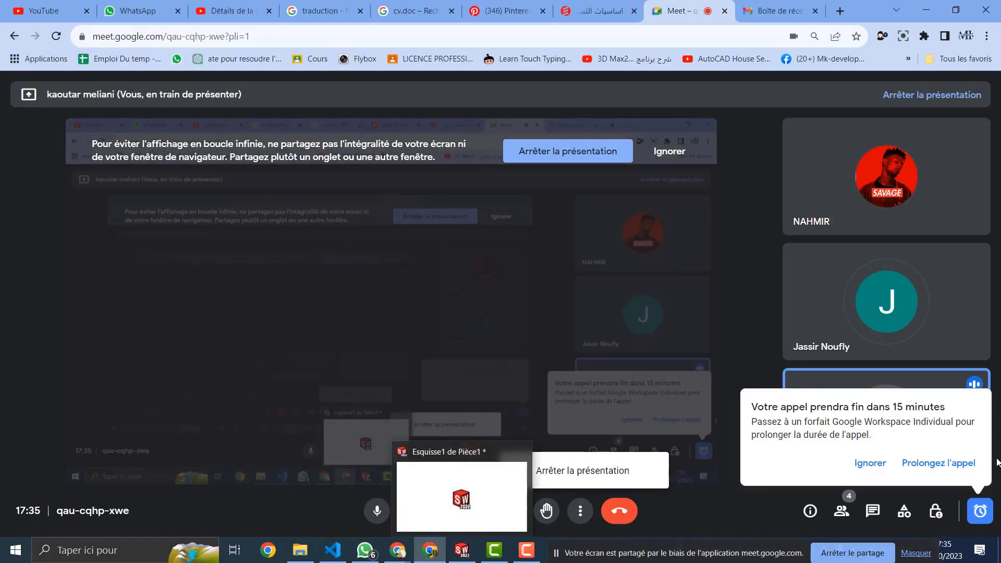
pyautogui.click(930, 462)
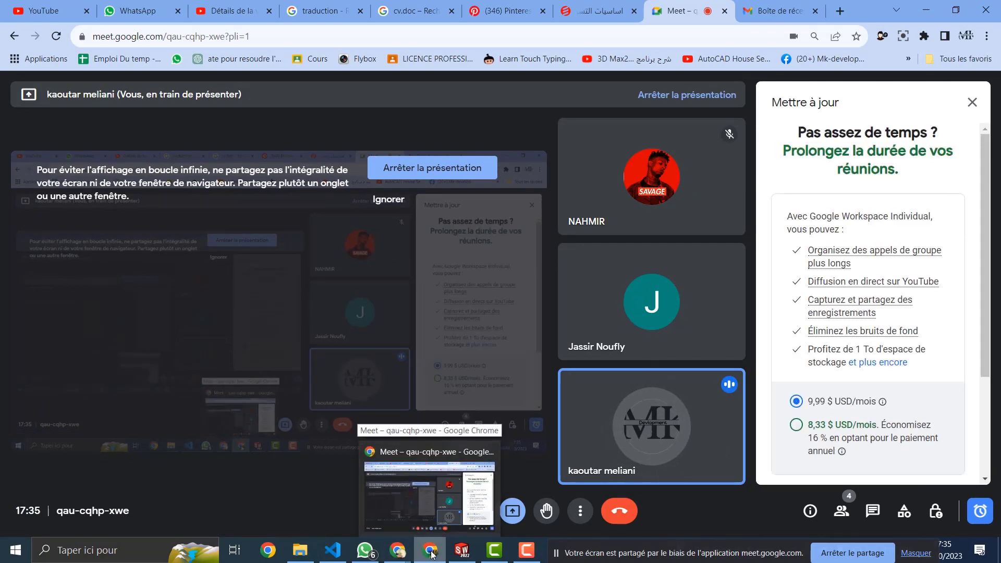
pyautogui.click(431, 554)
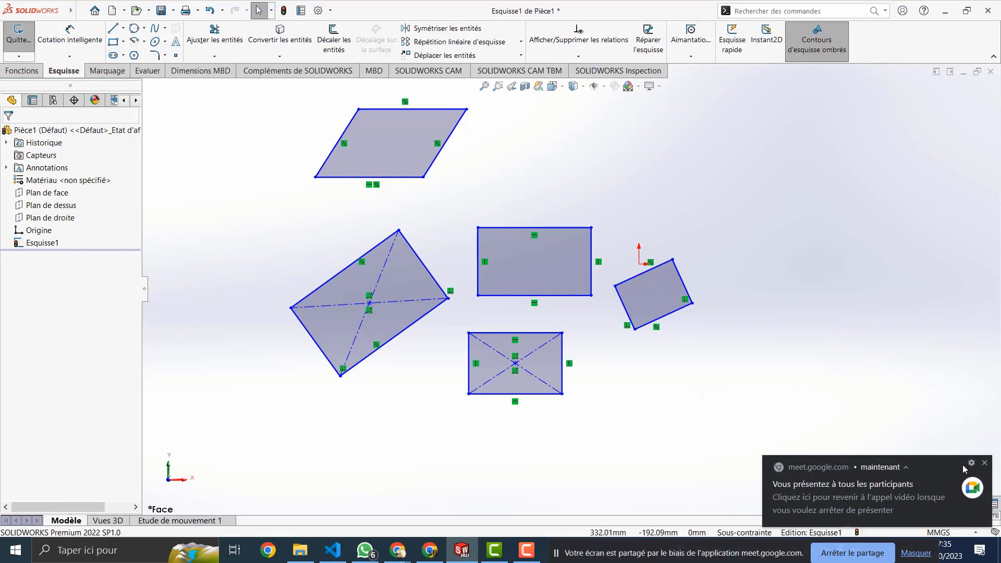
# Step: Inspect a couple of edges, then window-select and delete all five quadrilaterals
pyautogui.click(985, 465)
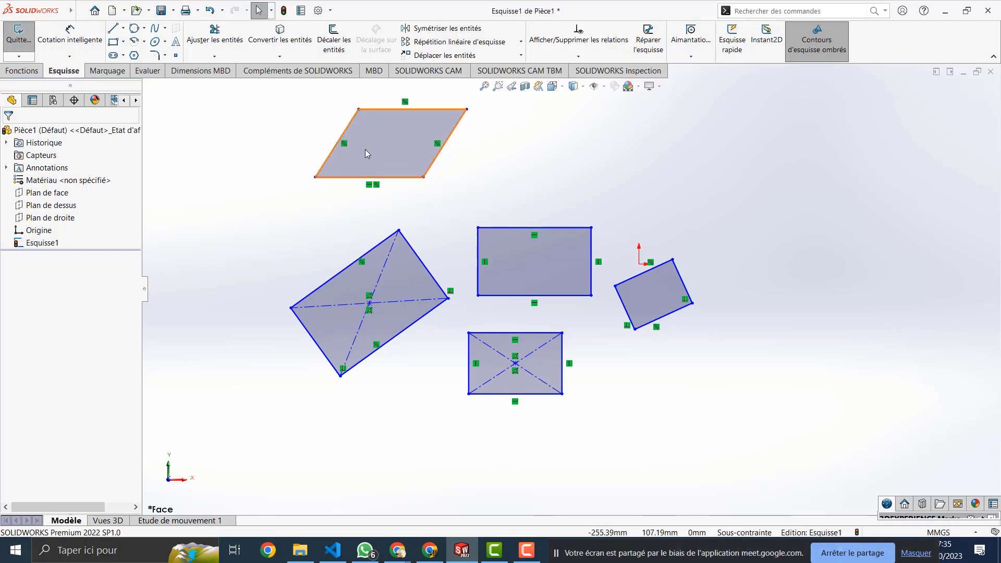
pyautogui.click(328, 178)
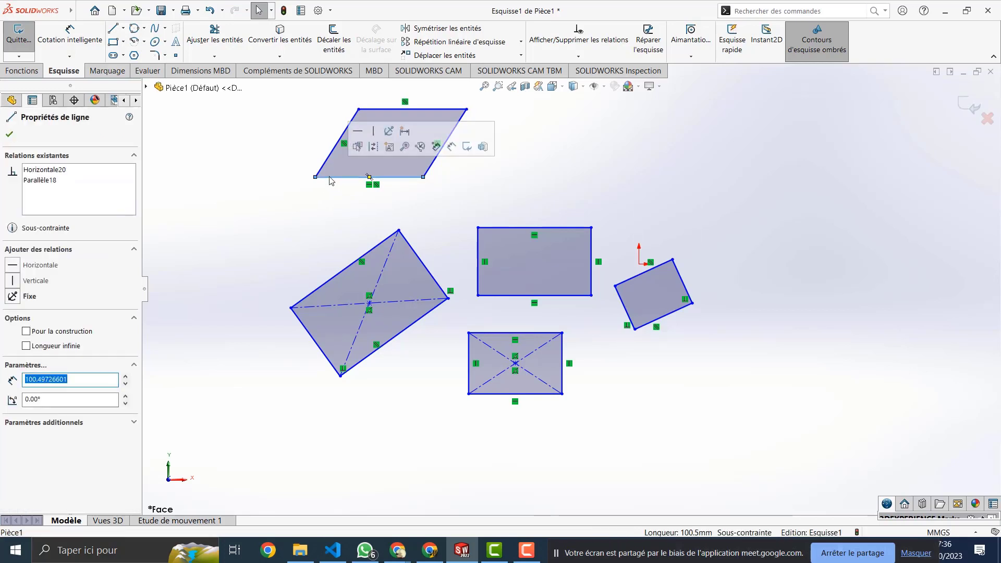
pyautogui.keyDown('ctrl'); pyautogui.click(349, 268); pyautogui.keyUp('ctrl')
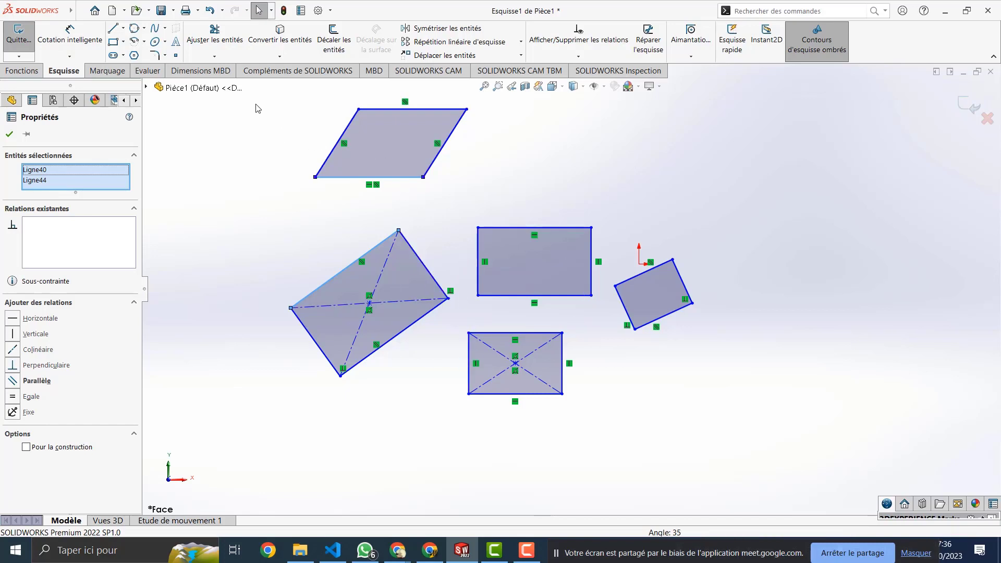
pyautogui.moveTo(254, 105)
pyautogui.mouseDown()
pyautogui.moveTo(525, 275)
pyautogui.moveTo(741, 459)
pyautogui.mouseUp()
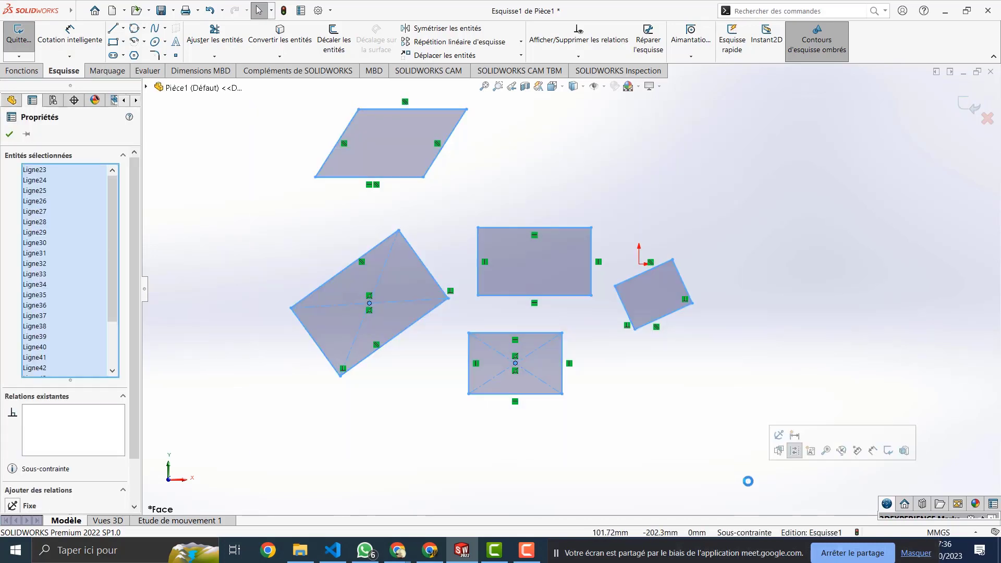
pyautogui.press('Delete')
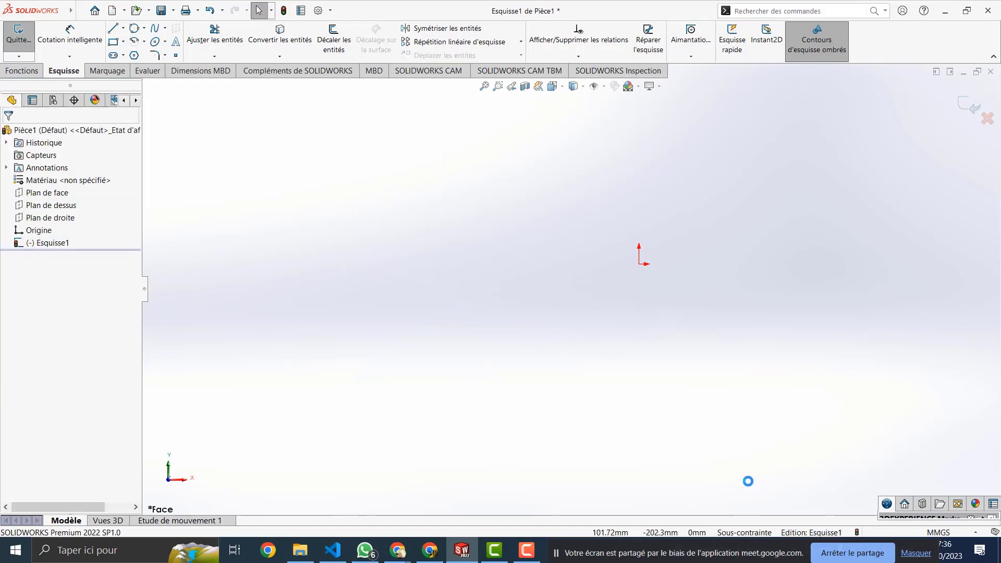
# Step: Draw a centre-point arc left of the origin, radius about 64.37 spanning about 128.62°
pyautogui.click(144, 43)
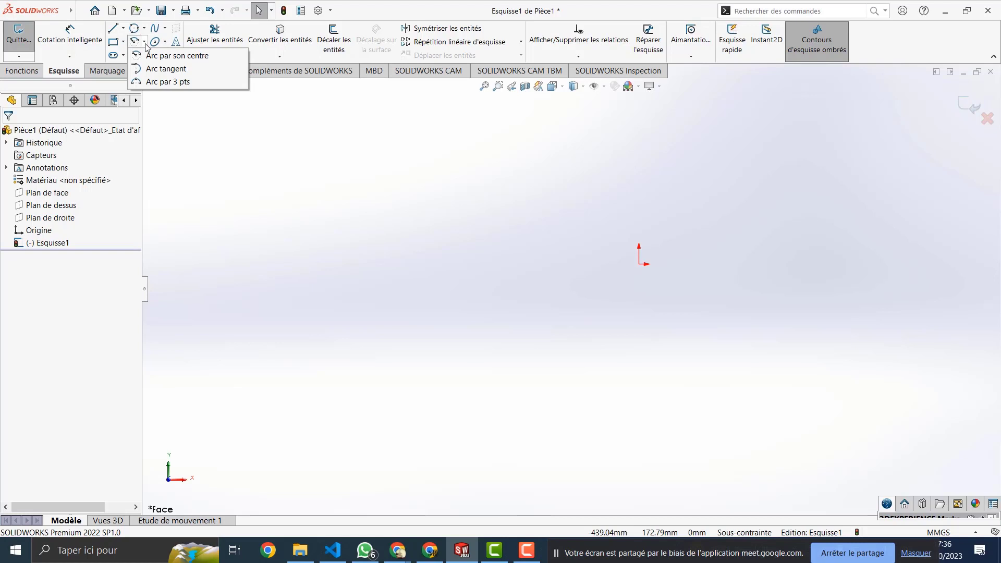
pyautogui.click(156, 56)
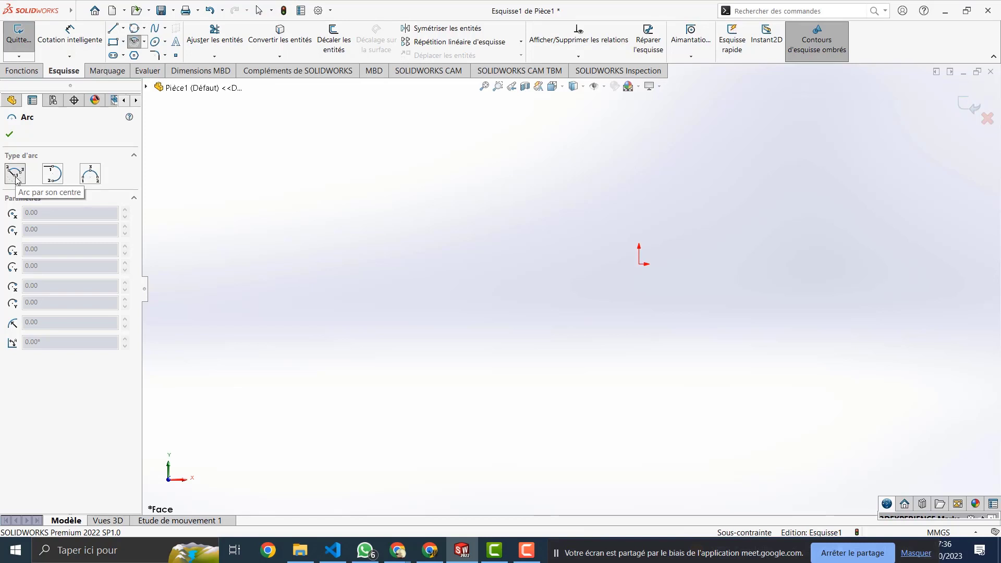
pyautogui.press('Escape')
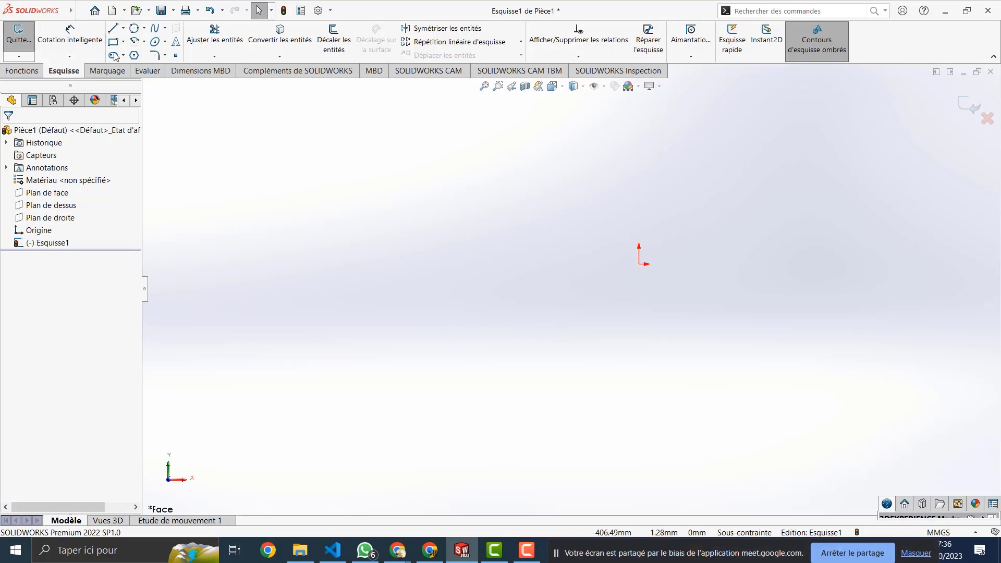
pyautogui.click(133, 43)
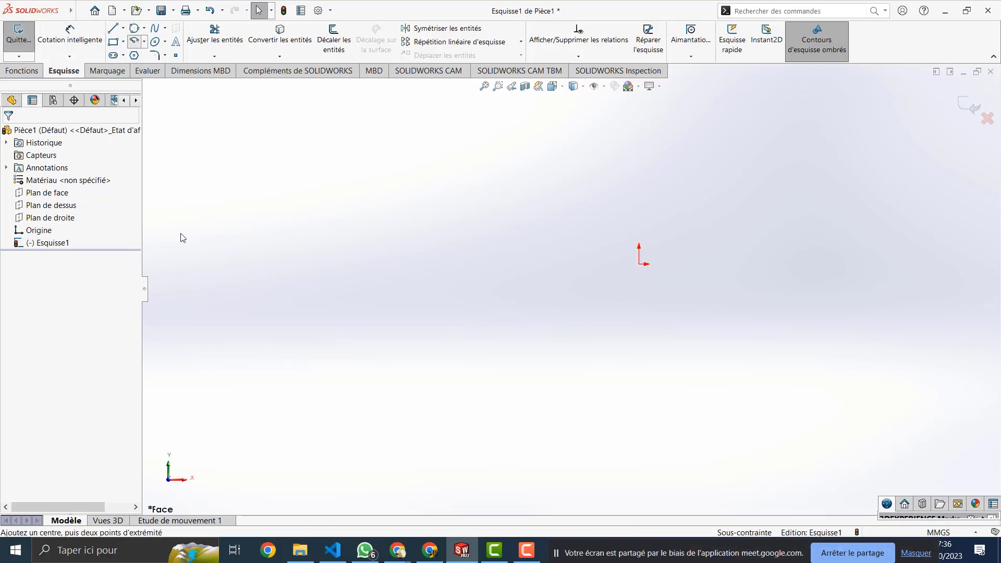
pyautogui.click(391, 320)
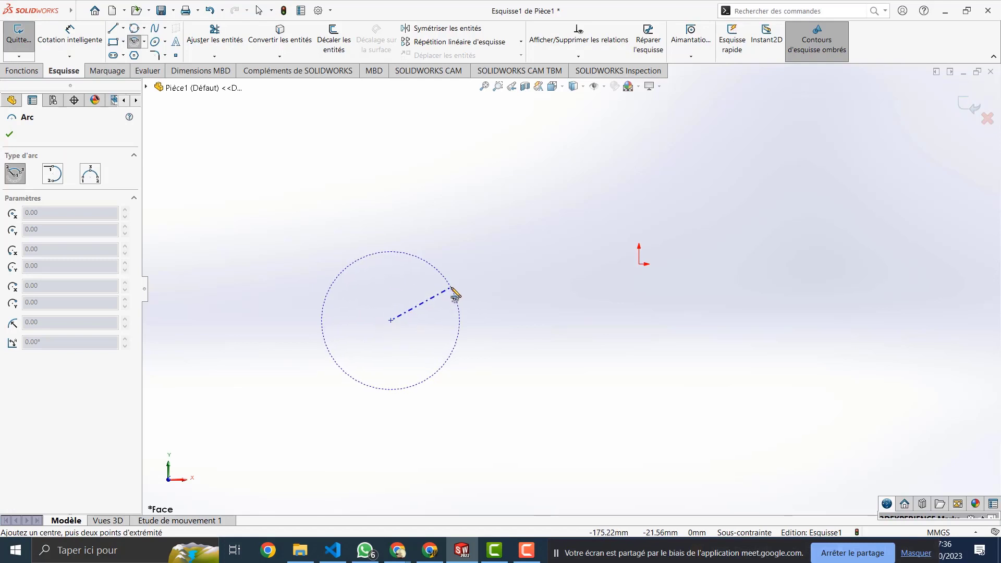
pyautogui.click(451, 287)
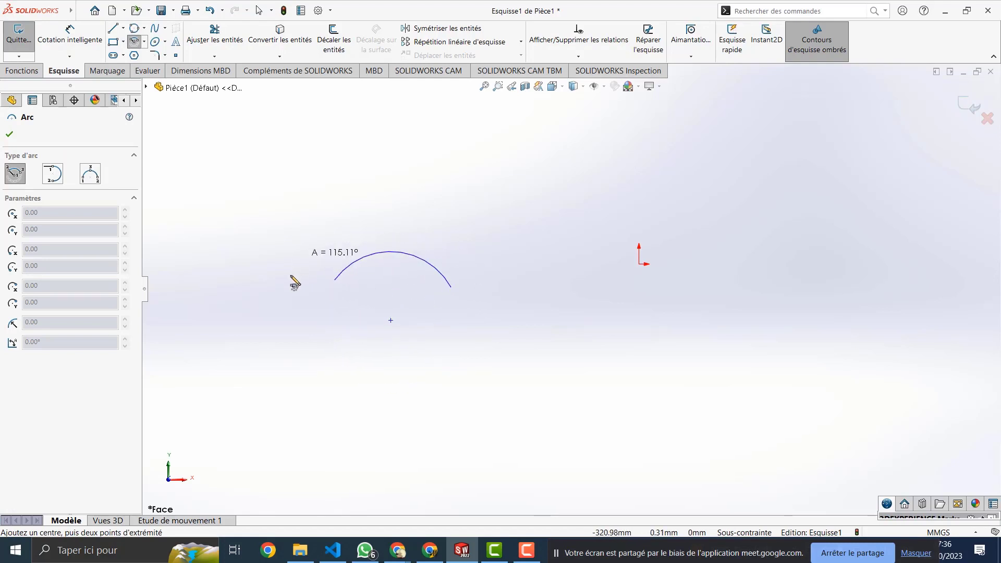
pyautogui.click(326, 294)
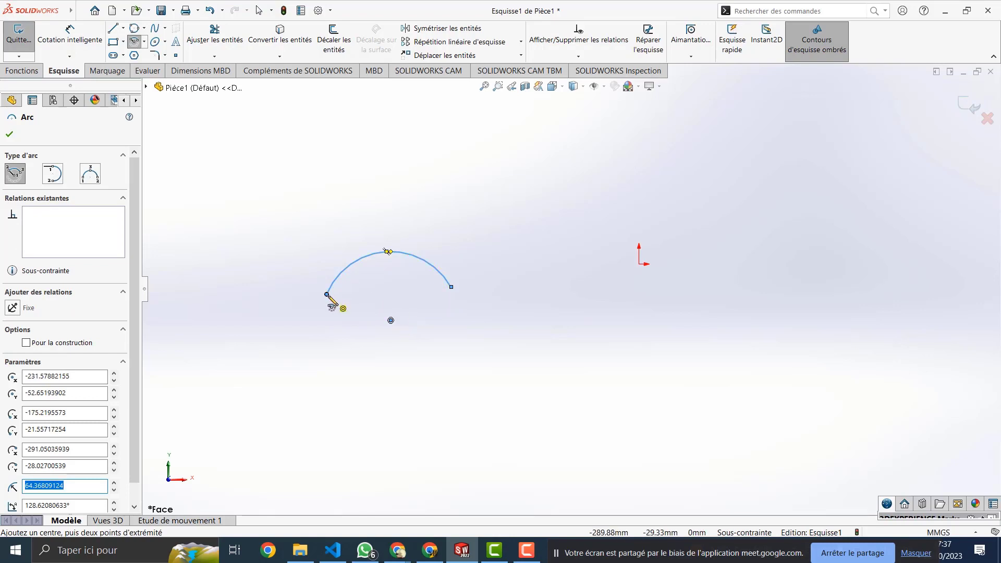
pyautogui.click(53, 176)
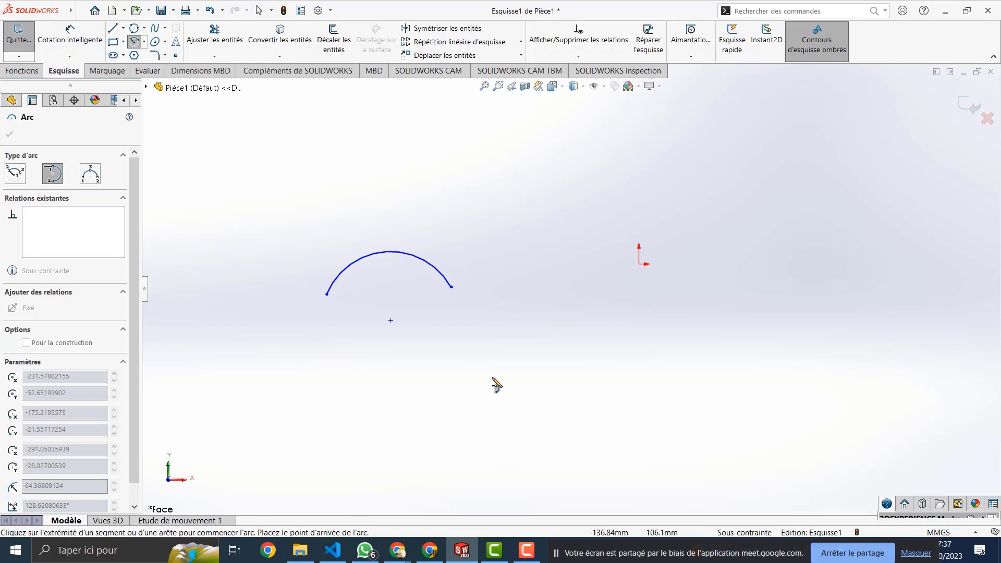
# Step: Add a downward tangent arc from the first arc's right endpoint, forming an S-curve
pyautogui.click(570, 382)
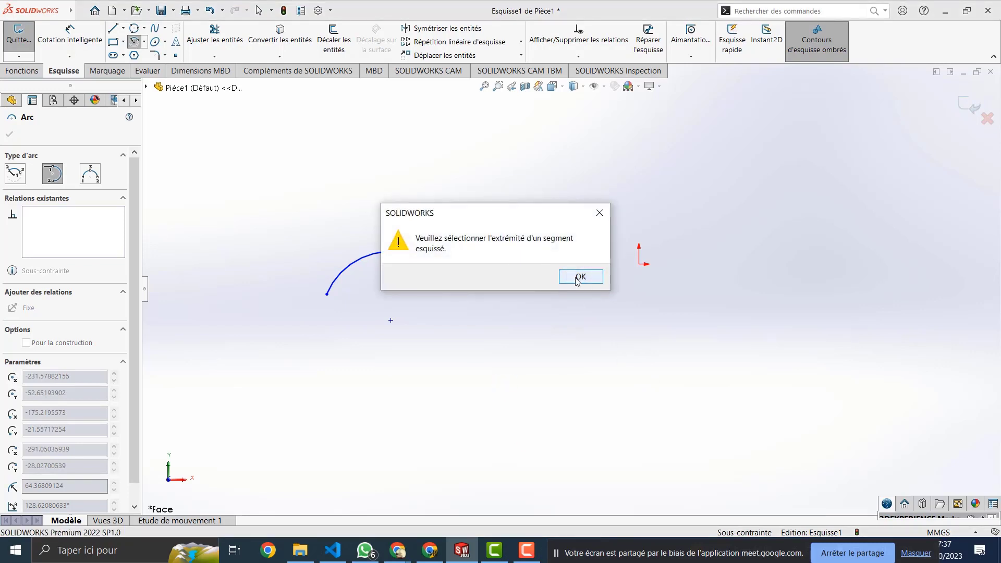
pyautogui.click(580, 277)
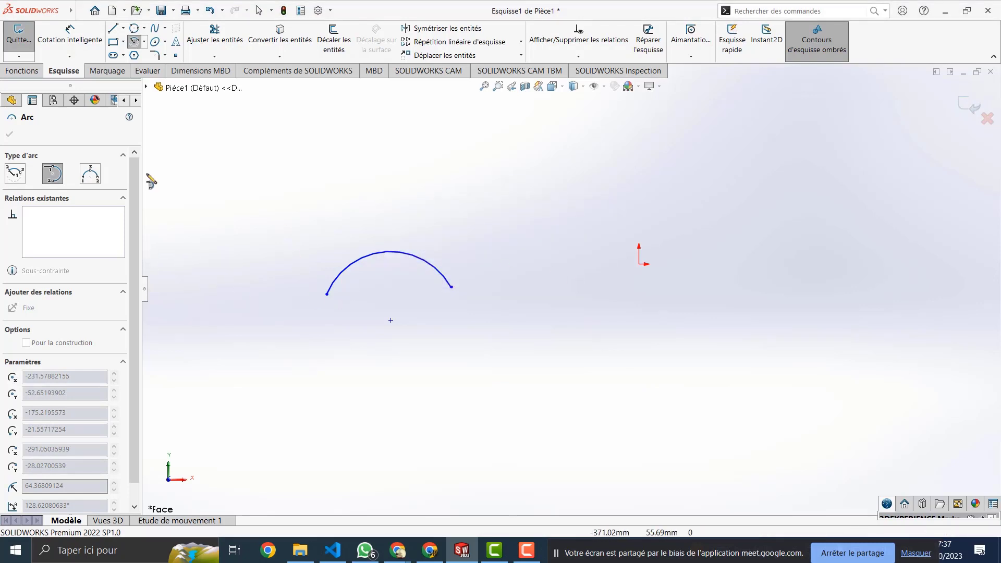
pyautogui.click(464, 359)
pyautogui.click(581, 276)
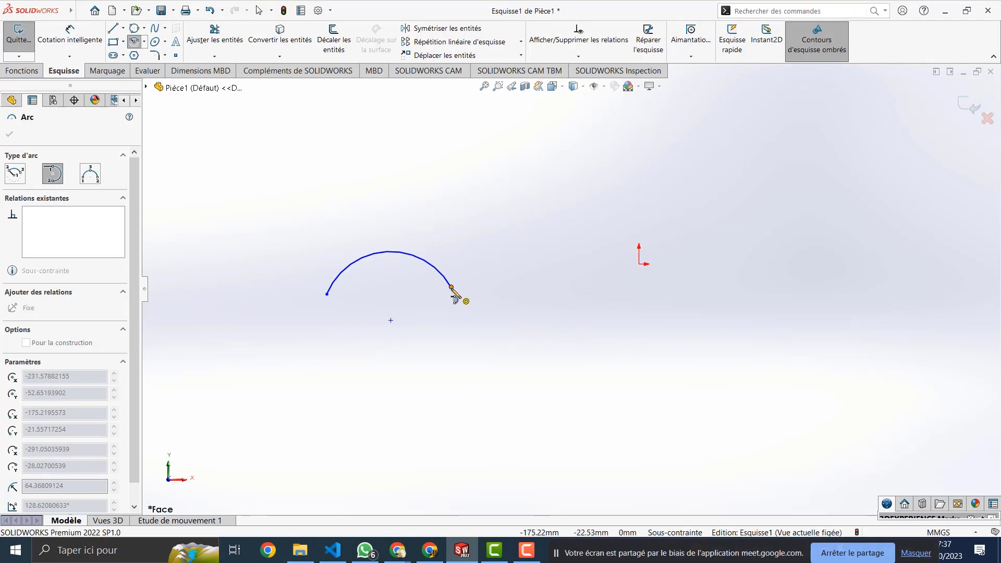
pyautogui.click(451, 286)
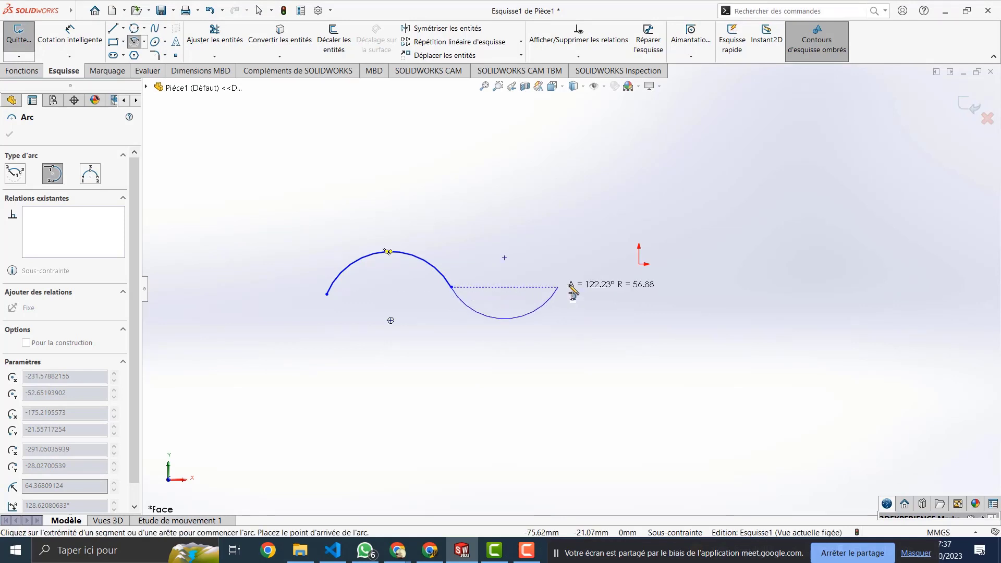
pyautogui.click(594, 280)
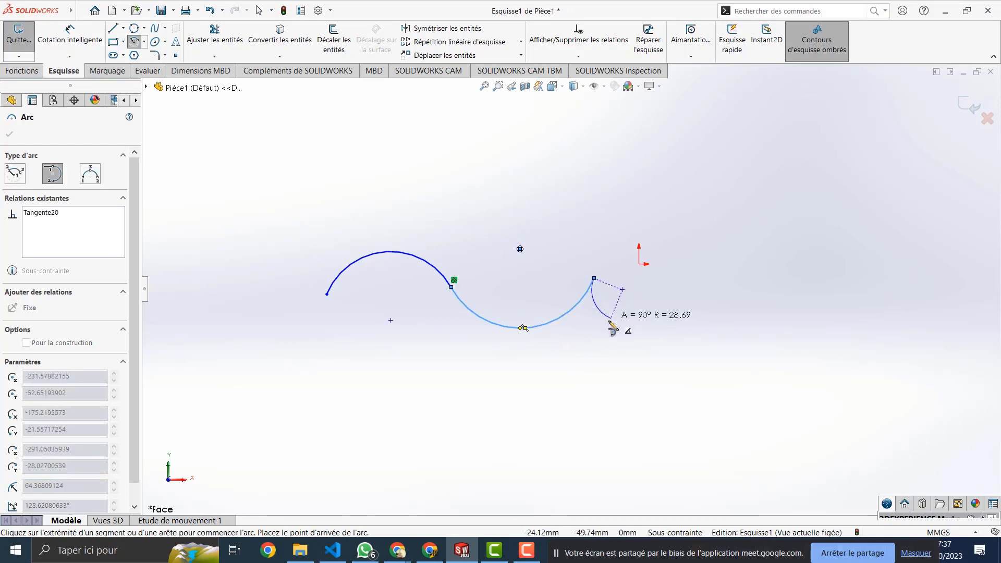
pyautogui.press('Escape')
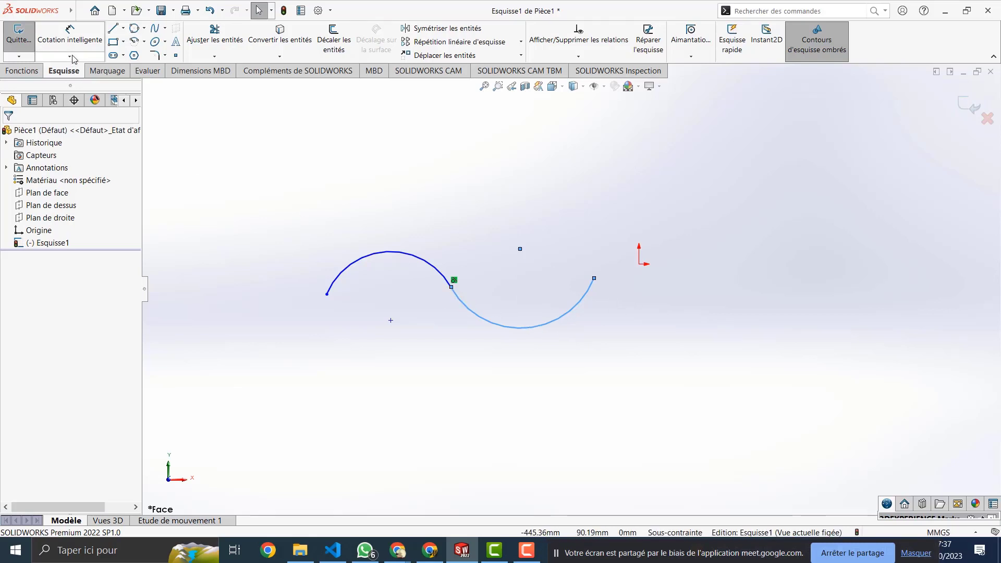
pyautogui.click(113, 30)
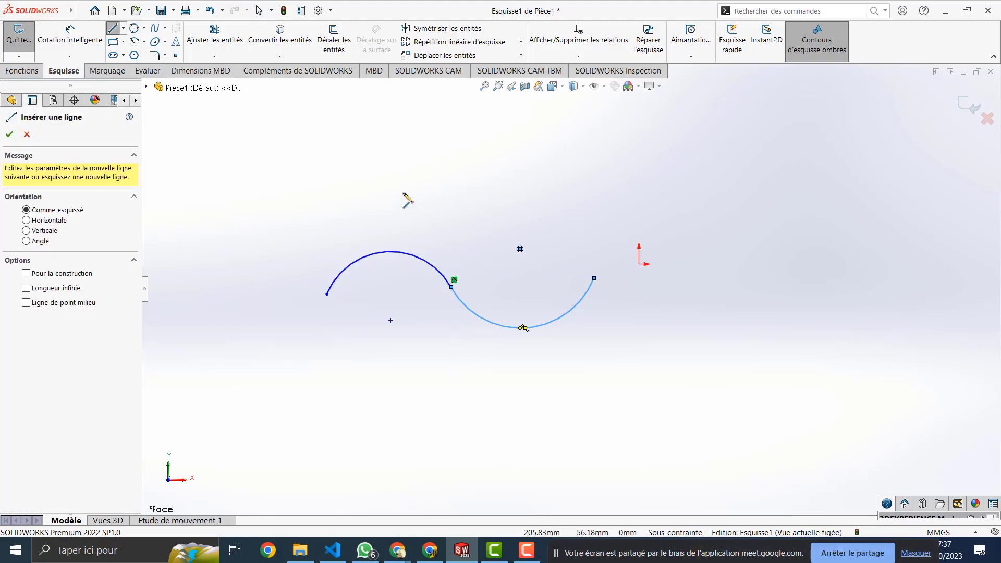
# Step: Draw a near-horizontal line above the S-curve, then try and cancel a tangent arc from it
pyautogui.click(385, 181)
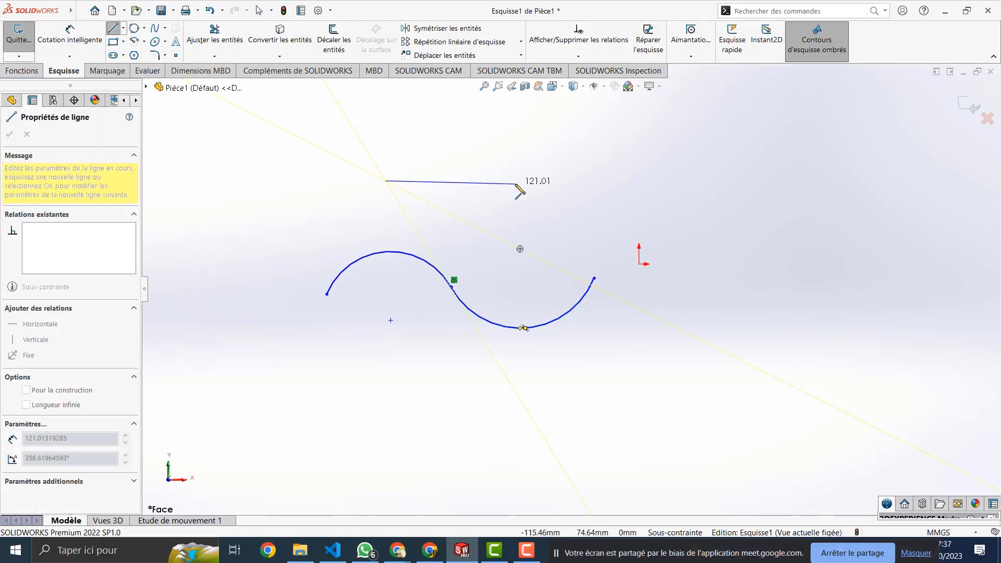
pyautogui.doubleClick(520, 177)
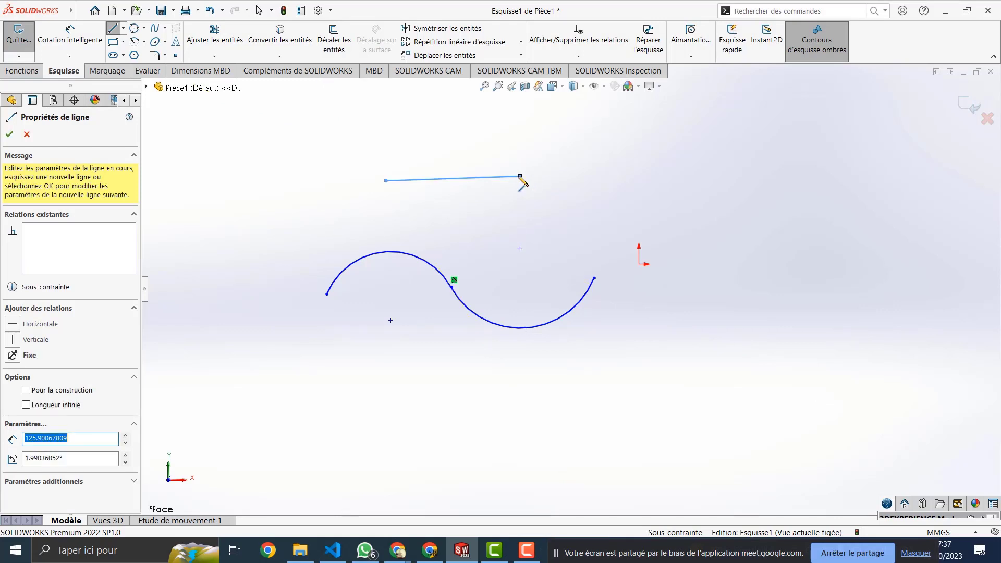
pyautogui.press('Escape')
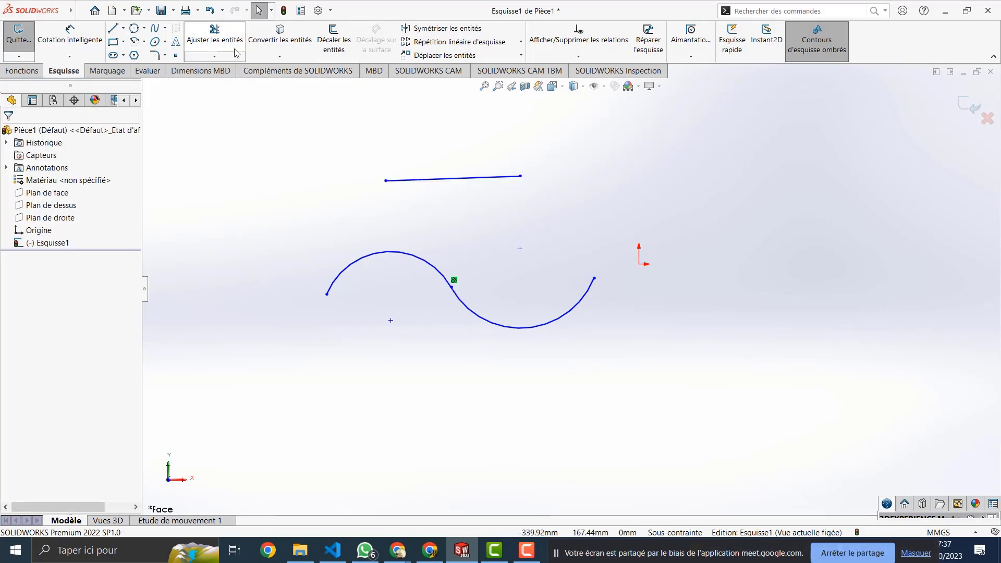
pyautogui.click(134, 43)
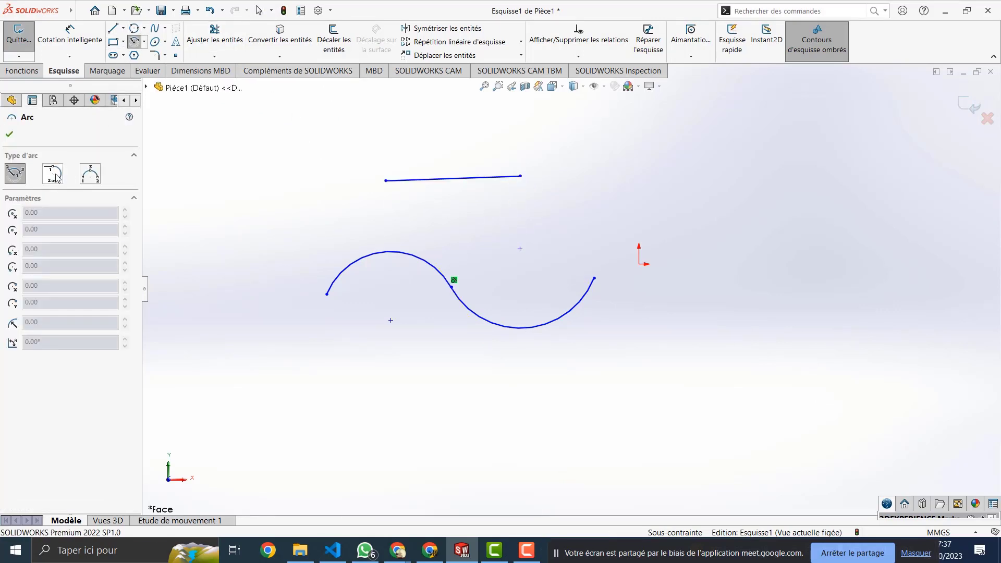
pyautogui.click(55, 175)
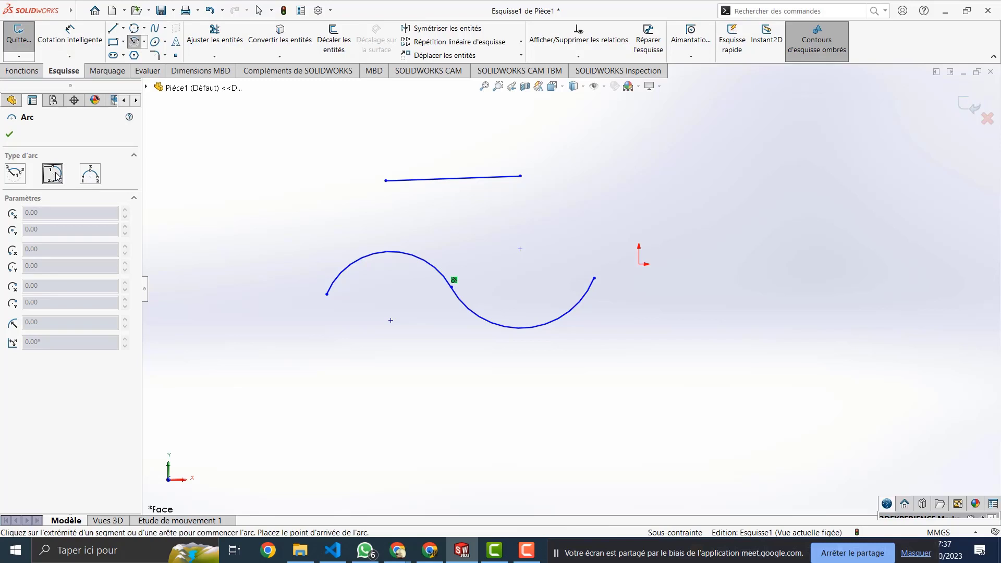
pyautogui.click(385, 181)
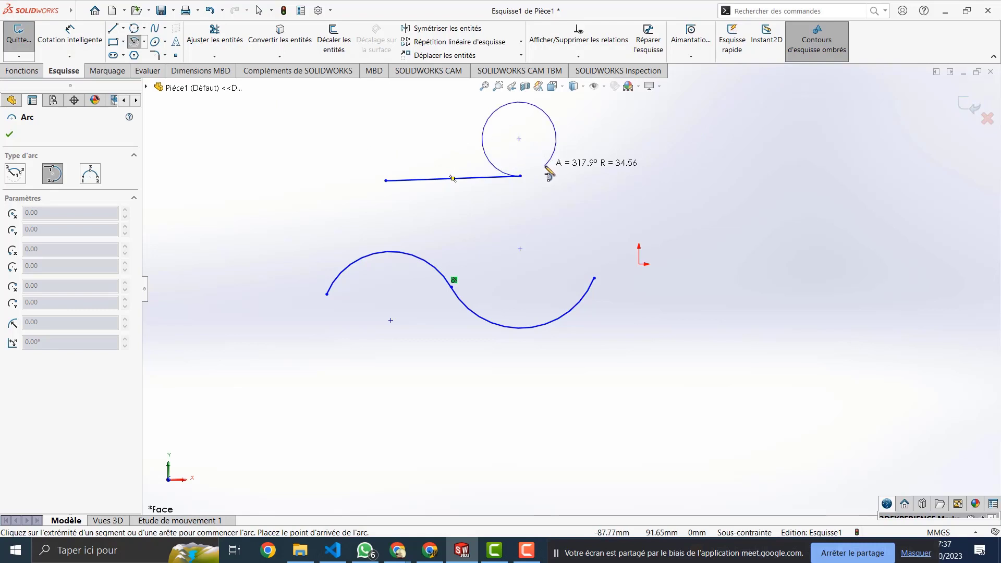
pyautogui.press('Escape')
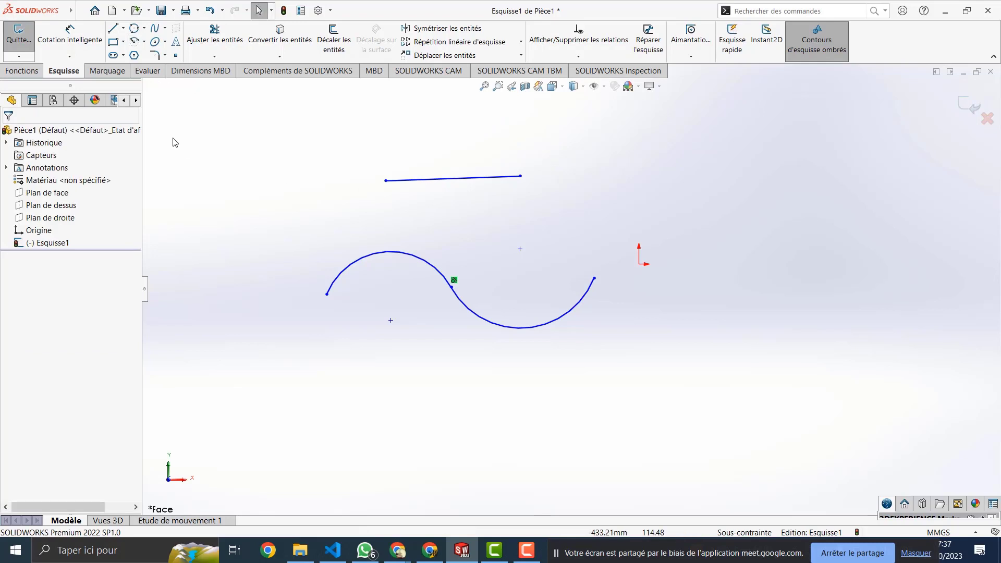
pyautogui.click(135, 42)
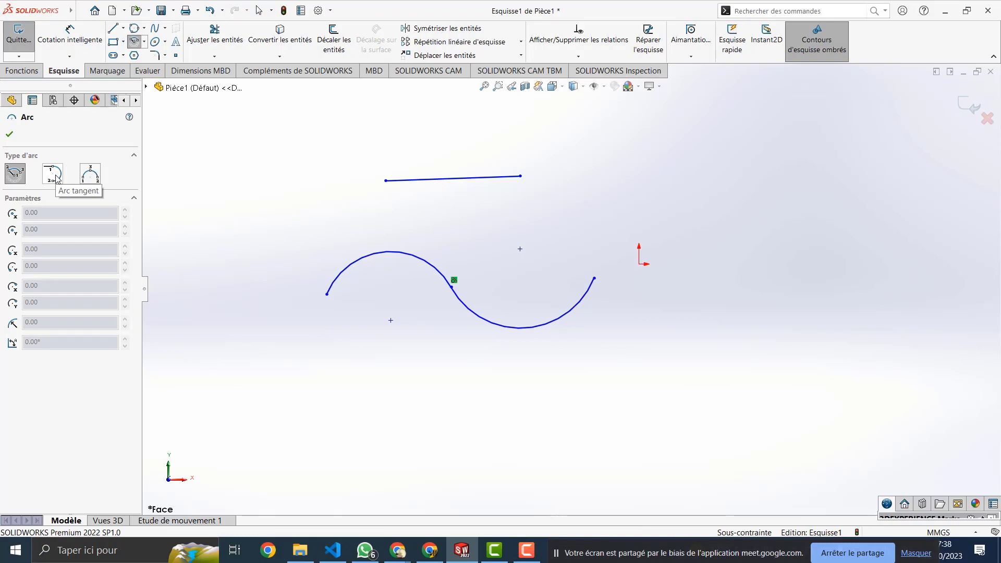
# Step: Close the line with a three-point arc over it, forming a half-disc
pyautogui.click(93, 175)
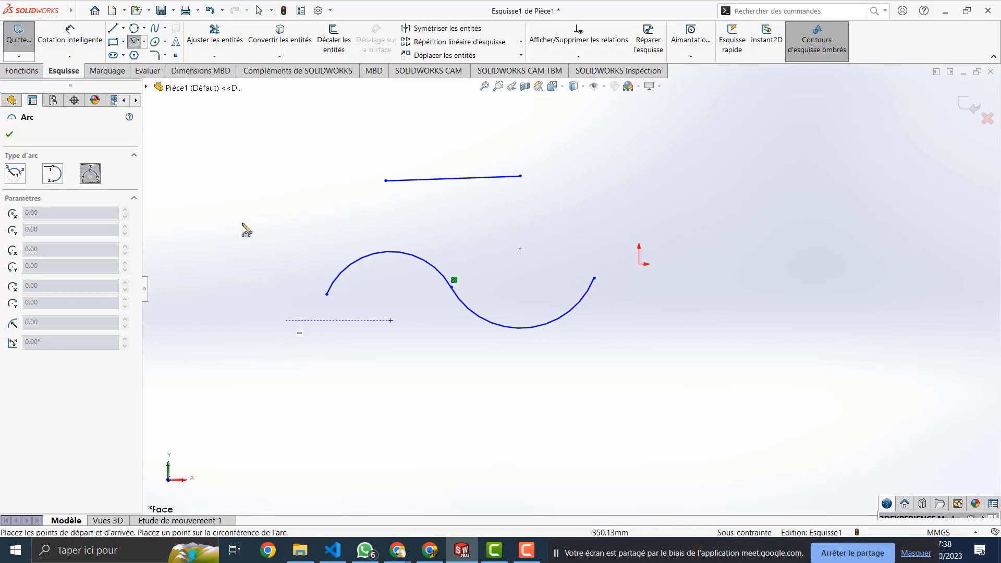
pyautogui.click(386, 181)
pyautogui.click(520, 176)
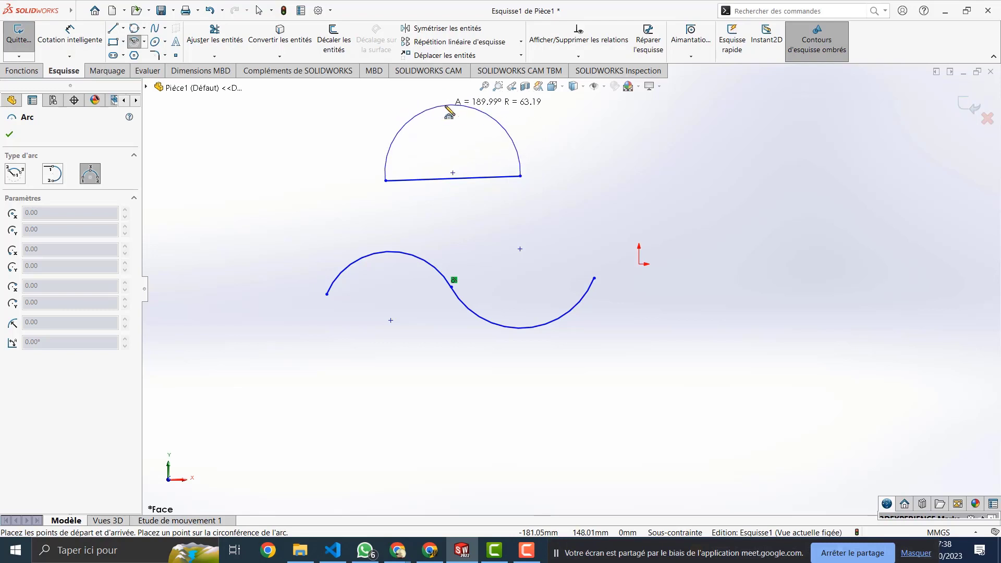
pyautogui.click(446, 105)
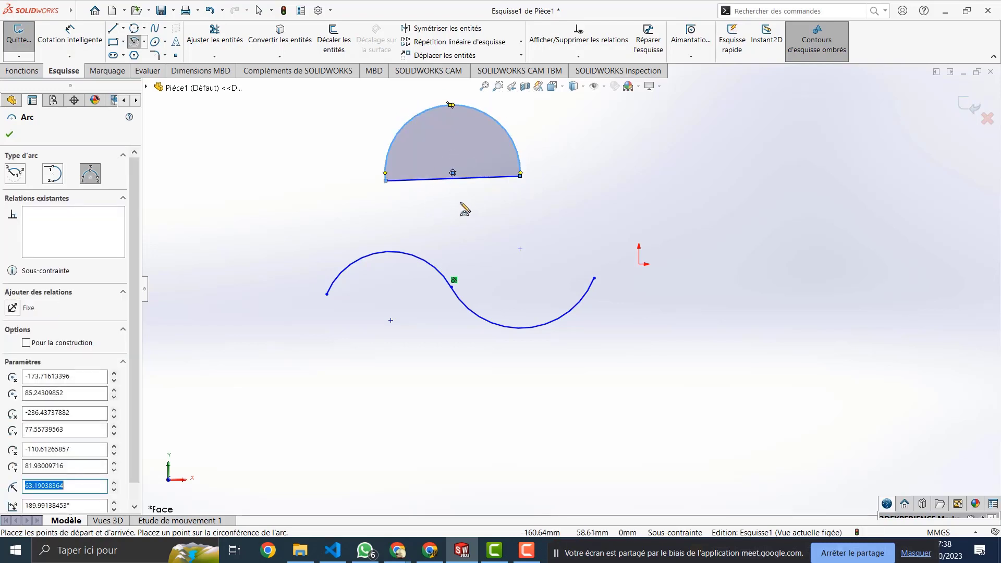
# Step: Extend the S-curve's right end with two tangent arcs heading down-right
pyautogui.click(54, 175)
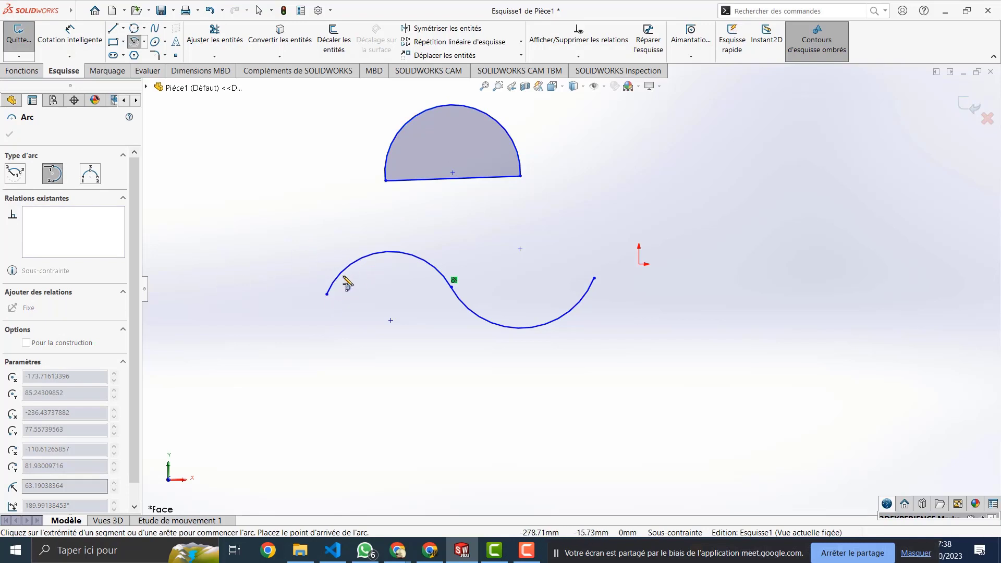
pyautogui.click(594, 279)
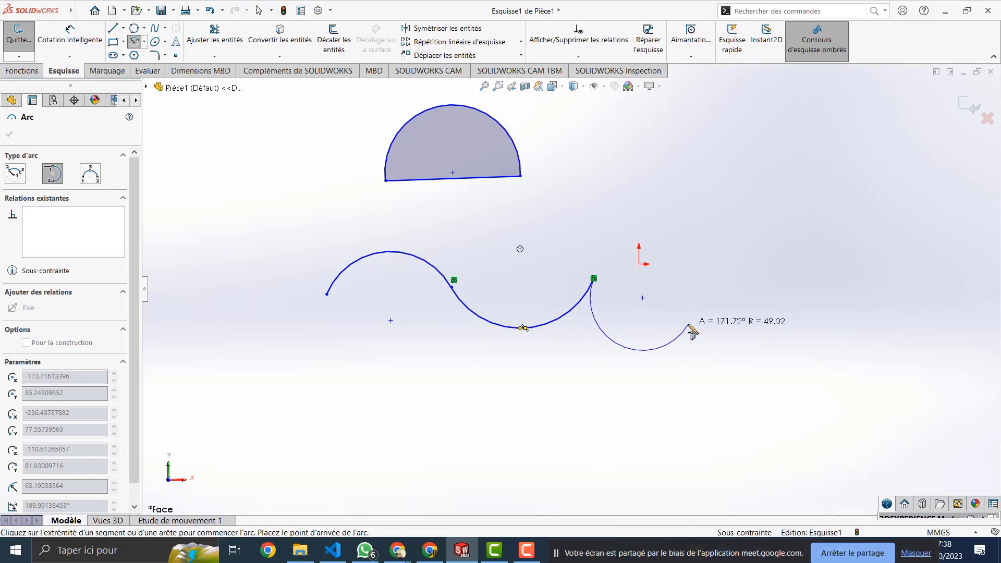
pyautogui.click(688, 324)
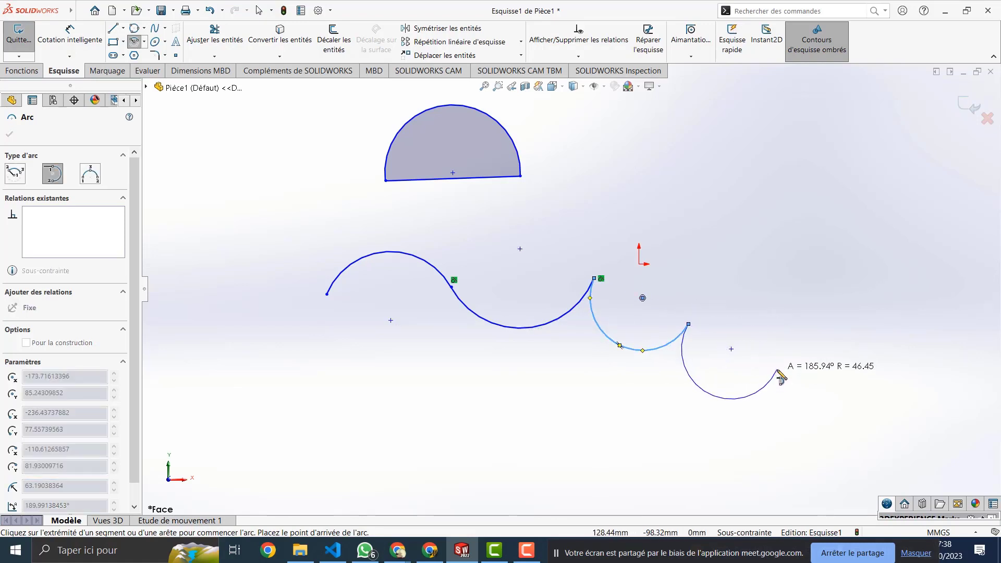
pyautogui.click(776, 369)
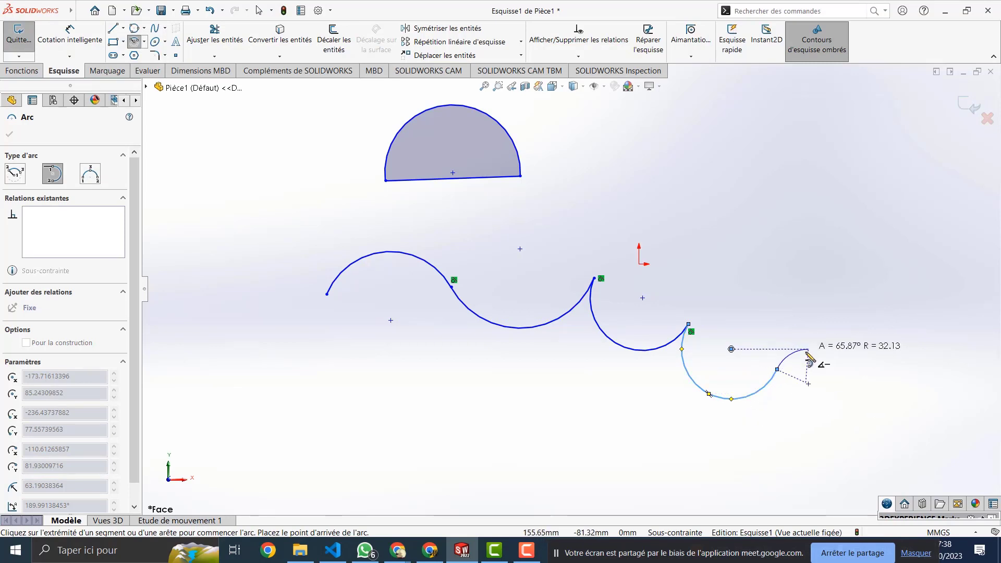
pyautogui.press('Escape')
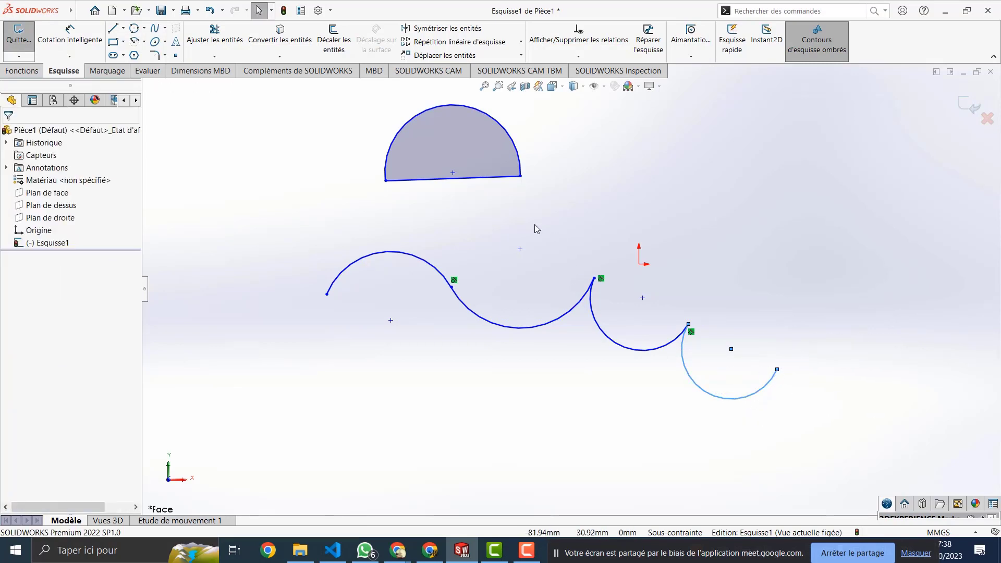
# Step: Box-select and delete the half-disc, S-curve and tangent arcs, leaving only the origin
pyautogui.click(395, 134)
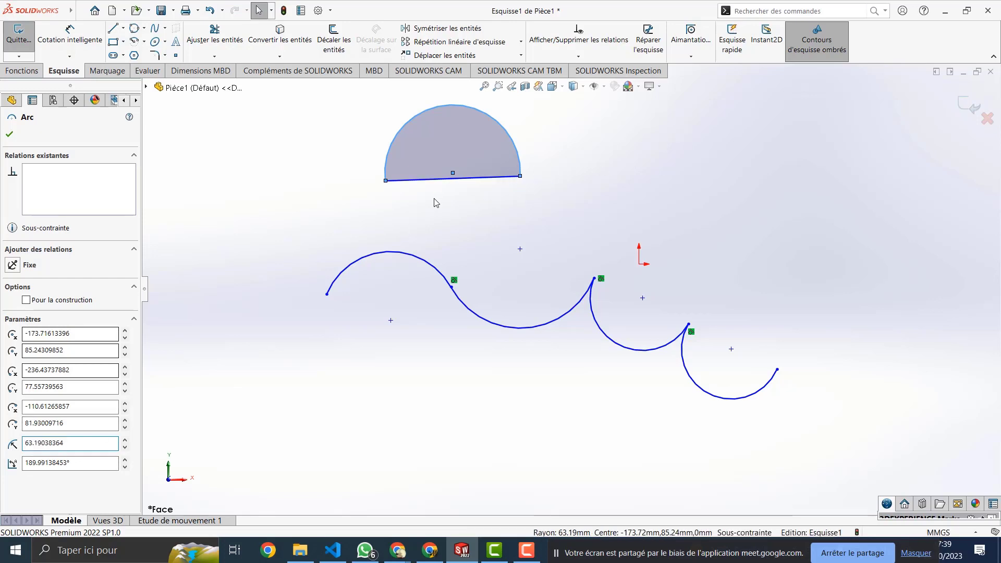
pyautogui.moveTo(680, 124)
pyautogui.mouseDown()
pyautogui.moveTo(358, 391)
pyautogui.moveTo(349, 438)
pyautogui.mouseUp()
pyautogui.press('Delete')
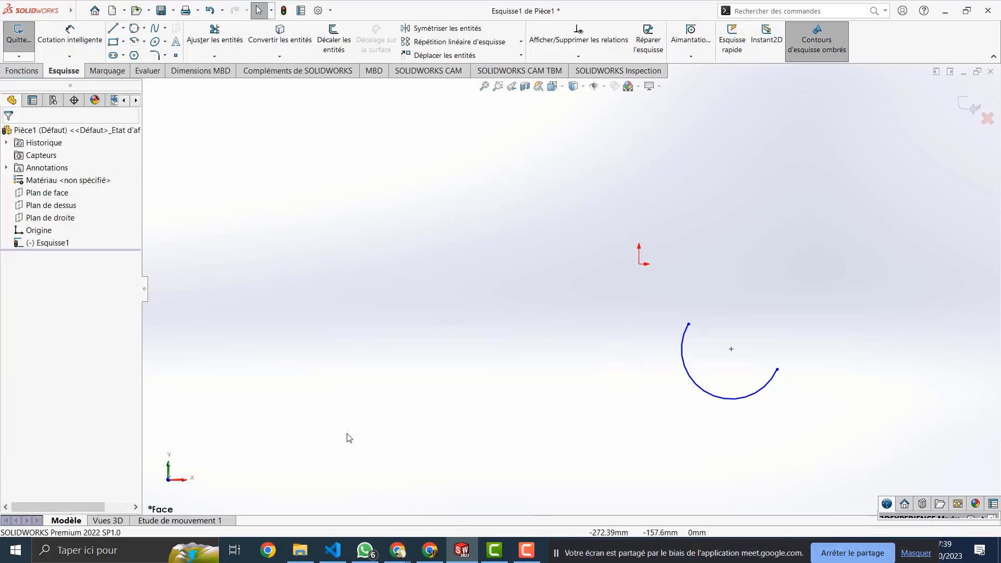
pyautogui.moveTo(807, 251); pyautogui.dragTo(556, 448)
pyautogui.press('Delete')
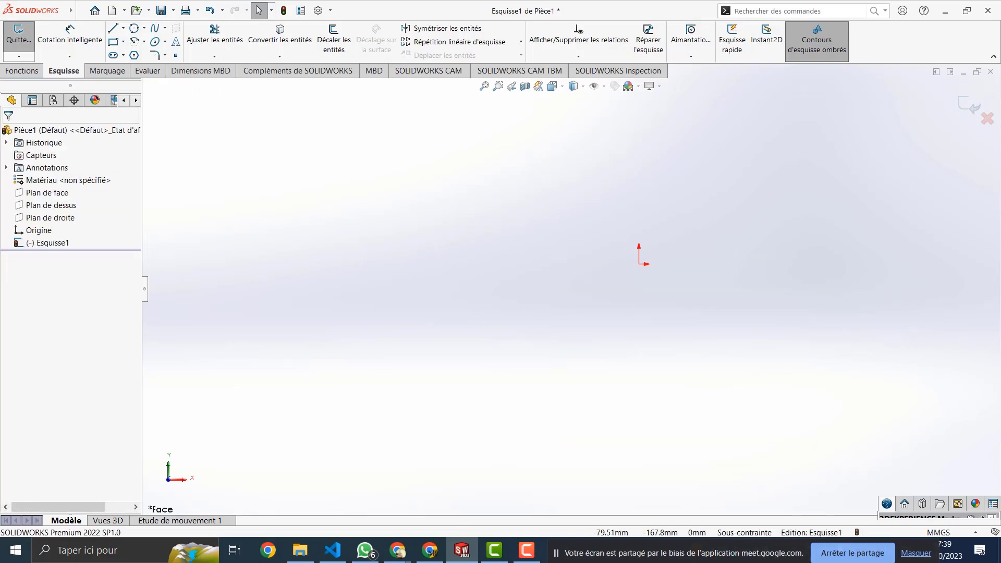
pyautogui.click(144, 42)
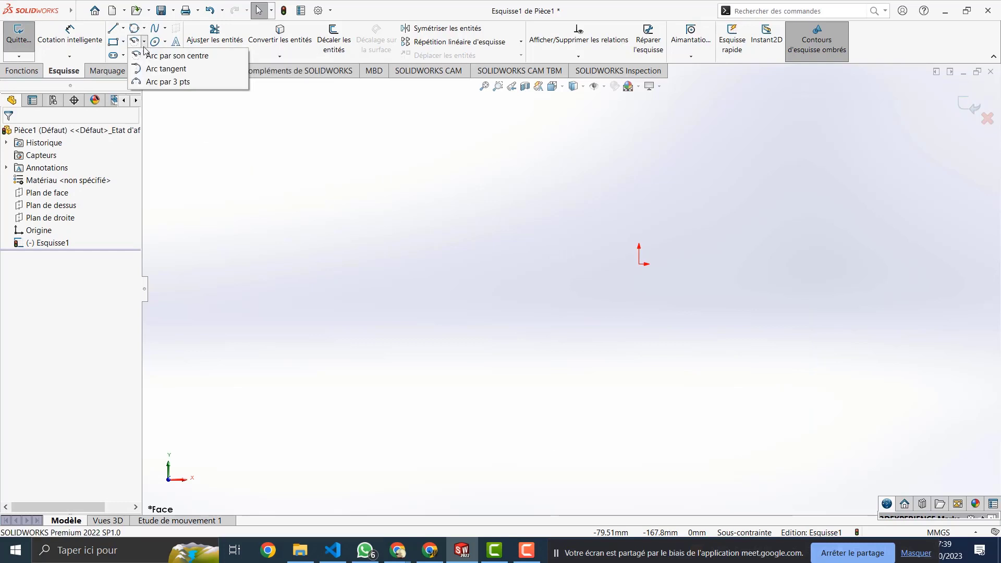
# Step: Draw a three-point arc of radius about 63.92, spanning about 131.62°, left of the origin
pyautogui.click(377, 269)
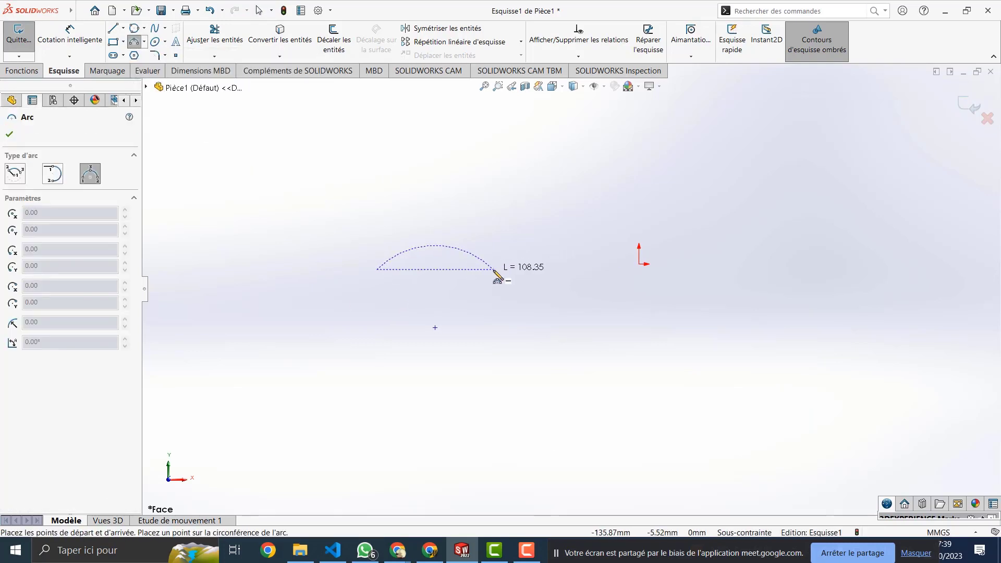
pyautogui.click(502, 269)
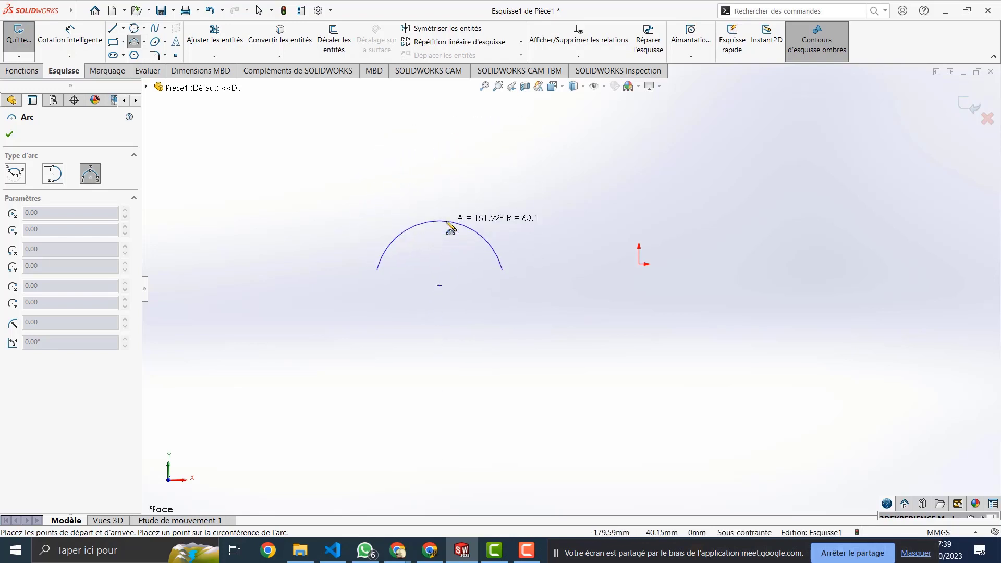
pyautogui.click(447, 229)
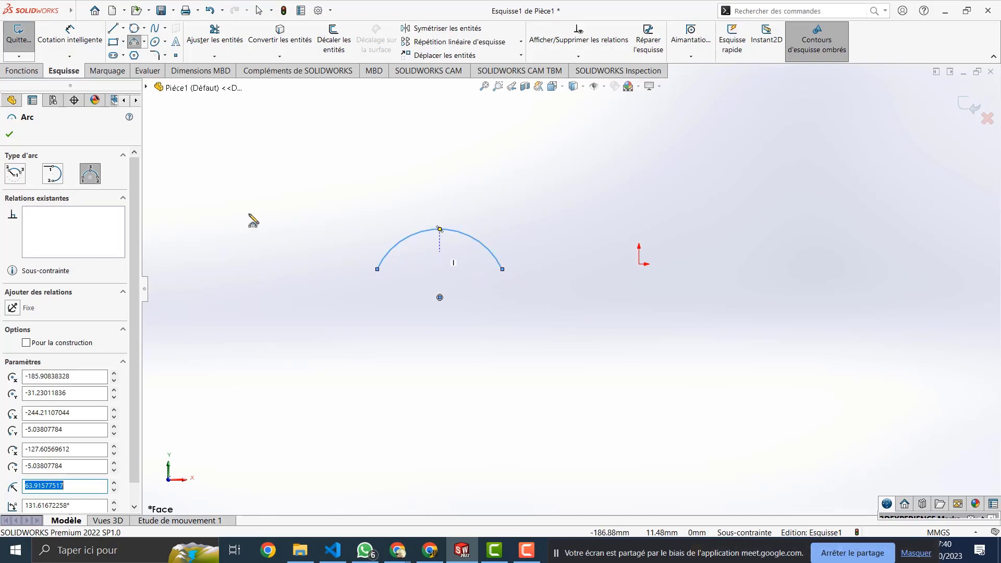
pyautogui.click(15, 174)
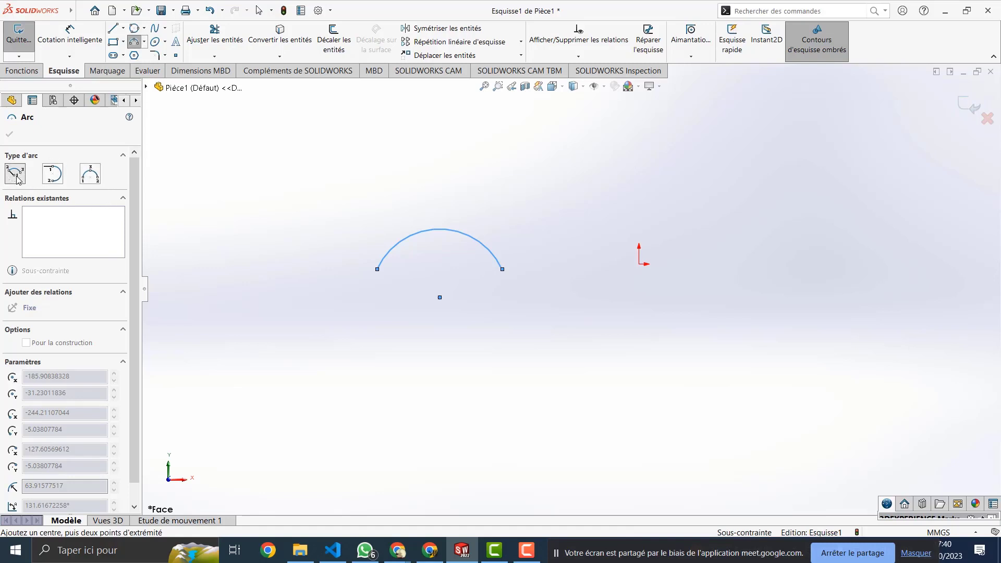
# Step: Draw a second arc from a centre point at lower left, spanning about 114.75°
pyautogui.click(310, 369)
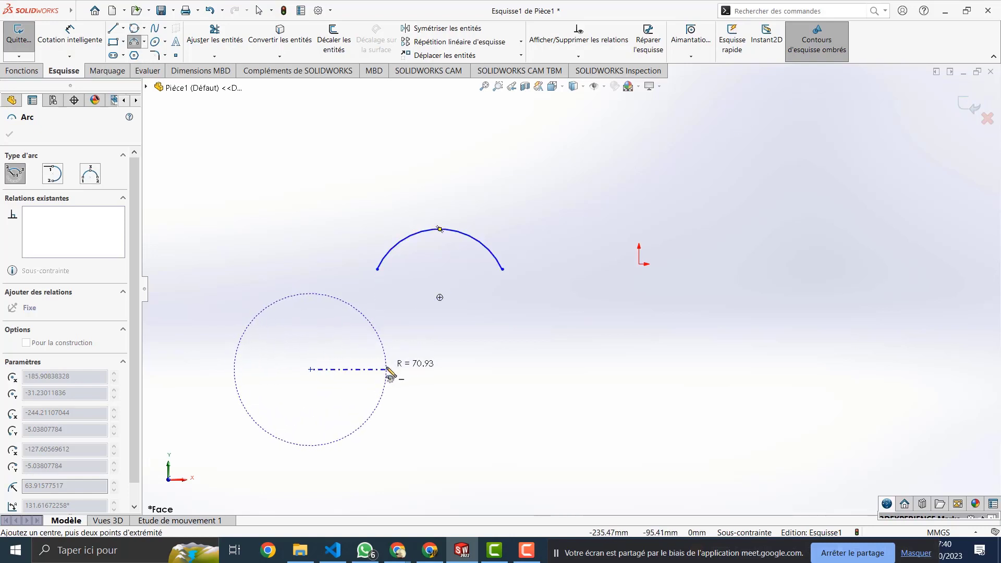
pyautogui.click(385, 369)
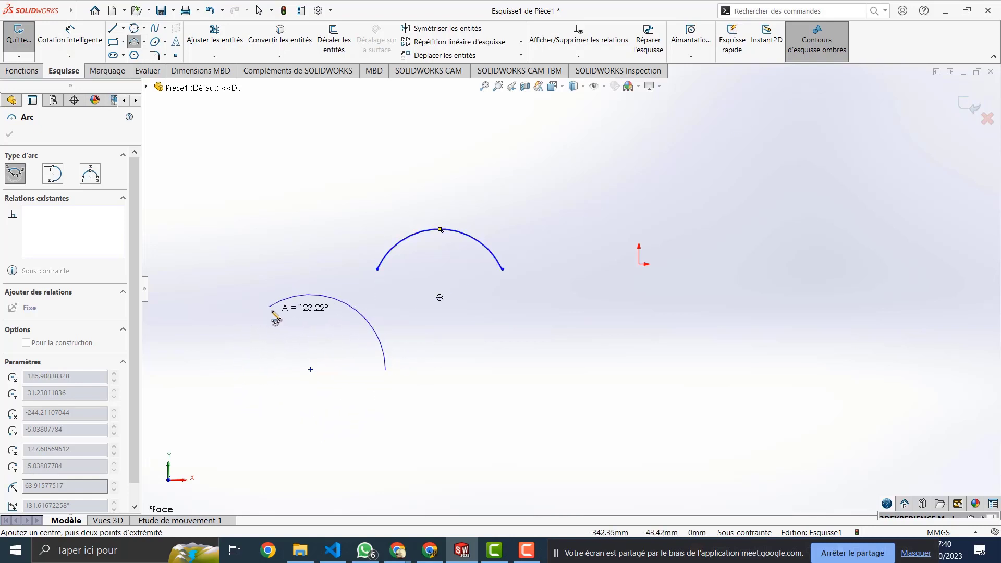
pyautogui.click(279, 303)
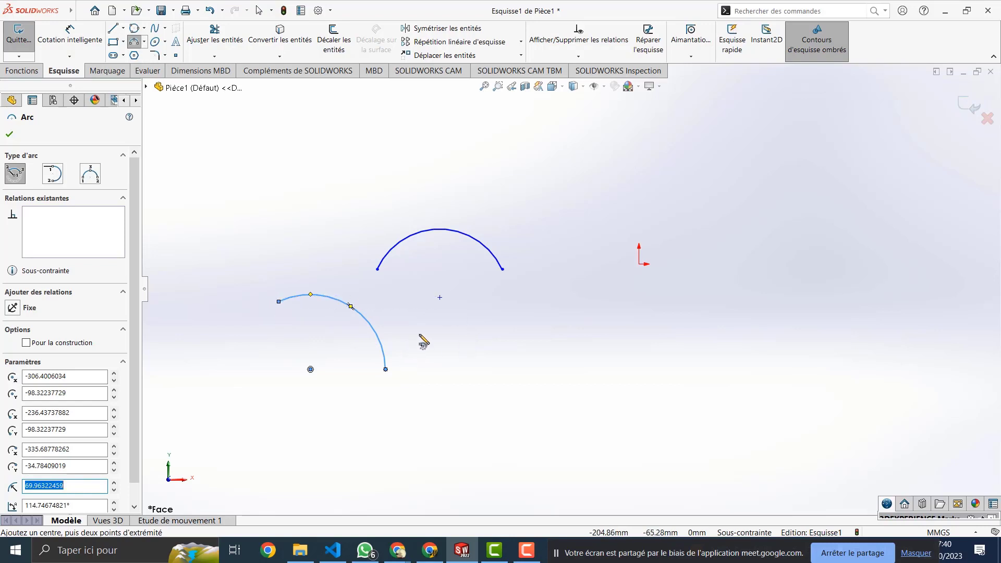
pyautogui.scroll(-1, 81, 412)
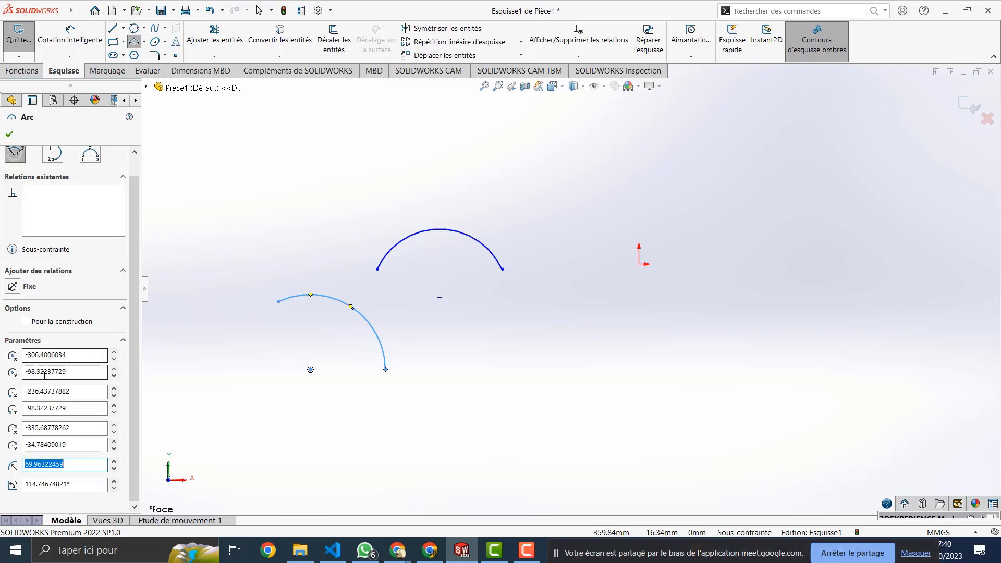
pyautogui.click(80, 354)
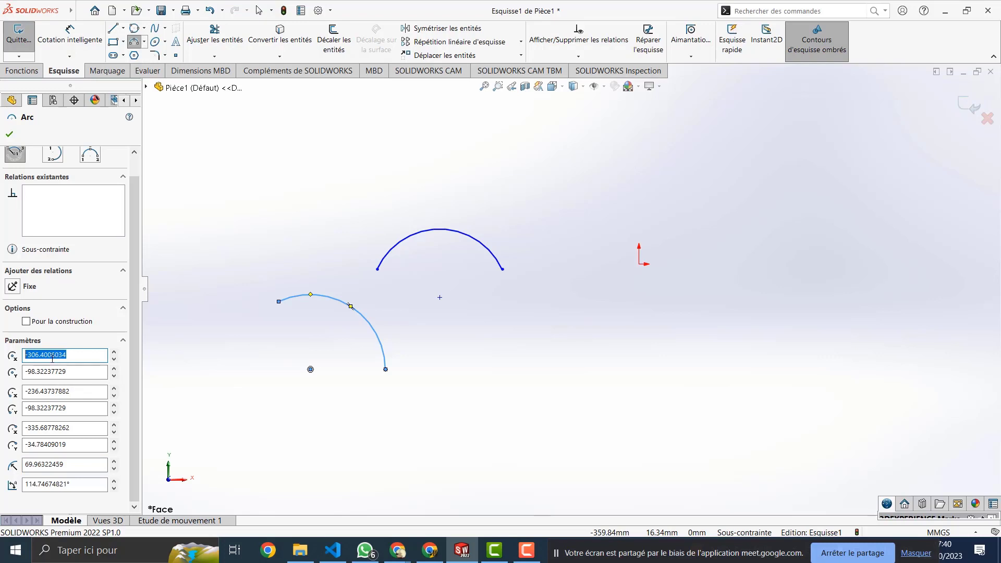
pyautogui.write('0')
pyautogui.press('Tab')
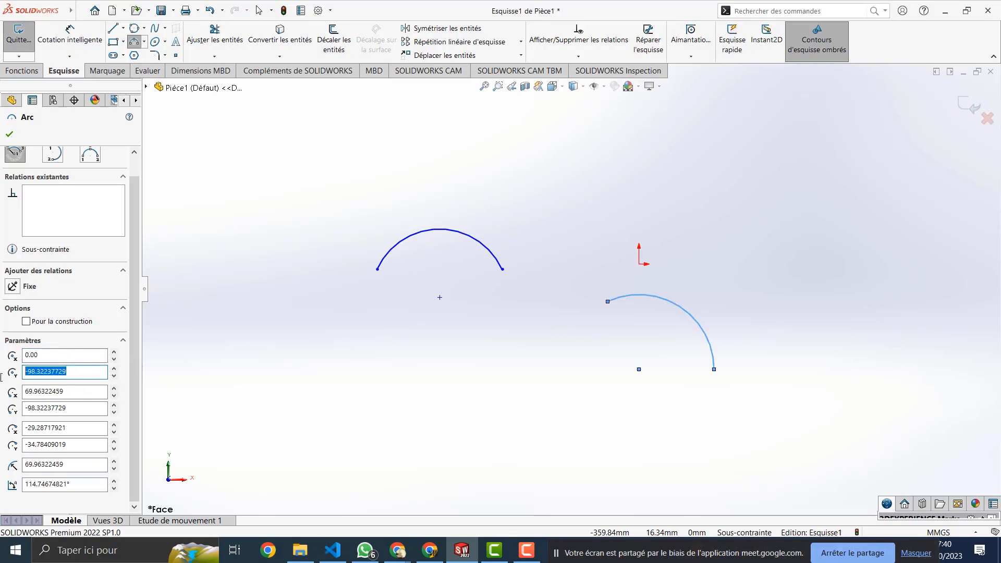
pyautogui.write('0')
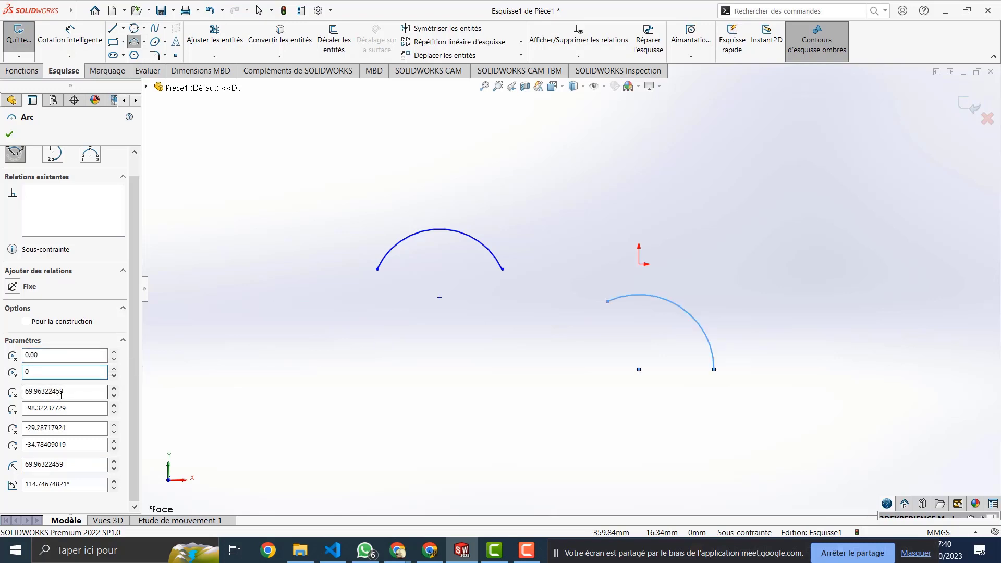
pyautogui.press('Tab')
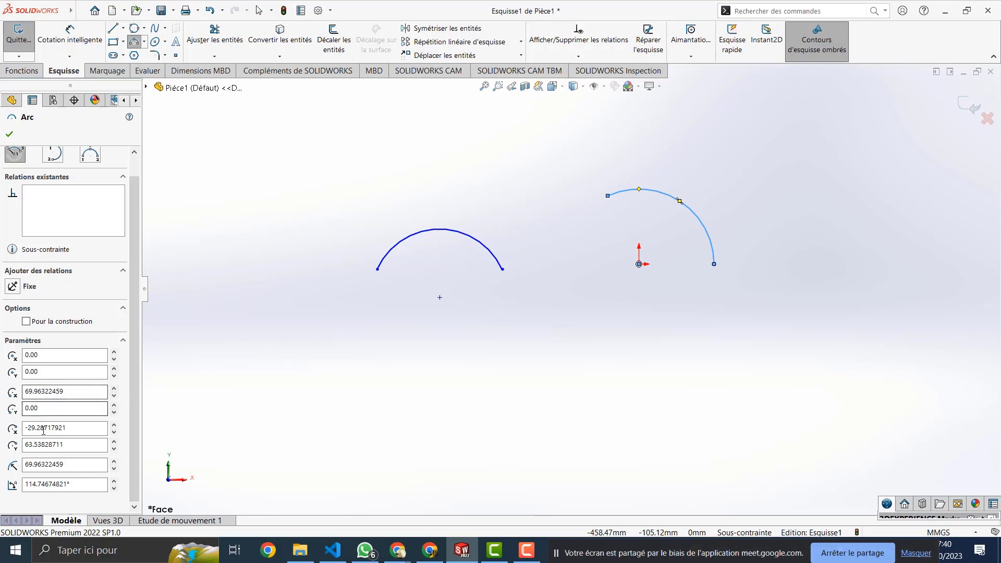
pyautogui.press('Tab')
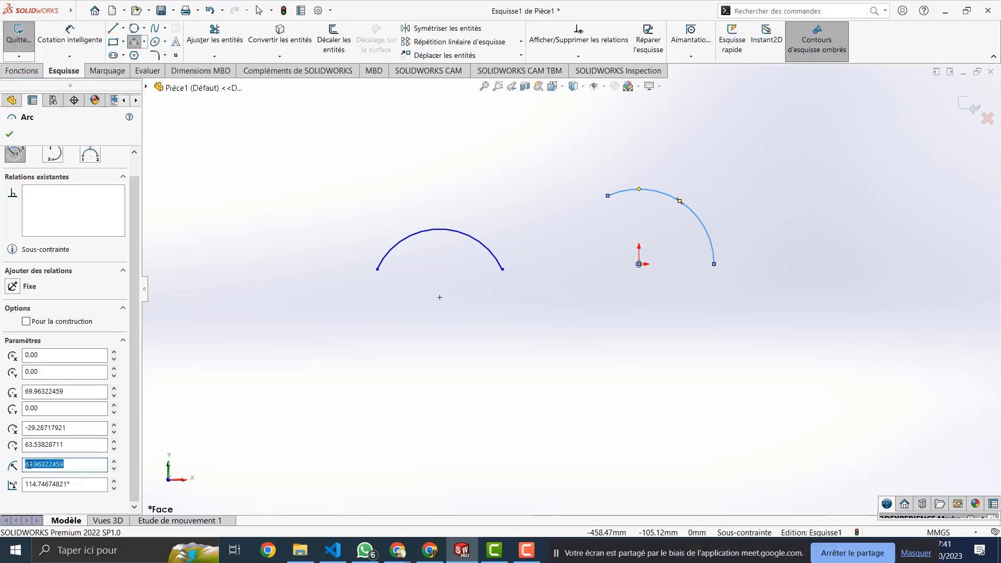
pyautogui.write('80')
pyautogui.press('Return')
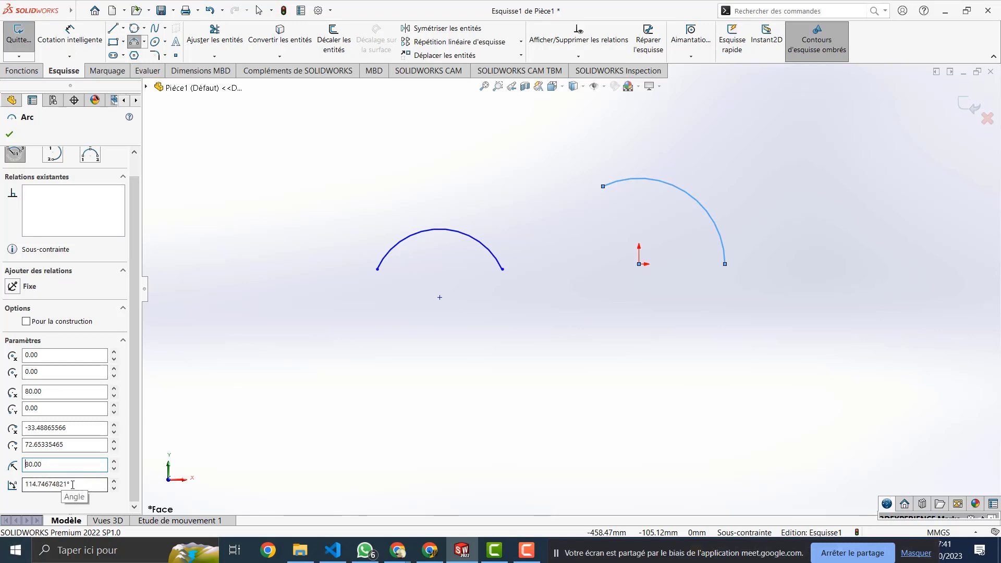
pyautogui.moveTo(76, 482); pyautogui.dragTo(26, 491)
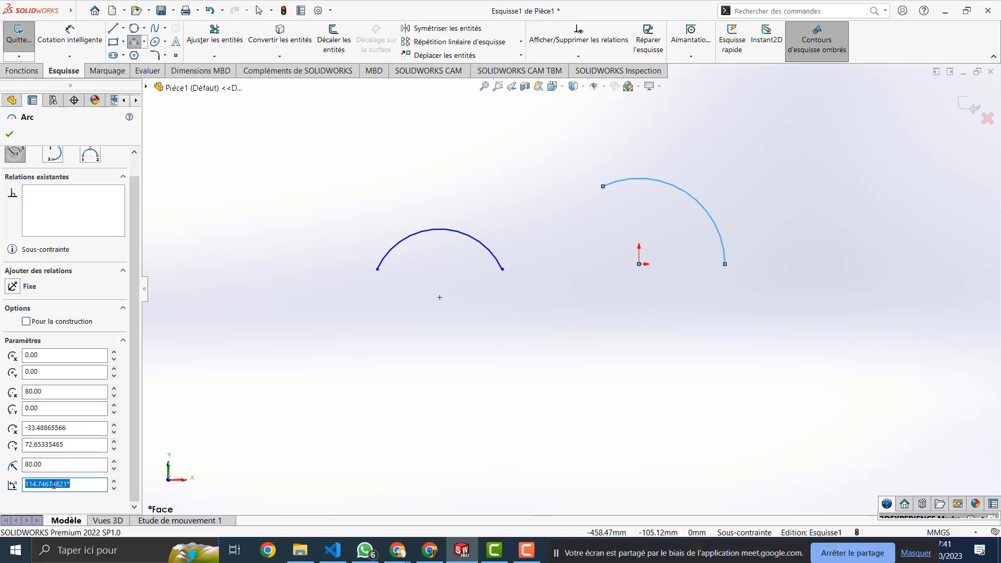
pyautogui.write('30')
pyautogui.press('Return')
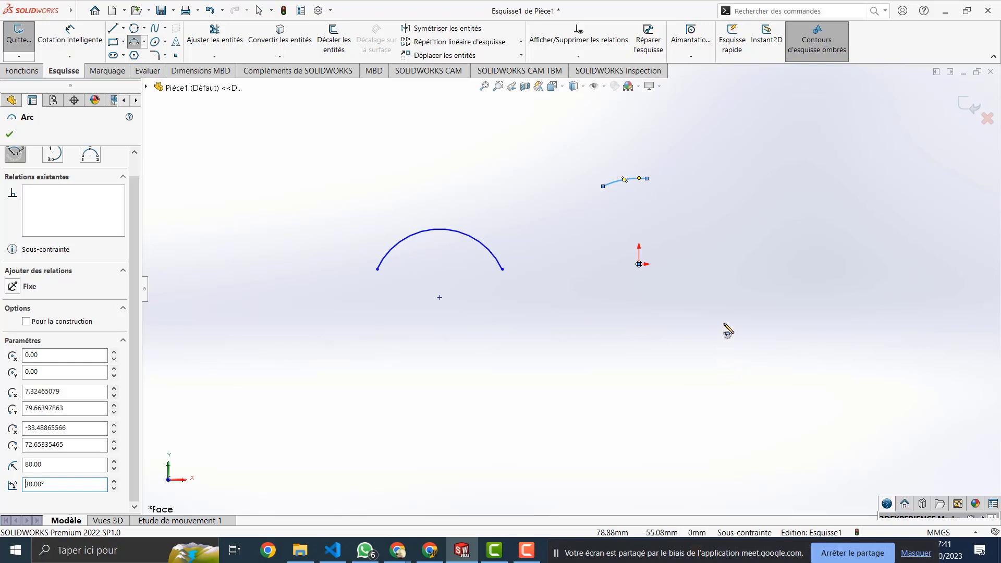
pyautogui.press('Escape')
pyautogui.hotkey('ctrl', 'z')
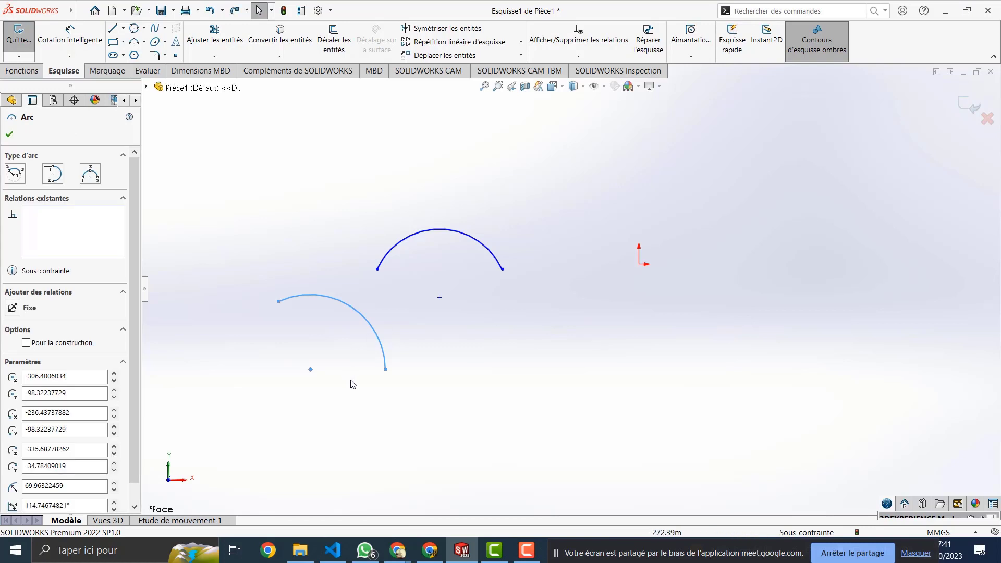
# Step: Set the centre-point arc's angle to 30°, then box-select both arcs
pyautogui.scroll(-1, 30, 484)
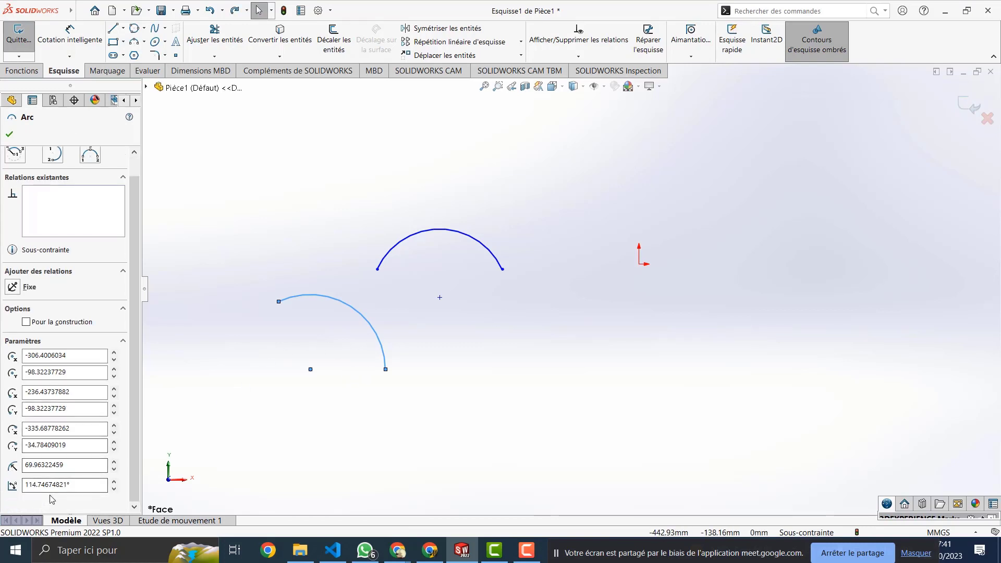
pyautogui.moveTo(73, 482); pyautogui.dragTo(1, 475)
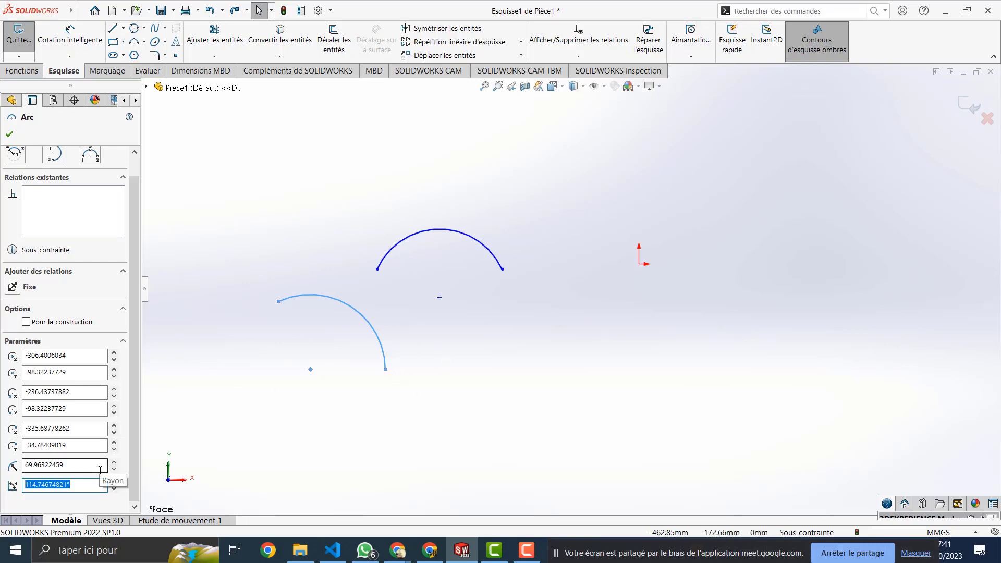
pyautogui.write('30')
pyautogui.press('Return')
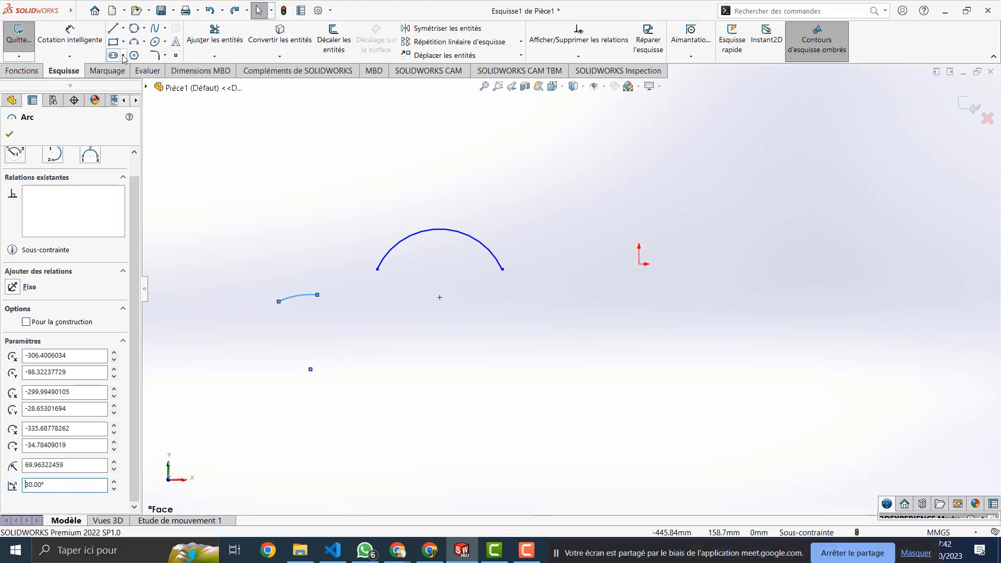
pyautogui.press('Escape')
pyautogui.moveTo(586, 195); pyautogui.dragTo(203, 444)
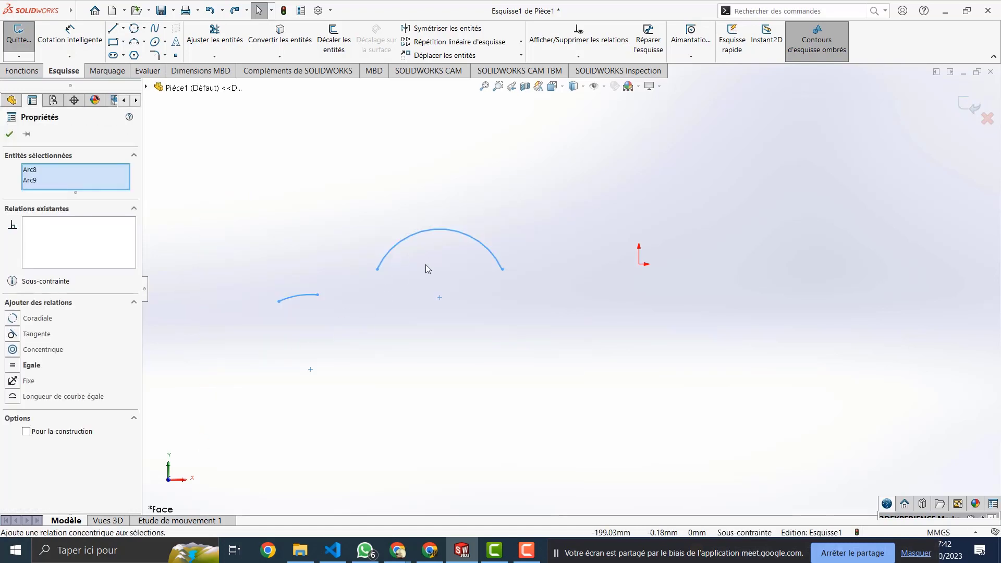
# Step: Delete both arcs and start the Straight Slot tool
pyautogui.press('Delete')
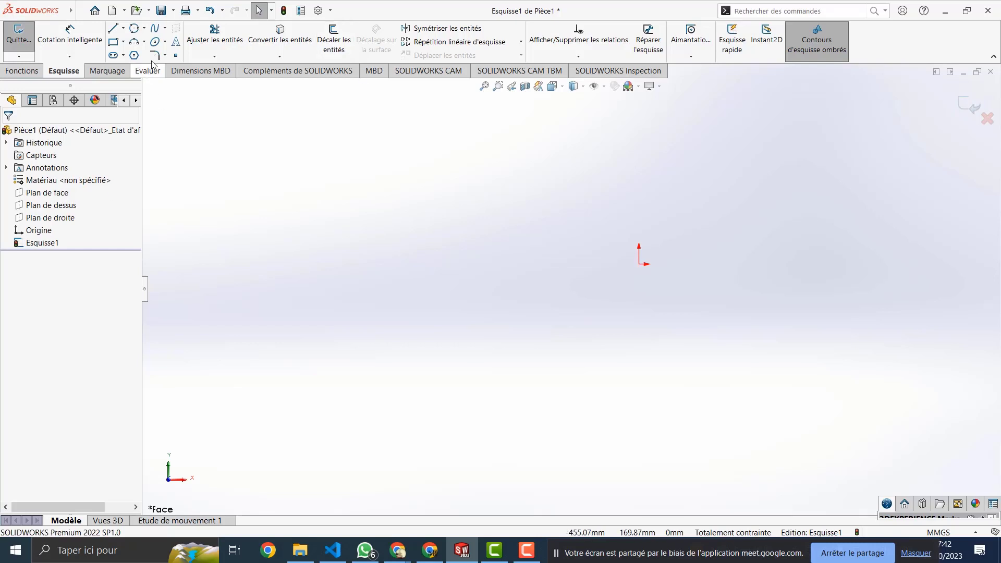
pyautogui.click(123, 55)
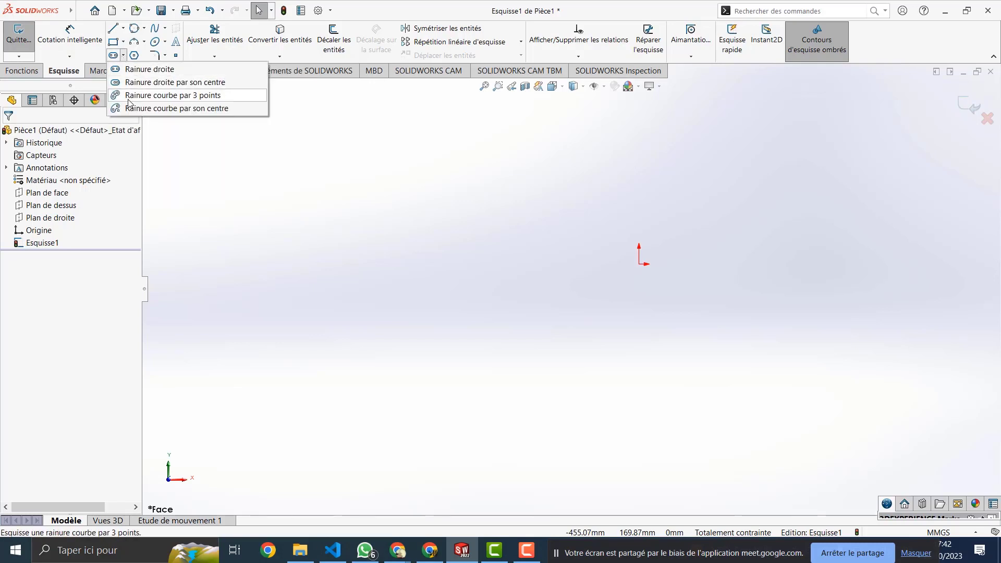
pyautogui.click(116, 56)
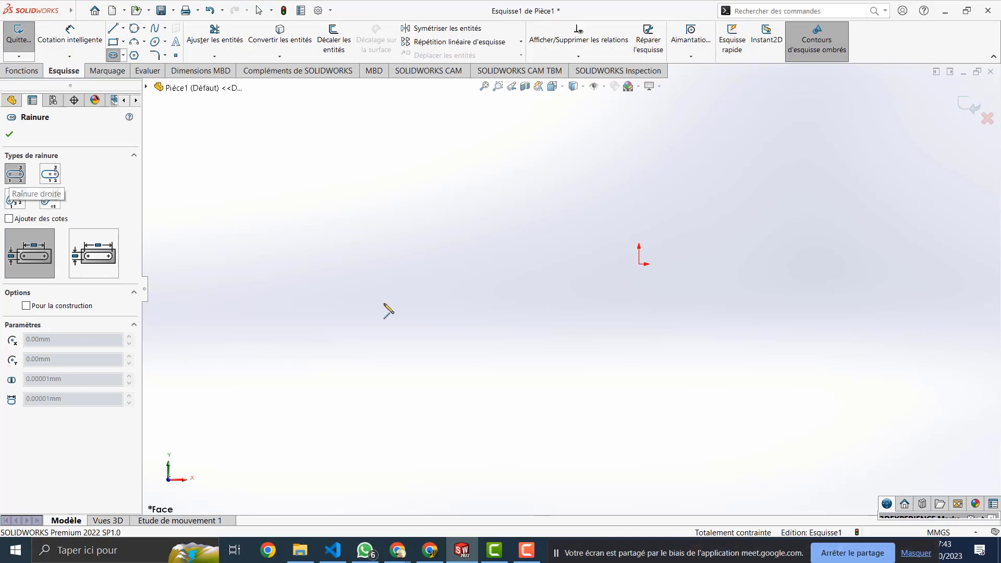
# Step: Draw a horizontal straight slot 200 mm centre-to-centre, dimensioned by its 254.09 mm overall length
pyautogui.click(326, 281)
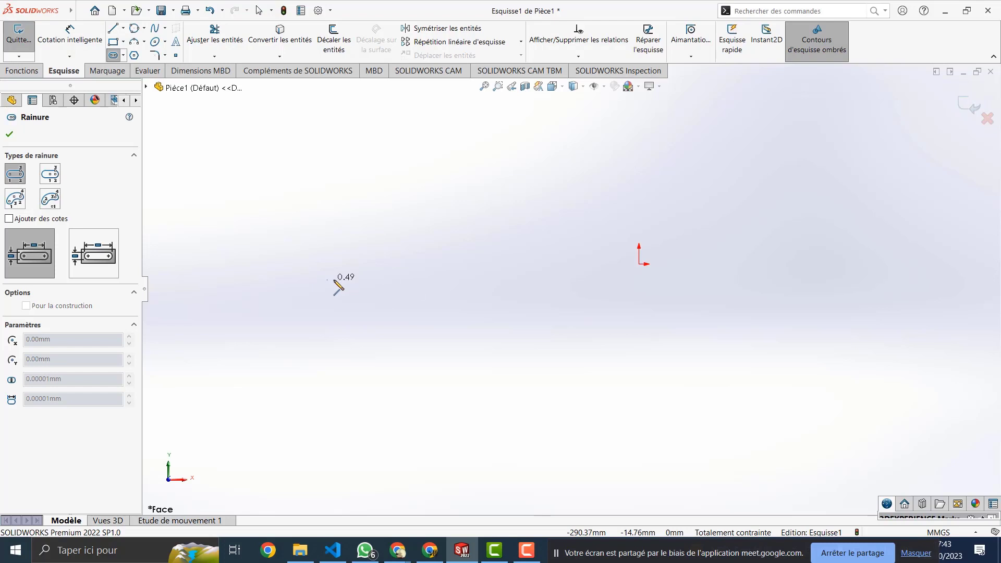
pyautogui.click(555, 275)
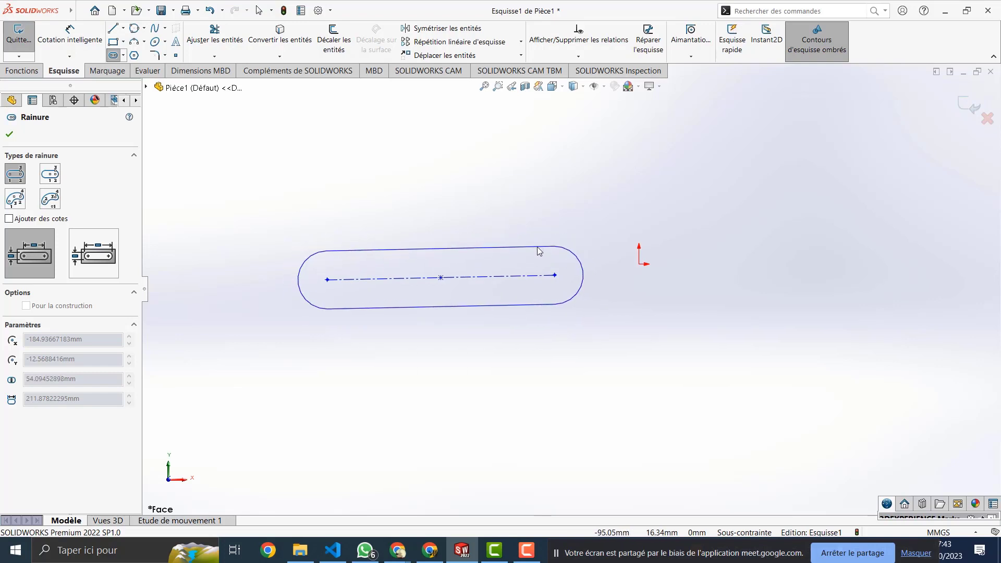
pyautogui.click(539, 251)
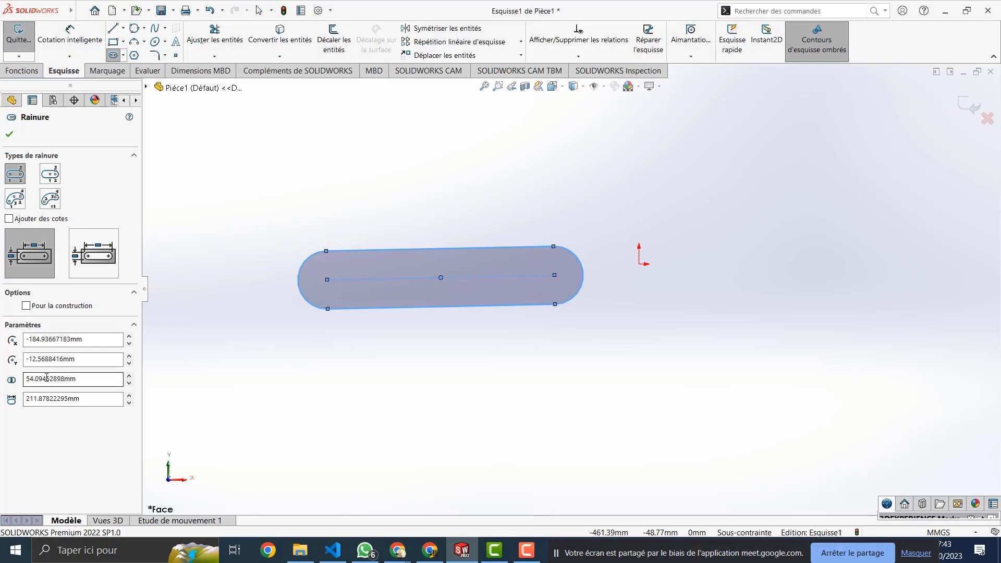
pyautogui.doubleClick(84, 399)
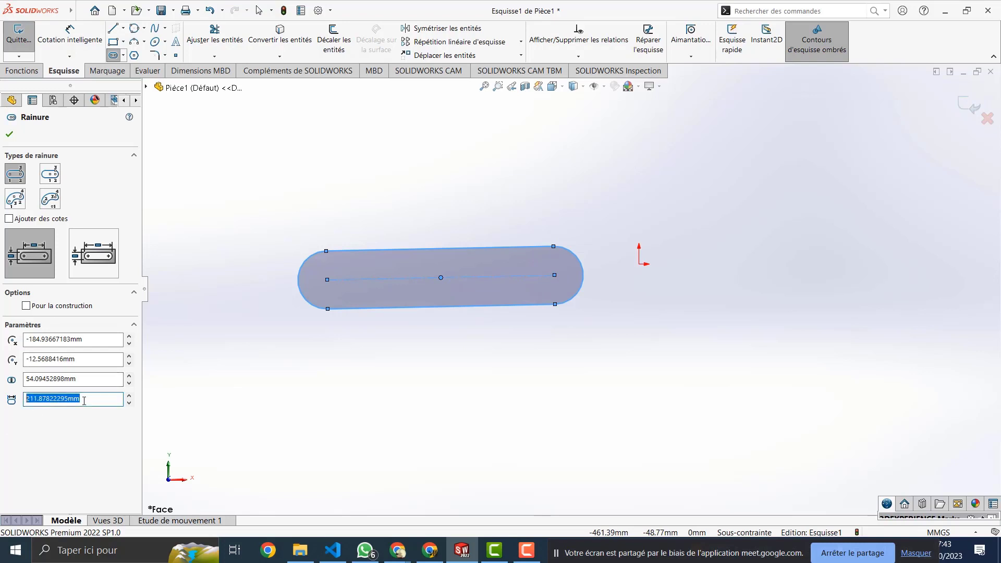
pyautogui.write('200')
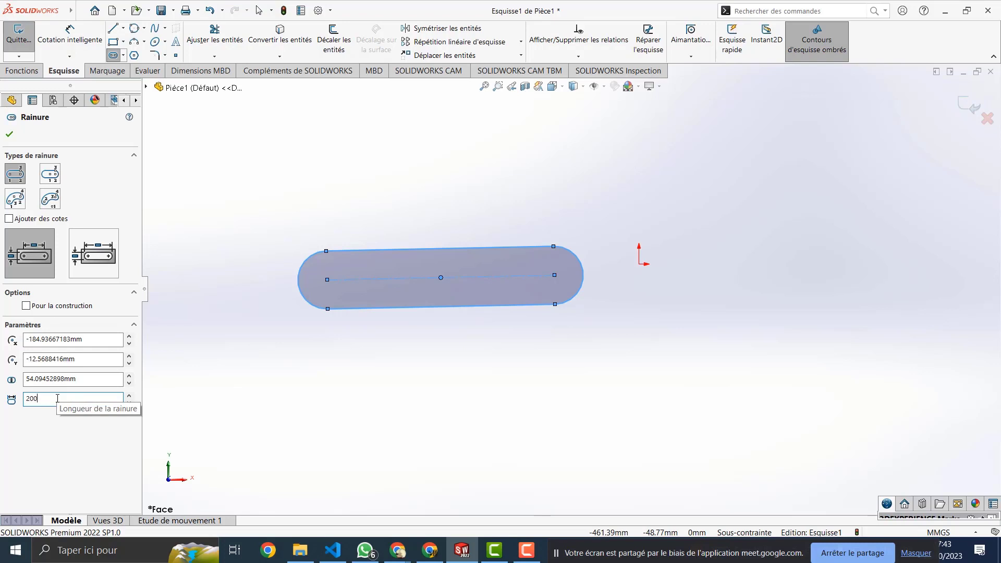
pyautogui.press('Return')
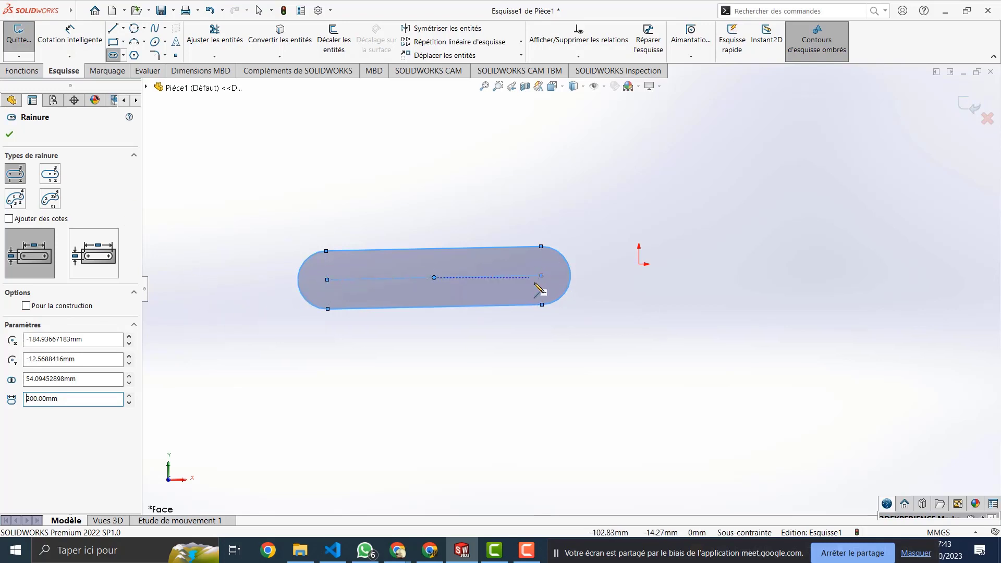
pyautogui.click(90, 255)
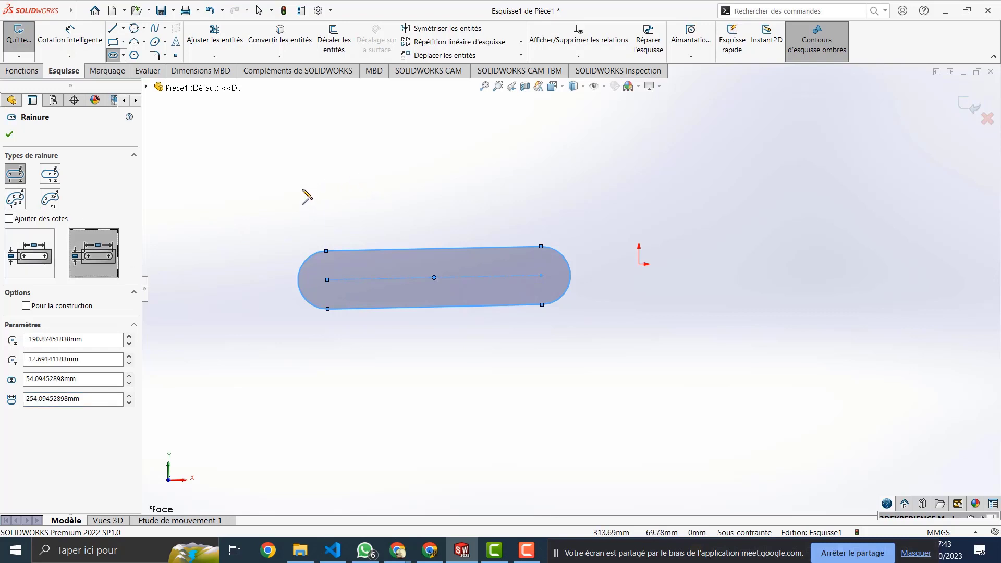
# Step: Draw a second 200 mm straight slot above the first, then select a curved slot type
pyautogui.click(298, 187)
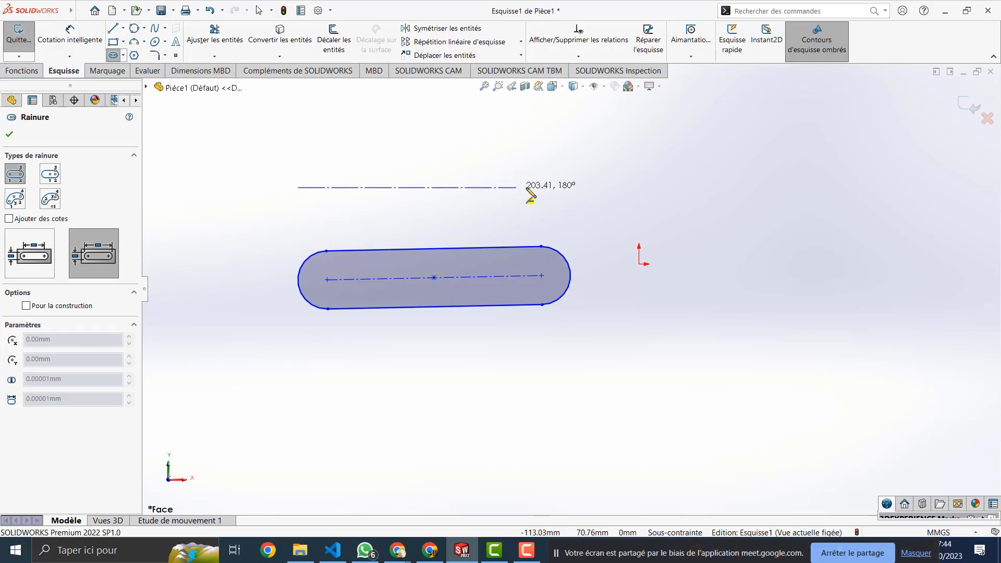
pyautogui.click(554, 188)
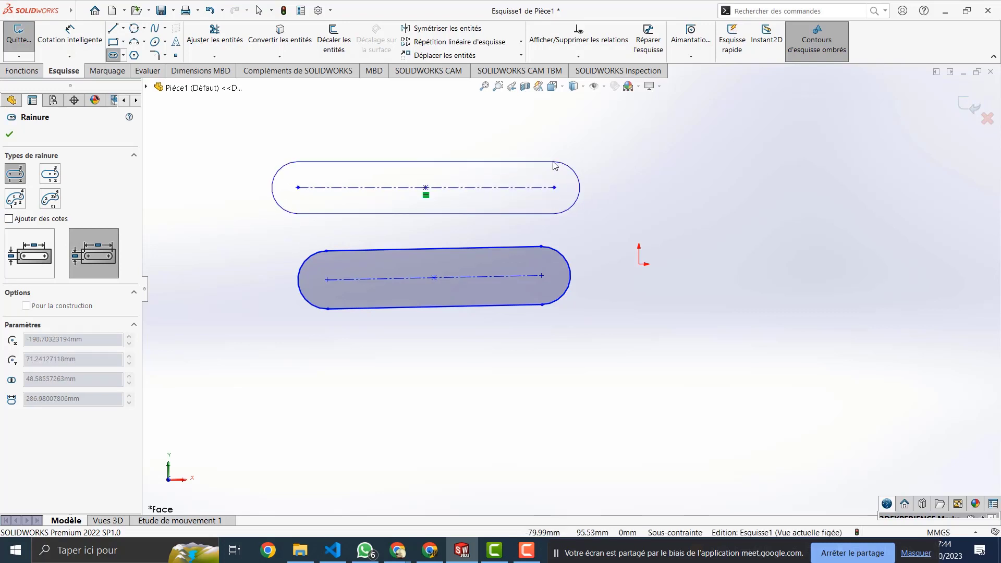
pyautogui.click(554, 162)
pyautogui.click(48, 399)
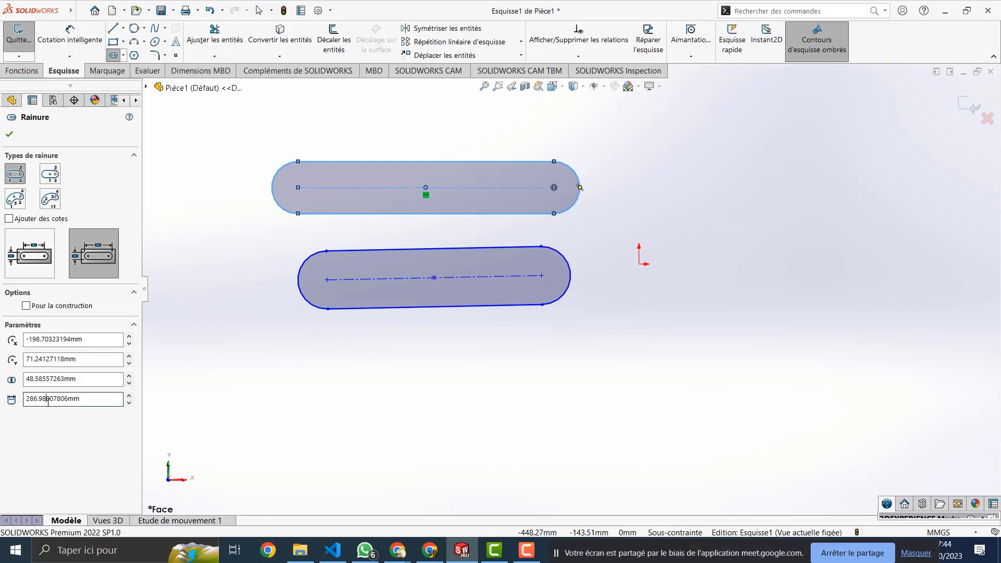
pyautogui.write('200')
pyautogui.press('Return')
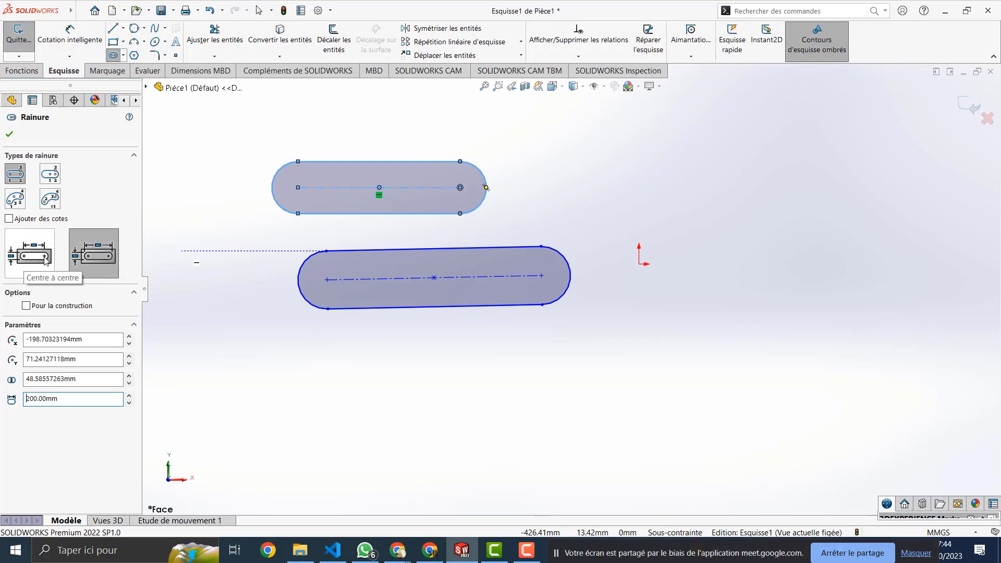
pyautogui.click(50, 174)
pyautogui.click(15, 198)
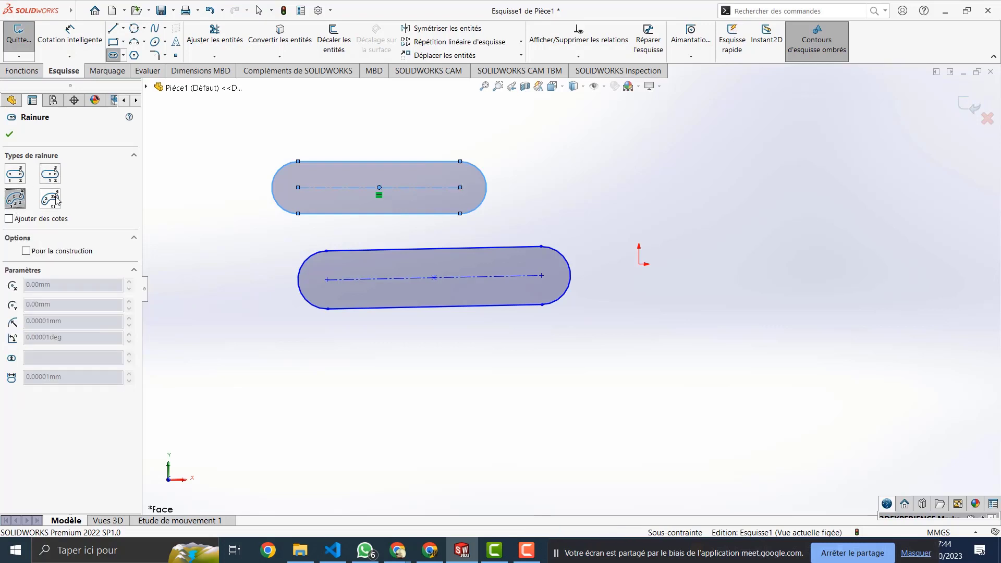
# Step: Widen the upper straight slot to 60 mm
pyautogui.click(50, 198)
pyautogui.click(21, 175)
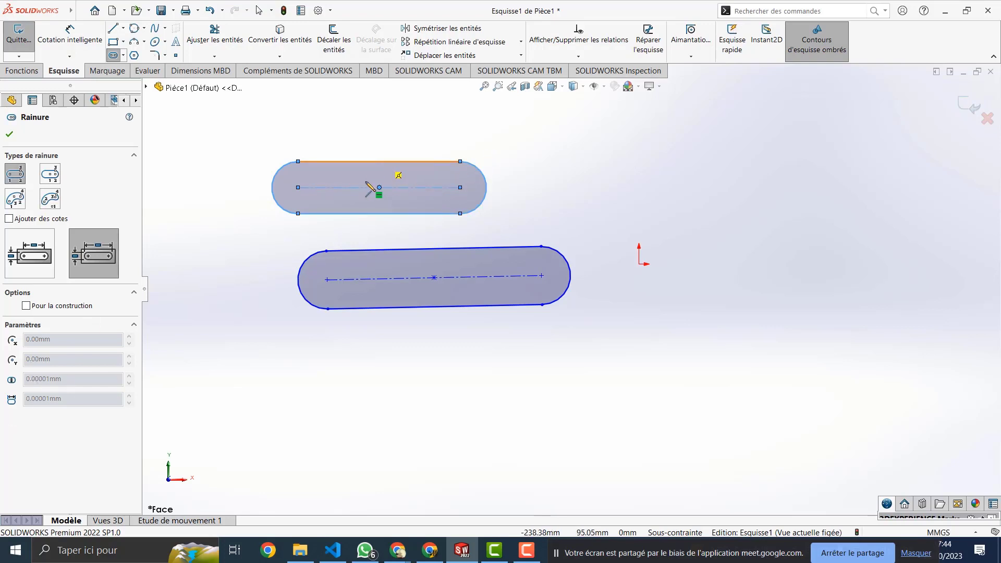
pyautogui.press('Escape')
pyautogui.click(373, 161)
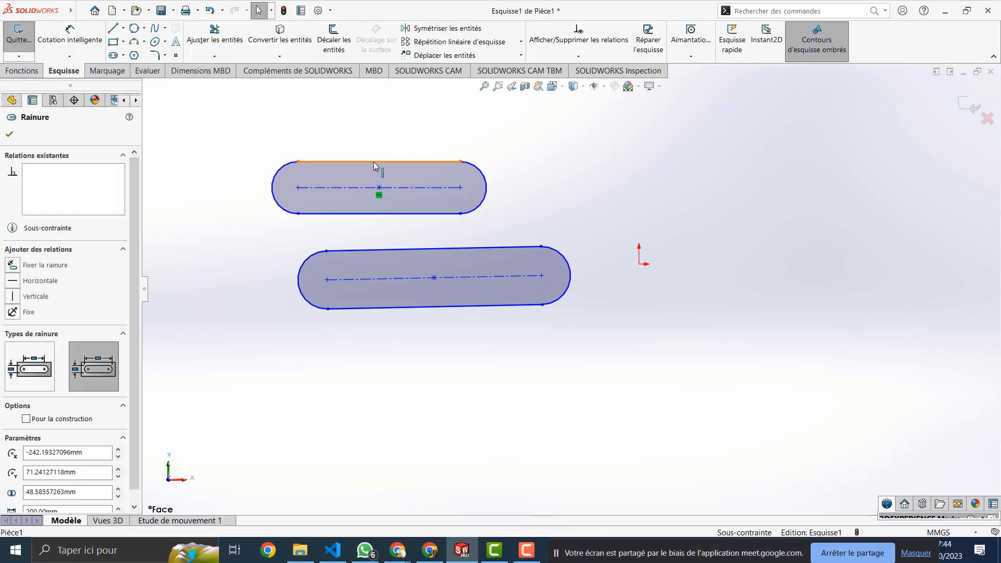
pyautogui.scroll(-1, 19, 492)
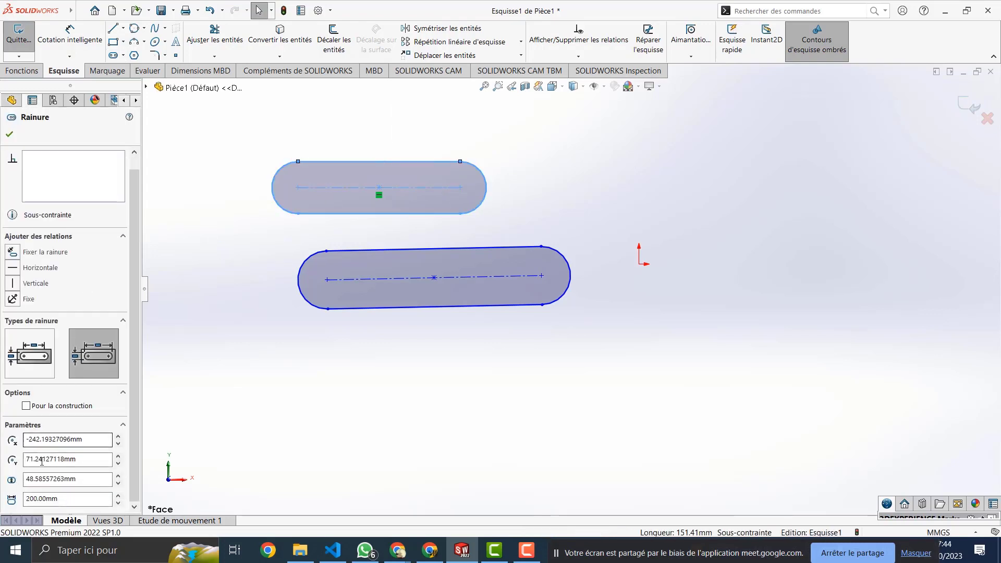
pyautogui.click(44, 479)
pyautogui.moveTo(78, 479); pyautogui.dragTo(20, 477)
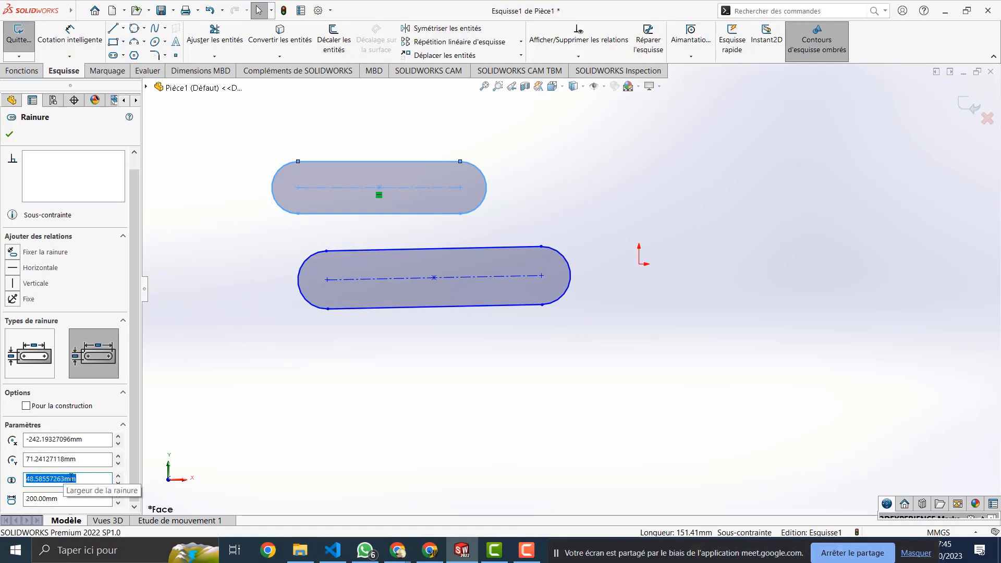
pyautogui.write('60')
pyautogui.press('Return')
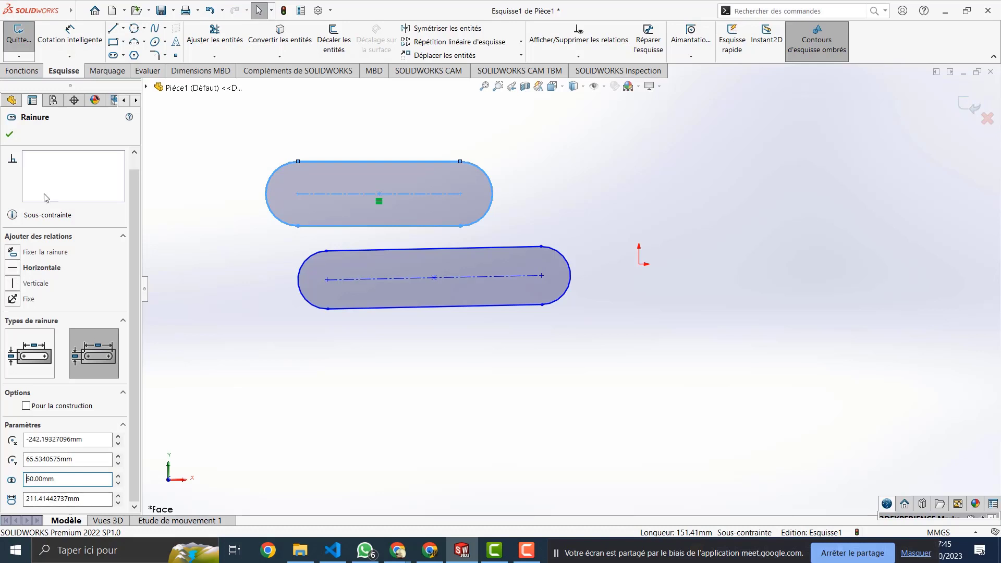
# Step: Box-select both slots and delete them
pyautogui.scroll(3, 422, 234)
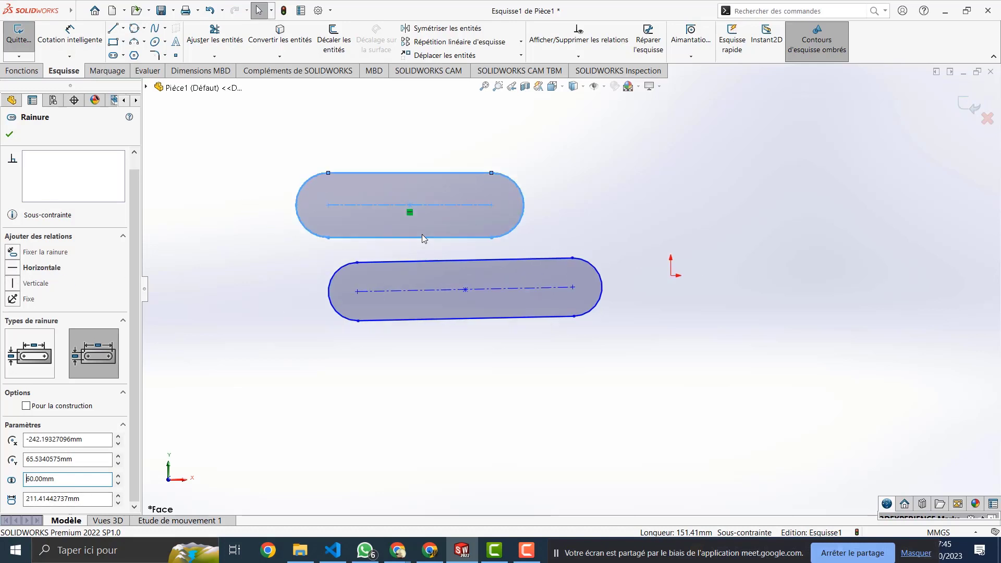
pyautogui.moveTo(544, 152); pyautogui.dragTo(367, 419)
pyautogui.press('Delete')
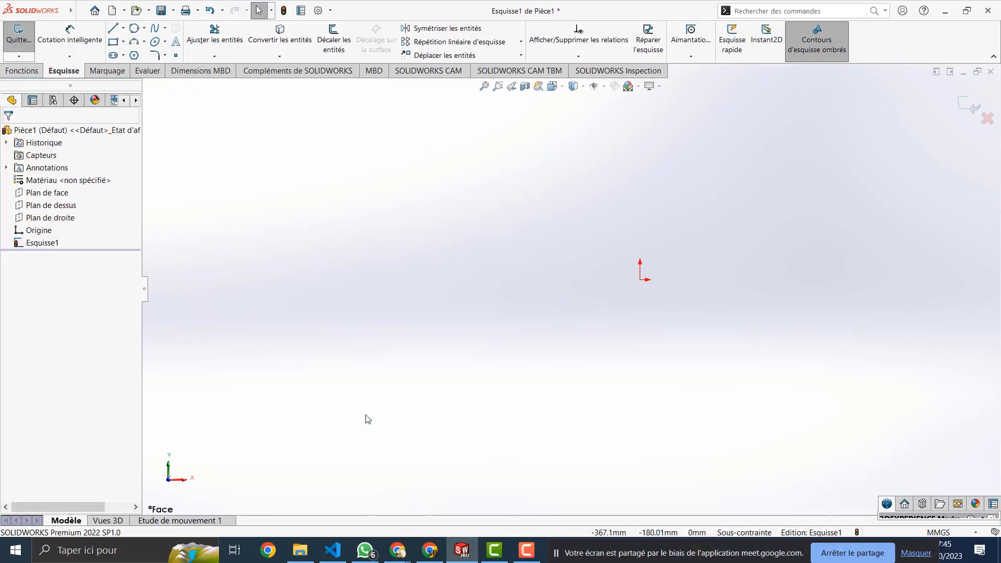
# Step: Draw a centre-point straight slot about 86.32 mm wide left of the origin
pyautogui.click(114, 56)
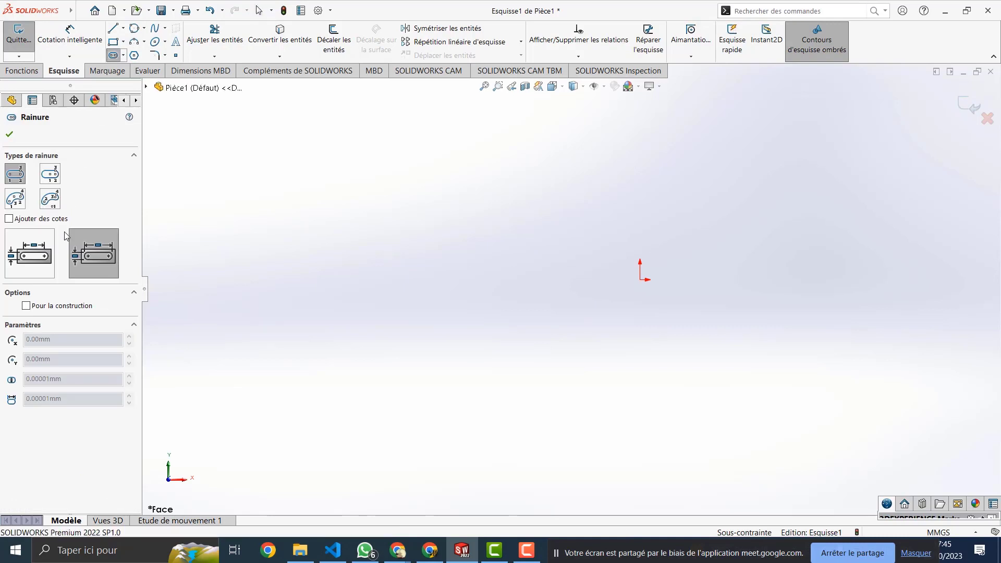
pyautogui.click(52, 175)
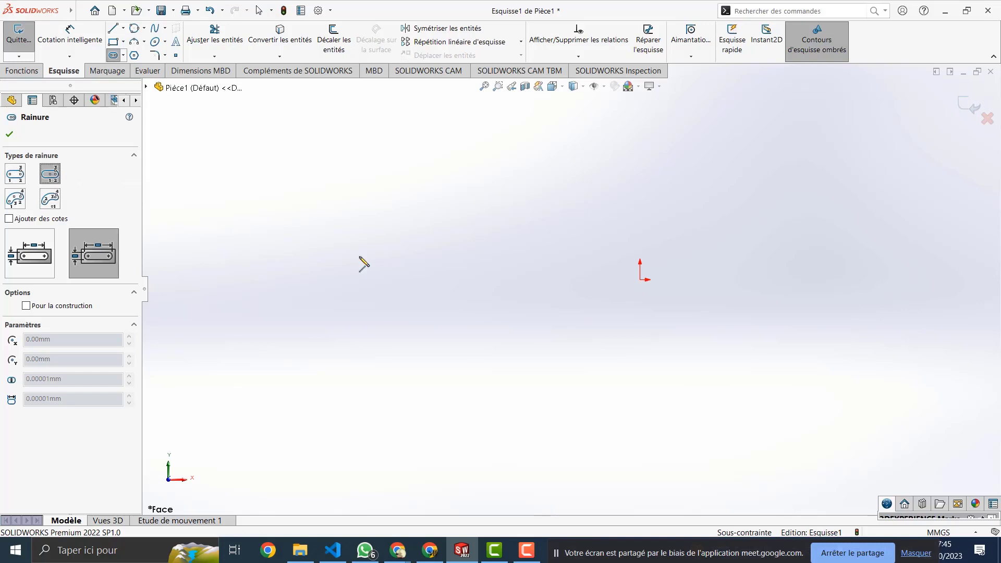
pyautogui.click(420, 255)
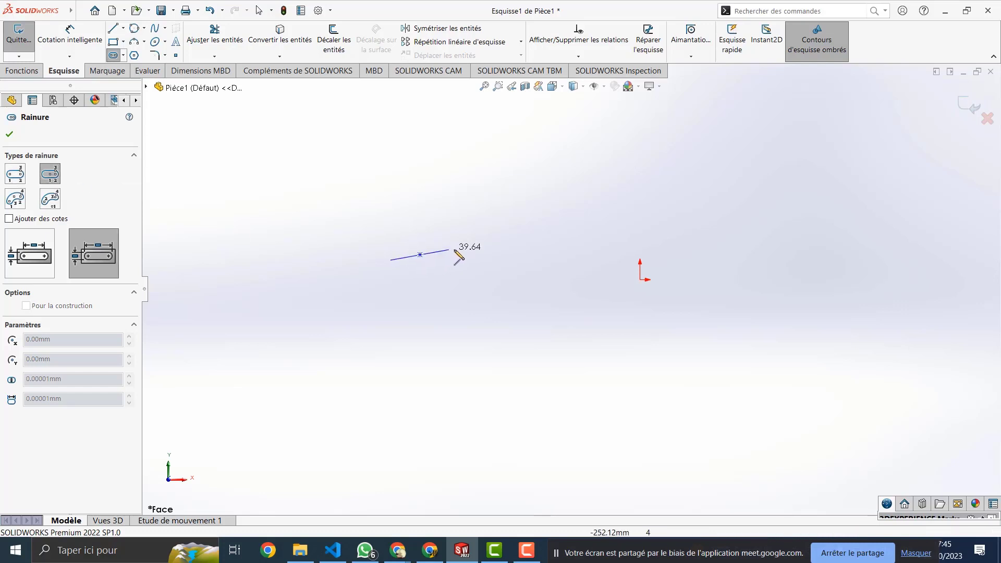
pyautogui.click(534, 253)
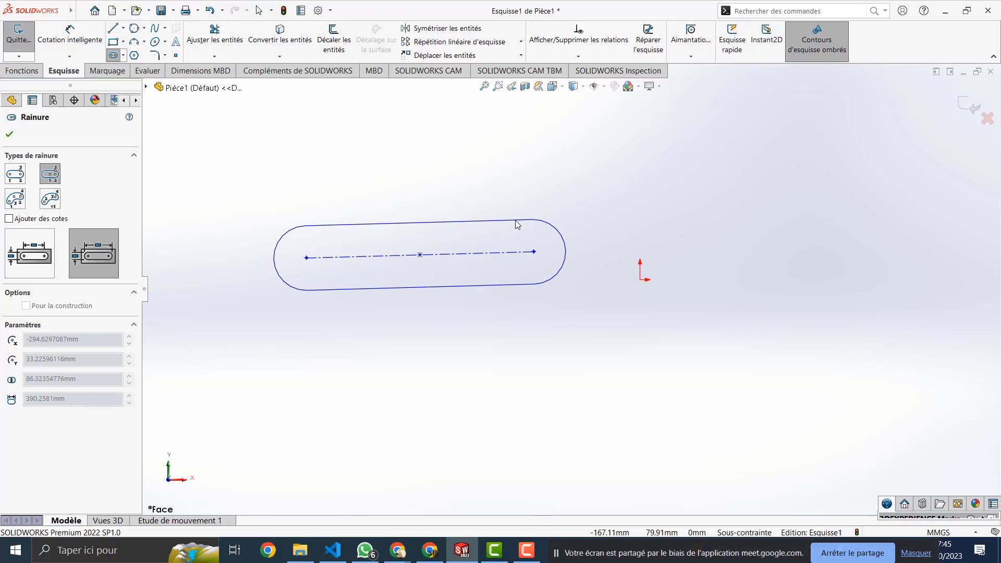
pyautogui.click(517, 225)
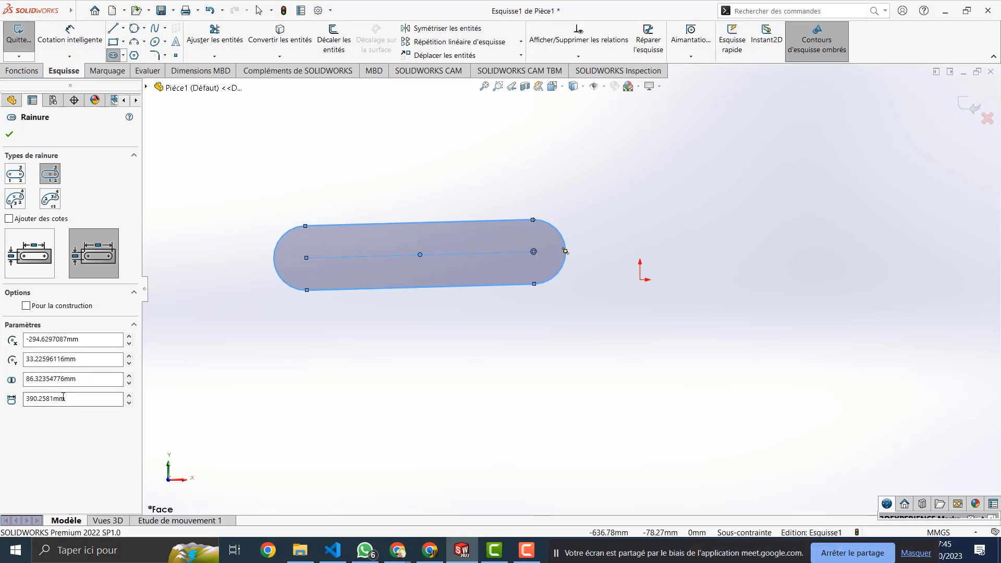
pyautogui.click(15, 201)
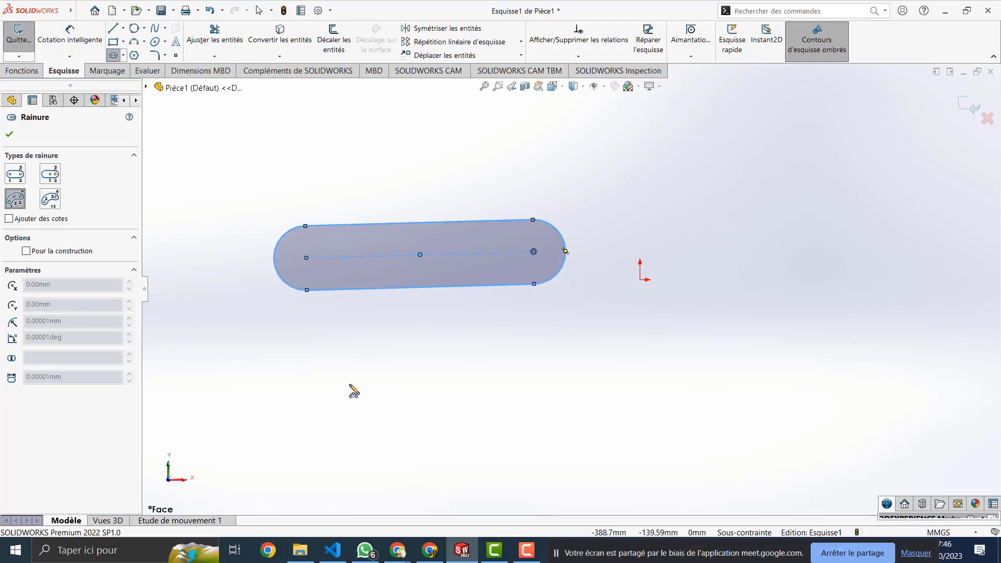
# Step: Draw a 3-point arc slot about 81.85 mm wide below the straight slot
pyautogui.scroll(-1, 354, 391)
pyautogui.scroll(-3, 350, 385)
pyautogui.scroll(6, 349, 385)
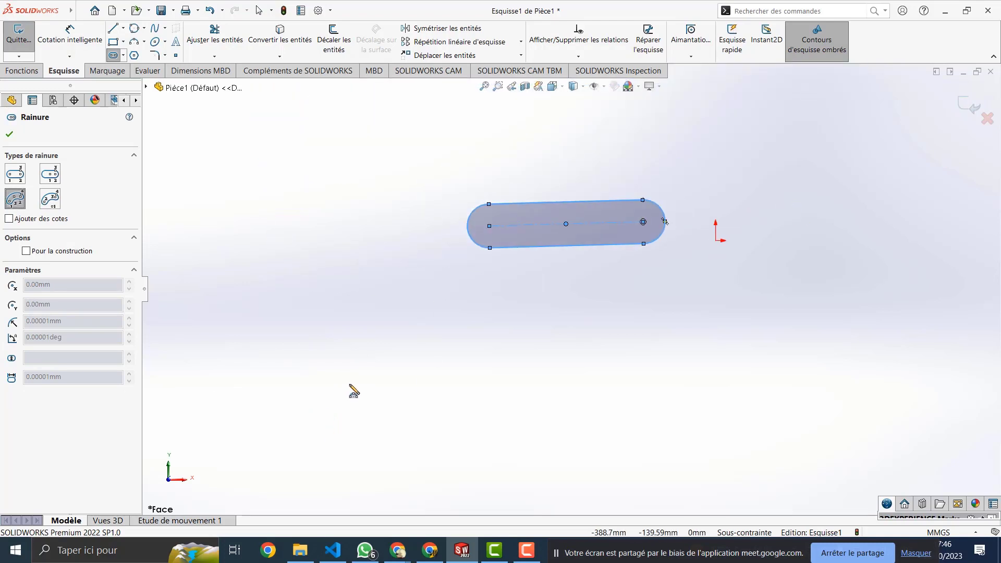
pyautogui.scroll(-1, 455, 391)
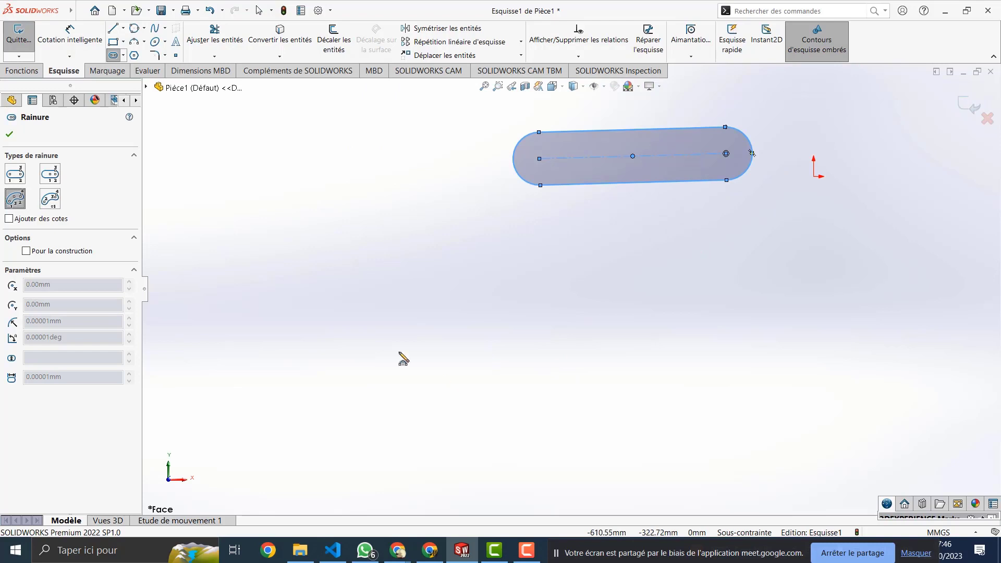
pyautogui.click(373, 374)
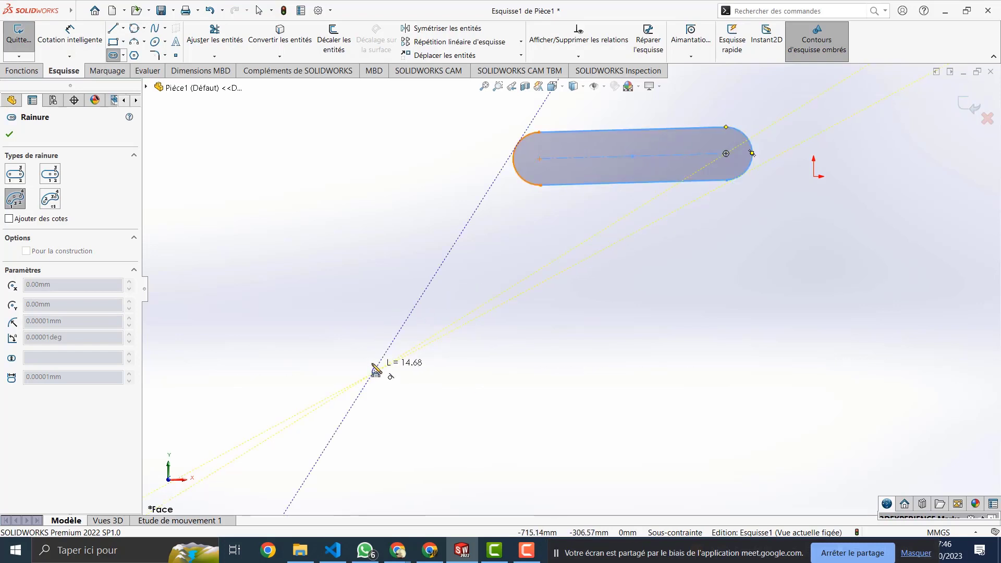
pyautogui.click(501, 282)
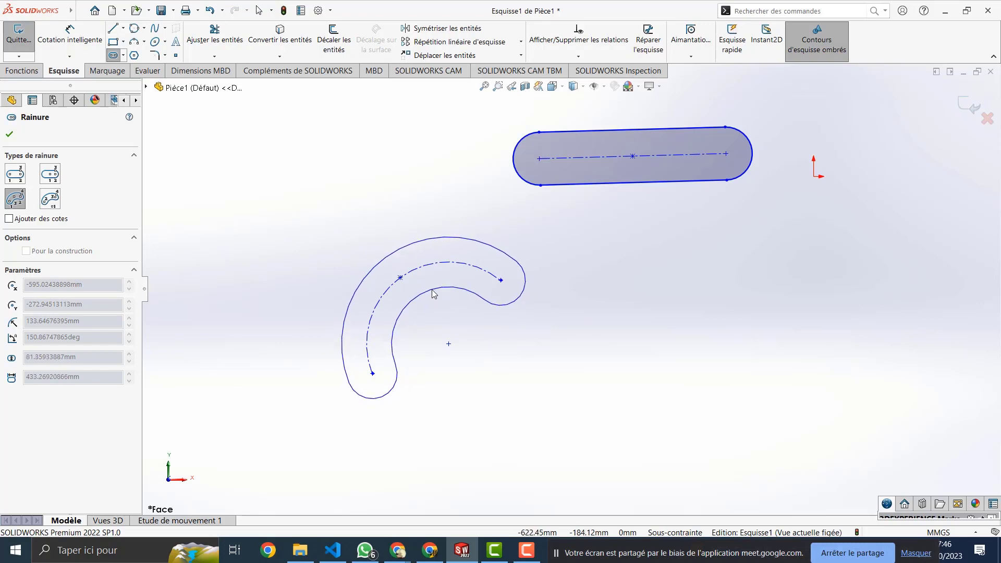
pyautogui.click(432, 295)
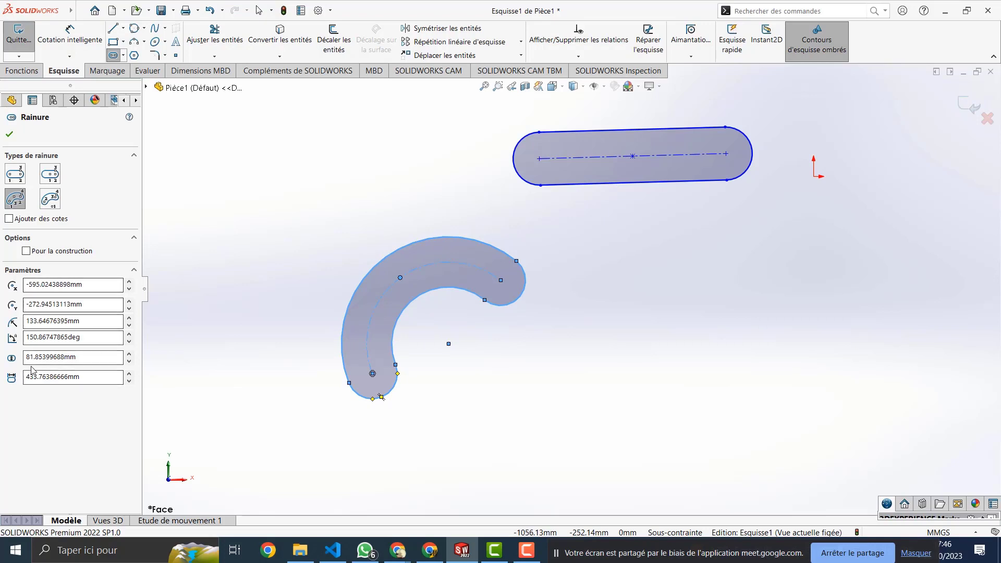
pyautogui.moveTo(90, 339); pyautogui.dragTo(6, 335)
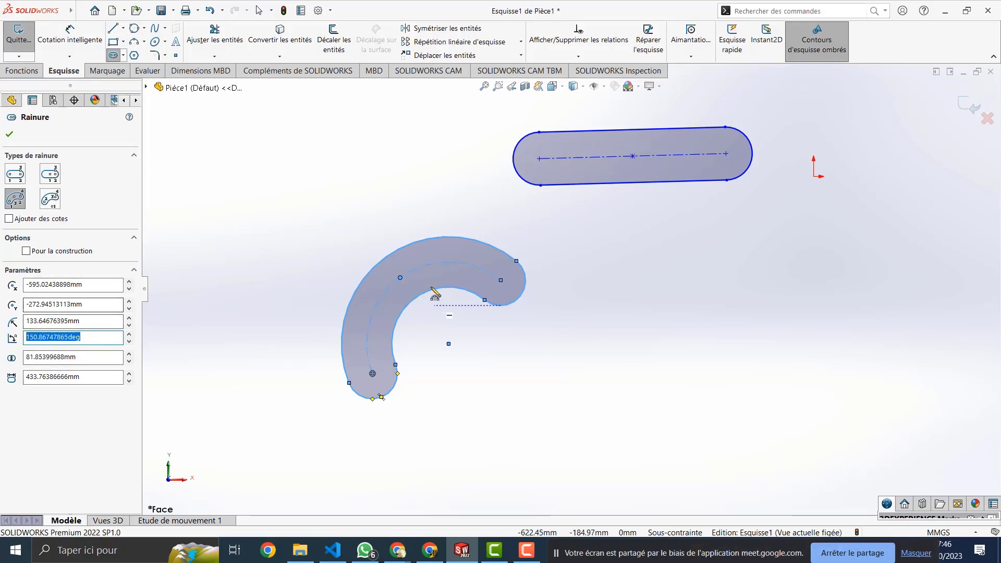
pyautogui.click(51, 202)
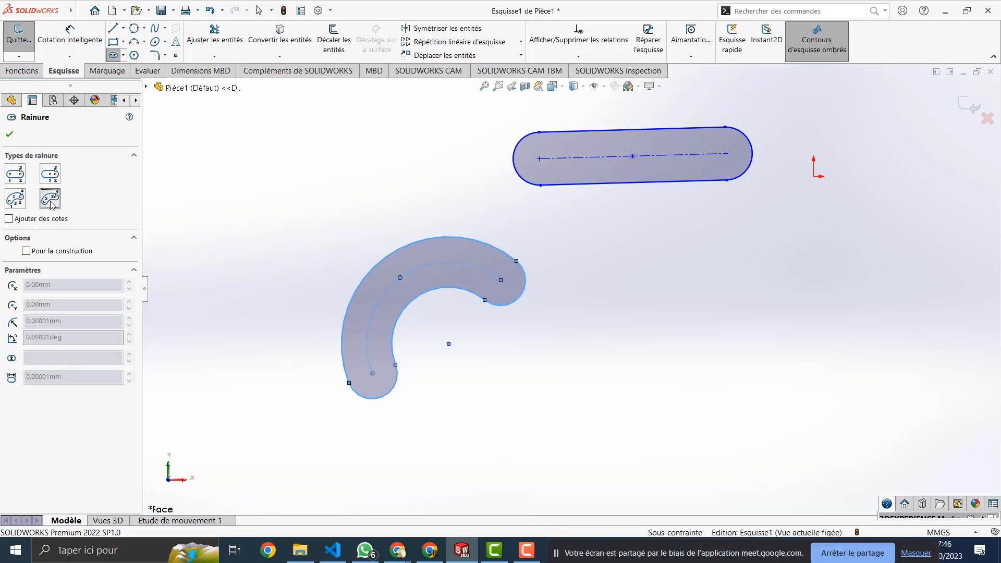
# Step: Cycle through the straight, centre-point straight, 3-point arc and centre-point arc slot types
pyautogui.click(50, 173)
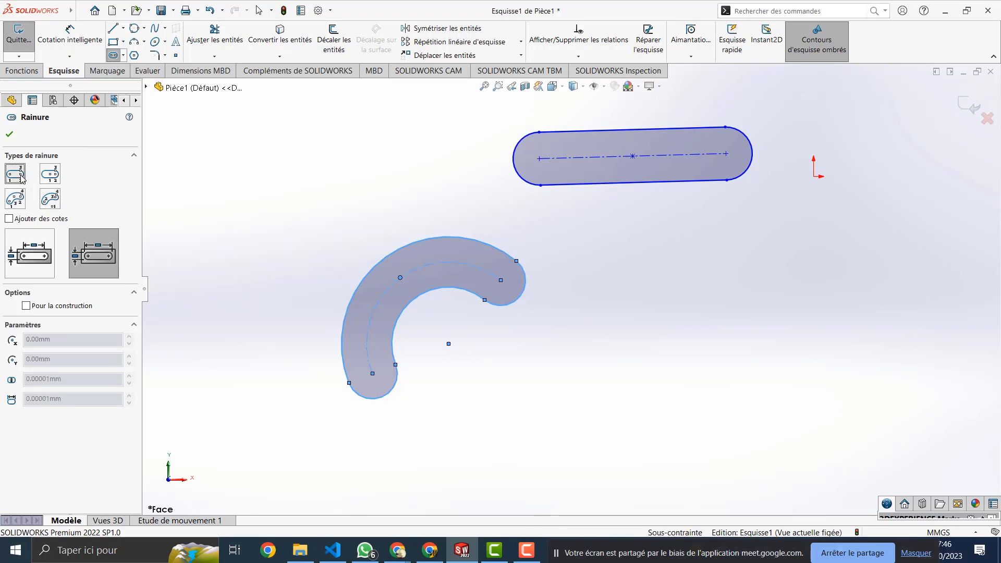
pyautogui.click(23, 205)
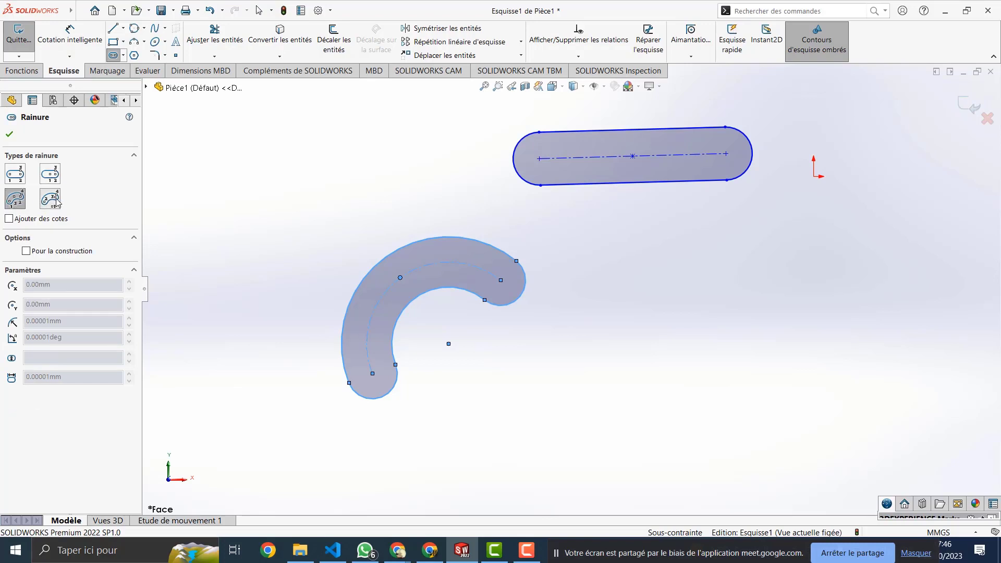
pyautogui.click(50, 201)
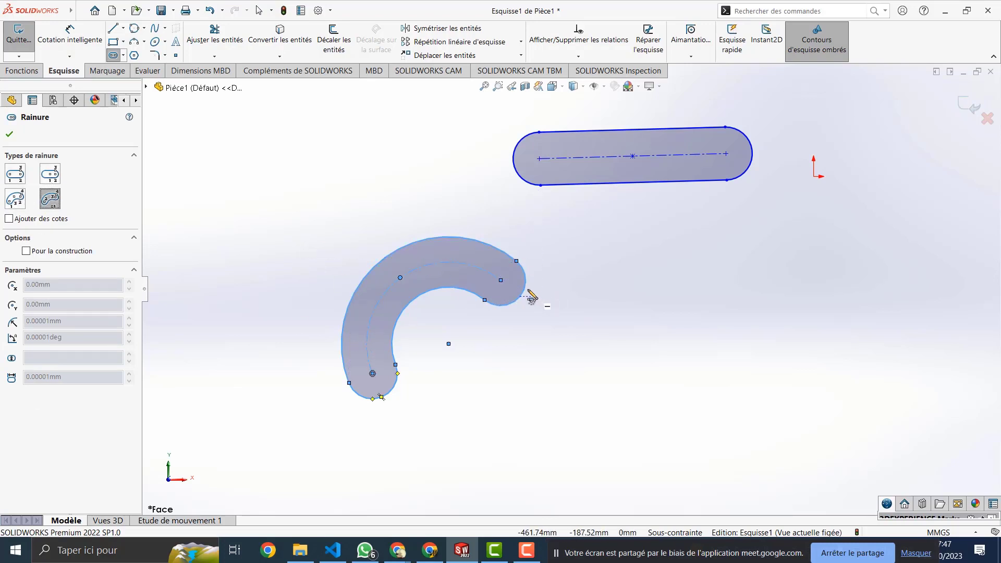
pyautogui.click(15, 176)
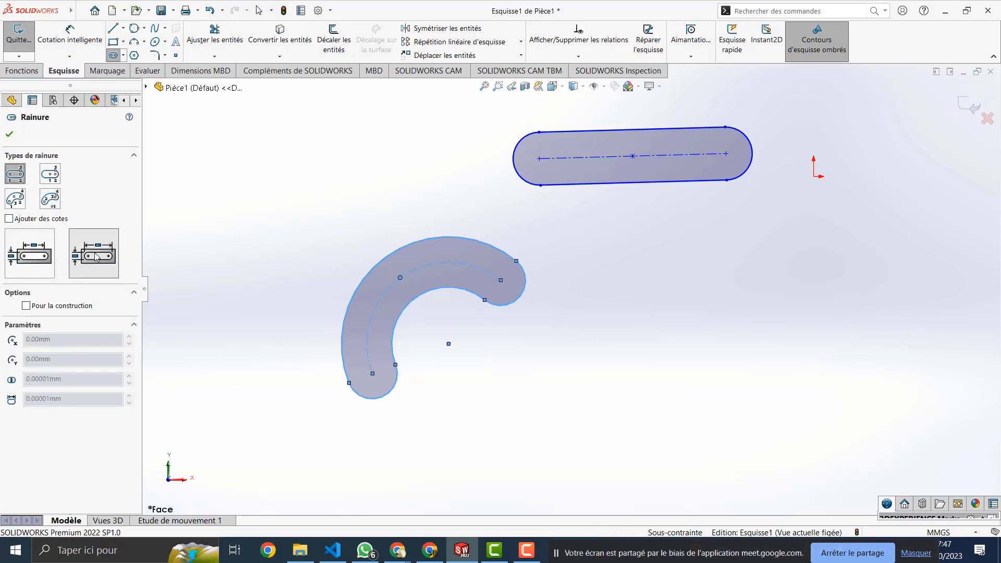
pyautogui.click(15, 198)
pyautogui.click(50, 199)
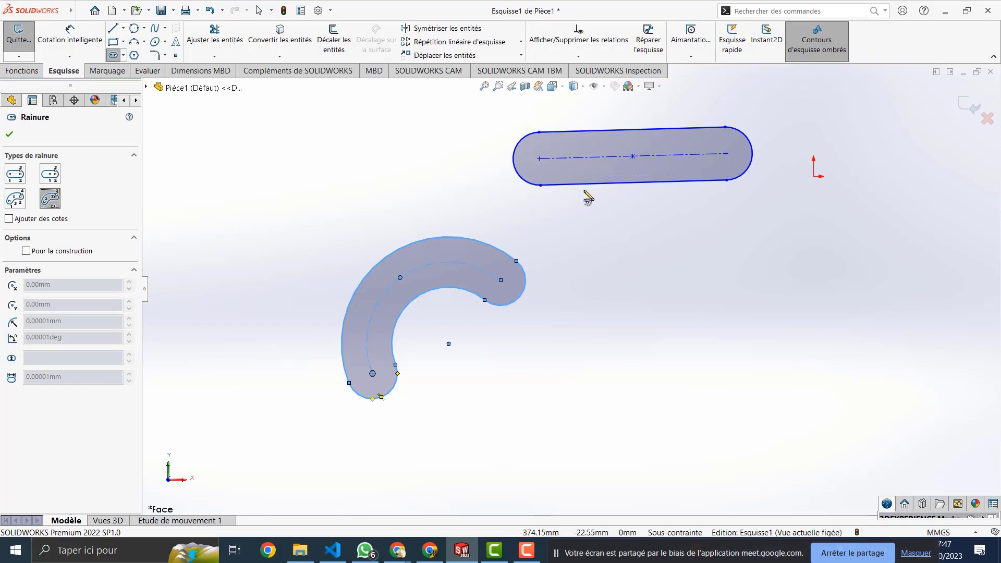
# Step: Delete both the straight slot and the arc slot, leaving the sketch empty
pyautogui.press('Escape')
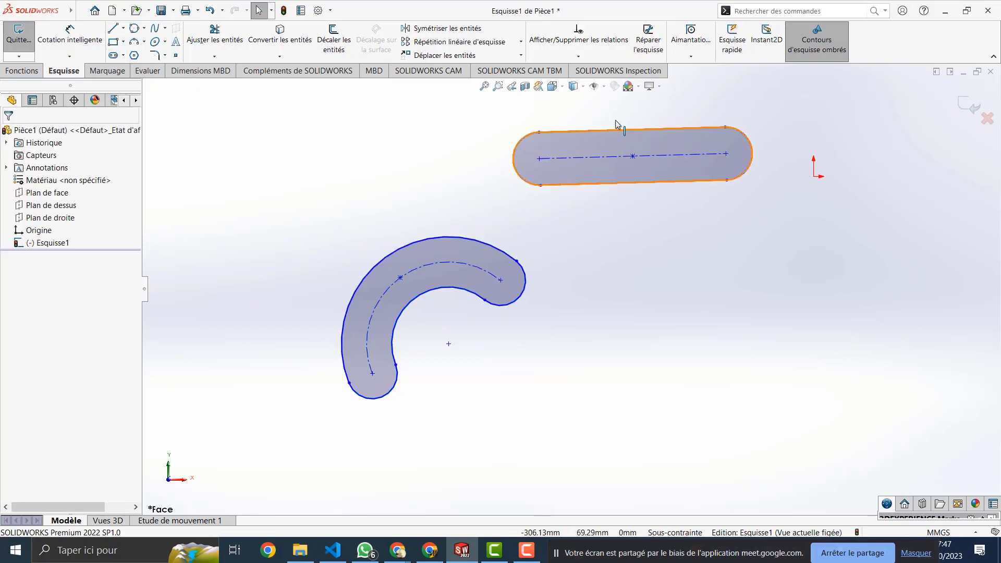
pyautogui.moveTo(606, 113); pyautogui.dragTo(304, 413)
pyautogui.press('Delete')
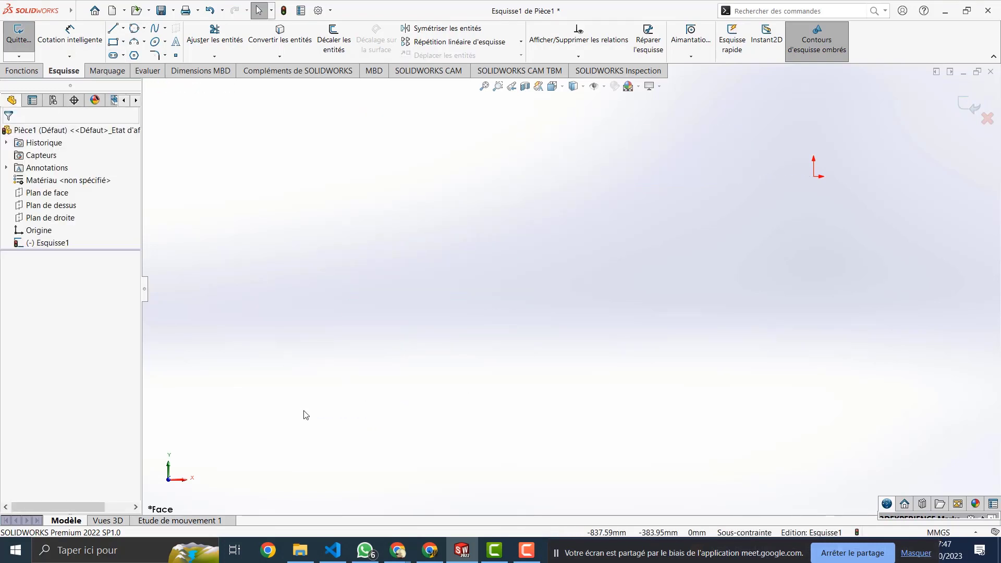
# Step: Try the arc tool, then the straight slot and centre-point arc slot types
pyautogui.click(134, 41)
pyautogui.click(122, 56)
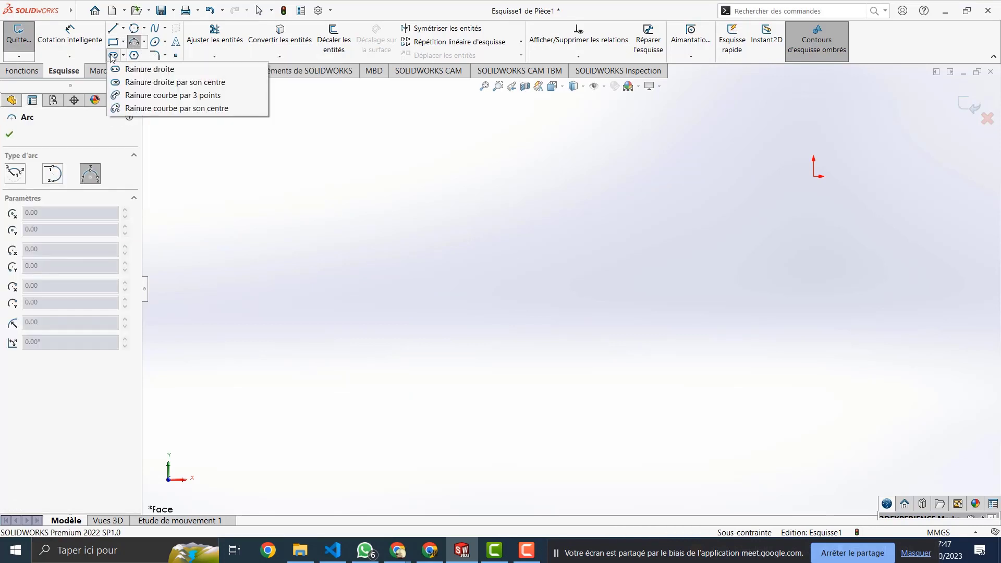
pyautogui.click(125, 69)
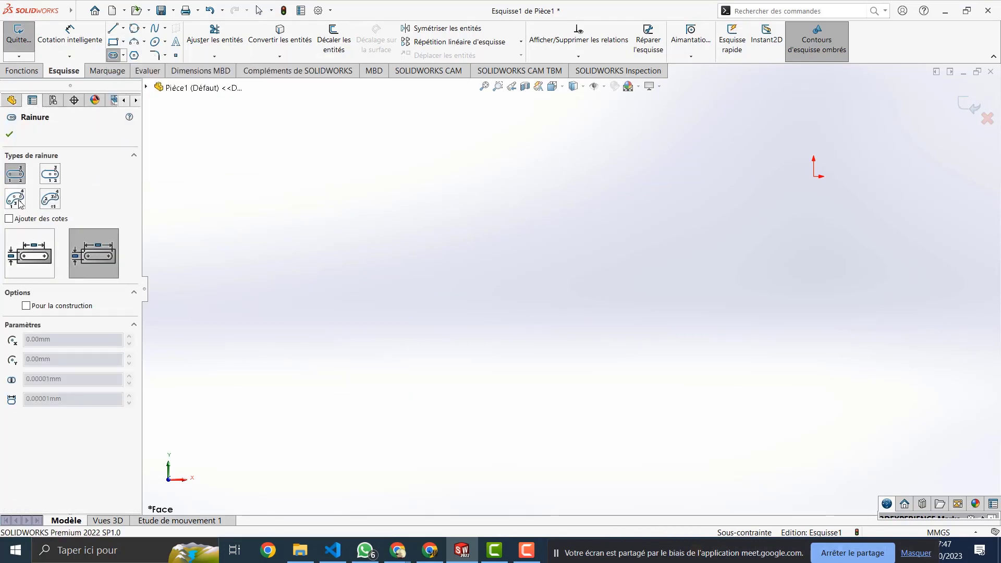
pyautogui.click(53, 201)
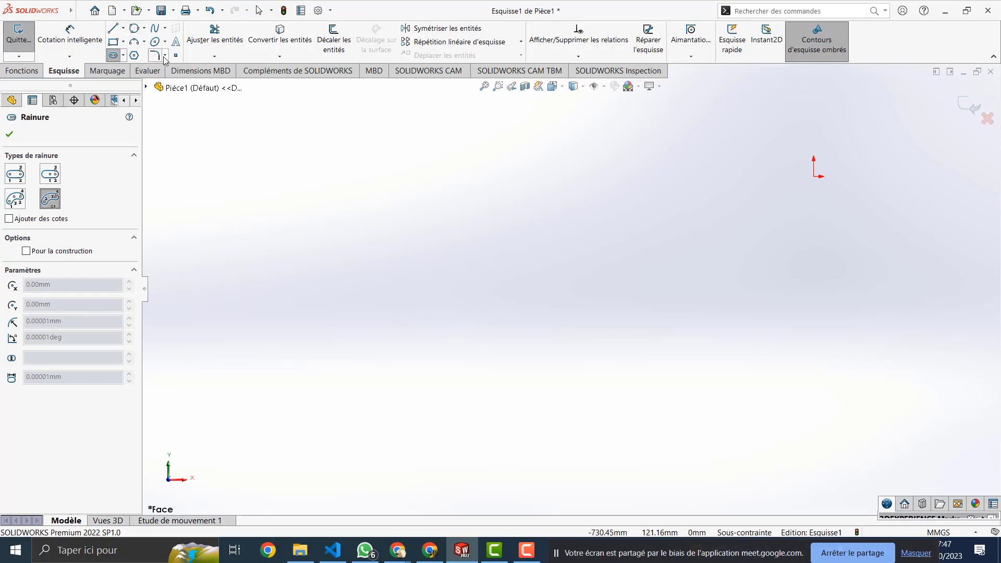
# Step: Start a perimeter circle through two points, then cancel it unfinished
pyautogui.click(134, 28)
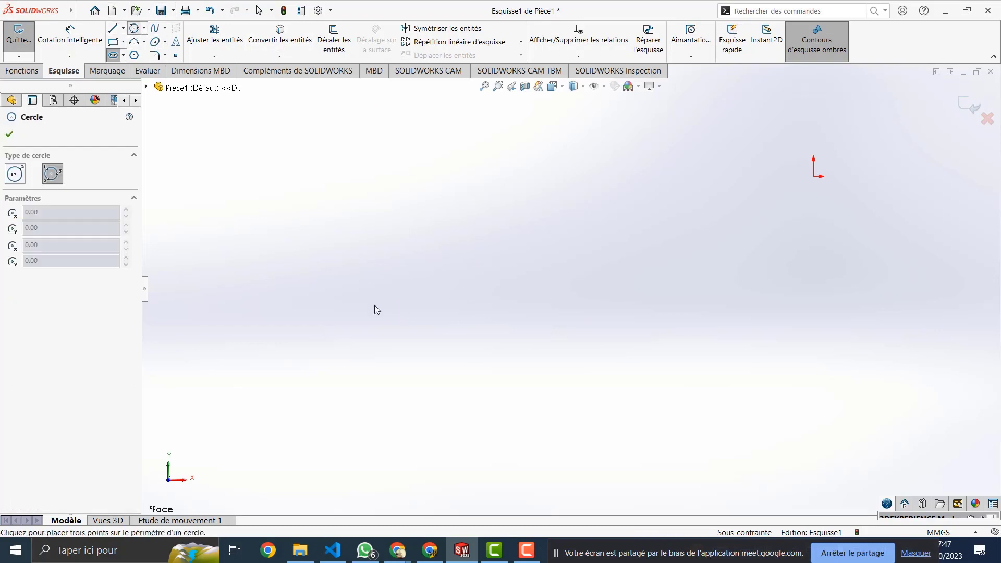
pyautogui.click(431, 296)
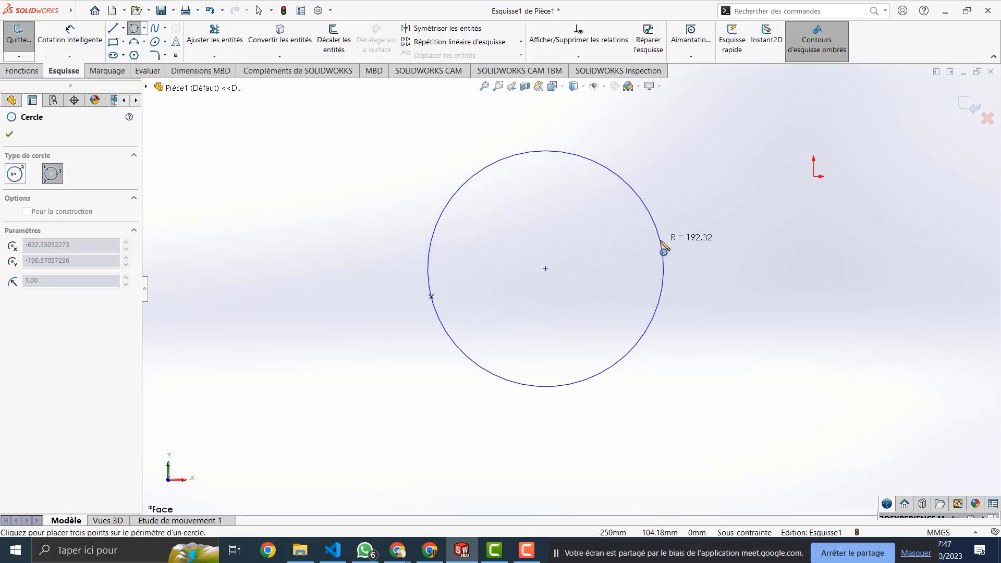
pyautogui.click(661, 240)
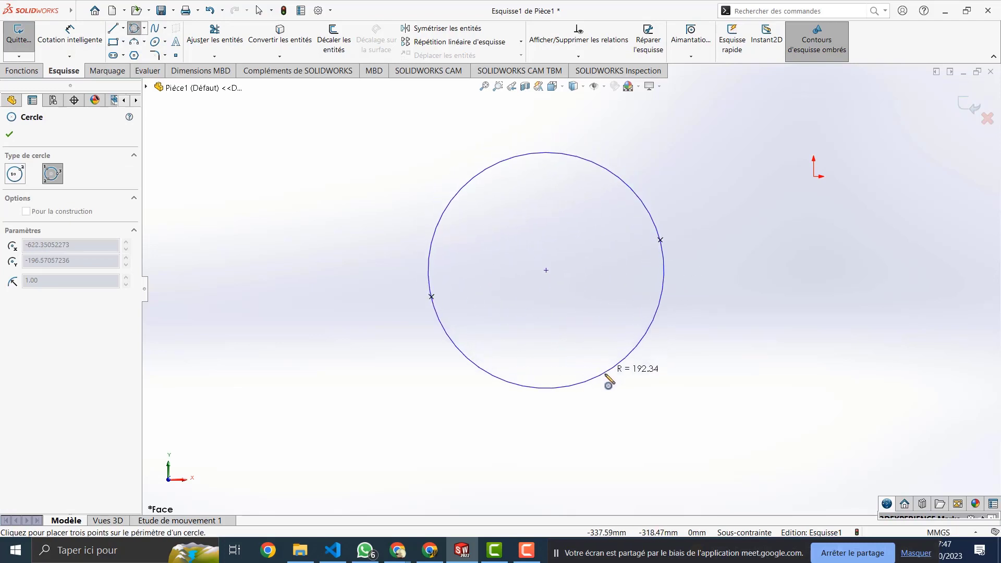
pyautogui.press('Escape')
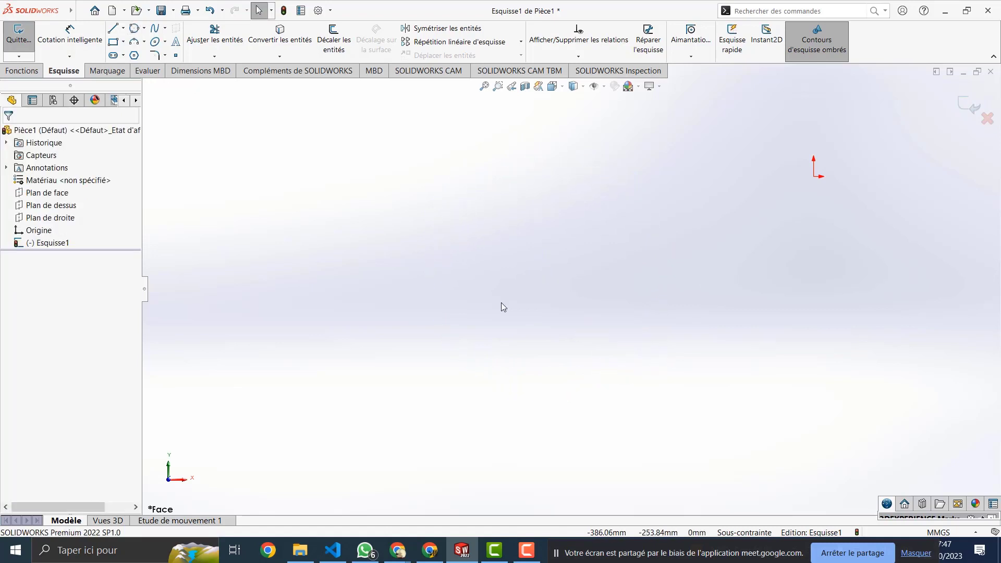
# Step: Draw a centre-point circle of radius about 256.58 mm, centred near (-611.40, -145.00)
pyautogui.click(144, 34)
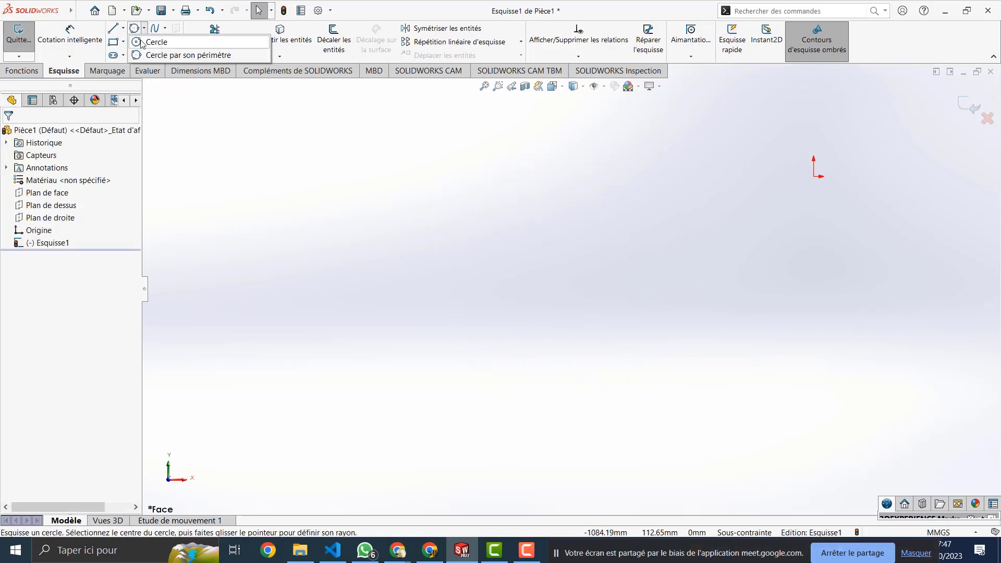
pyautogui.click(150, 43)
pyautogui.click(439, 265)
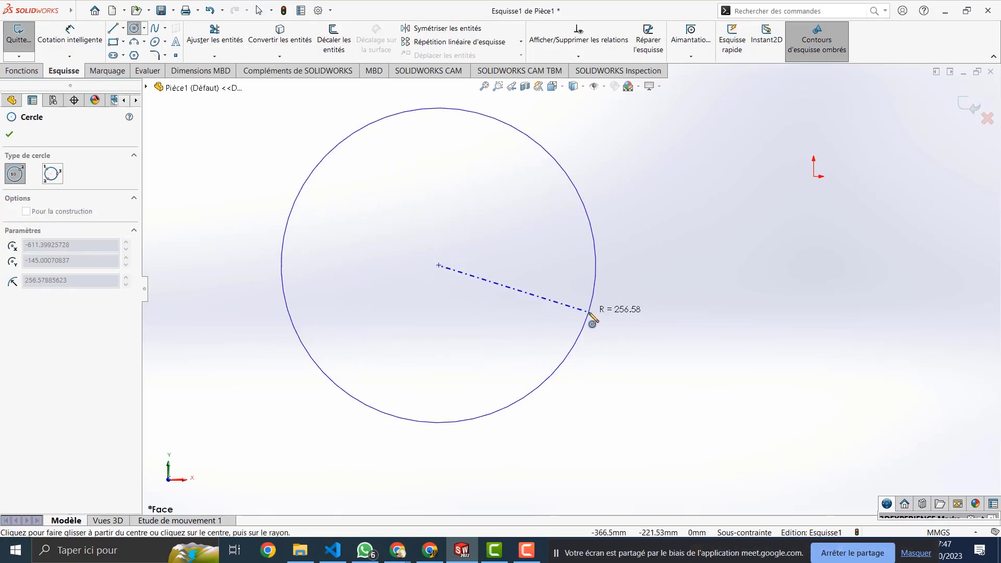
pyautogui.click(587, 315)
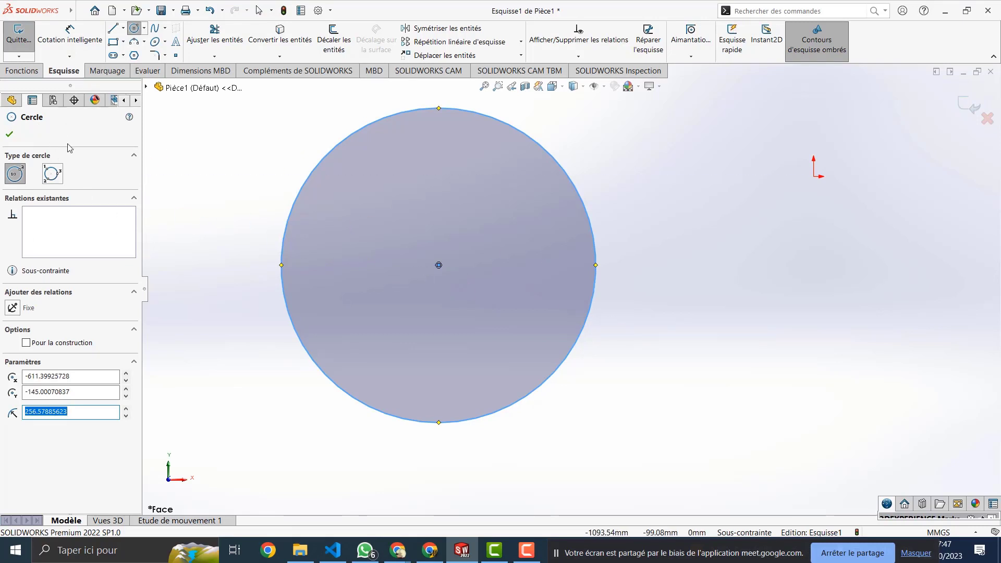
pyautogui.click(113, 55)
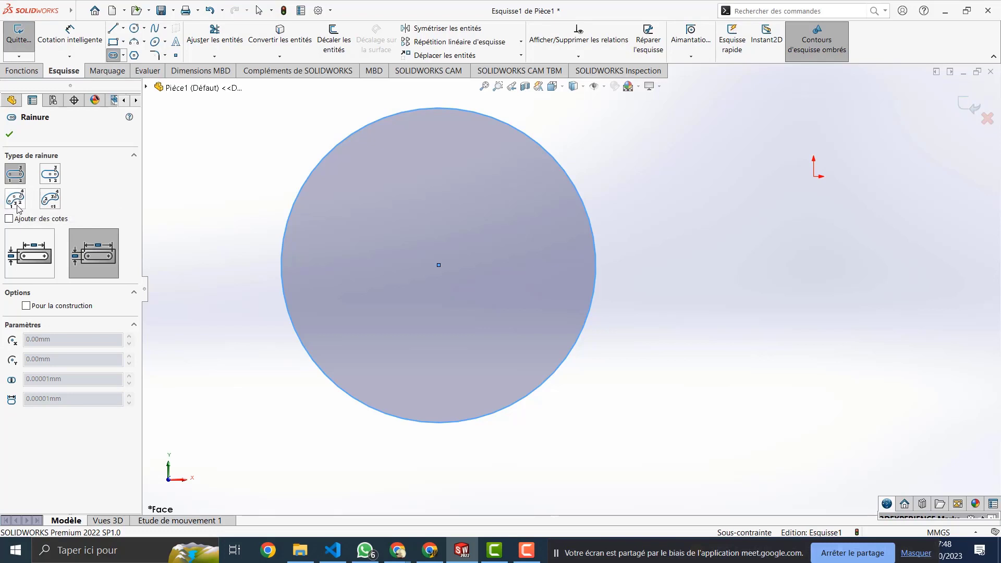
# Step: Draw a centre-point arc slot around the circle's centre along its upper-left edge
pyautogui.click(51, 200)
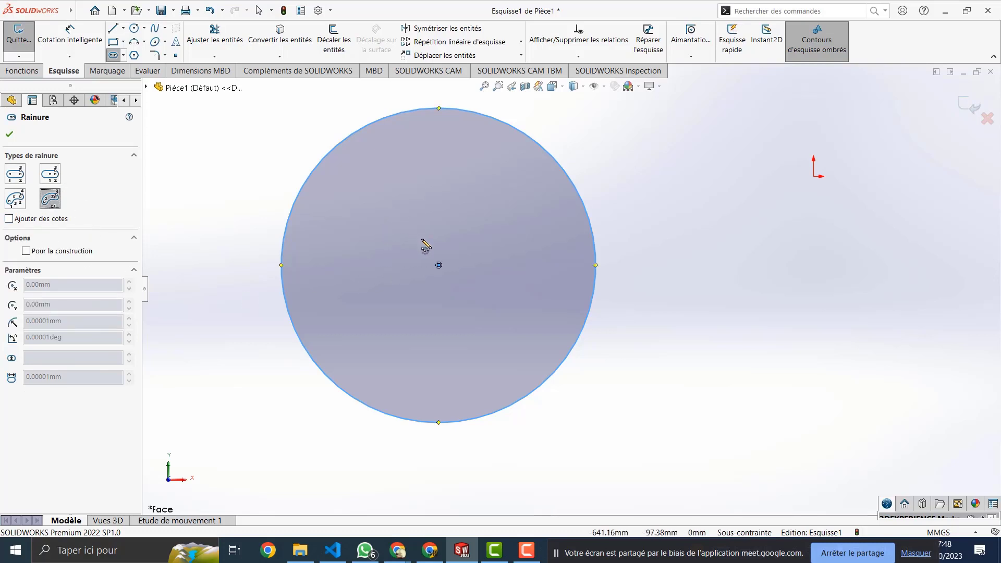
pyautogui.click(438, 265)
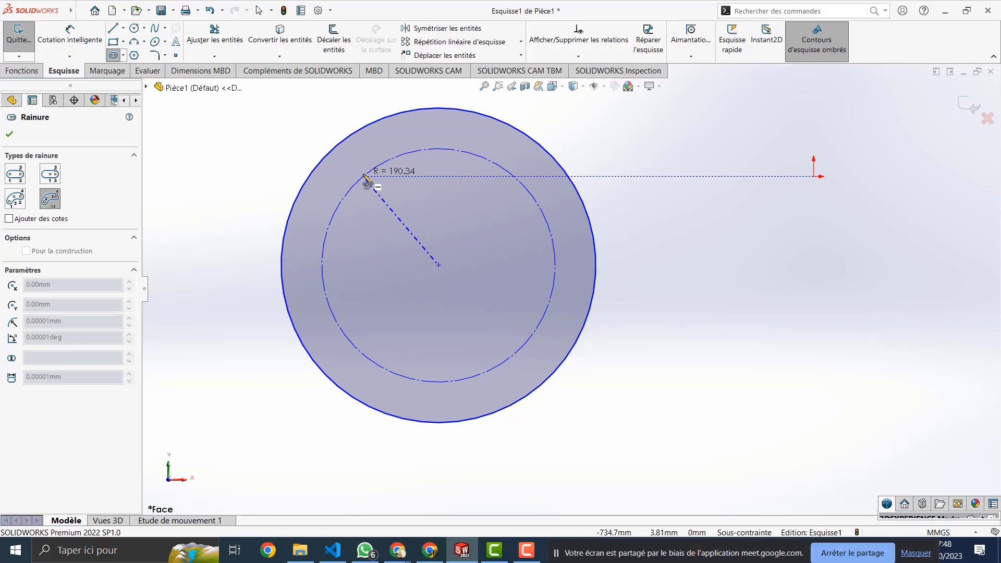
pyautogui.click(319, 250)
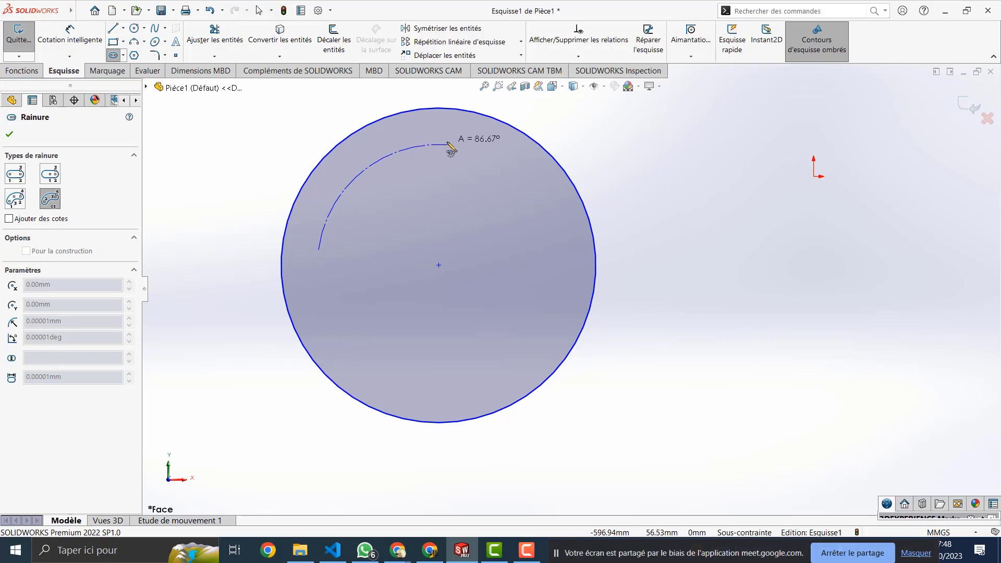
pyautogui.click(432, 145)
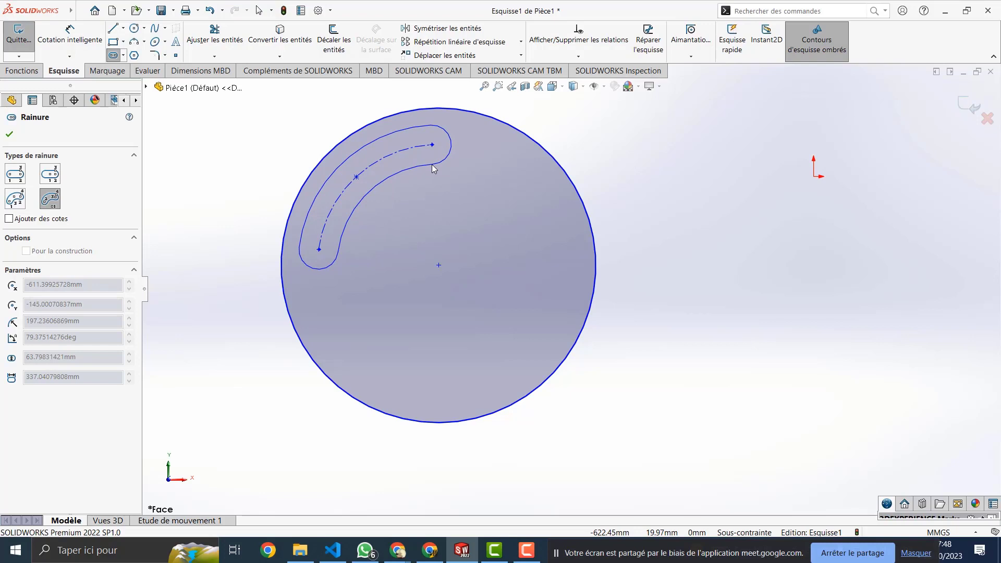
pyautogui.click(432, 168)
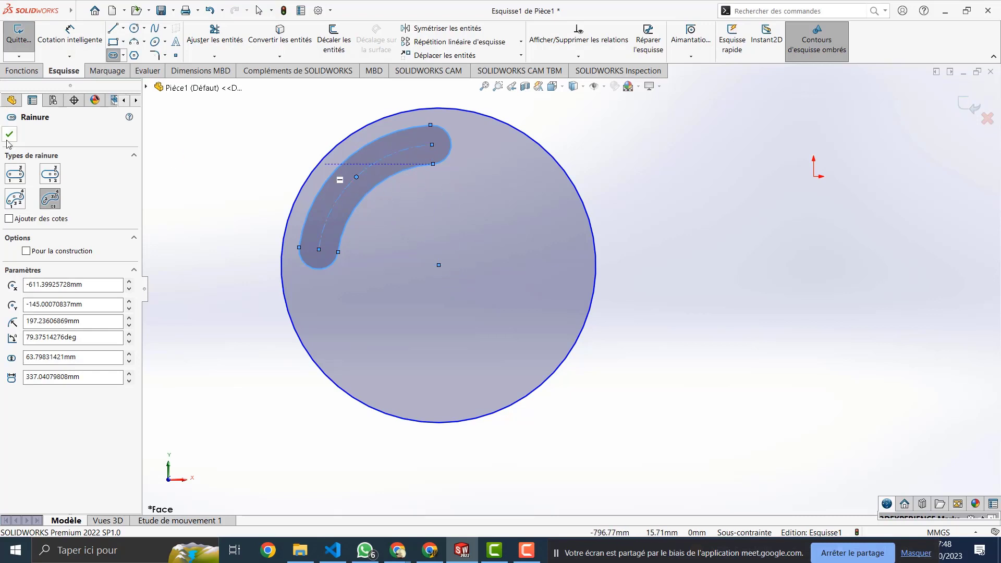
# Step: Draw a 3-point arc slot on the circle's right side, radius 120.93 spanning 123.97°
pyautogui.click(16, 200)
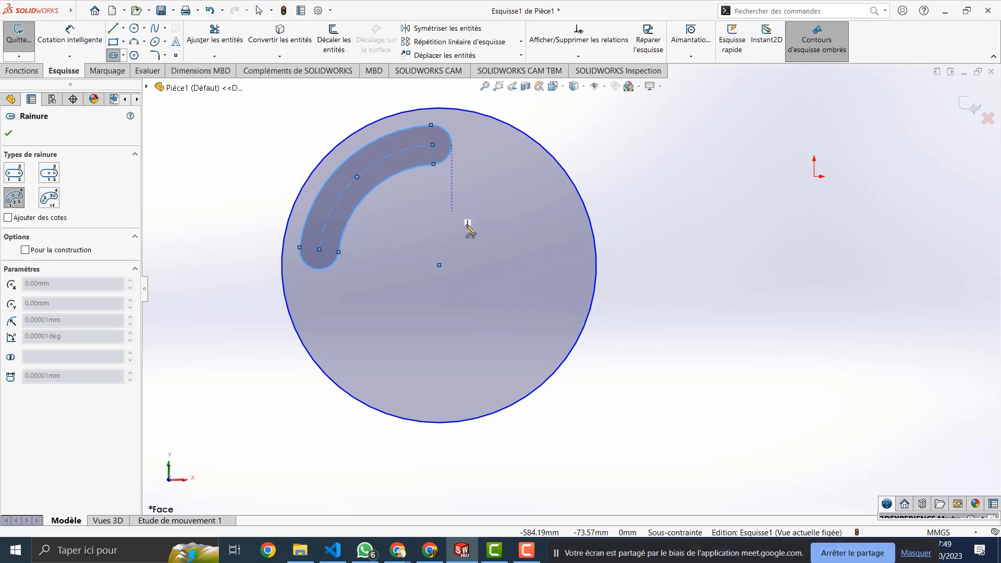
pyautogui.click(459, 206)
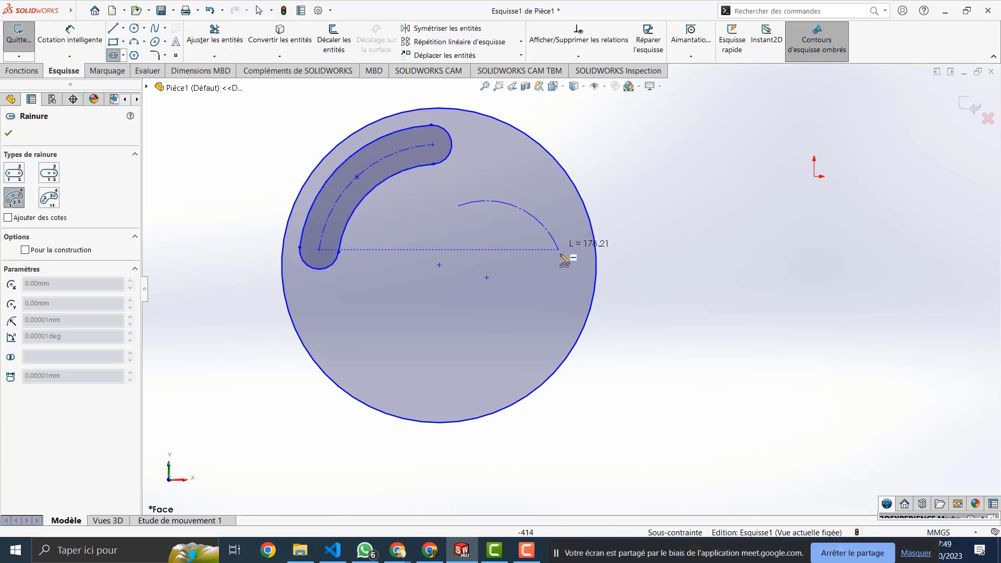
pyautogui.click(557, 290)
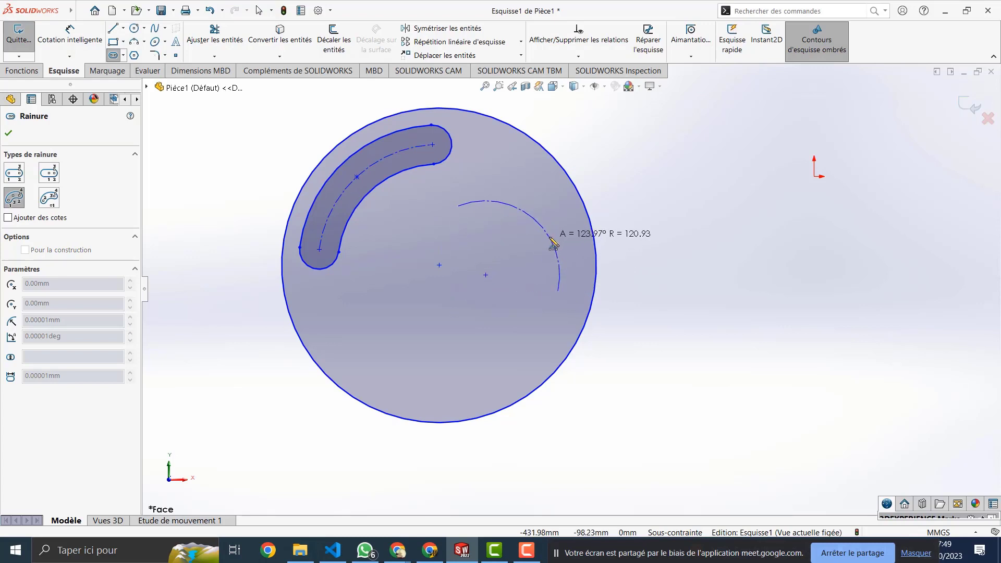
pyautogui.click(547, 245)
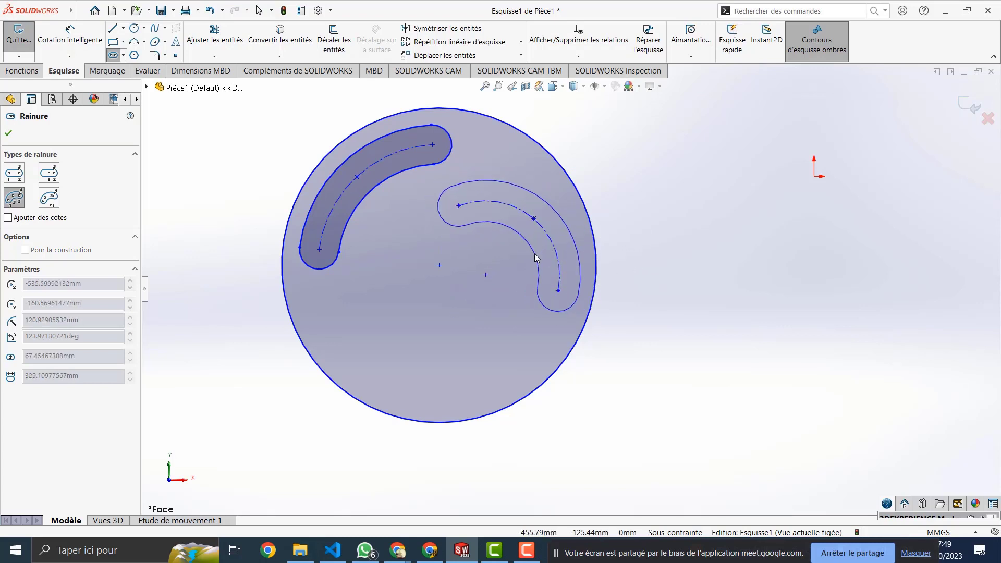
pyautogui.click(535, 257)
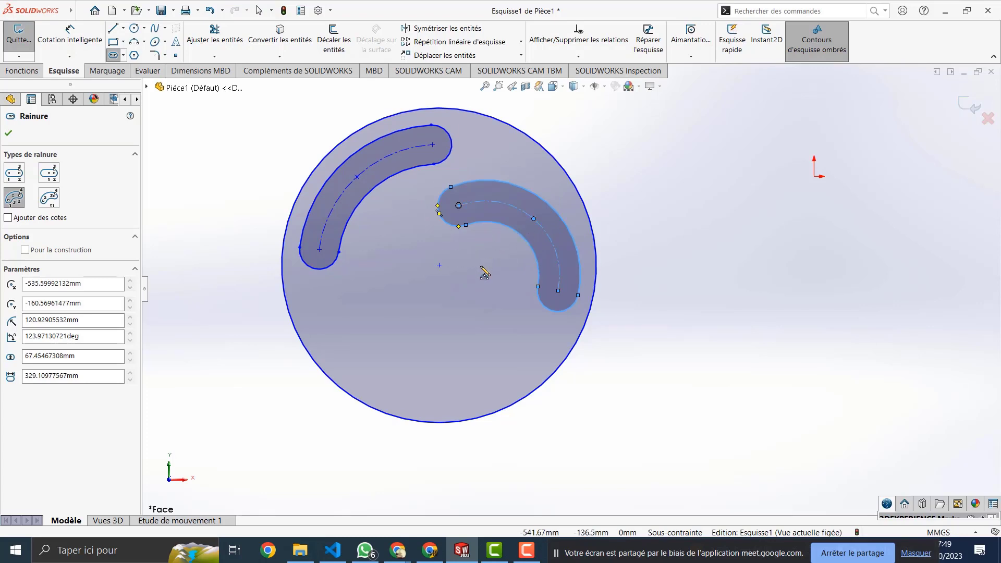
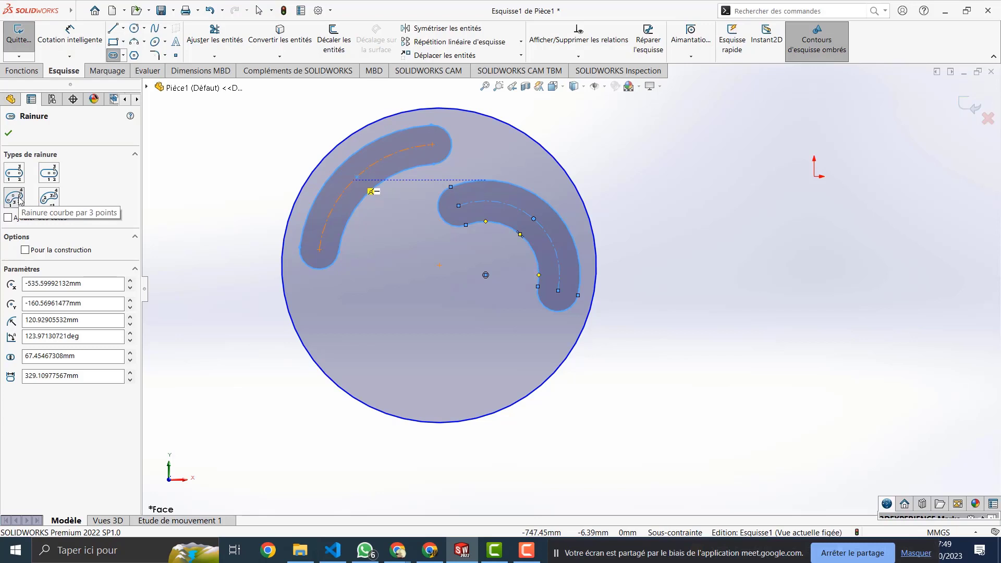
# Step: Finish the second slot as a 3-point arc slot and exit the Slot tool
pyautogui.click(18, 199)
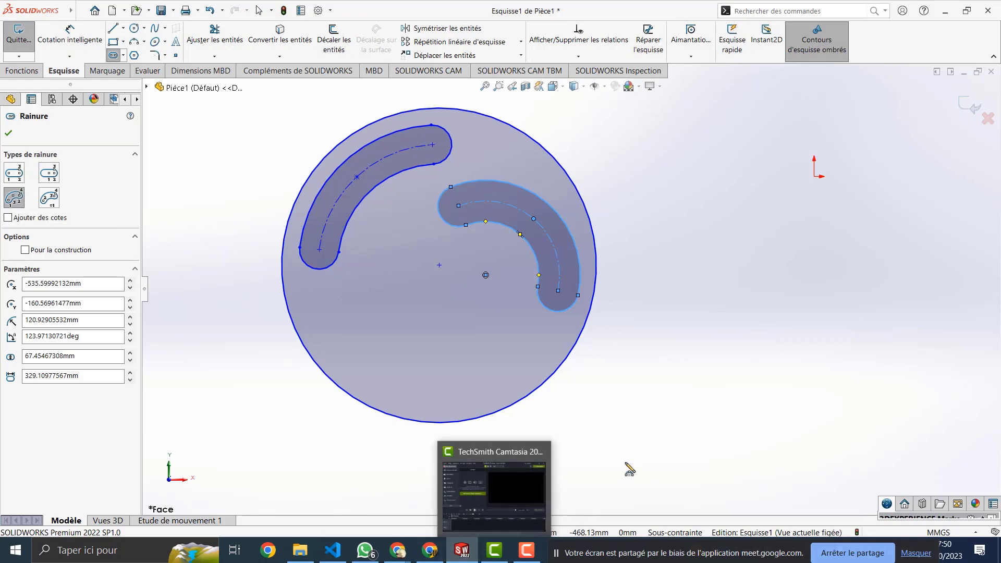
pyautogui.moveTo(473, 557)
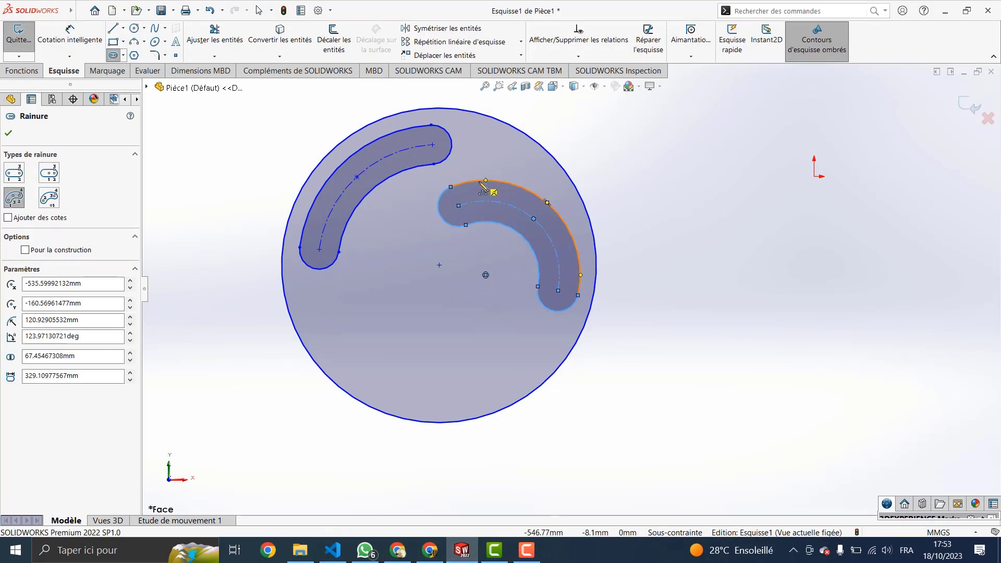
pyautogui.press('Escape')
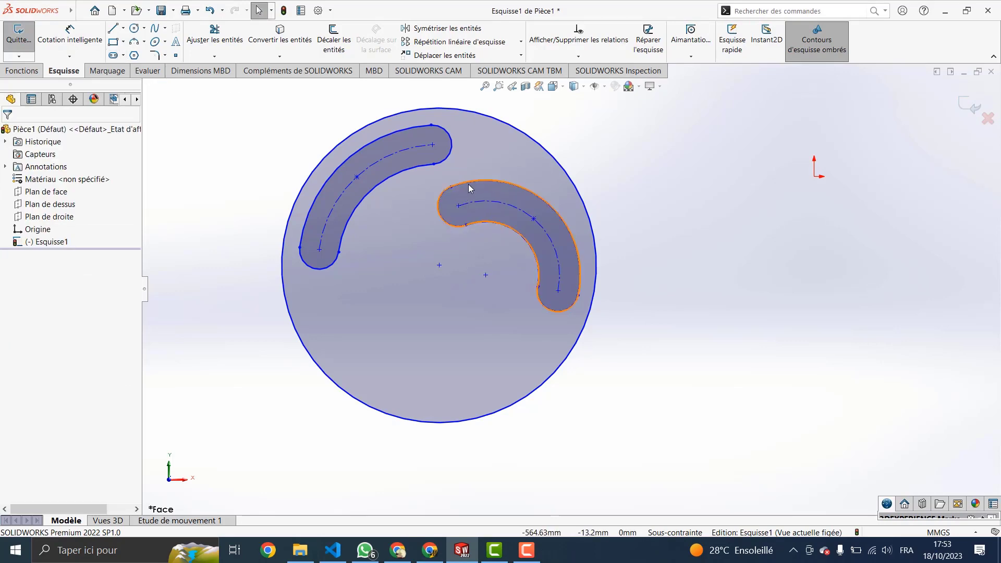
# Step: Move the large circle and its slot down-left, box-select the curved slot, then switch to Google Meet
pyautogui.moveTo(478, 175)
pyautogui.mouseDown()
pyautogui.moveTo(417, 245)
pyautogui.moveTo(522, 157)
pyautogui.moveTo(509, 253)
pyautogui.moveTo(619, 187)
pyautogui.moveTo(526, 133)
pyautogui.moveTo(561, 144)
pyautogui.moveTo(548, 202)
pyautogui.mouseUp()
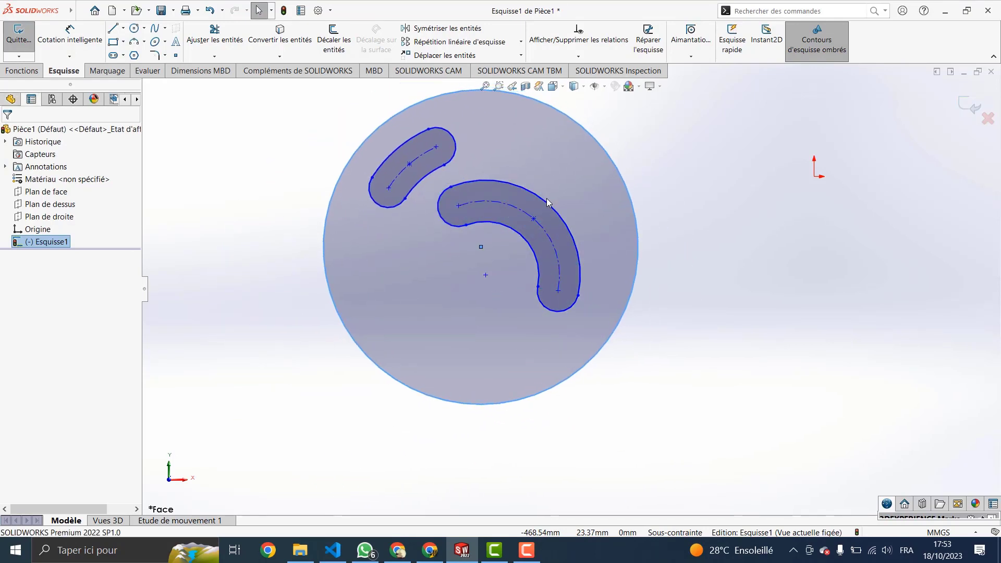
pyautogui.click(549, 203)
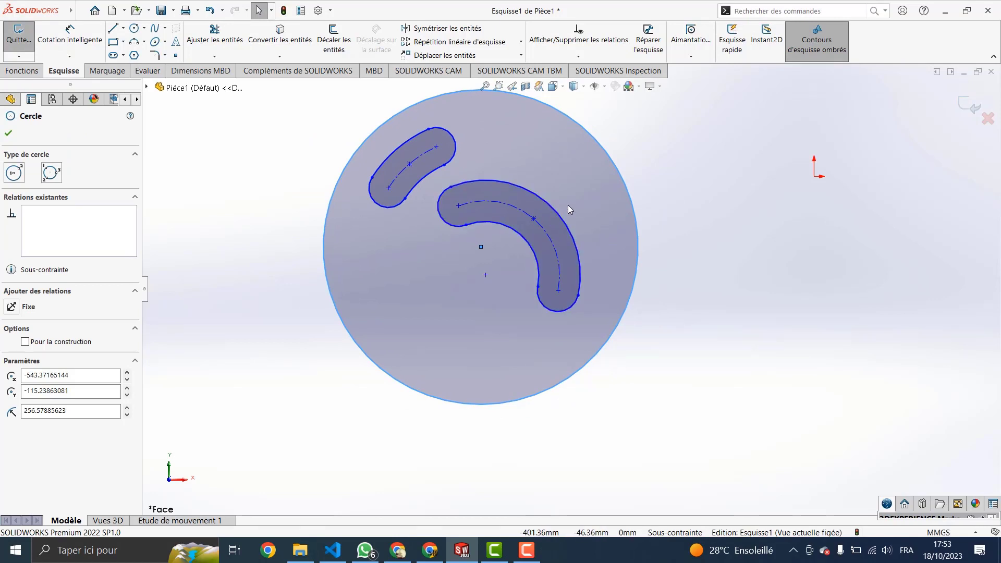
pyautogui.moveTo(568, 210); pyautogui.dragTo(393, 243)
pyautogui.moveTo(567, 183); pyautogui.dragTo(471, 277)
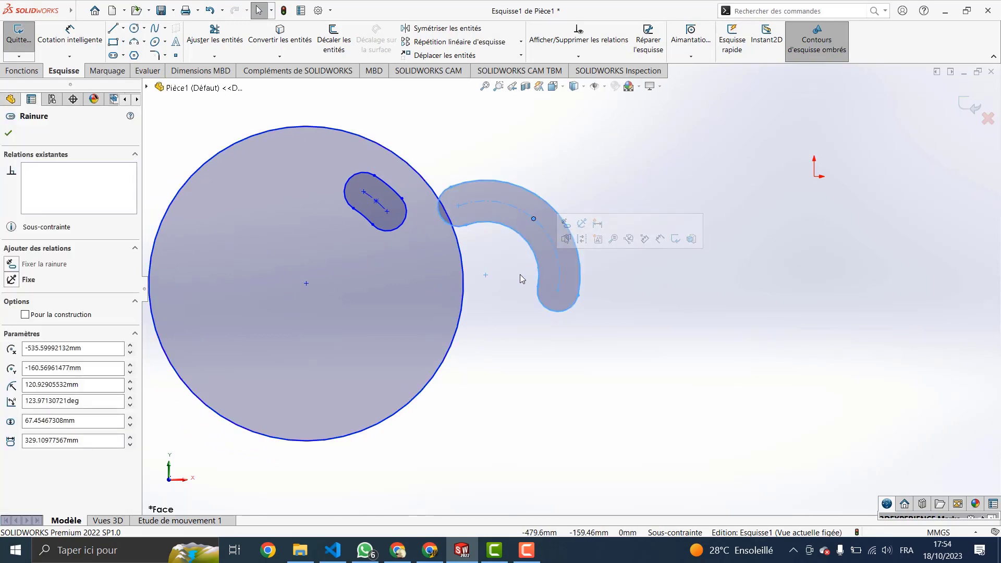
pyautogui.click(436, 558)
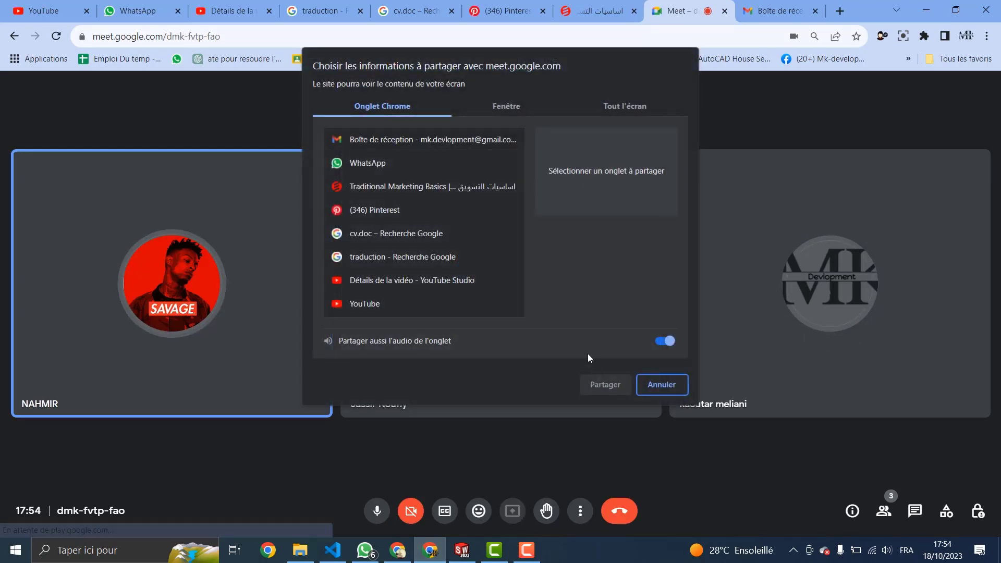
# Step: Share the entire screen in Google Meet, then return to SOLIDWORKS
pyautogui.click(639, 104)
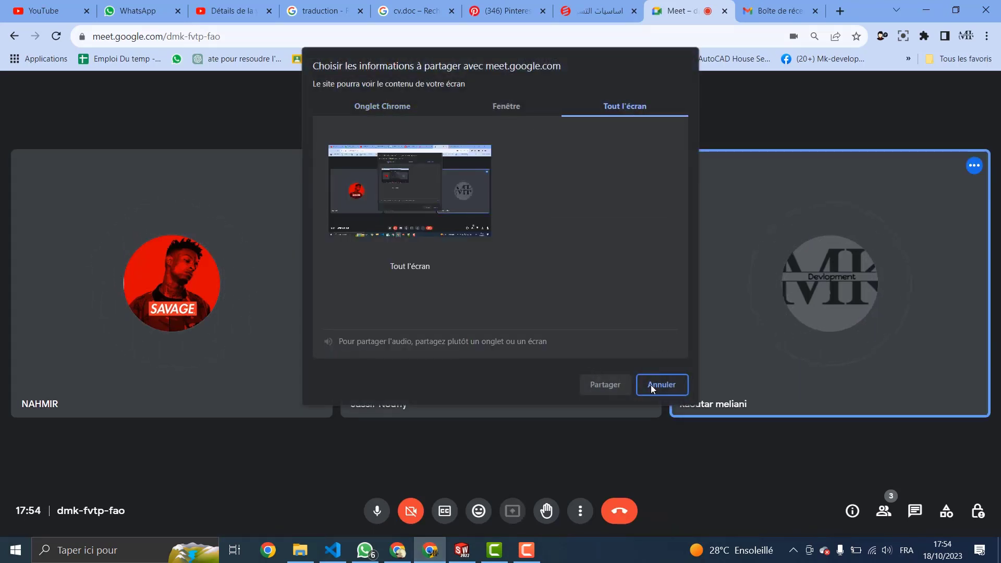
pyautogui.click(454, 205)
pyautogui.click(614, 385)
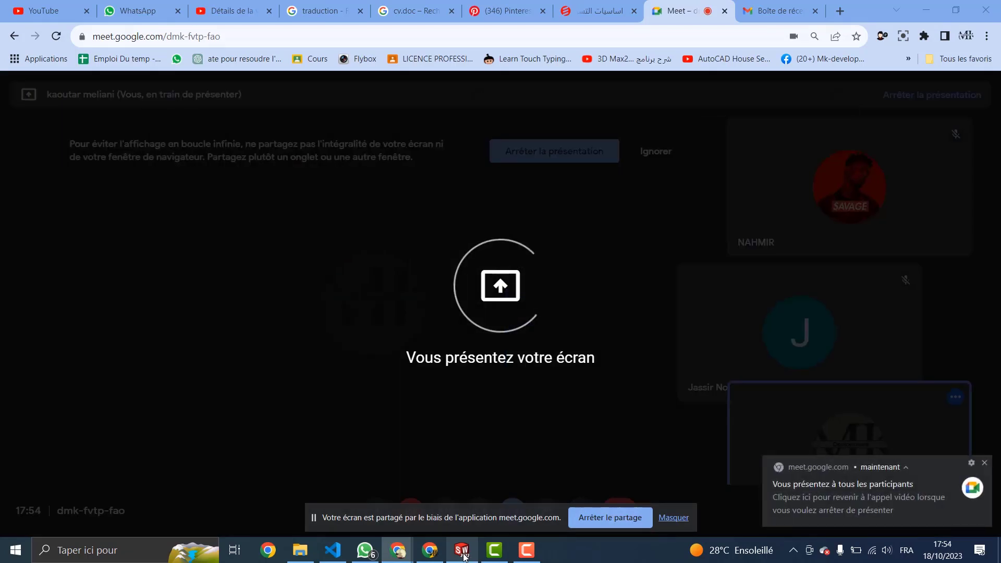
pyautogui.click(463, 555)
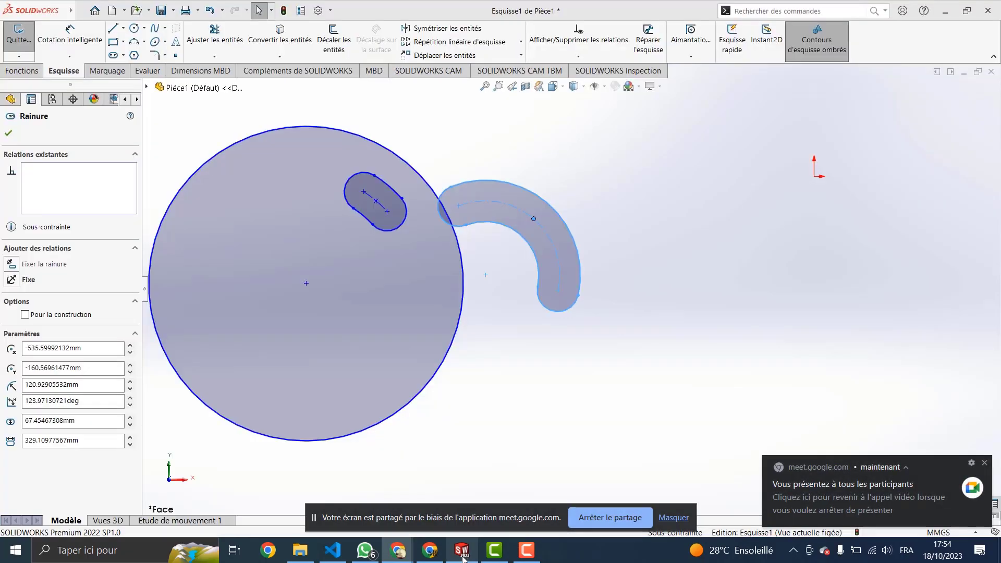
# Step: Reposition the large circle and its small slot, then clear the selection
pyautogui.moveTo(390, 300)
pyautogui.mouseDown()
pyautogui.moveTo(418, 334)
pyautogui.moveTo(546, 305)
pyautogui.moveTo(405, 269)
pyautogui.moveTo(463, 352)
pyautogui.moveTo(464, 317)
pyautogui.mouseUp()
pyautogui.moveTo(437, 223)
pyautogui.mouseDown()
pyautogui.moveTo(395, 261)
pyautogui.moveTo(384, 189)
pyautogui.moveTo(426, 278)
pyautogui.mouseUp()
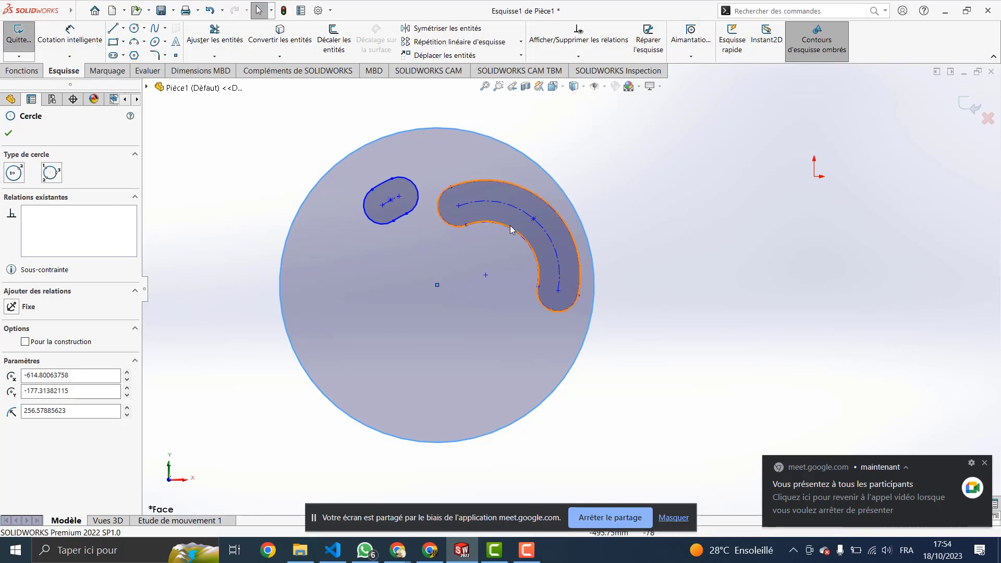
pyautogui.moveTo(405, 249)
pyautogui.mouseDown()
pyautogui.moveTo(412, 255)
pyautogui.moveTo(412, 218)
pyautogui.moveTo(398, 230)
pyautogui.moveTo(453, 195)
pyautogui.moveTo(421, 212)
pyautogui.moveTo(449, 256)
pyautogui.moveTo(388, 260)
pyautogui.moveTo(345, 299)
pyautogui.moveTo(451, 249)
pyautogui.moveTo(464, 229)
pyautogui.moveTo(414, 252)
pyautogui.mouseUp()
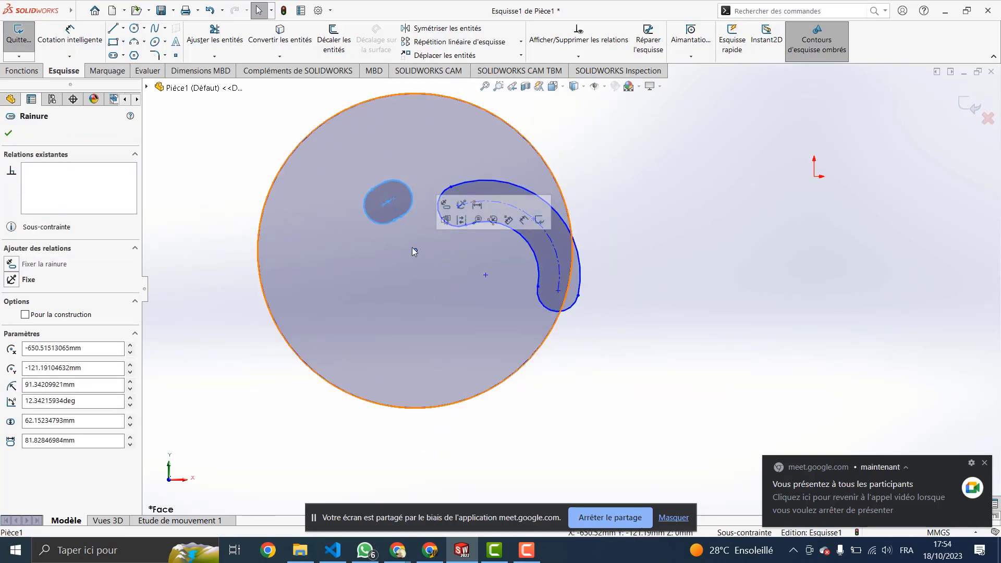
pyautogui.click(595, 286)
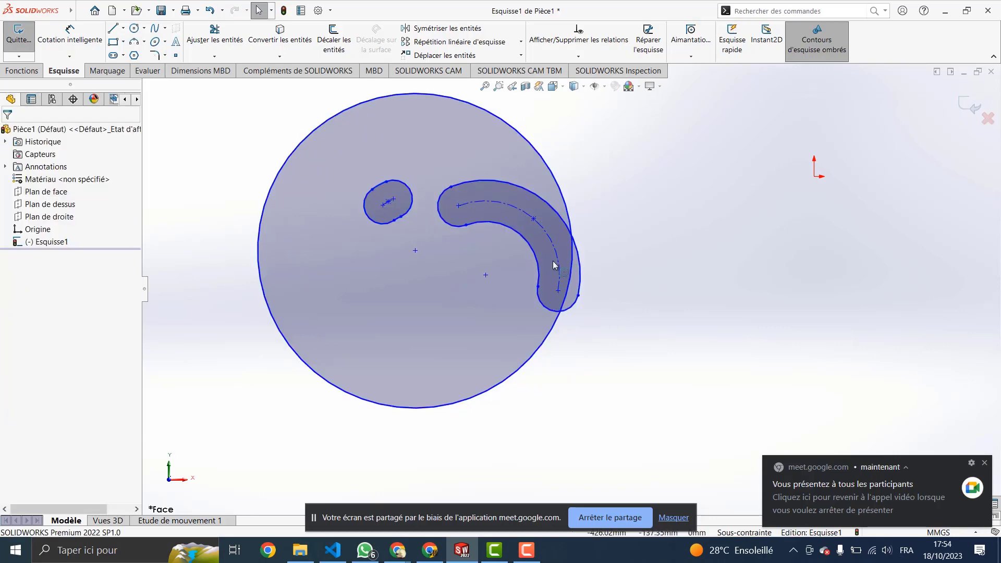
# Step: Delete the curved slot and move the large circle back up and right
pyautogui.moveTo(499, 145)
pyautogui.mouseDown()
pyautogui.moveTo(447, 173)
pyautogui.moveTo(455, 191)
pyautogui.mouseUp()
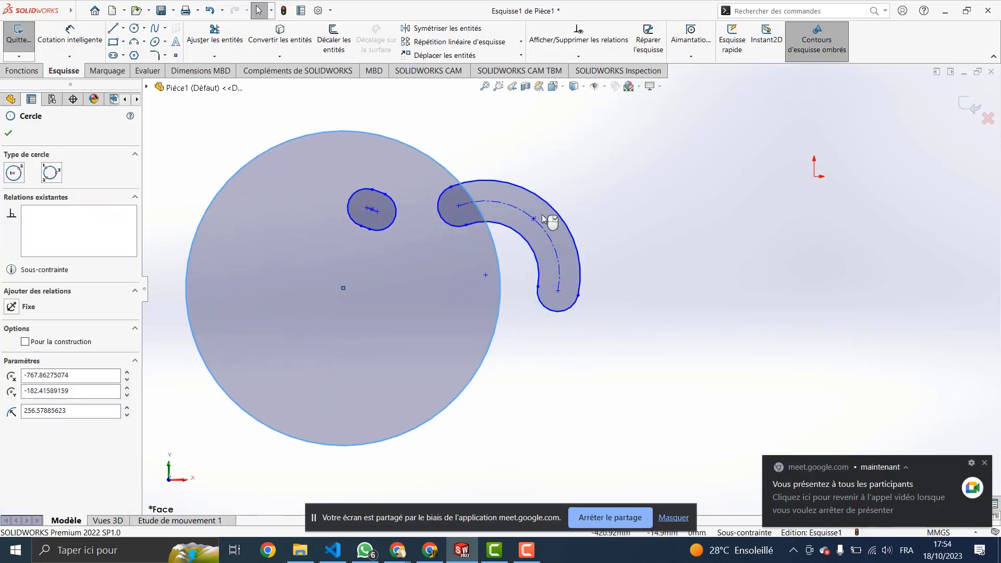
pyautogui.click(558, 260)
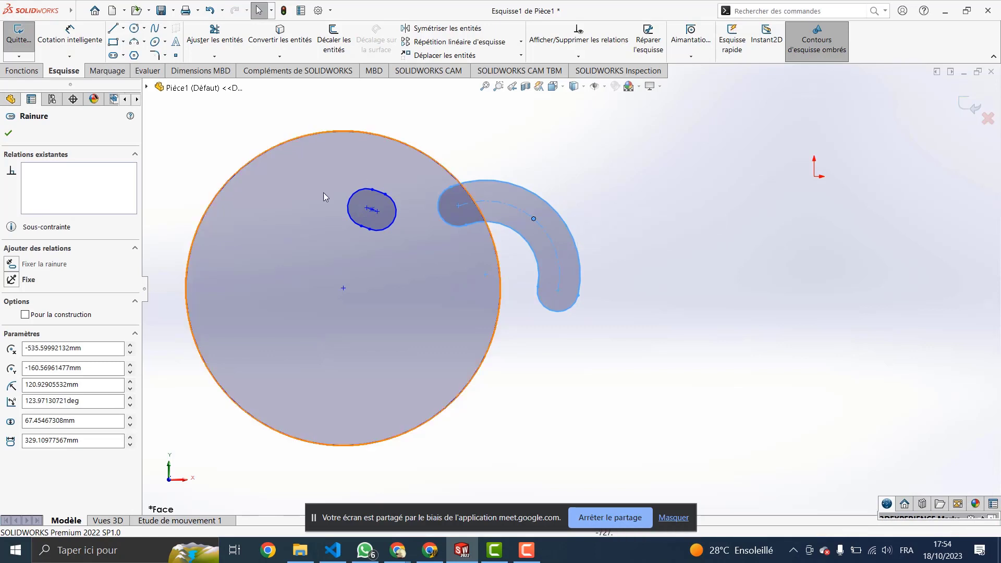
pyautogui.press('Delete')
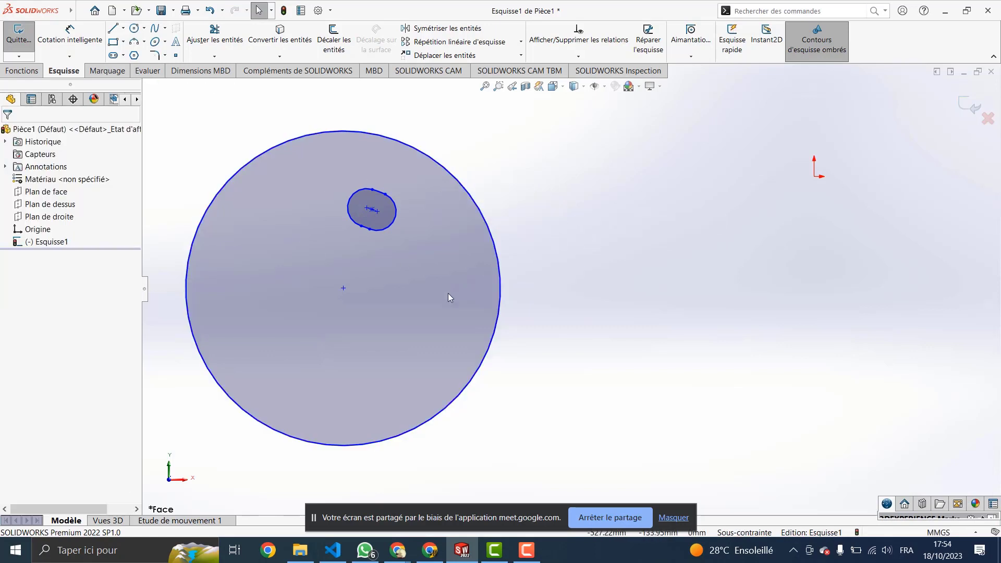
pyautogui.moveTo(448, 325)
pyautogui.mouseDown()
pyautogui.moveTo(523, 282)
pyautogui.moveTo(537, 285)
pyautogui.mouseUp()
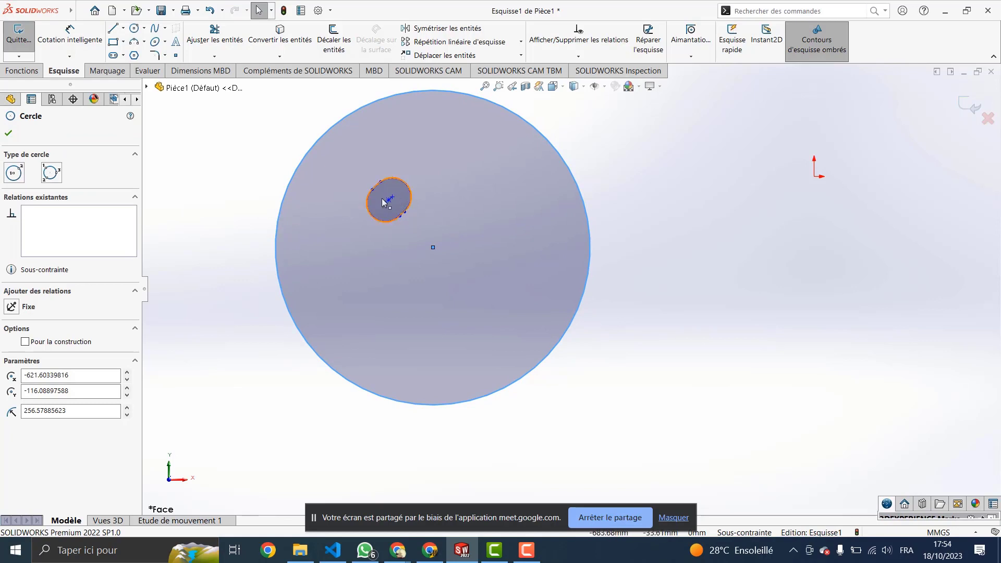
# Step: Start a straight slot (Rainure droite) from the slot flyout, then cancel it
pyautogui.click(123, 55)
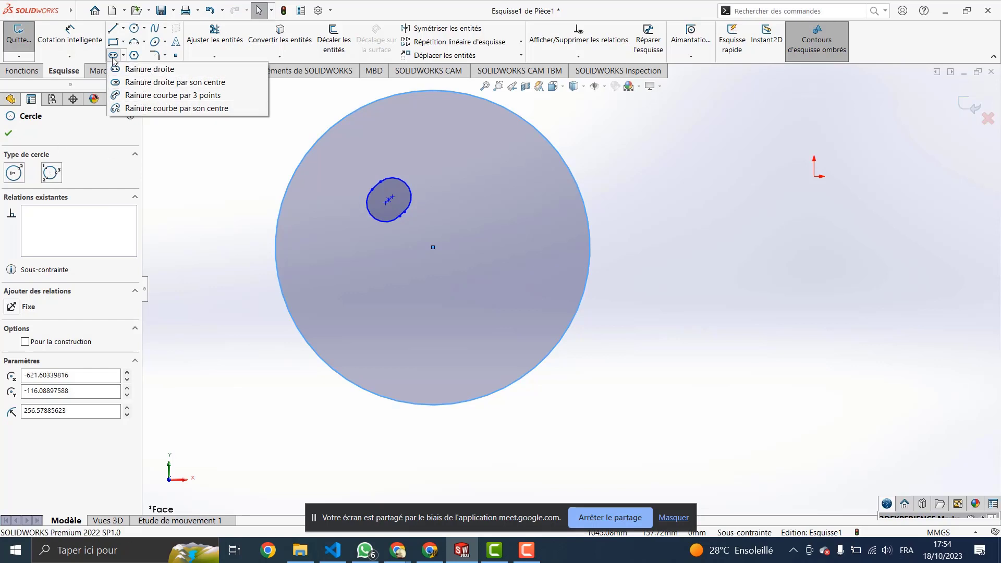
pyautogui.click(141, 70)
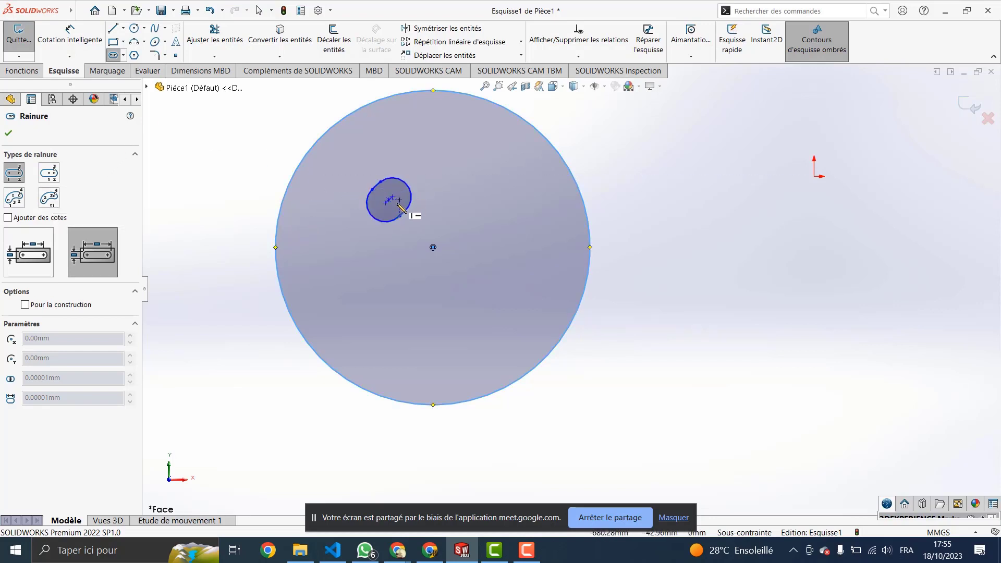
pyautogui.press('Escape')
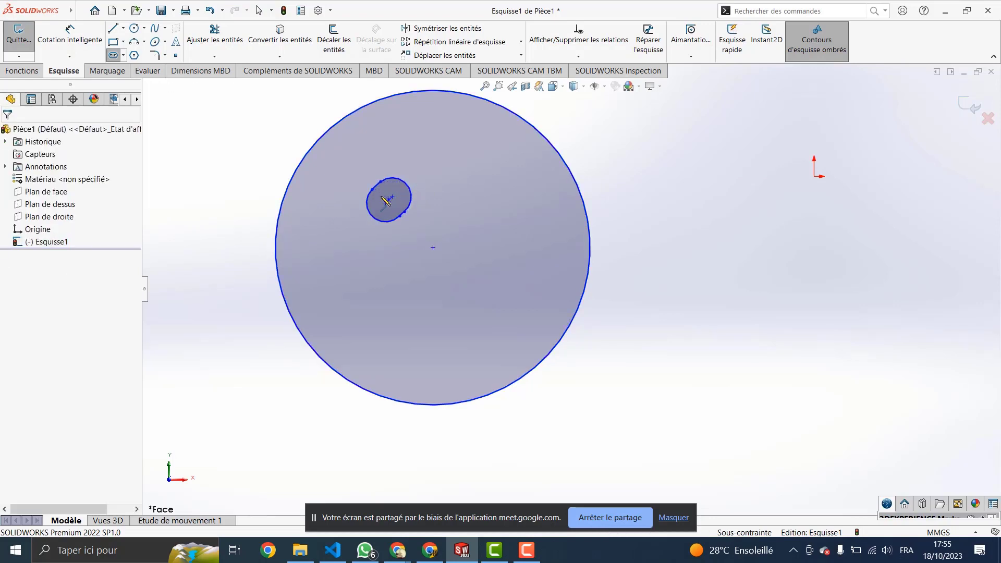
# Step: Delete the large circle and the small slot, leaving the sketch empty
pyautogui.moveTo(375, 206); pyautogui.dragTo(490, 151)
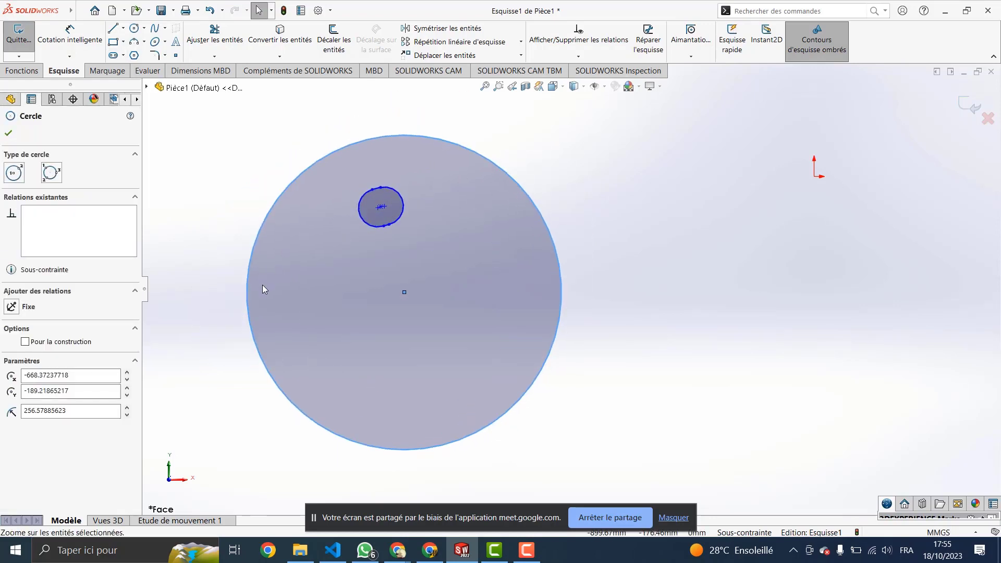
pyautogui.press('Delete')
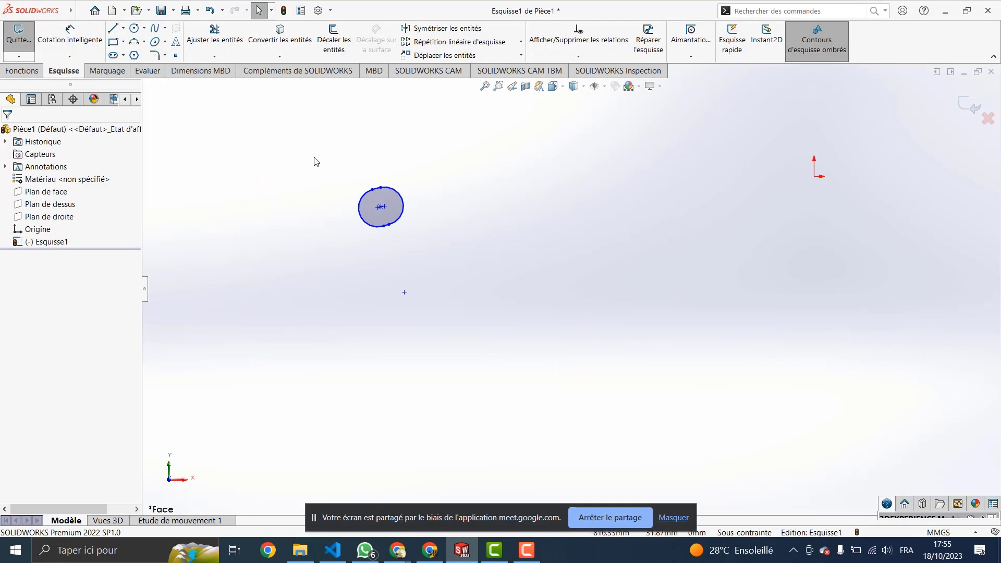
pyautogui.moveTo(323, 235); pyautogui.dragTo(318, 239)
pyautogui.press('Delete')
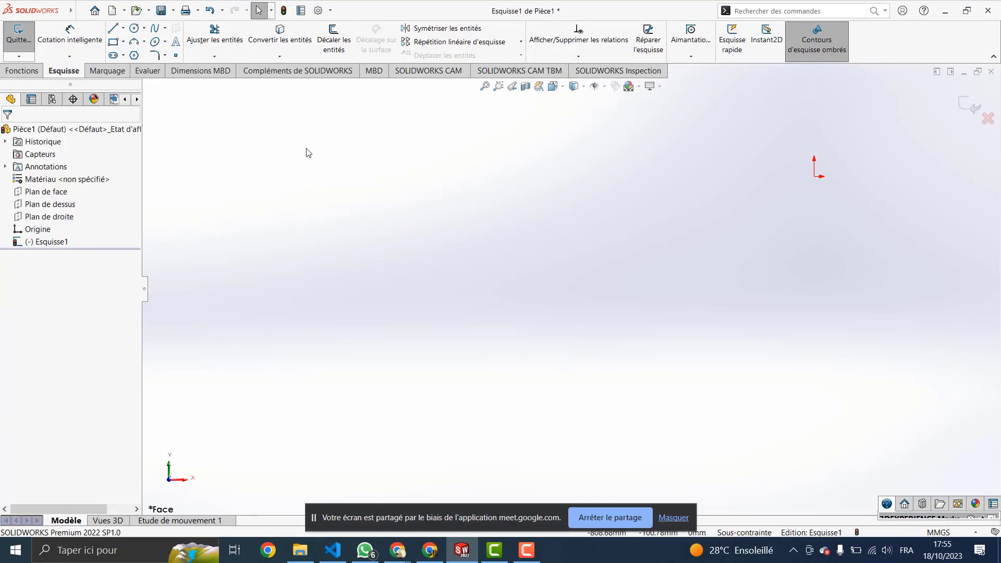
# Step: Begin a straight slot at one point, then cancel it unfinished
pyautogui.click(115, 56)
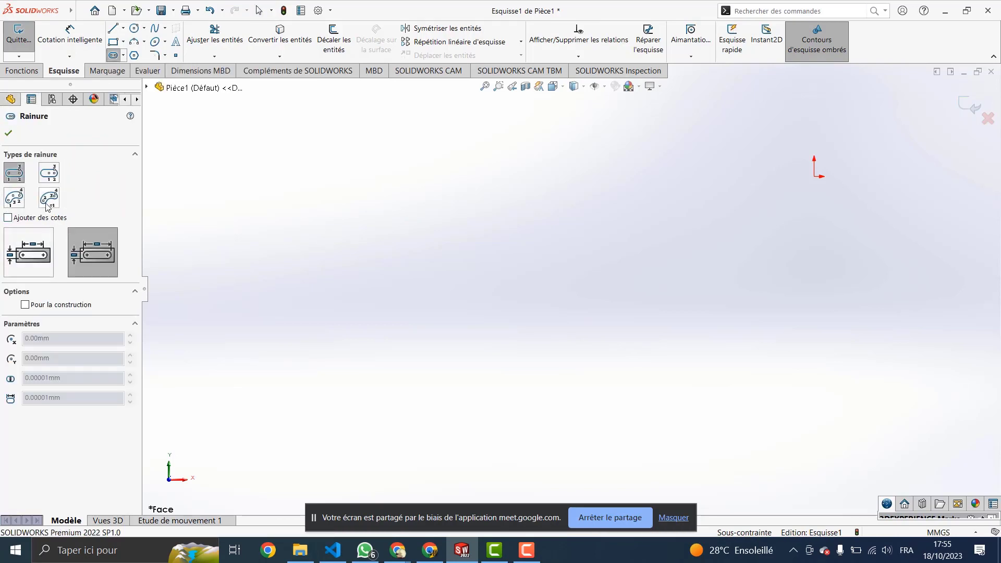
pyautogui.click(404, 286)
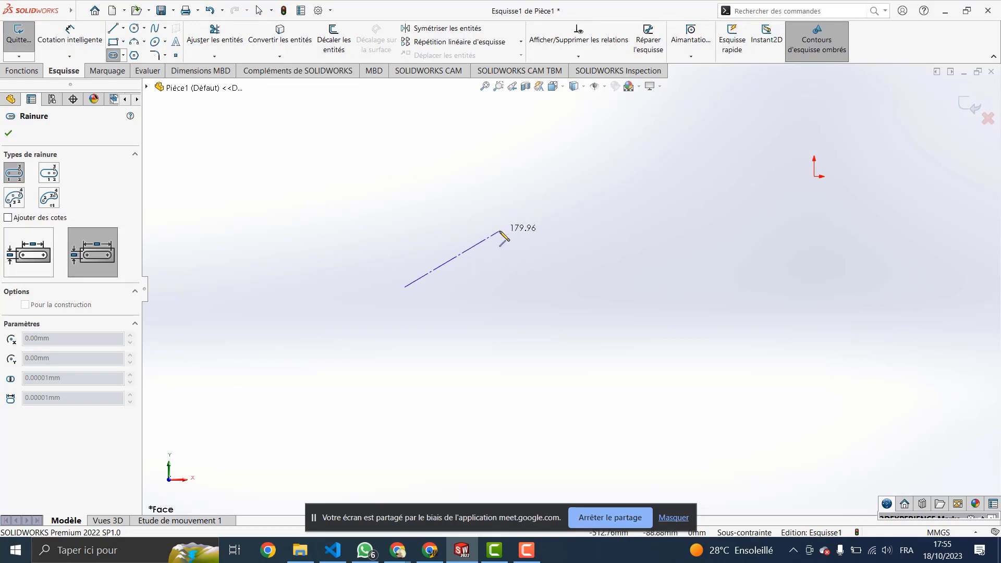
pyautogui.press('Escape')
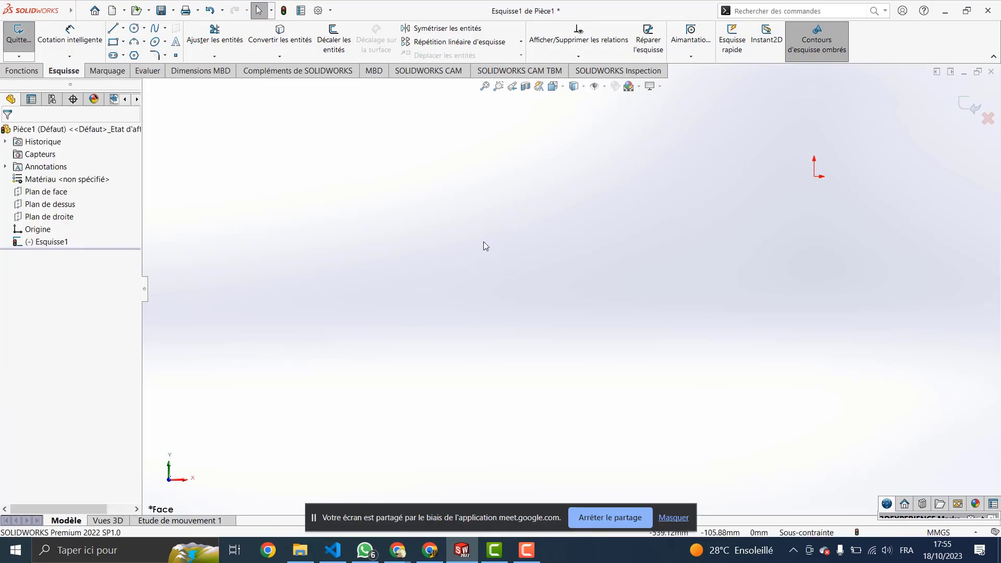
# Step: Draw a new circle of radius about 240.49 mm
pyautogui.click(134, 28)
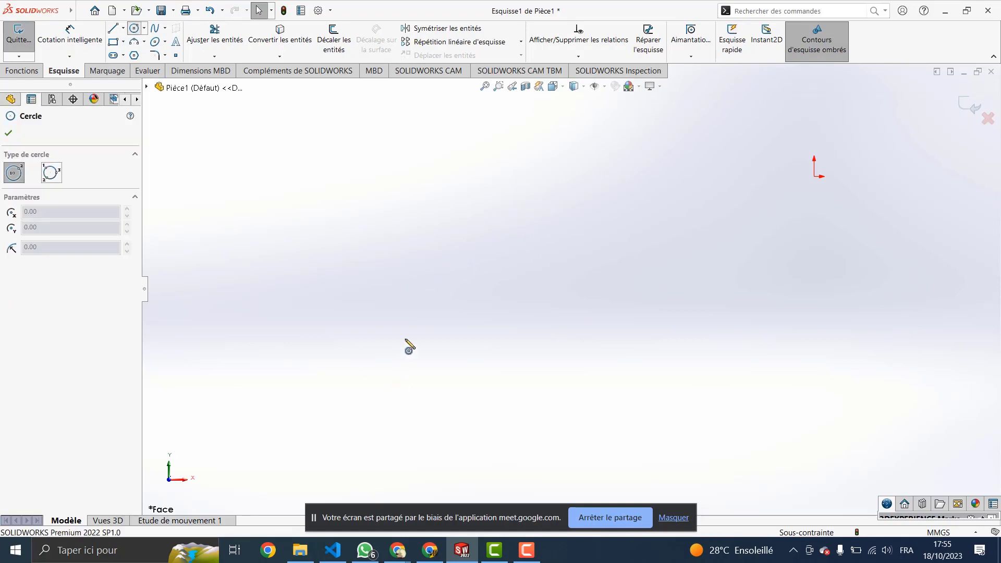
pyautogui.click(391, 306)
pyautogui.click(534, 273)
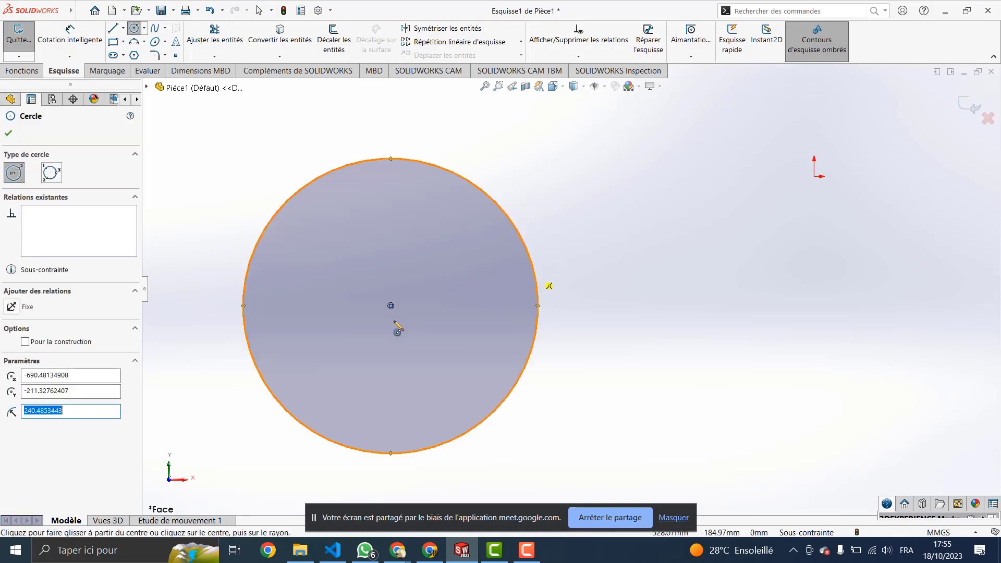
pyautogui.press('Escape')
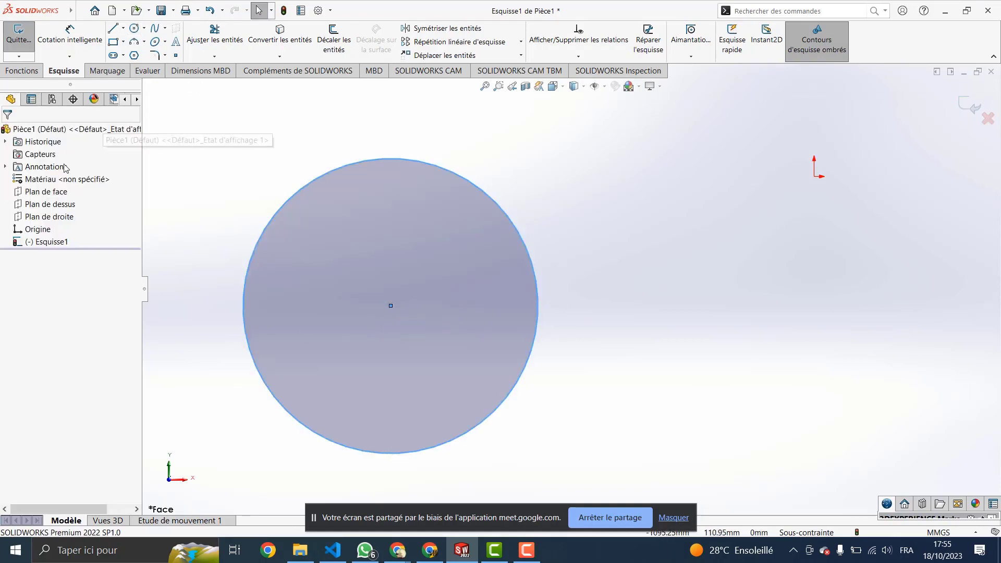
# Step: Draw a centrepoint arc slot spanning 90° along the circle's upper-left inside, centred on the circle
pyautogui.click(113, 55)
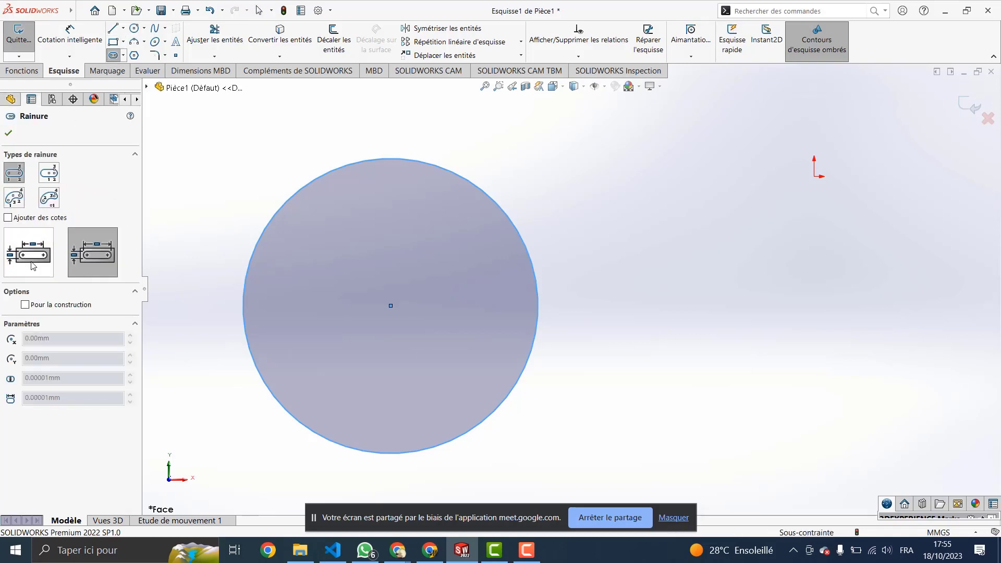
pyautogui.click(50, 200)
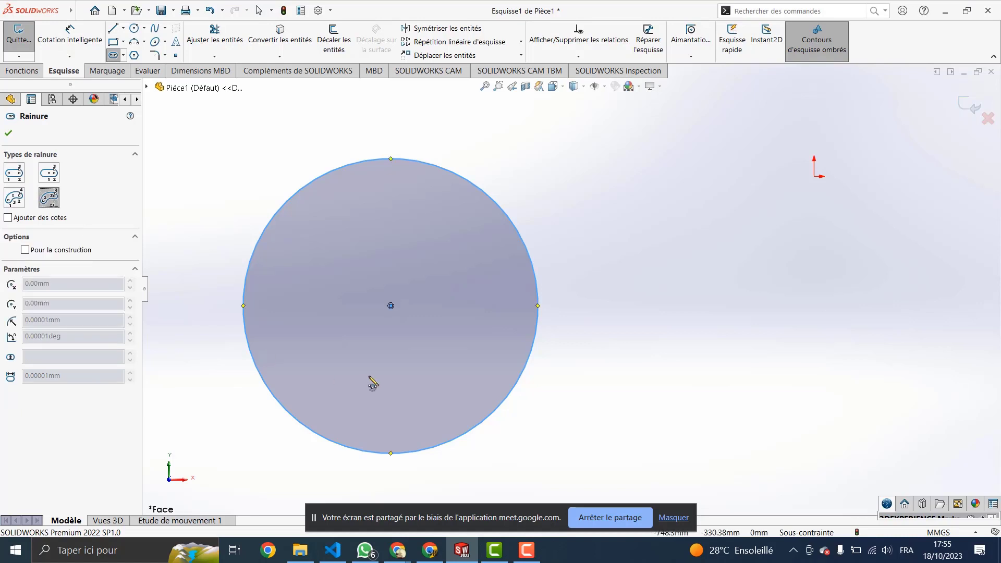
pyautogui.click(391, 305)
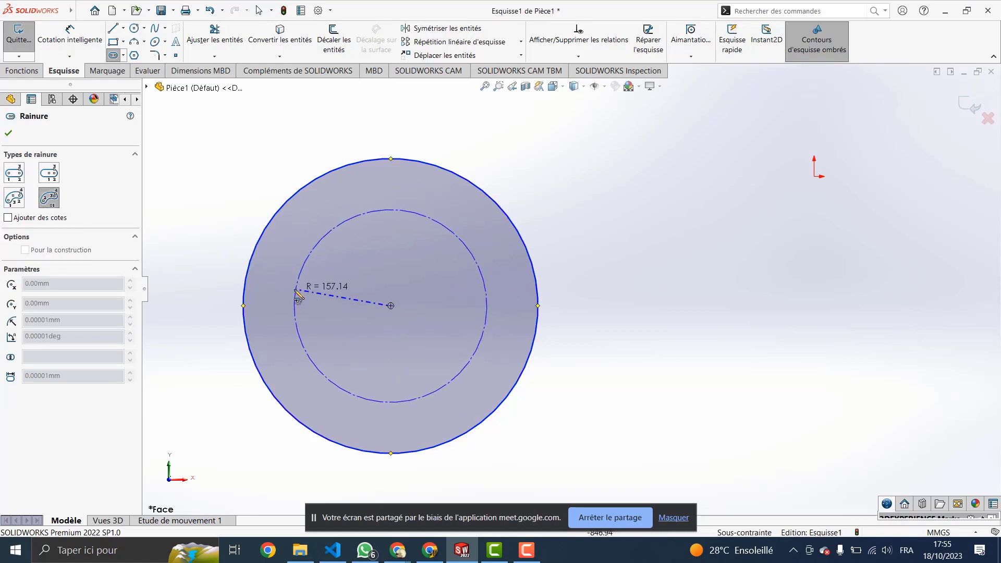
pyautogui.click(269, 291)
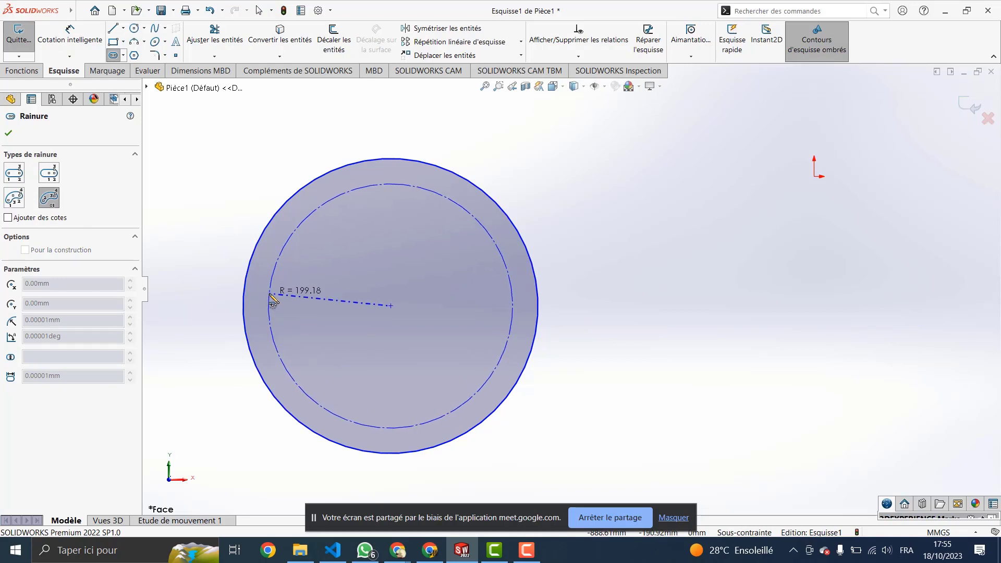
pyautogui.click(401, 191)
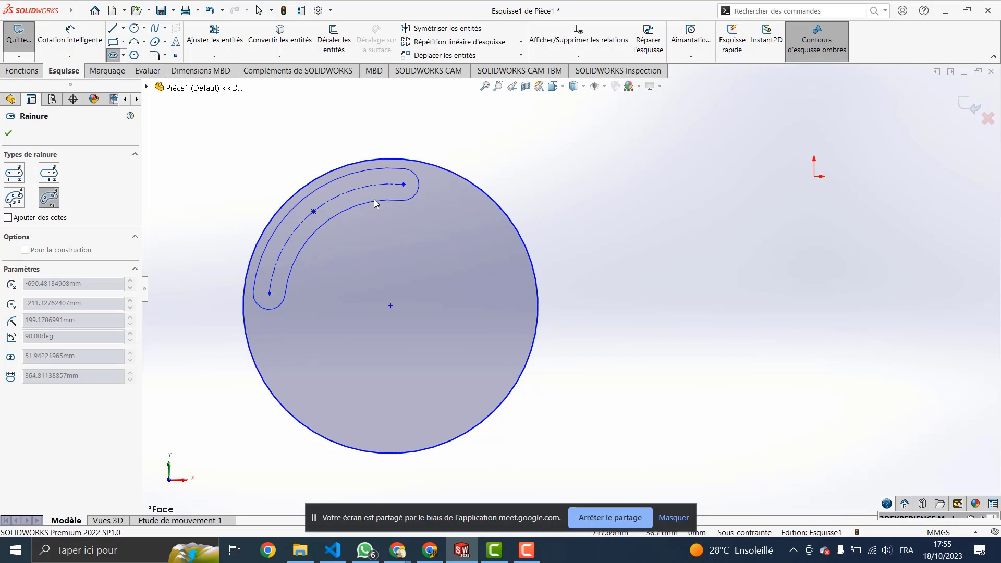
pyautogui.click(373, 199)
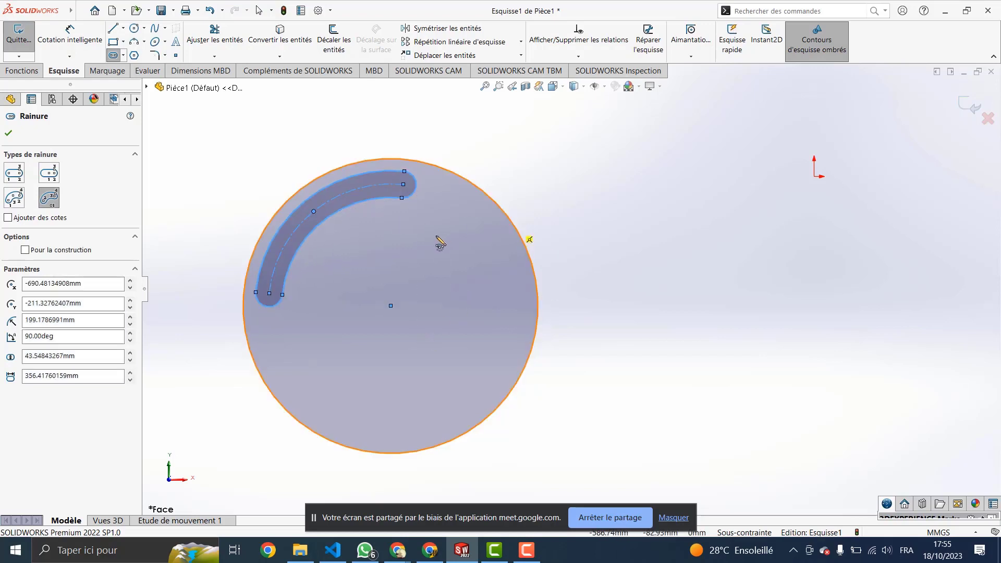
pyautogui.click(8, 197)
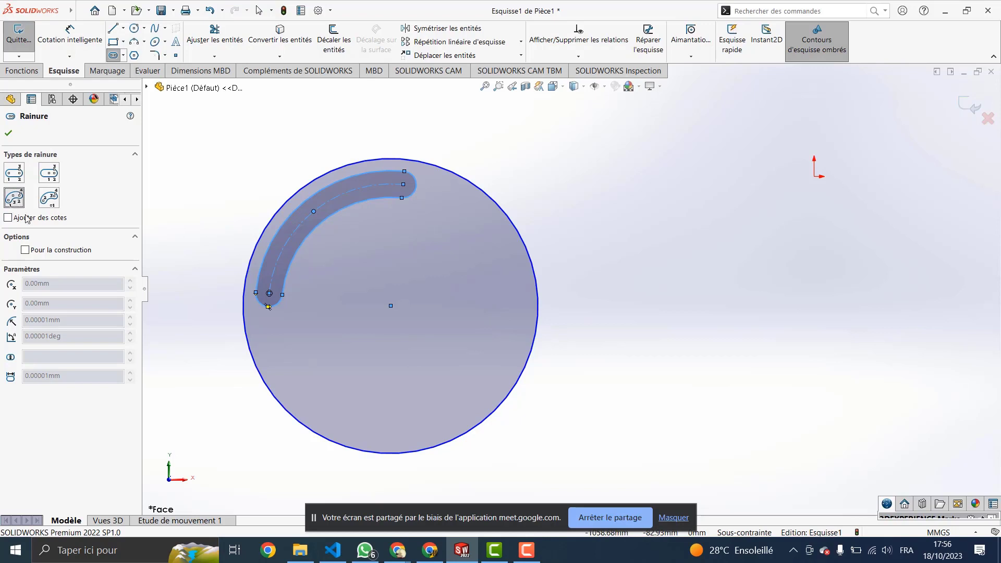
# Step: Draw a 3-point arc slot on the circle's right side, then exit the Slot tool
pyautogui.click(422, 241)
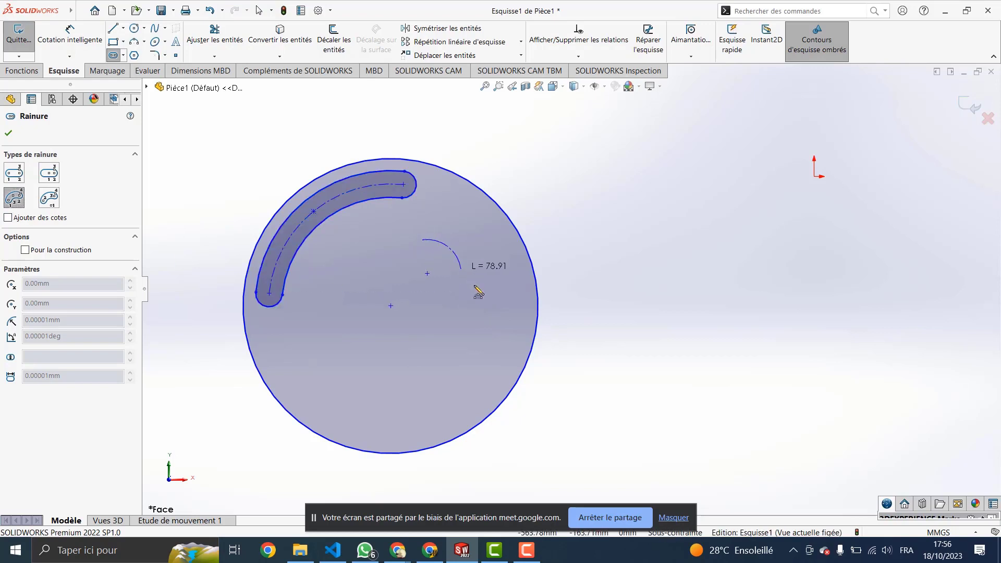
pyautogui.click(488, 343)
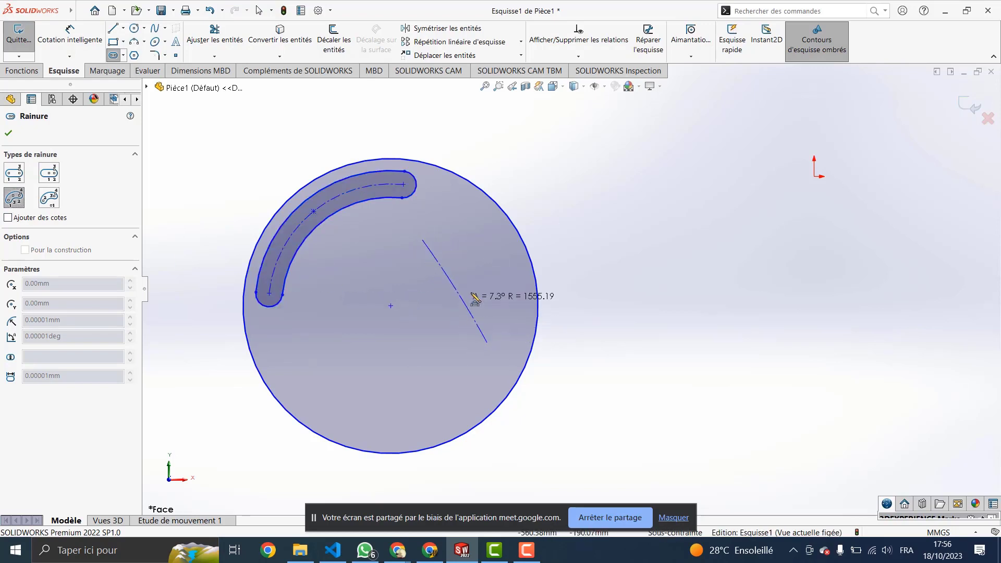
pyautogui.click(501, 281)
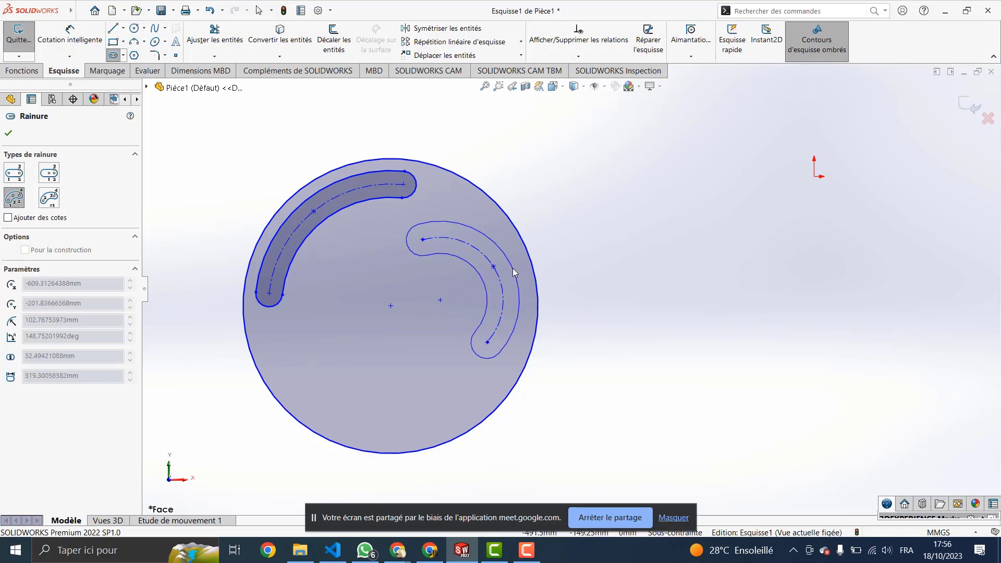
pyautogui.click(513, 272)
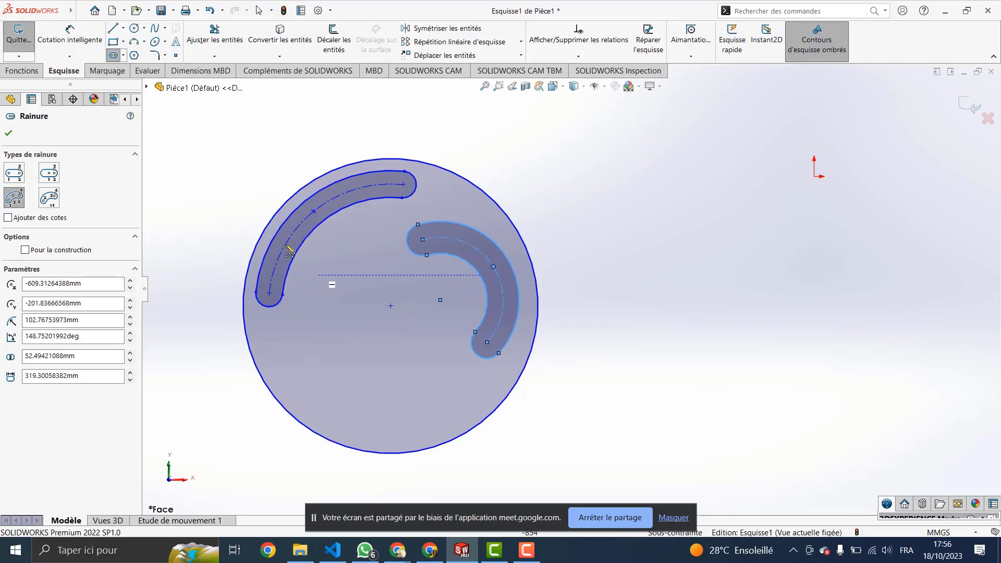
pyautogui.click(351, 233)
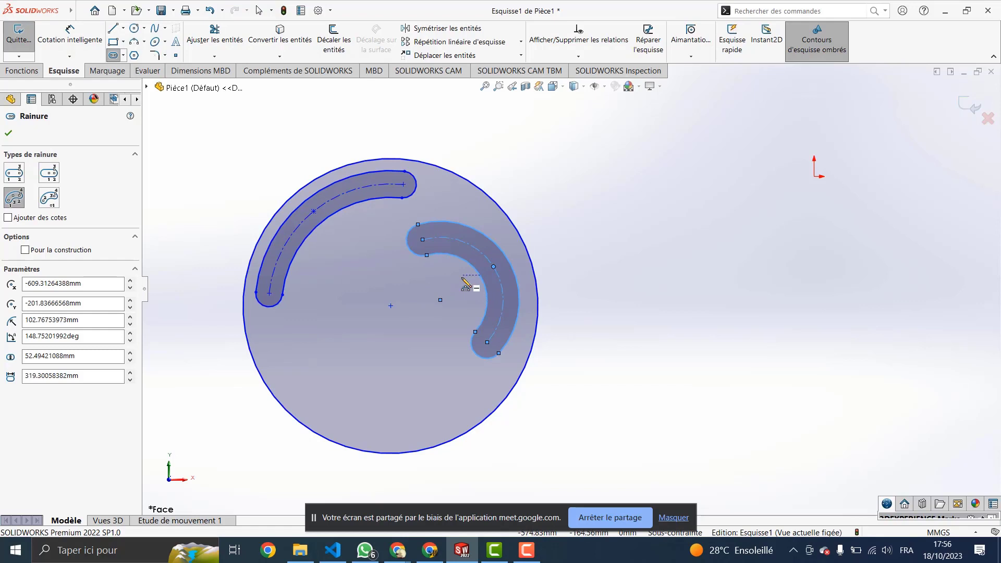
pyautogui.press('Escape')
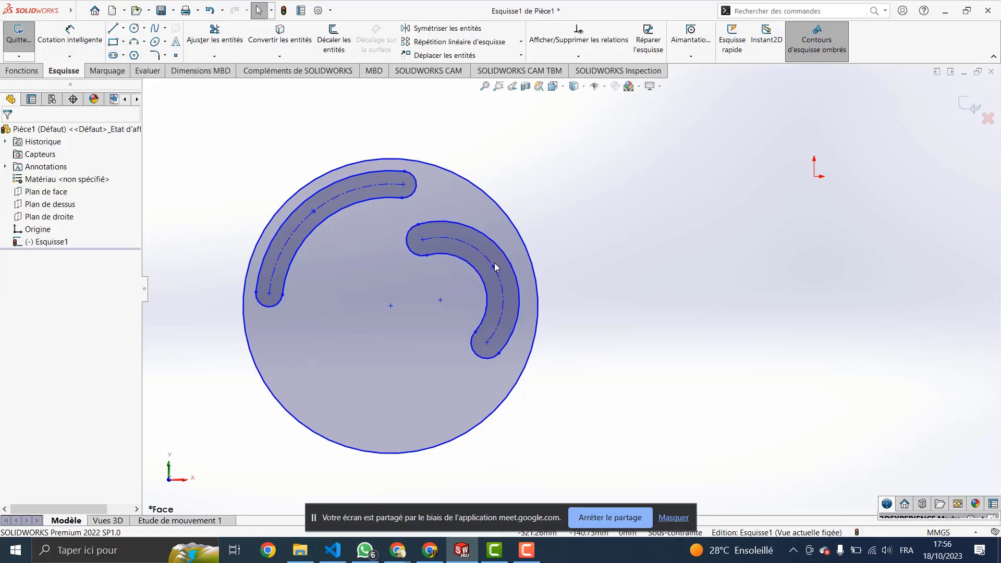
# Step: Set the right slot's length to 500 mm
pyautogui.click(495, 268)
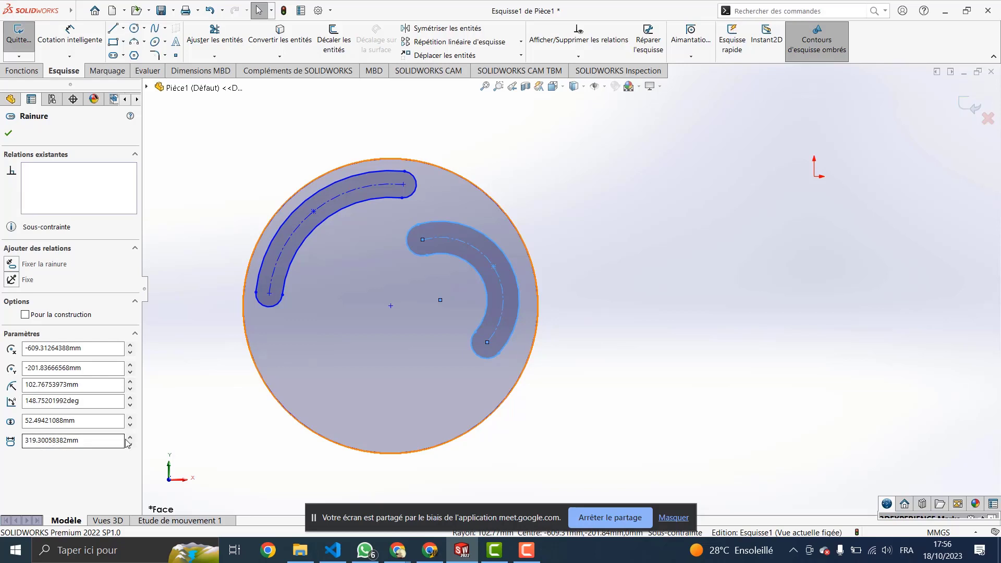
pyautogui.moveTo(97, 444); pyautogui.dragTo(26, 445)
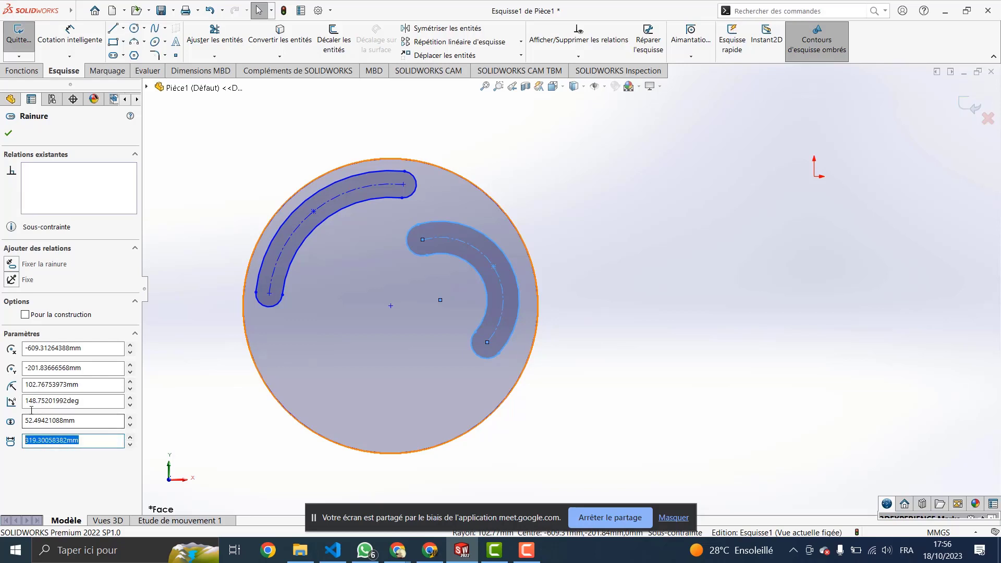
pyautogui.write('500')
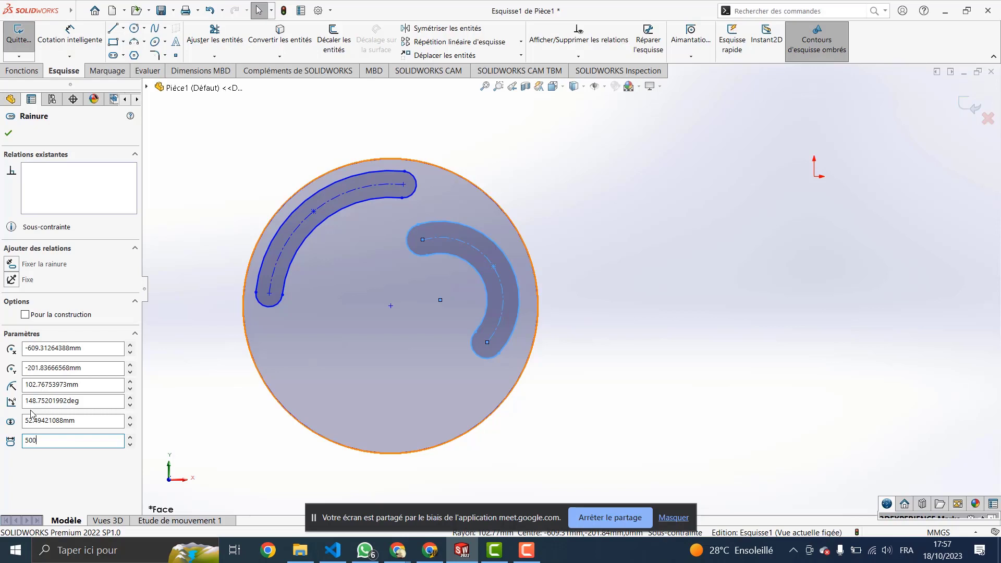
pyautogui.press('Return')
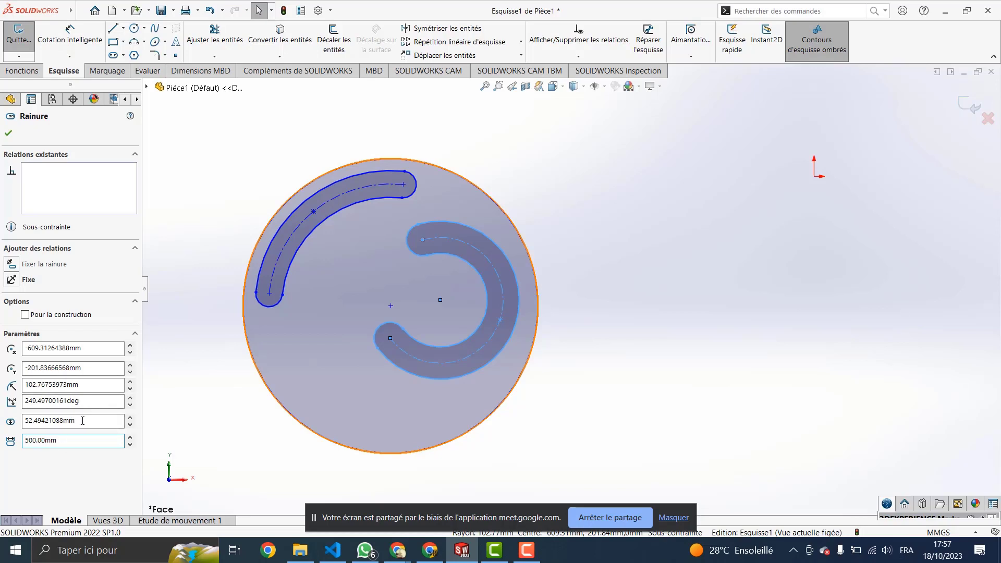
# Step: Widen the right slot in 10 mm increments until it bulges past the circle
pyautogui.moveTo(82, 421); pyautogui.dragTo(22, 422)
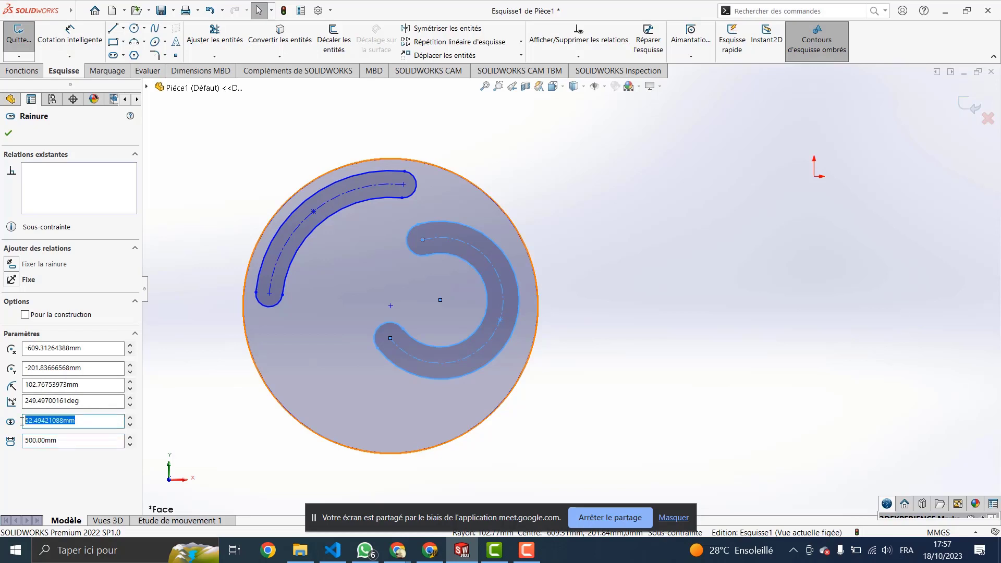
pyautogui.click(130, 417)
pyautogui.click(130, 417)
pyautogui.click(130, 417)
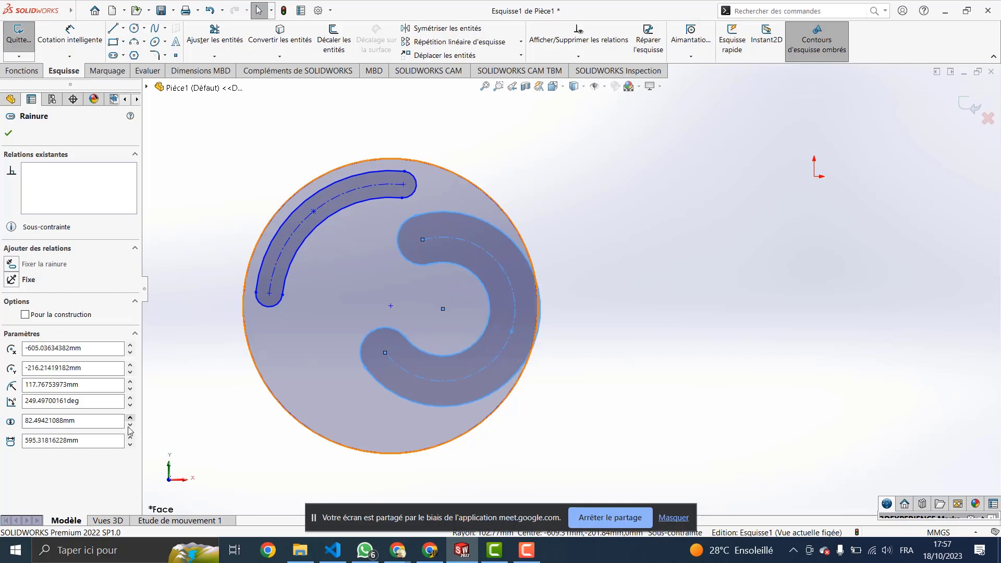
pyautogui.click(130, 417)
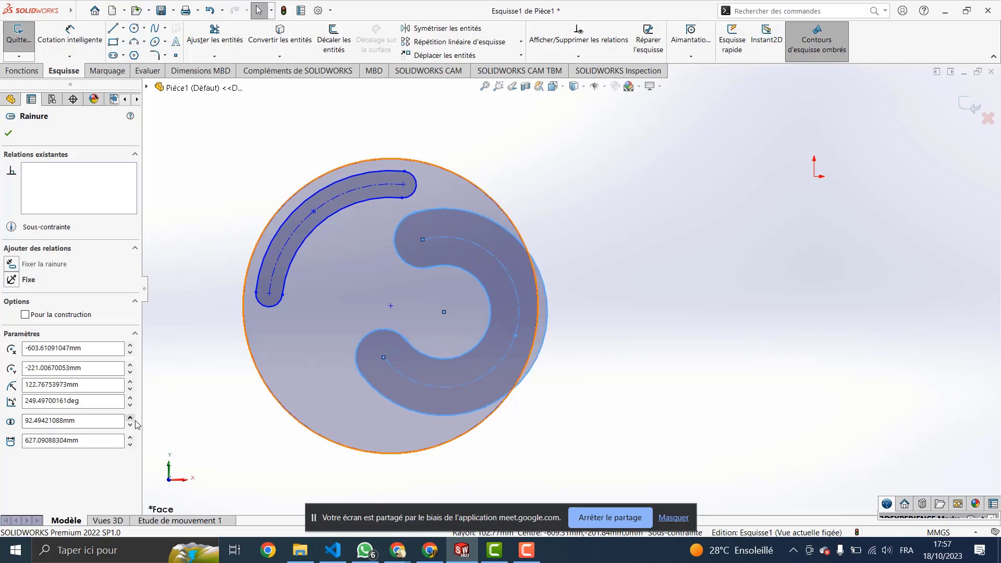
pyautogui.click(131, 417)
pyautogui.click(322, 216)
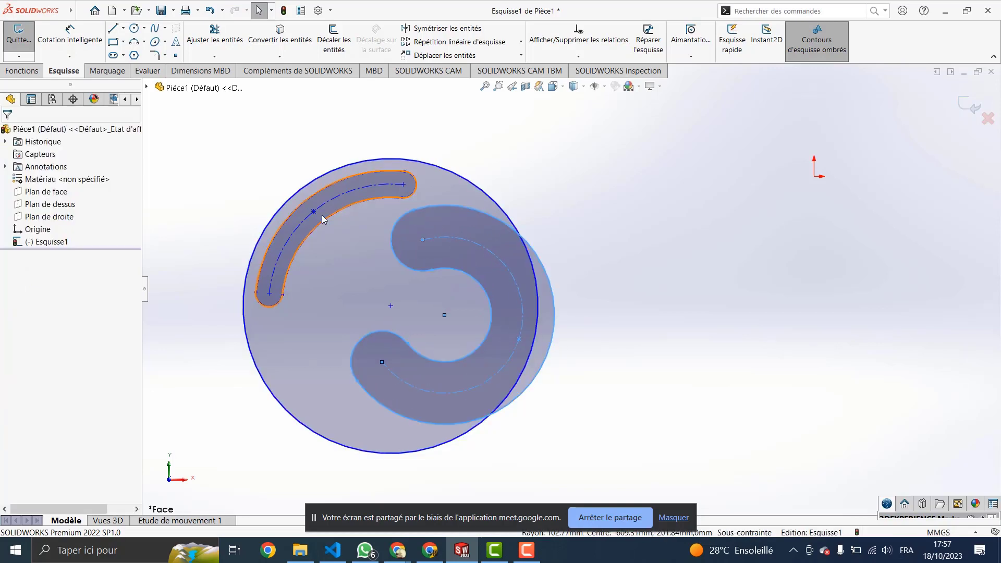
# Step: Lengthen the upper-left arc slot in 10 mm steps to nearly a full ring, then undo
pyautogui.click(319, 217)
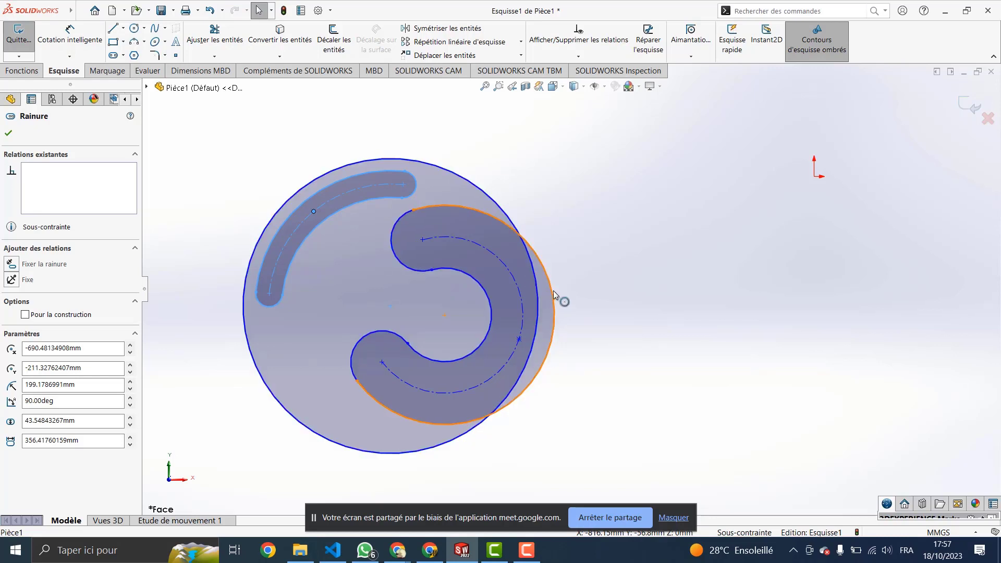
pyautogui.click(411, 159)
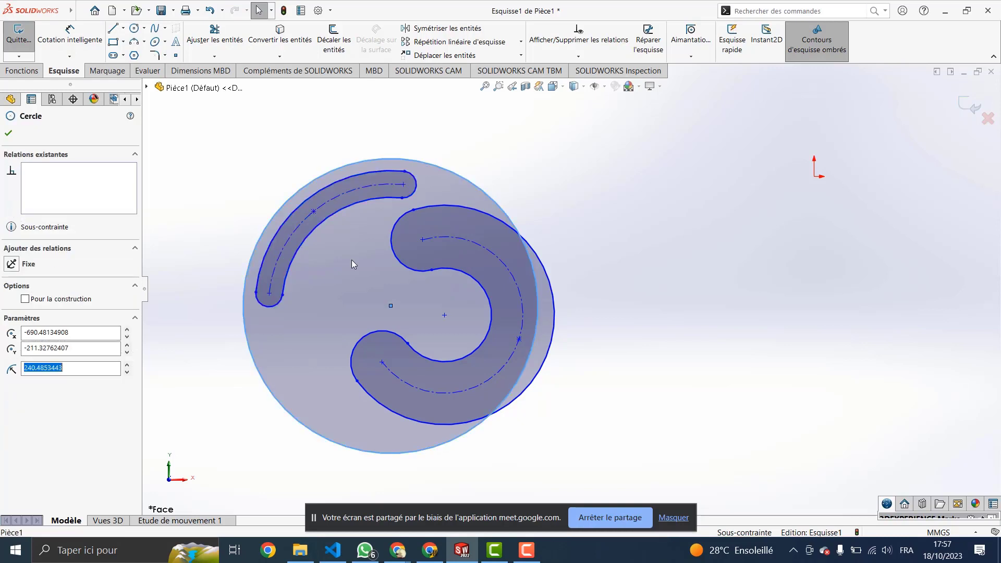
pyautogui.click(326, 215)
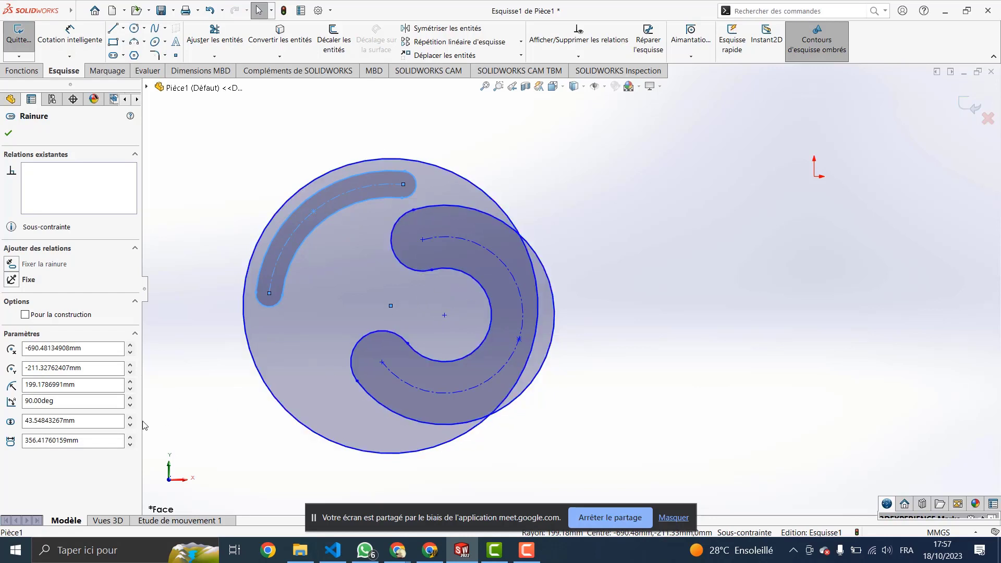
pyautogui.click(52, 439)
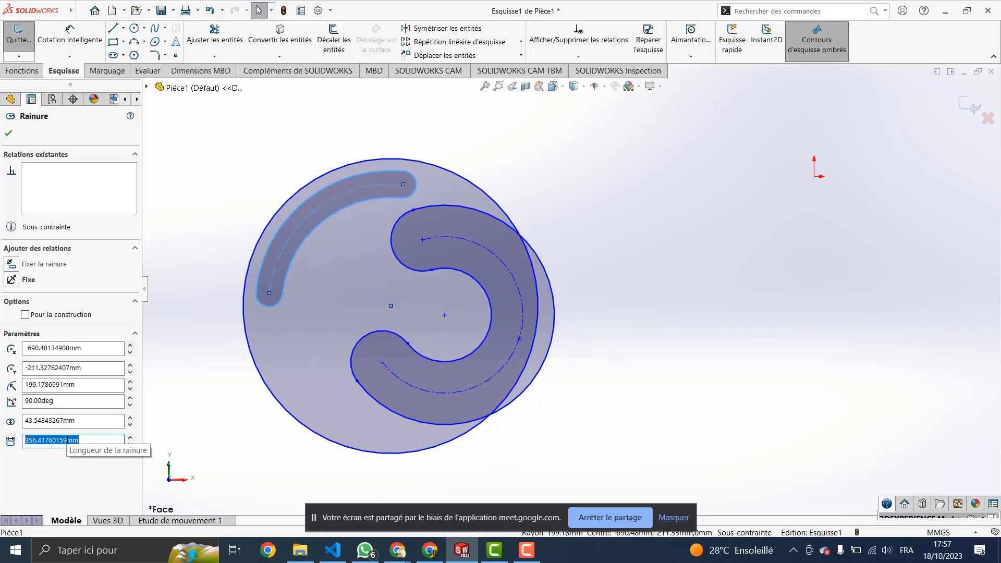
pyautogui.click(130, 437)
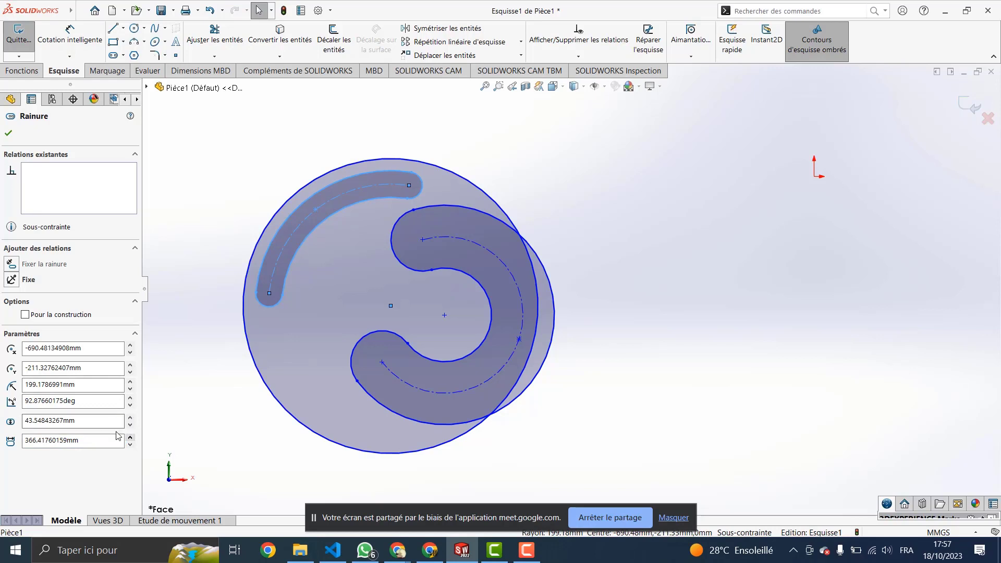
pyautogui.click(130, 437)
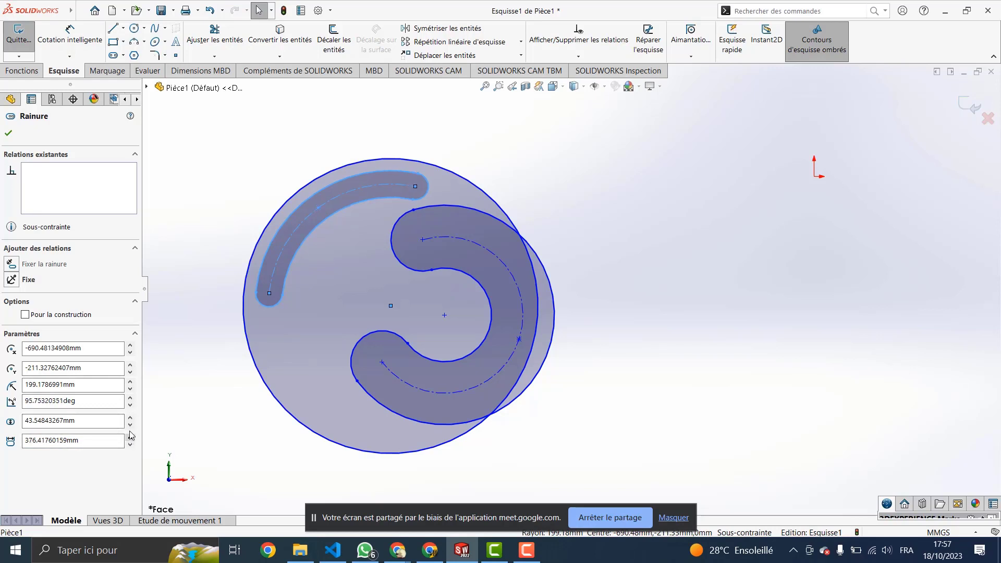
pyautogui.doubleClick(129, 437)
pyautogui.moveTo(129, 438); pyautogui.dragTo(130, 439)
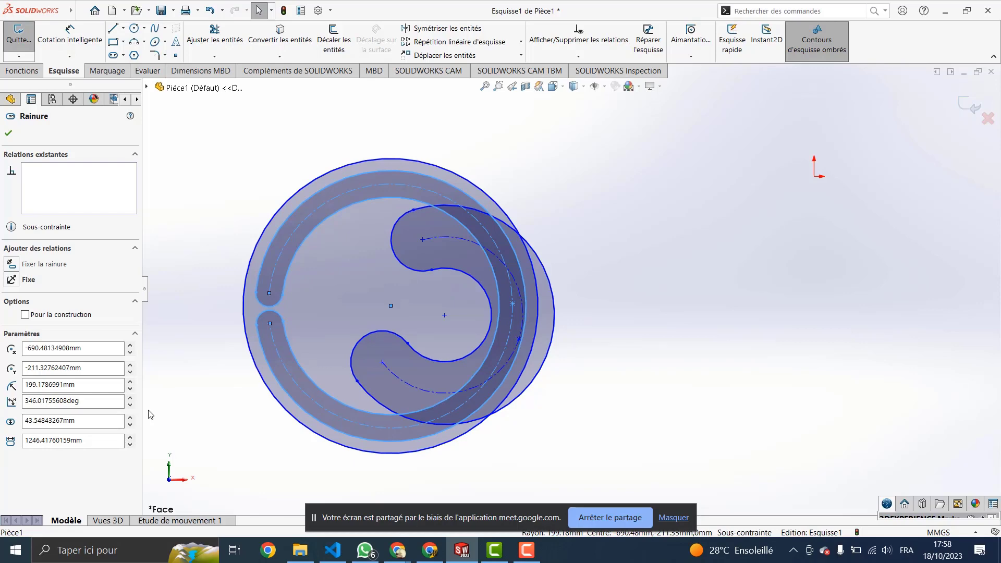
pyautogui.hotkey('ctrl', 'z')
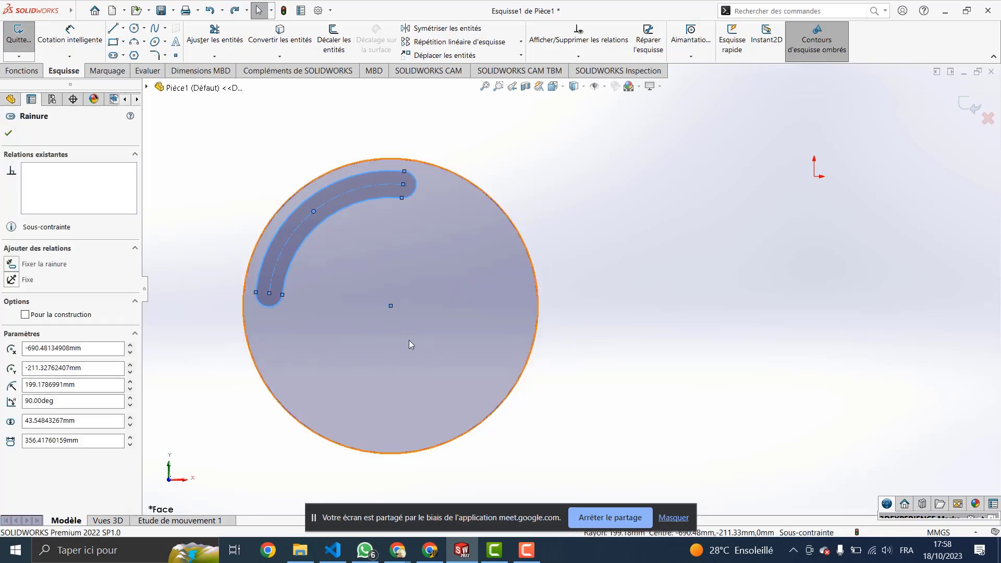
# Step: Redo the slot edit and lengthen the upper slot's arc further in repeated increments
pyautogui.hotkey('ctrl', 'y')
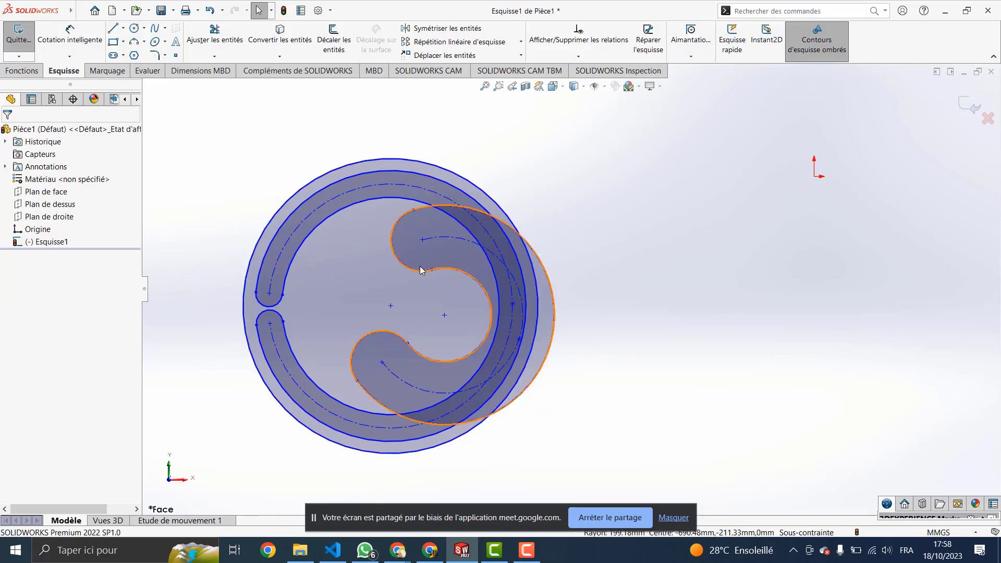
pyautogui.click(424, 242)
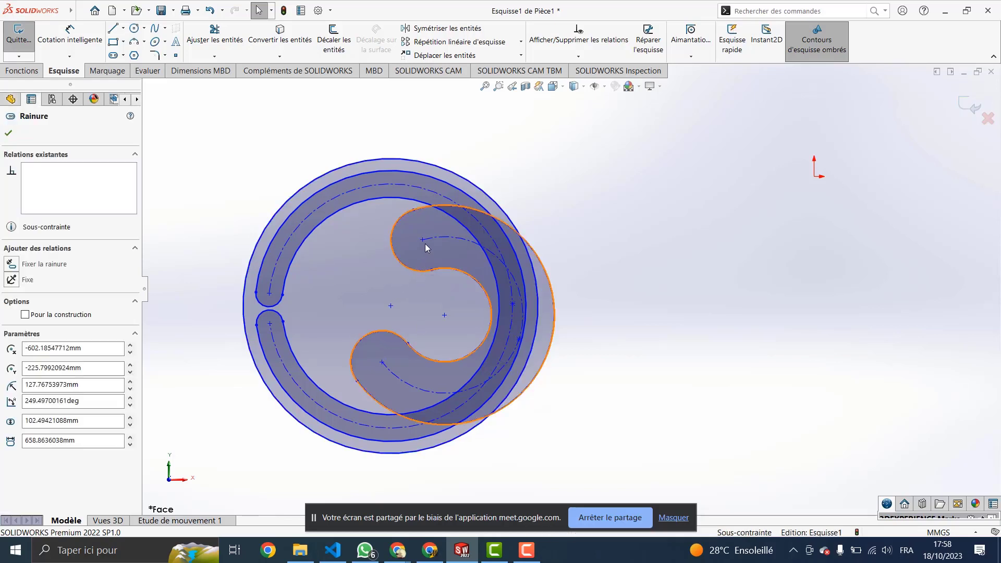
pyautogui.click(130, 439)
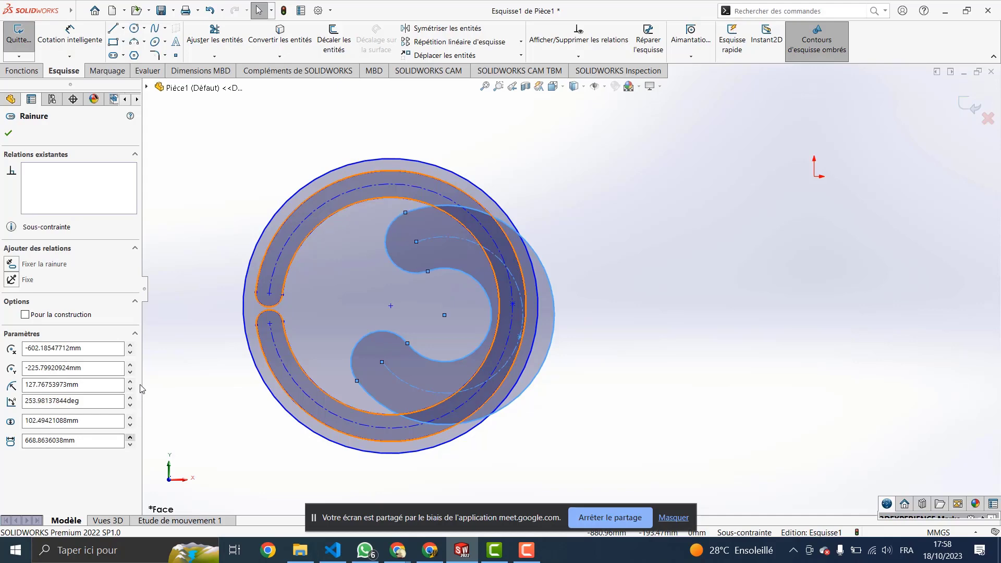
pyautogui.click(130, 438)
pyautogui.click(130, 438)
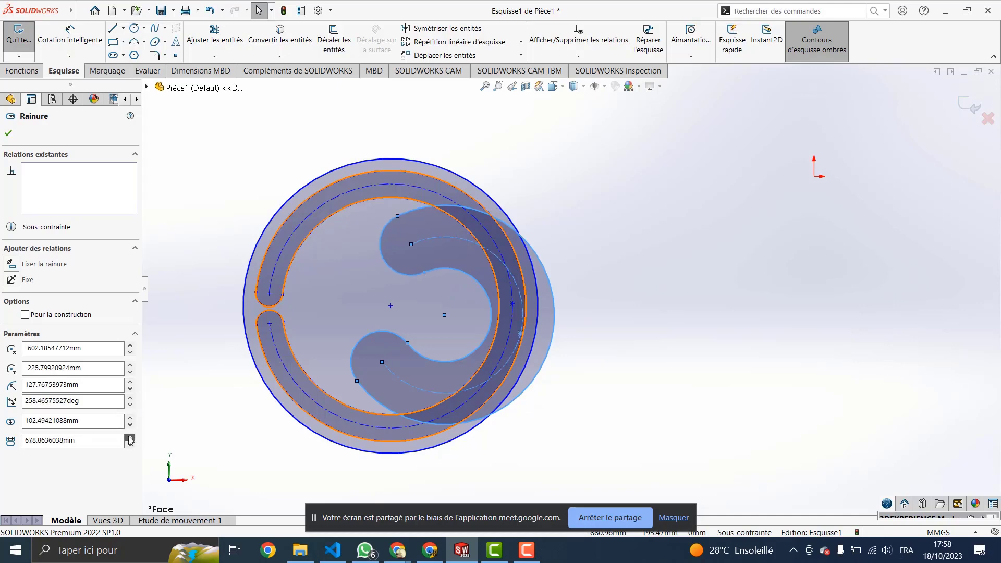
pyautogui.click(130, 438)
pyautogui.click(131, 438)
pyautogui.click(130, 438)
pyautogui.click(130, 438)
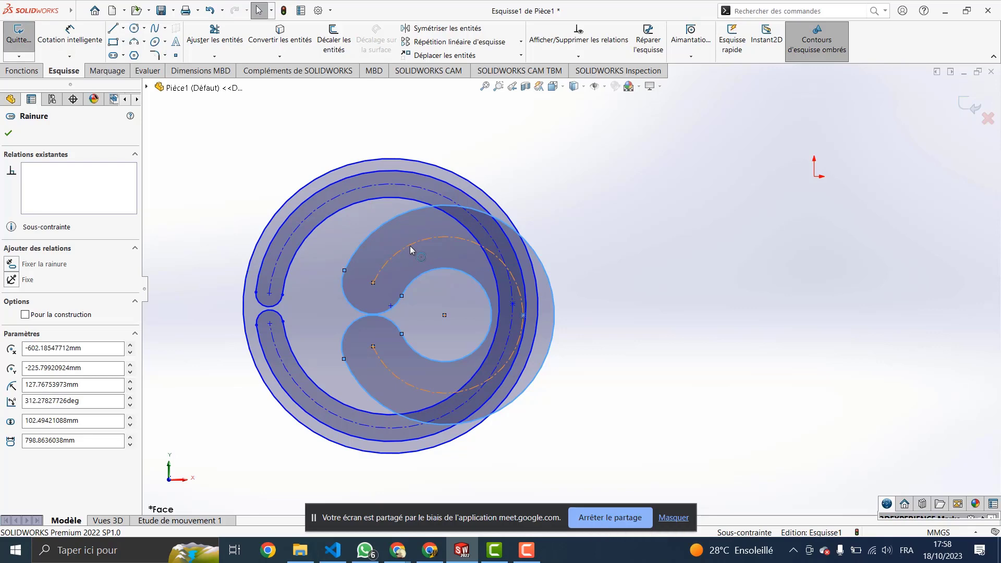
# Step: Box-select all slots, arcs and points in the sketch and delete them
pyautogui.click(408, 262)
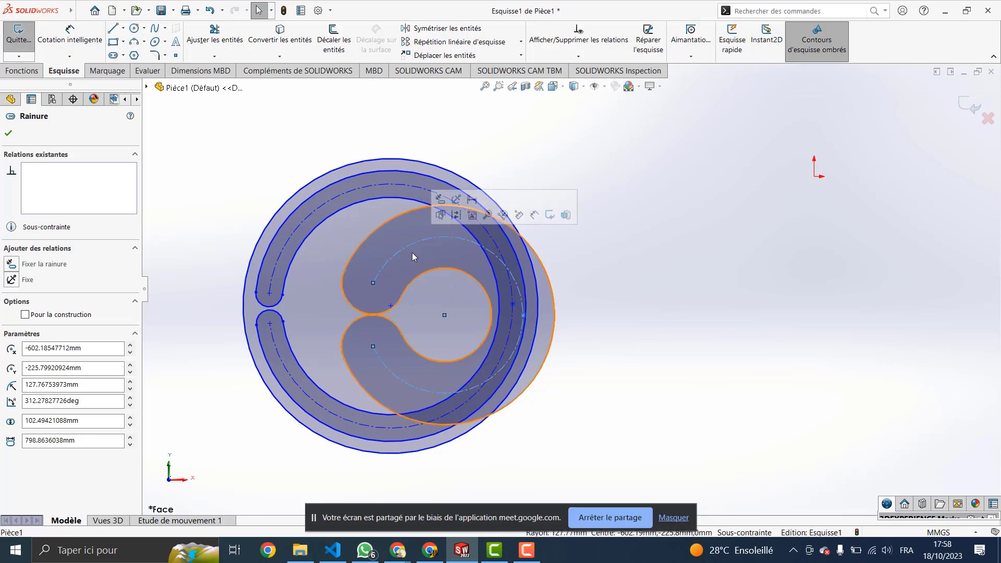
pyautogui.moveTo(515, 140); pyautogui.dragTo(250, 444)
pyautogui.press('Delete')
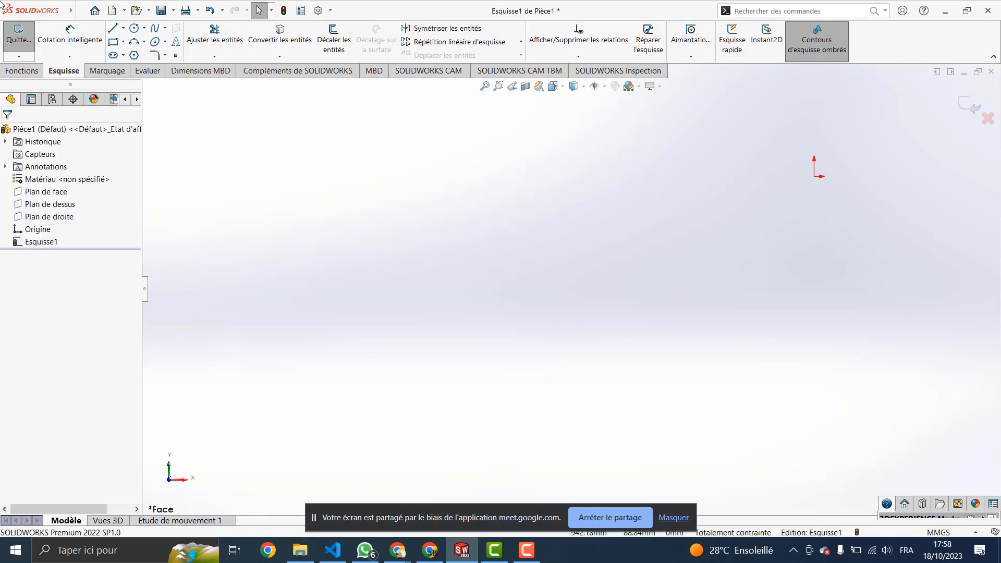
# Step: Draw a six-sided polygon by placing its centre point and one vertex
pyautogui.click(134, 56)
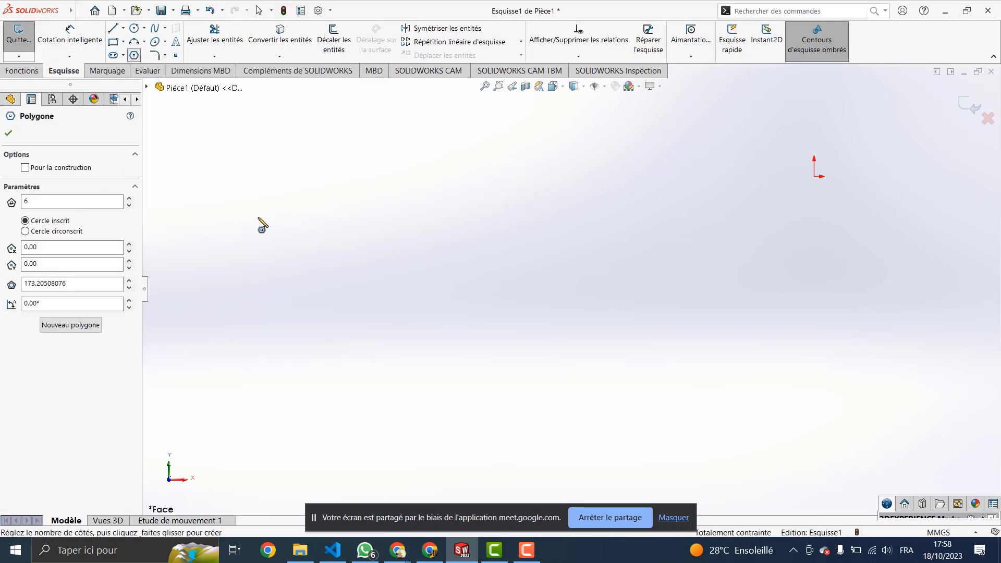
pyautogui.click(433, 222)
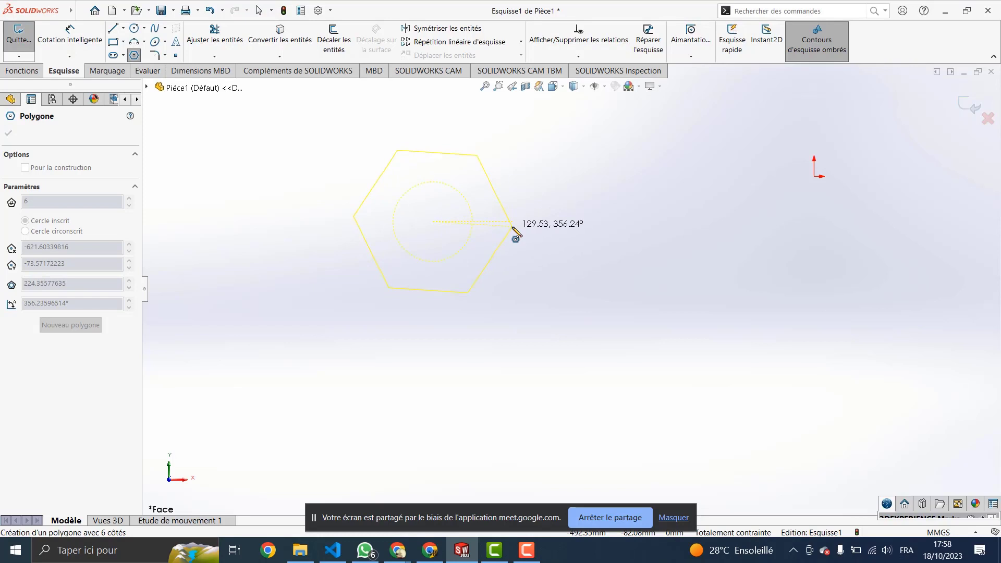
pyautogui.click(512, 227)
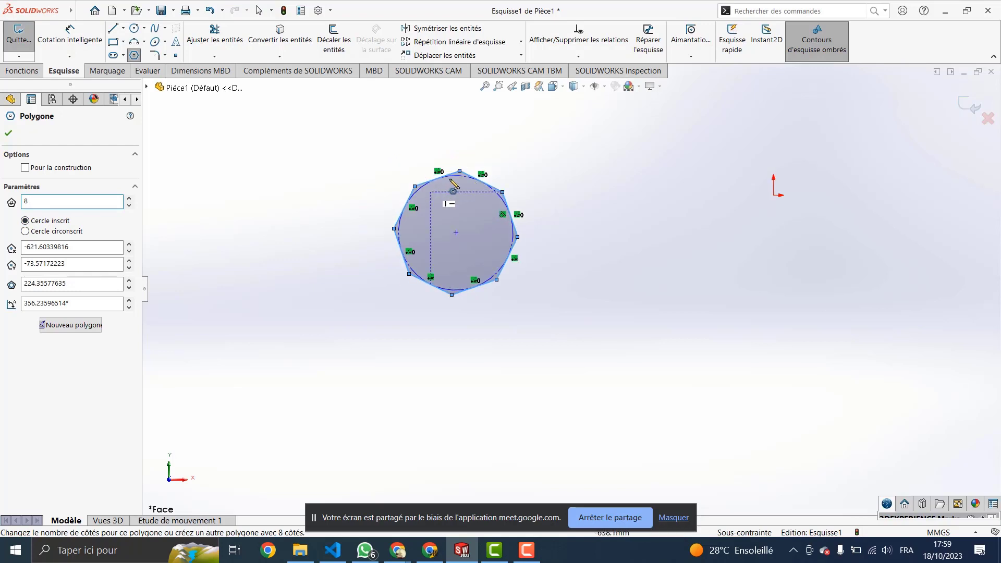
pyautogui.scroll(-2, 453, 188)
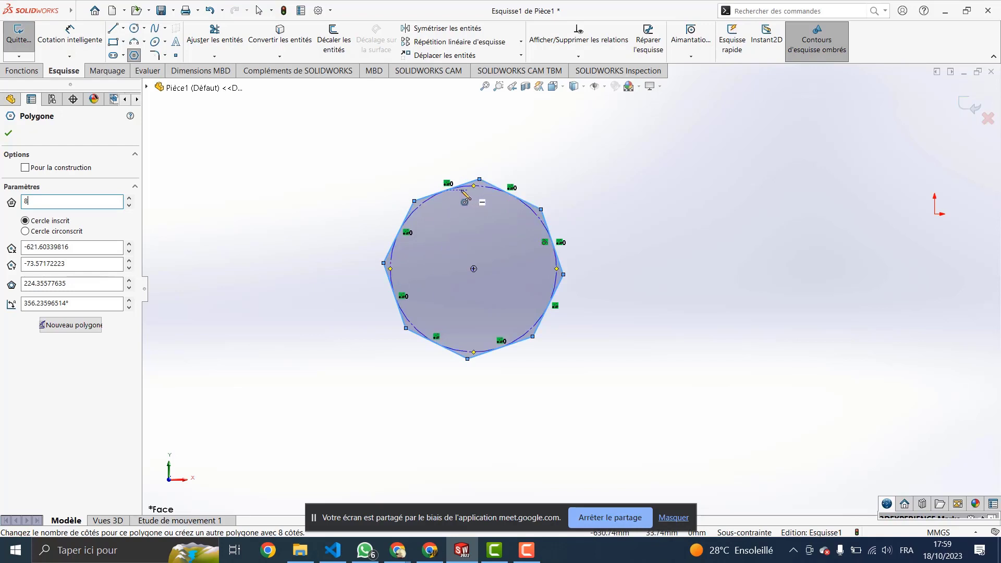
pyautogui.click(25, 232)
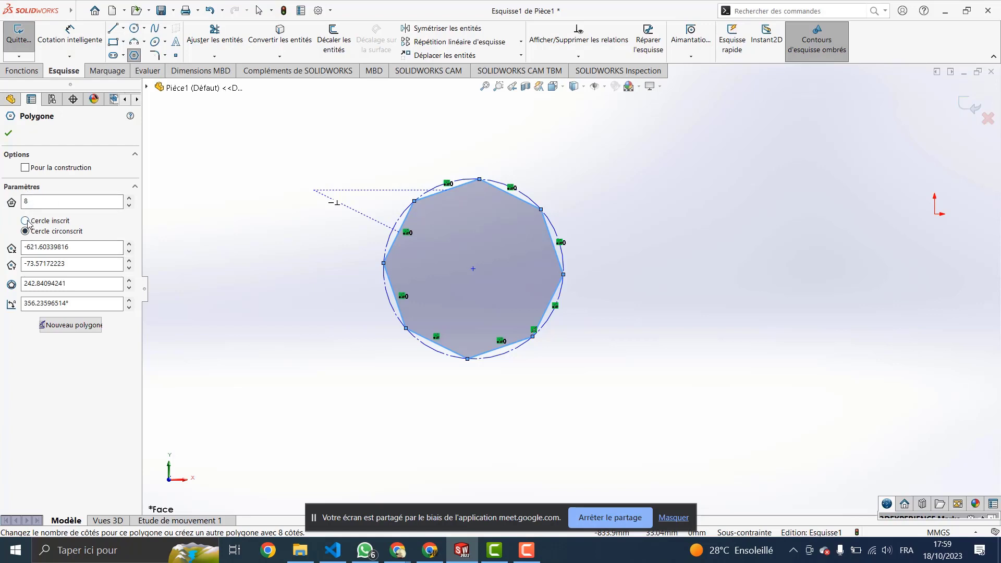
pyautogui.click(26, 221)
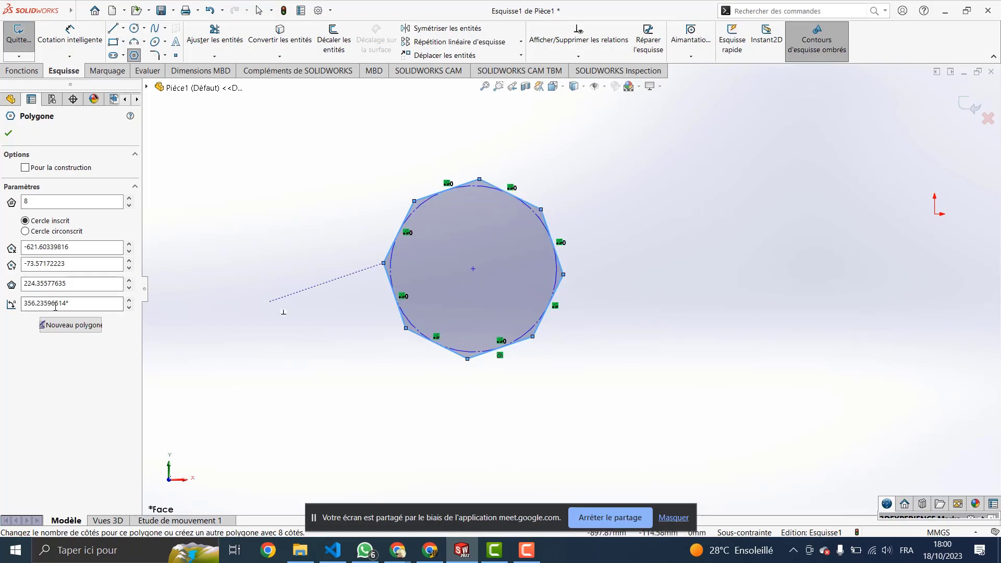
# Step: Rotate the octagon to 25.23596514° and enlarge it to 284.35577635 with the spin arrows
pyautogui.click(130, 301)
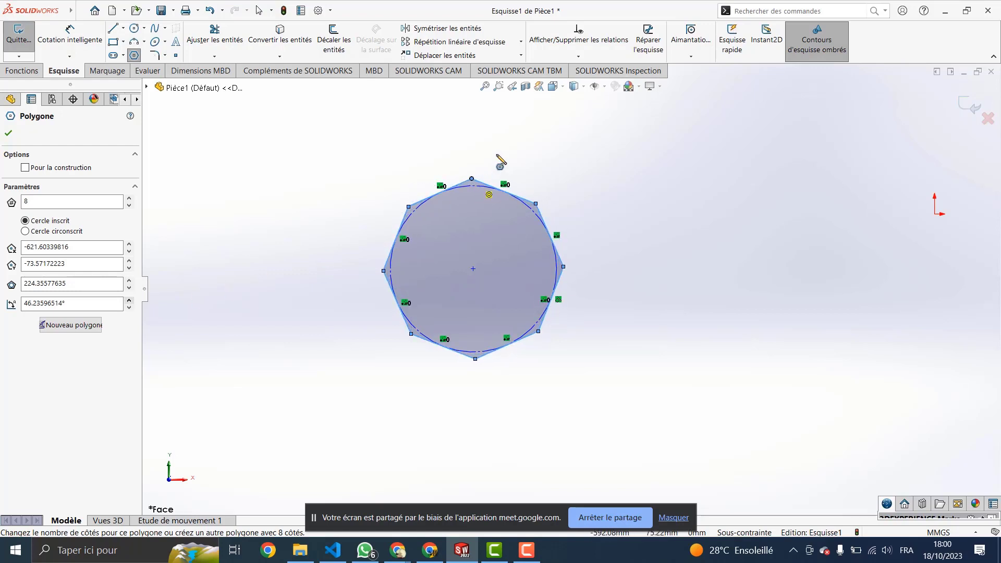
pyautogui.click(129, 307)
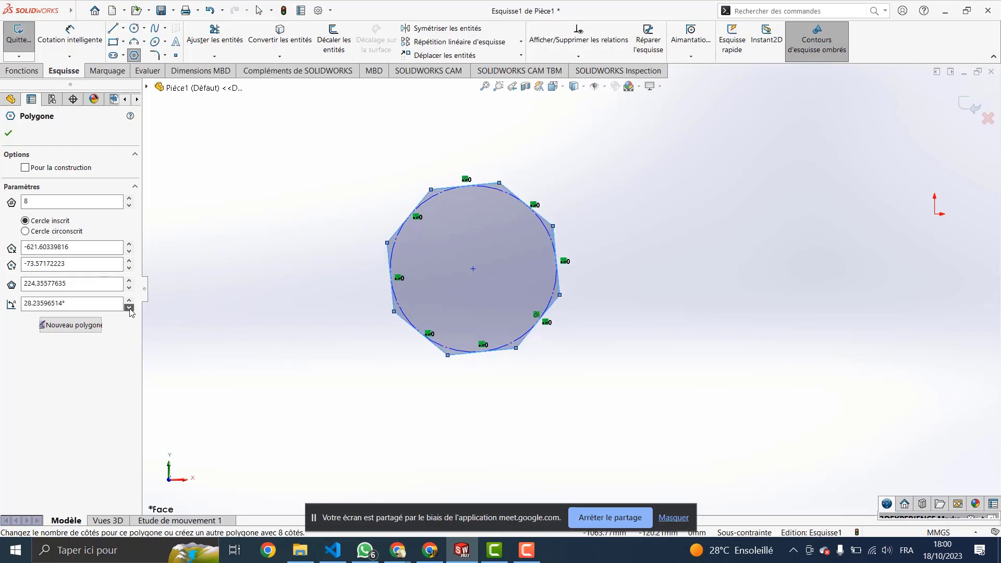
pyautogui.click(129, 308)
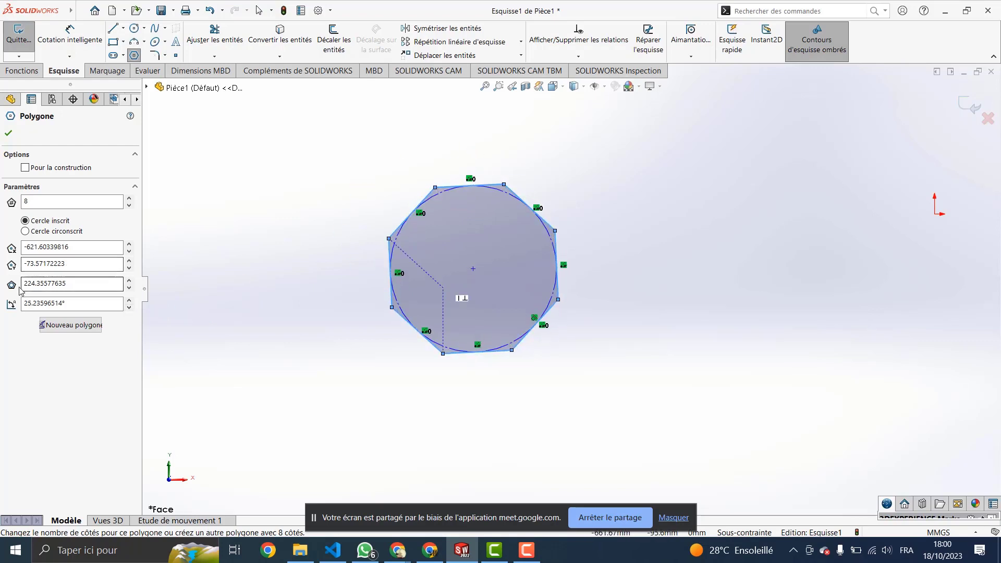
pyautogui.click(130, 280)
pyautogui.click(129, 280)
pyautogui.click(129, 279)
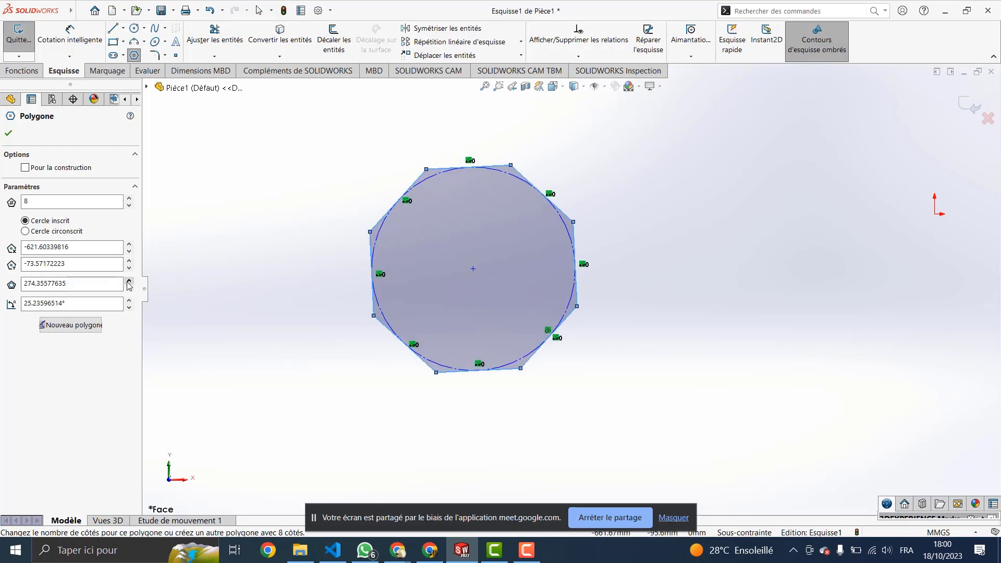
pyautogui.click(129, 280)
# Step: Select the centre X value, toggle Pour la construction on and off, and finish the polygon
pyautogui.click(32, 247)
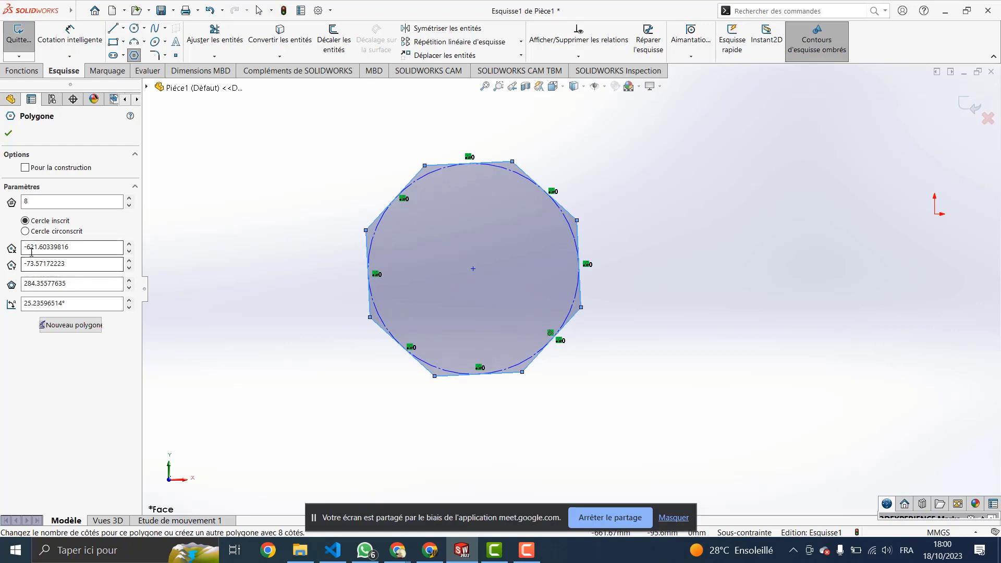
pyautogui.doubleClick(107, 245)
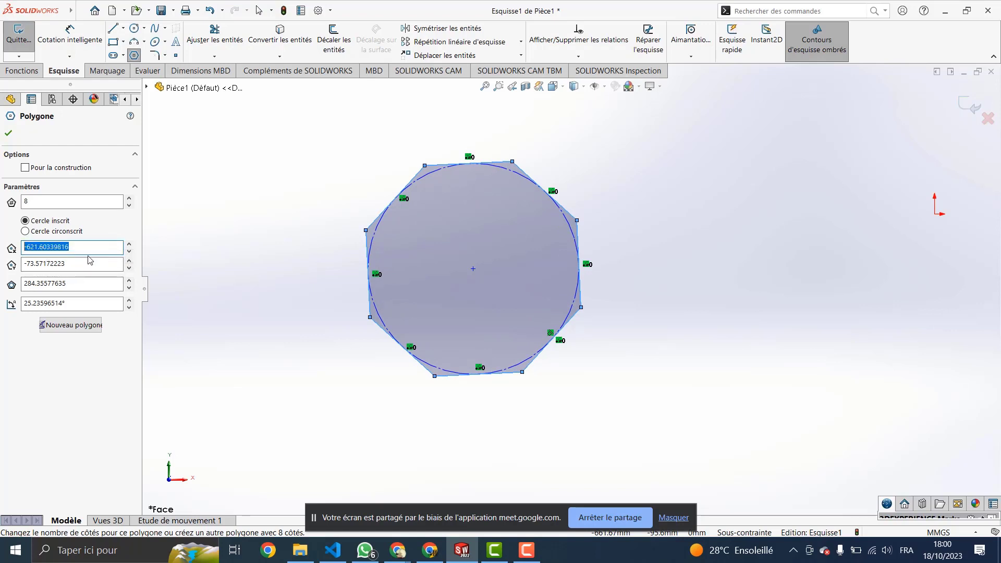
pyautogui.click(24, 168)
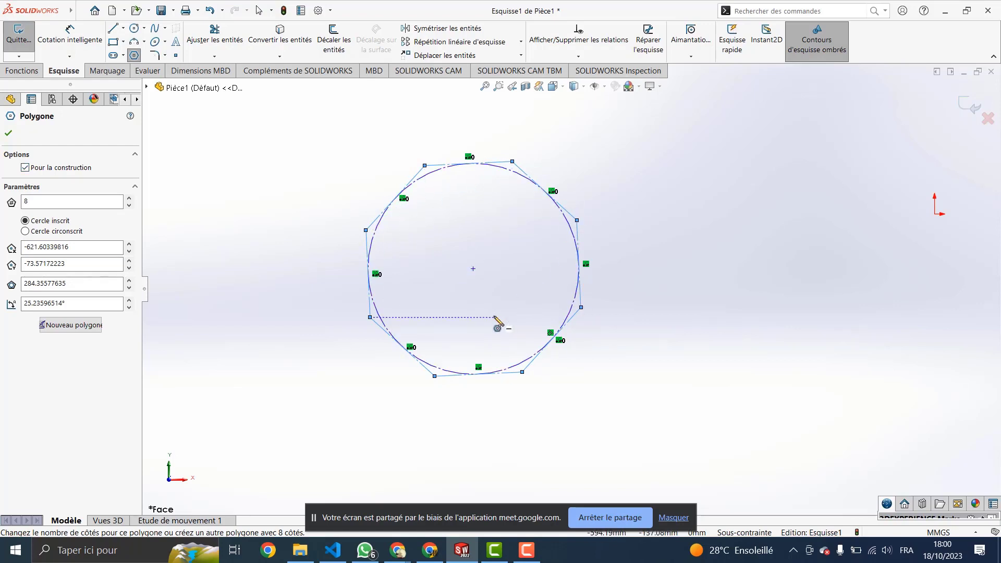
pyautogui.click(25, 167)
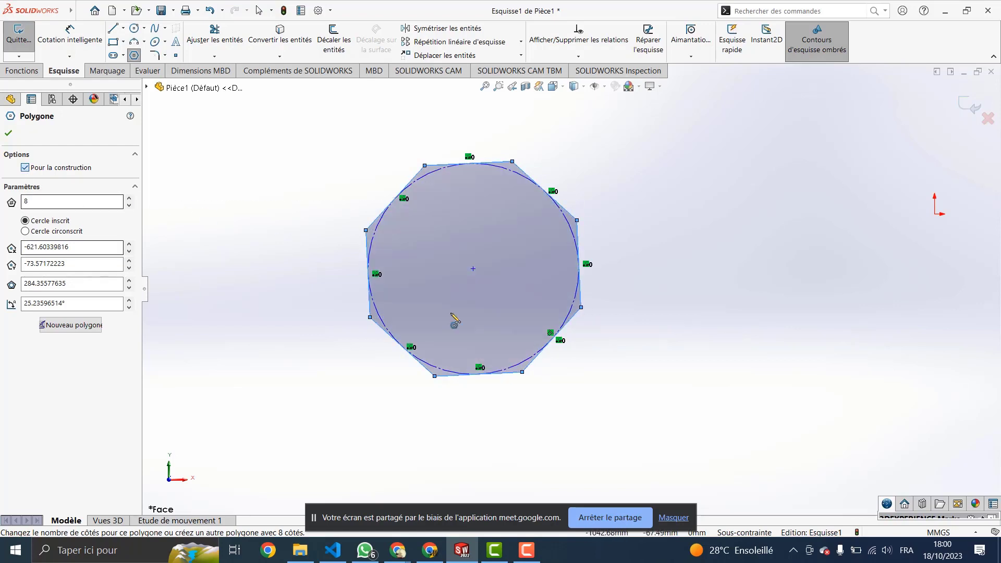
pyautogui.press('Escape')
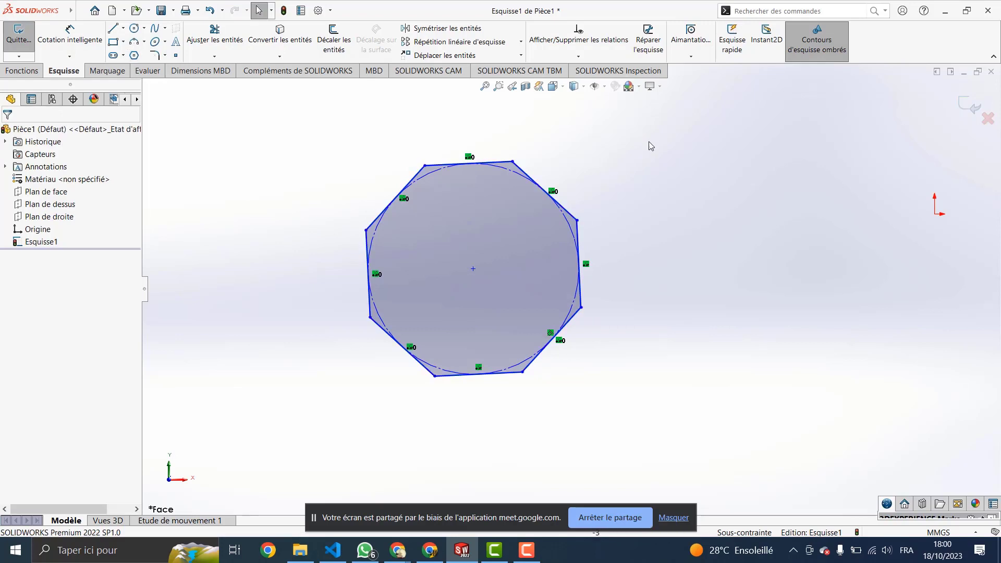
# Step: Box-select the whole octagon and delete it
pyautogui.moveTo(648, 140); pyautogui.dragTo(292, 420)
pyautogui.press('Delete')
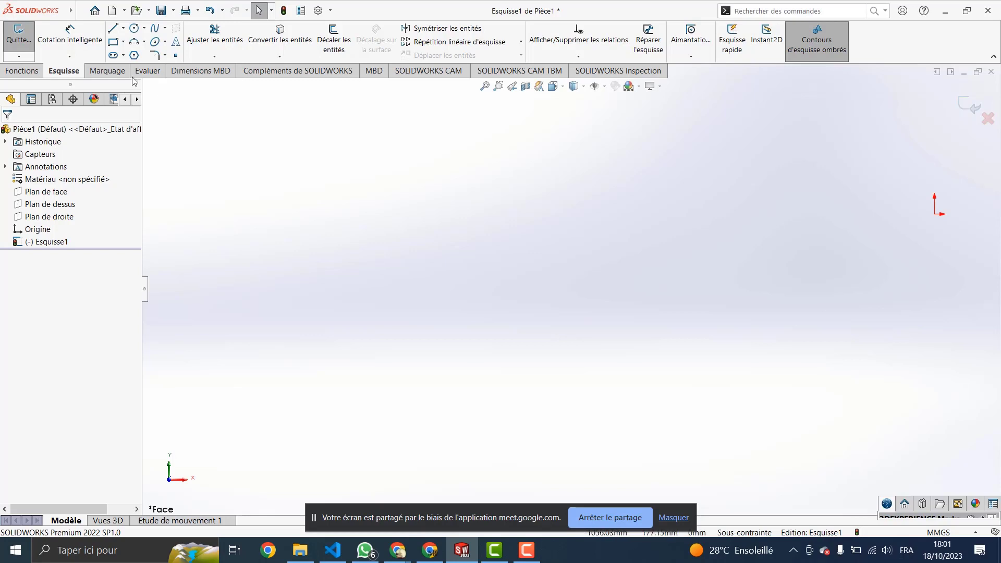
# Step: Exit the sketch discarding its changes, then bring up Esquisse1's context menu
pyautogui.click(156, 30)
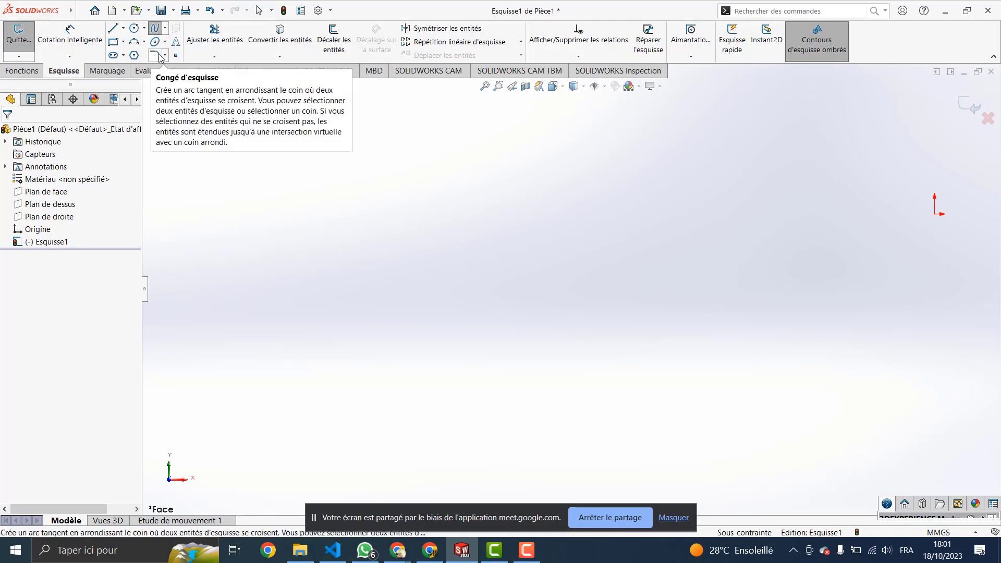
pyautogui.click(156, 31)
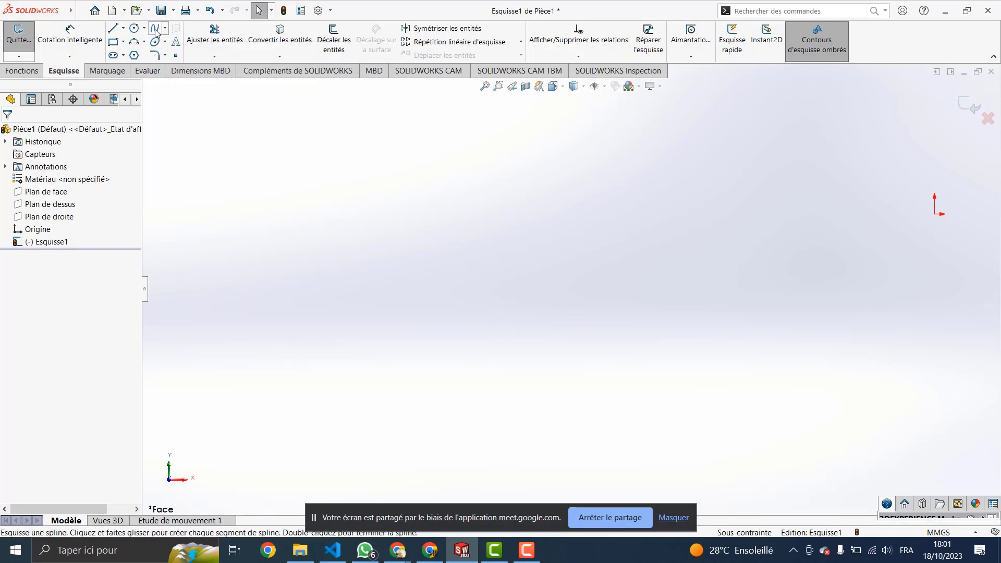
pyautogui.click(157, 30)
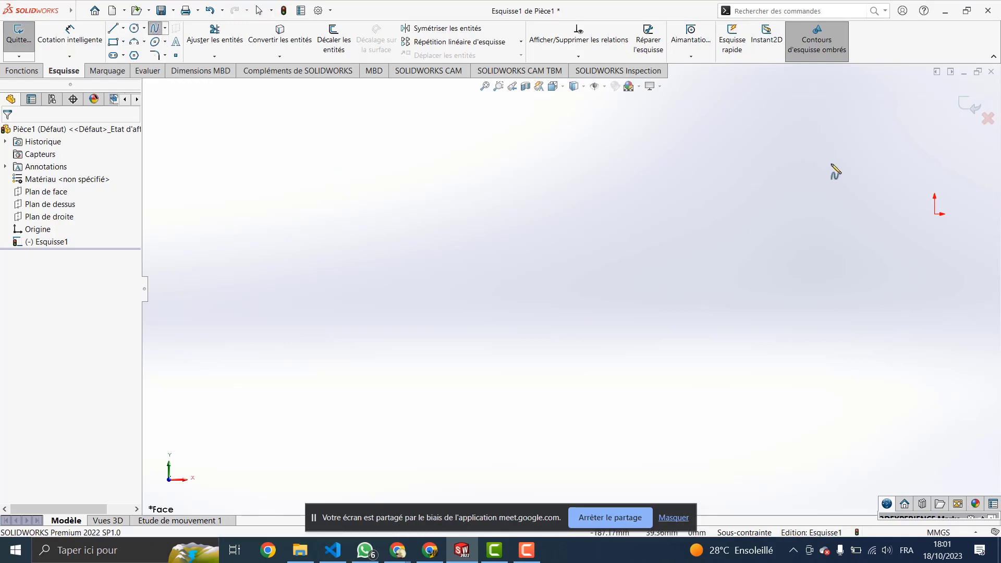
pyautogui.click(987, 120)
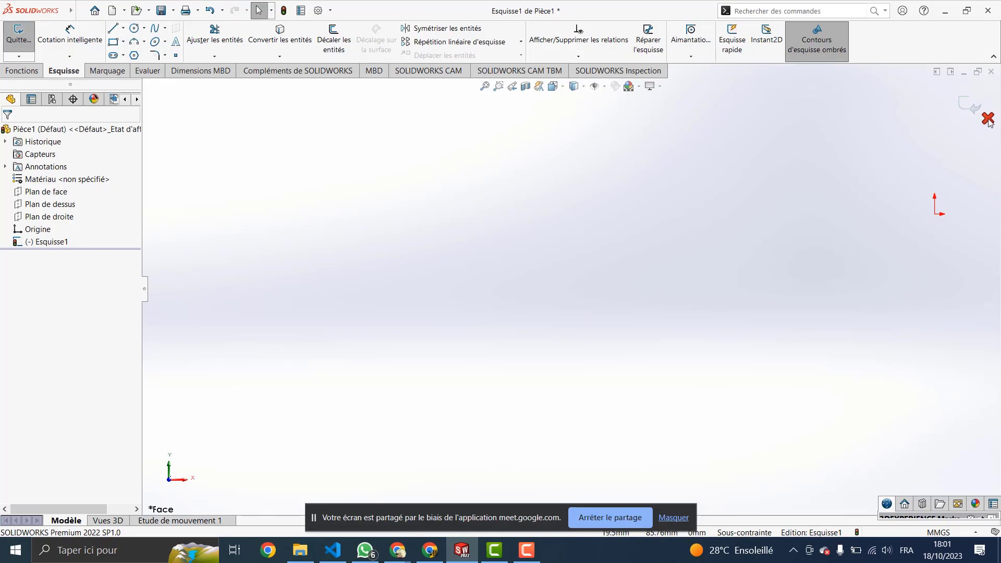
pyautogui.click(987, 120)
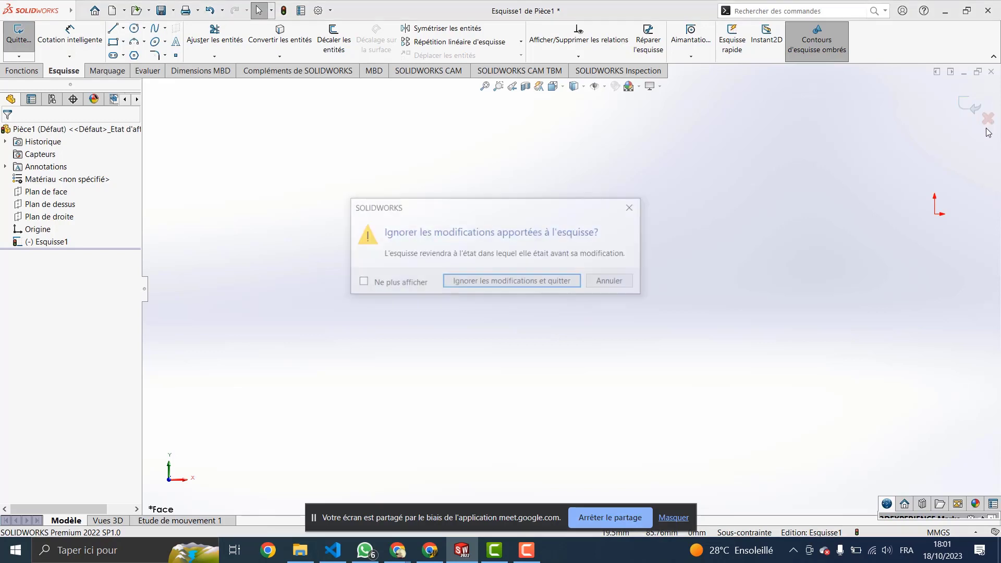
pyautogui.click(512, 284)
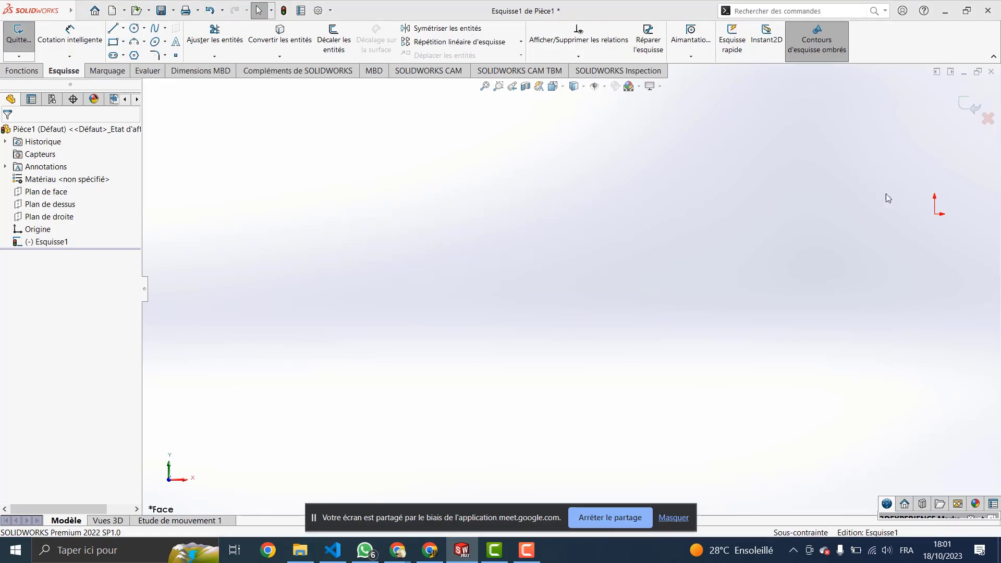
pyautogui.click(46, 246)
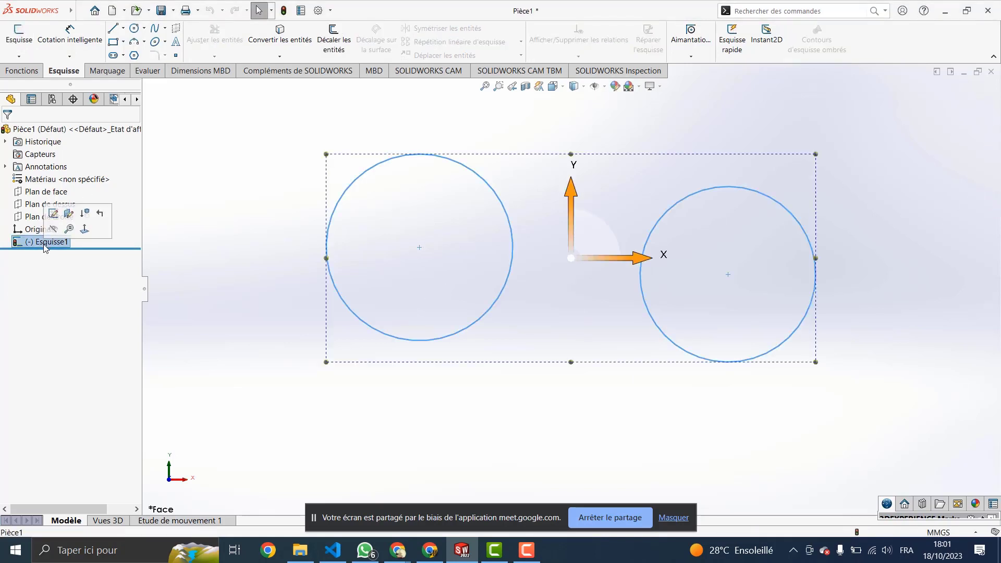
pyautogui.rightClick(43, 244)
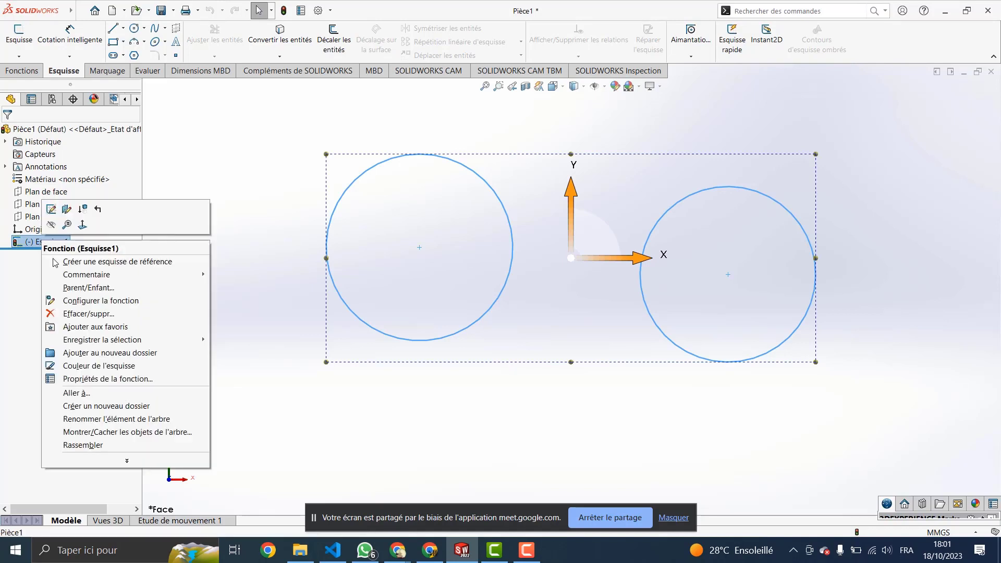
# Step: Delete Esquisse1 with its two circles, then start and cancel a new sketch
pyautogui.click(91, 320)
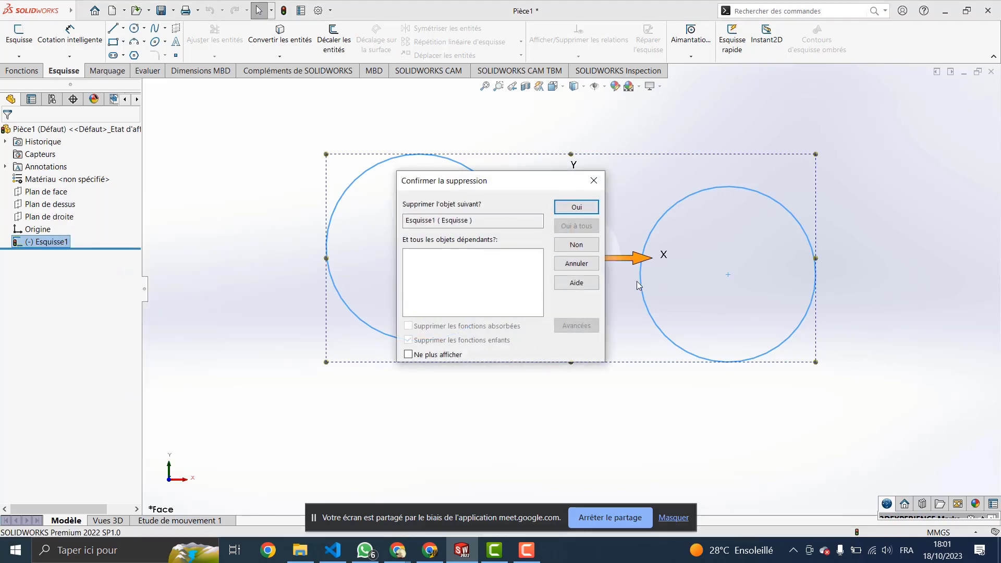
pyautogui.click(577, 207)
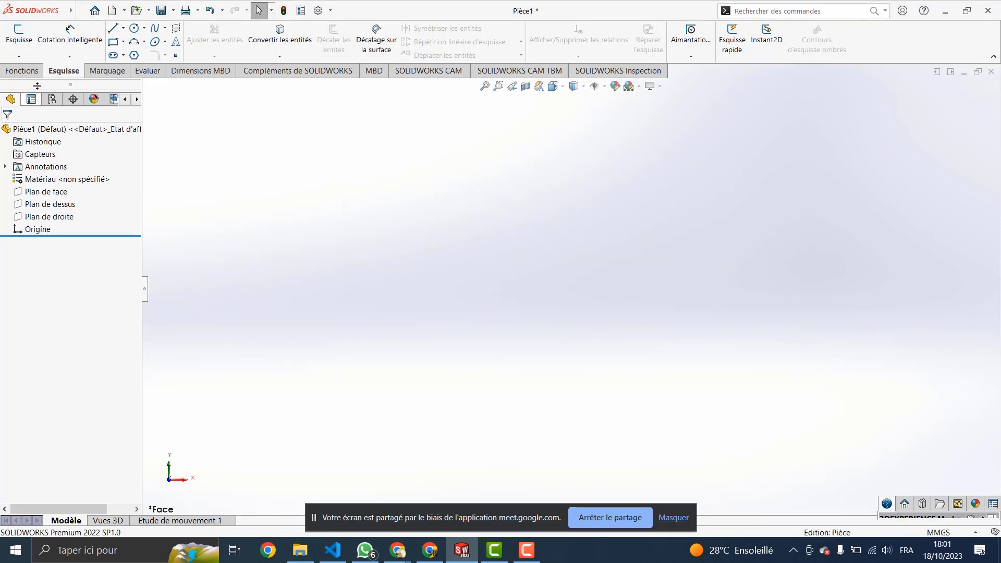
pyautogui.click(23, 43)
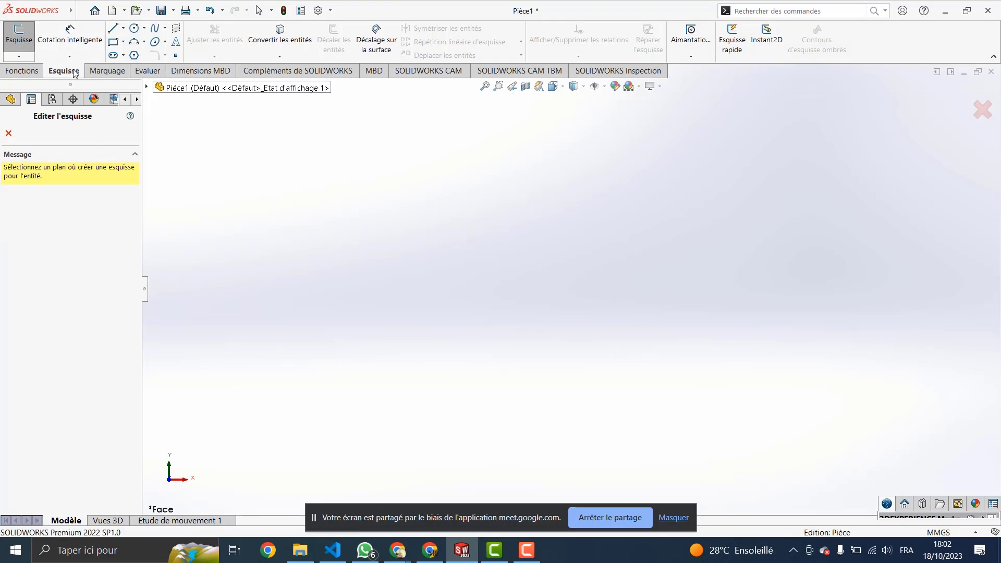
pyautogui.click(155, 29)
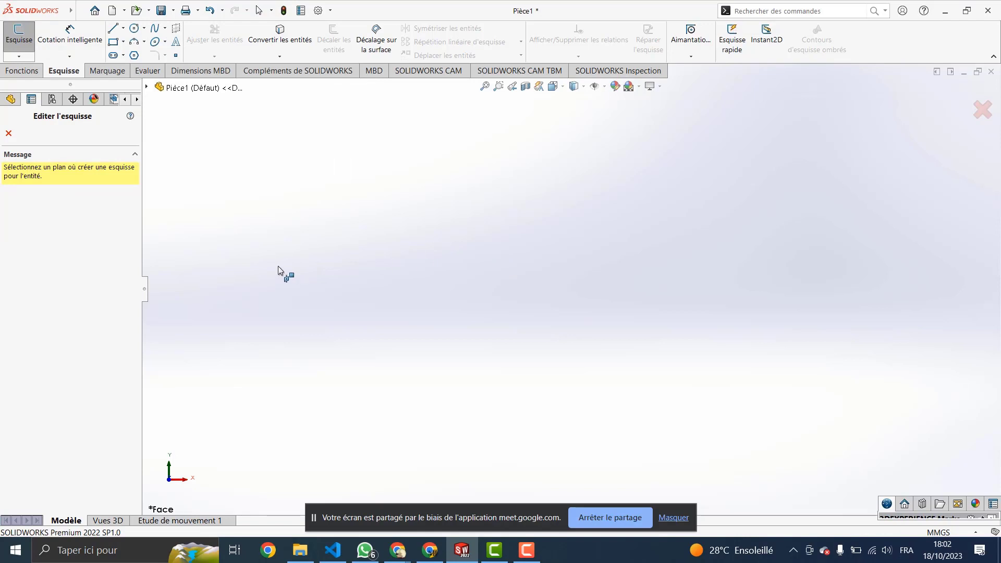
pyautogui.press('Escape')
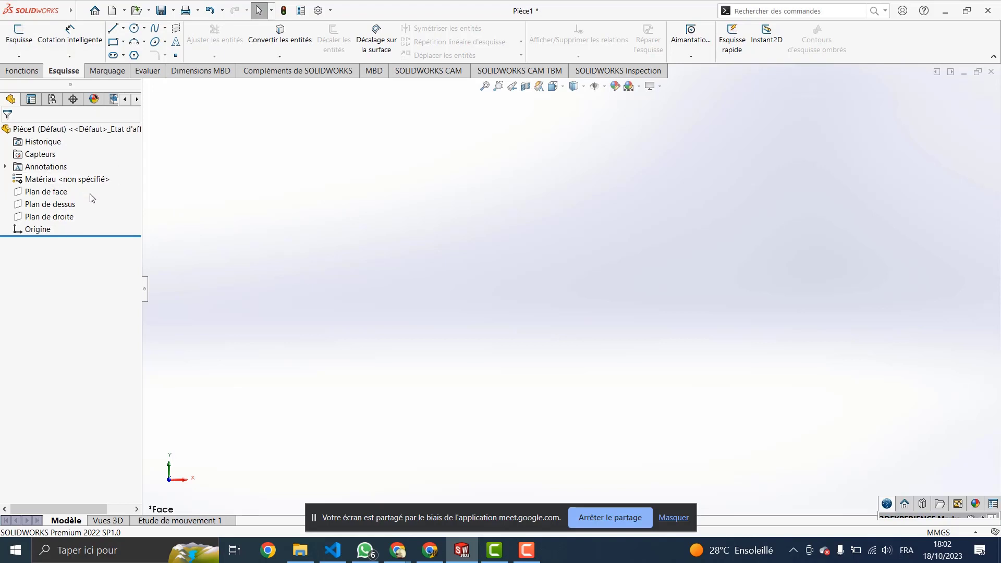
# Step: Start a spline sketch on Plan de face, viewed normal to the plane
pyautogui.click(50, 193)
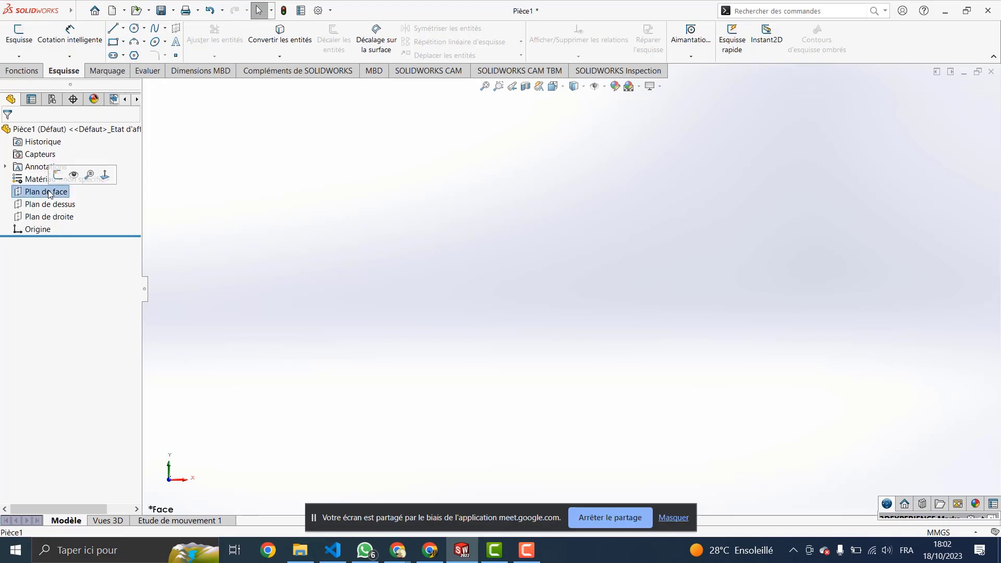
pyautogui.click(105, 175)
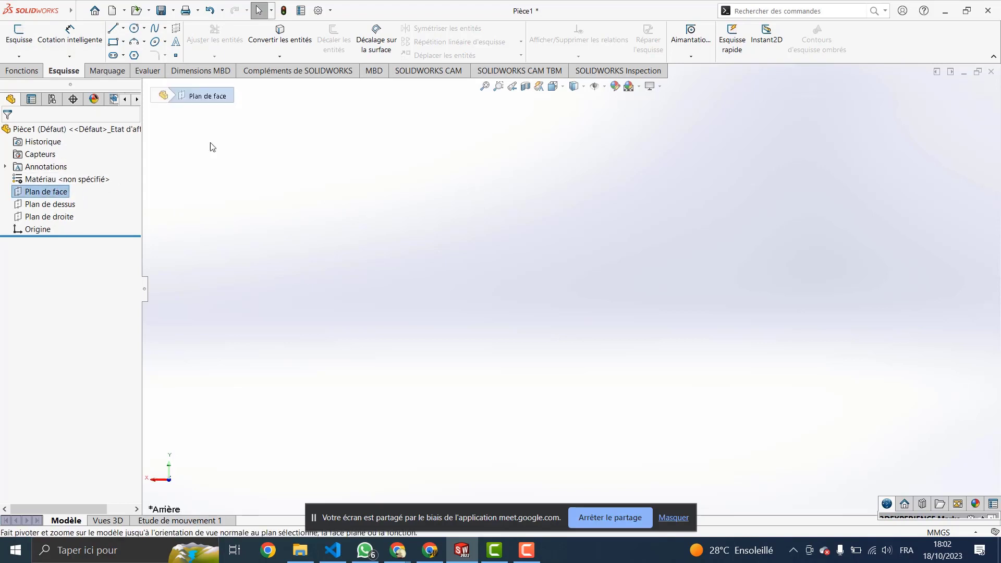
pyautogui.click(156, 29)
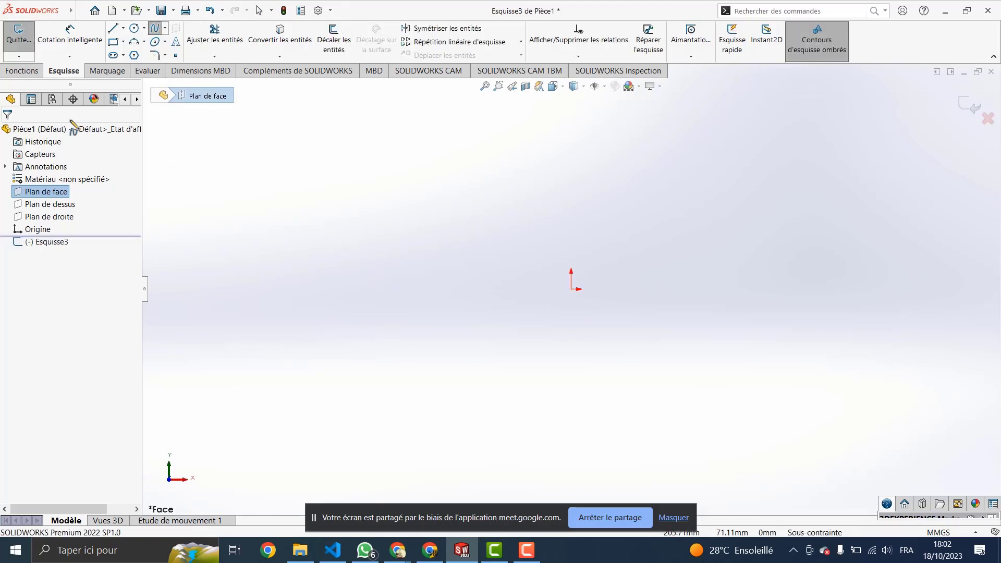
# Step: Browse the spline types, then place the first spline point left of the origin
pyautogui.click(164, 29)
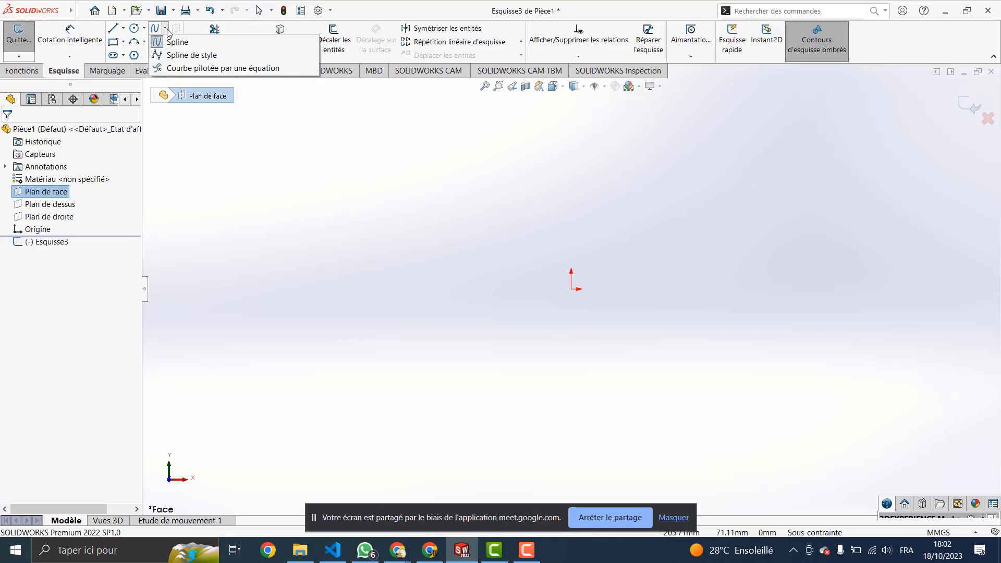
pyautogui.click(166, 29)
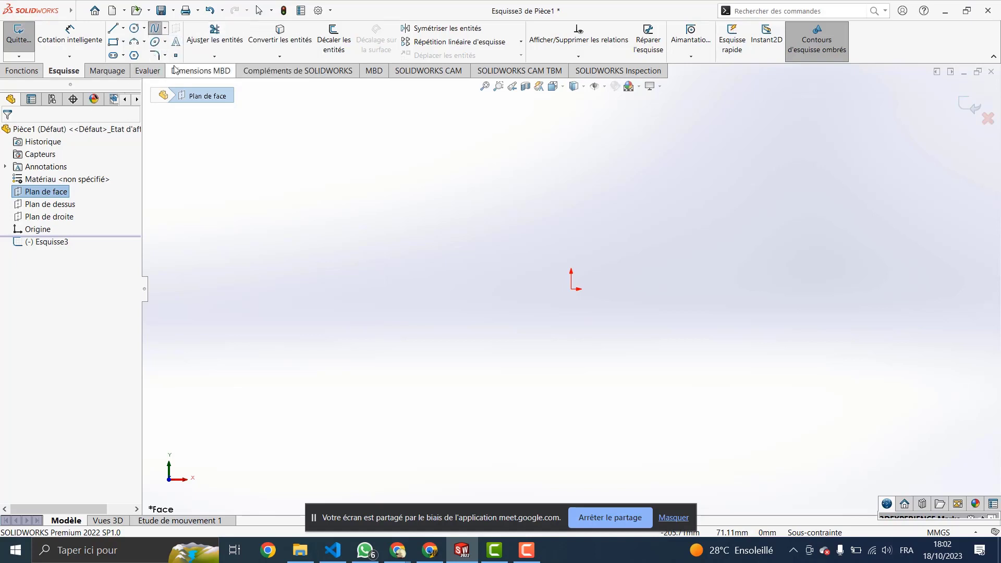
pyautogui.click(165, 30)
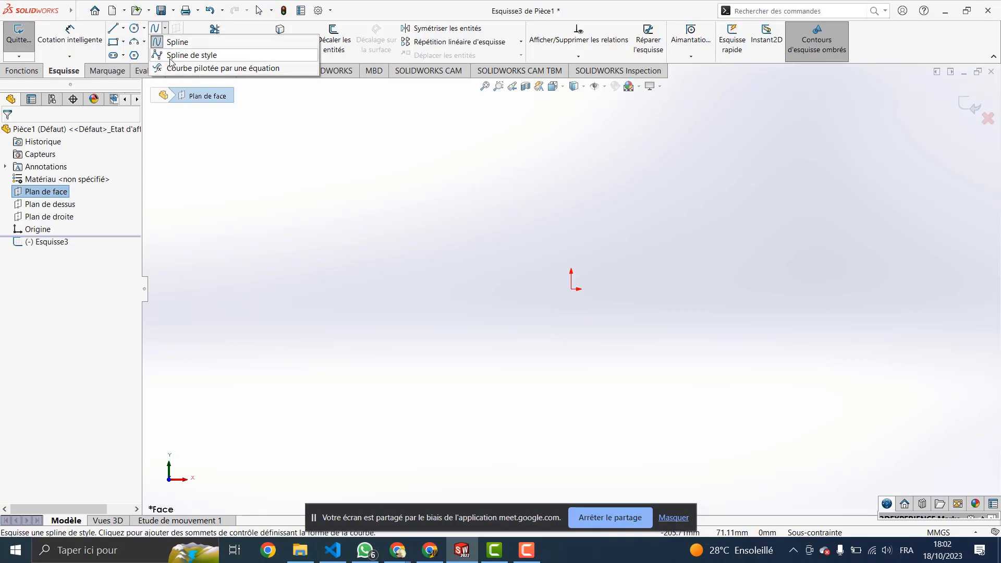
pyautogui.click(273, 263)
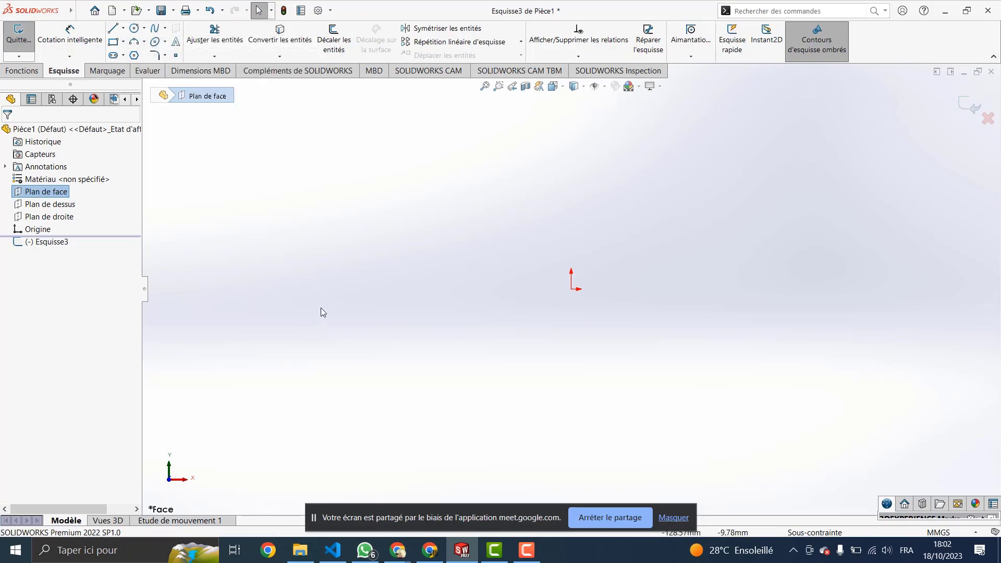
pyautogui.click(154, 29)
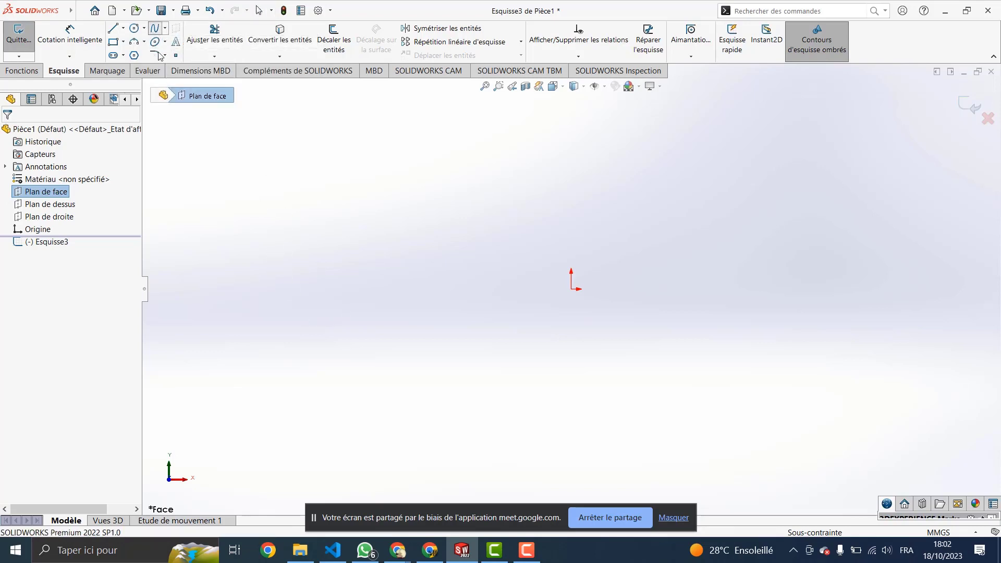
pyautogui.click(328, 306)
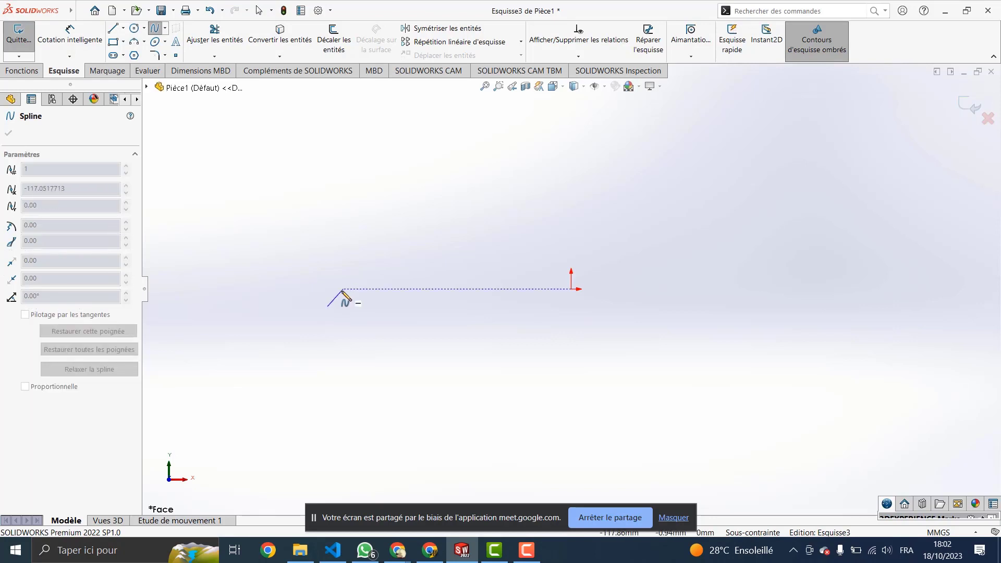
pyautogui.press('Escape')
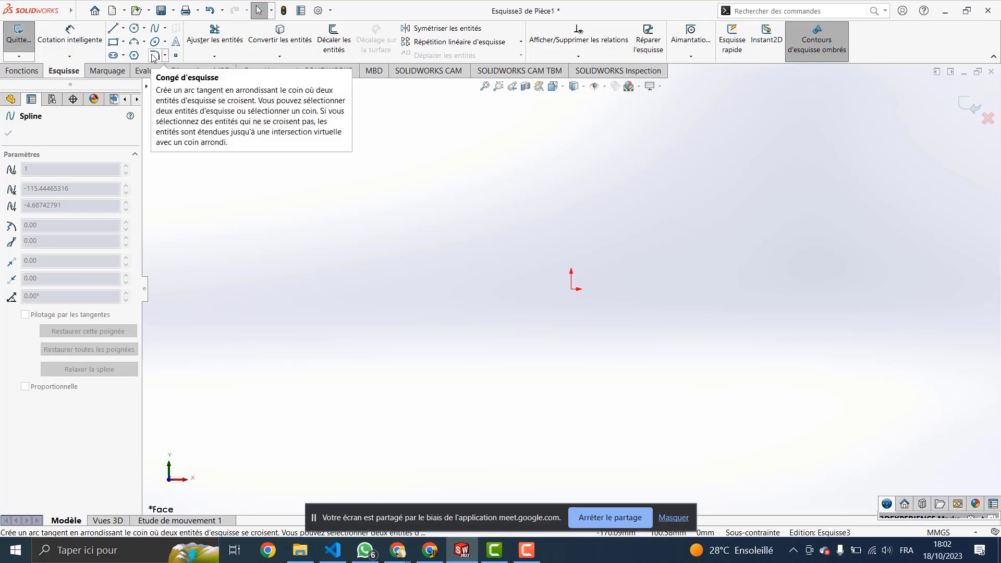
pyautogui.click(156, 30)
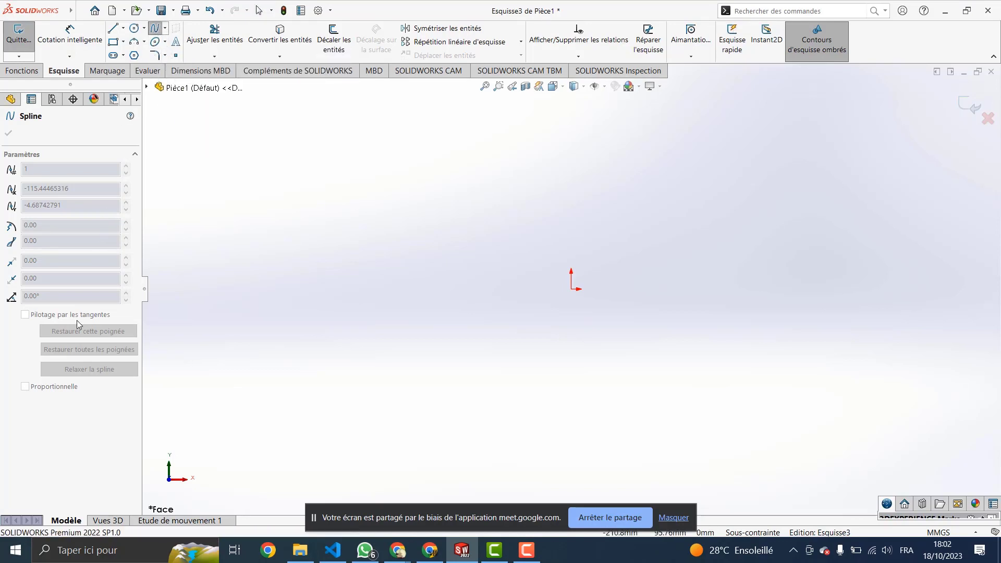
pyautogui.click(387, 299)
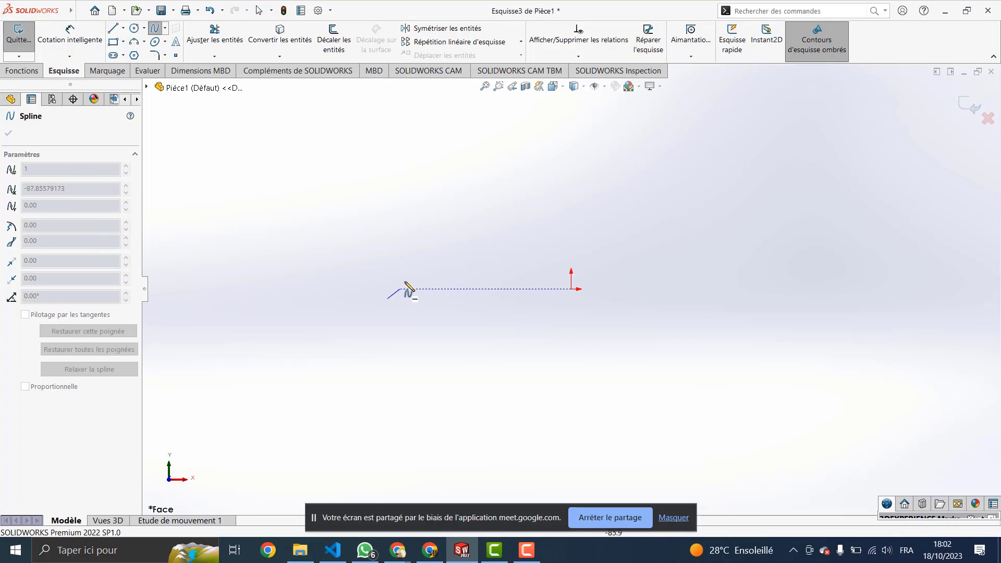
pyautogui.click(463, 218)
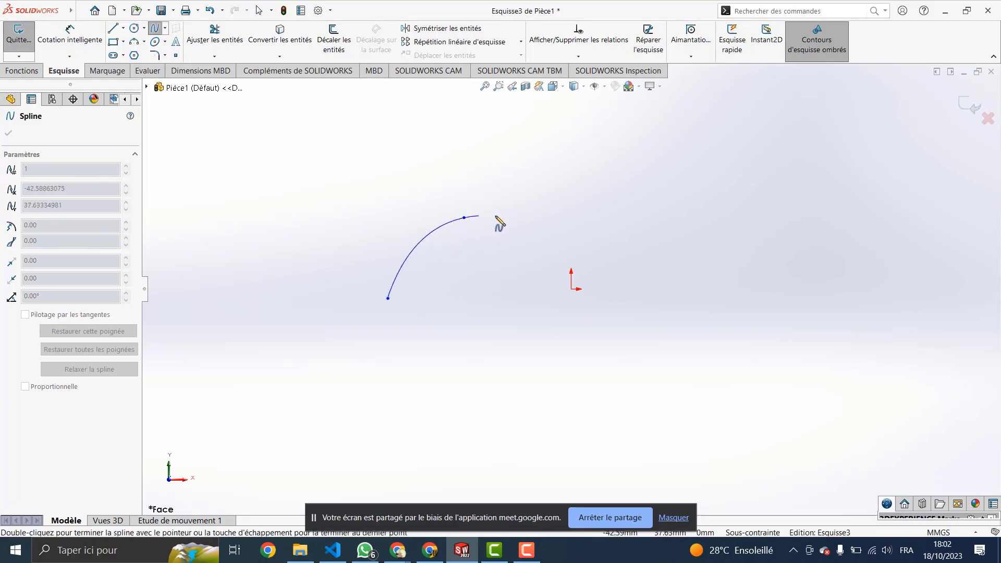
pyautogui.click(598, 316)
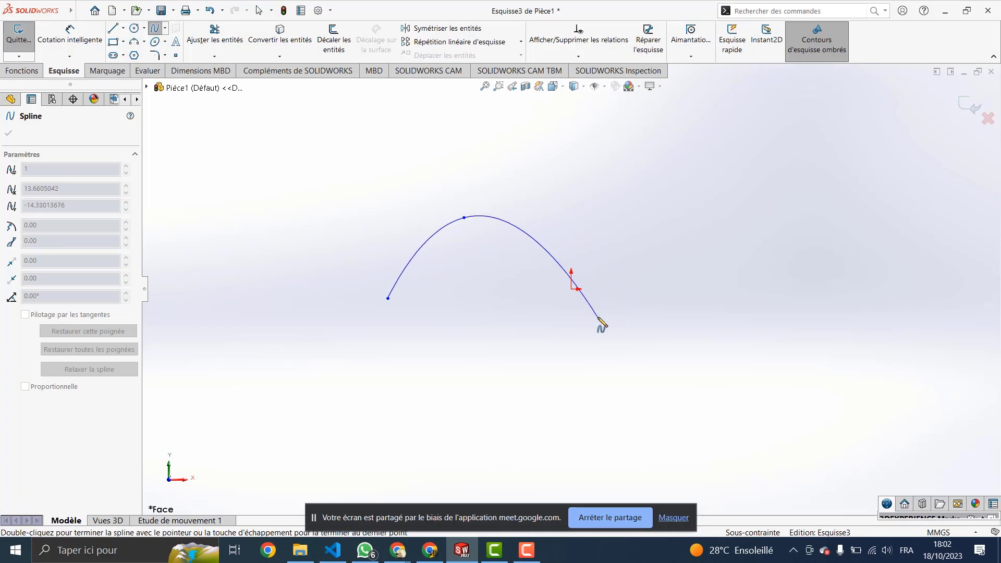
pyautogui.click(726, 223)
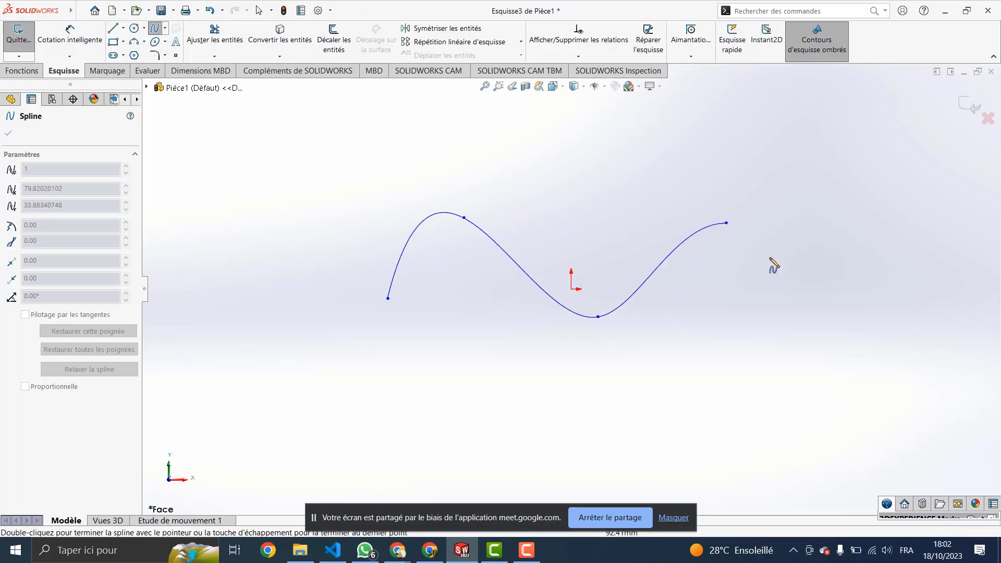
pyautogui.click(836, 294)
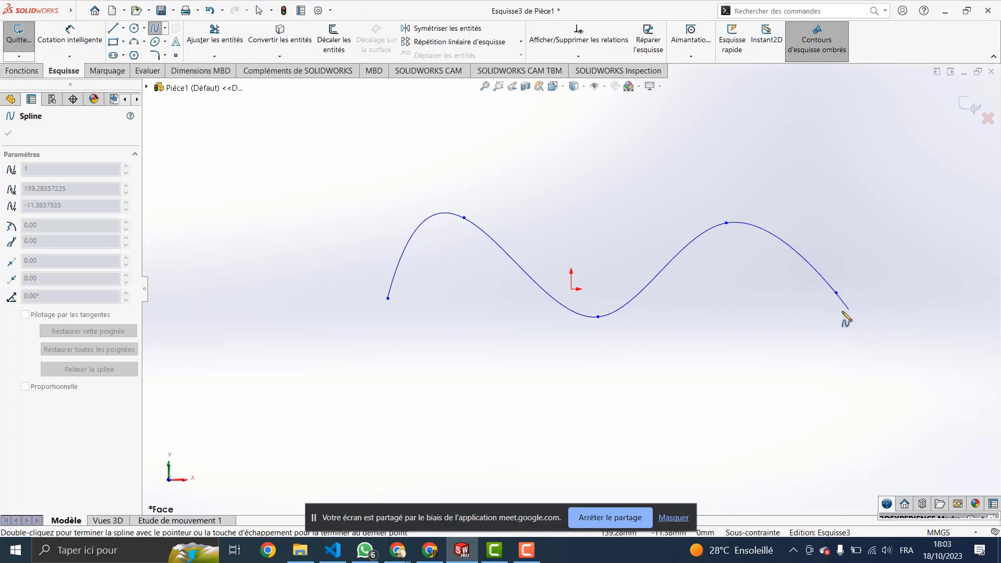
pyautogui.press('Escape')
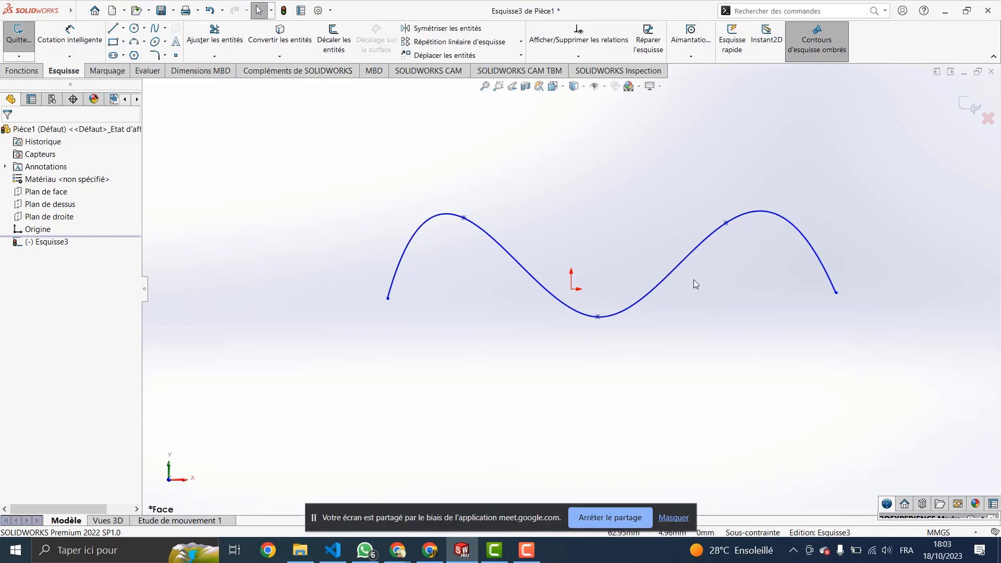
pyautogui.hotkey('ctrl', 'z')
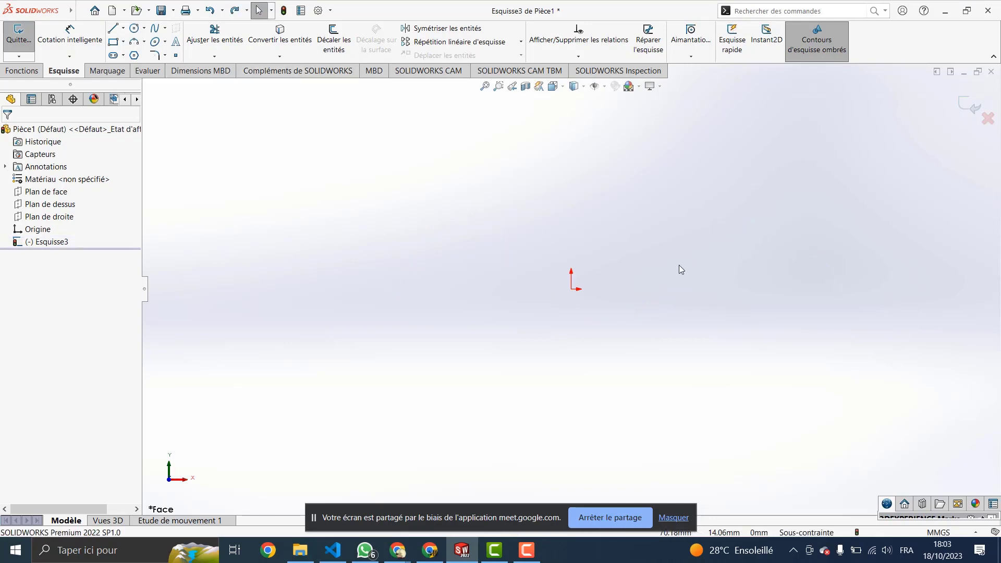
# Step: Draw a two-hump sine-like spline through six points, then start a short spline at its first peak
pyautogui.click(157, 29)
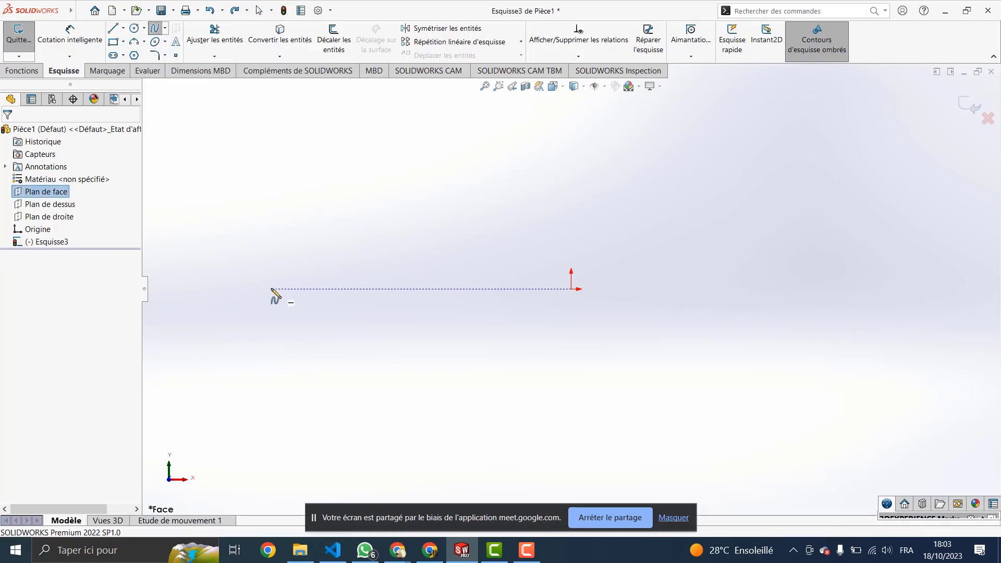
pyautogui.click(262, 301)
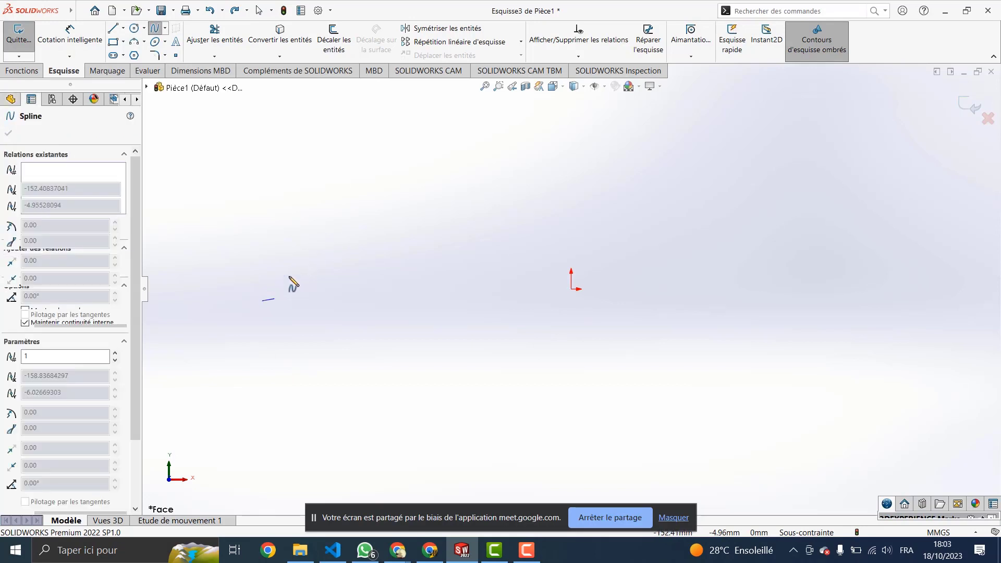
pyautogui.click(341, 233)
pyautogui.click(435, 303)
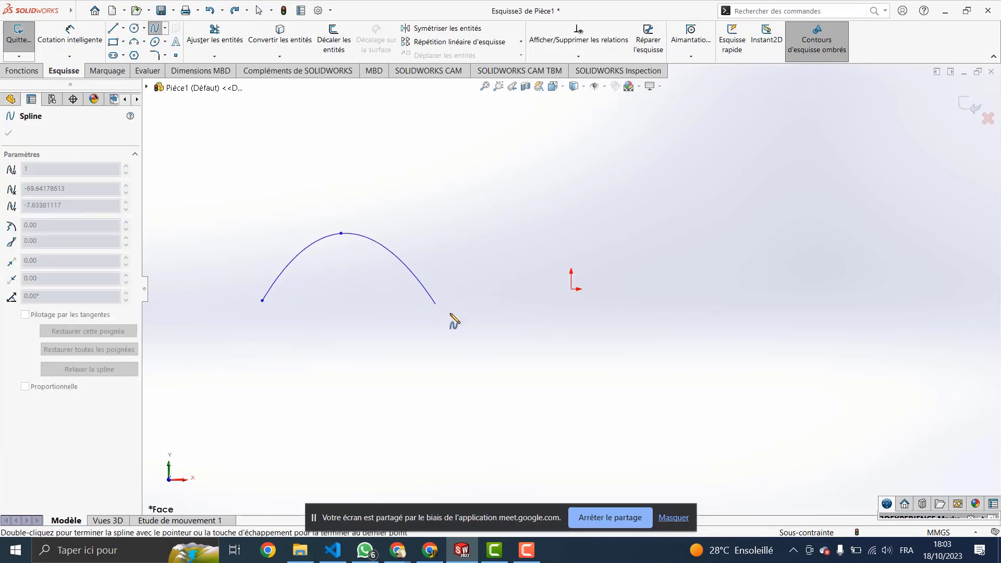
pyautogui.click(558, 304)
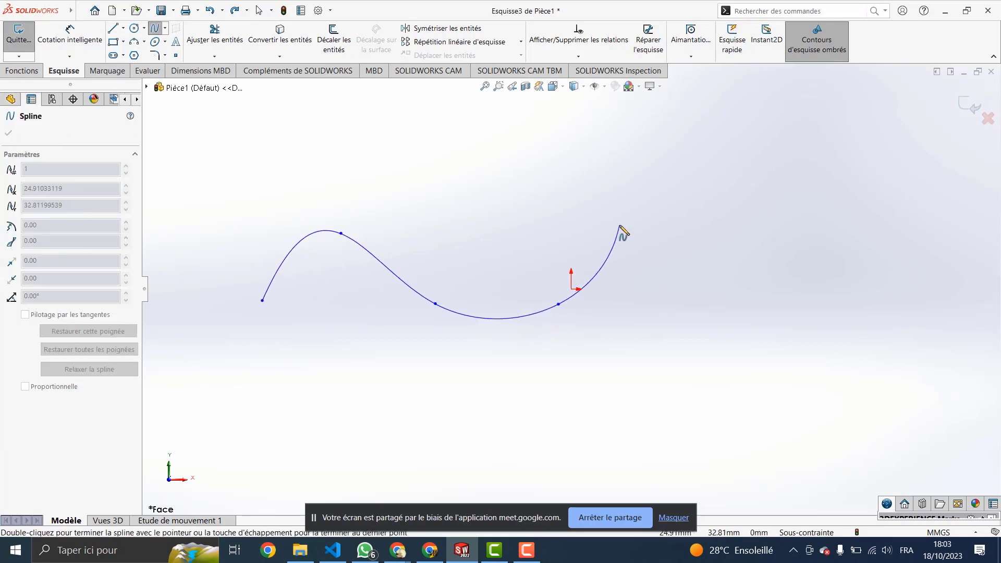
pyautogui.click(630, 229)
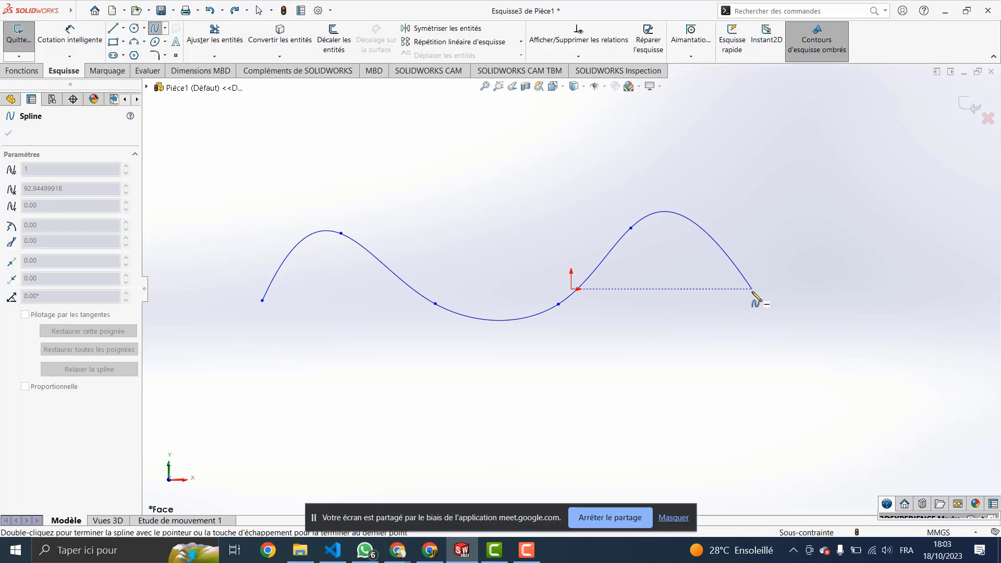
pyautogui.doubleClick(752, 289)
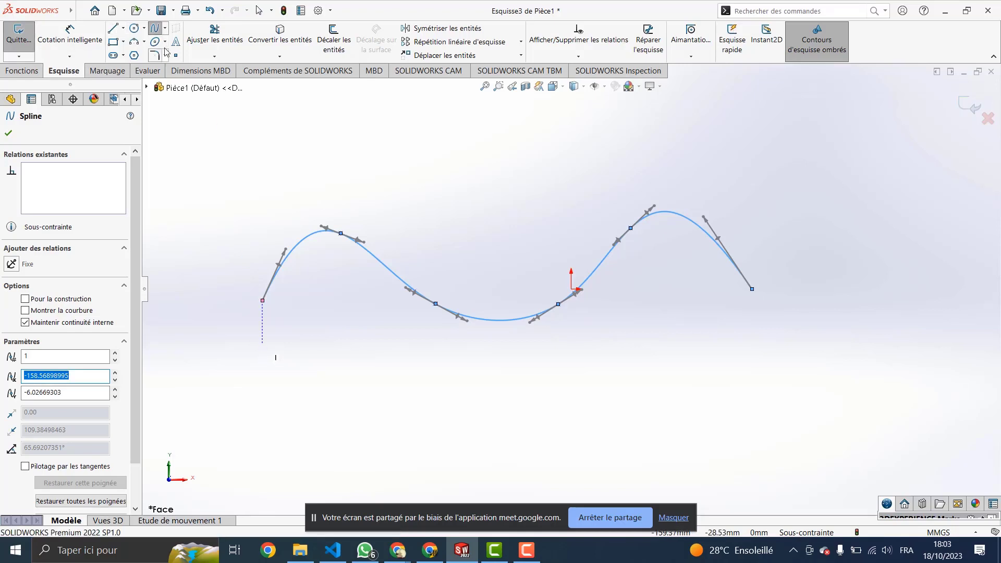
pyautogui.click(159, 32)
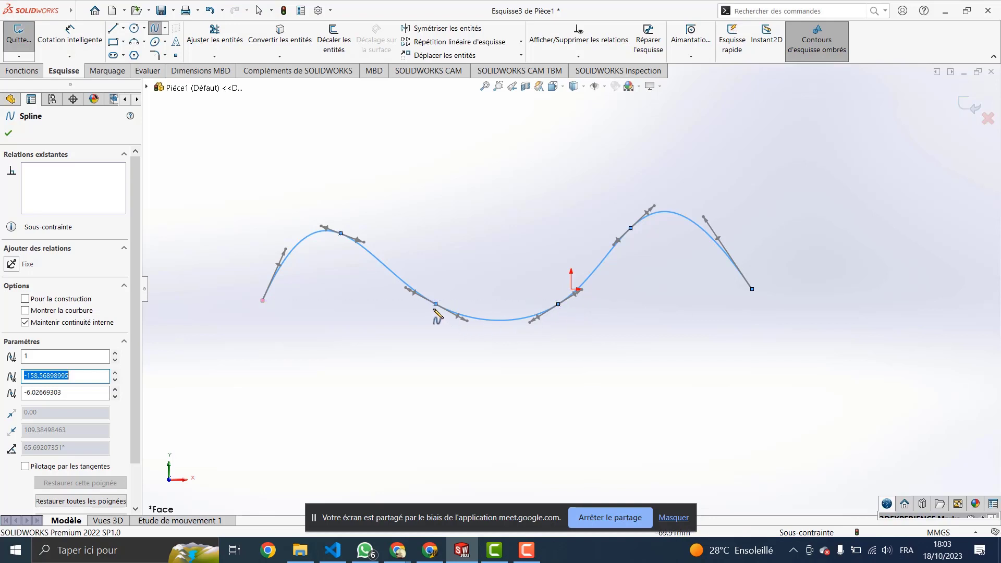
pyautogui.click(340, 234)
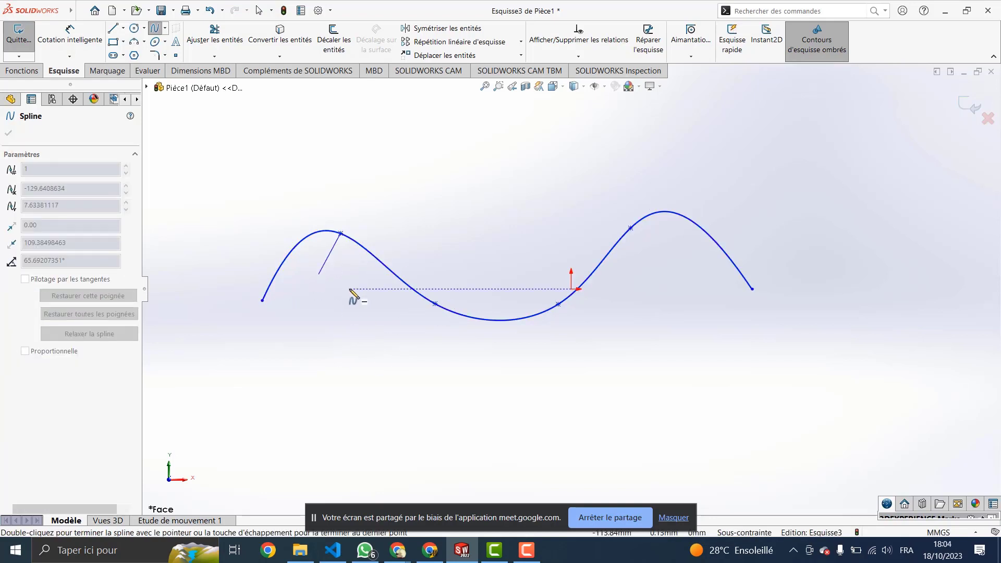
# Step: Finish the short spline stub, then select and delete it
pyautogui.press('Escape')
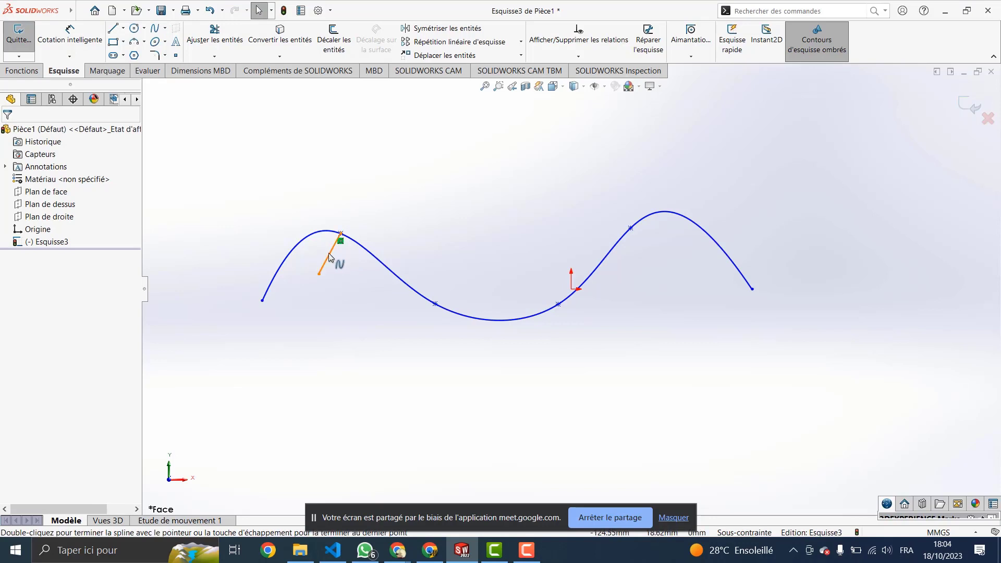
pyautogui.click(329, 255)
pyautogui.press('Delete')
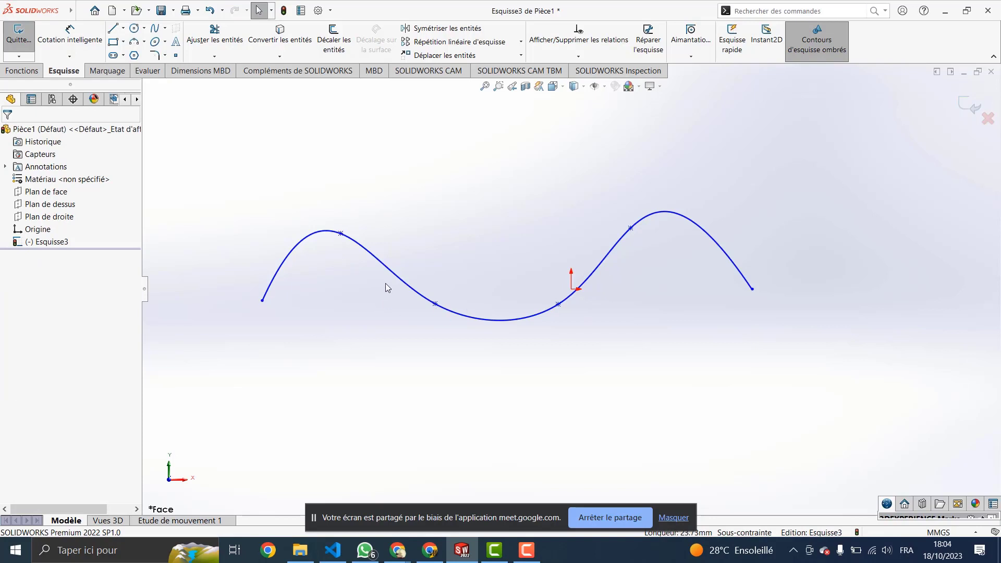
# Step: Box-select the sine-like spline and delete it
pyautogui.click(165, 30)
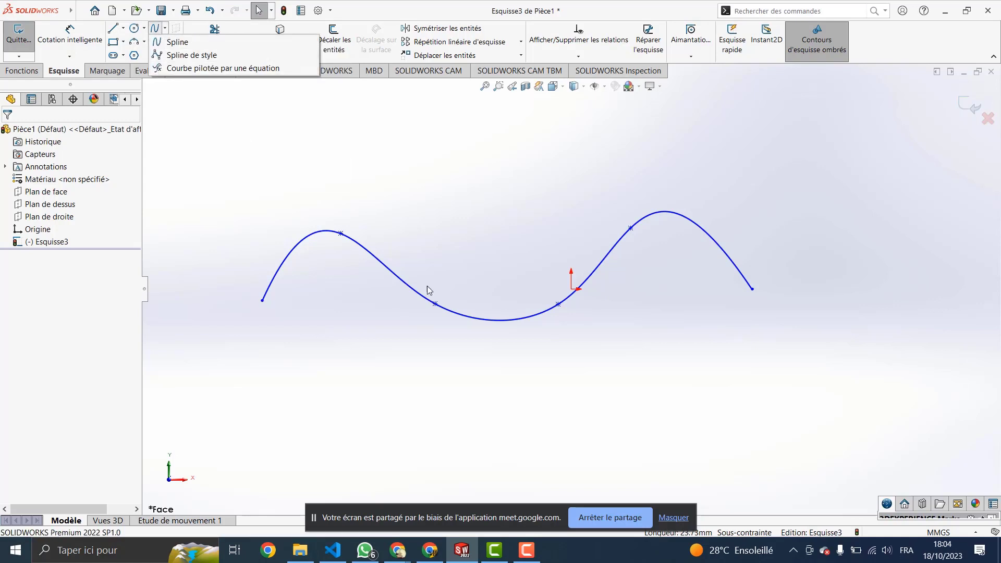
pyautogui.click(505, 271)
pyautogui.moveTo(550, 241); pyautogui.dragTo(411, 373)
pyautogui.press('Delete')
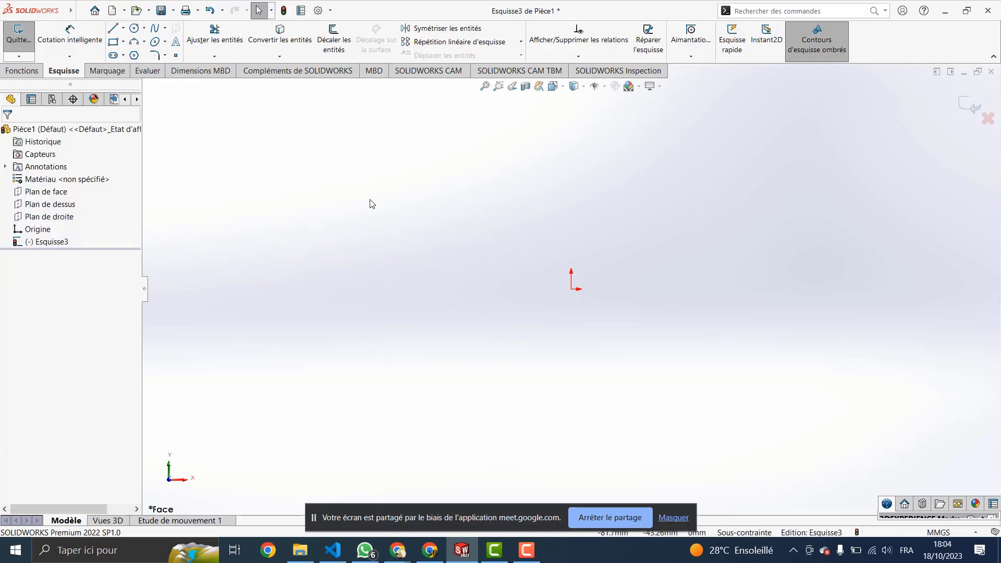
pyautogui.click(165, 28)
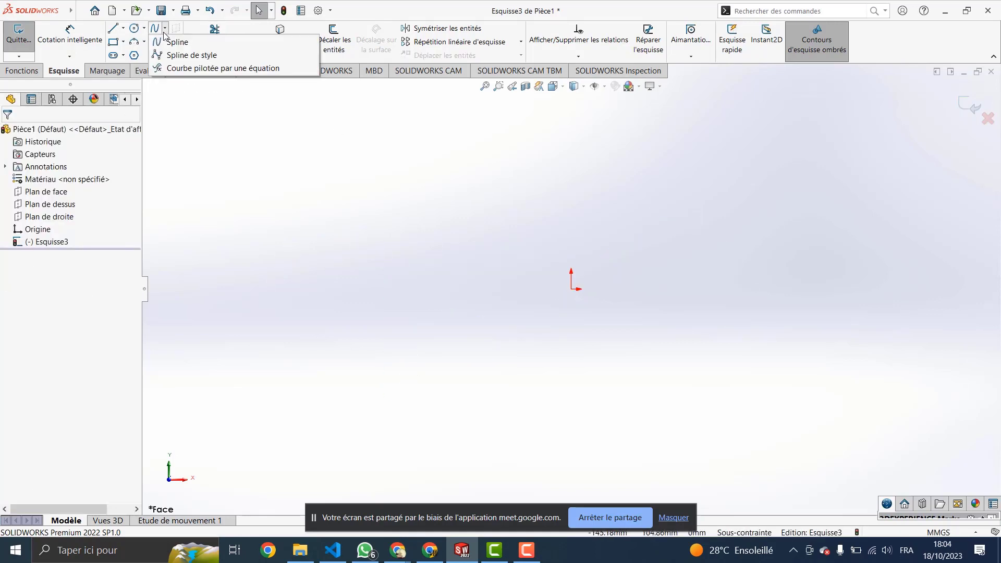
pyautogui.click(185, 53)
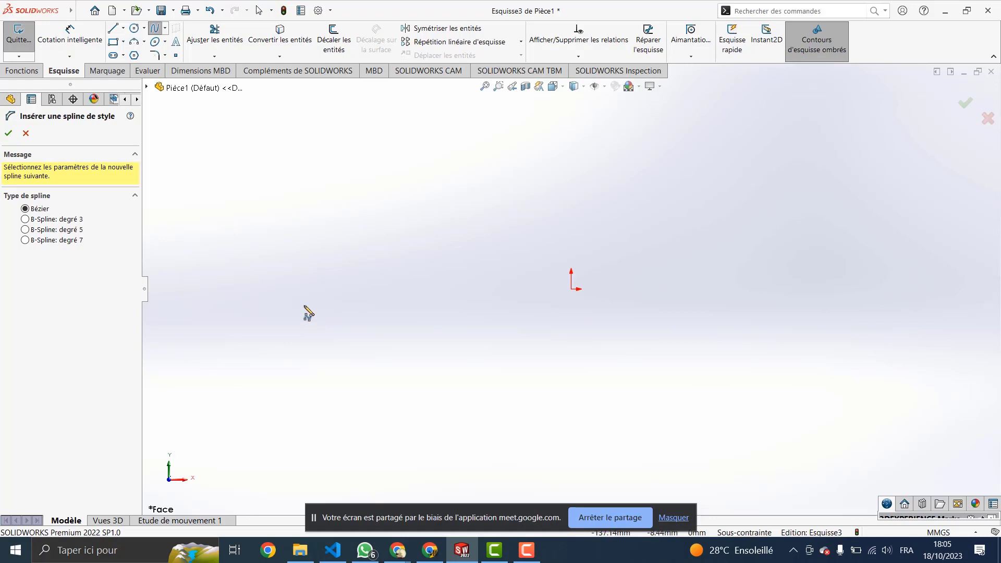
pyautogui.click(307, 295)
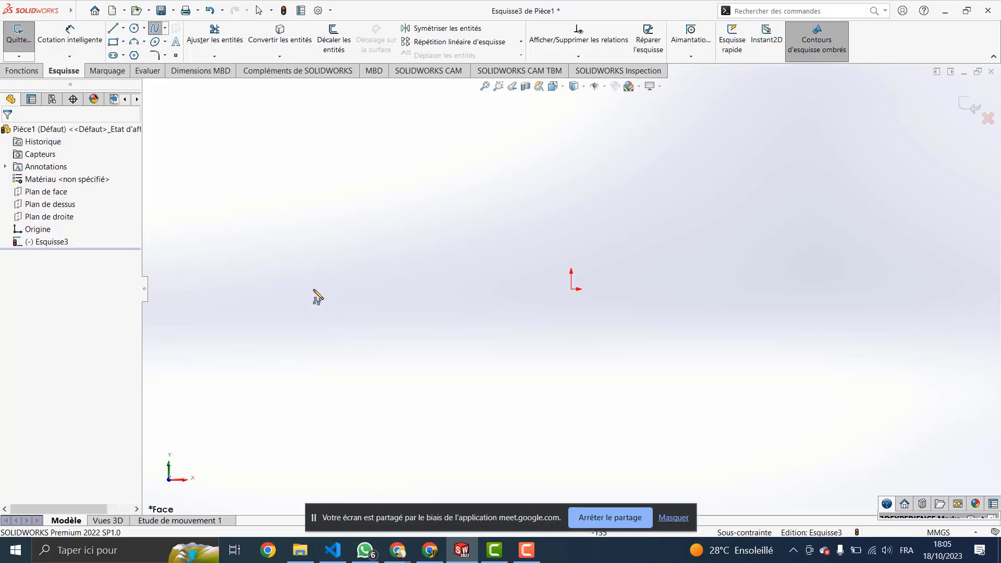
pyautogui.click(521, 295)
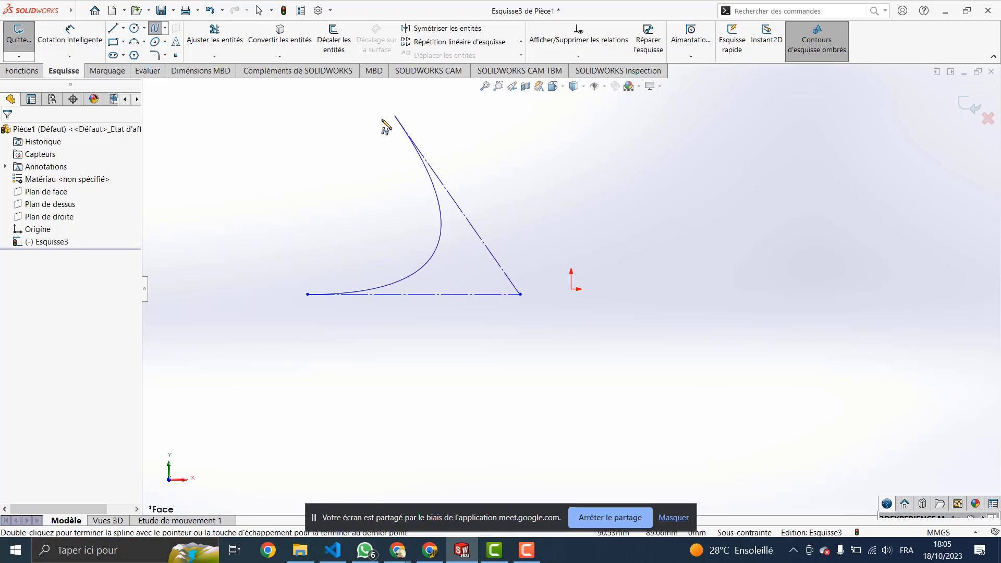
pyautogui.press('Escape')
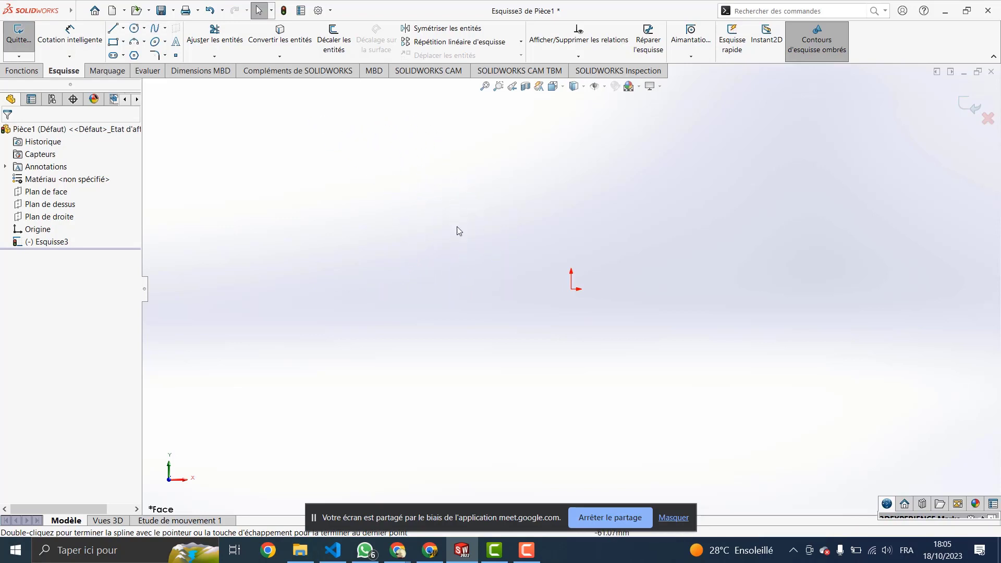
# Step: Draw a U-shaped Spline de style from four corner control points, then nudge the bottom-right point
pyautogui.click(164, 29)
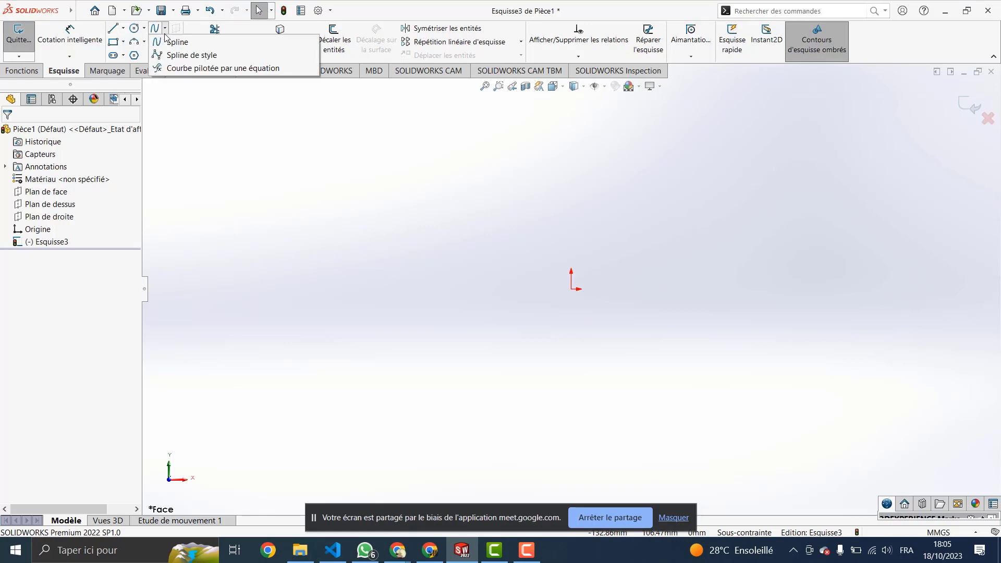
pyautogui.click(184, 56)
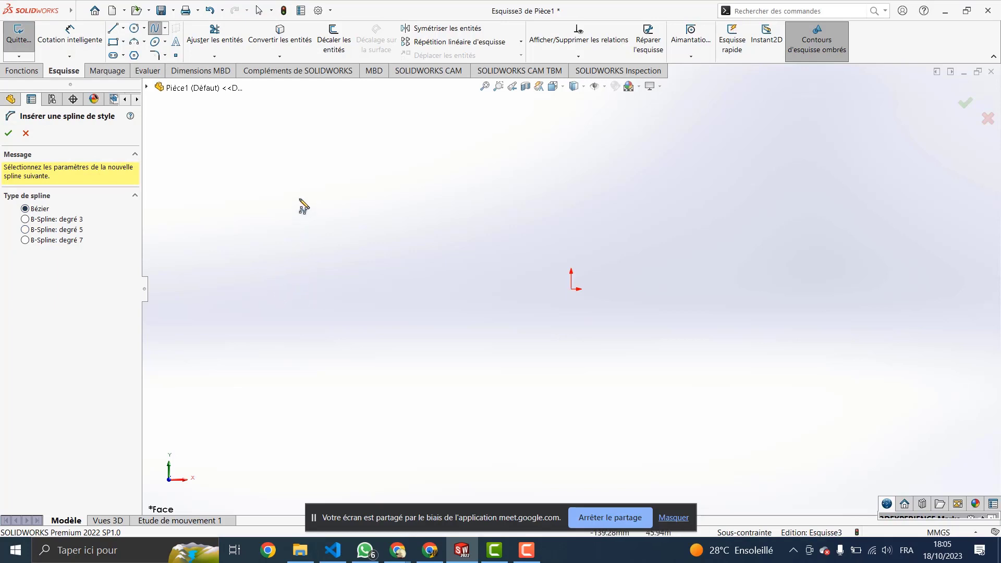
pyautogui.click(289, 183)
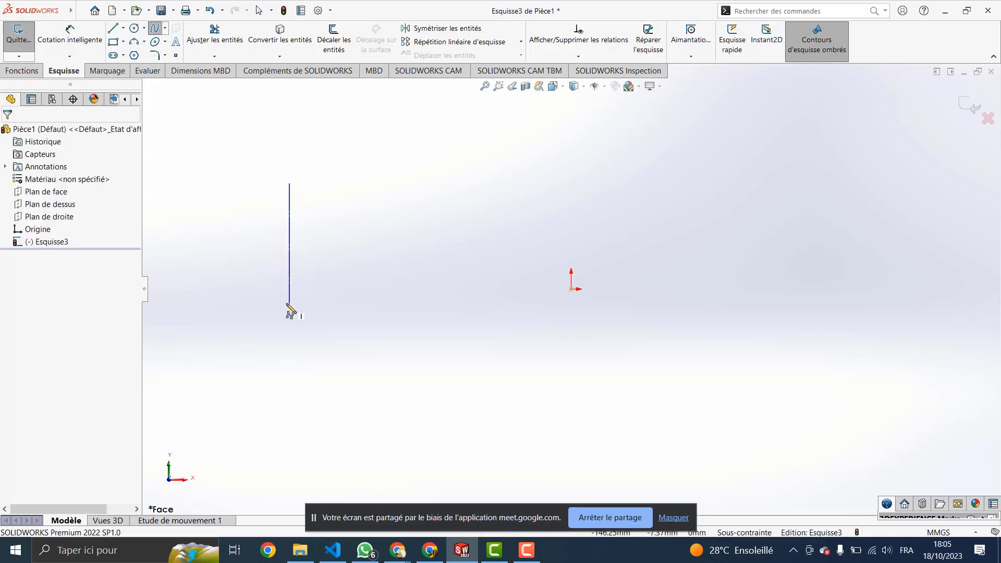
pyautogui.click(289, 303)
pyautogui.click(476, 300)
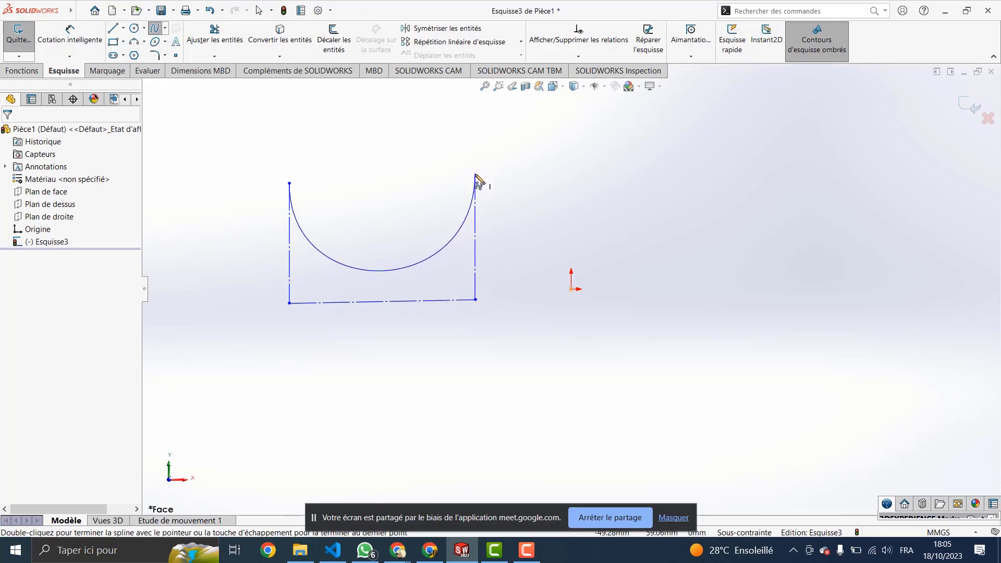
pyautogui.doubleClick(475, 175)
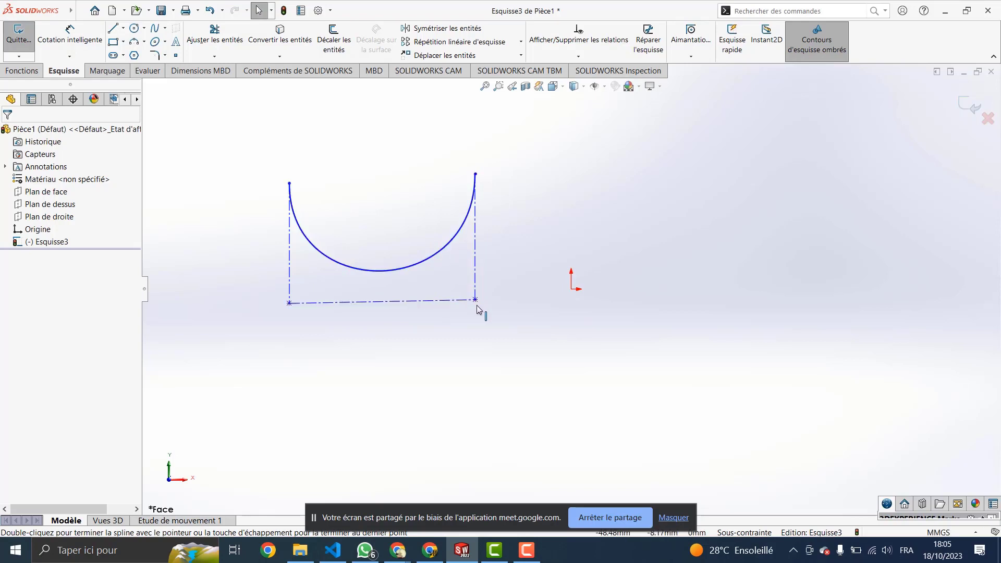
pyautogui.moveTo(475, 301)
pyautogui.mouseDown()
pyautogui.moveTo(491, 326)
pyautogui.moveTo(475, 292)
pyautogui.moveTo(483, 304)
pyautogui.mouseUp()
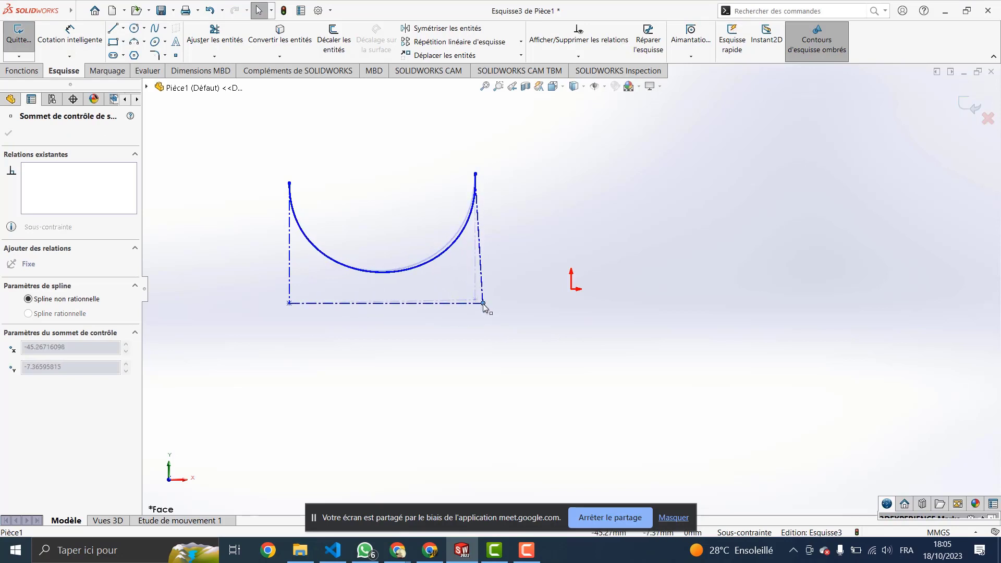
# Step: Pull the style spline's bottom-left control point down to slant its base
pyautogui.moveTo(289, 303); pyautogui.dragTo(291, 309)
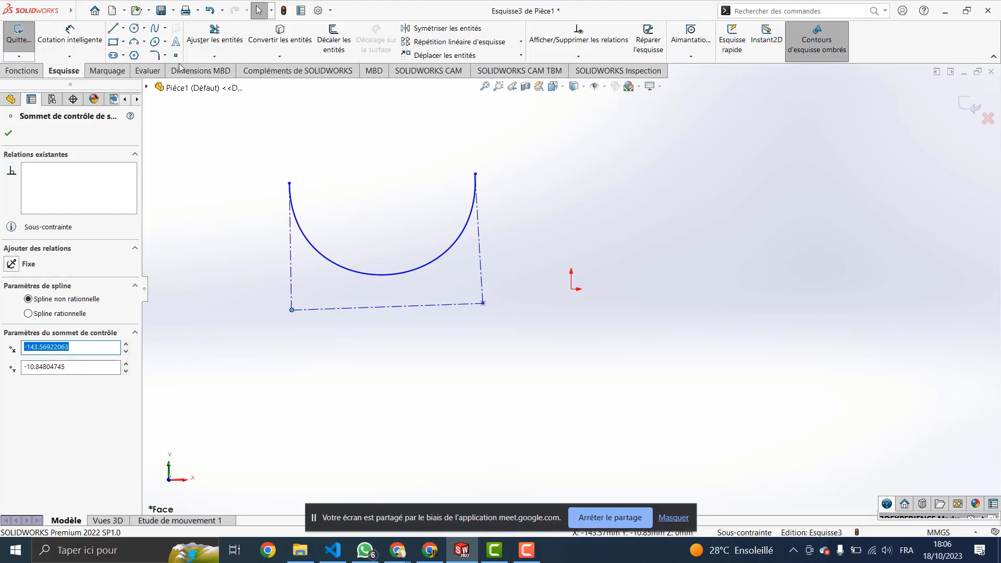
pyautogui.click(168, 33)
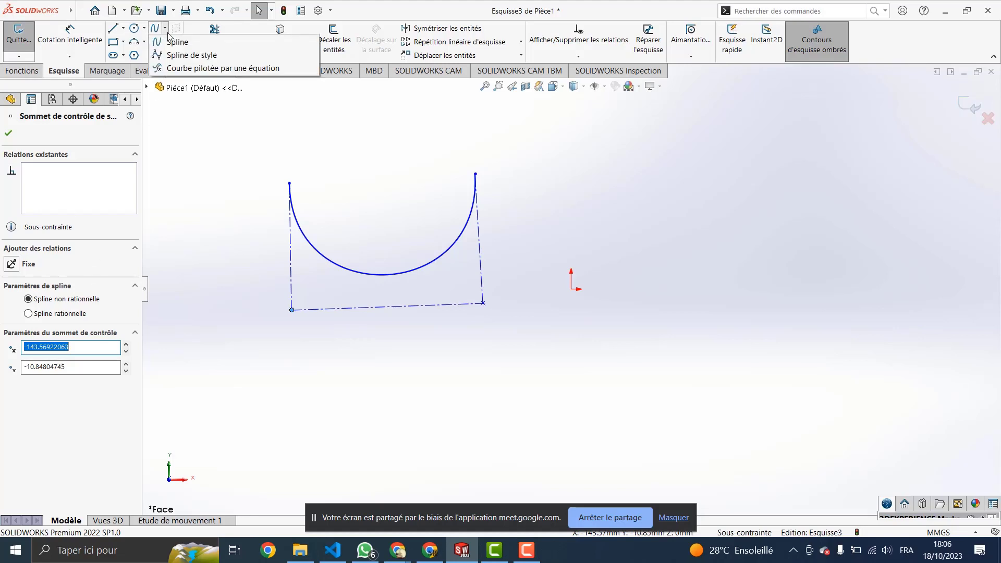
# Step: Select the Style Spline type set to B-Spline degree 3
pyautogui.click(180, 55)
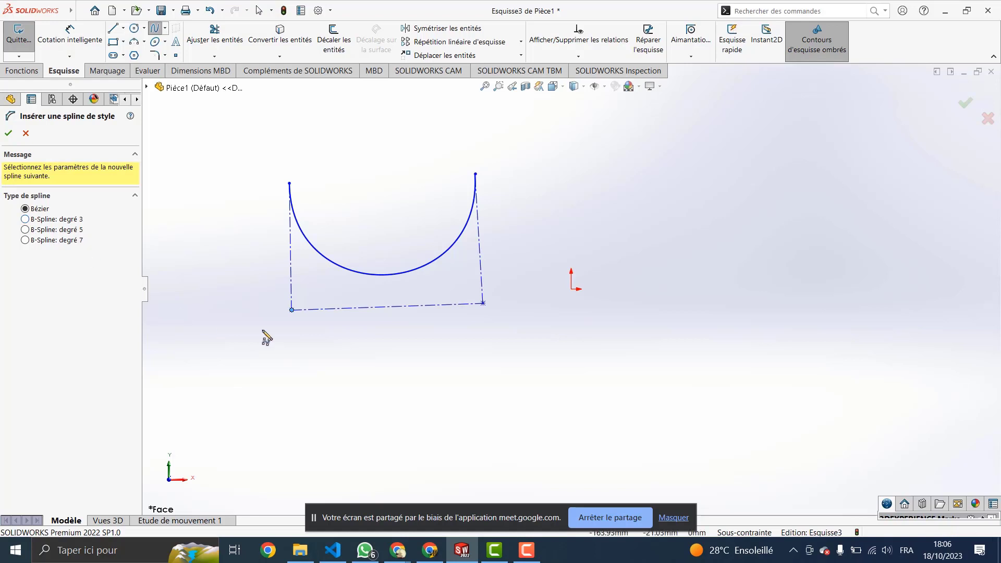
pyautogui.moveTo(306, 303)
pyautogui.mouseDown(button='middle')
pyautogui.moveTo(302, 246)
pyautogui.moveTo(304, 274)
pyautogui.mouseUp(button='middle')
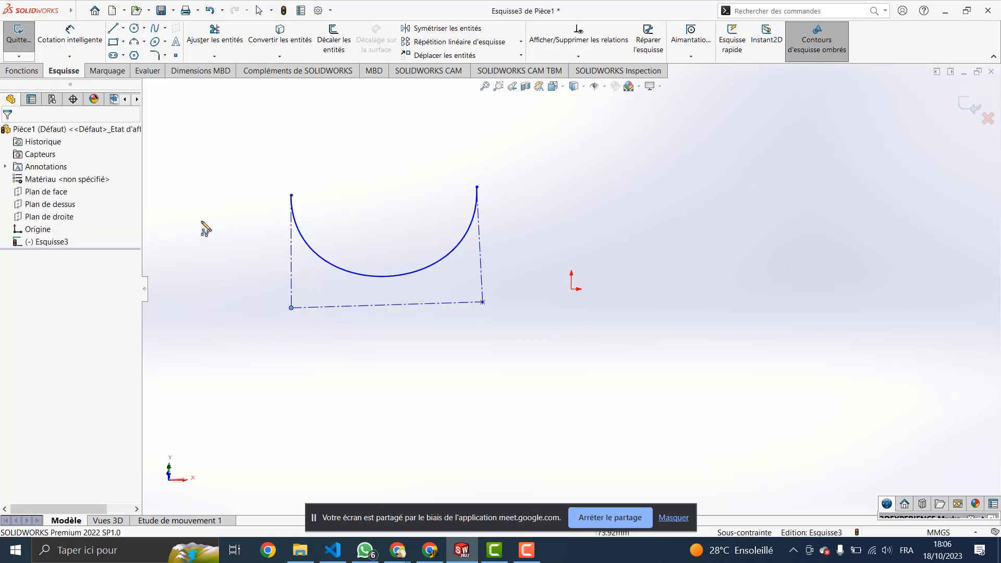
pyautogui.click(165, 29)
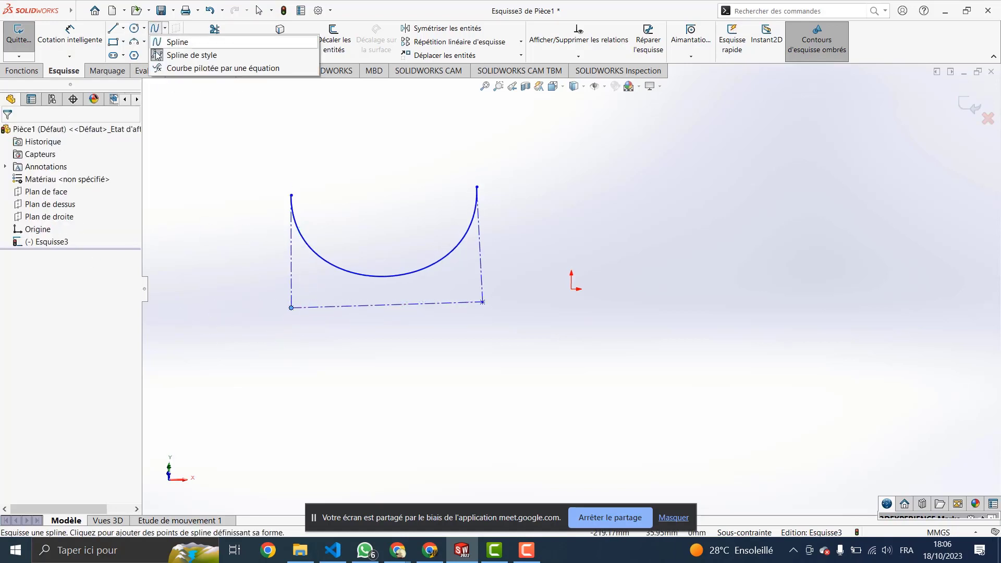
pyautogui.click(185, 53)
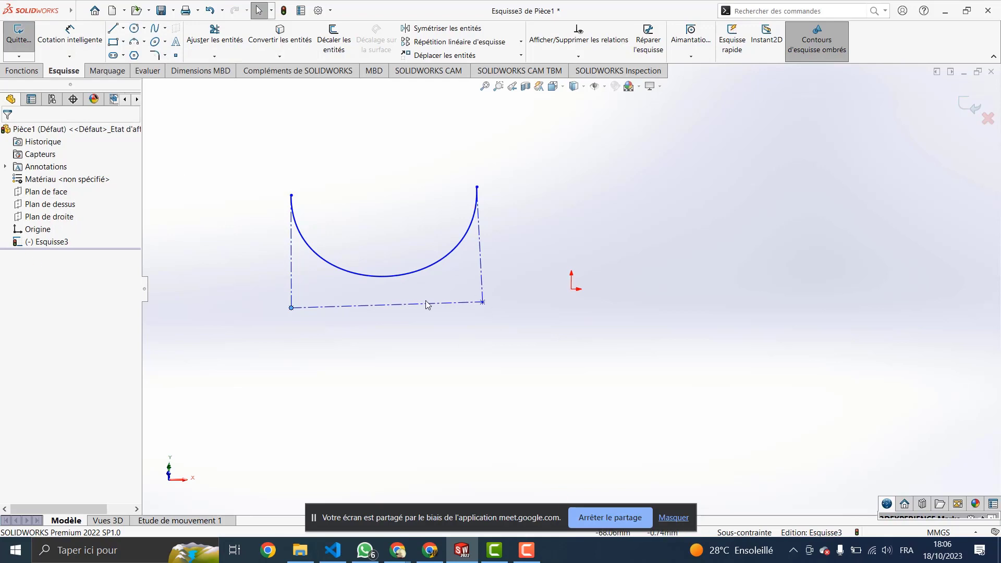
pyautogui.click(165, 28)
pyautogui.click(185, 53)
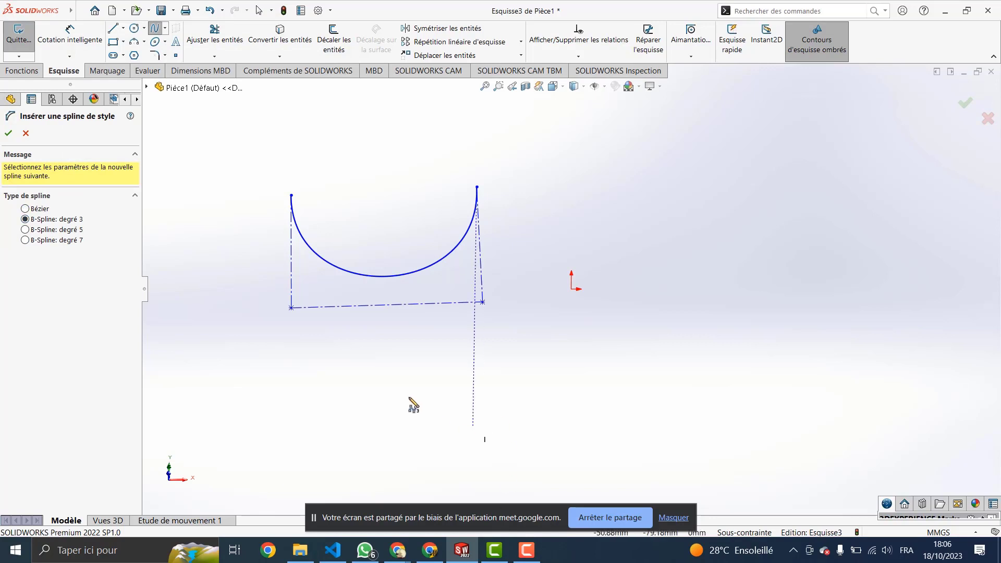
pyautogui.scroll(2, 354, 362)
pyautogui.scroll(3, 352, 356)
pyautogui.scroll(-4, 351, 356)
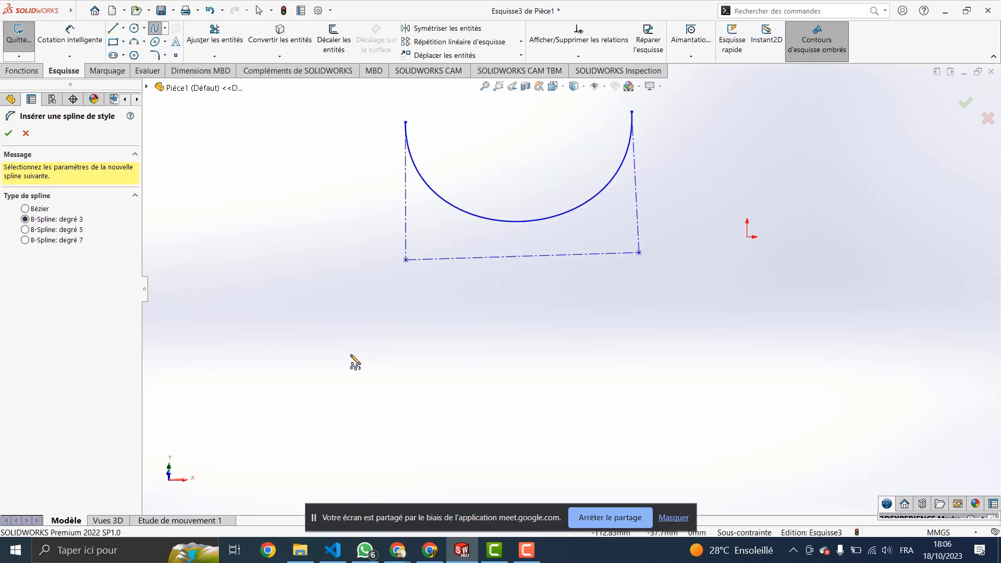
pyautogui.scroll(-3, 484, 292)
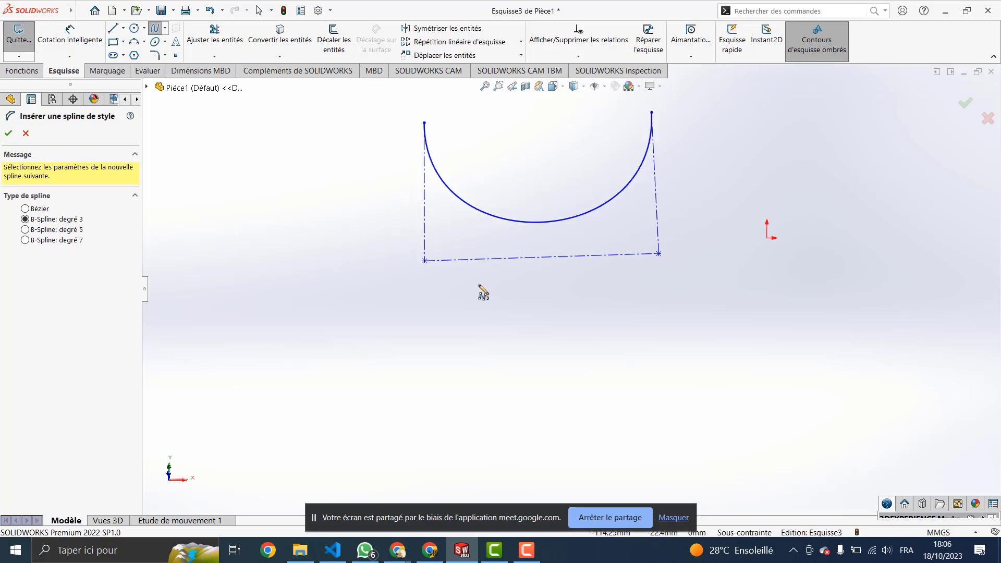
pyautogui.scroll(-1, 485, 294)
pyautogui.scroll(-2, 504, 368)
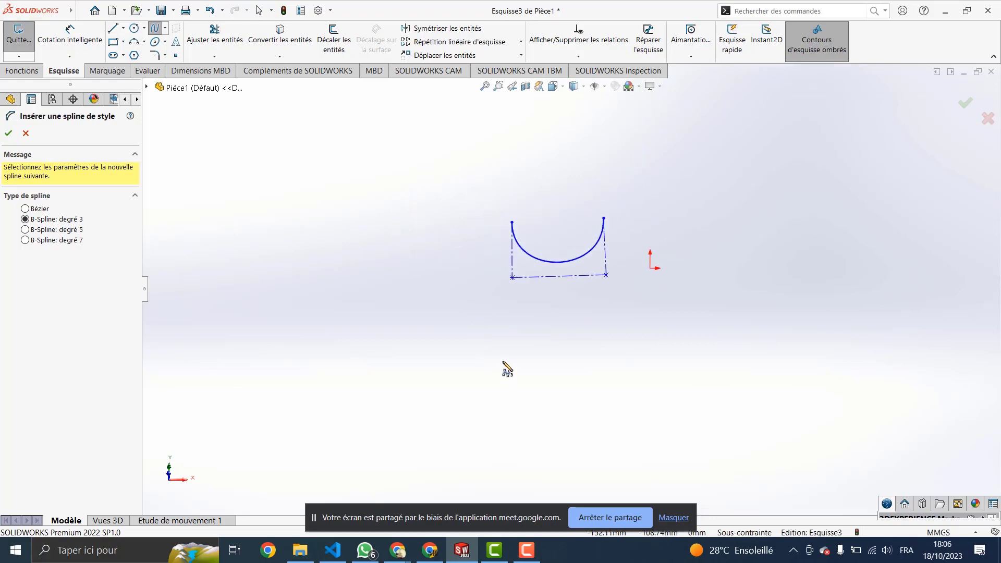
pyautogui.scroll(3, 521, 336)
pyautogui.scroll(1, 521, 335)
pyautogui.scroll(-1, 521, 335)
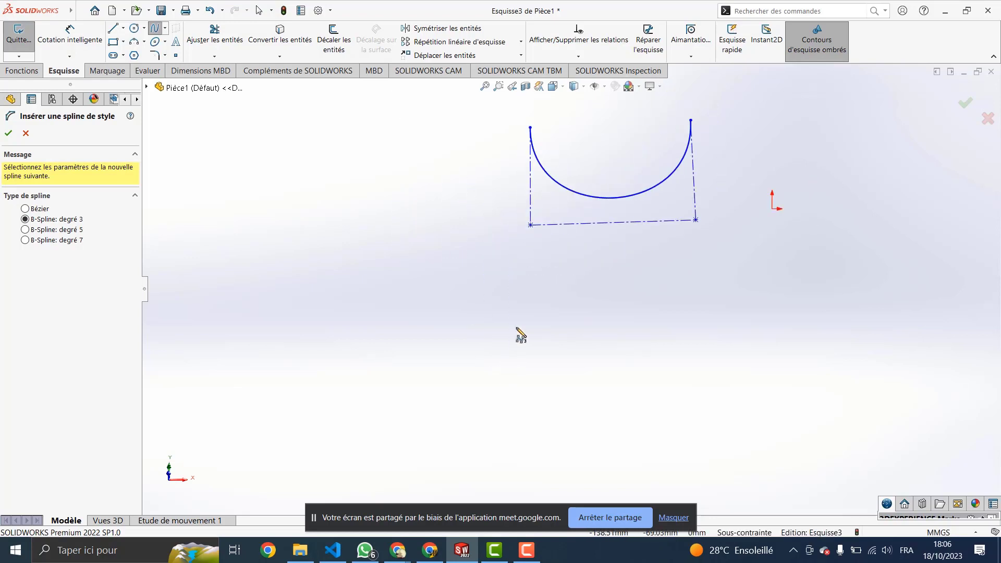
# Step: Draw a seven-point zigzag style spline below the arc
pyautogui.click(368, 374)
pyautogui.click(430, 294)
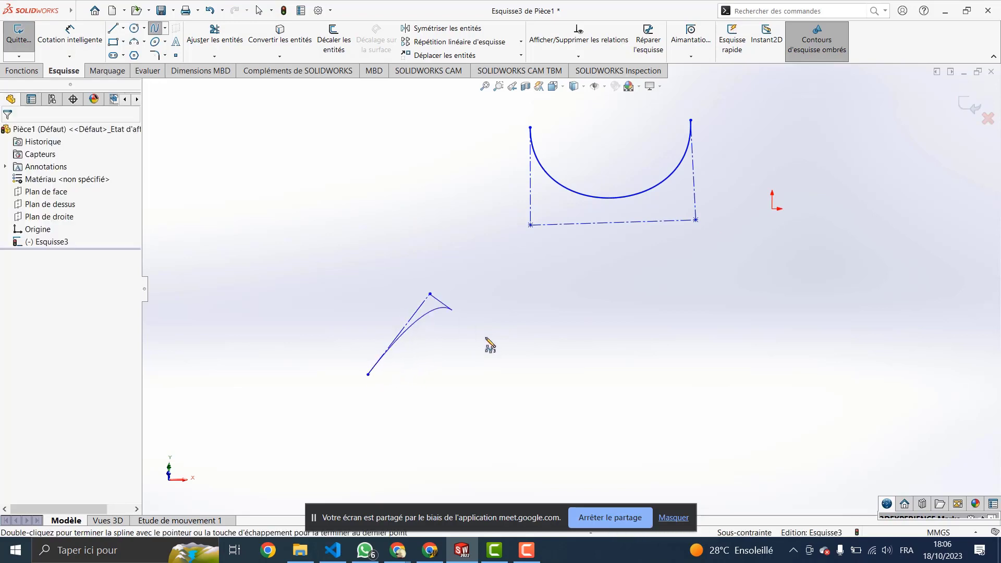
pyautogui.click(515, 378)
pyautogui.click(585, 289)
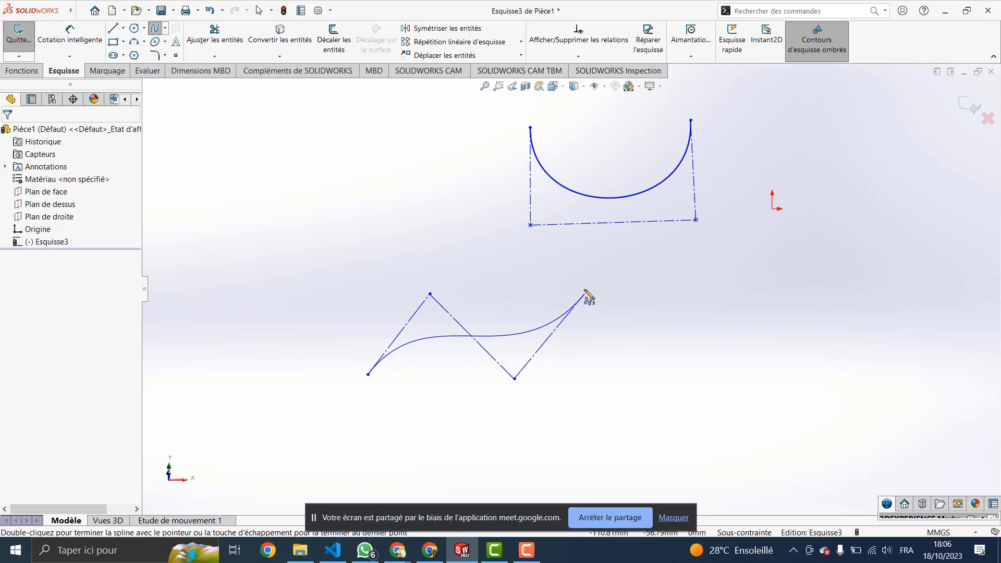
pyautogui.click(673, 381)
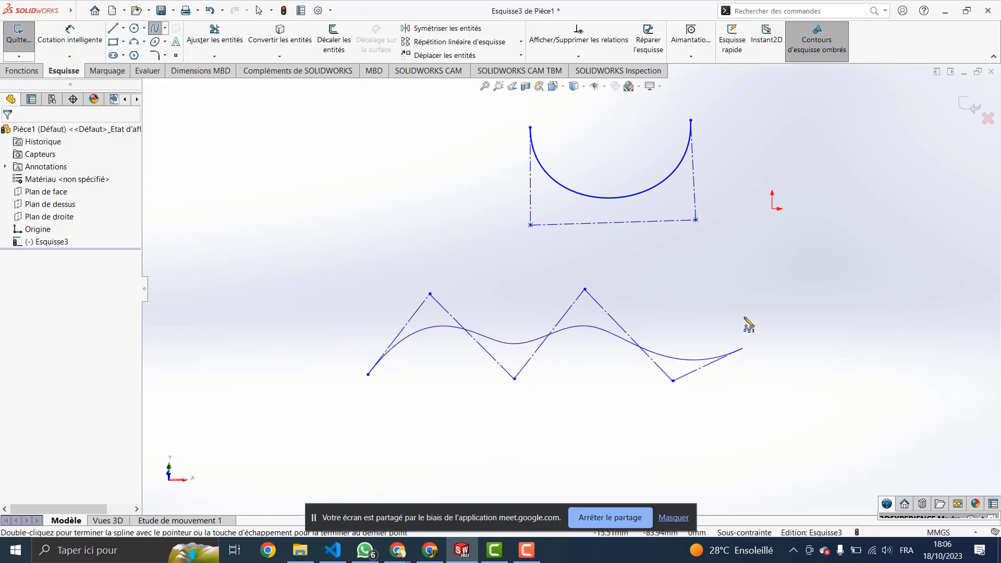
pyautogui.click(756, 284)
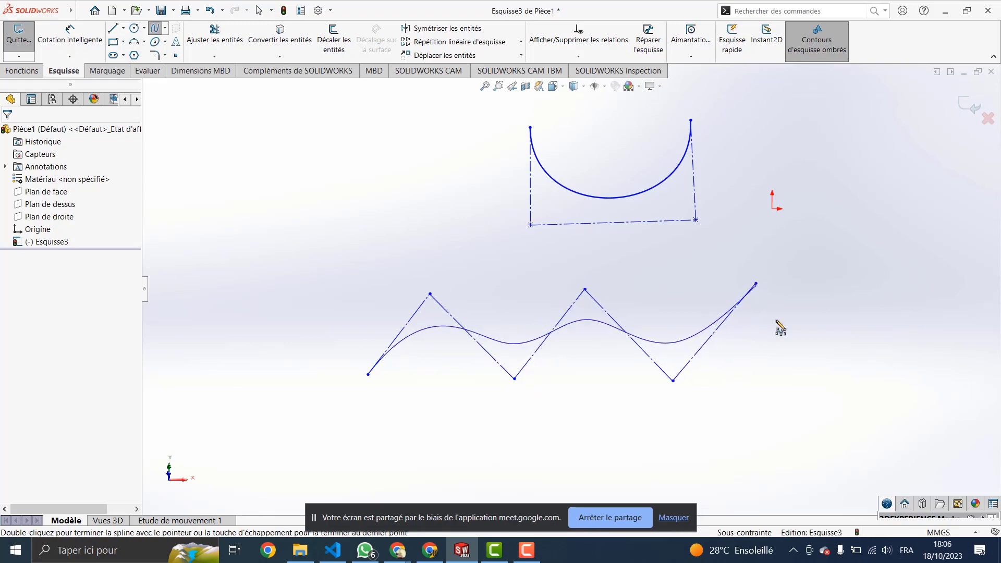
pyautogui.doubleClick(831, 370)
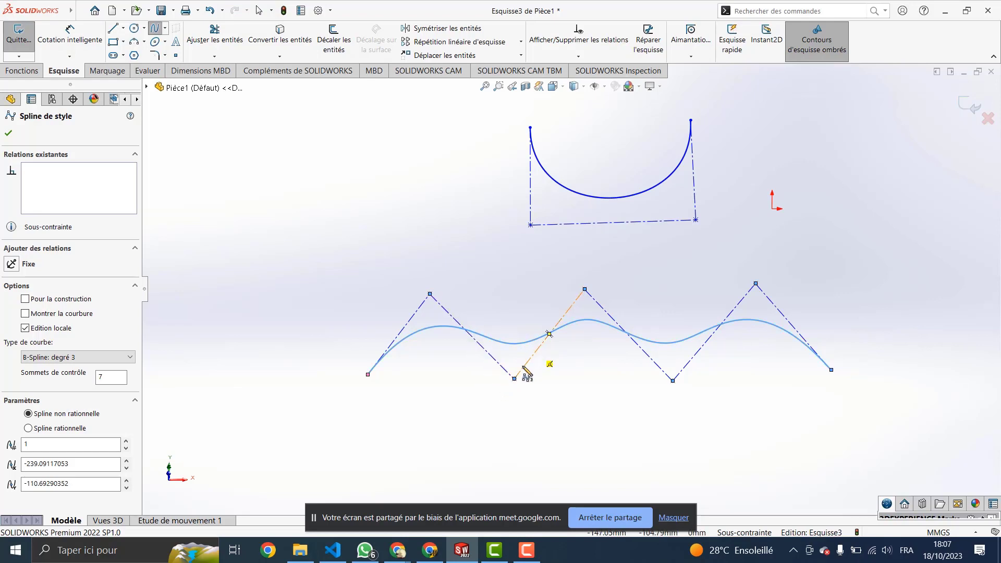
# Step: Close the spline's PropertyManager, leaving B-Spline degree 5 chosen for the next spline
pyautogui.scroll(-1, 535, 380)
pyautogui.scroll(3, 535, 379)
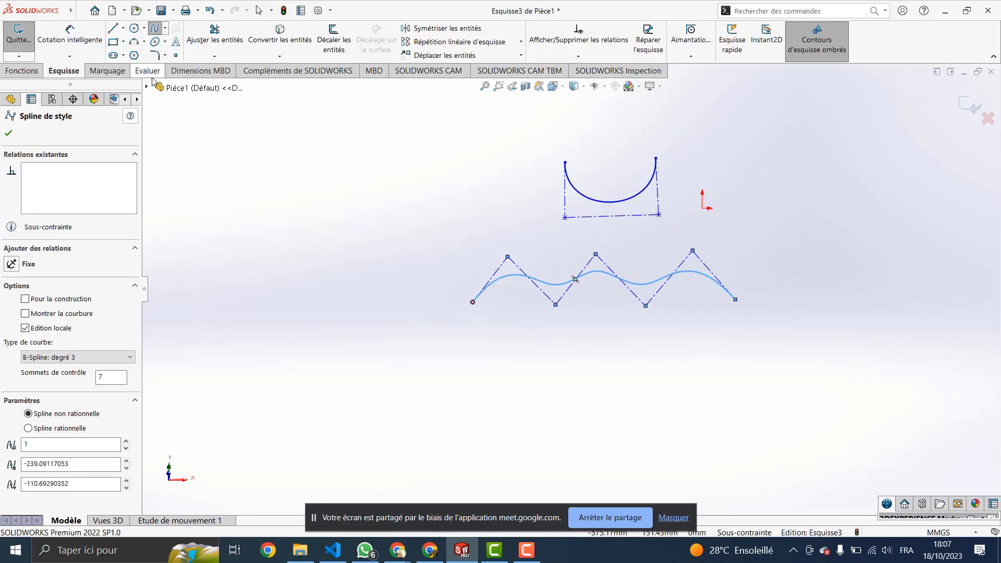
pyautogui.click(164, 28)
pyautogui.click(185, 54)
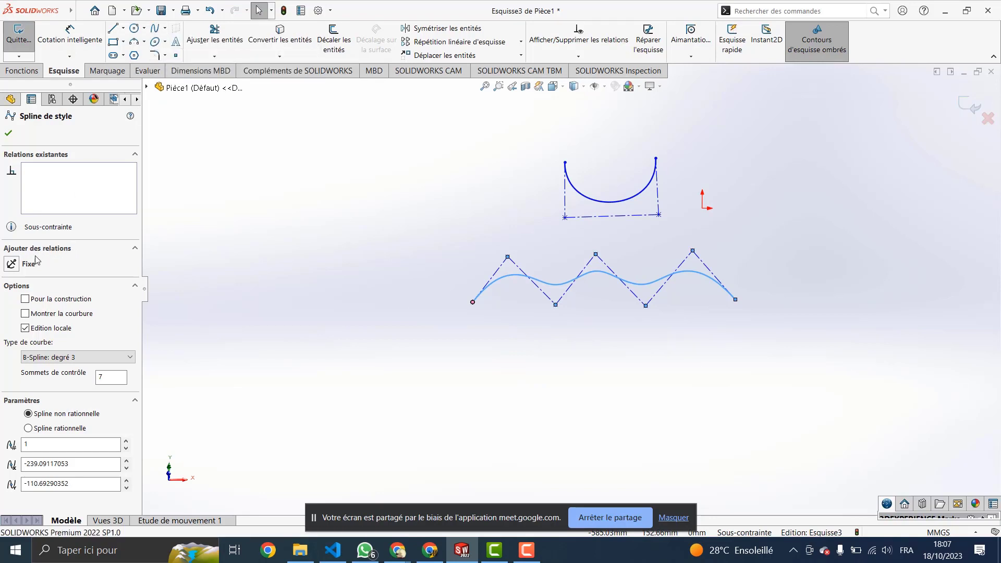
pyautogui.click(156, 30)
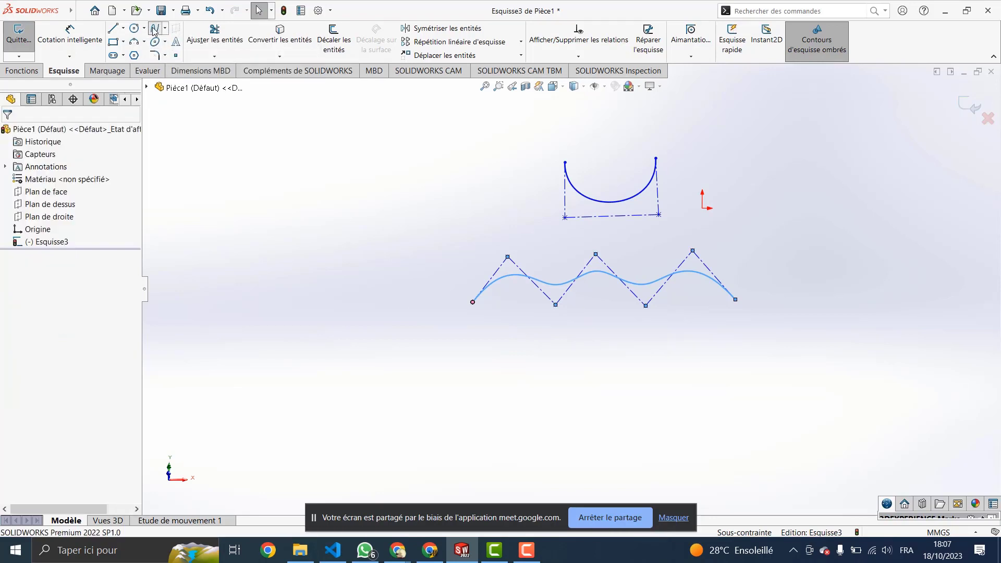
pyautogui.click(164, 29)
# Step: Draw a flatter seven-point degree-5 style spline beneath the first wave and close its properties
pyautogui.click(188, 56)
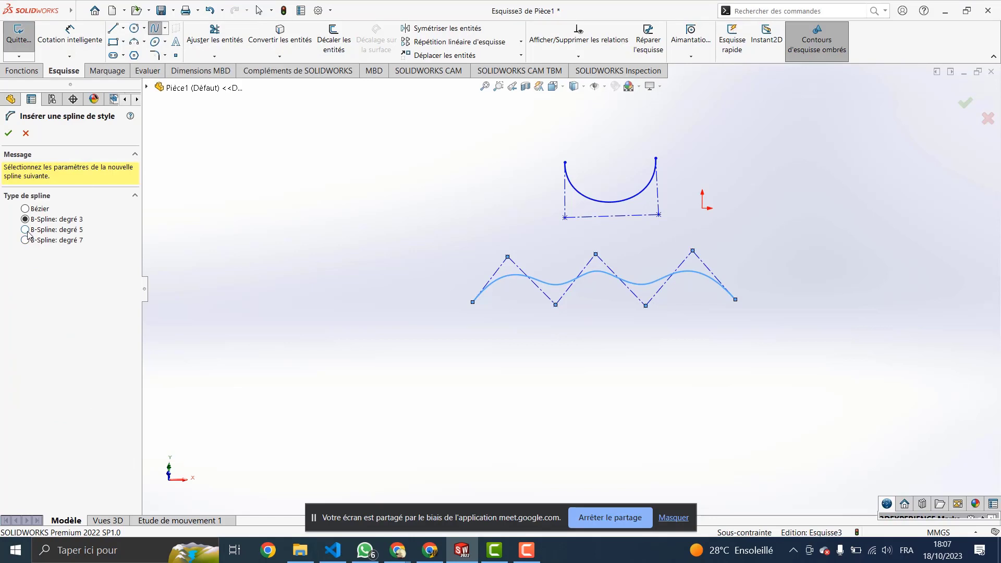
pyautogui.click(471, 394)
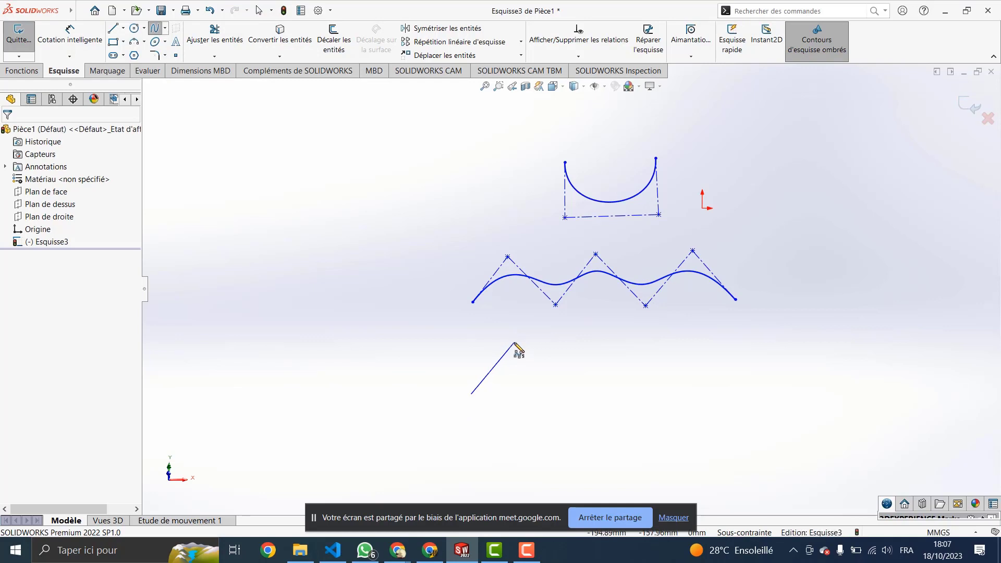
pyautogui.click(512, 344)
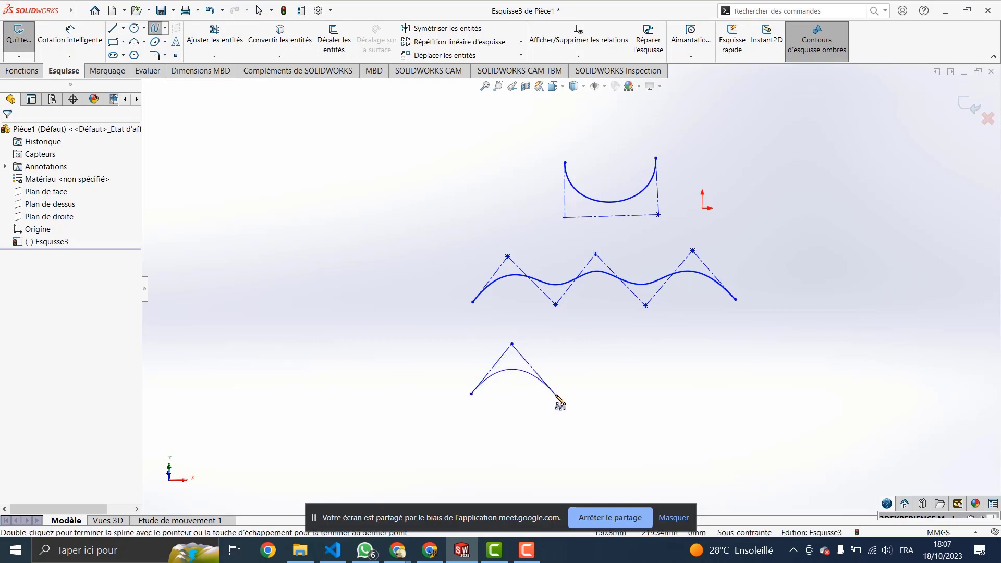
pyautogui.click(554, 396)
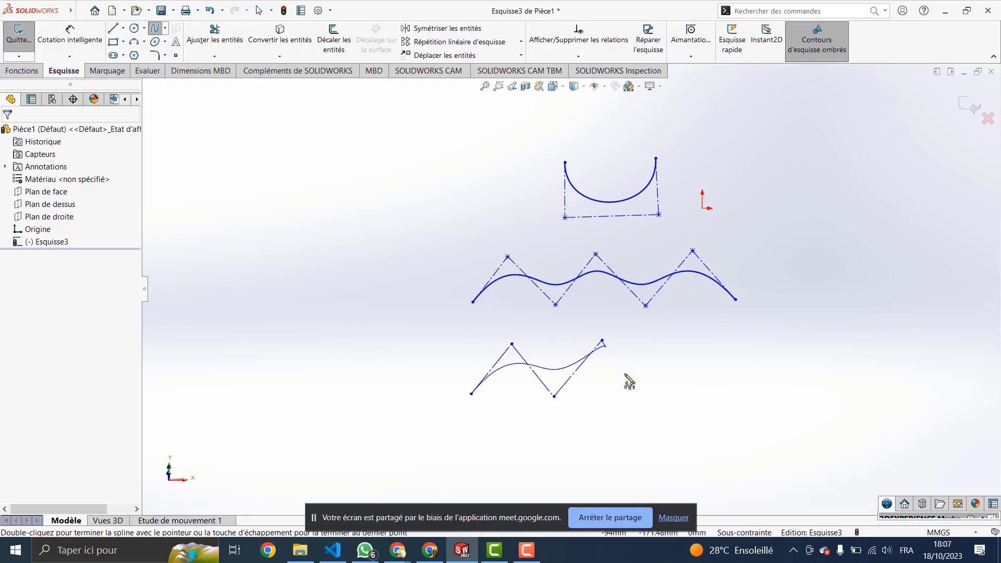
pyautogui.click(638, 396)
pyautogui.click(688, 342)
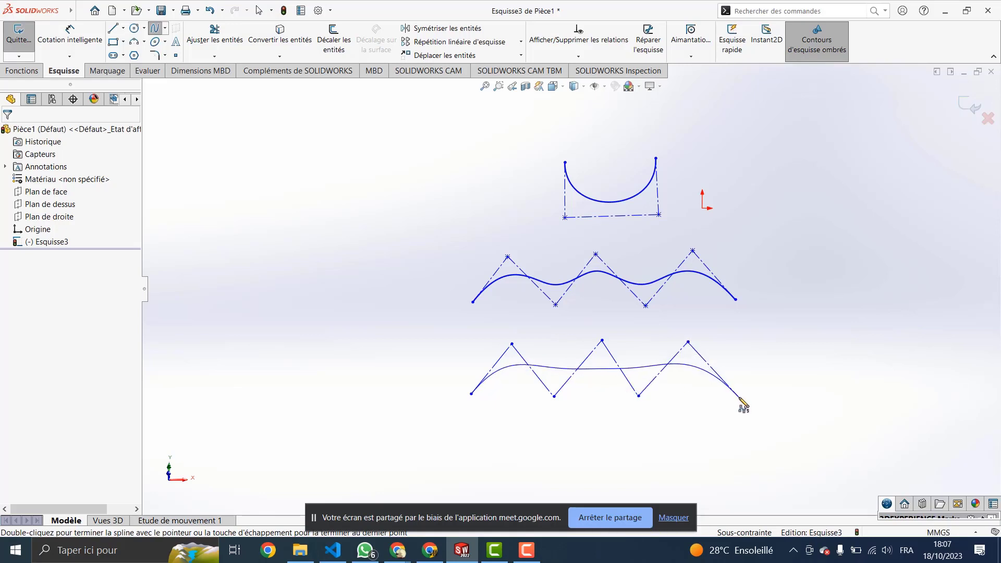
pyautogui.doubleClick(739, 397)
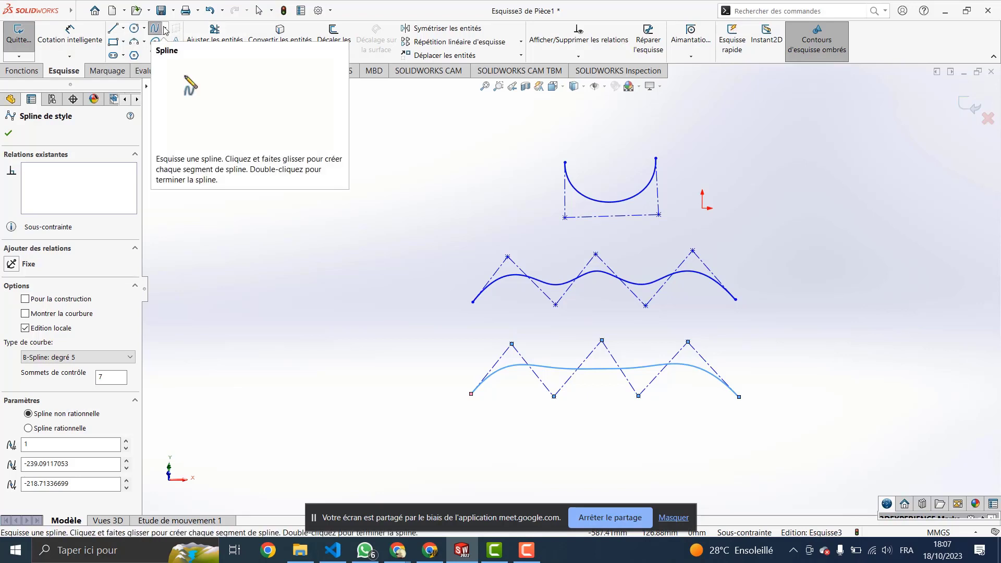
pyautogui.click(8, 134)
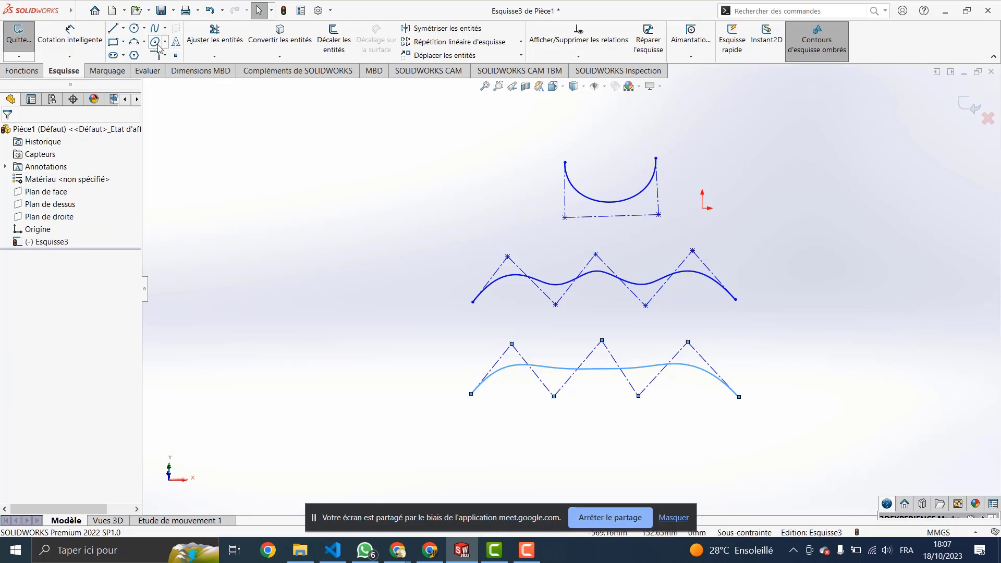
pyautogui.click(164, 28)
# Step: Draw an even flatter seven-point degree-7 style spline under the second and close its properties
pyautogui.click(181, 54)
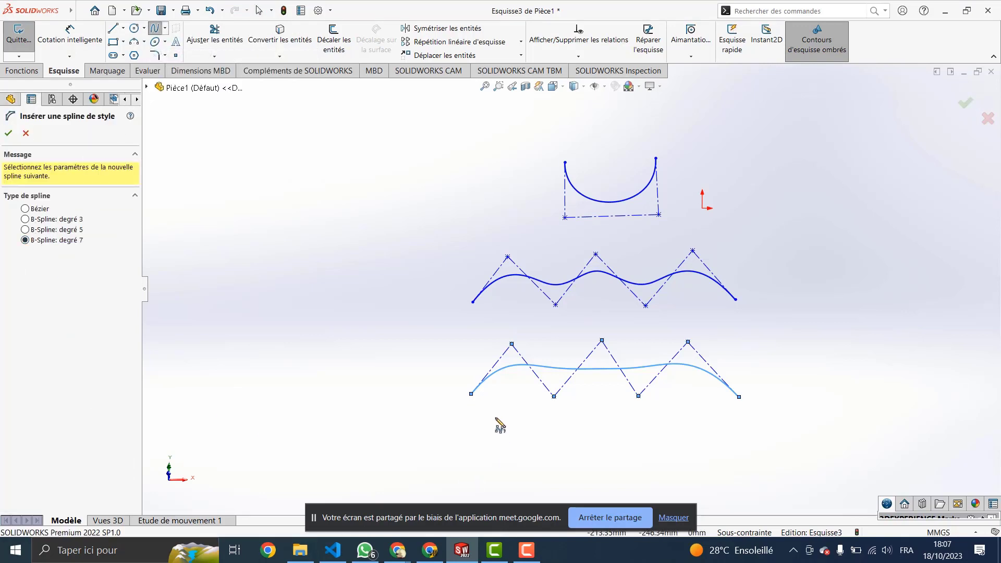
pyautogui.scroll(-4, 547, 442)
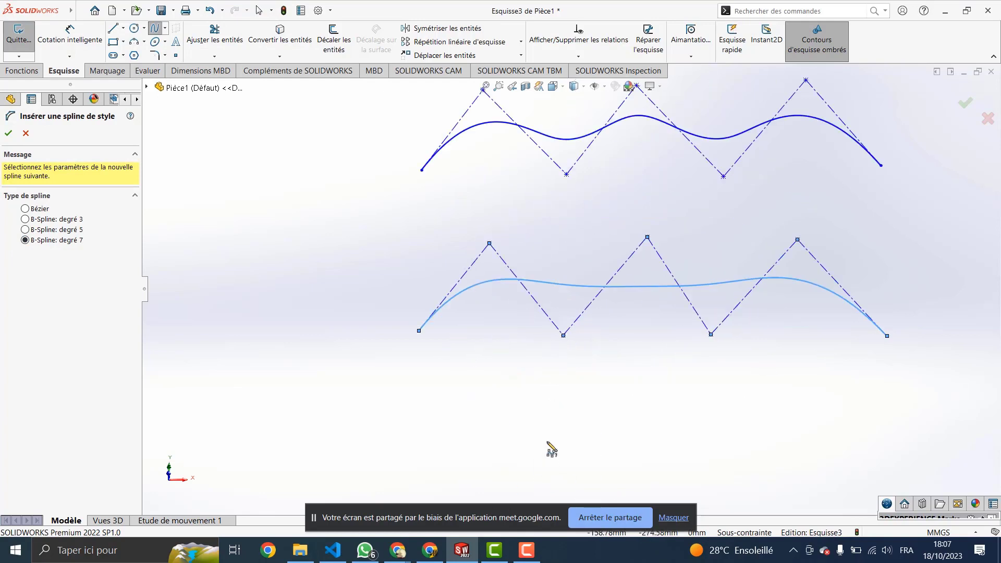
pyautogui.scroll(2, 547, 441)
pyautogui.scroll(3, 551, 449)
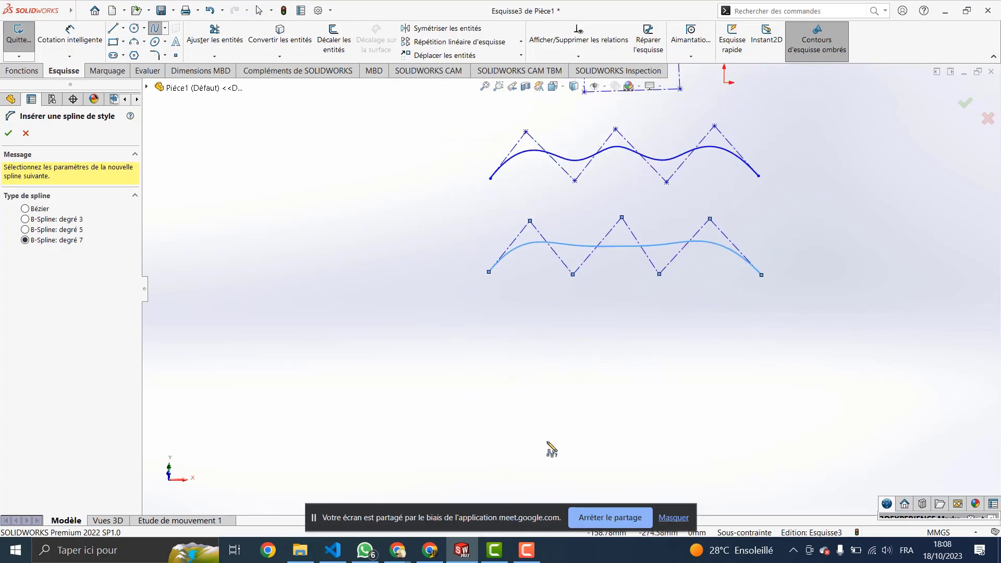
pyautogui.click(486, 357)
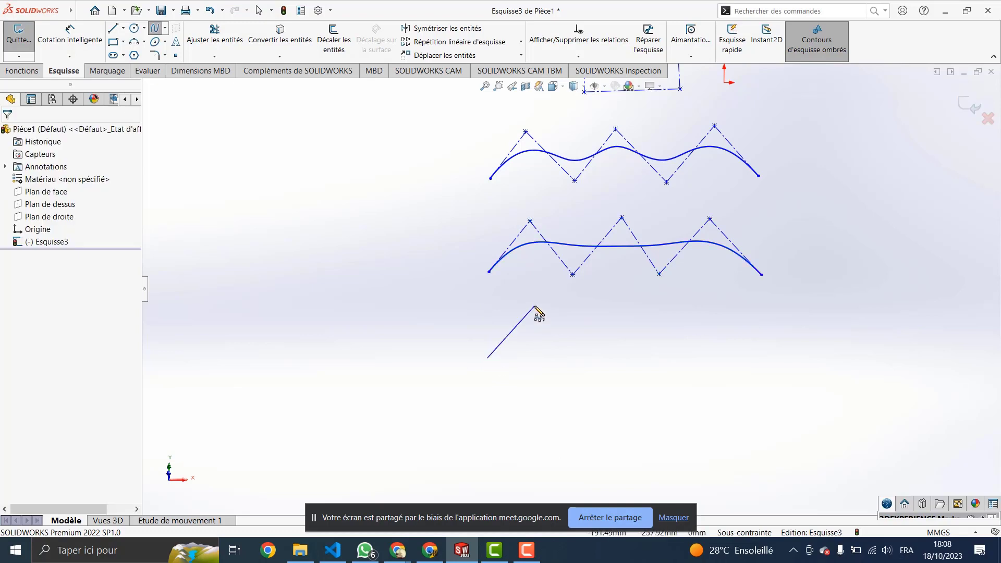
pyautogui.click(532, 308)
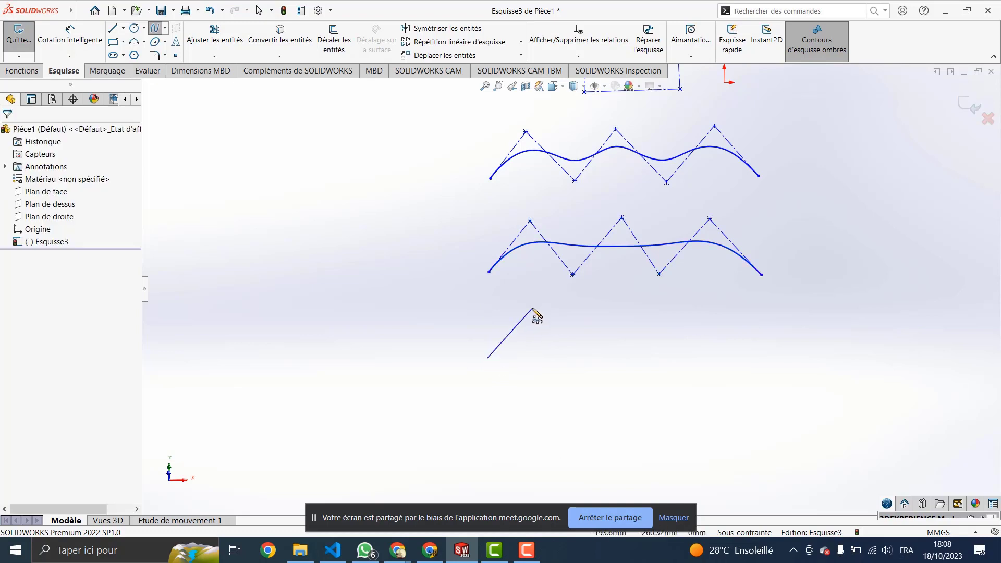
pyautogui.click(593, 361)
pyautogui.click(655, 311)
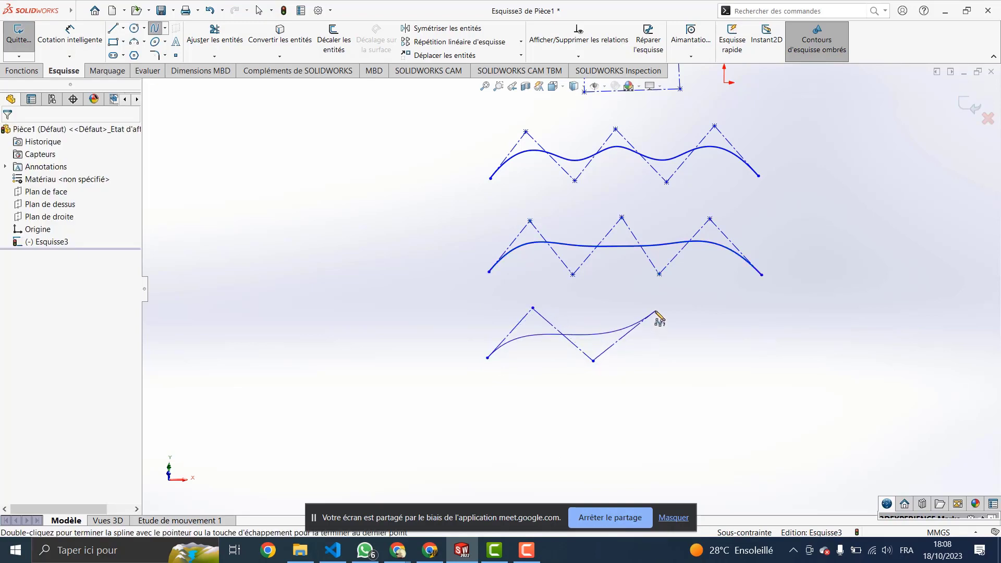
pyautogui.click(703, 364)
pyautogui.click(757, 302)
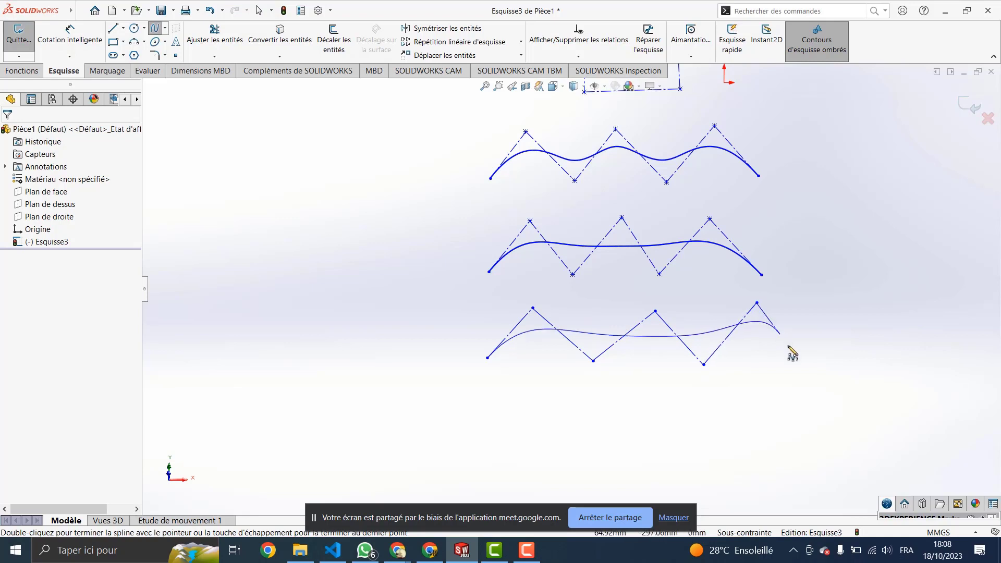
pyautogui.doubleClick(810, 367)
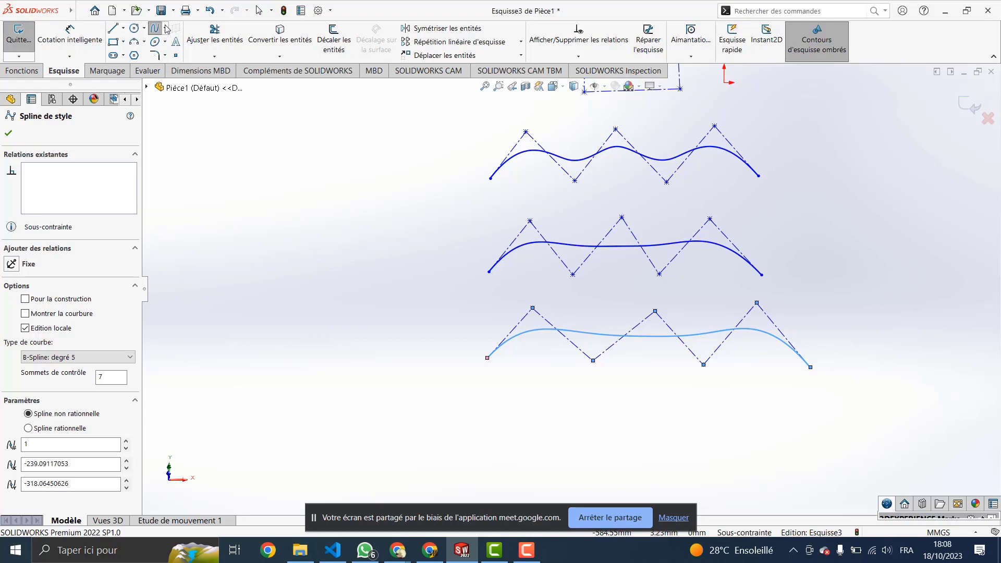
pyautogui.click(8, 134)
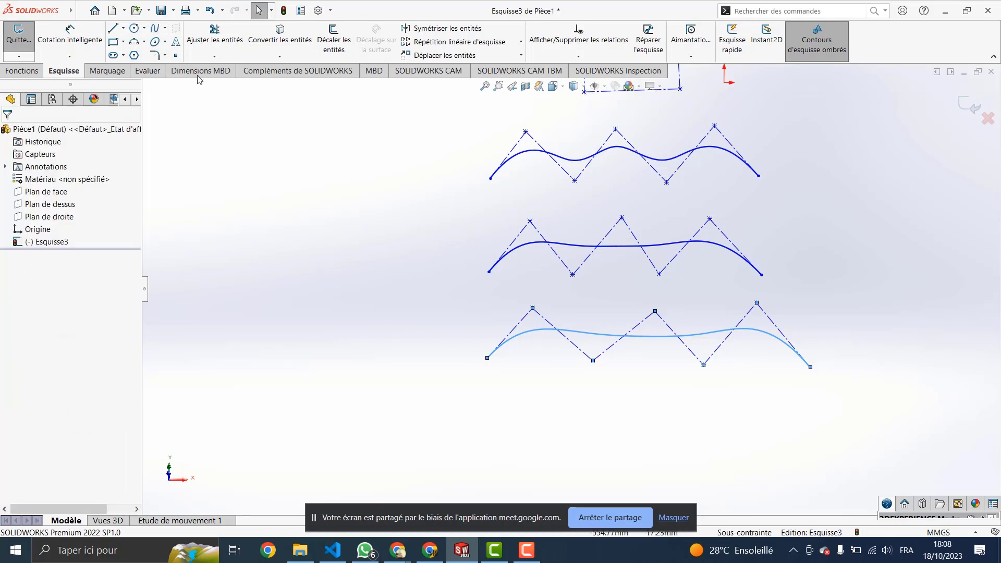
# Step: Start a new Style Spline and set its type to Bézier
pyautogui.click(164, 29)
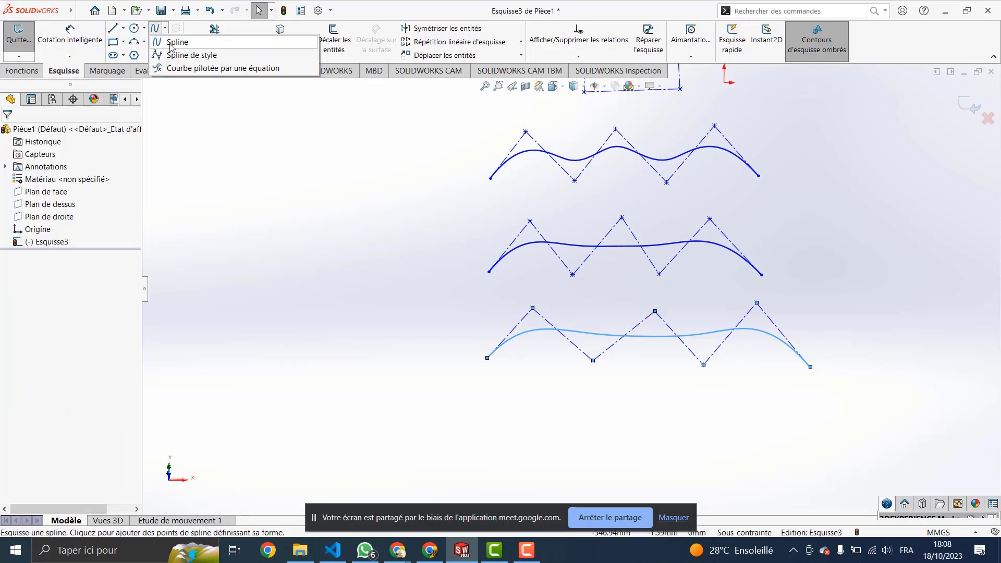
pyautogui.click(172, 44)
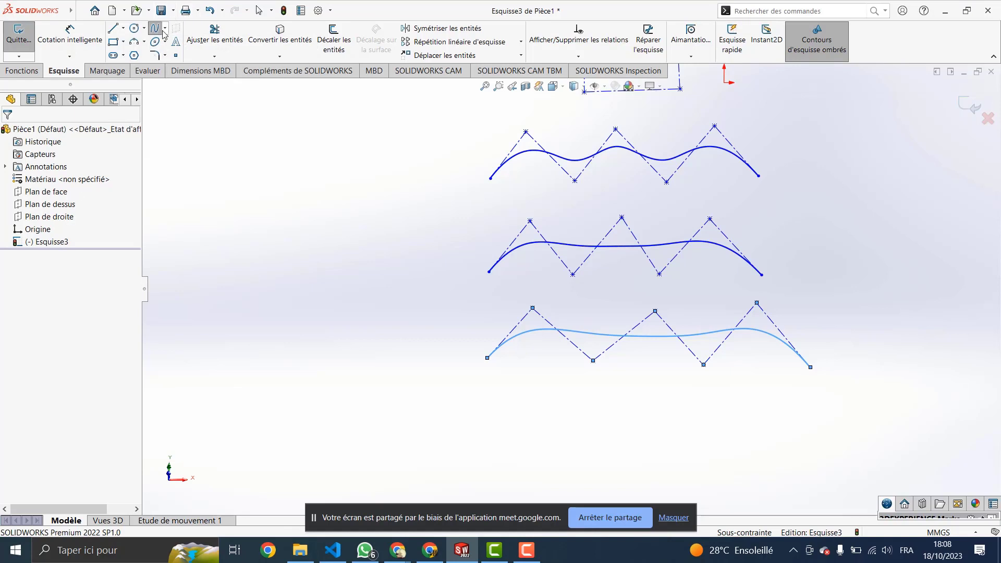
pyautogui.click(165, 29)
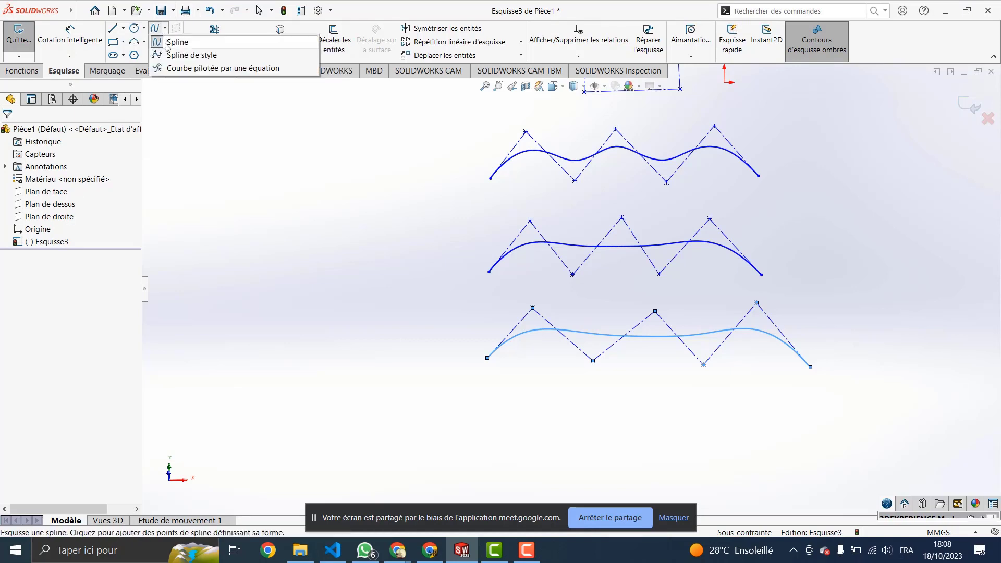
pyautogui.click(179, 44)
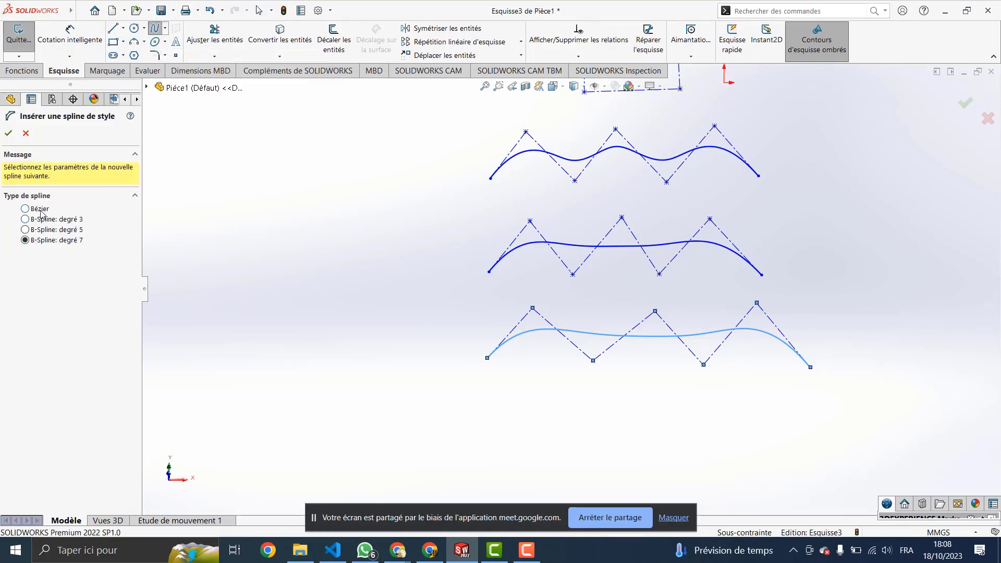
pyautogui.click(41, 210)
# Step: Draw a seven-point zigzag Bézier spline beneath the three earlier splines
pyautogui.click(485, 452)
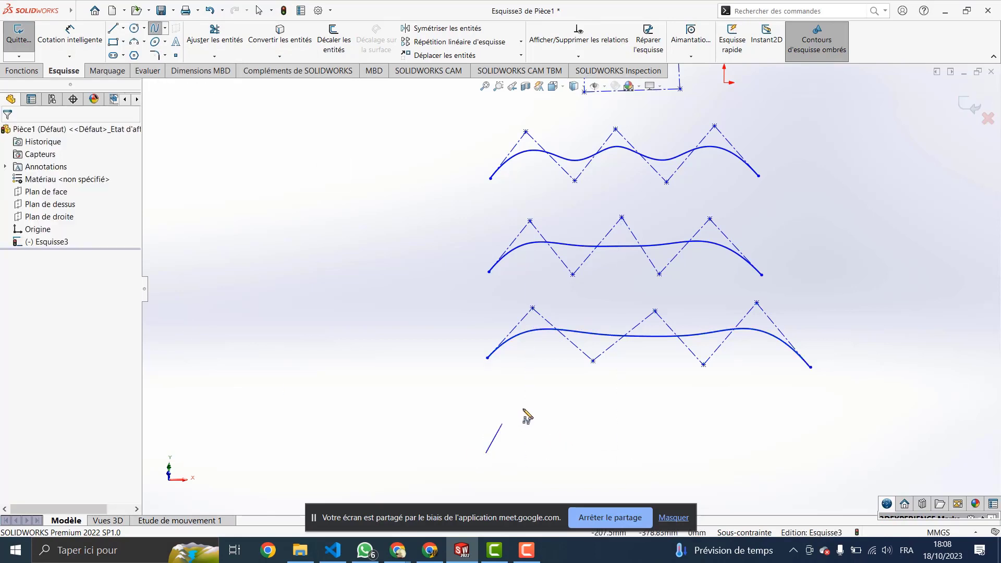
pyautogui.click(534, 400)
pyautogui.click(611, 454)
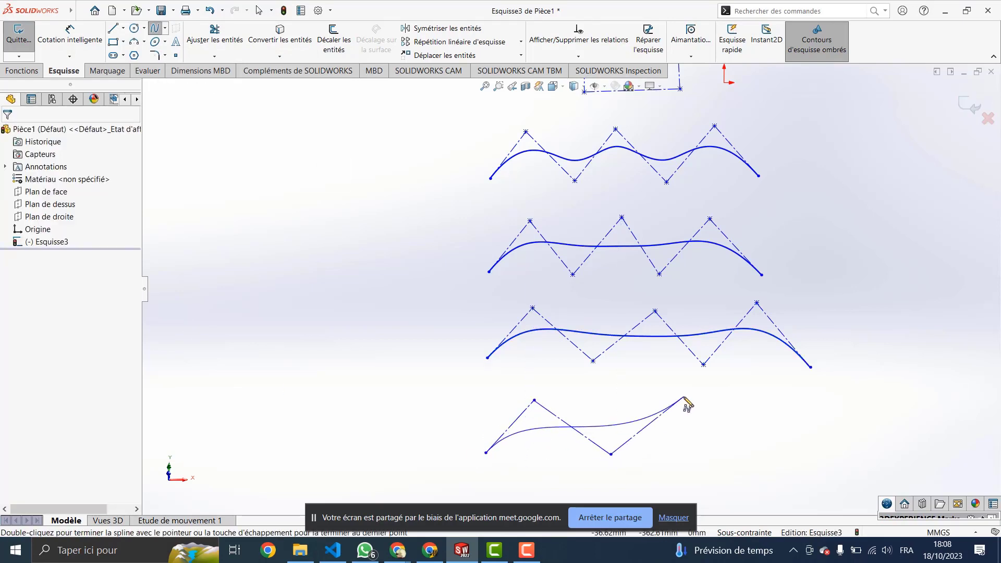
pyautogui.click(687, 396)
pyautogui.click(738, 462)
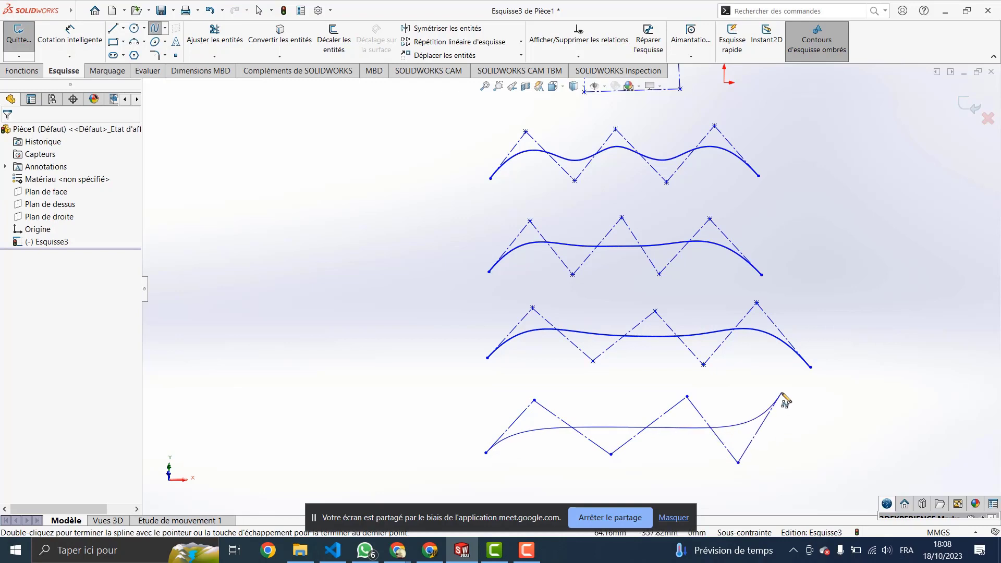
pyautogui.click(781, 392)
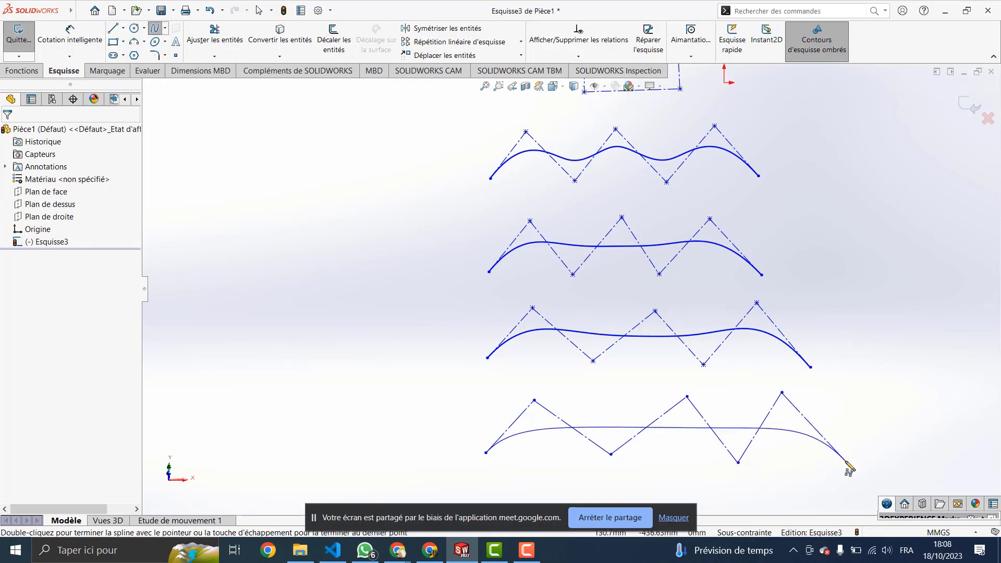
pyautogui.doubleClick(845, 461)
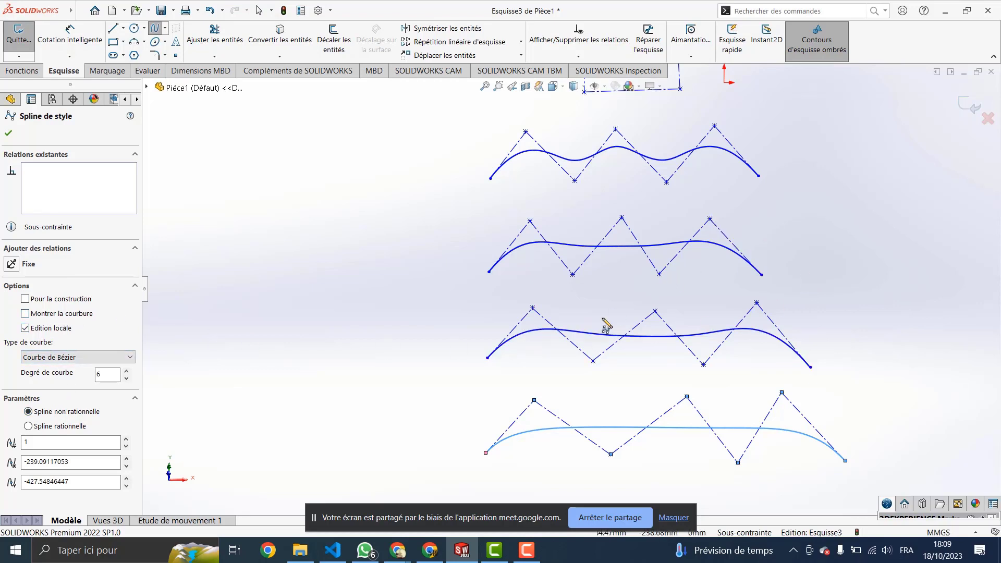
pyautogui.scroll(1, 624, 183)
pyautogui.scroll(-1, 624, 182)
# Step: Toggle 'Pour la construction' on and off, then show the Bézier spline's curvature comb at scale 39
pyautogui.scroll(4, 627, 189)
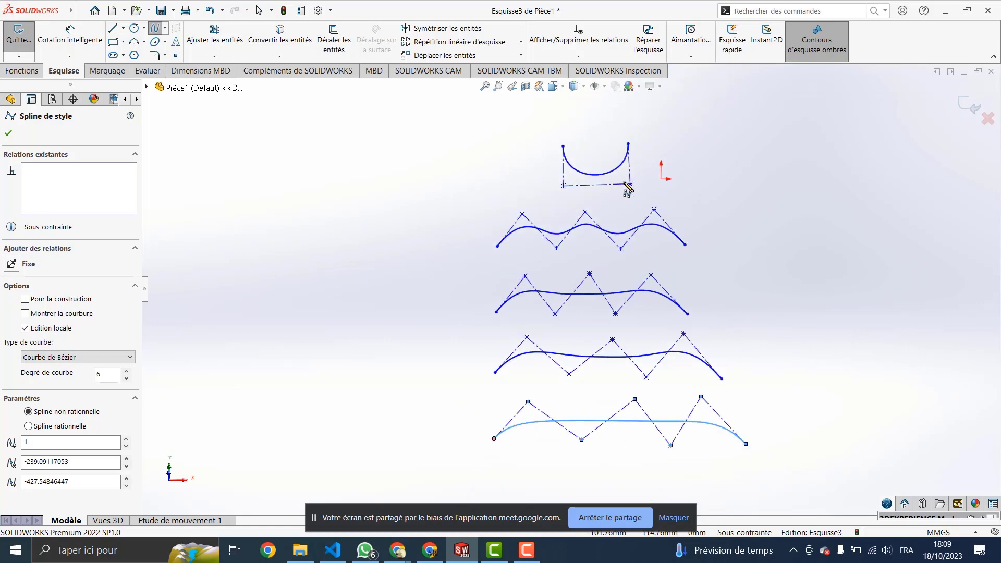
pyautogui.scroll(-2, 602, 254)
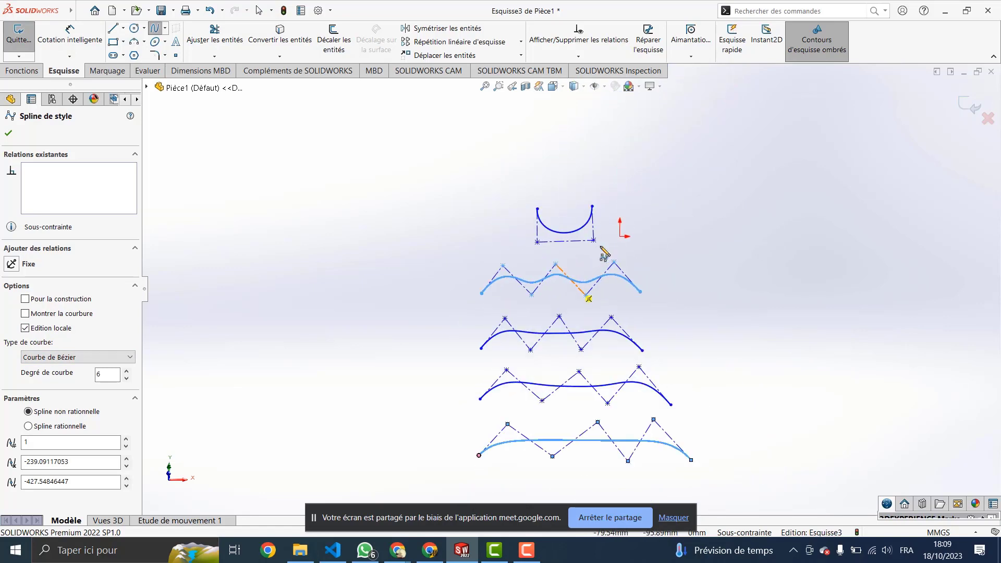
pyautogui.scroll(3, 572, 458)
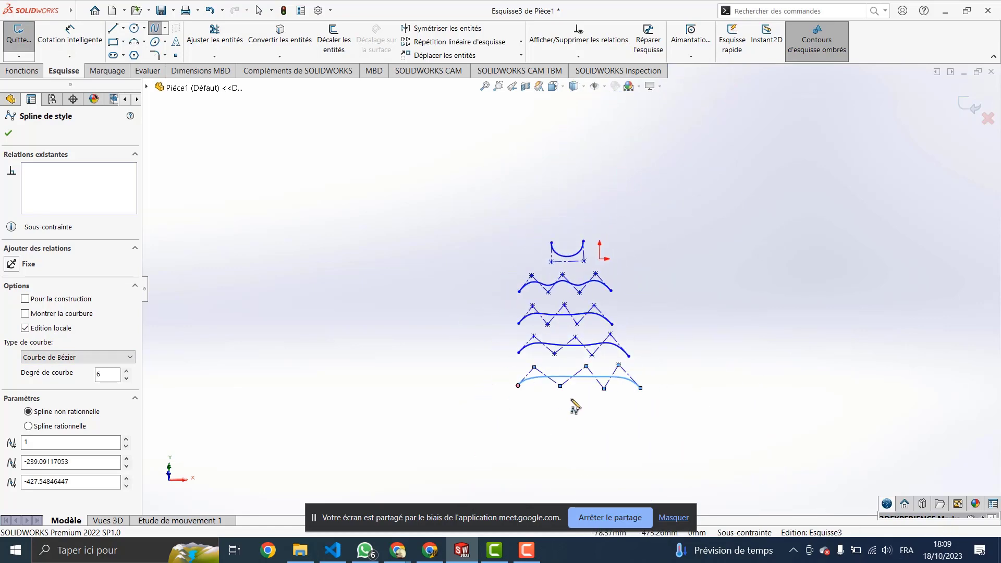
pyautogui.scroll(-4, 574, 405)
pyautogui.scroll(-2, 565, 344)
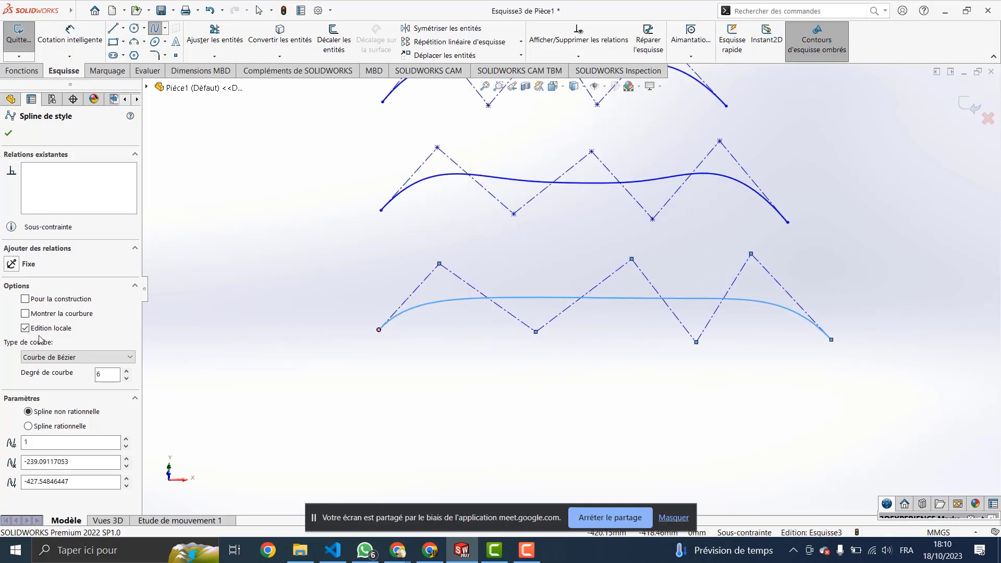
pyautogui.click(25, 300)
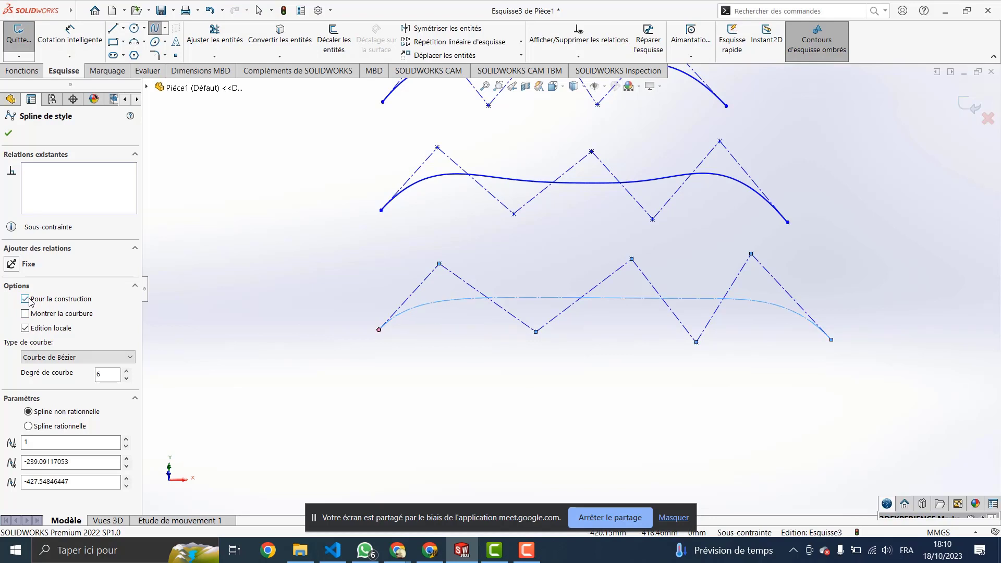
pyautogui.click(25, 299)
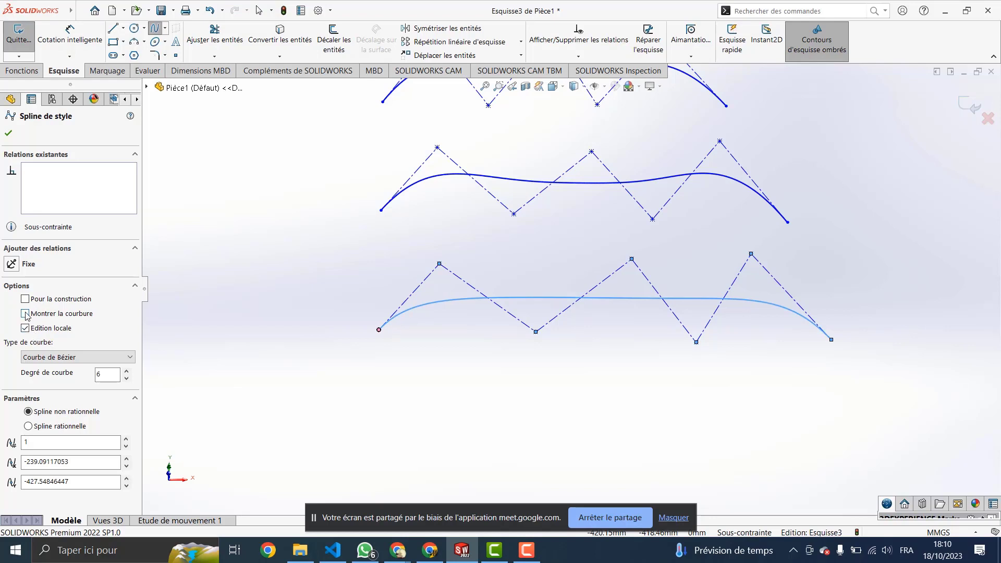
pyautogui.click(25, 314)
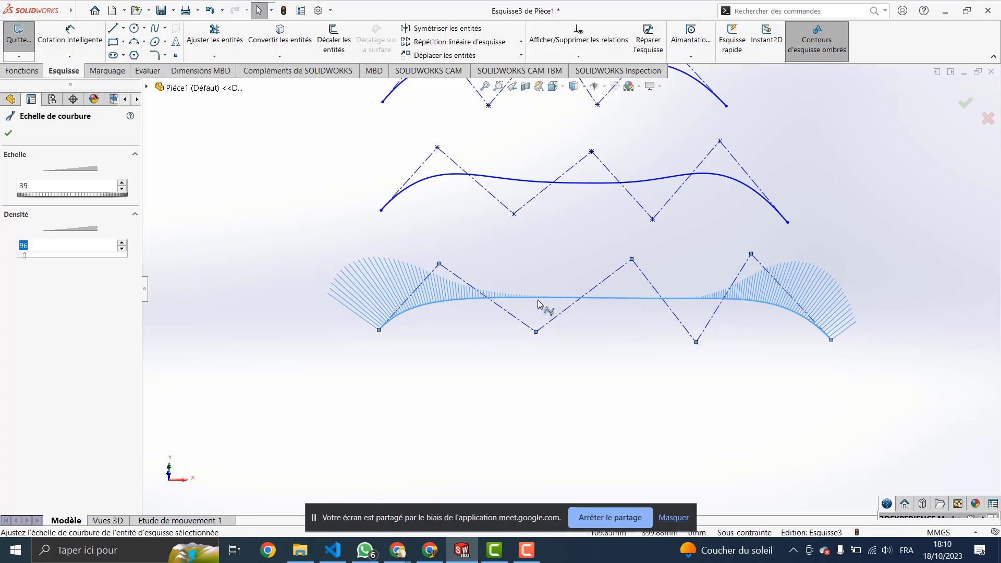
pyautogui.scroll(-2, 546, 209)
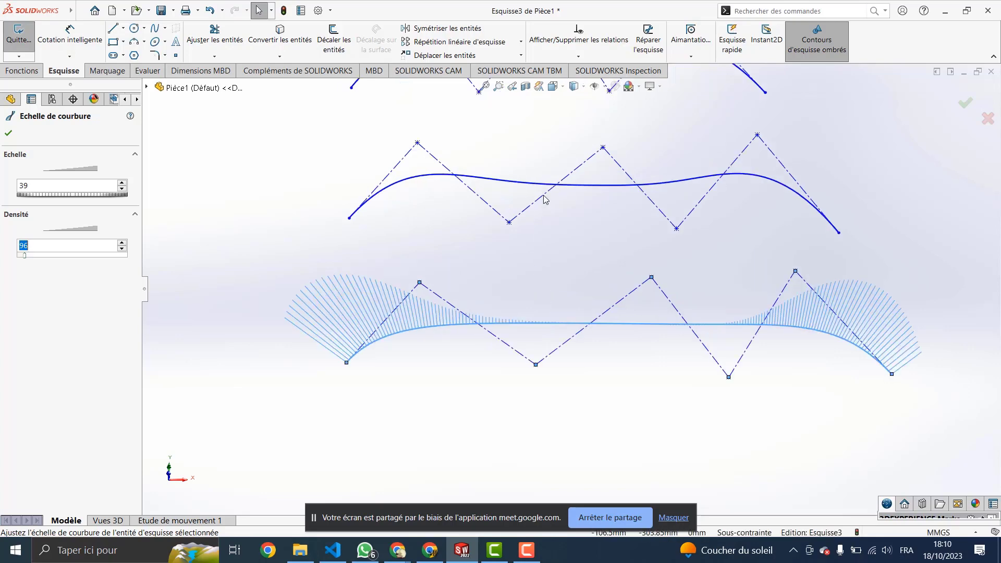
pyautogui.scroll(5, 546, 200)
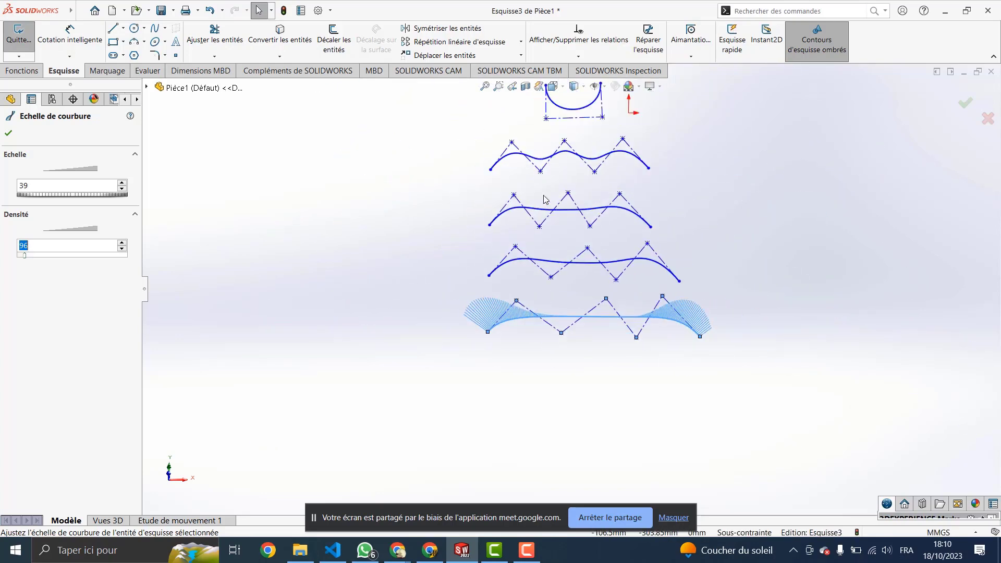
# Step: Draw a four-point S-shaped spline to the left of the stacked splines
pyautogui.click(155, 29)
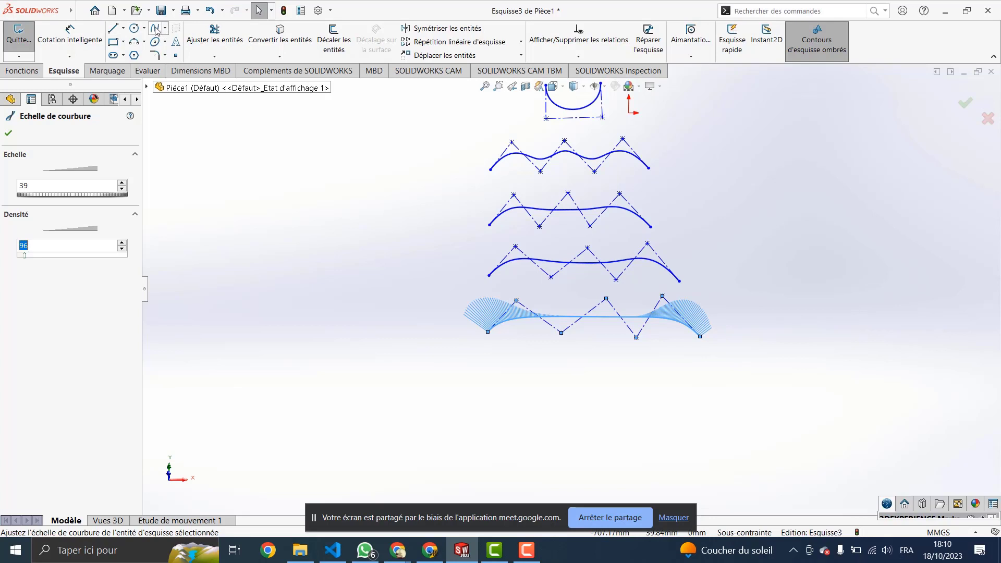
pyautogui.click(226, 275)
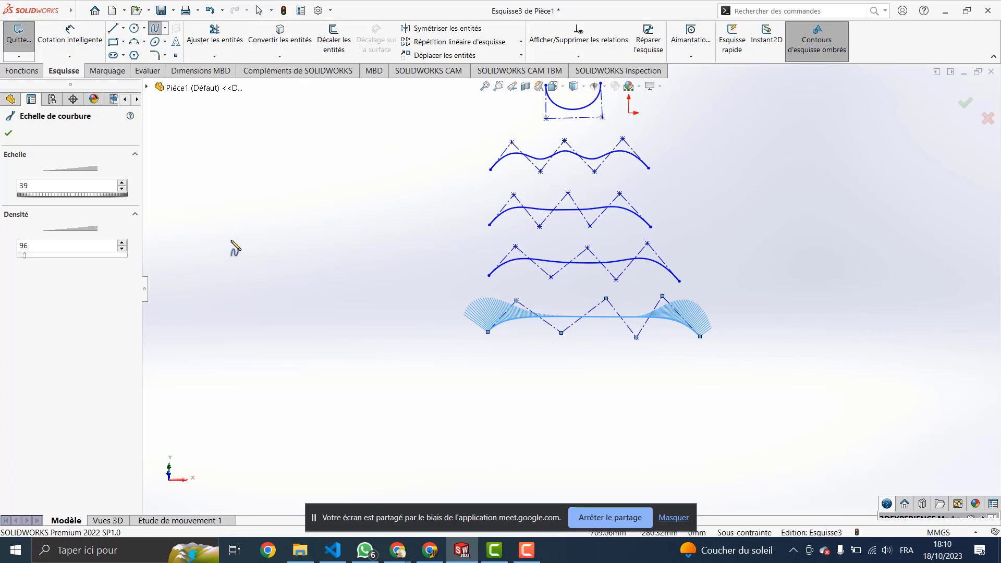
pyautogui.click(271, 219)
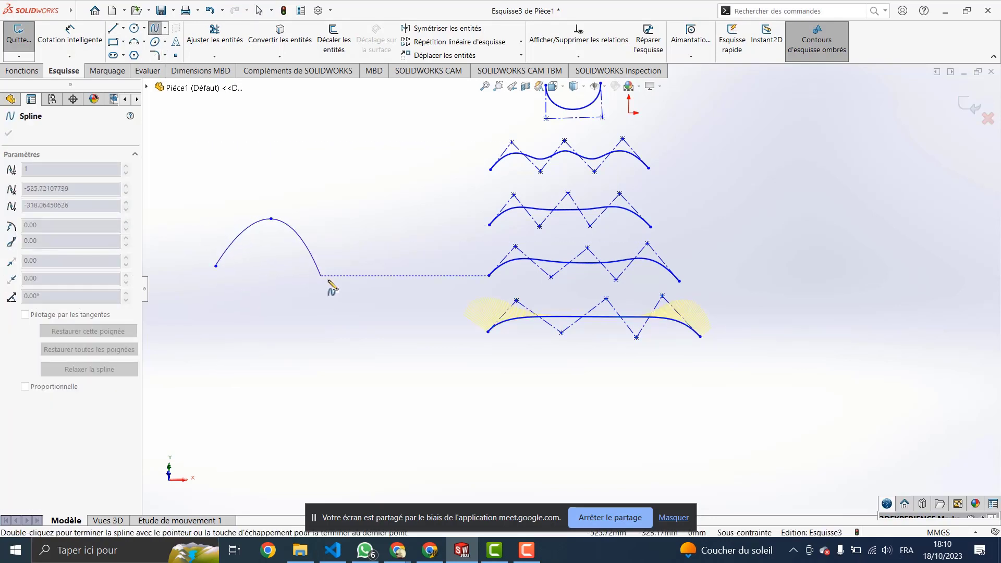
pyautogui.click(334, 288)
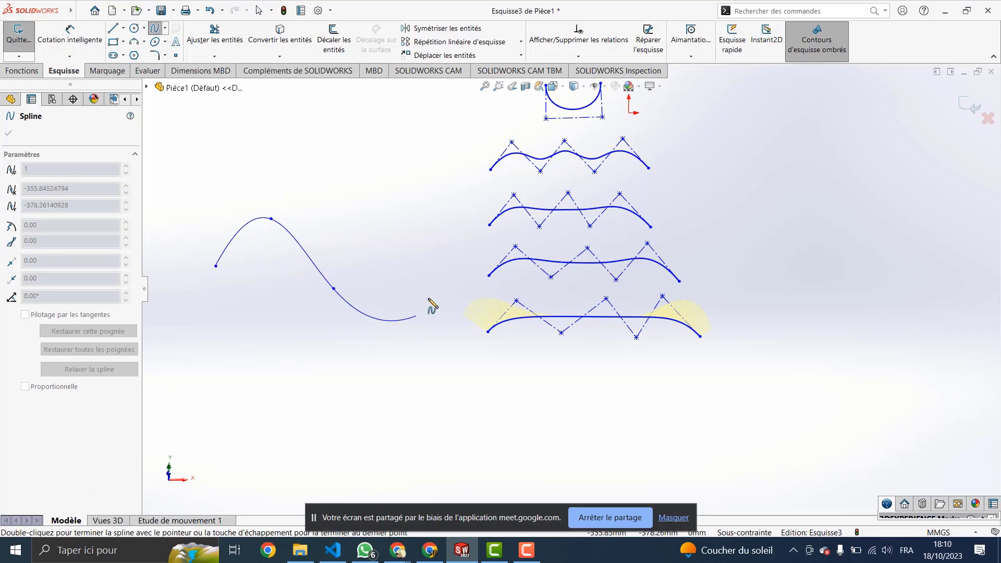
pyautogui.doubleClick(460, 243)
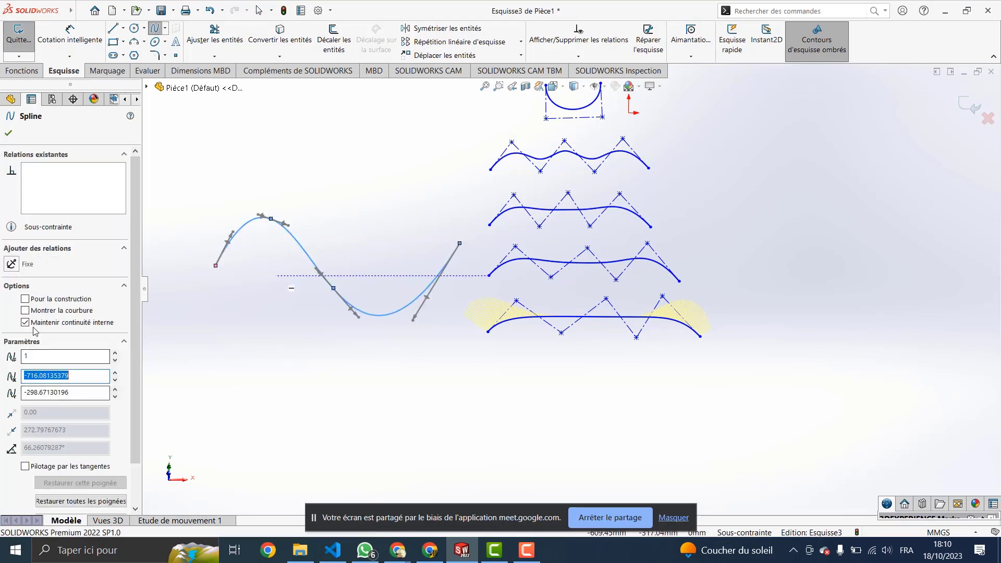
# Step: Show the S-shaped spline's curvature comb with 'Montrer la courbure'
pyautogui.click(25, 310)
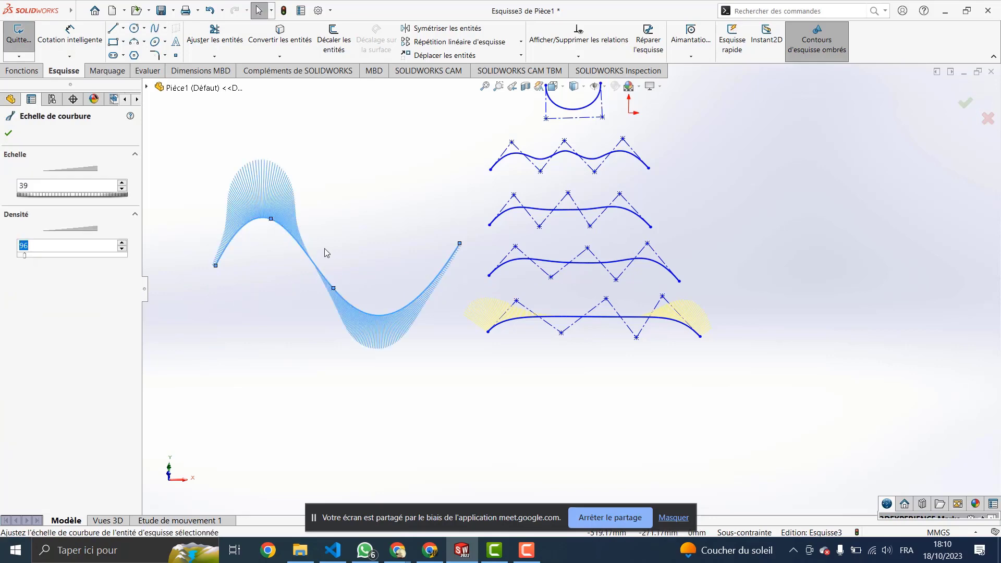
pyautogui.scroll(-5, 265, 192)
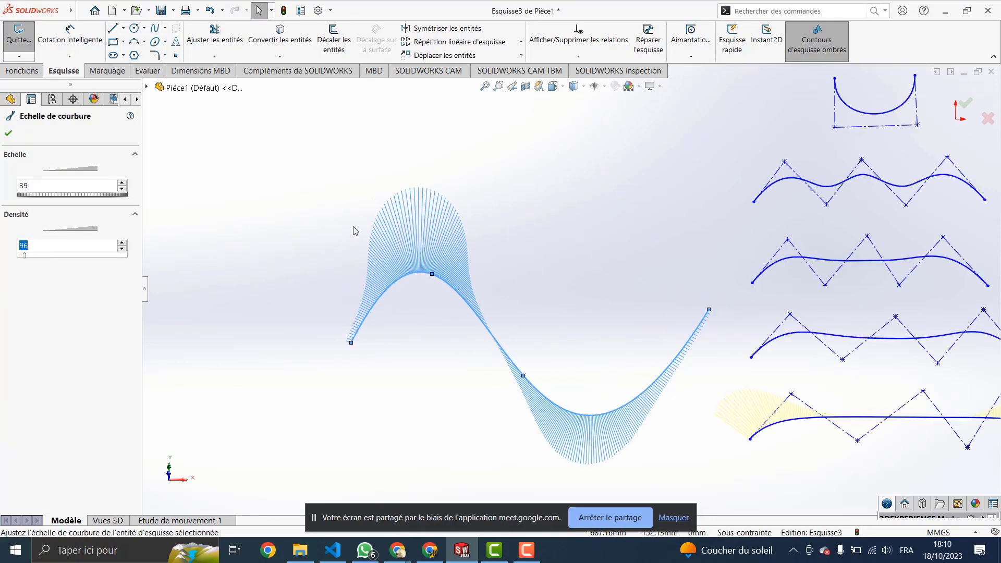
pyautogui.scroll(-2, 549, 341)
pyautogui.scroll(-2, 495, 292)
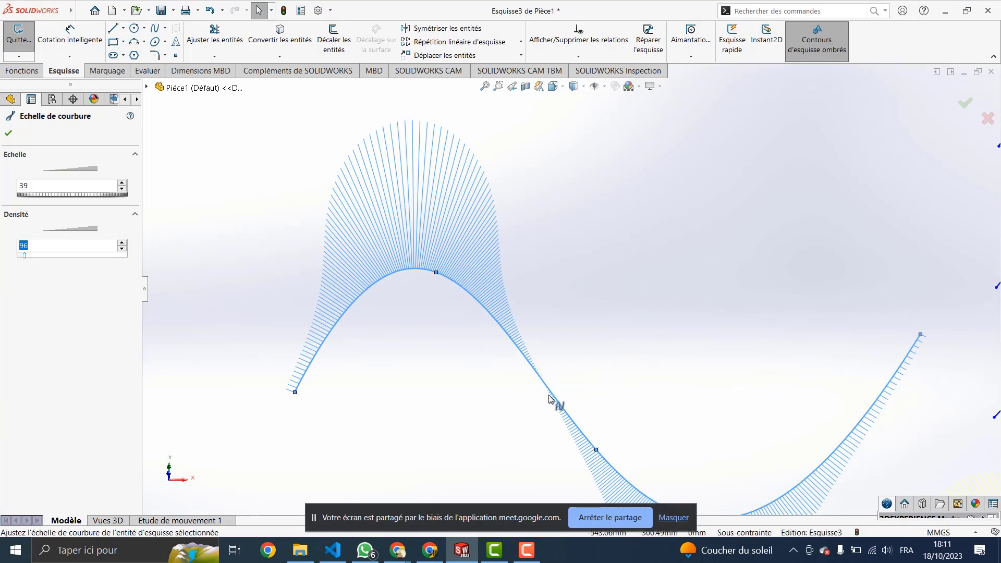
pyautogui.scroll(-1, 540, 372)
pyautogui.scroll(5, 540, 372)
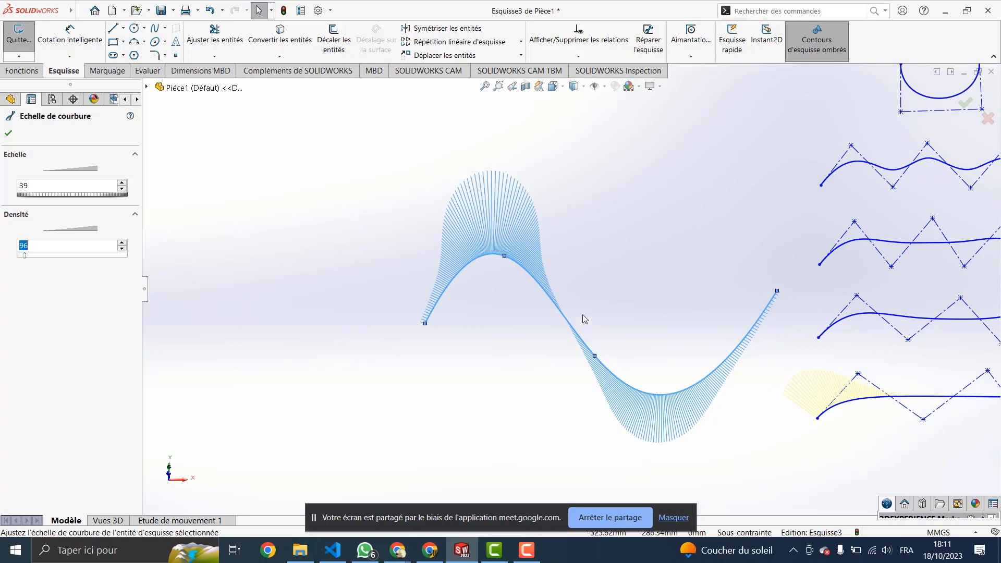
pyautogui.scroll(-2, 642, 253)
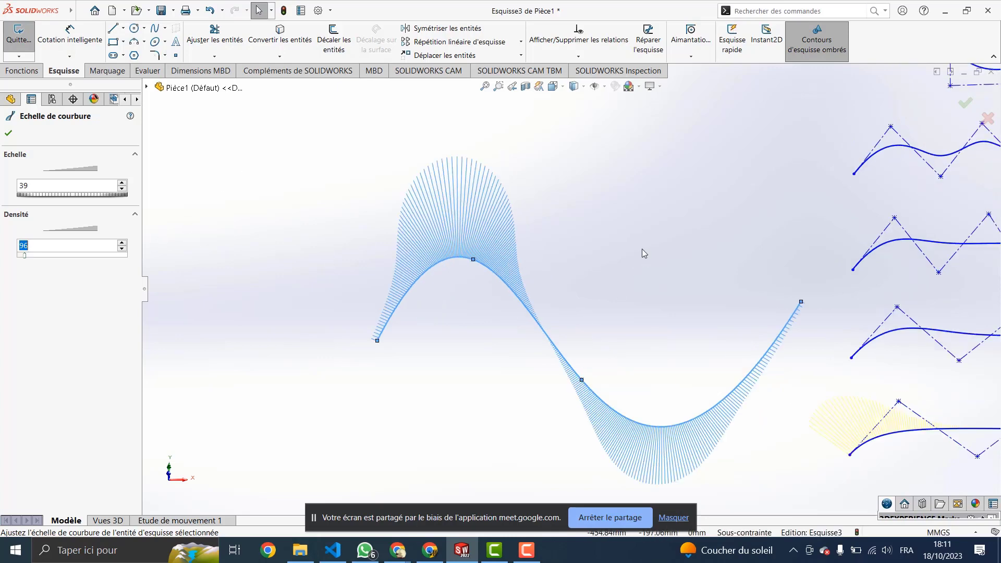
pyautogui.scroll(3, 643, 251)
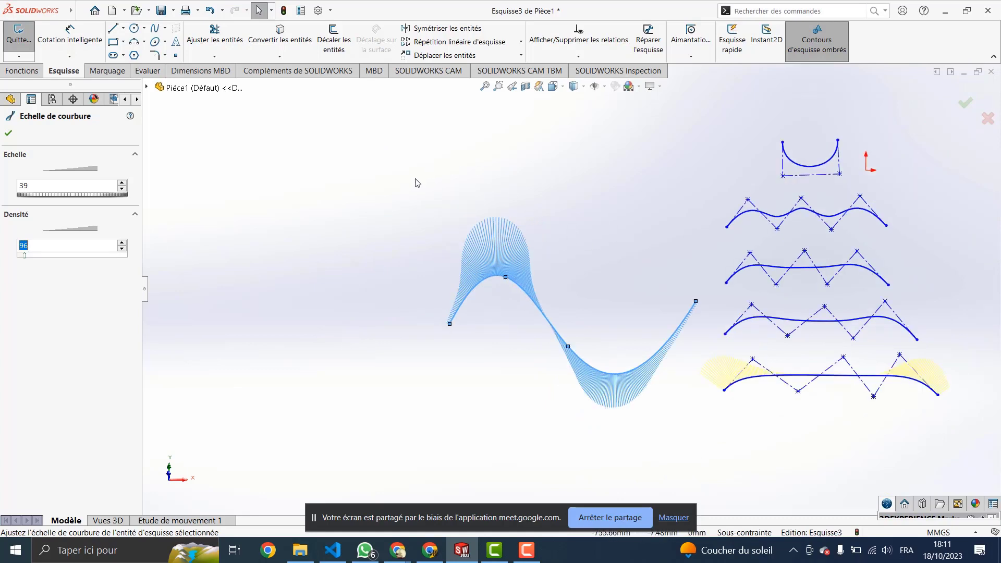
# Step: Draw a six-point, two-hump wave spline above the S-curve and select it
pyautogui.click(154, 29)
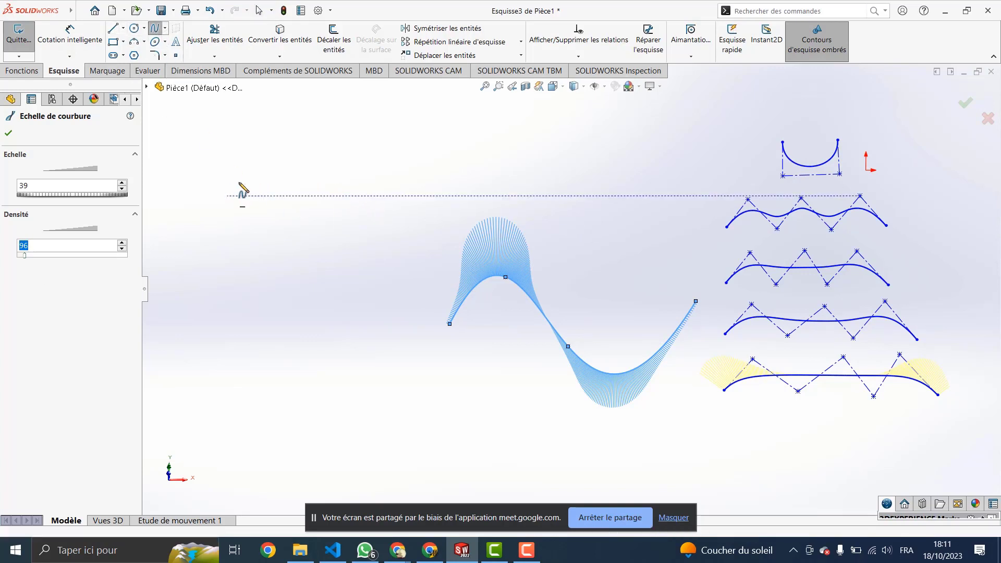
pyautogui.click(227, 195)
pyautogui.click(301, 146)
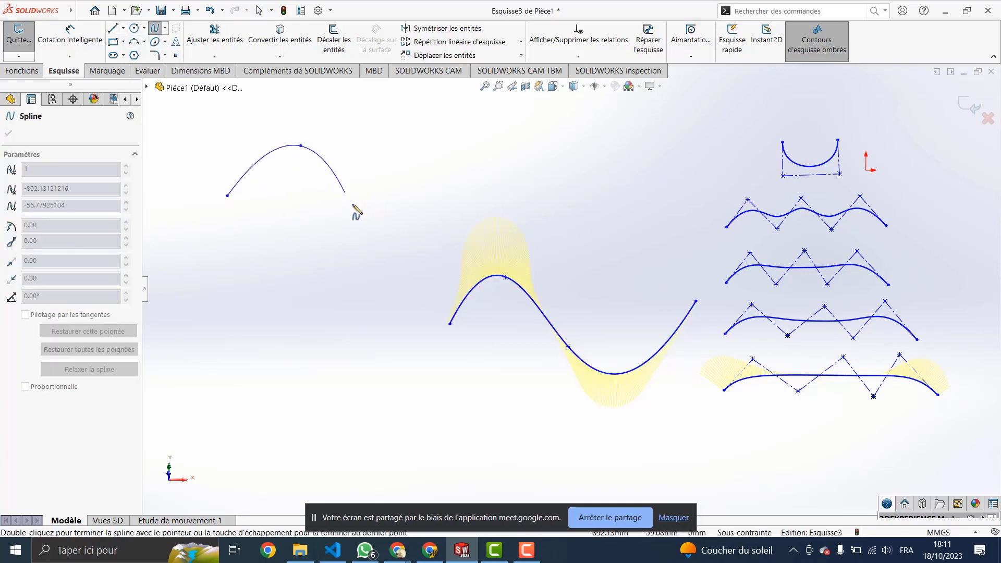
pyautogui.click(373, 226)
pyautogui.click(488, 205)
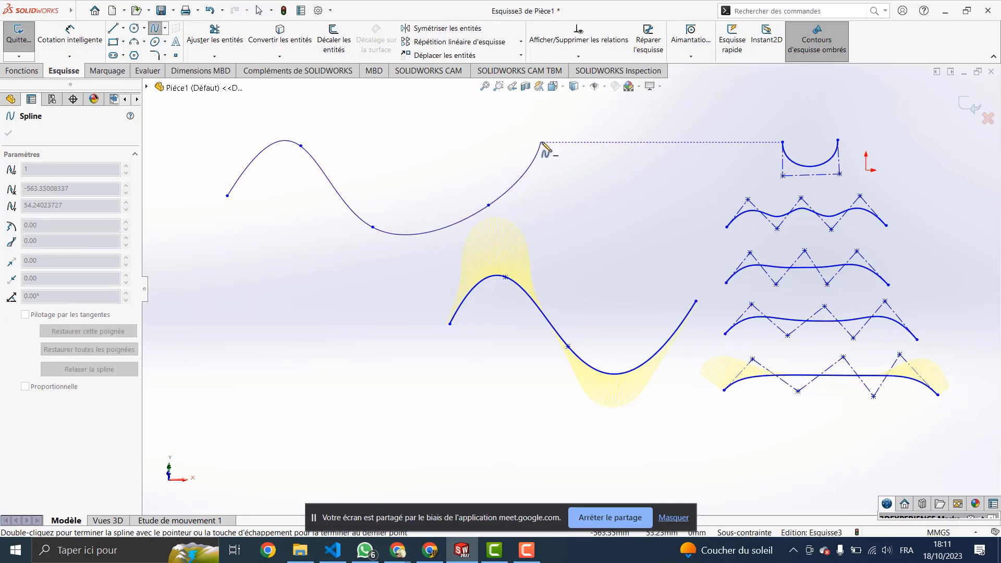
pyautogui.click(542, 142)
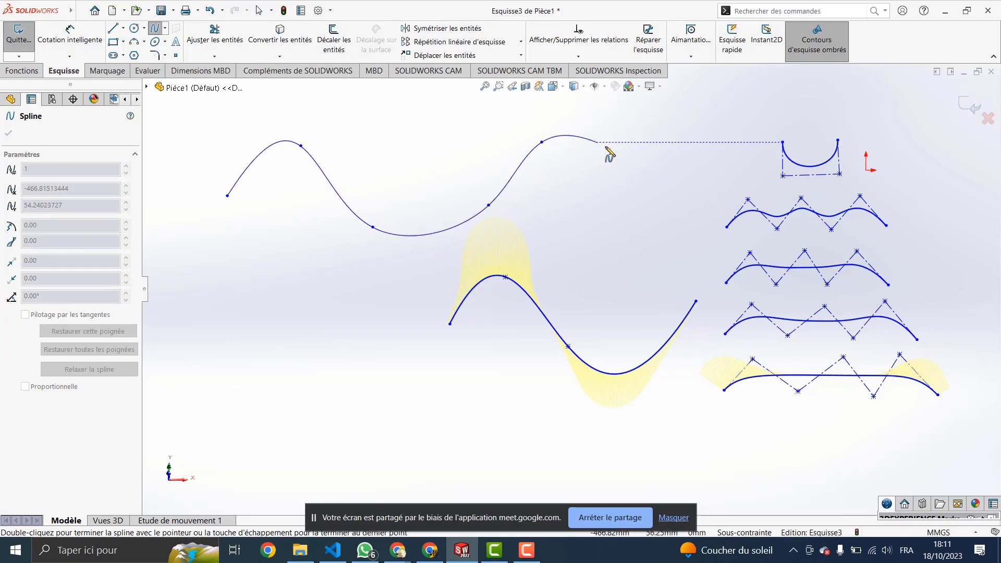
pyautogui.click(661, 208)
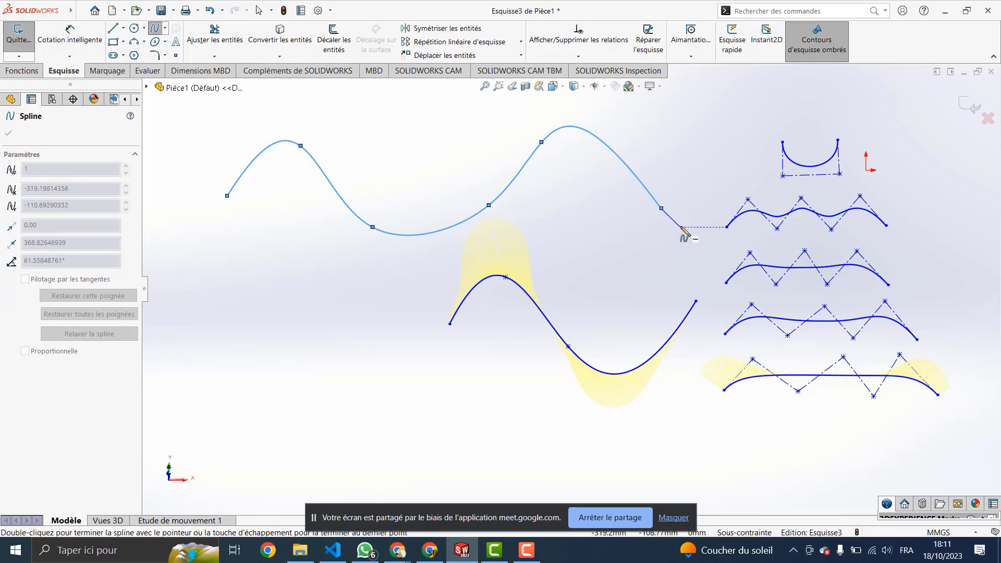
pyautogui.press('Escape')
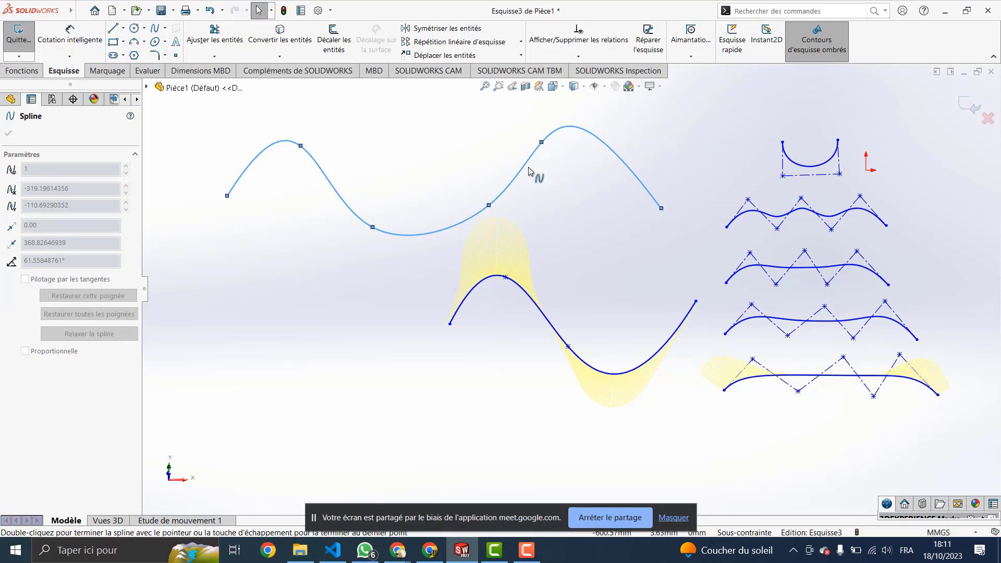
pyautogui.press('Escape')
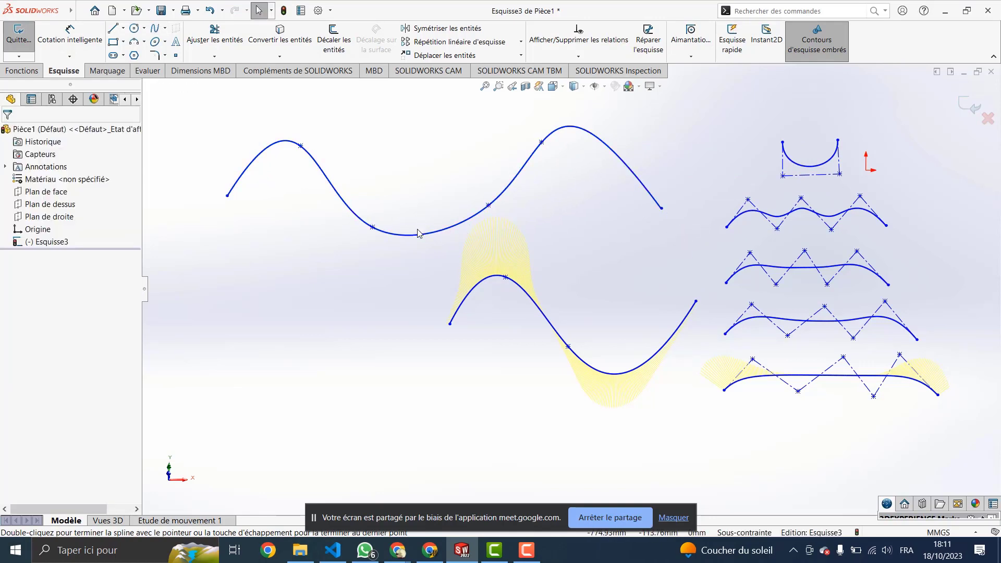
pyautogui.click(418, 235)
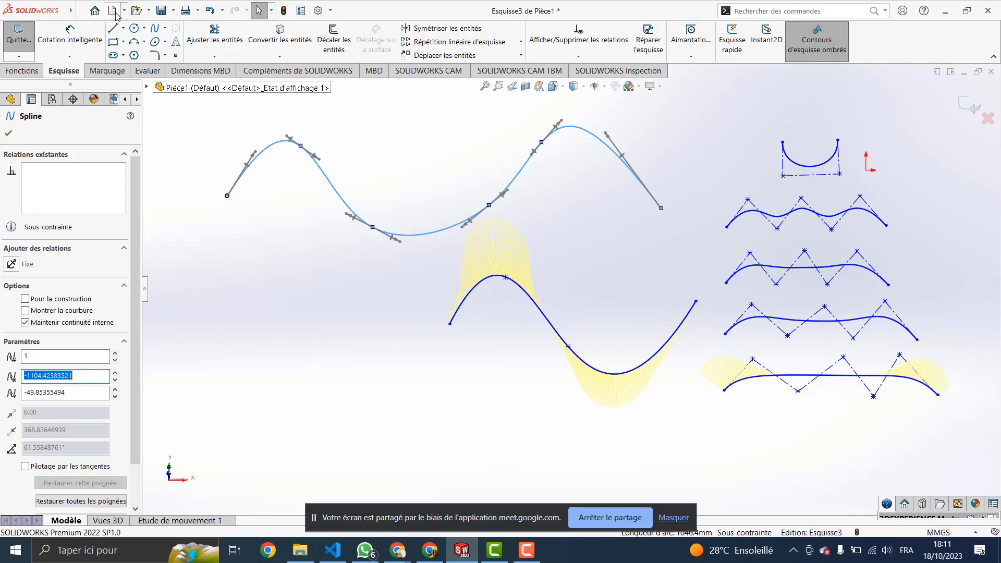
# Step: Reveal the main menu bar and browse the File menu and settings list
pyautogui.click(77, 12)
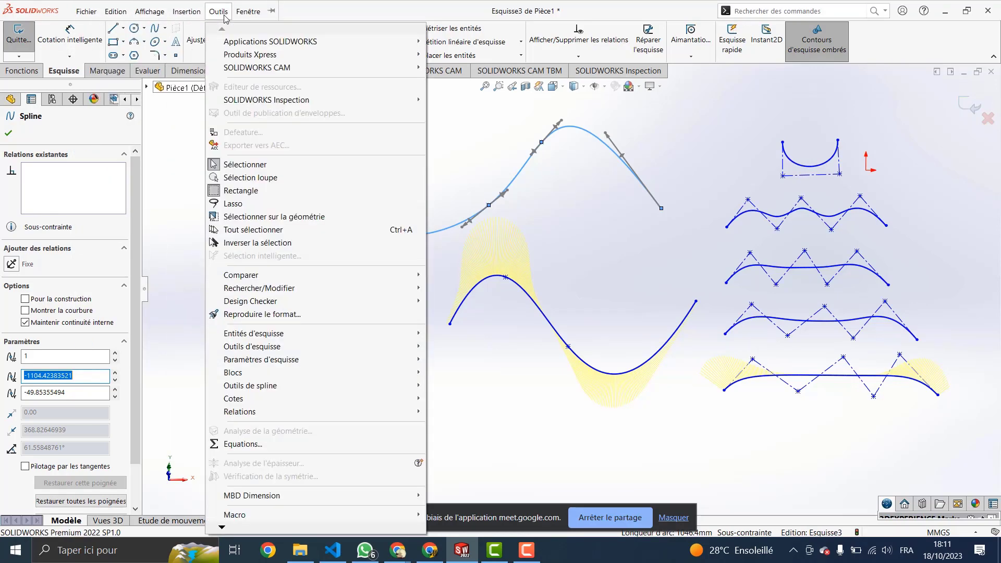
pyautogui.click(225, 18)
pyautogui.click(225, 18)
pyautogui.click(225, 14)
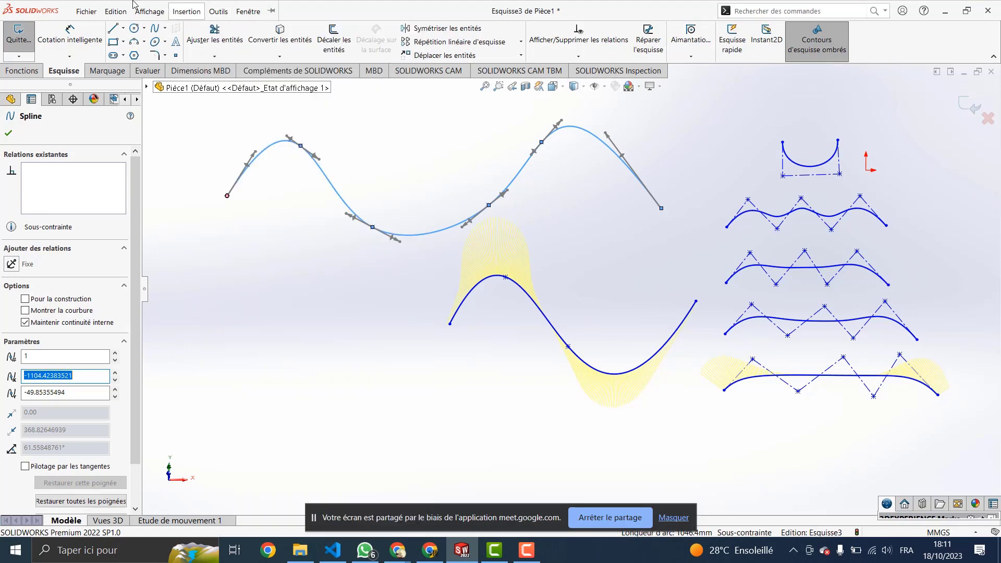
pyautogui.click(85, 12)
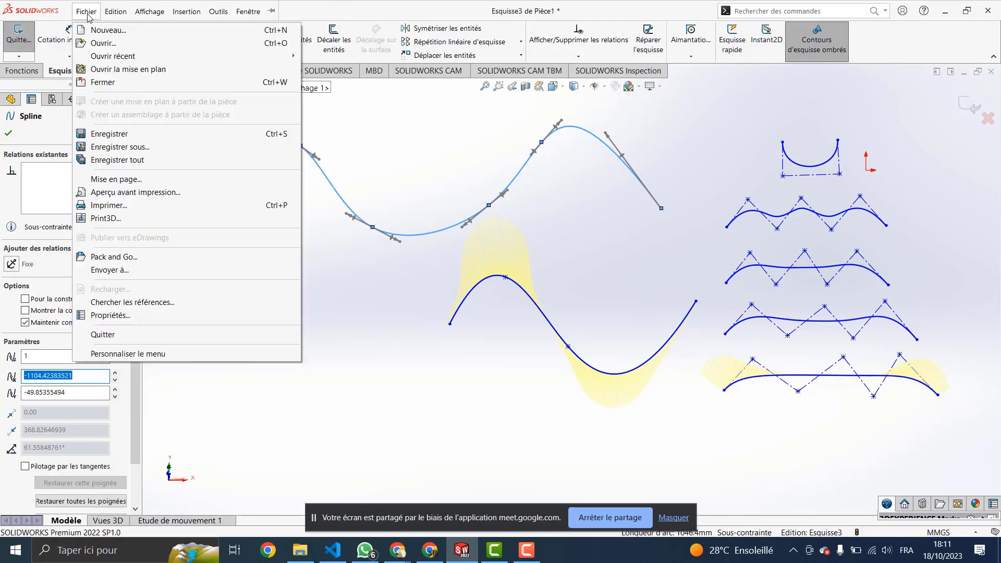
pyautogui.moveTo(250, 11)
pyautogui.click(332, 6)
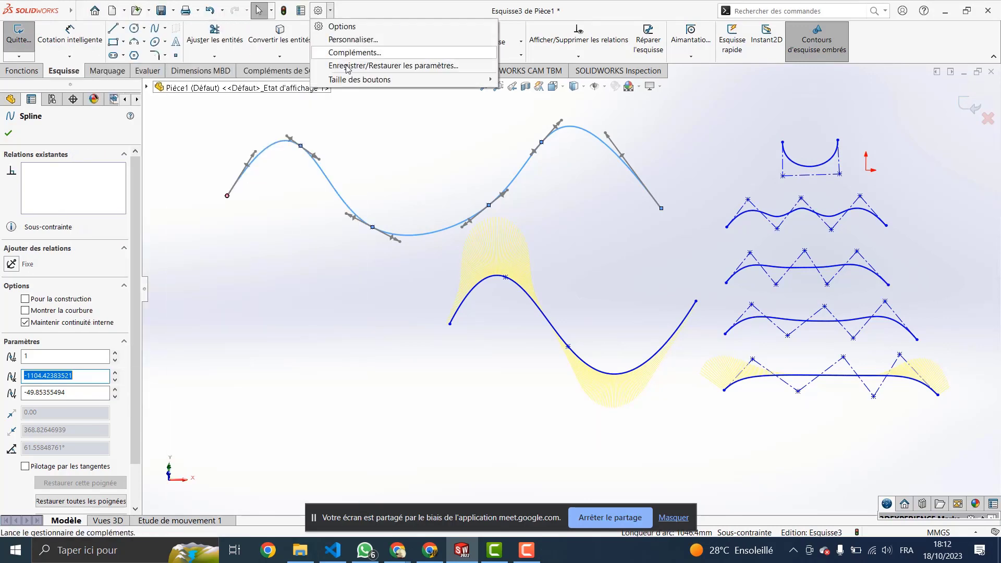
pyautogui.click(421, 10)
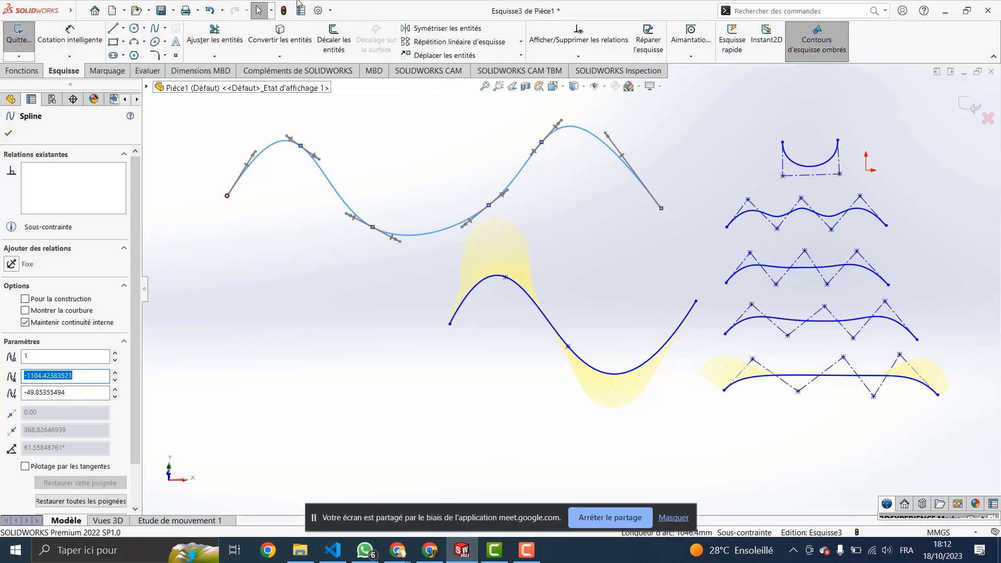
pyautogui.moveTo(58, 12)
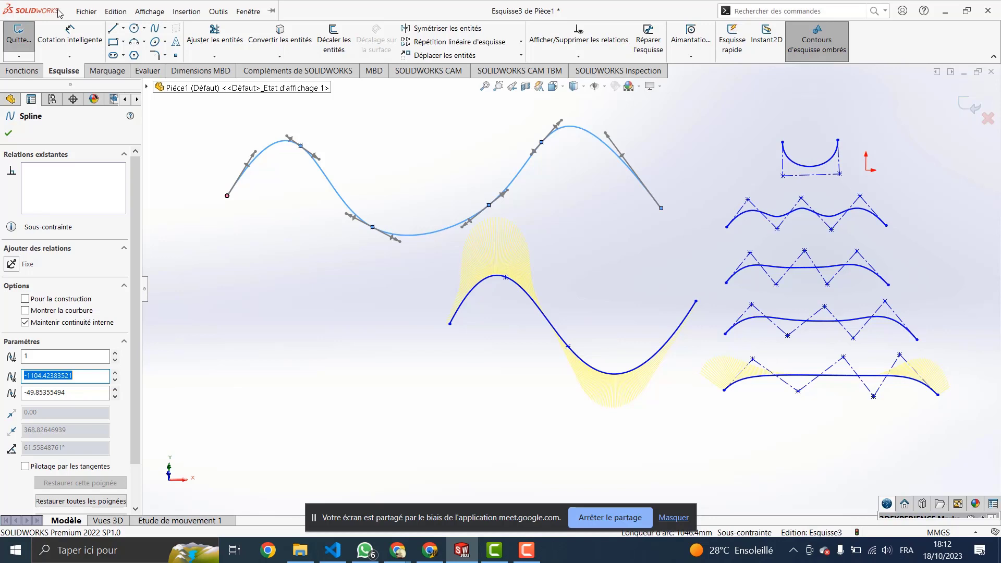
pyautogui.click(84, 11)
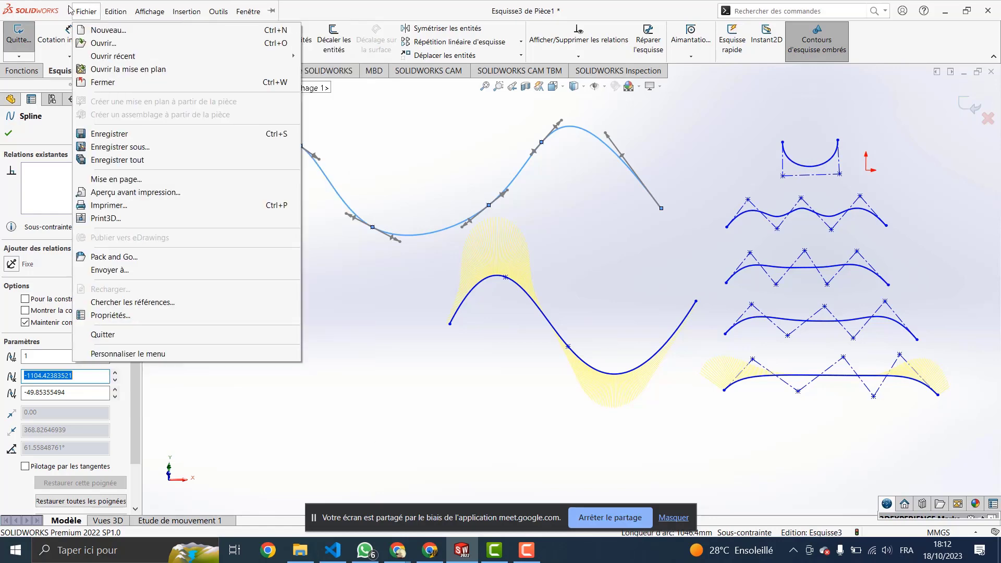
pyautogui.moveTo(115, 11)
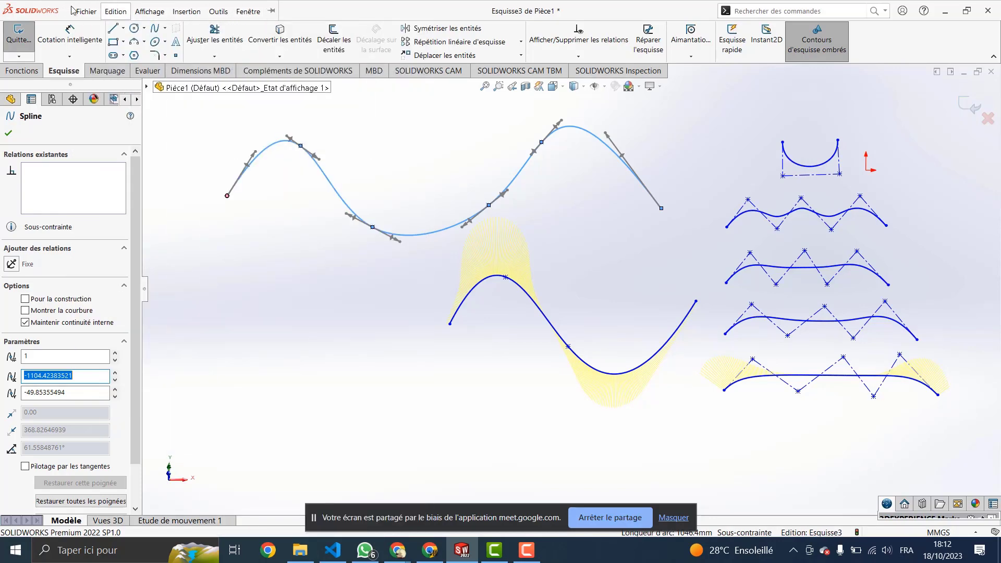
pyautogui.moveTo(83, 12)
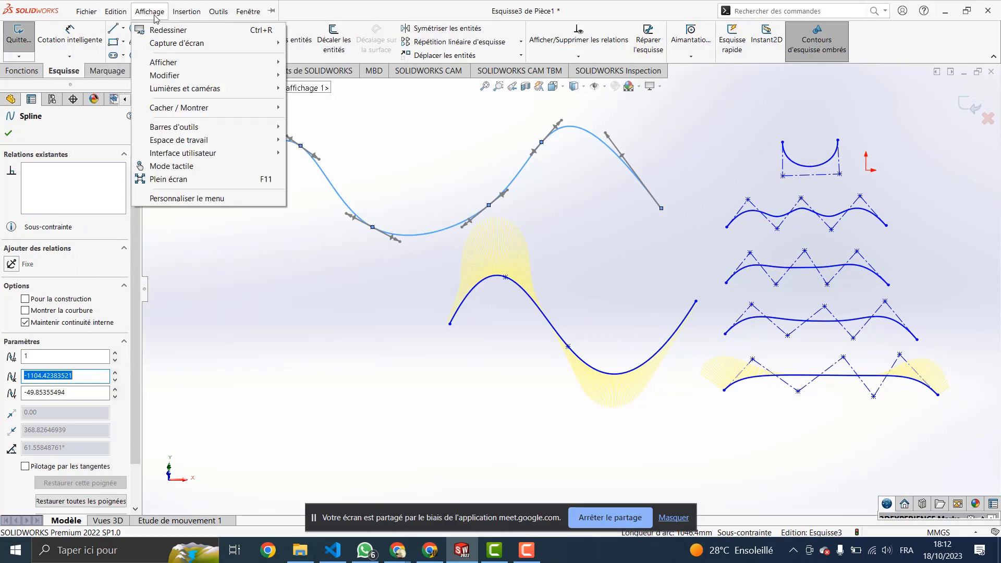
pyautogui.click(82, 8)
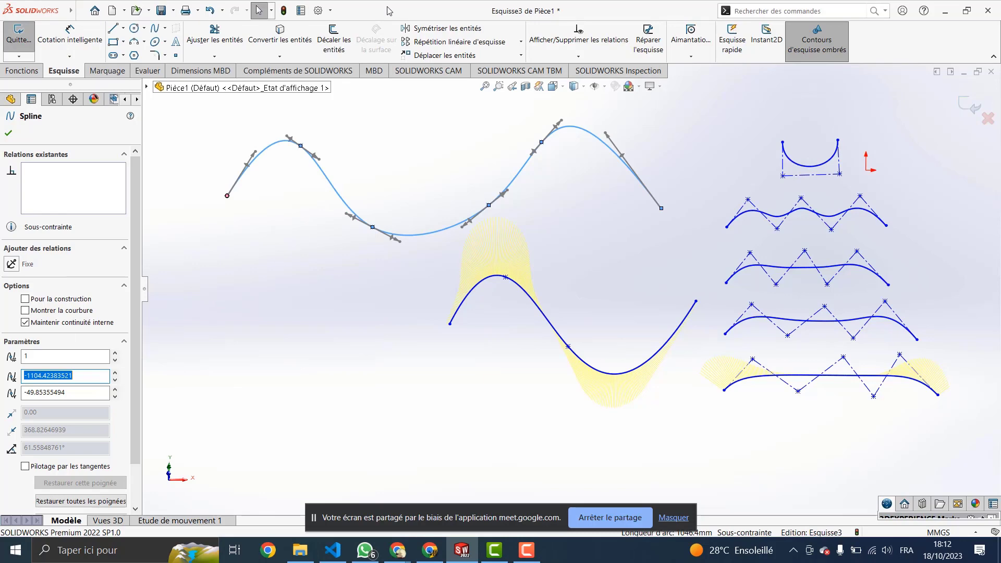
# Step: Pin the menu bar open and show Outils > Outils de spline
pyautogui.moveTo(35, 14)
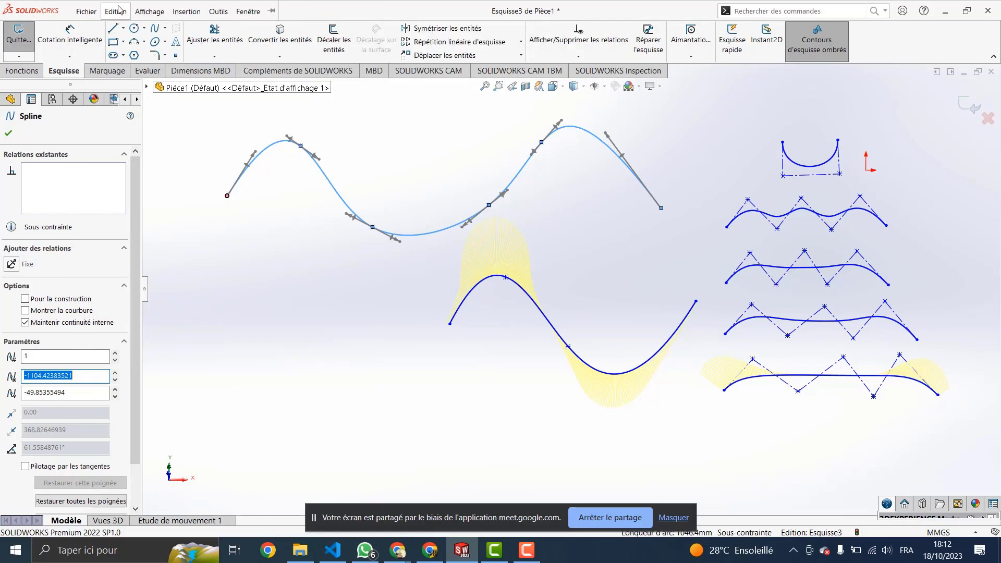
pyautogui.click(219, 11)
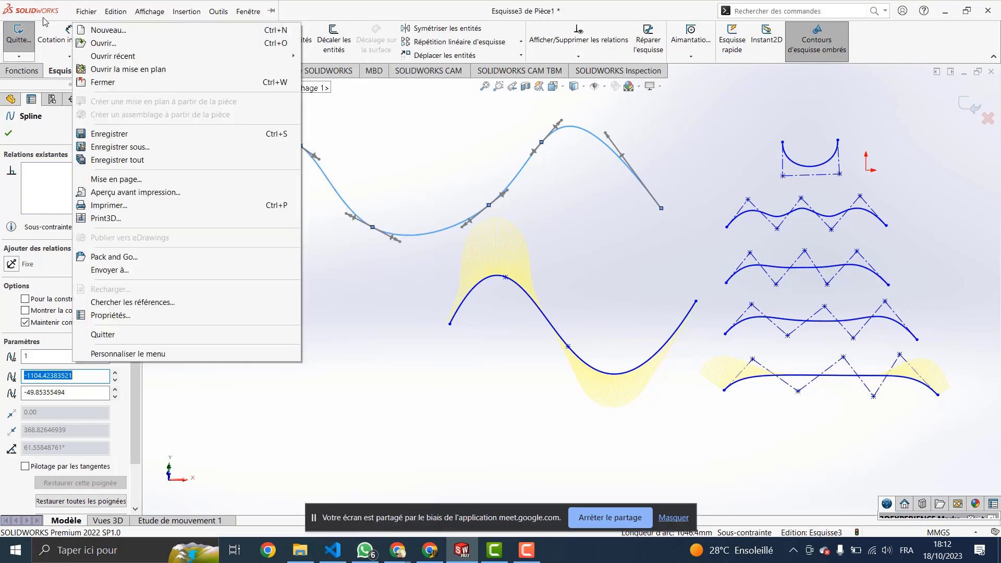
pyautogui.click(272, 13)
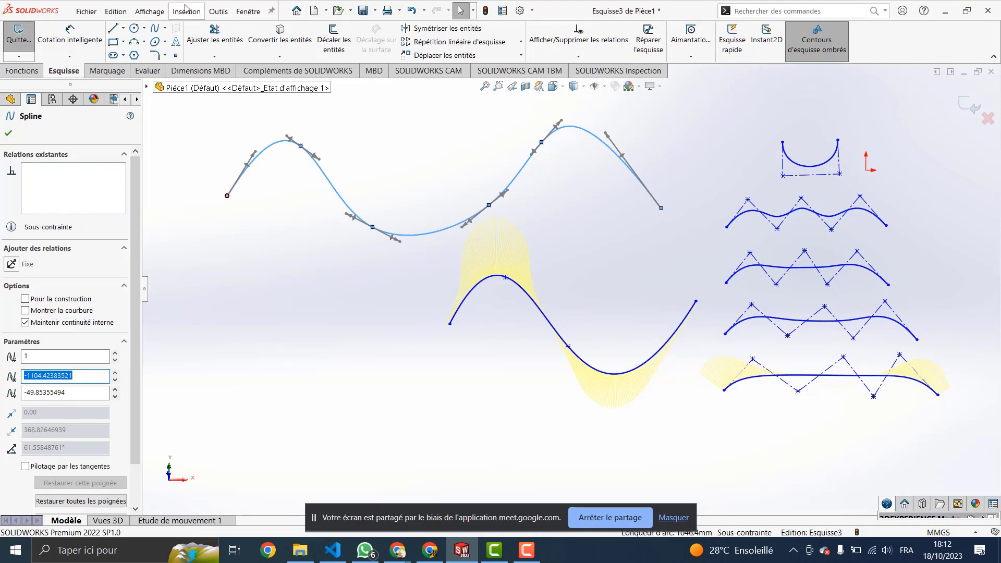
pyautogui.click(219, 12)
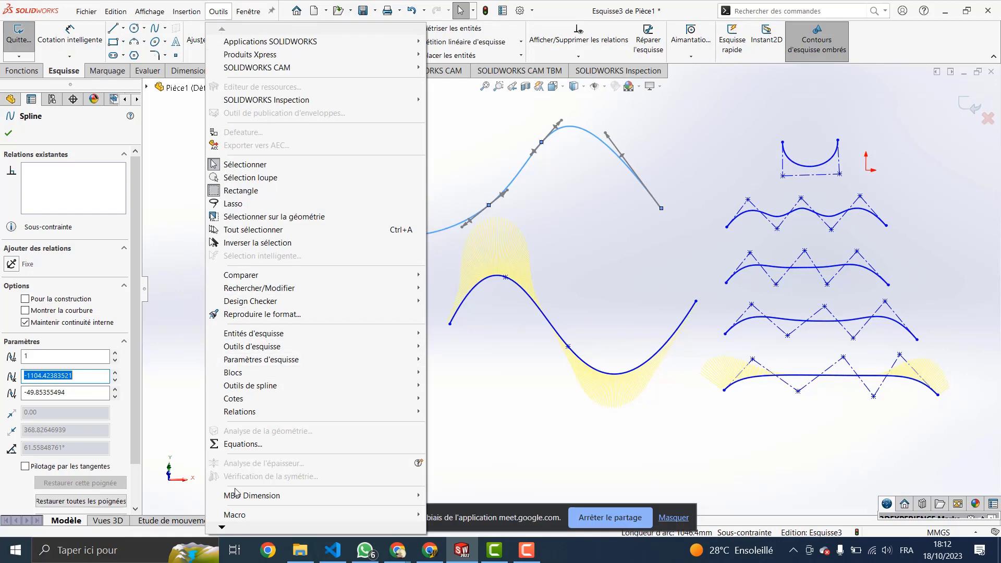
pyautogui.moveTo(246, 390)
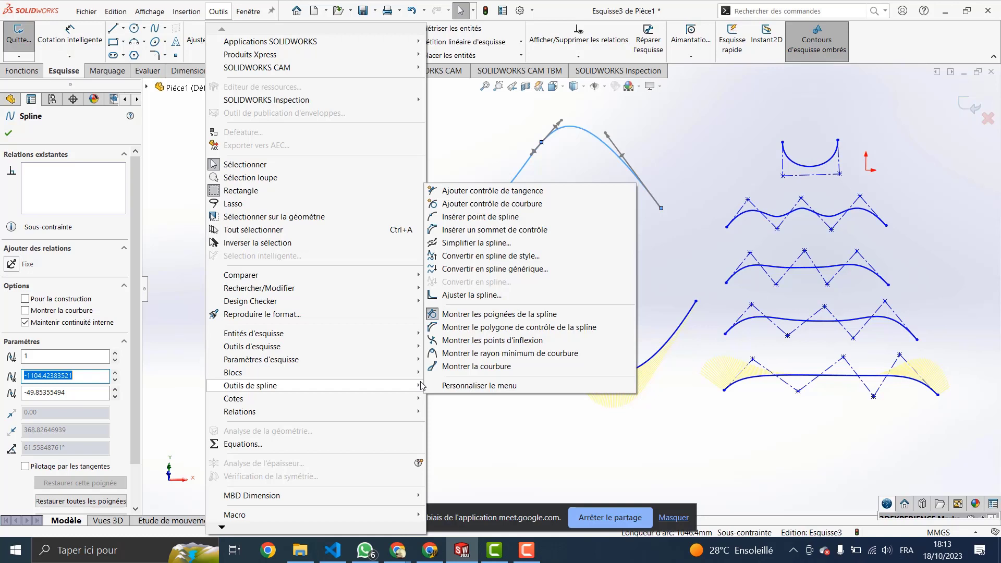
# Step: Open Simplifier la spline for the upper spline and move the dialog beside the curves
pyautogui.click(483, 243)
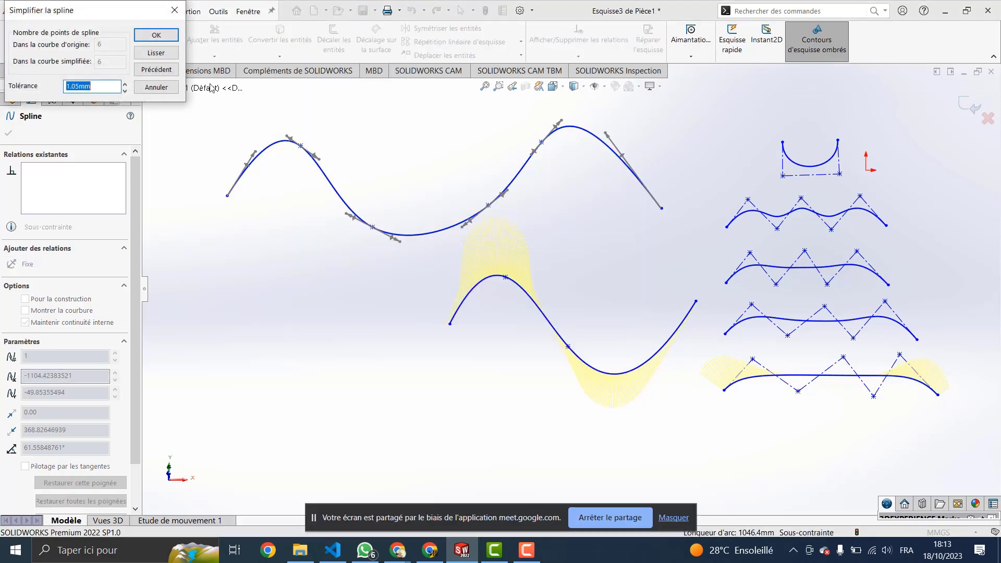
pyautogui.moveTo(88, 11); pyautogui.dragTo(240, 237)
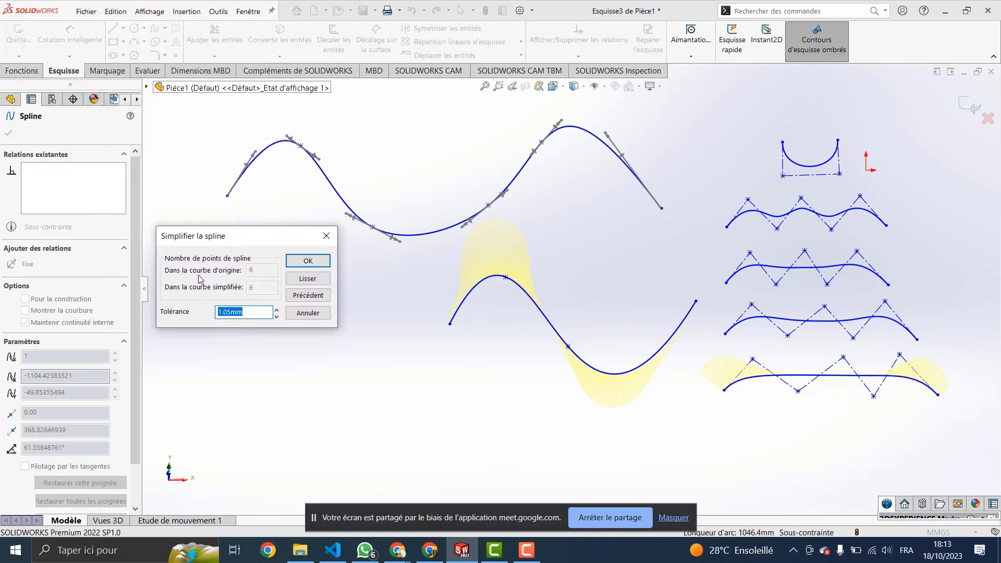
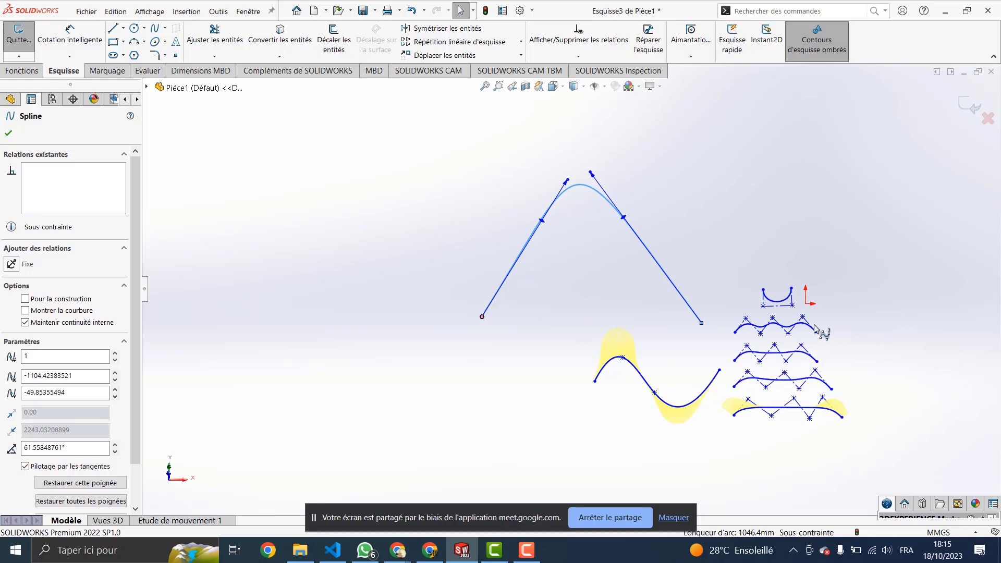
# Step: Zoom in and out to frame the new single-peak spline beside the wave curves
pyautogui.scroll(2, 812, 305)
pyautogui.scroll(-4, 790, 308)
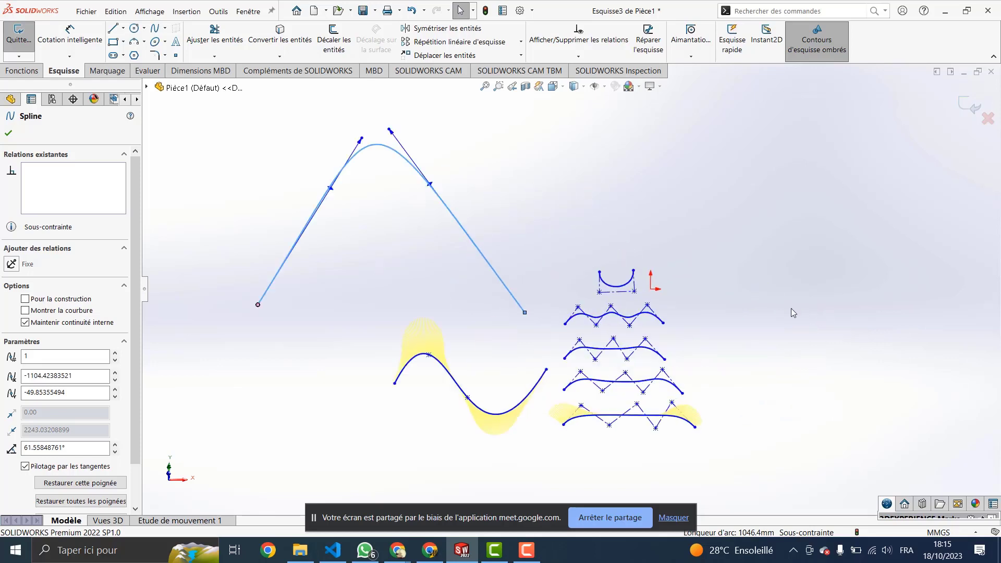
pyautogui.scroll(2, 573, 285)
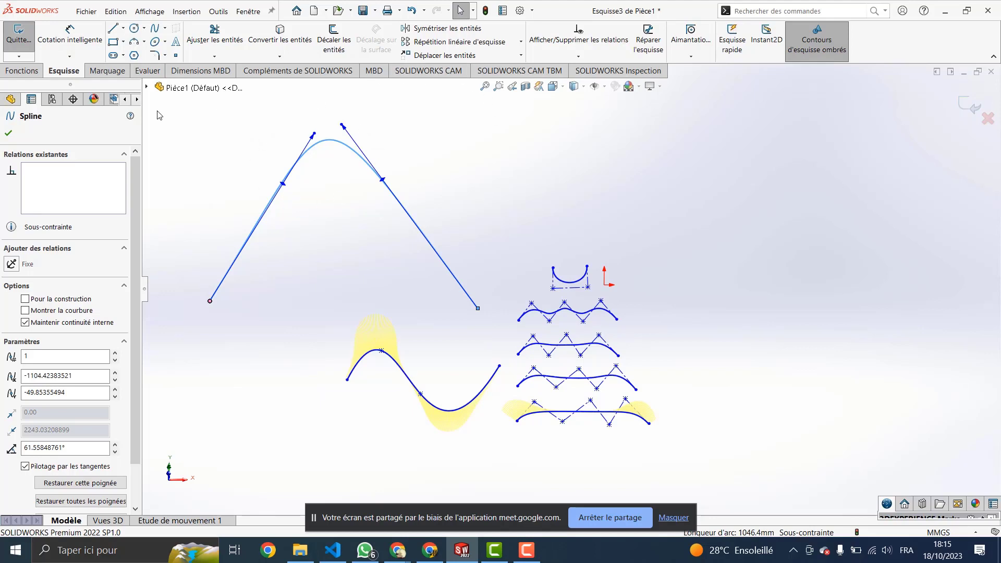
# Step: Activate Insérer un sommet de contrôle from Outils > Outils de spline
pyautogui.click(223, 18)
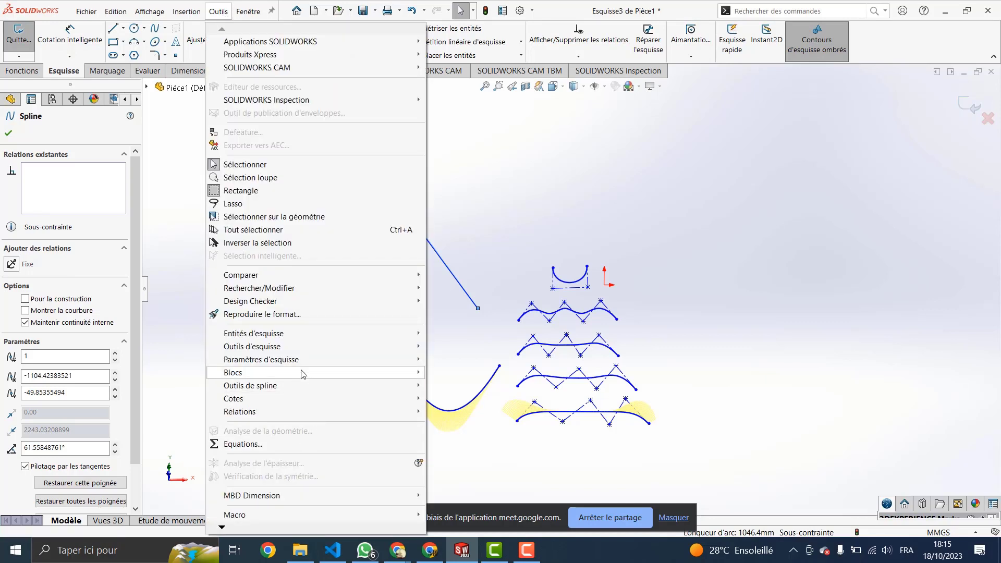
pyautogui.moveTo(291, 390)
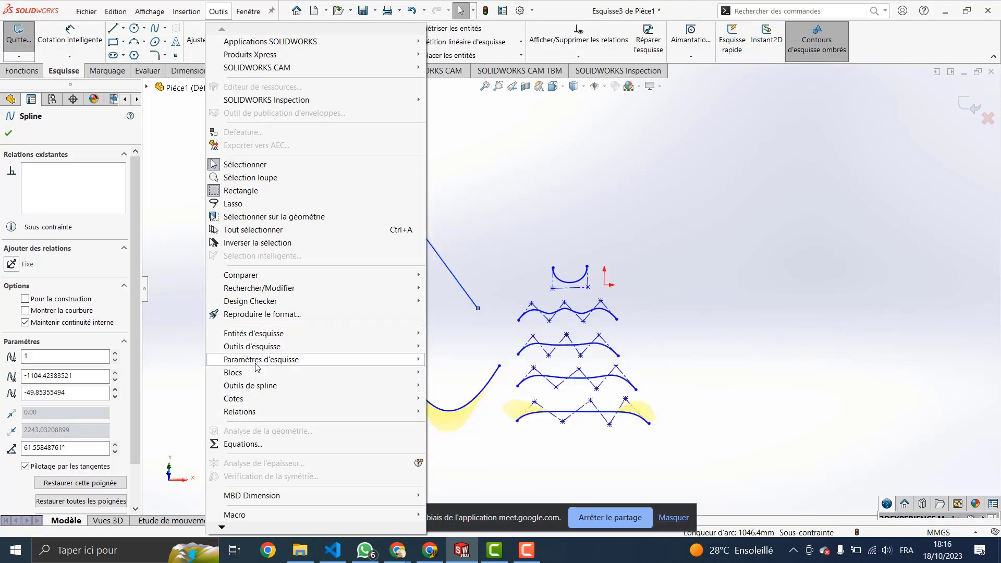
pyautogui.moveTo(261, 387)
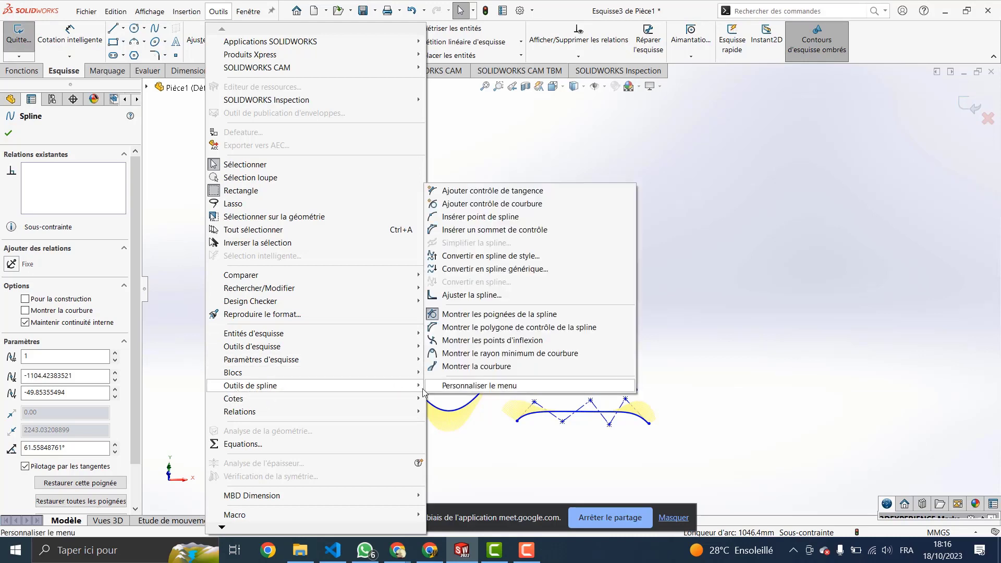
pyautogui.click(498, 230)
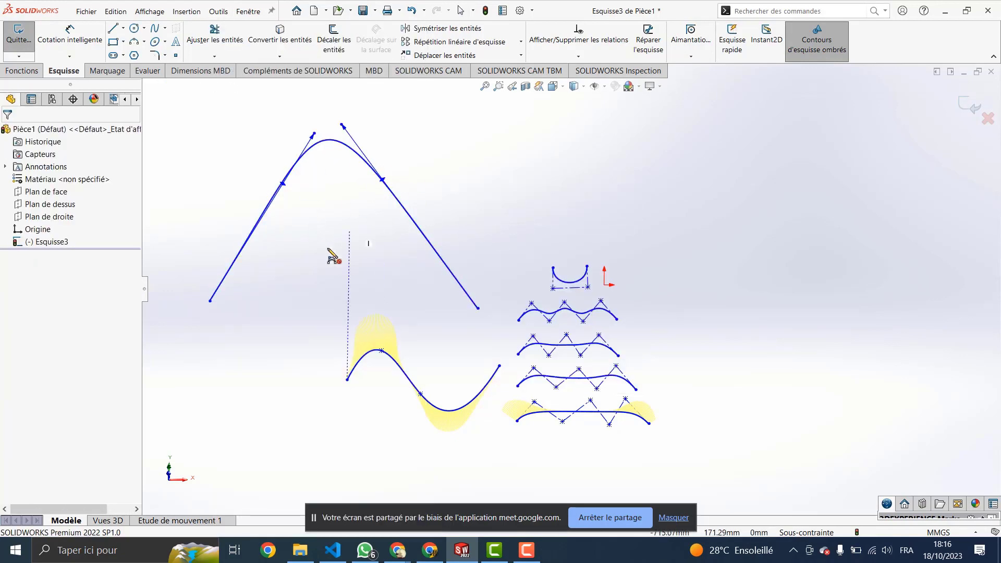
# Step: Add a control vertex on the left slope, then spline points at the peak and right slope
pyautogui.click(259, 221)
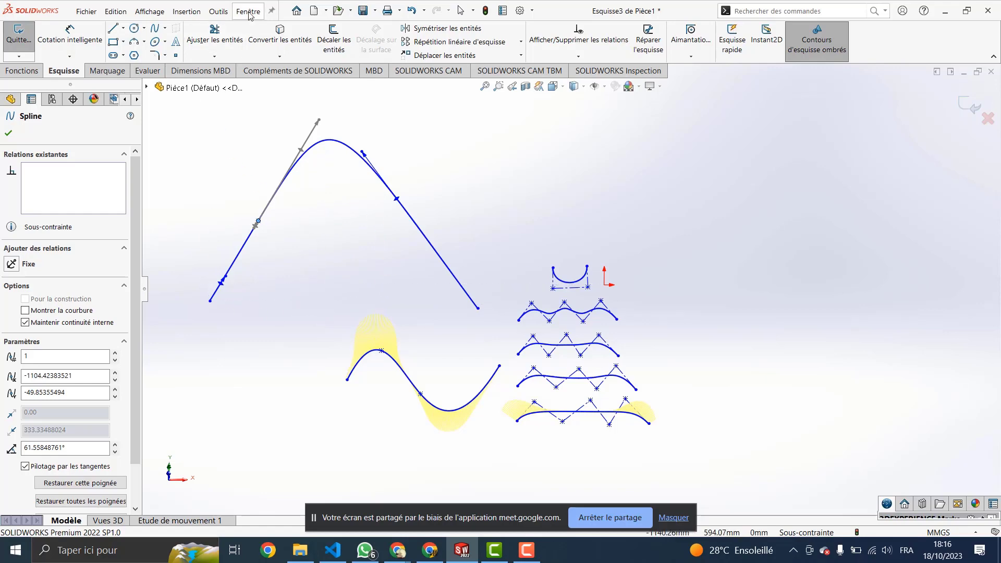
pyautogui.click(218, 11)
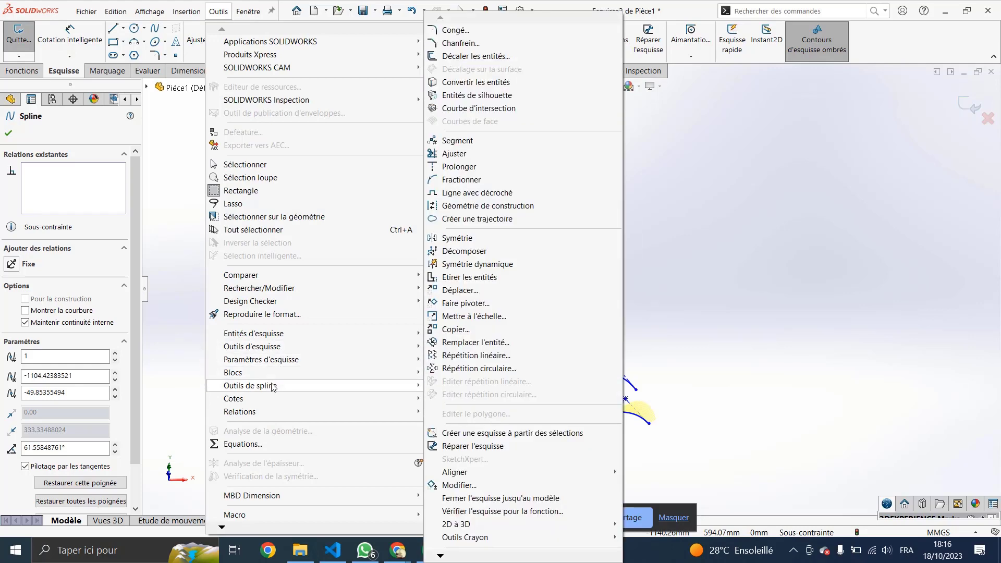
pyautogui.moveTo(271, 391)
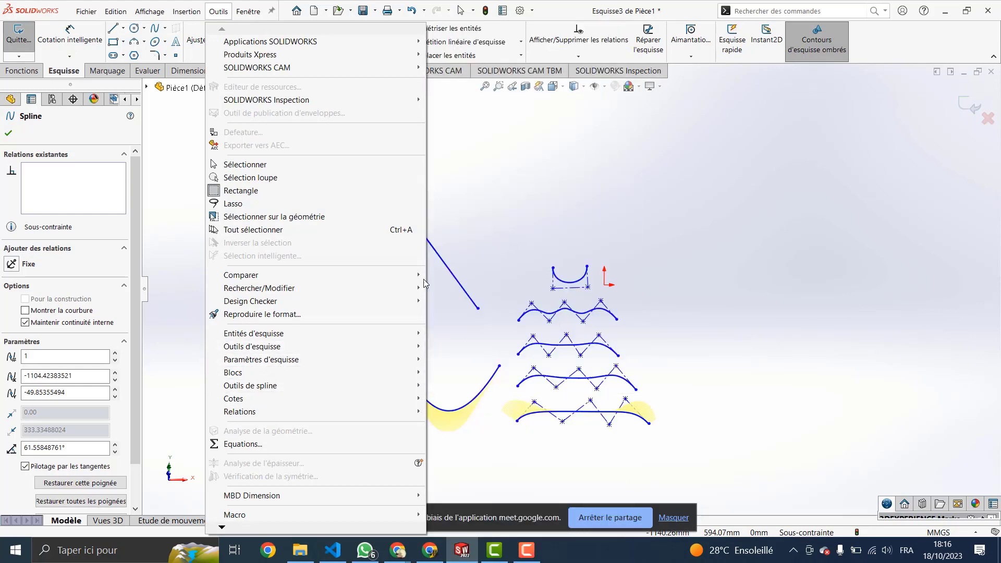
pyautogui.moveTo(411, 388)
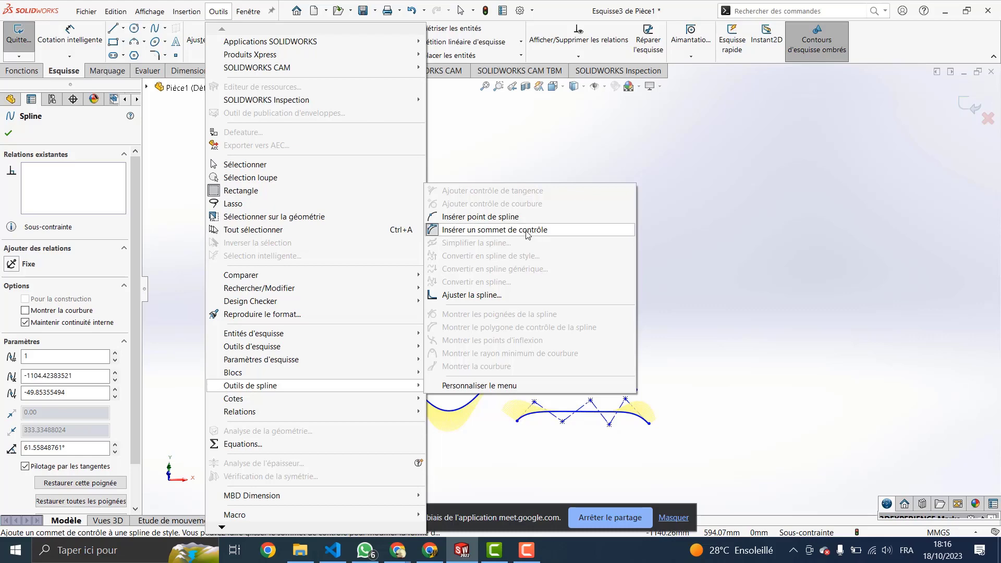
pyautogui.click(555, 14)
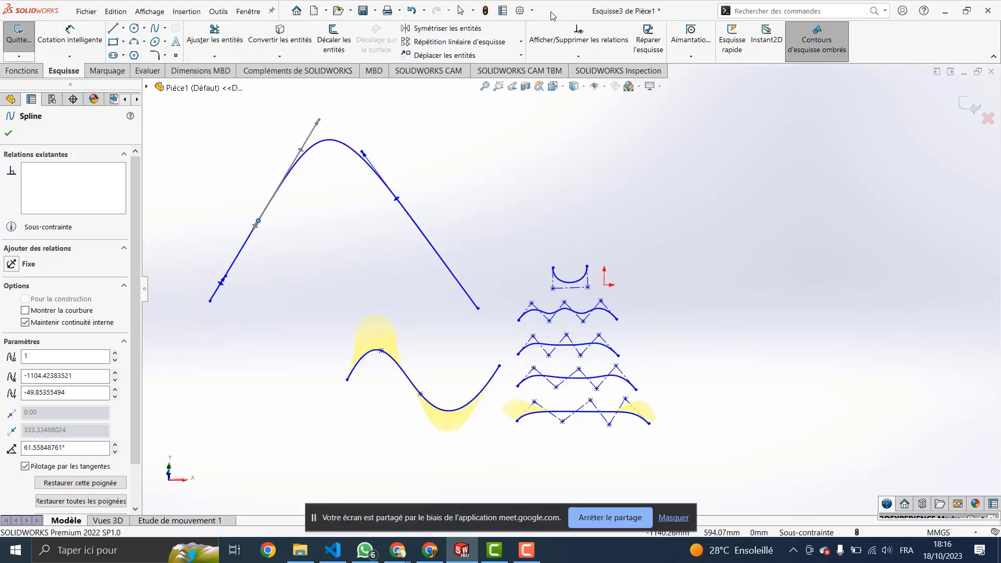
pyautogui.click(333, 149)
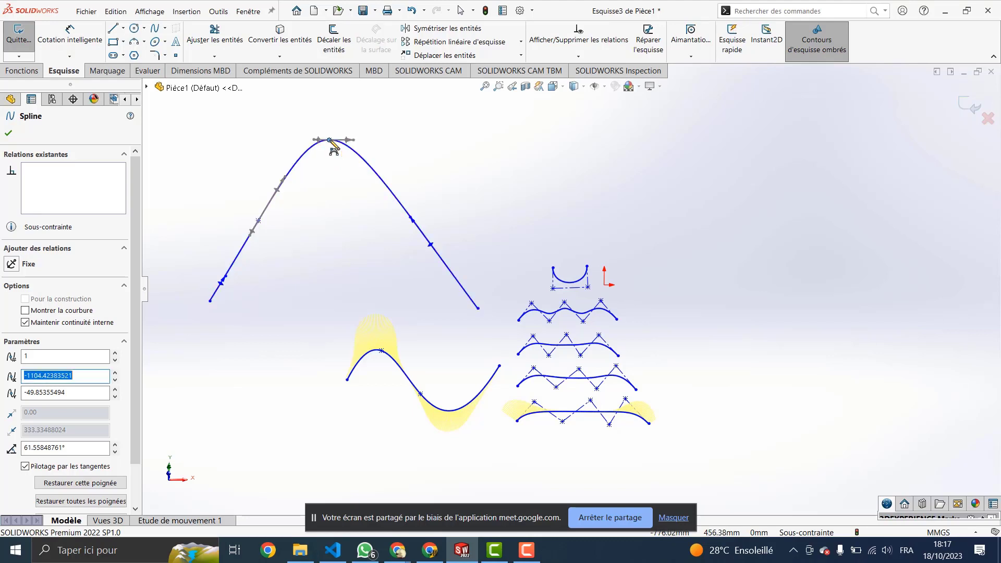
pyautogui.click(411, 219)
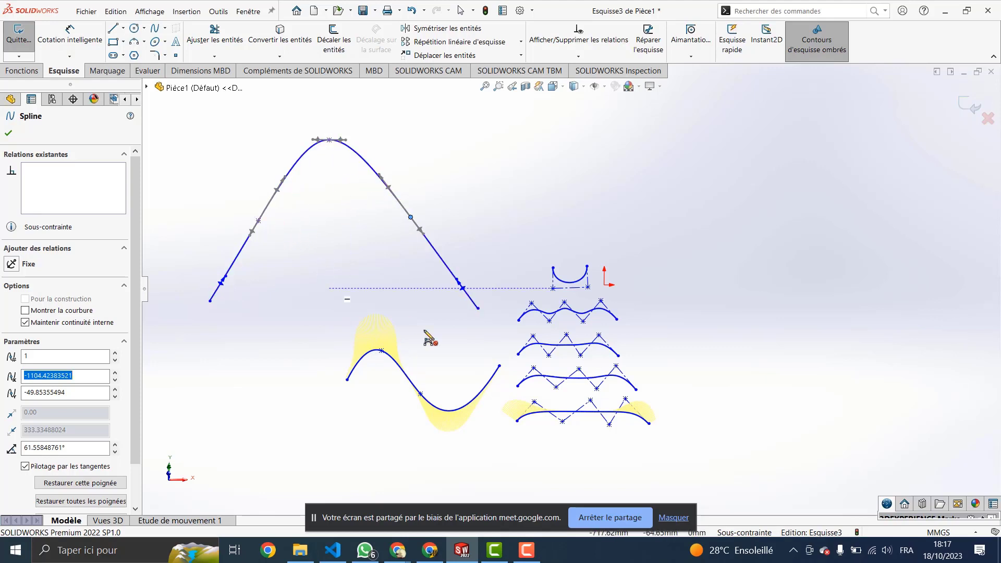
pyautogui.click(321, 196)
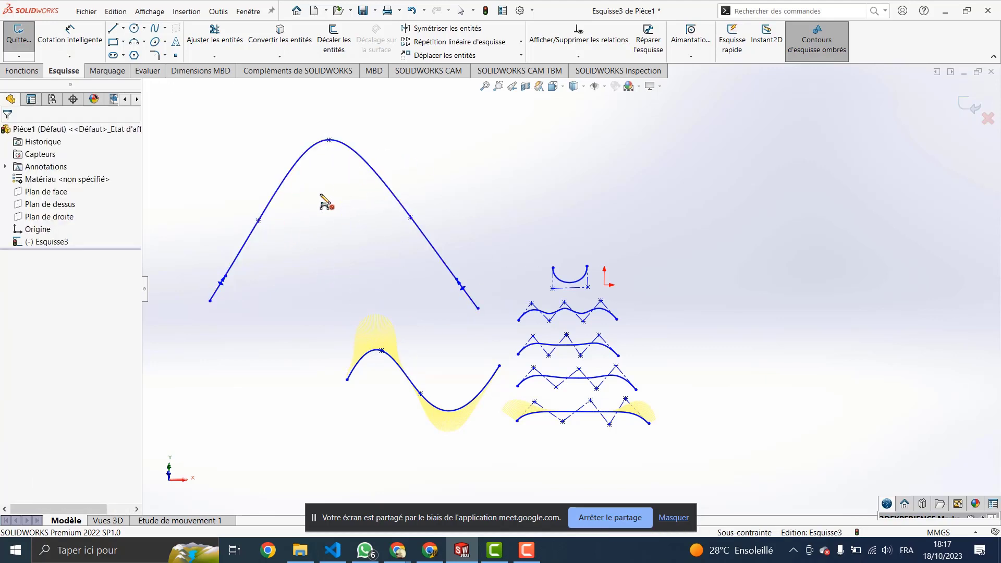
# Step: Drag the spline's top point, middle points and both endpoints to flatten it into a gentle wave
pyautogui.press('Escape')
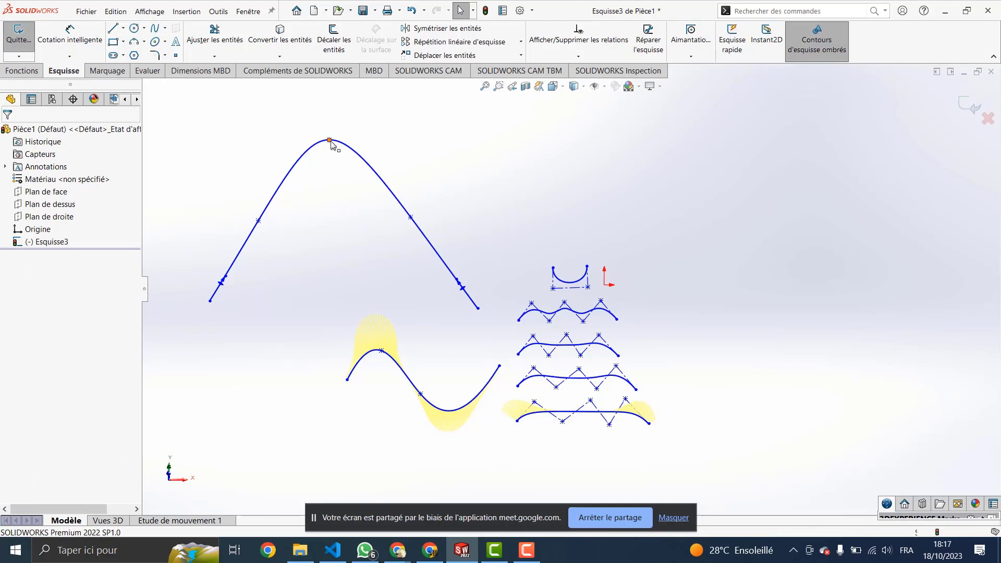
pyautogui.click(330, 141)
pyautogui.moveTo(330, 139); pyautogui.dragTo(352, 264)
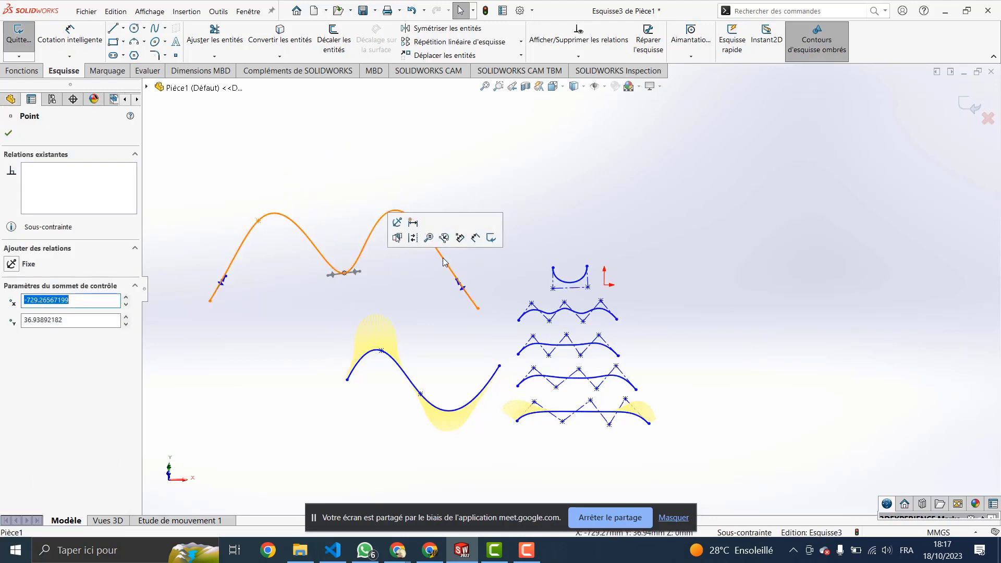
pyautogui.moveTo(478, 309); pyautogui.dragTo(527, 276)
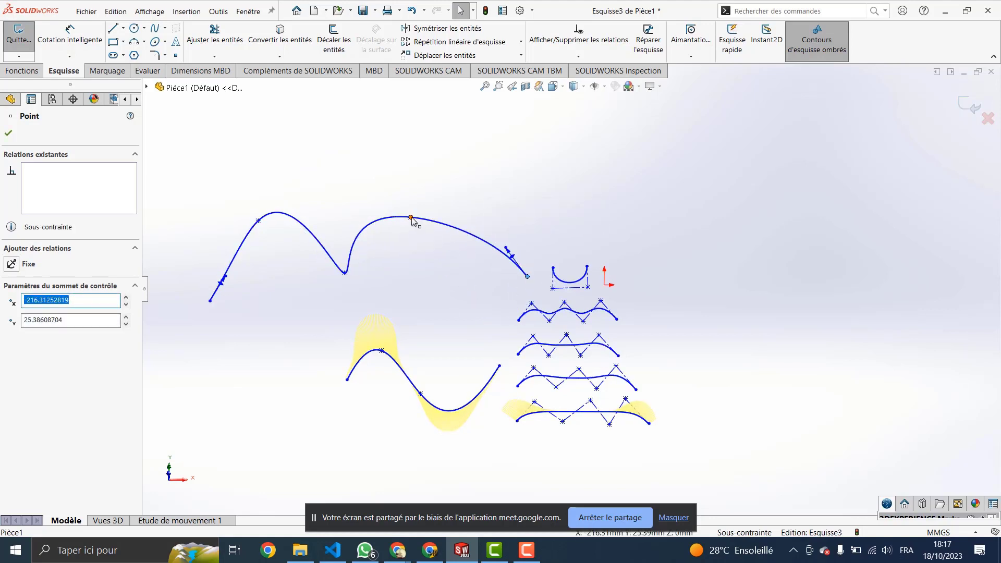
pyautogui.moveTo(411, 218); pyautogui.dragTo(438, 268)
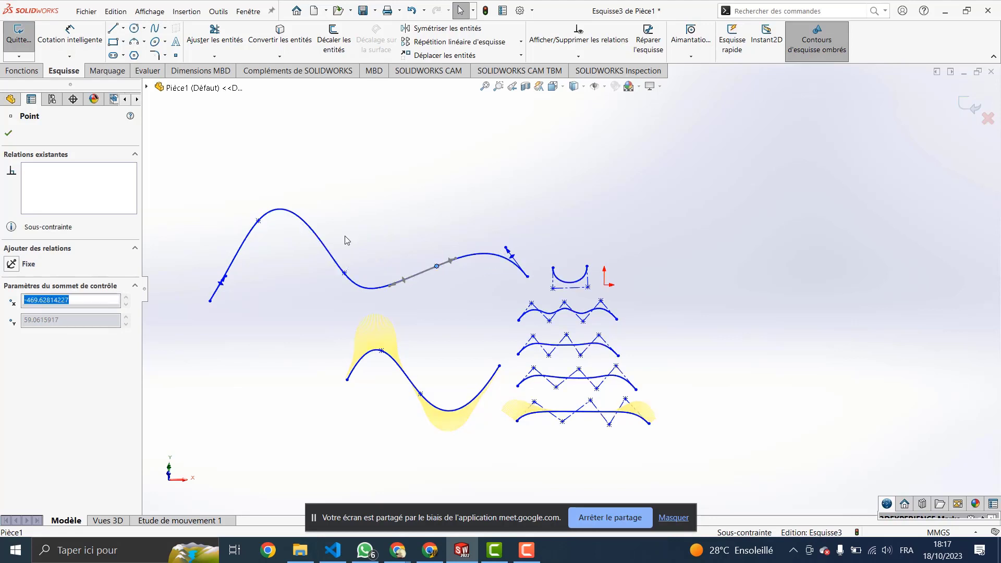
pyautogui.moveTo(259, 221); pyautogui.dragTo(254, 261)
pyautogui.click(210, 301)
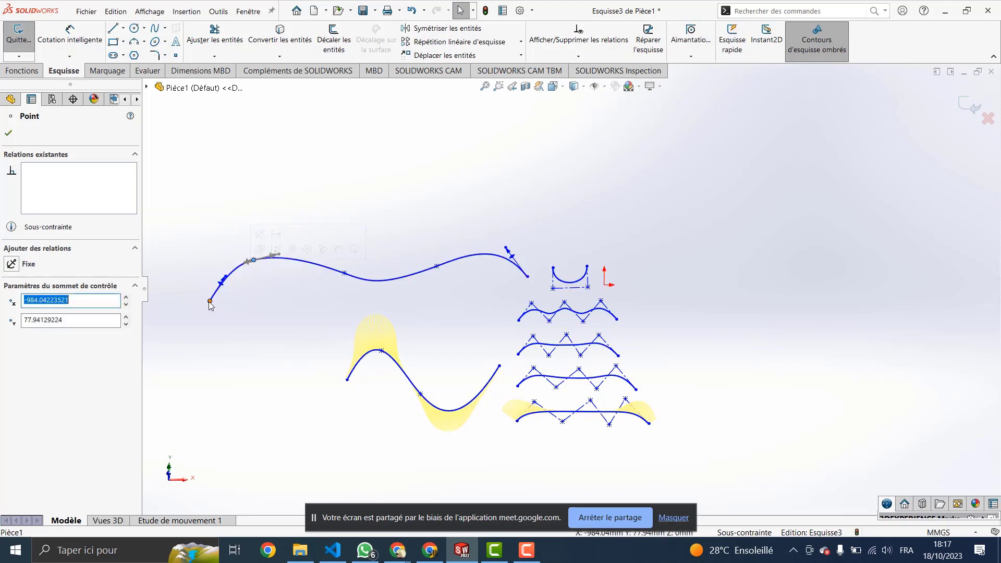
pyautogui.moveTo(209, 302); pyautogui.dragTo(188, 280)
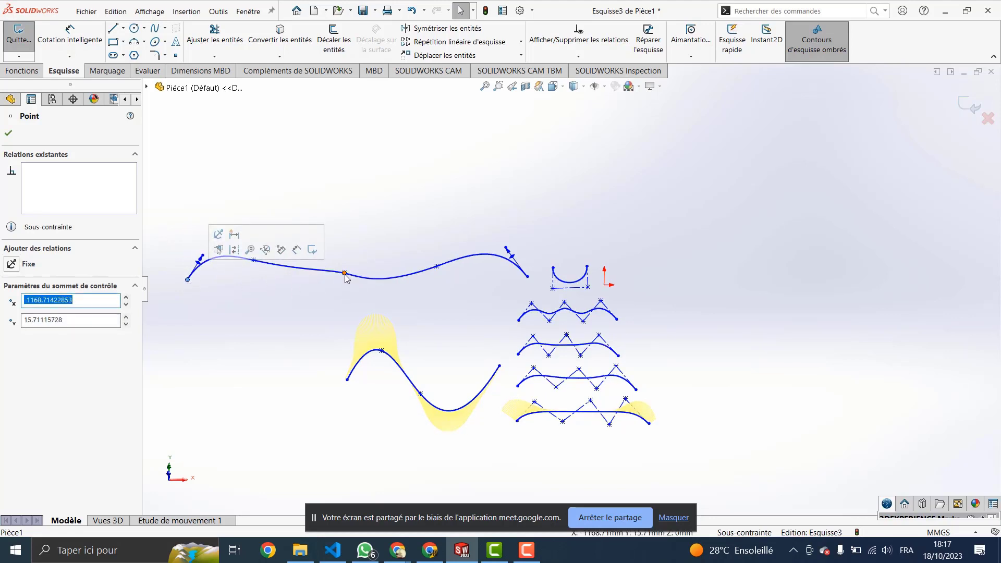
pyautogui.moveTo(344, 275); pyautogui.dragTo(342, 234)
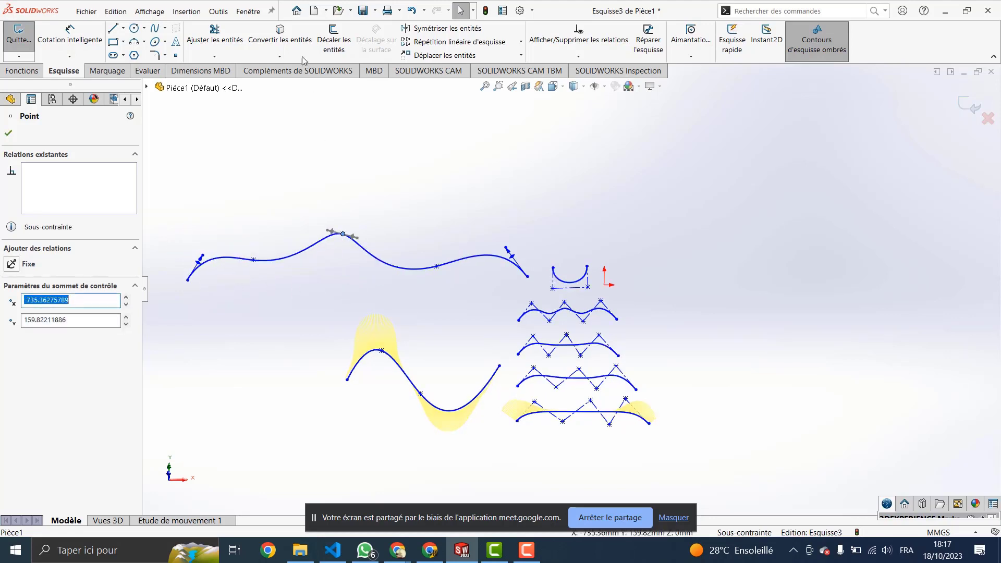
pyautogui.click(219, 12)
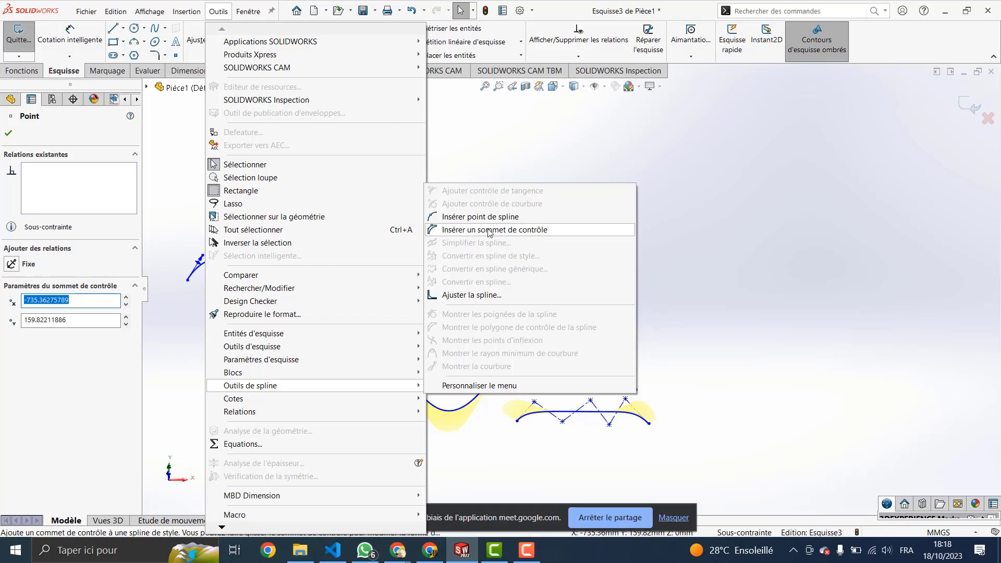
pyautogui.click(681, 238)
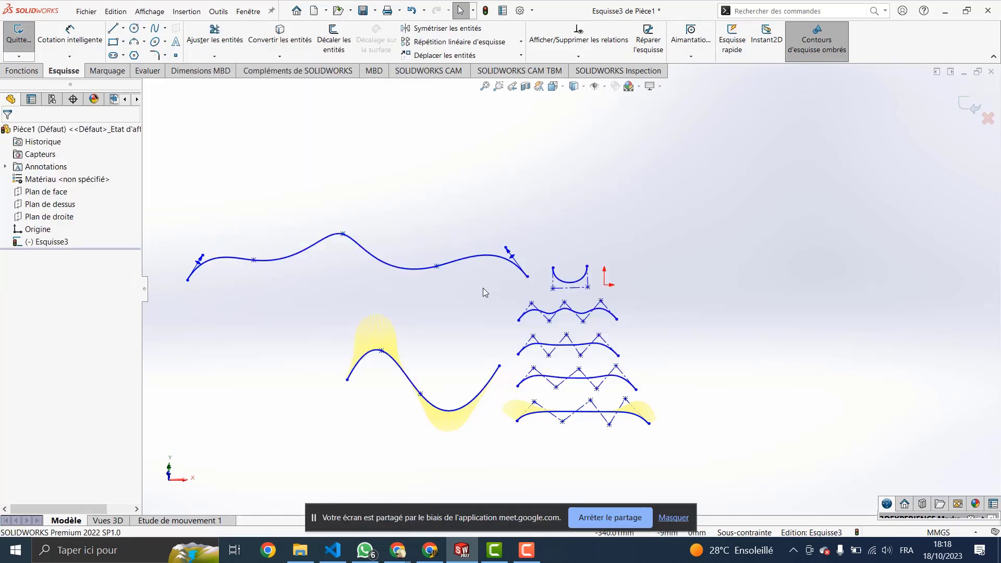
pyautogui.scroll(5, 573, 292)
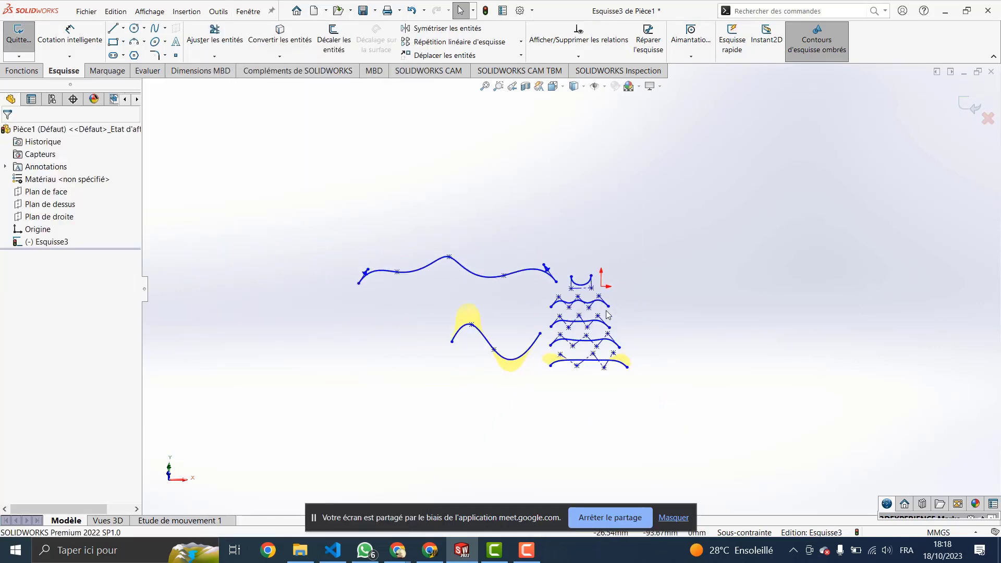
pyautogui.scroll(-2, 575, 295)
pyautogui.scroll(-5, 569, 315)
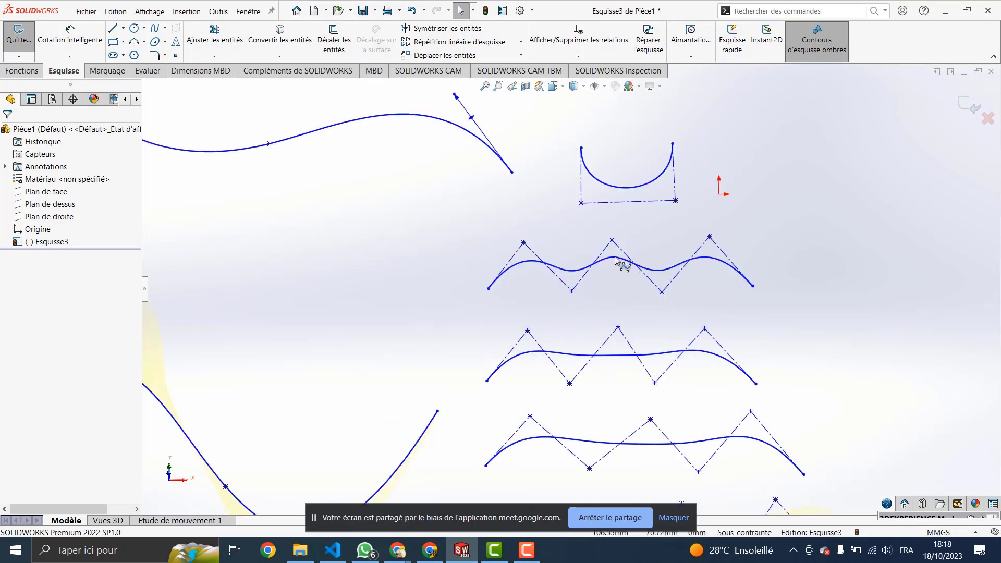
pyautogui.click(616, 262)
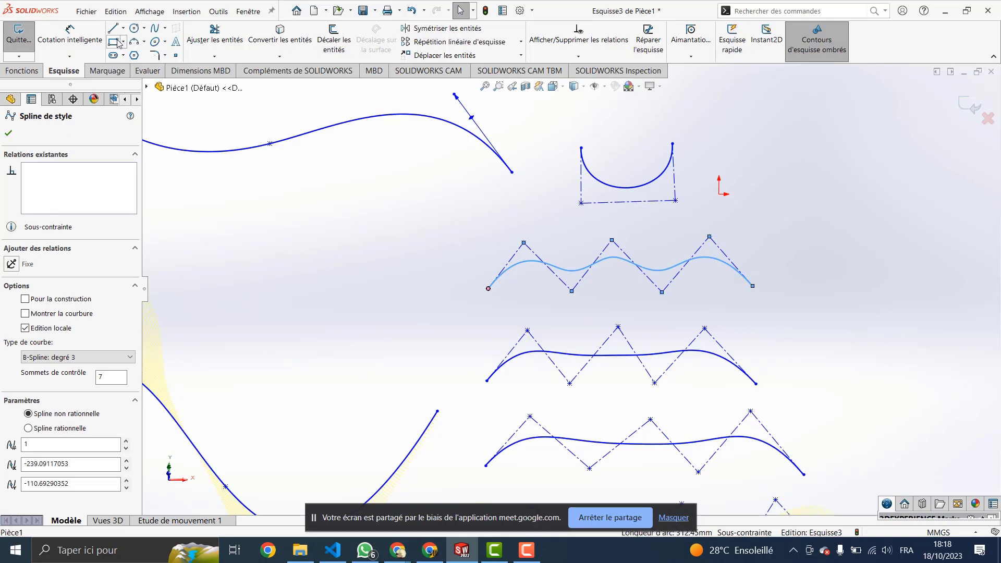
pyautogui.click(218, 12)
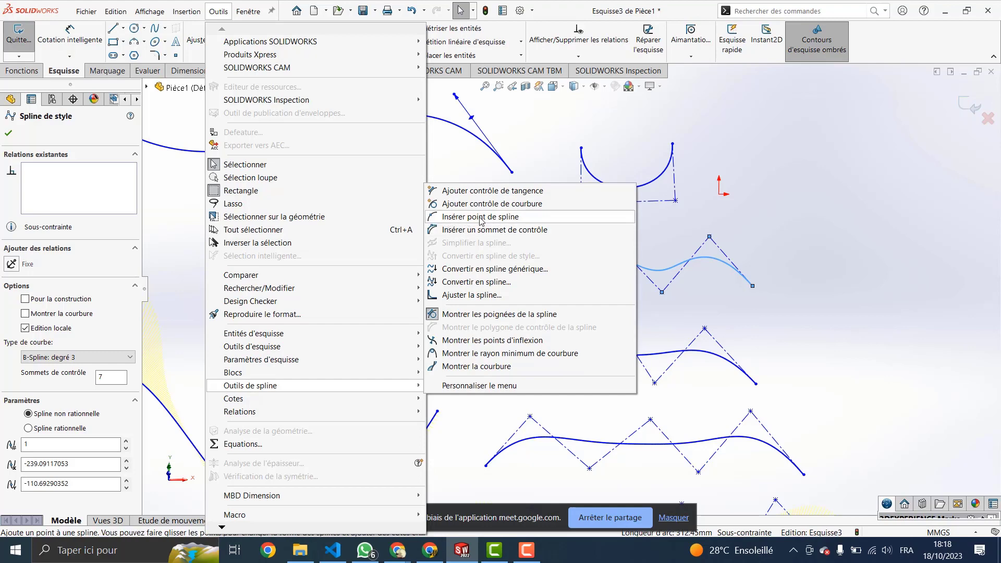
pyautogui.click(480, 216)
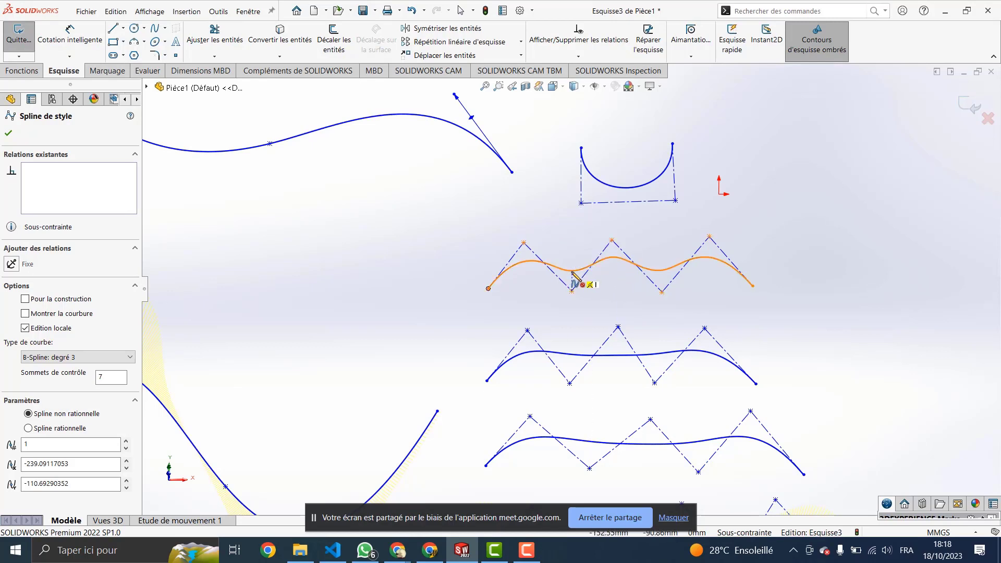
pyautogui.press('Escape')
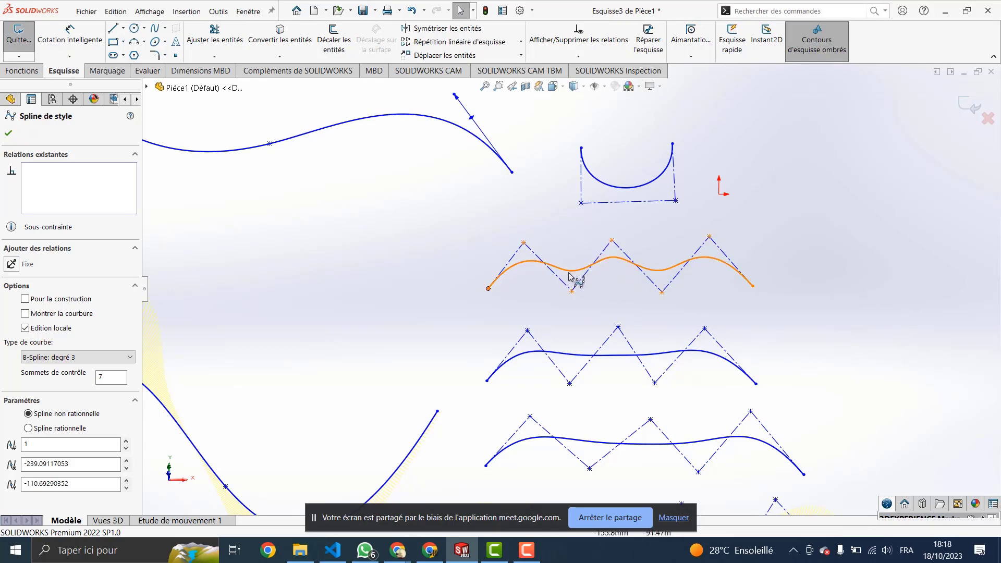
pyautogui.click(570, 273)
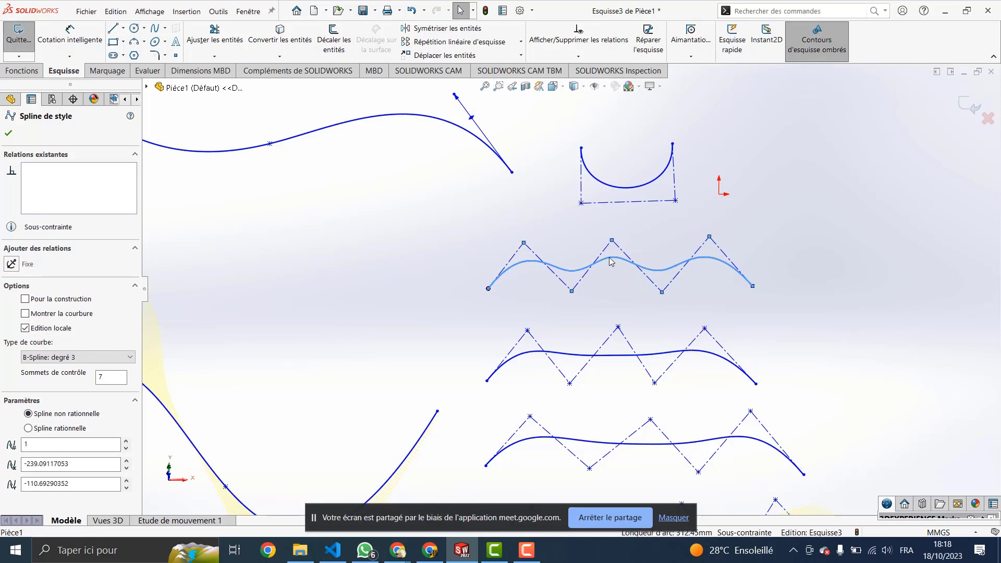
pyautogui.click(645, 269)
pyautogui.click(592, 272)
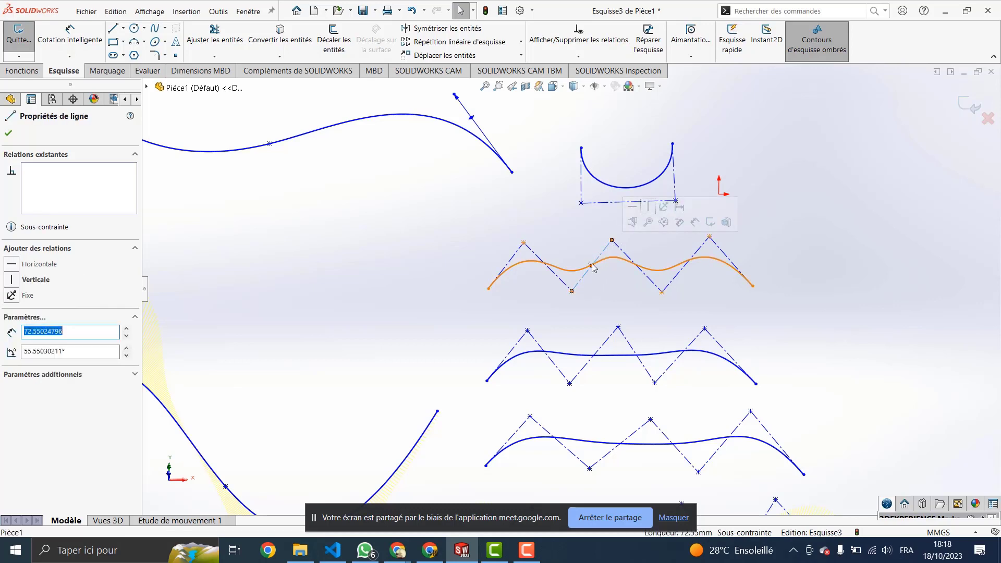
pyautogui.click(594, 266)
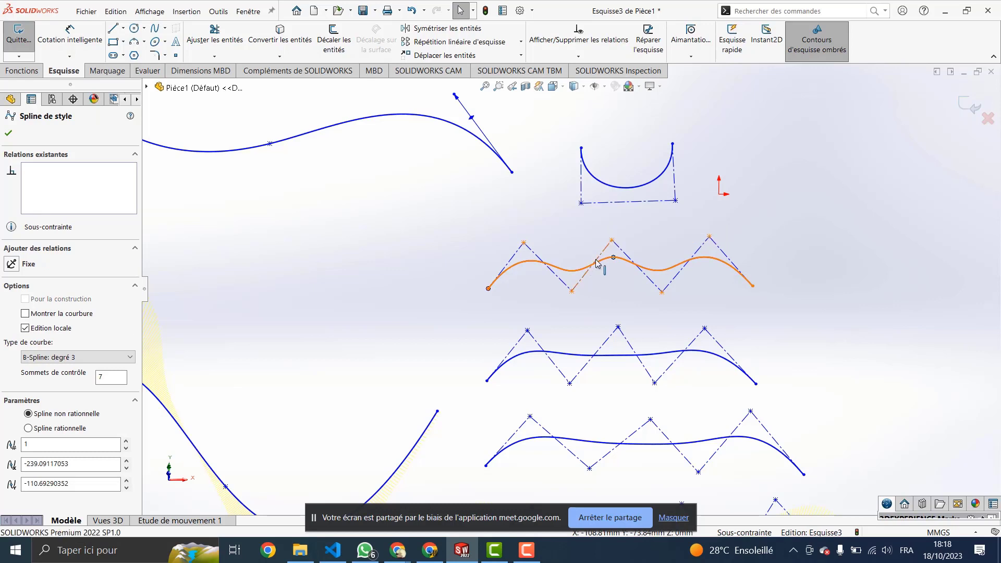
pyautogui.click(597, 263)
pyautogui.moveTo(599, 270); pyautogui.dragTo(582, 270, button='middle')
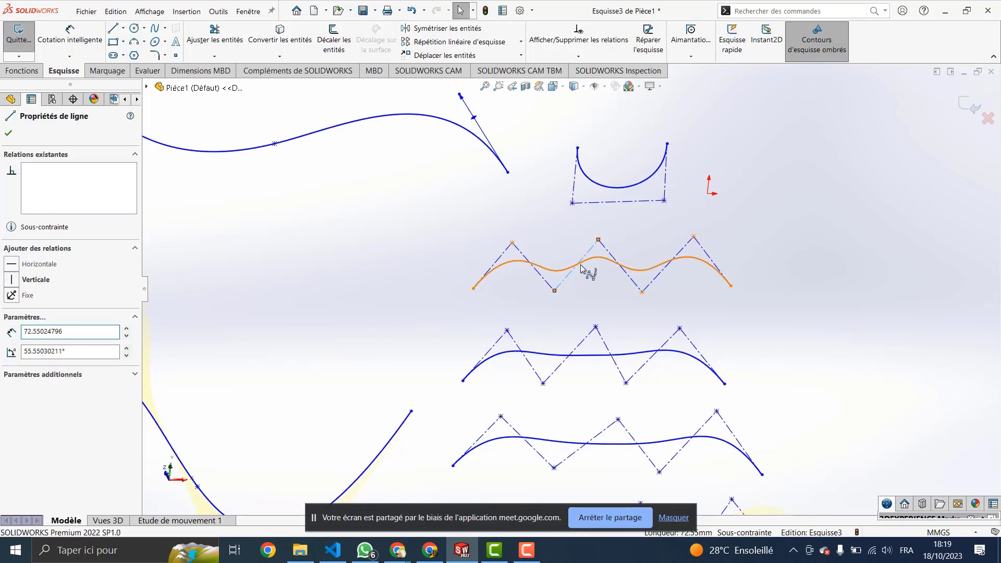
pyautogui.click(578, 267)
# Step: Start Insérer un sommet de contrôle and add a first vertex on the wavy style spline
pyautogui.click(218, 11)
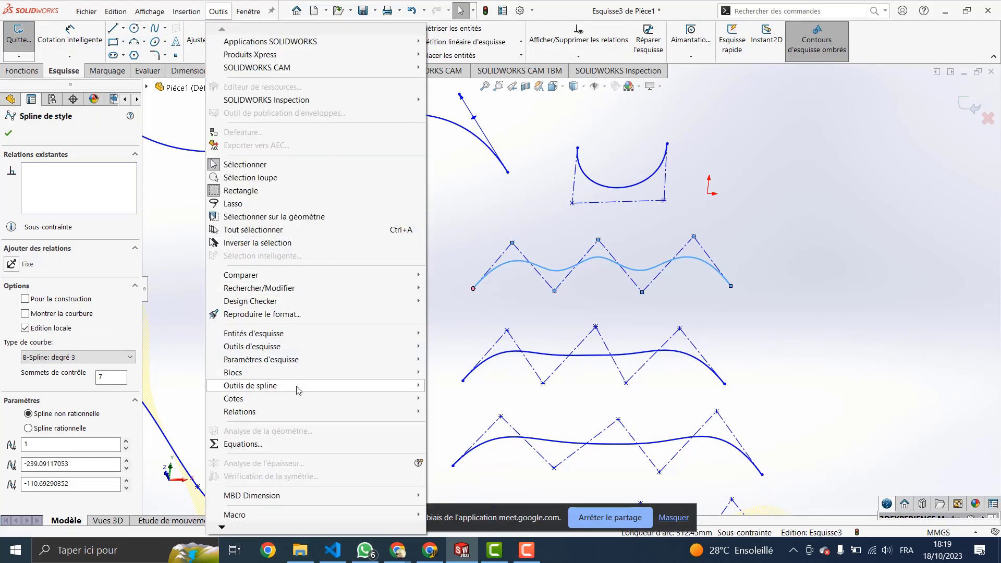
pyautogui.moveTo(331, 387)
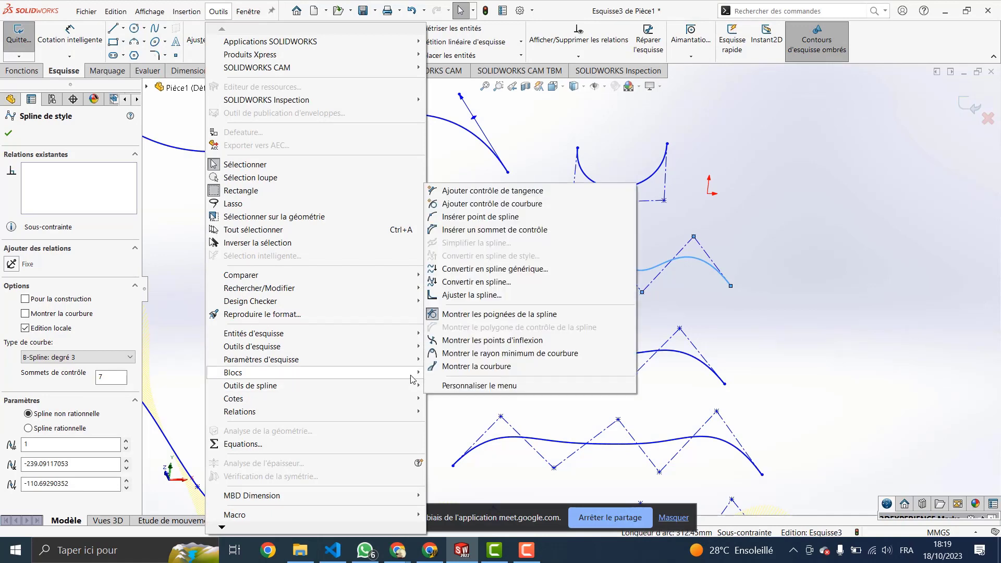
pyautogui.moveTo(415, 385)
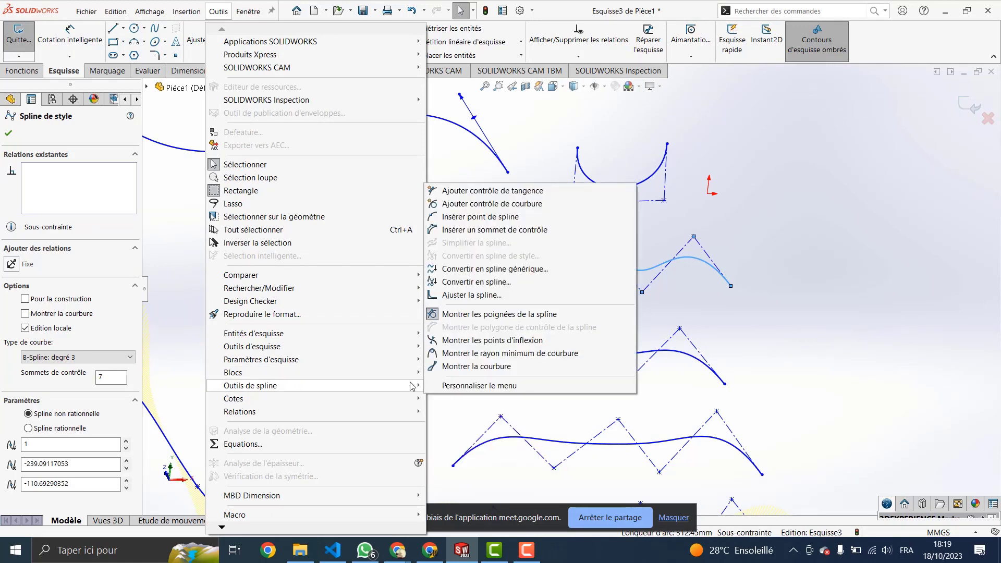
pyautogui.click(471, 230)
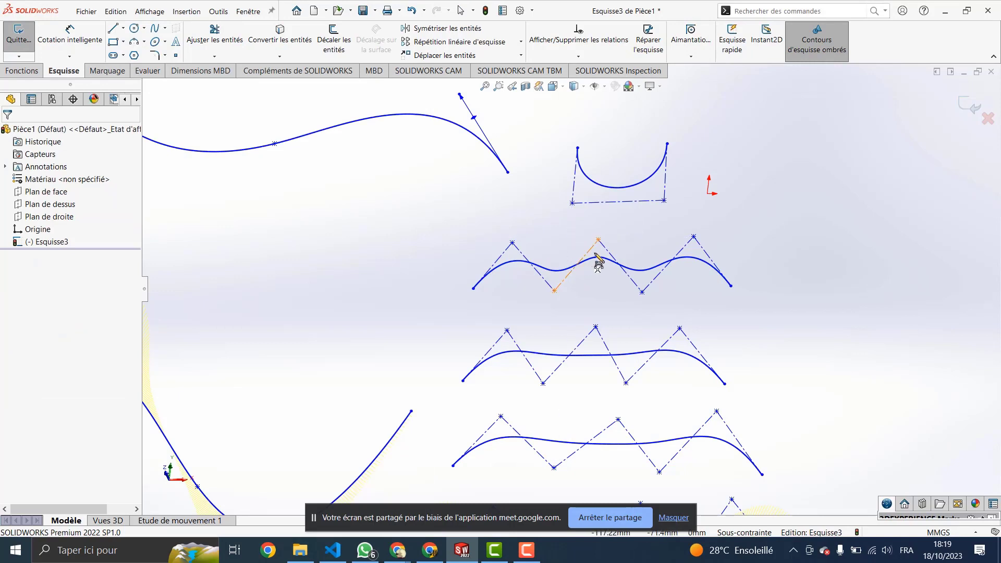
pyautogui.click(576, 265)
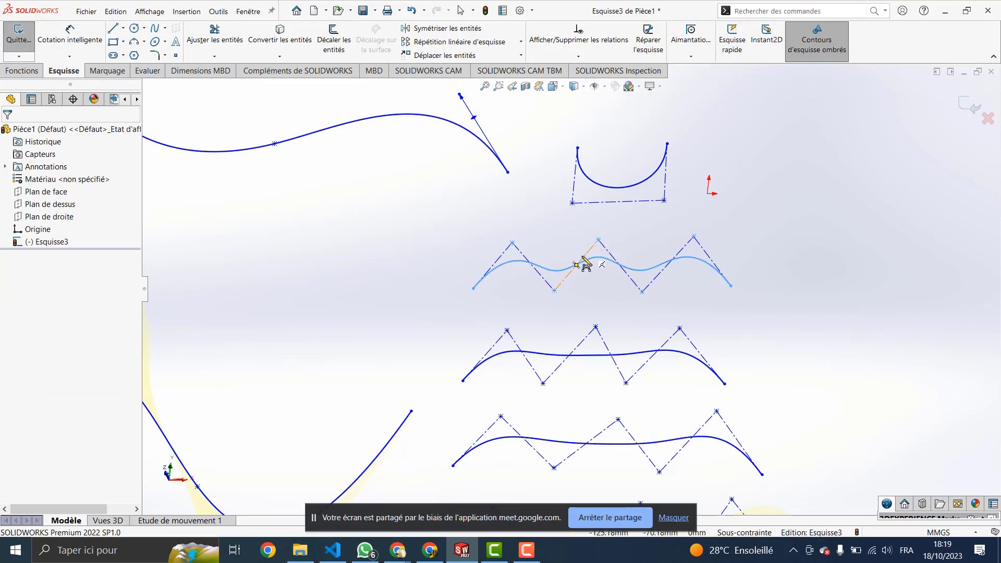
pyautogui.click(576, 265)
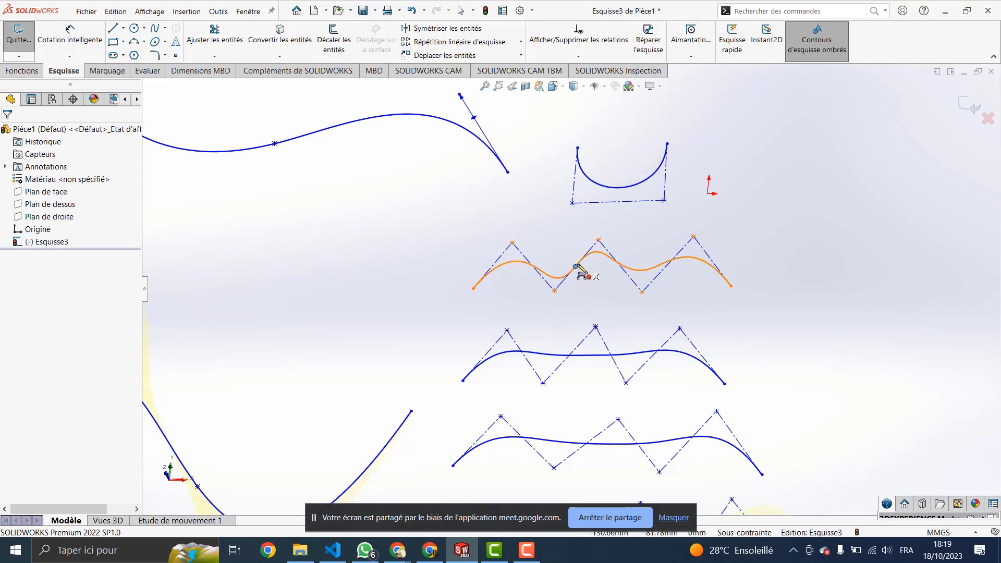
pyautogui.click(576, 267)
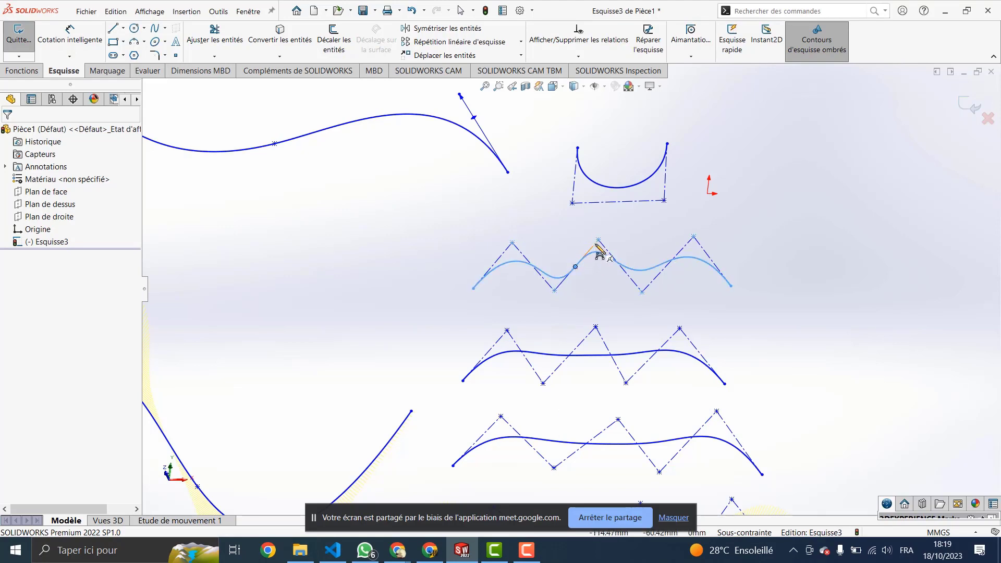
pyautogui.click(575, 267)
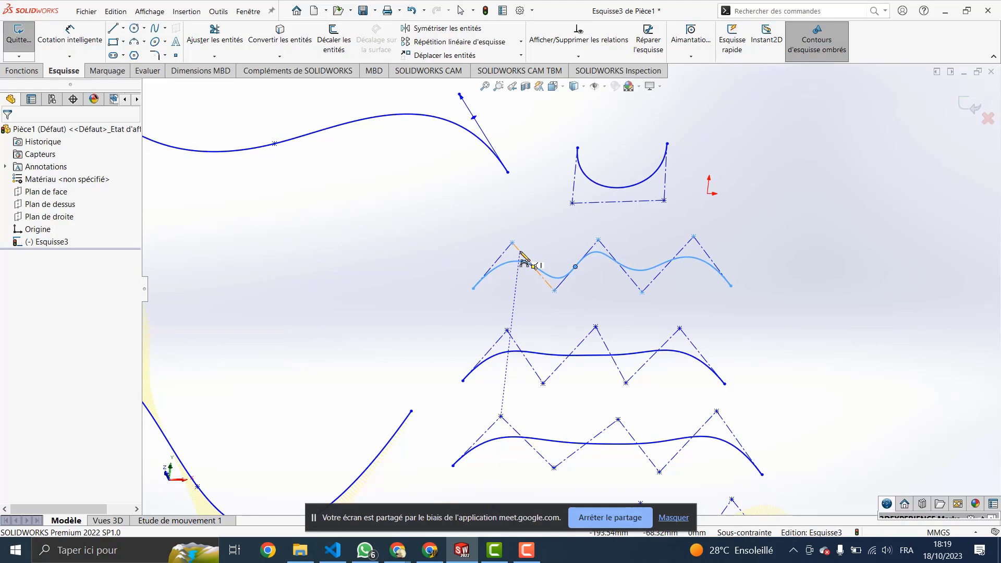
# Step: Insert control vertices at the left hump, right hump, right trough and mid-spline
pyautogui.click(519, 251)
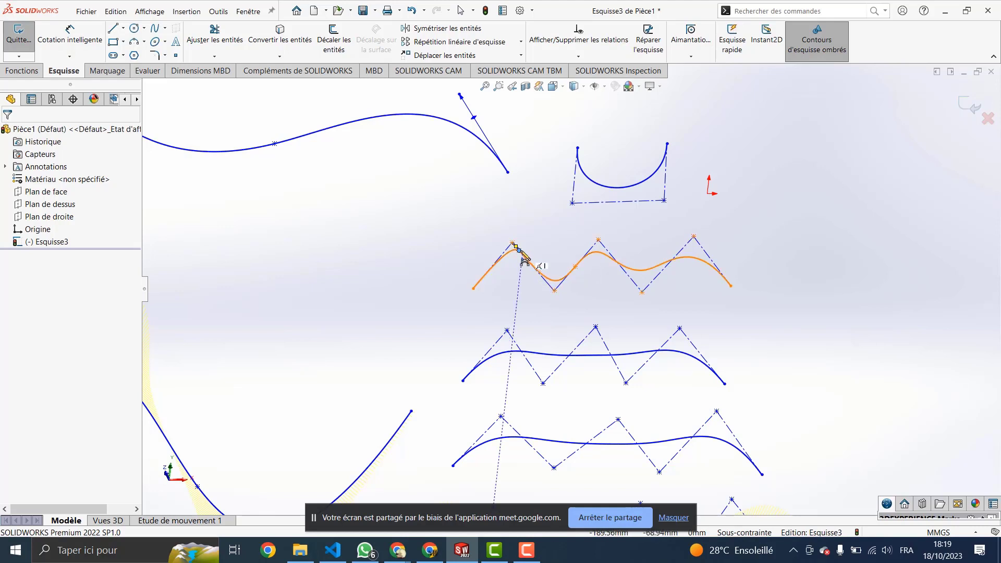
pyautogui.click(685, 246)
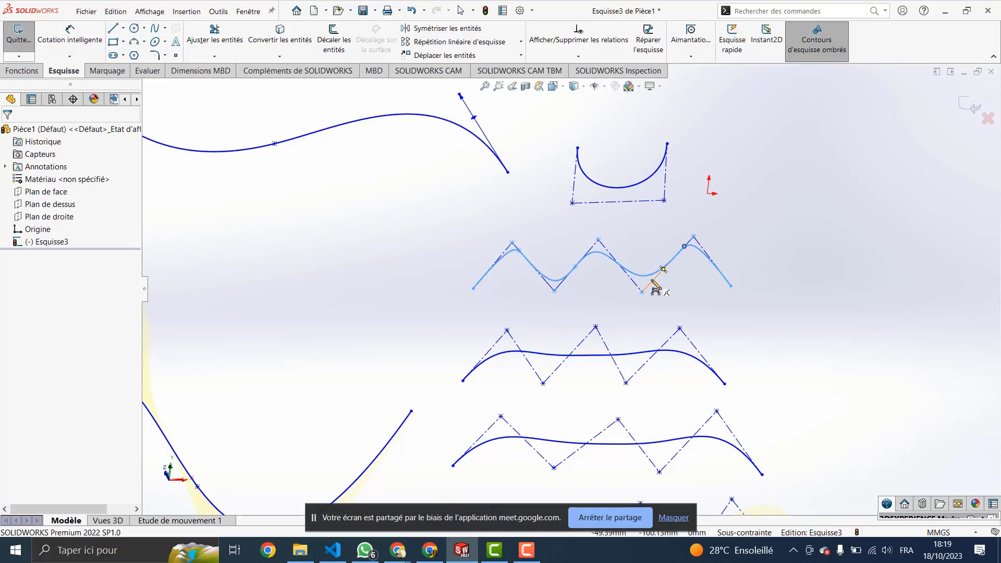
pyautogui.click(651, 281)
pyautogui.click(606, 249)
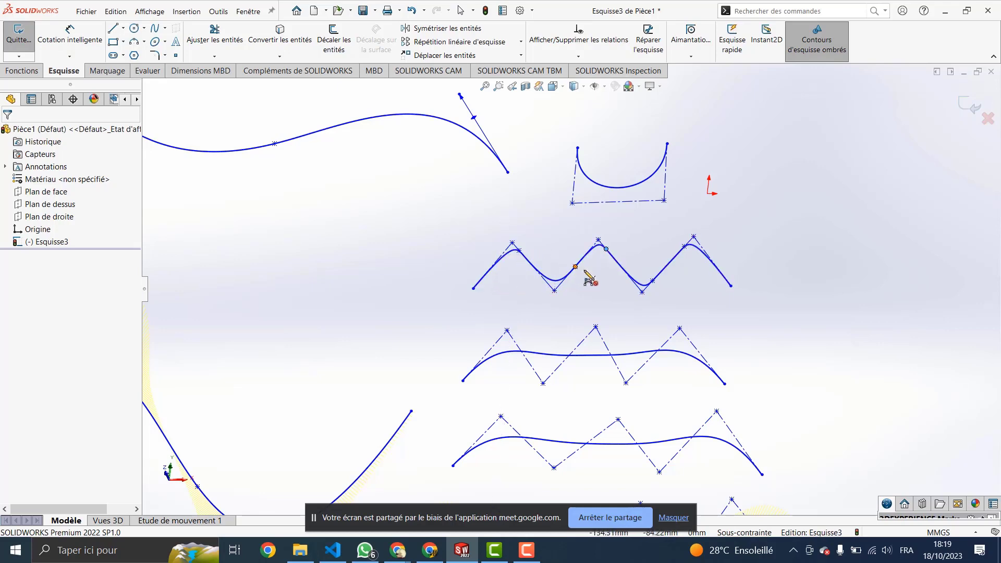
pyautogui.scroll(-1, 373, 188)
pyautogui.scroll(2, 373, 188)
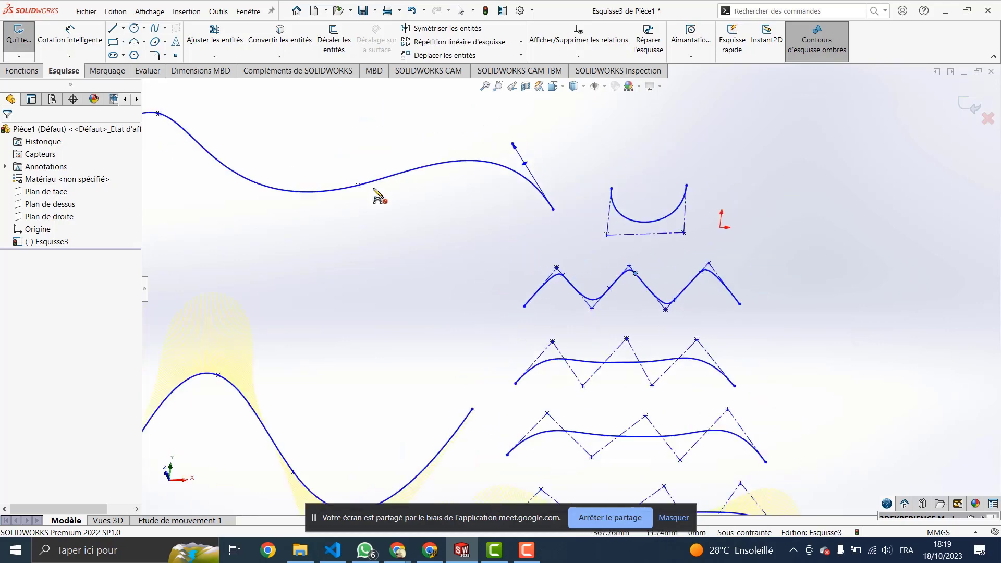
pyautogui.scroll(2, 648, 336)
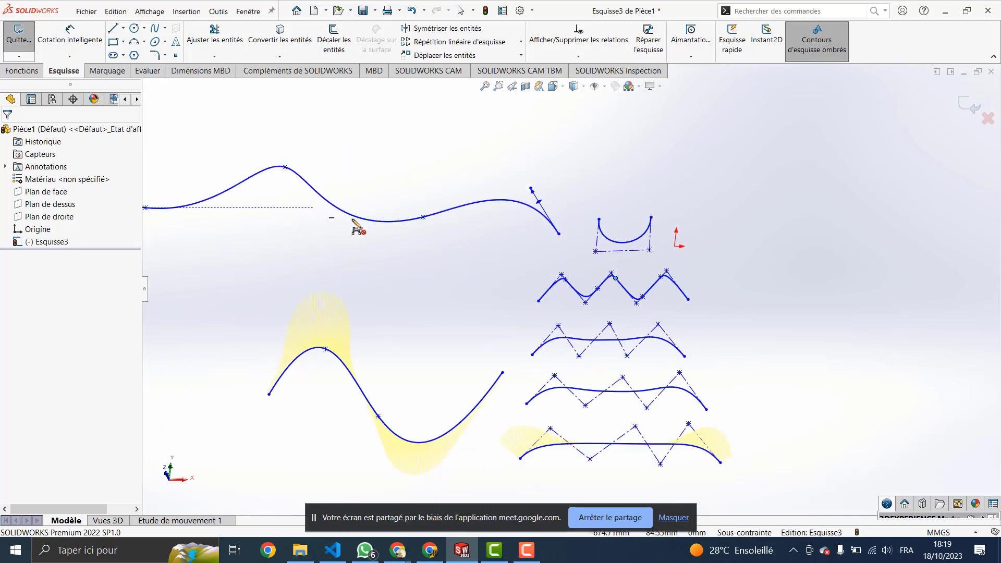
# Step: Zoom in and insert a control vertex near the zig-zag spline's first trough
pyautogui.scroll(1, 604, 286)
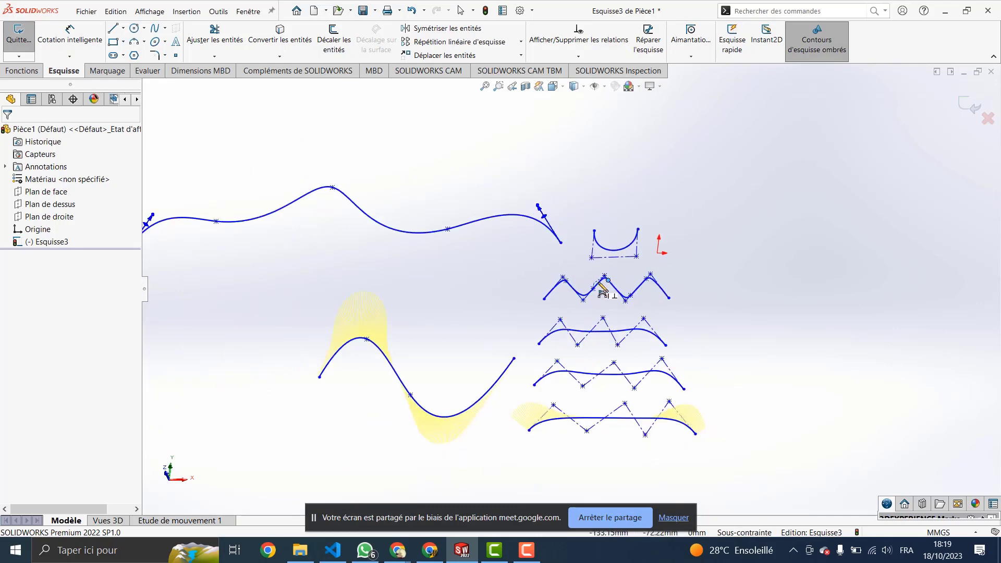
pyautogui.scroll(-2, 603, 288)
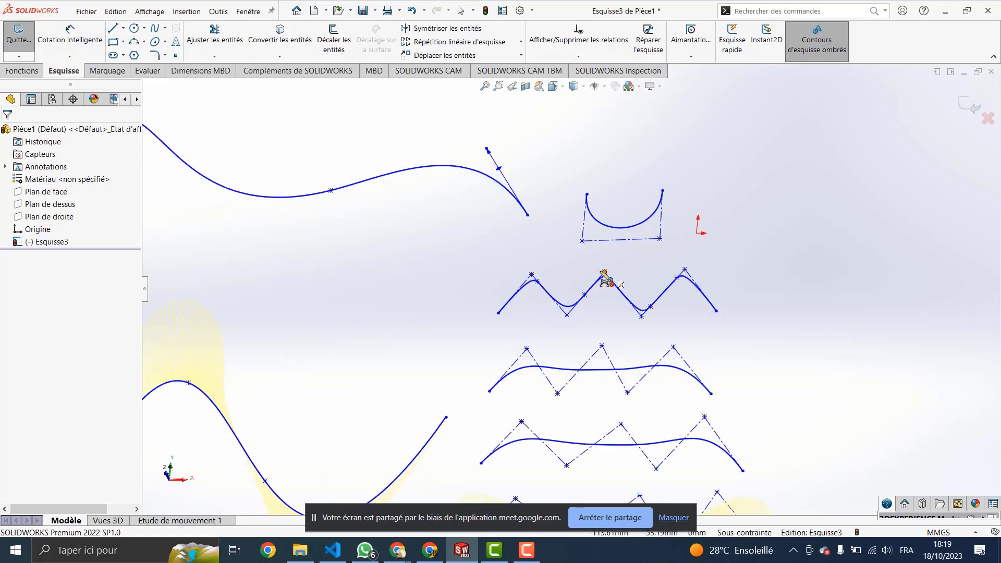
pyautogui.scroll(2, 578, 310)
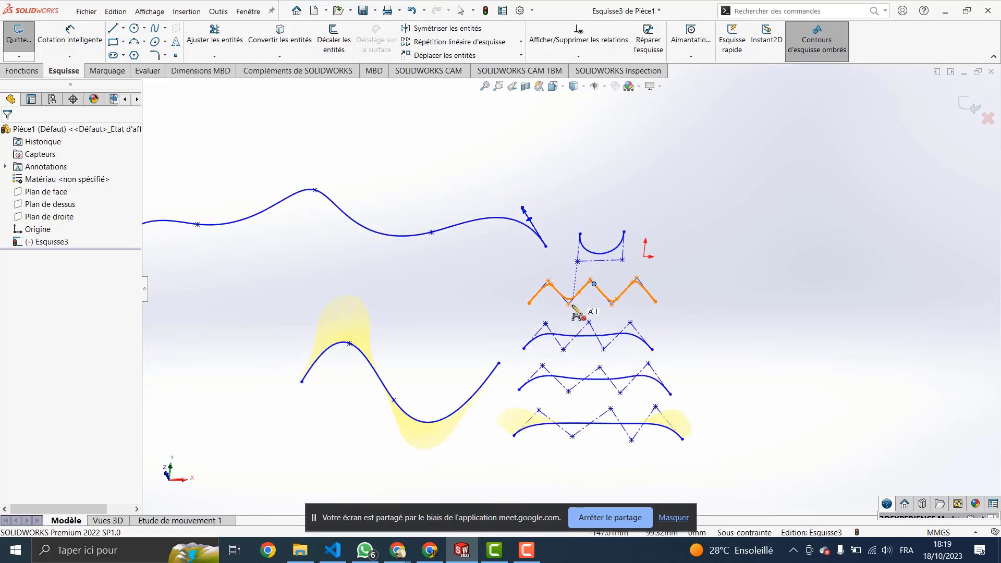
pyautogui.scroll(-3, 579, 307)
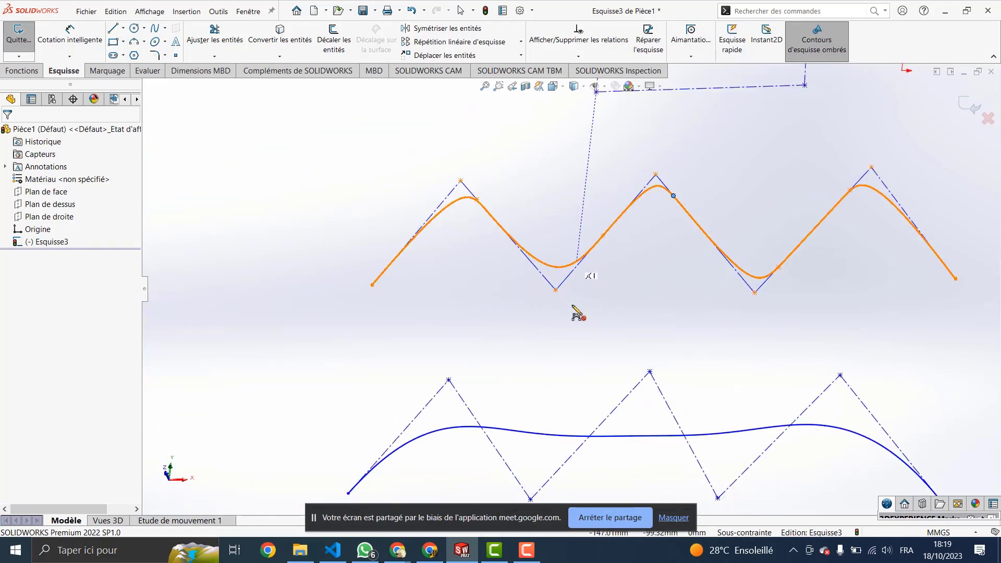
pyautogui.click(568, 277)
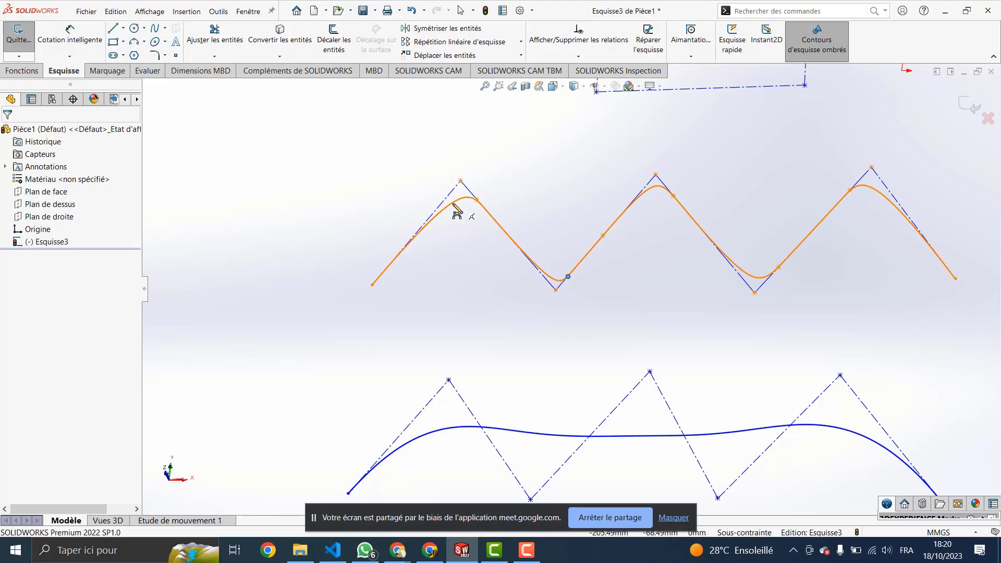
pyautogui.press('Escape')
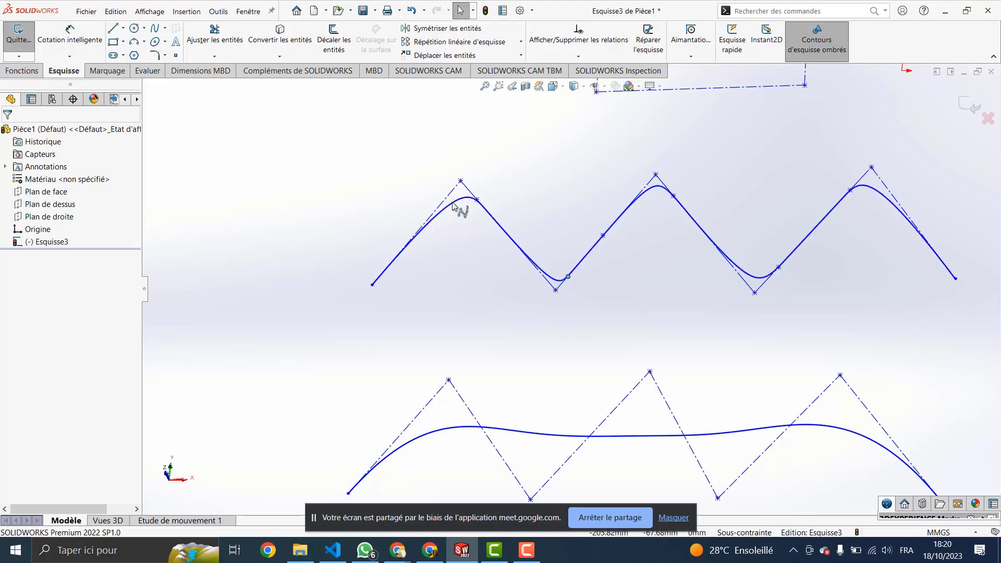
# Step: Select the spline's control polygon and restart Insérer un sommet de contrôle
pyautogui.click(452, 204)
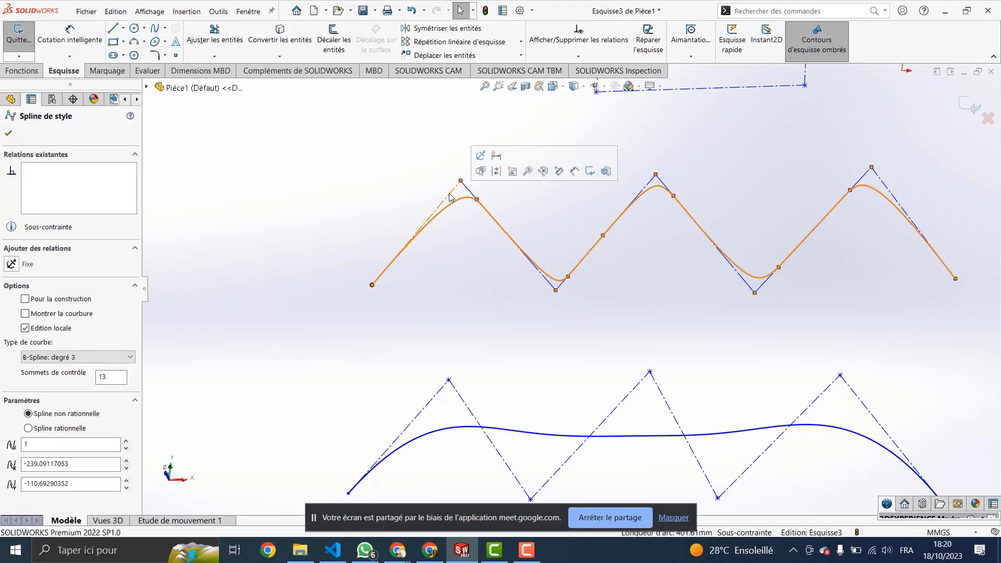
pyautogui.click(449, 195)
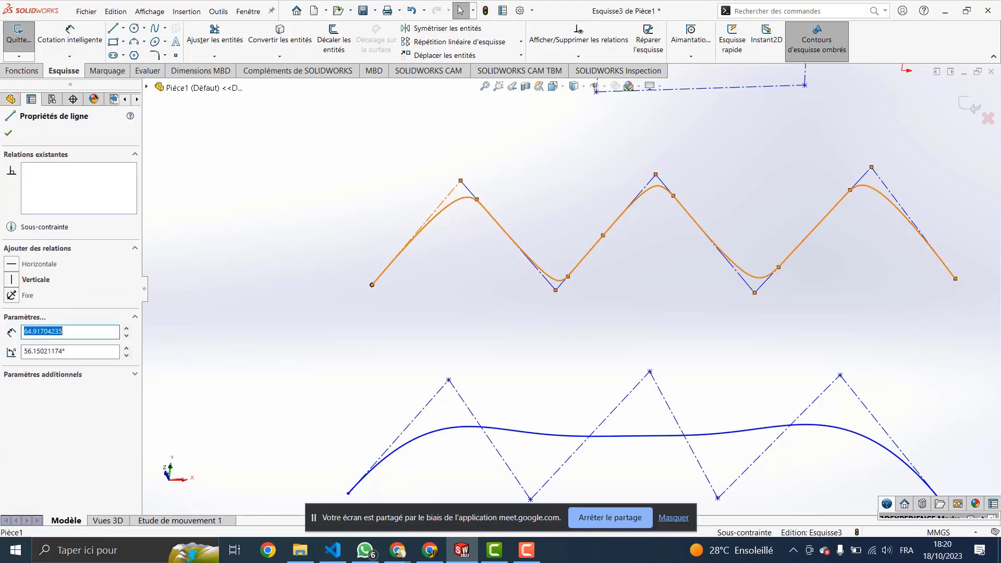
pyautogui.click(448, 223)
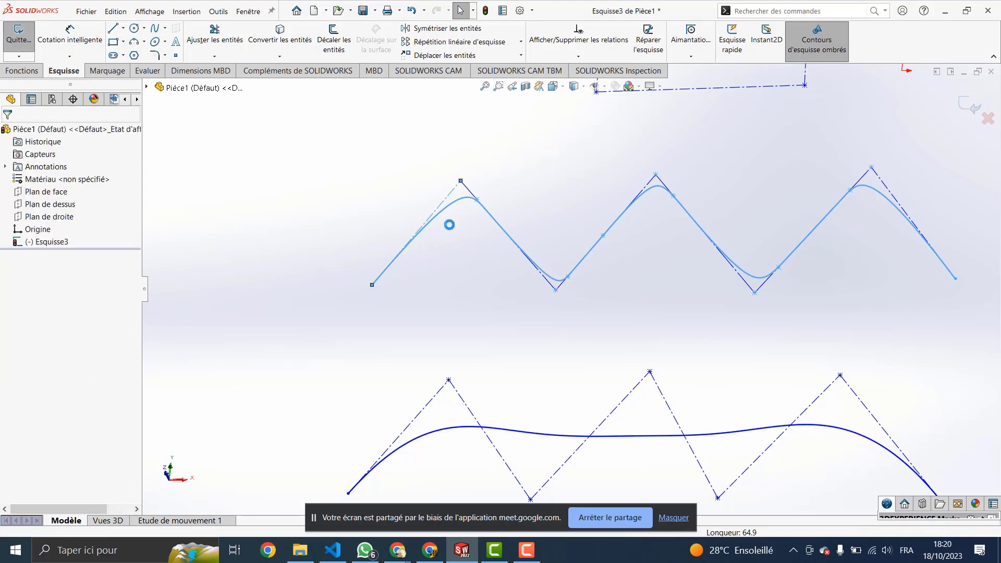
pyautogui.click(452, 206)
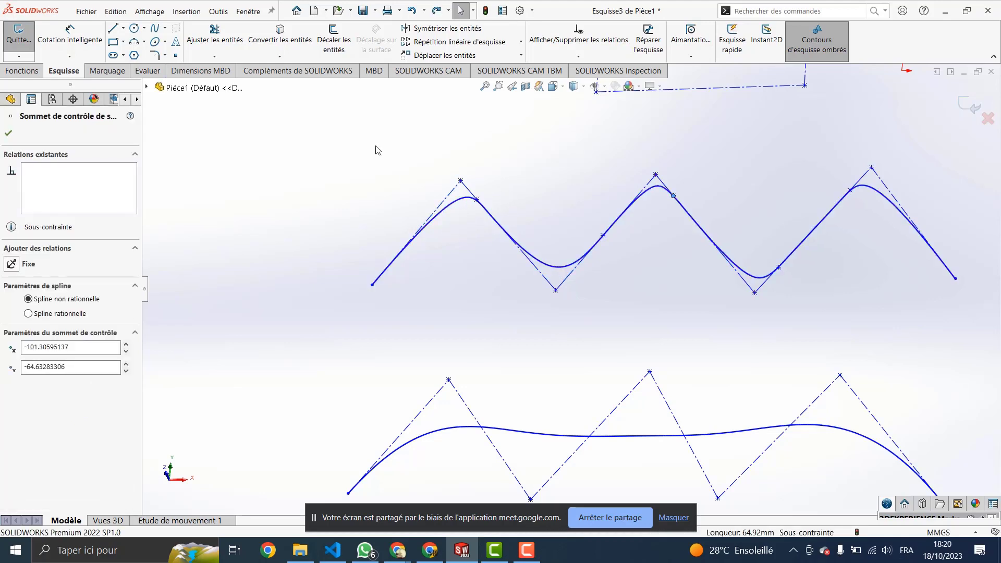
pyautogui.click(217, 11)
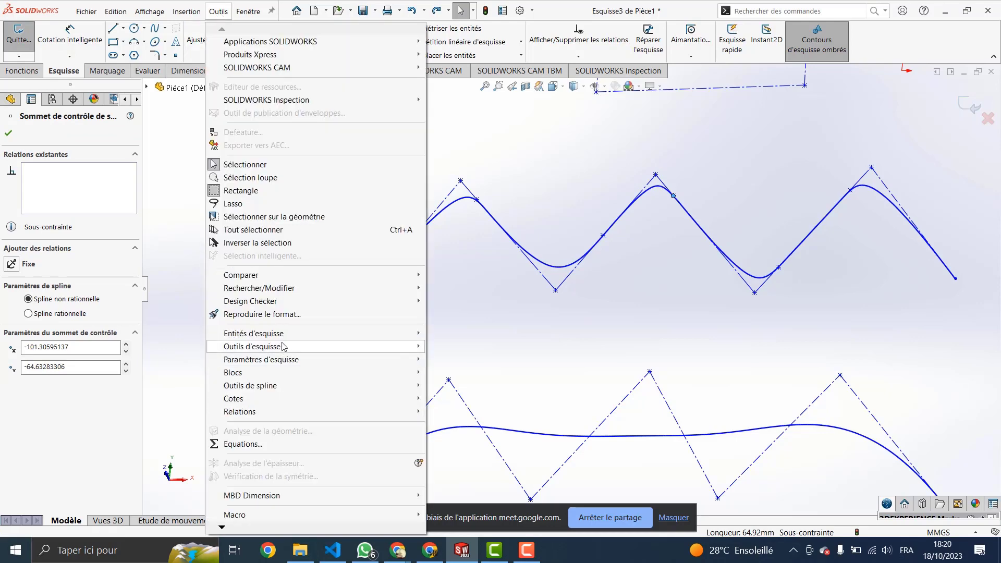
pyautogui.moveTo(391, 387)
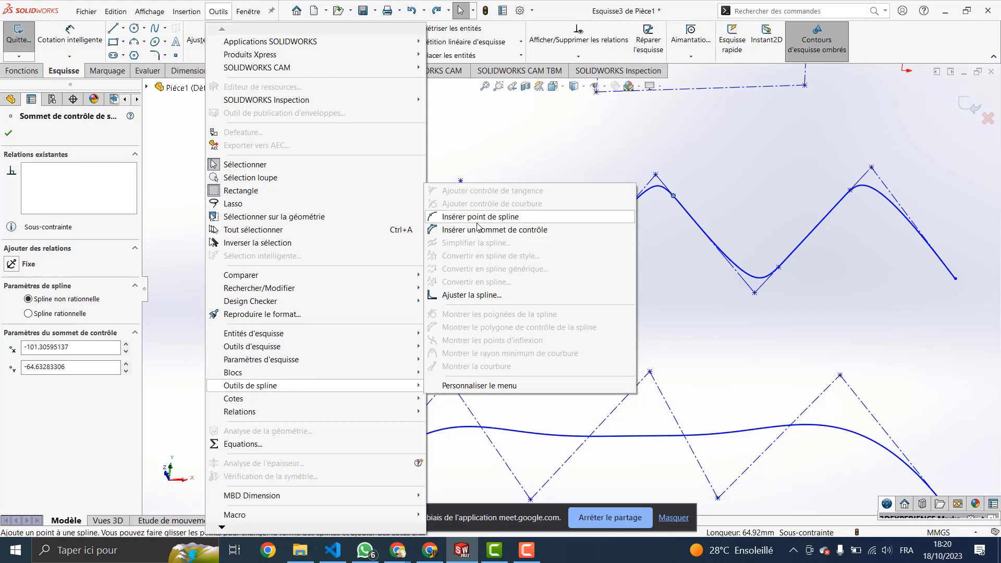
pyautogui.click(494, 230)
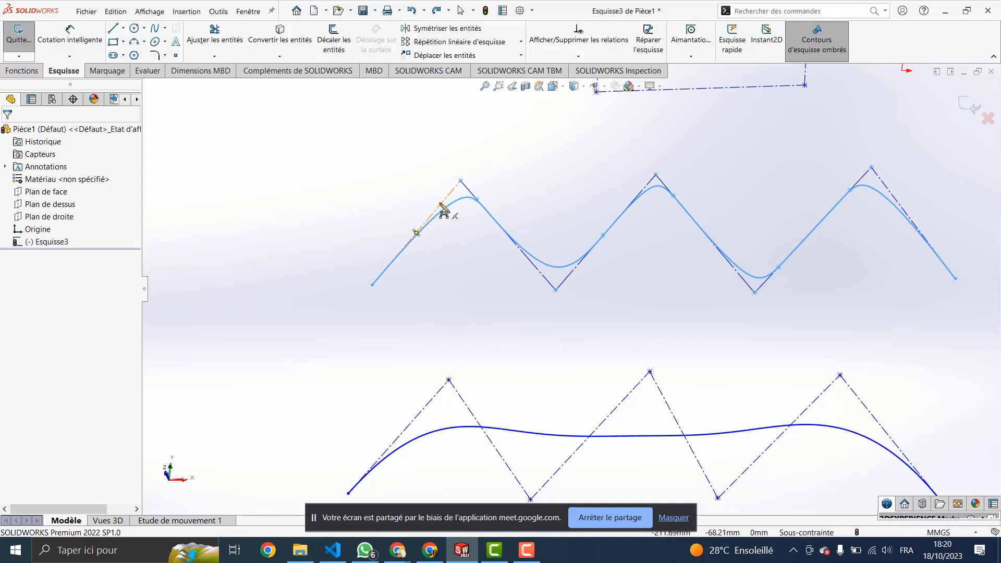
# Step: Add a control vertex on the first rising stretch and drag it and nearby vertices to reshape the spline
pyautogui.click(440, 206)
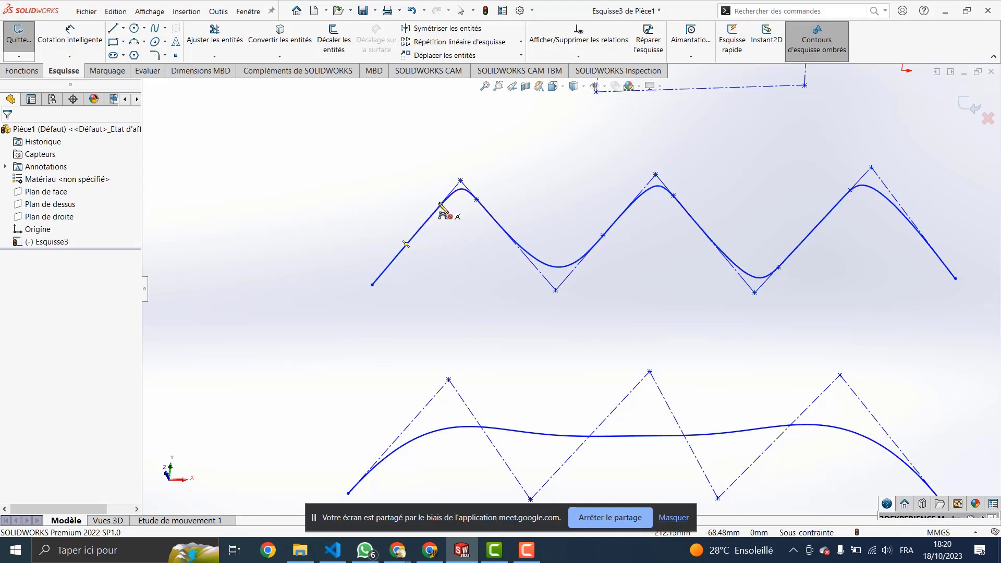
pyautogui.press('Escape')
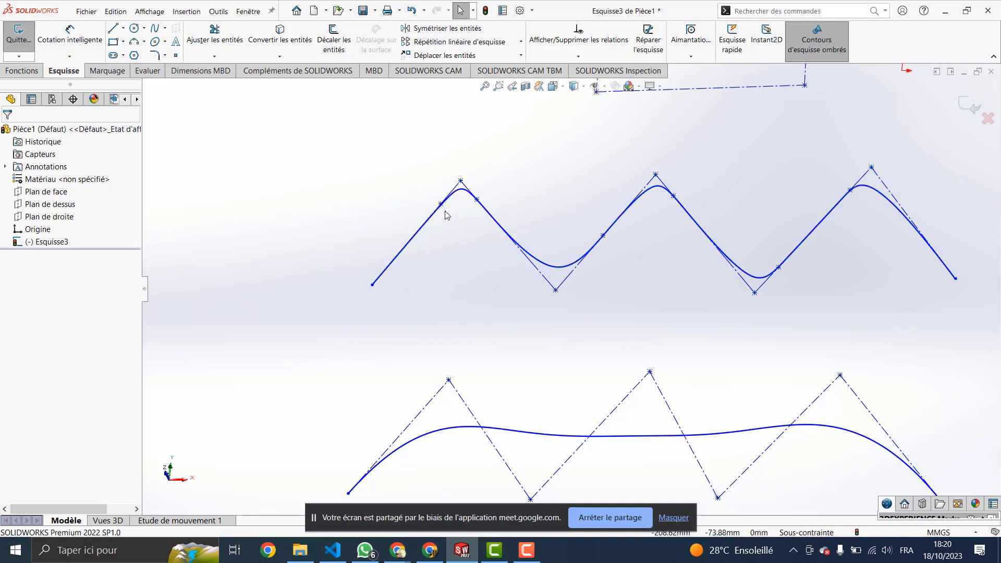
pyautogui.moveTo(441, 204); pyautogui.dragTo(383, 187)
pyautogui.moveTo(482, 201); pyautogui.dragTo(515, 191)
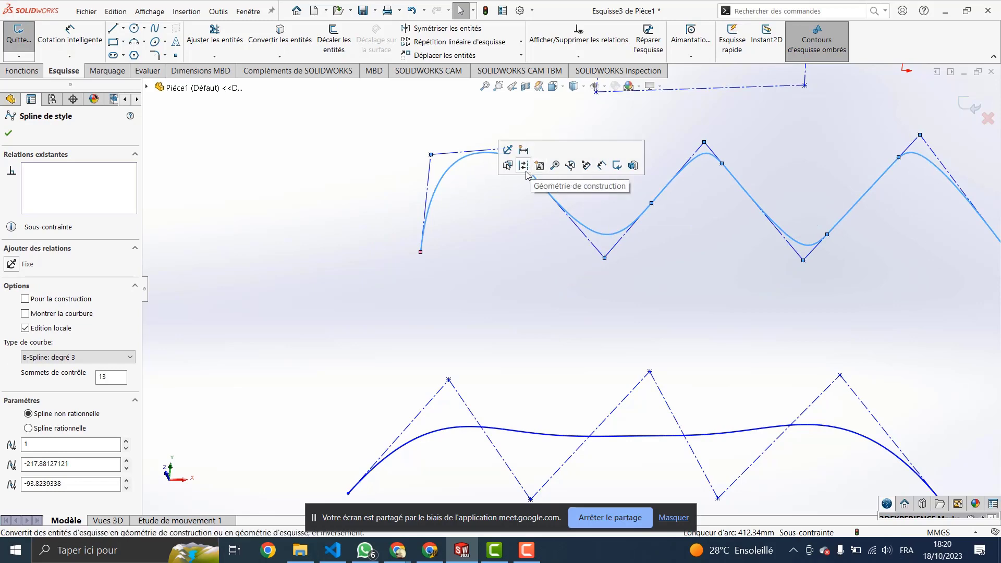
pyautogui.moveTo(525, 168); pyautogui.dragTo(559, 152)
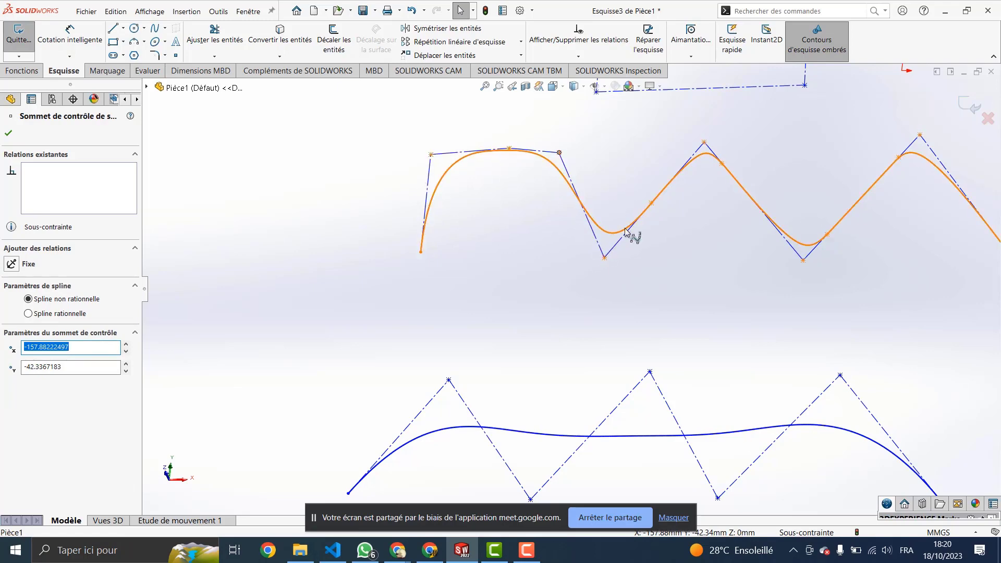
pyautogui.moveTo(562, 151); pyautogui.dragTo(582, 132)
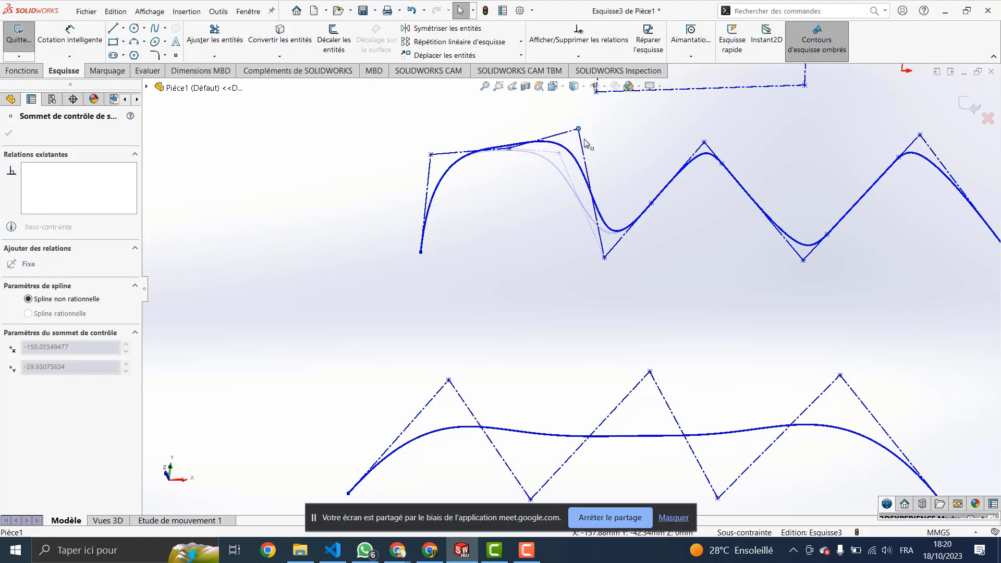
# Step: Drag more control vertices to round the first hump, one ending near X −205.37, Y −79.01
pyautogui.moveTo(548, 198); pyautogui.dragTo(560, 182)
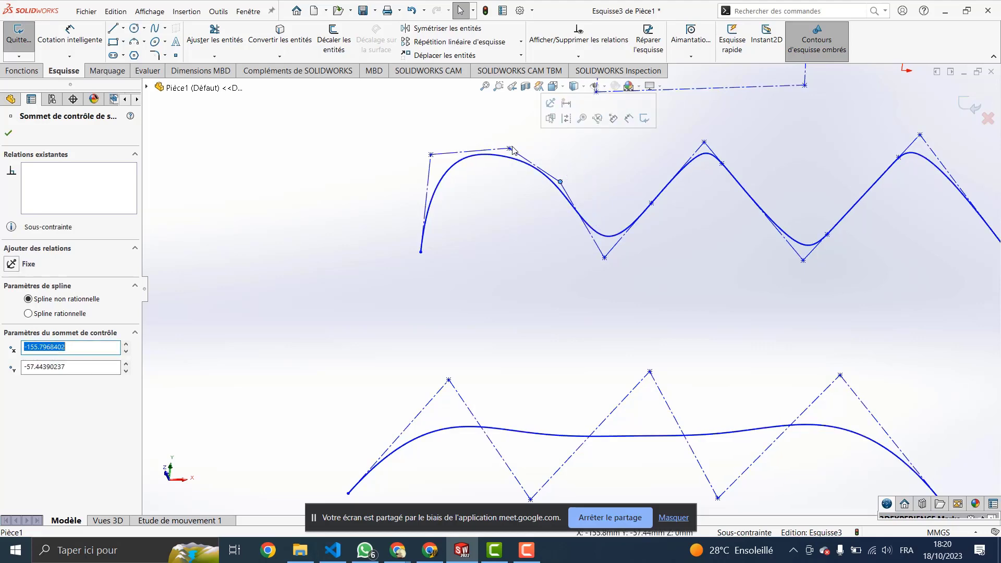
pyautogui.moveTo(509, 148); pyautogui.dragTo(358, 215)
pyautogui.moveTo(405, 194); pyautogui.dragTo(391, 210)
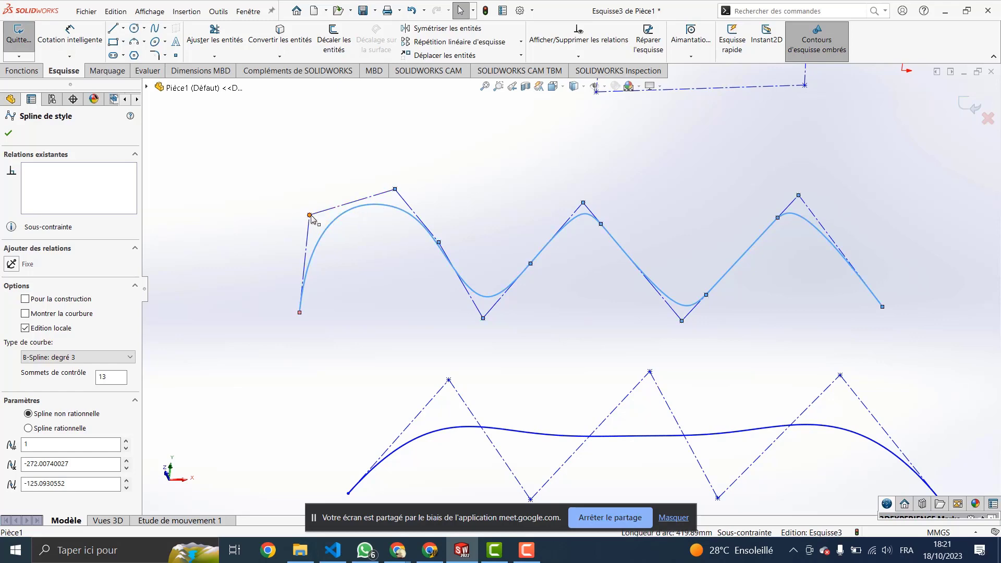
pyautogui.moveTo(309, 215)
pyautogui.mouseDown()
pyautogui.moveTo(301, 197)
pyautogui.moveTo(306, 205)
pyautogui.mouseUp()
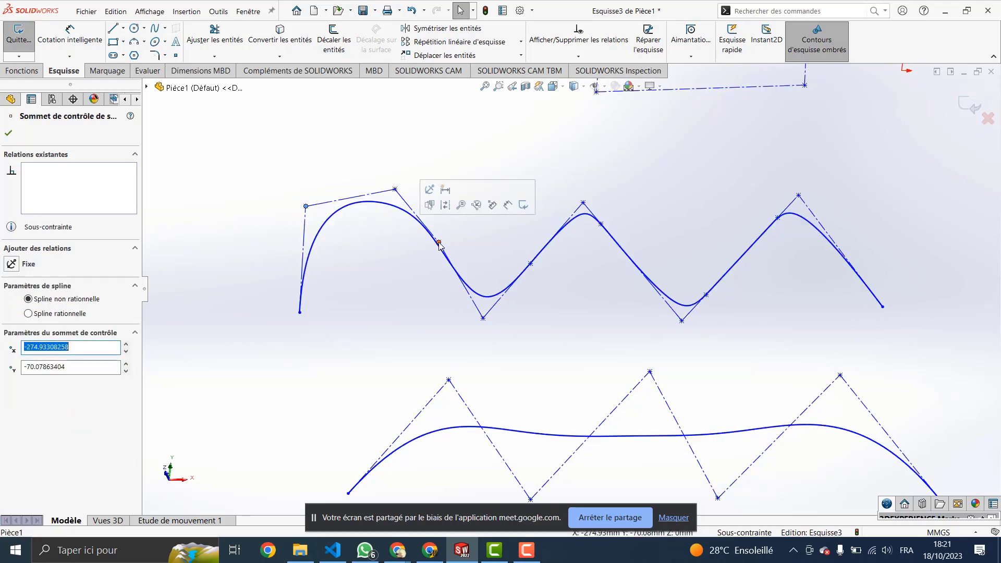
pyautogui.moveTo(439, 244); pyautogui.dragTo(451, 225)
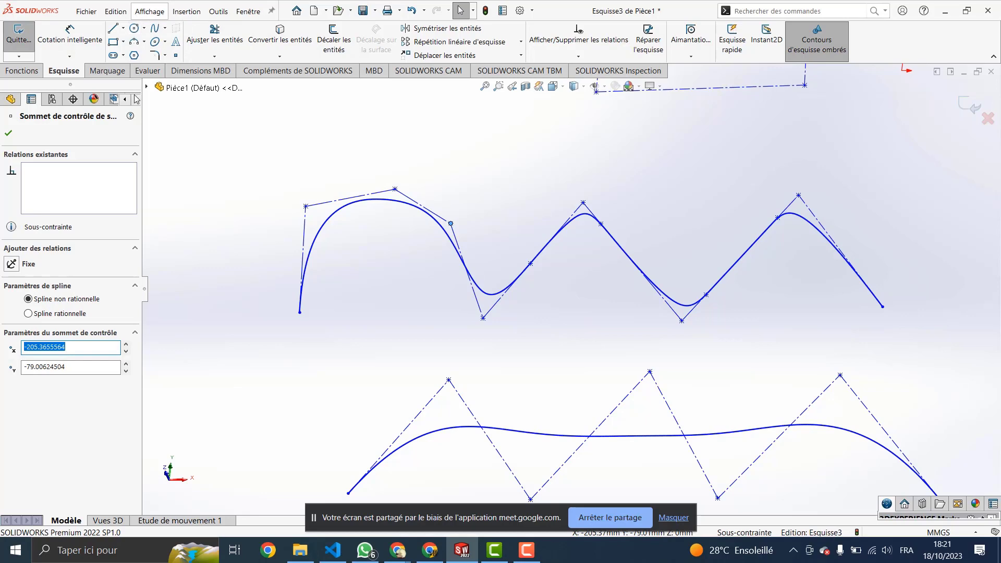
pyautogui.scroll(-2, 468, 294)
# Step: Zoom out and drag a crossing box around all the splines to select them
pyautogui.scroll(9, 469, 295)
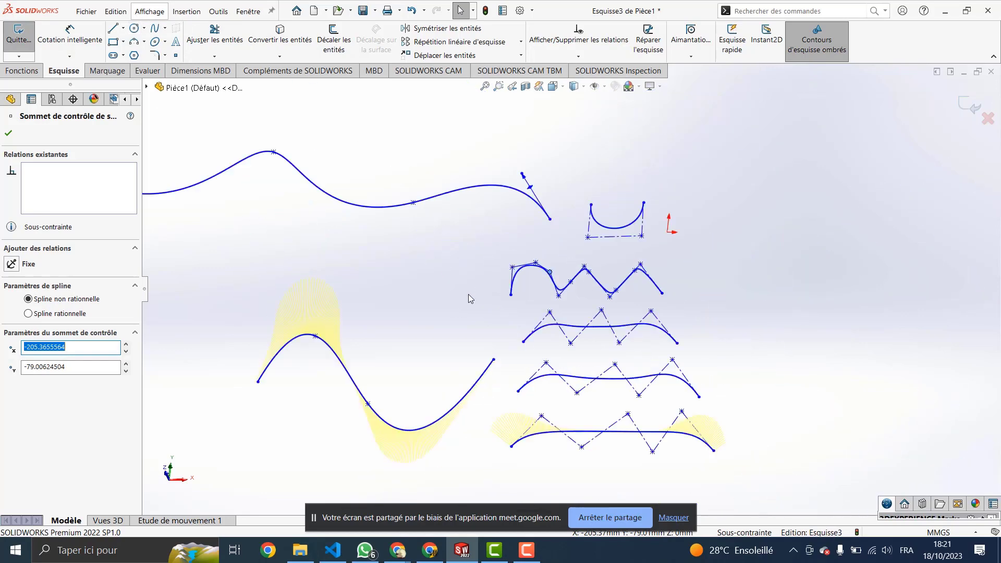
pyautogui.click(221, 12)
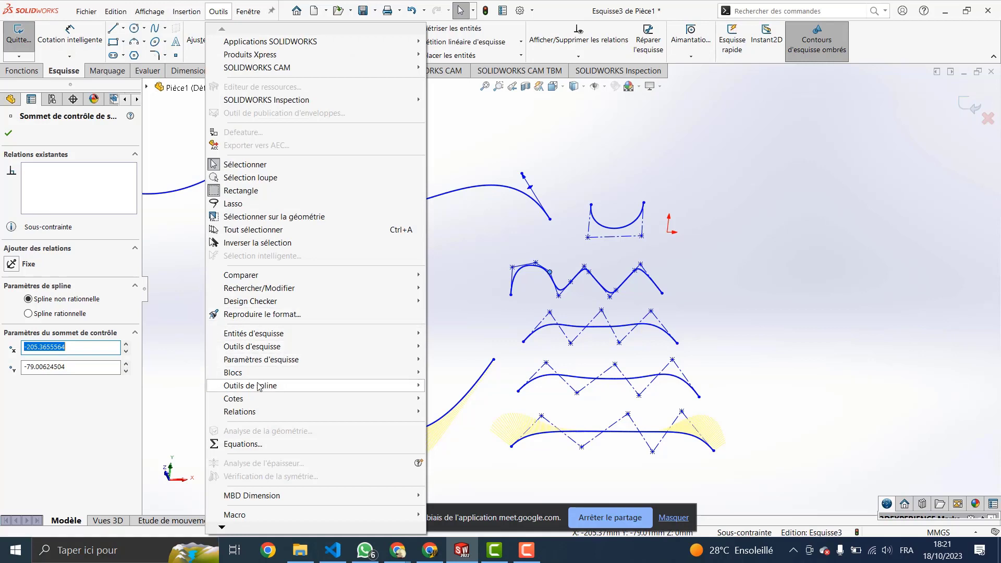
pyautogui.moveTo(267, 373)
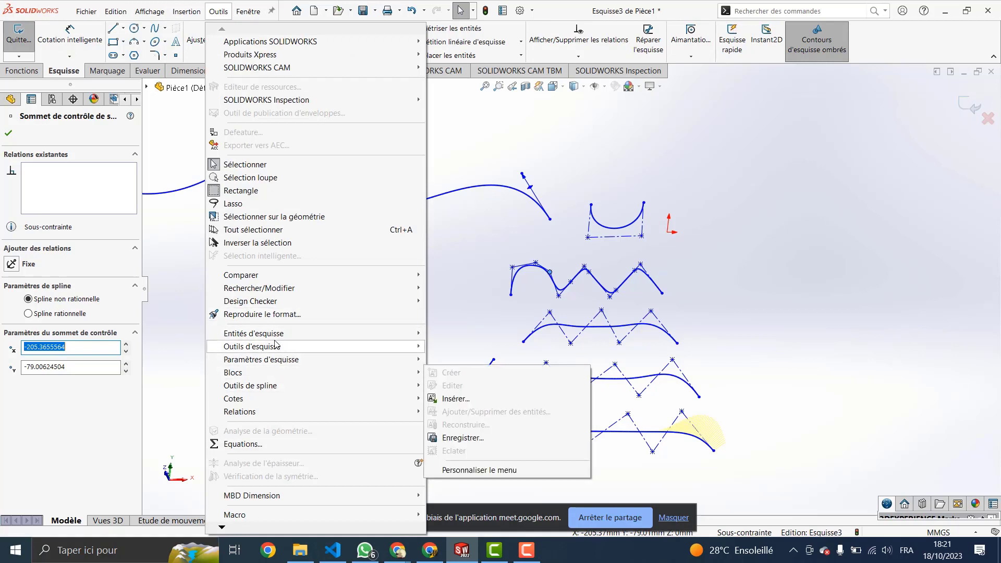
pyautogui.moveTo(361, 386)
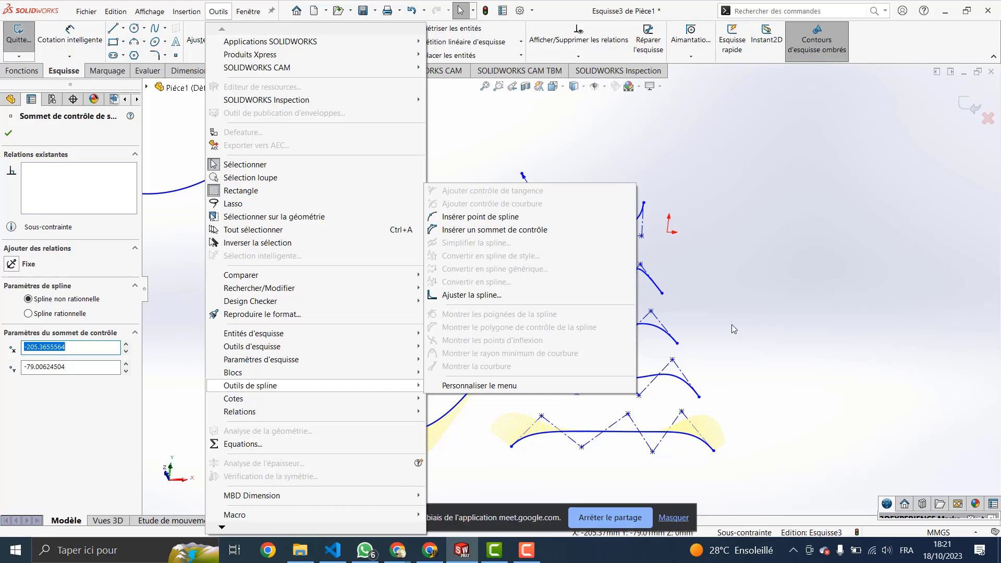
pyautogui.click(768, 293)
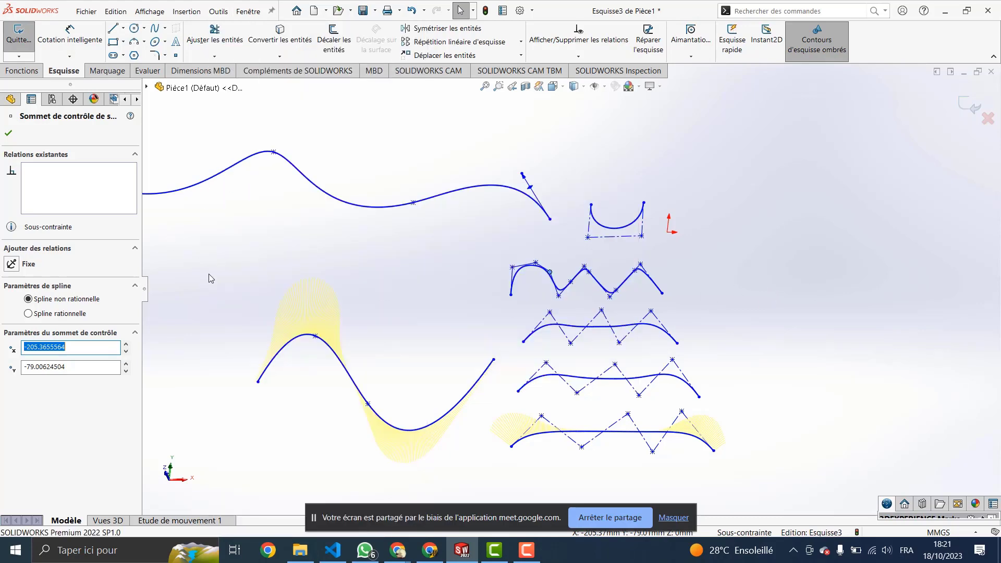
pyautogui.scroll(5, 304, 327)
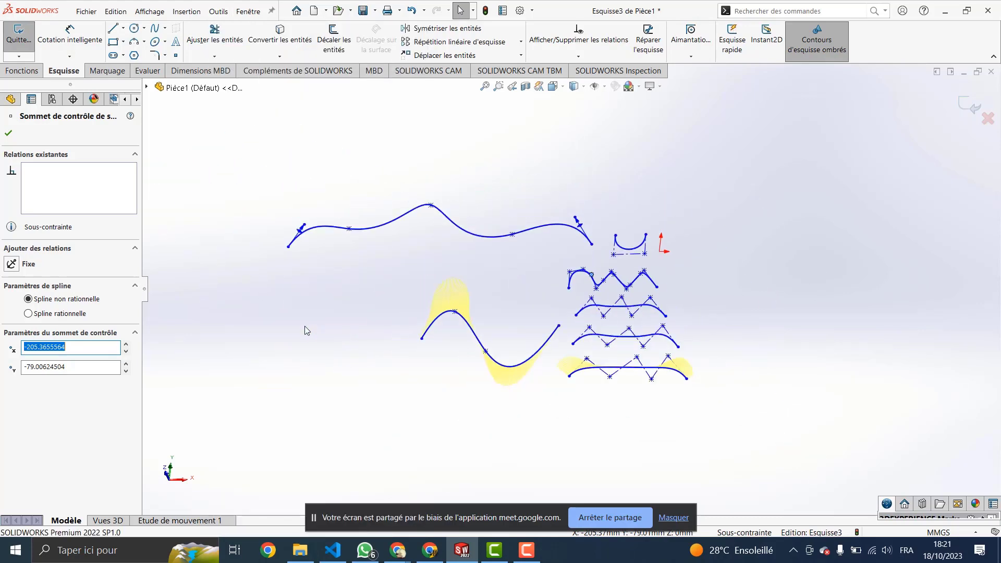
pyautogui.moveTo(396, 306); pyautogui.dragTo(367, 313, button='middle')
pyautogui.moveTo(684, 193)
pyautogui.mouseDown()
pyautogui.moveTo(222, 444)
pyautogui.moveTo(214, 502)
pyautogui.mouseUp()
# Step: Delete the selected splines and turn the view Normal To the sketch plane
pyautogui.press('Delete')
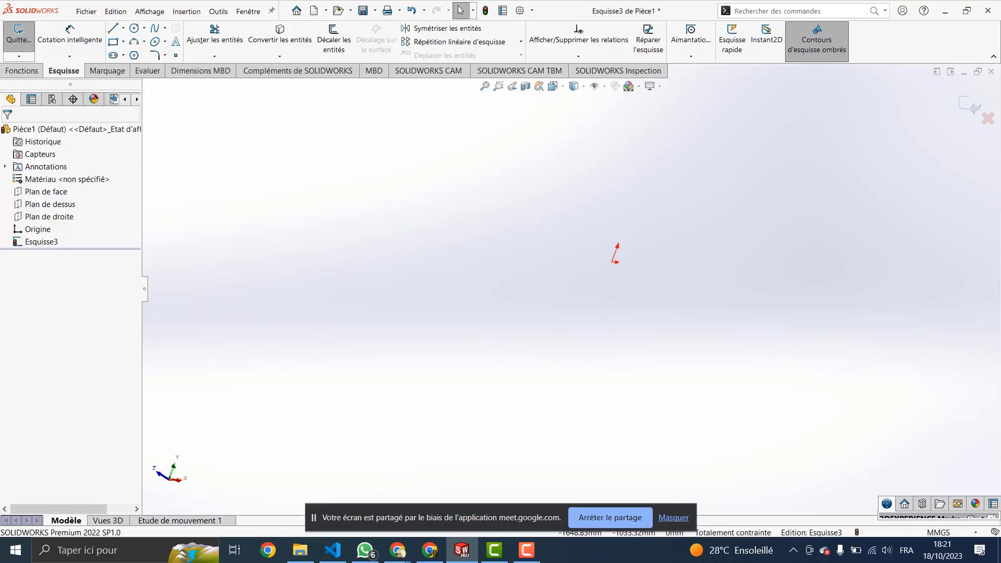
pyautogui.click(36, 233)
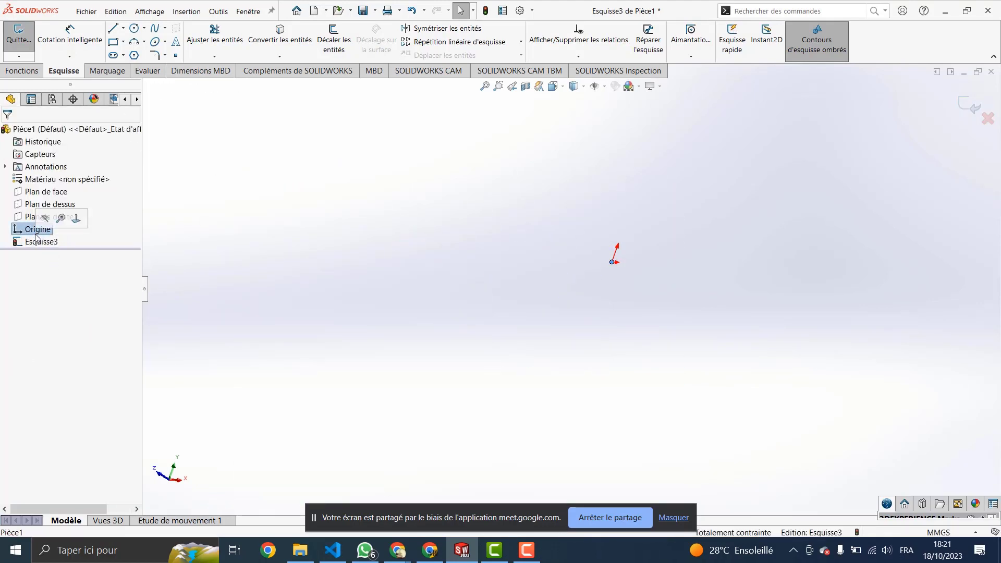
pyautogui.click(76, 218)
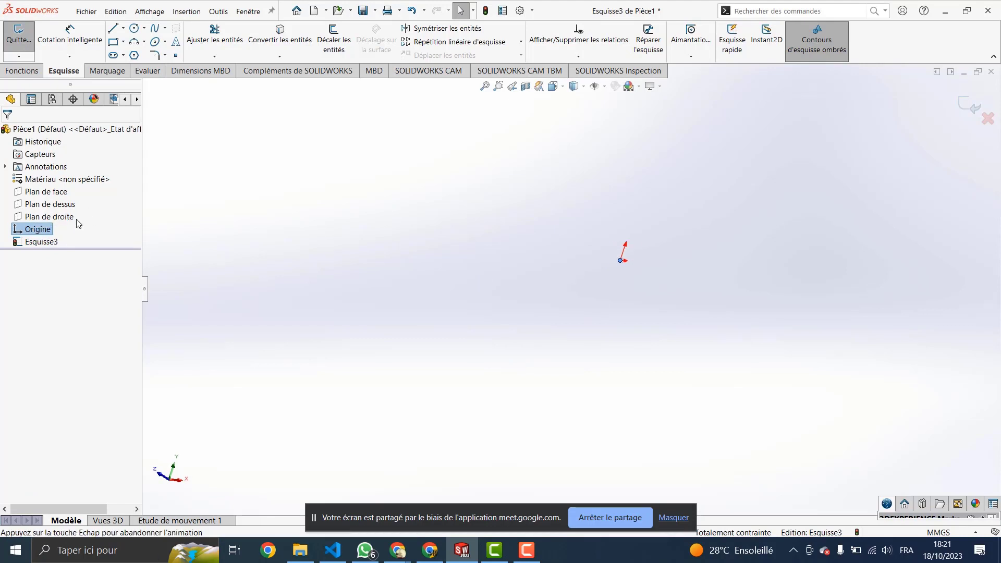
# Step: Draw a four-point arch-shaped Spline de style with a rectangular control polygon
pyautogui.click(153, 29)
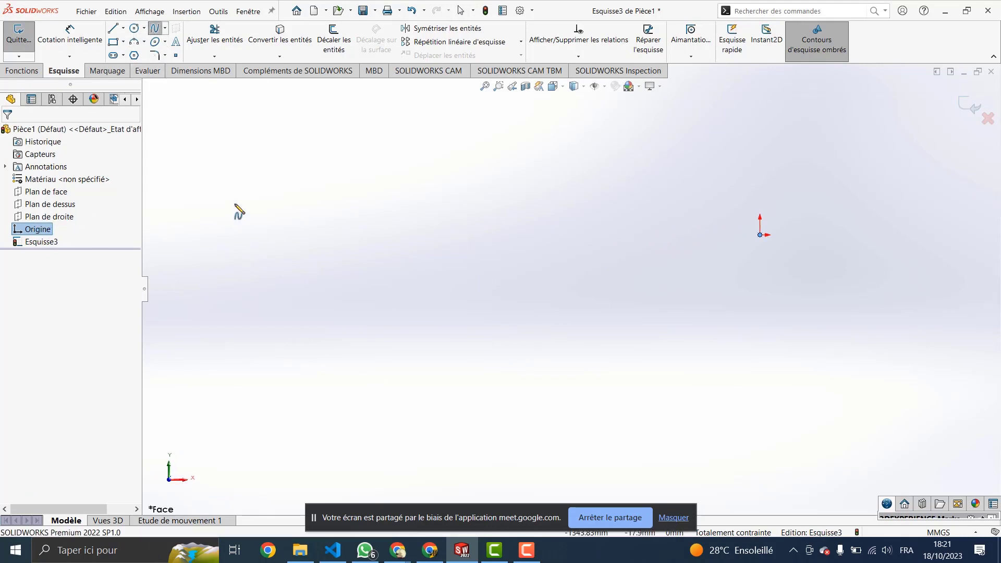
pyautogui.click(166, 28)
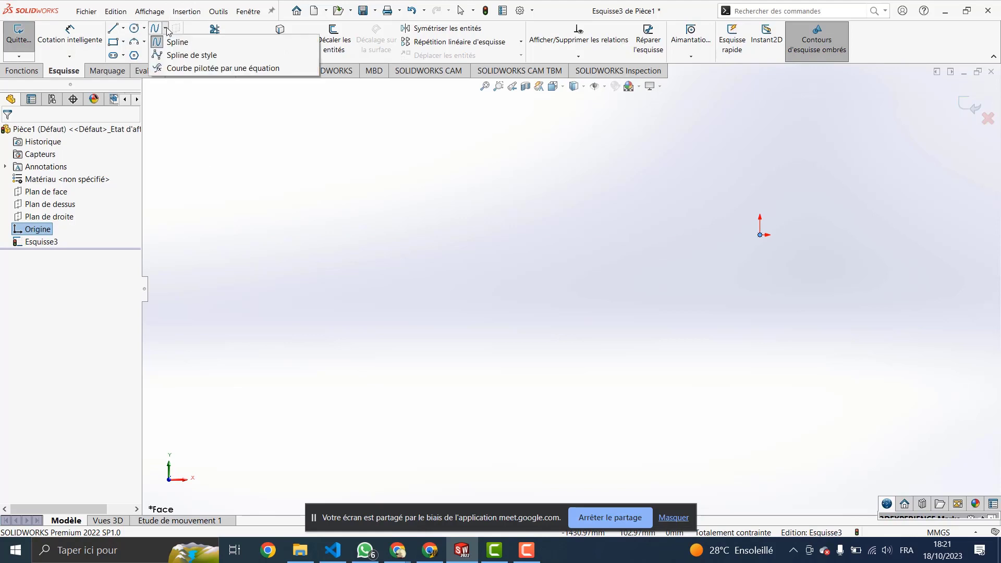
pyautogui.click(186, 56)
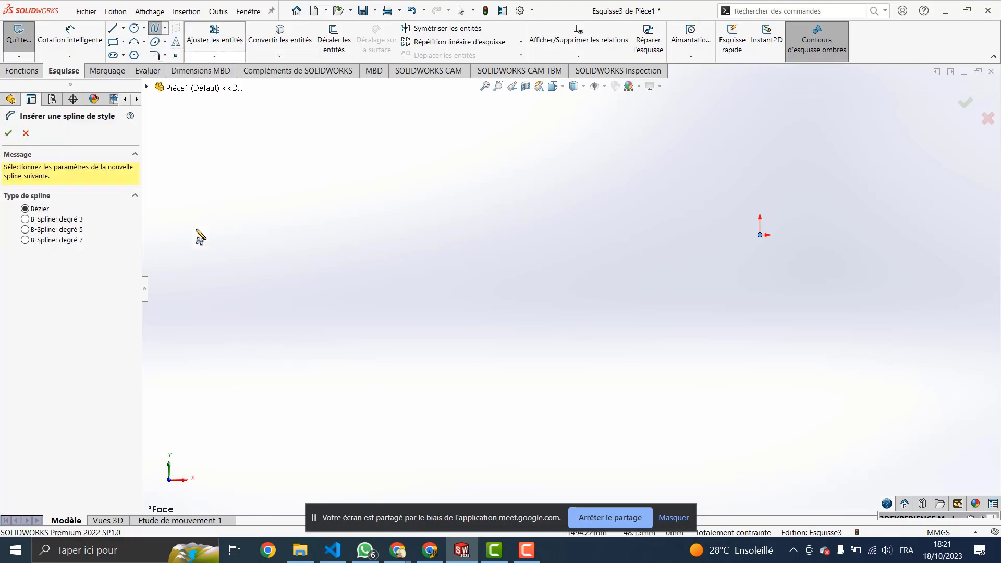
pyautogui.click(324, 316)
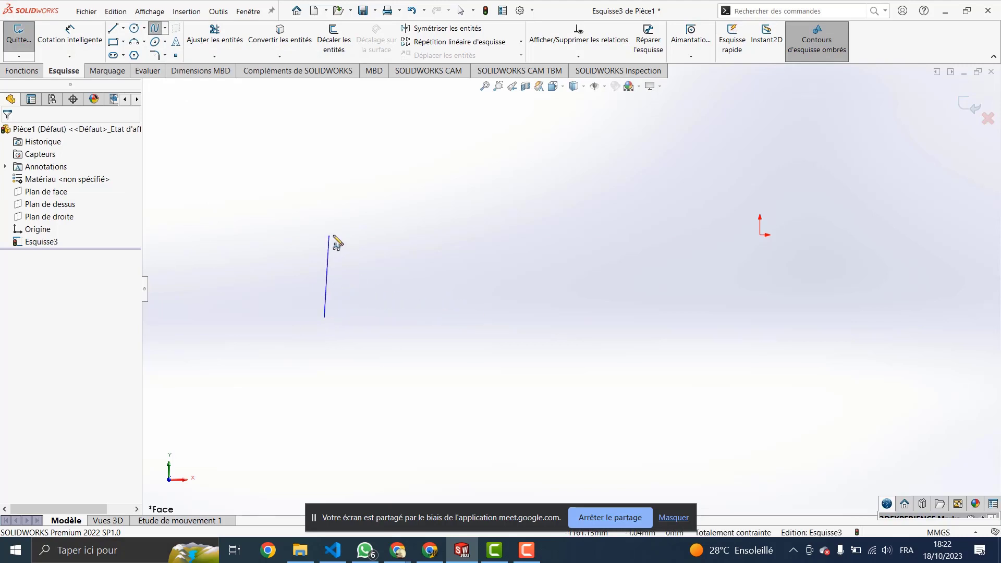
pyautogui.click(325, 219)
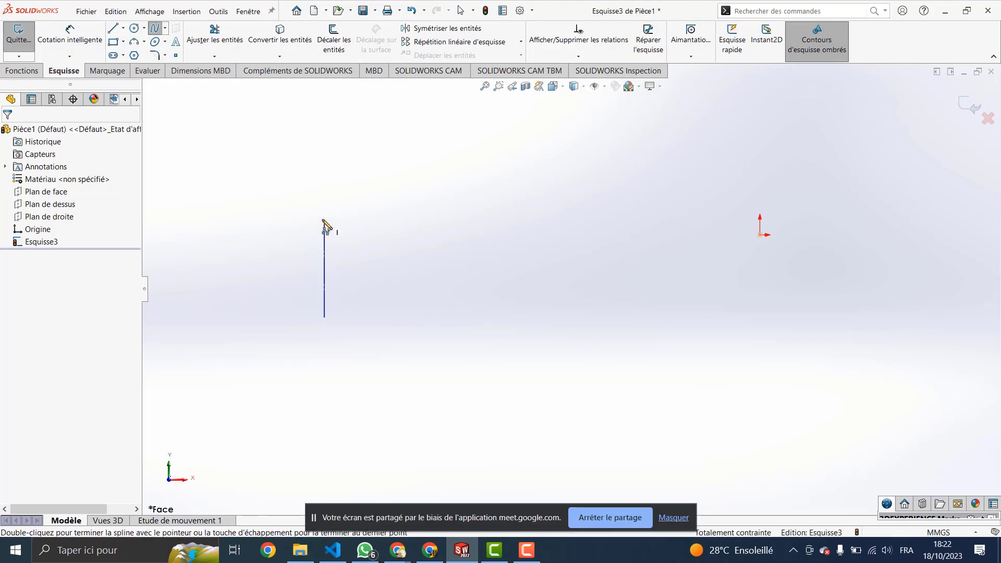
pyautogui.click(495, 219)
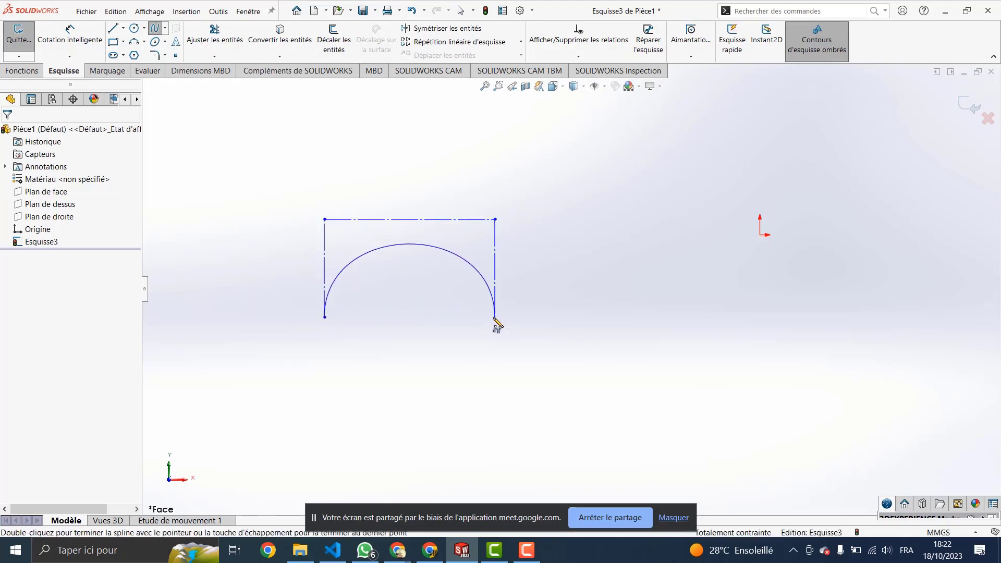
pyautogui.doubleClick(496, 317)
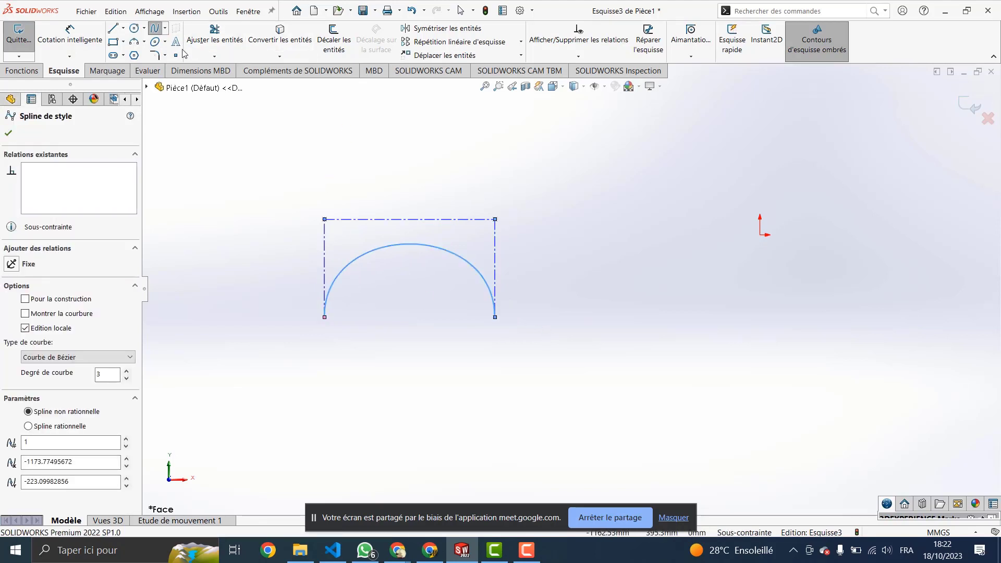
pyautogui.press('Escape')
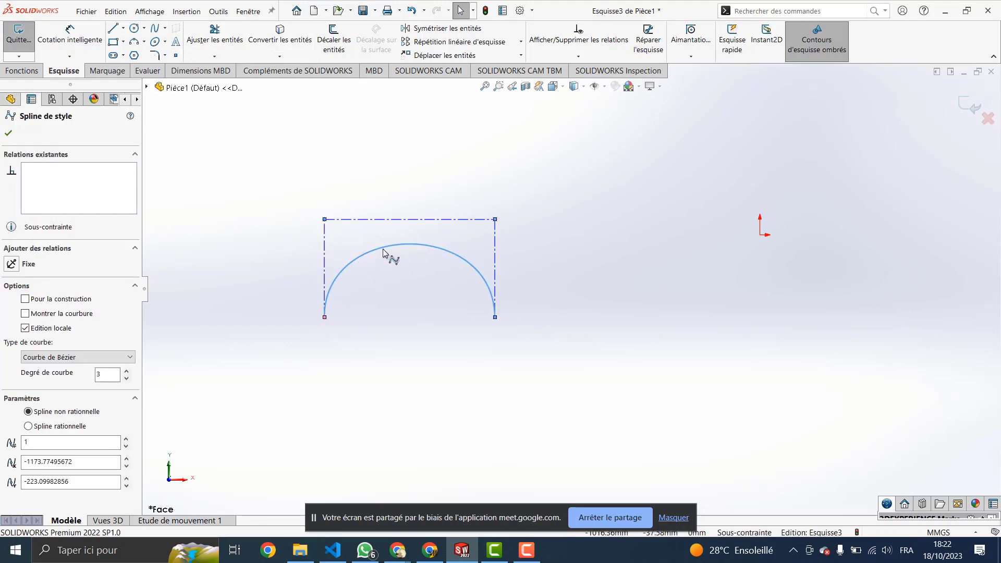
pyautogui.press('Escape')
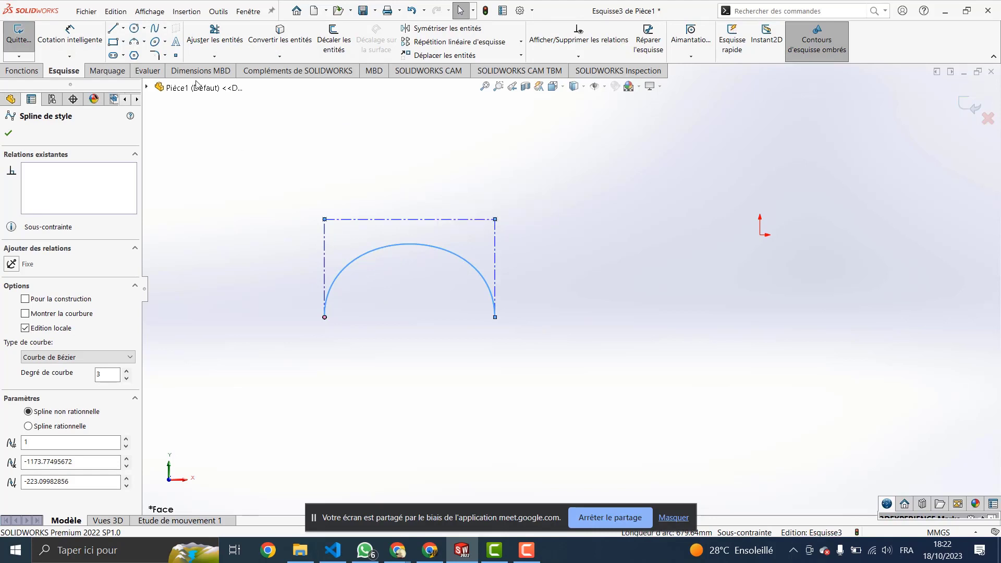
# Step: Show the Outils > Outils de spline submenu for the arch style spline
pyautogui.click(218, 10)
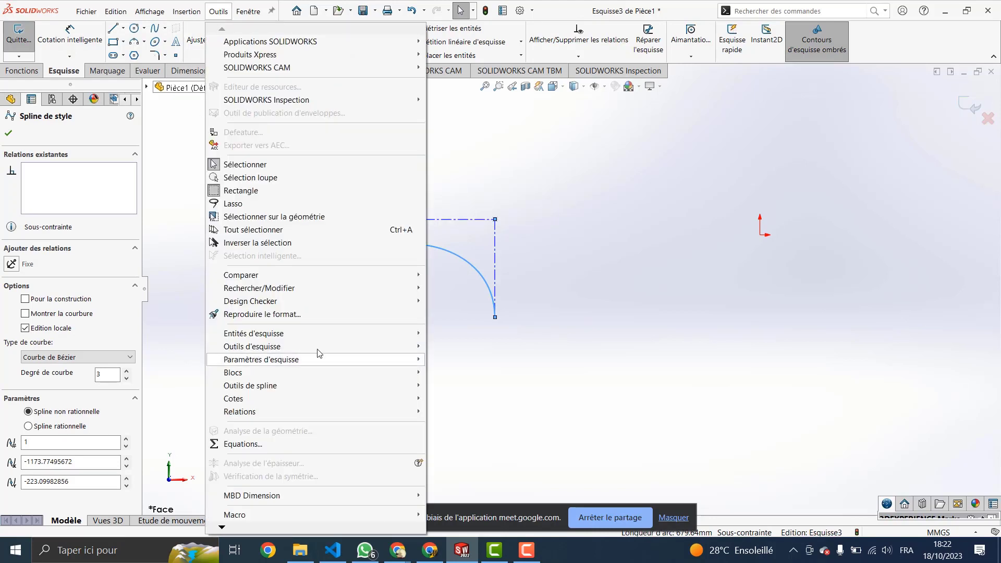
pyautogui.moveTo(353, 389)
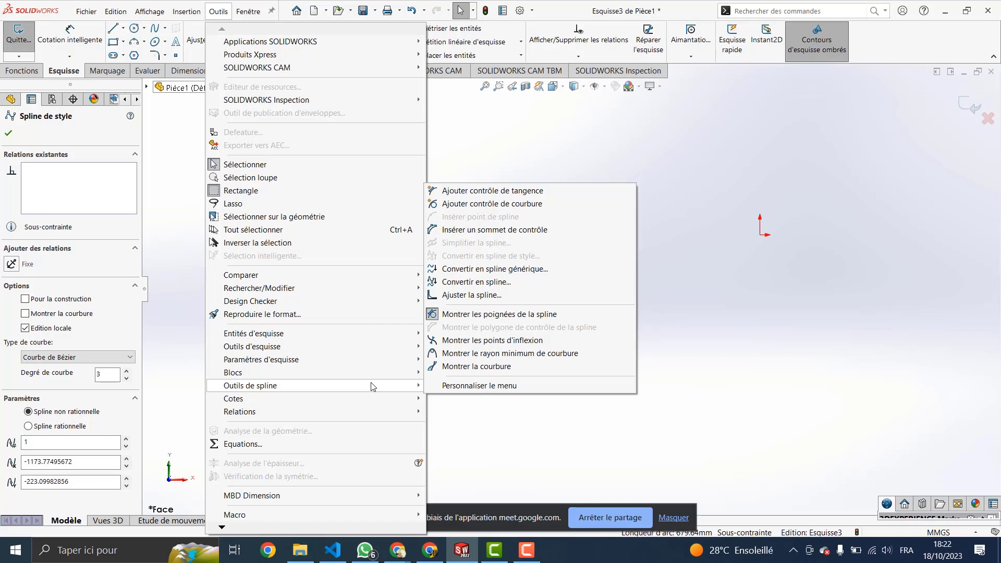
# Step: Draw a four-point S-shaped spline to the right of the Bézier arch, high then low
pyautogui.click(655, 230)
pyautogui.click(155, 28)
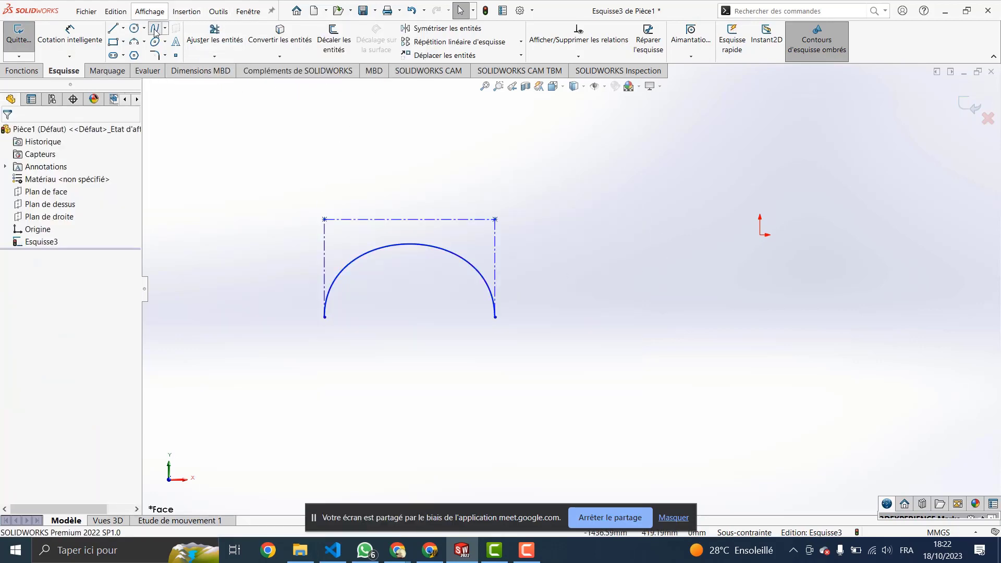
pyautogui.click(521, 371)
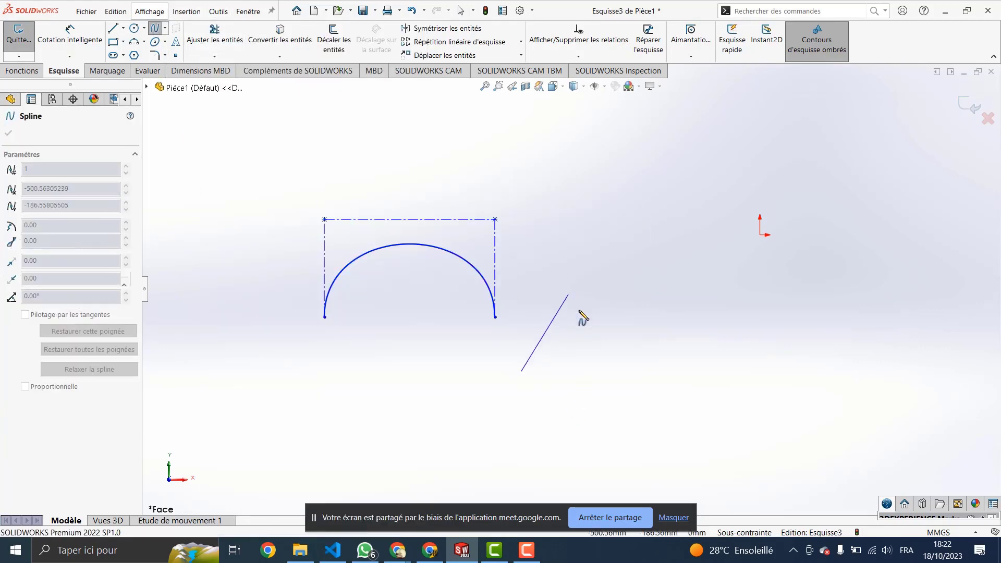
pyautogui.click(587, 288)
pyautogui.click(687, 402)
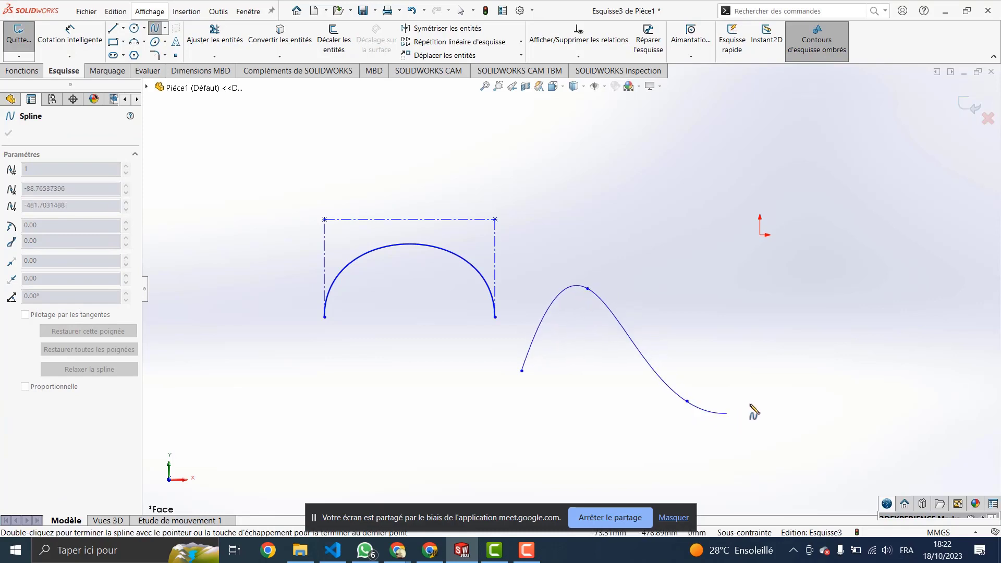
pyautogui.doubleClick(817, 307)
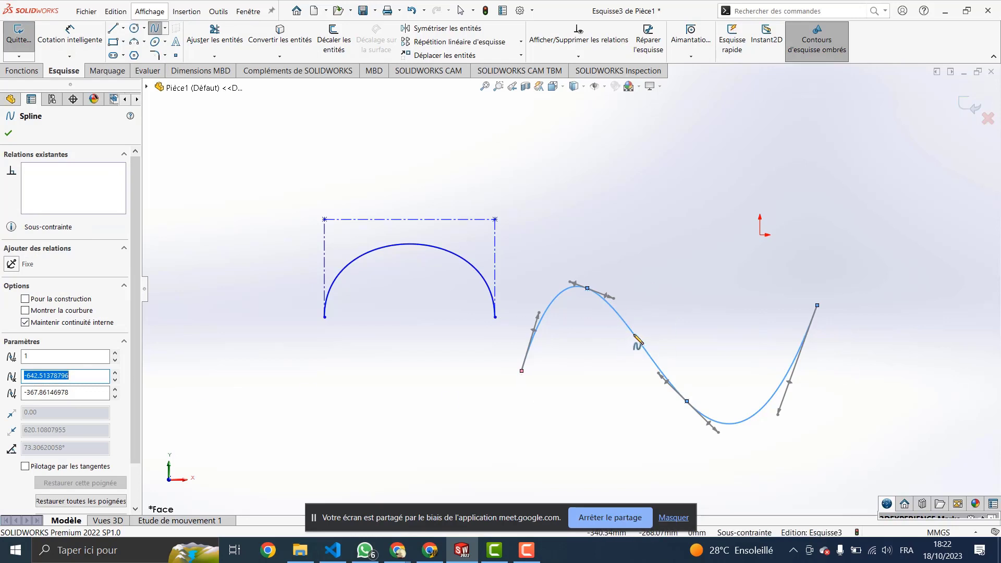
# Step: Show the curvature comb on the S-shaped spline, then bring up Outils > Outils de spline
pyautogui.press('Escape')
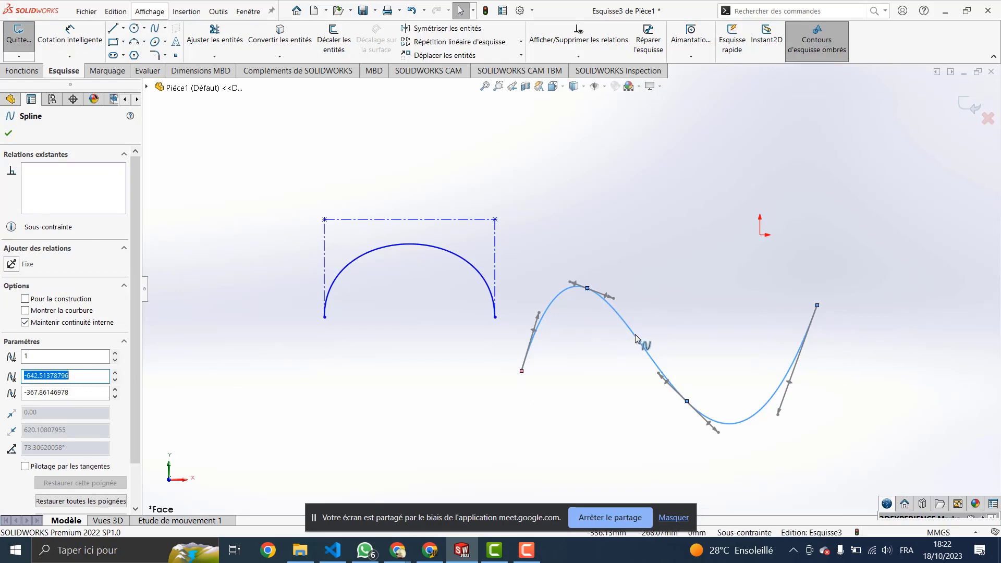
pyautogui.click(636, 338)
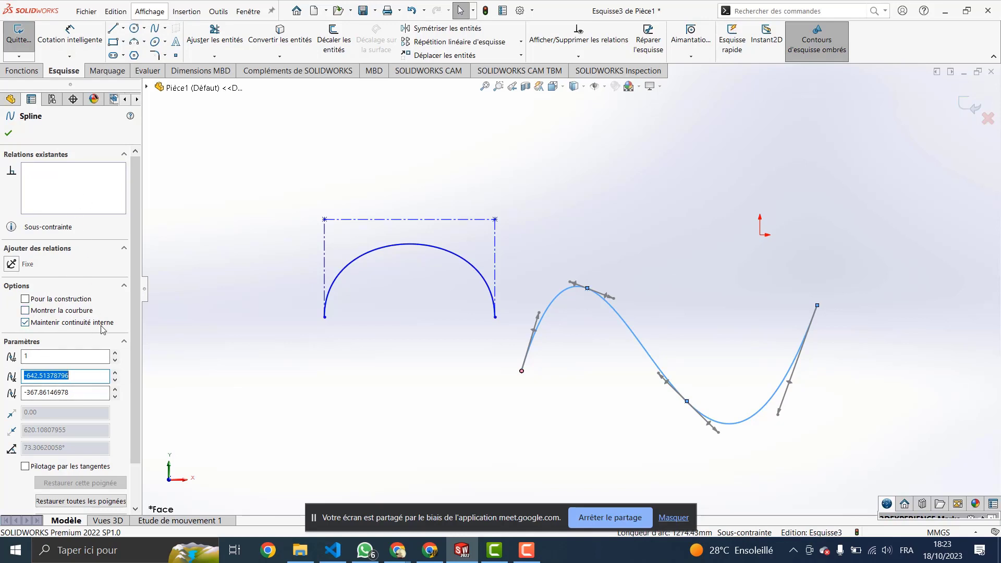
pyautogui.click(24, 311)
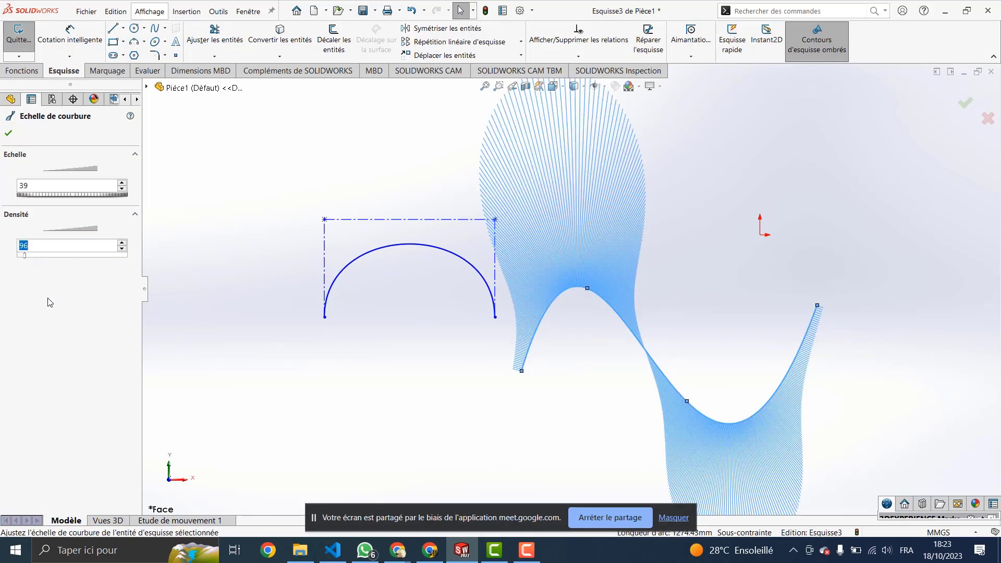
pyautogui.click(219, 12)
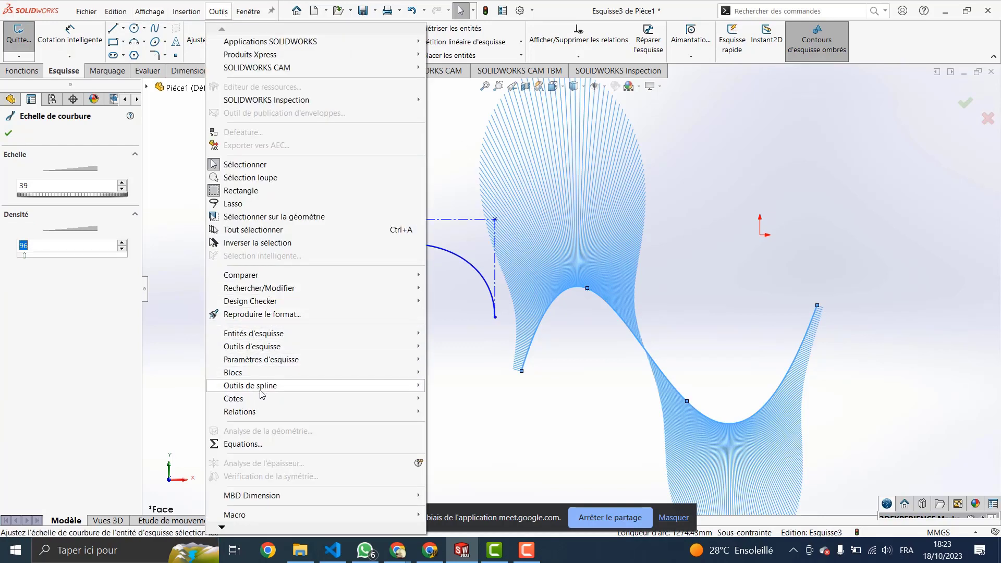
pyautogui.moveTo(274, 388)
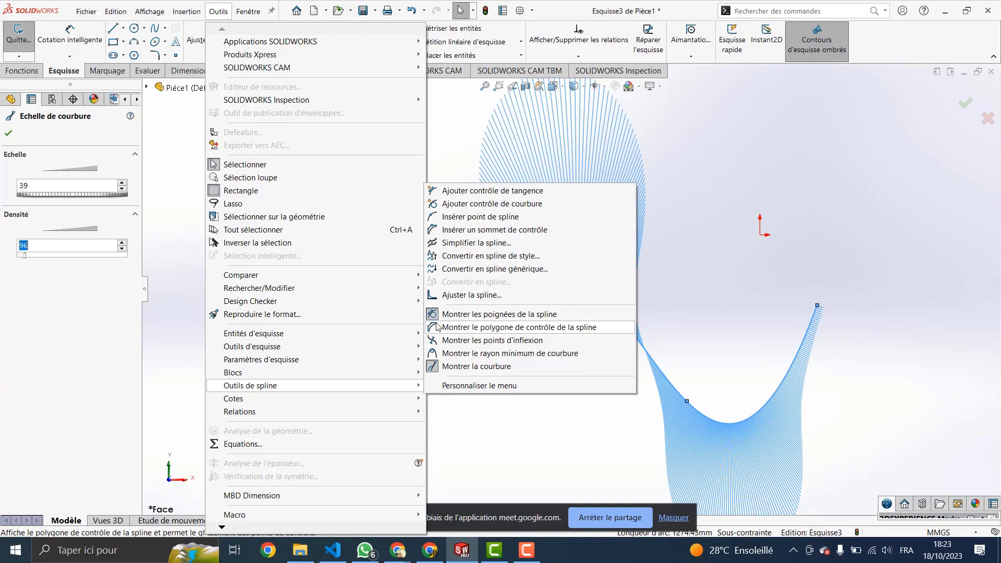
# Step: Show the S-shaped spline's inflection point
pyautogui.click(467, 342)
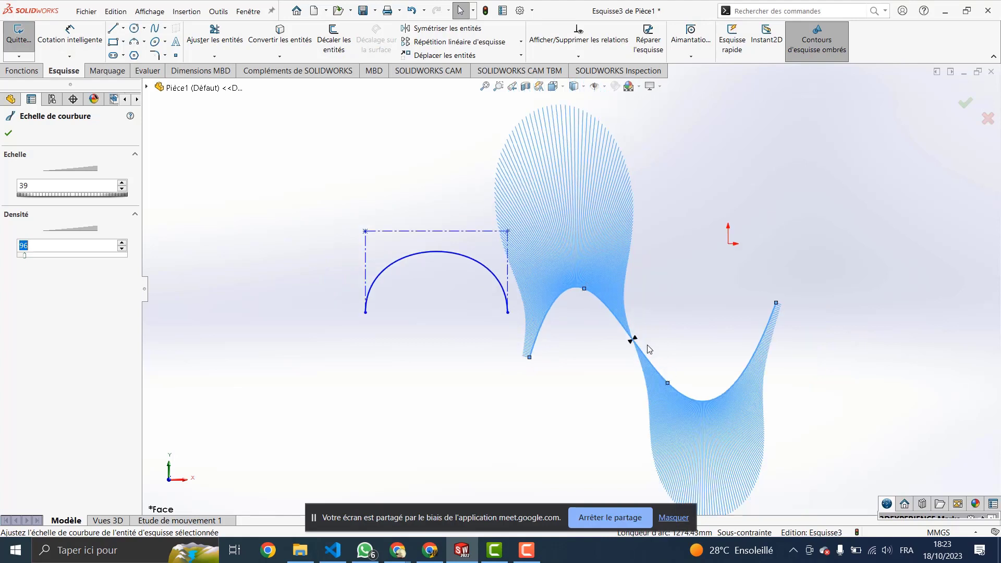
pyautogui.scroll(2, 644, 348)
pyautogui.scroll(-4, 624, 330)
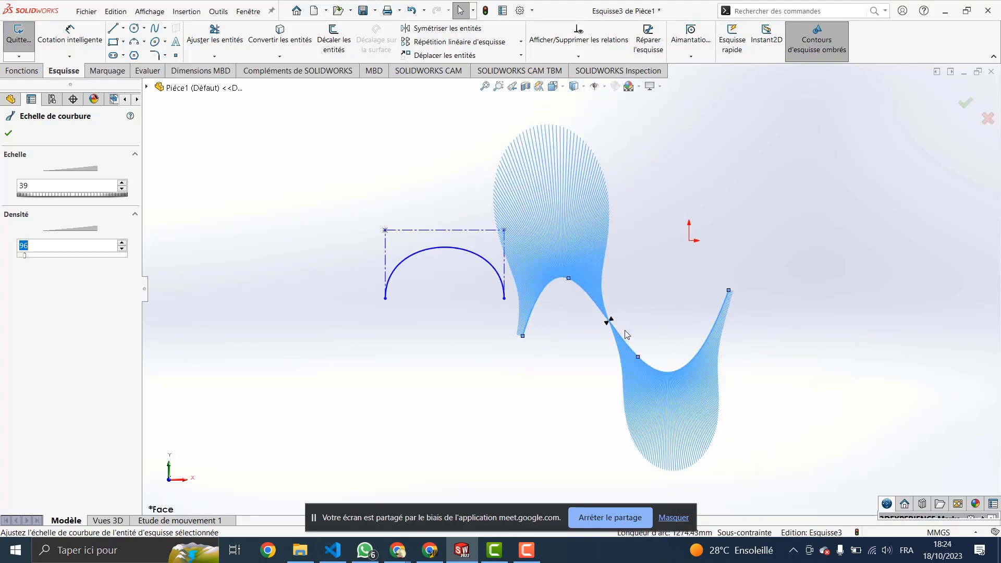
pyautogui.scroll(-2, 584, 298)
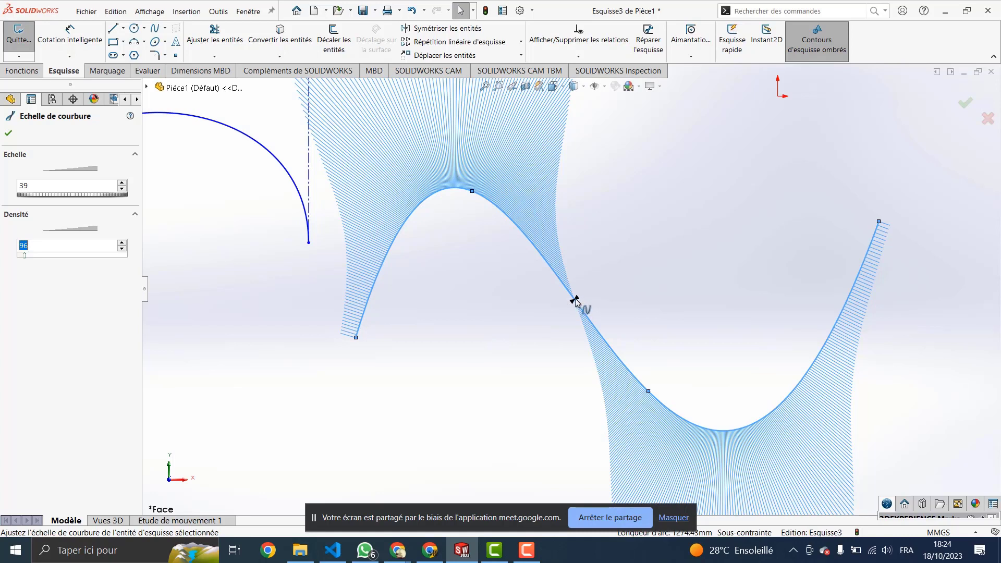
# Step: Select the spline to review its 1274 mm arc length, then bring up the spline tools again
pyautogui.click(575, 300)
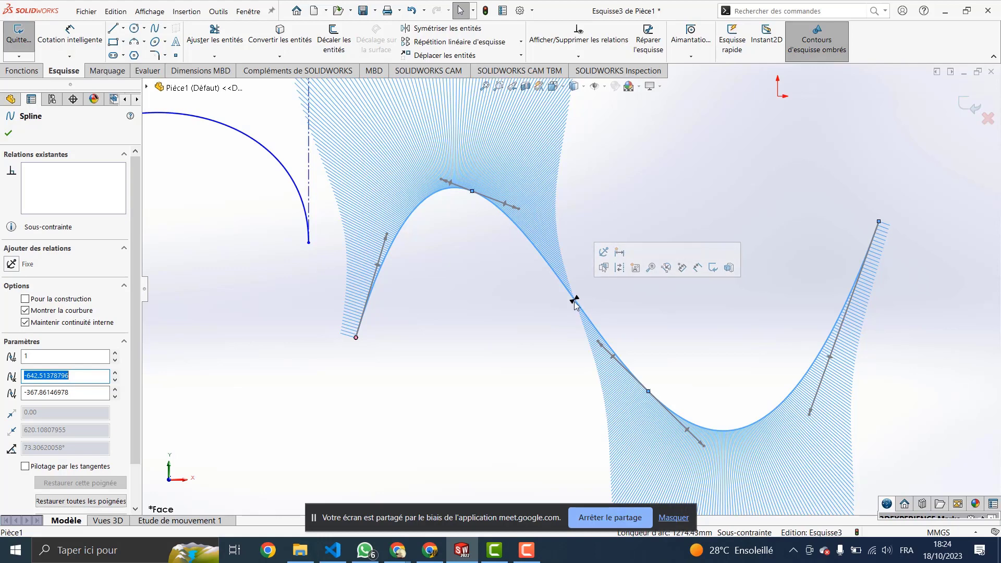
pyautogui.scroll(2, 573, 301)
pyautogui.scroll(1, 577, 301)
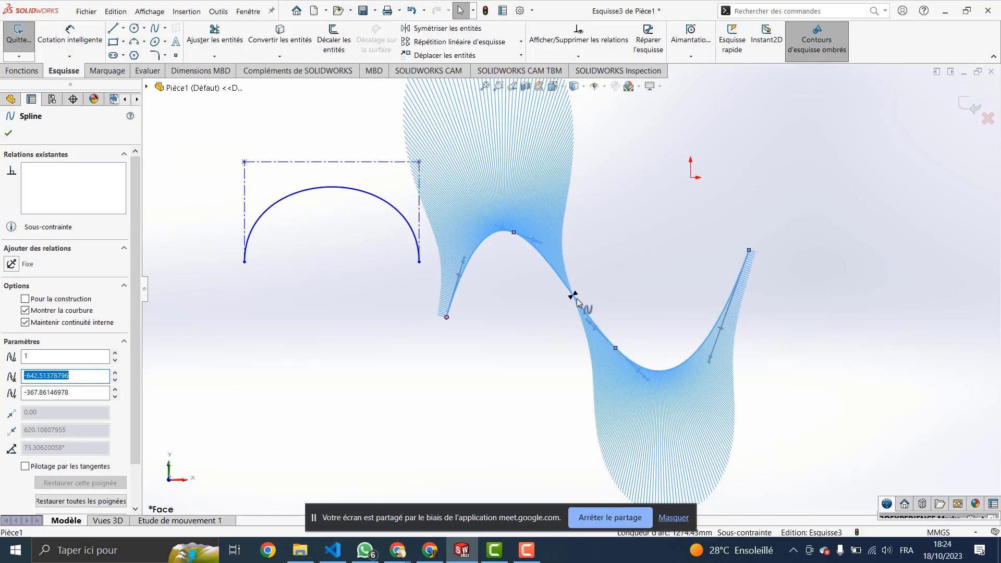
pyautogui.scroll(-3, 576, 298)
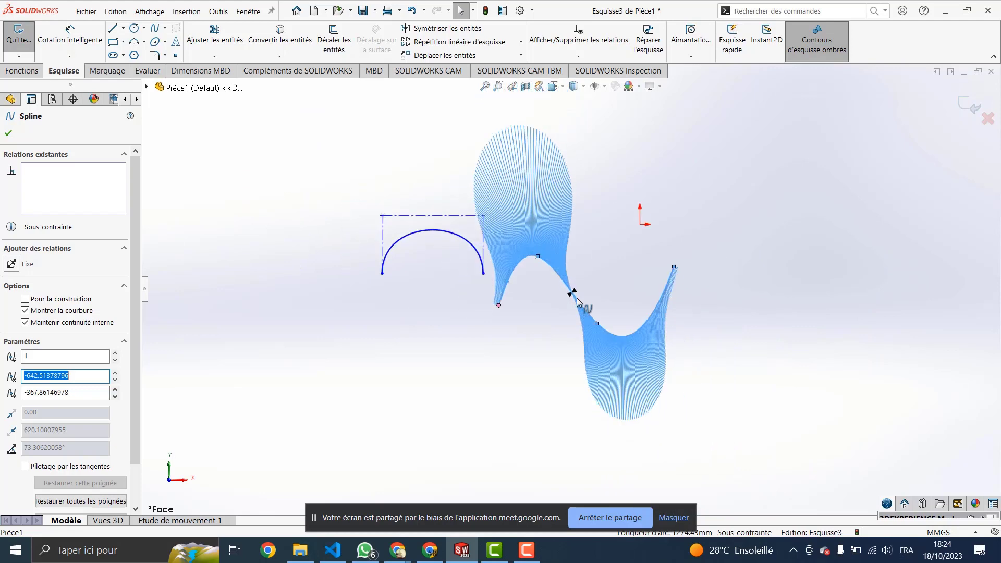
pyautogui.scroll(-3, 576, 298)
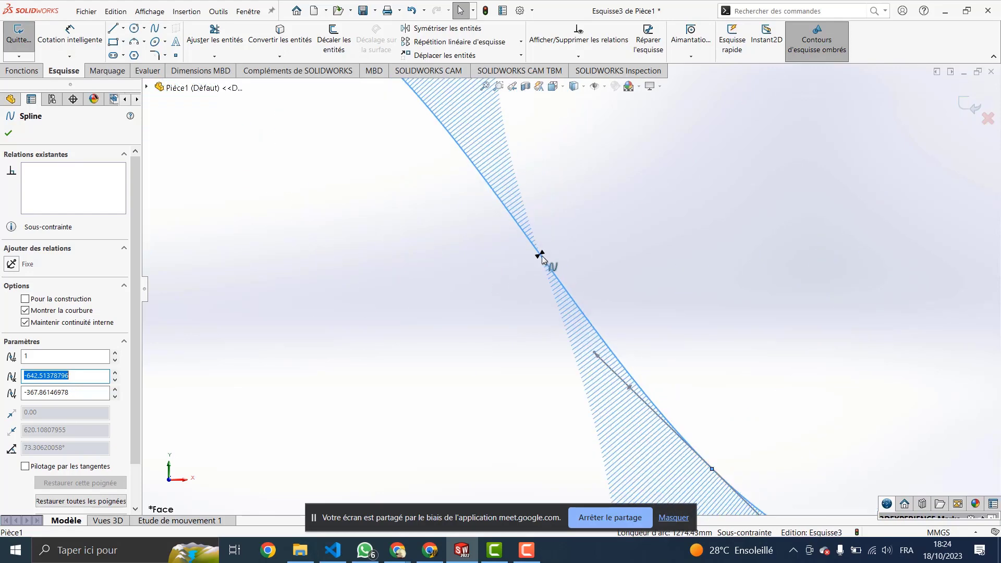
pyautogui.click(107, 71)
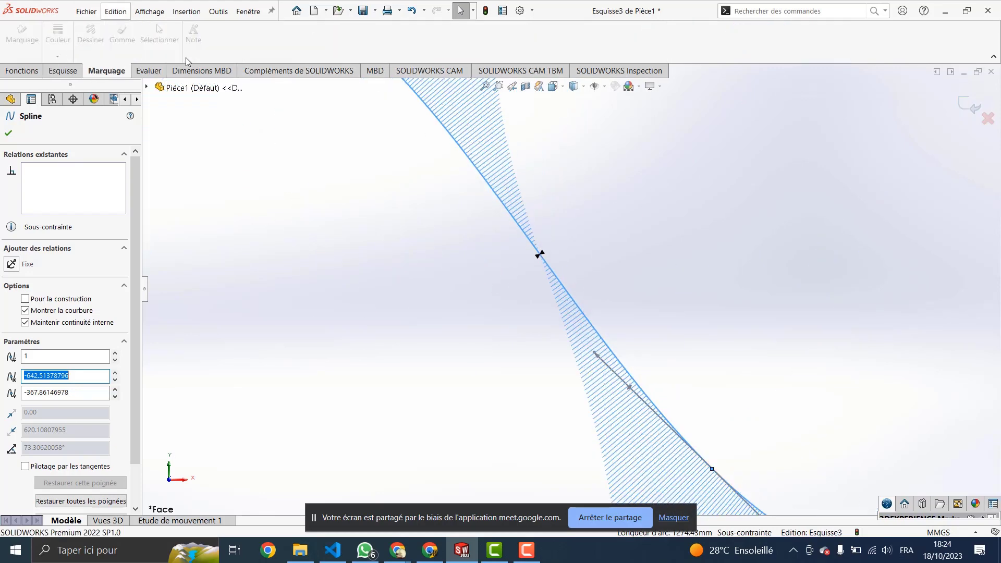
pyautogui.scroll(-1, 188, 56)
pyautogui.scroll(-3, 464, 262)
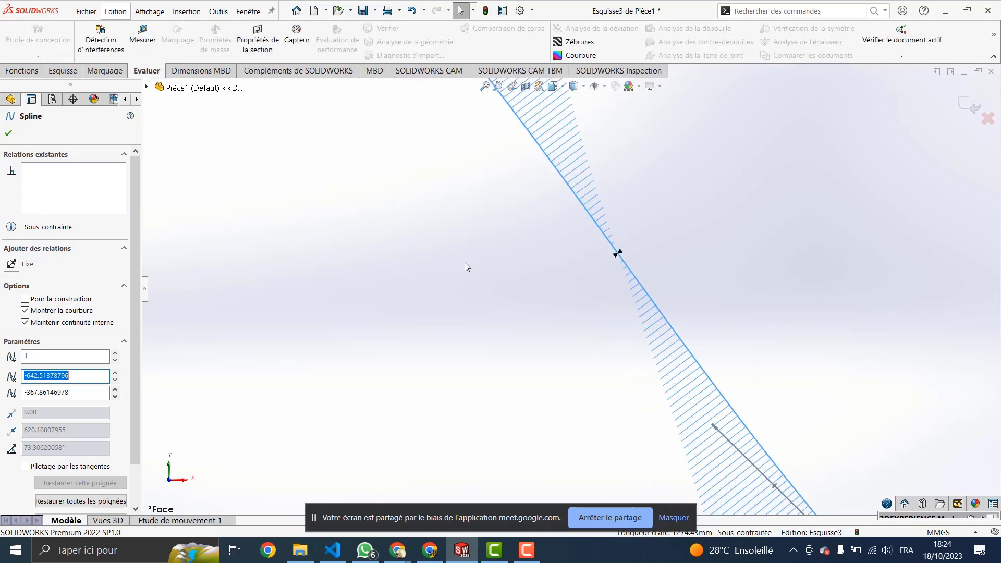
pyautogui.scroll(4, 465, 262)
pyautogui.scroll(3, 464, 262)
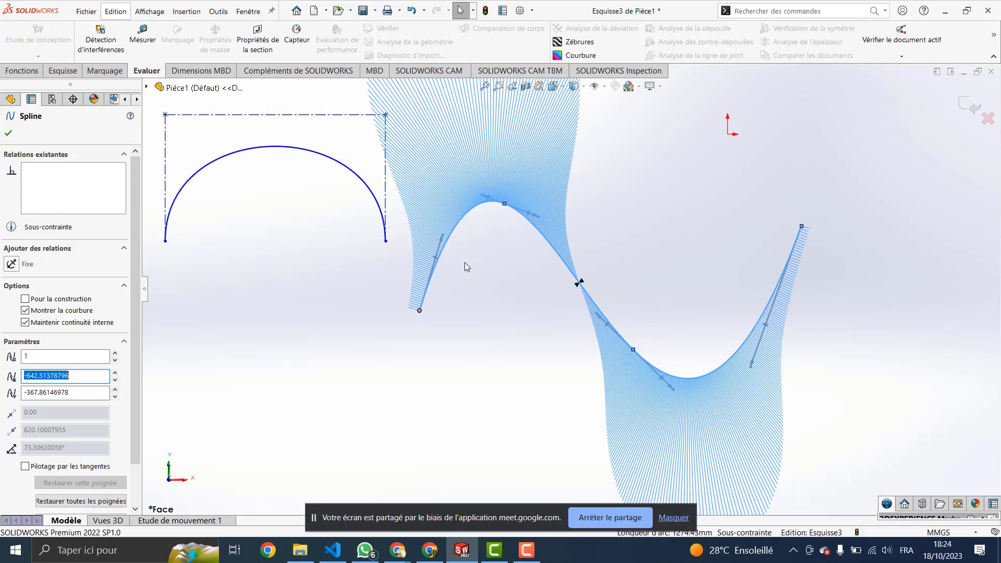
pyautogui.click(218, 11)
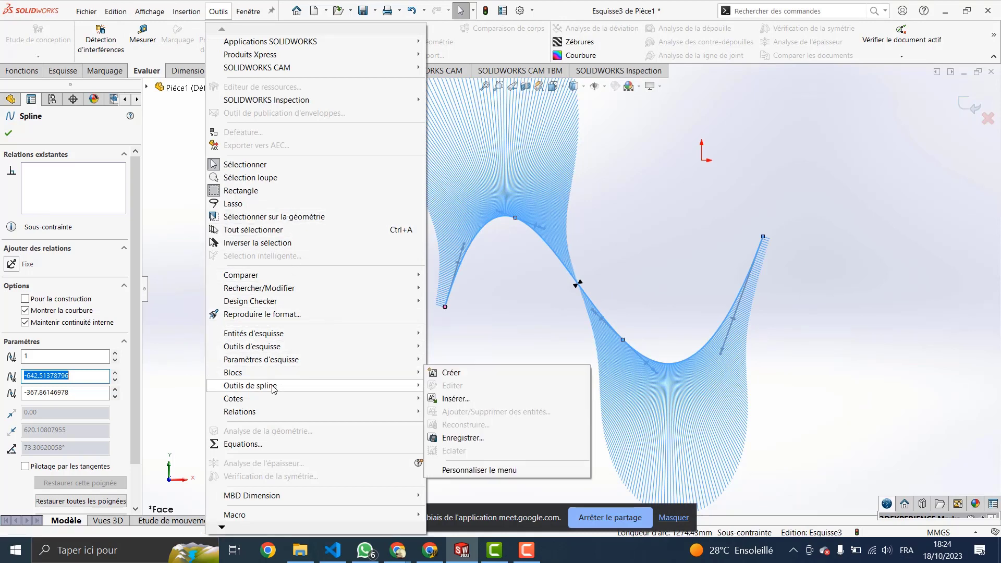
# Step: Display the spline's minimum curvature radius callout (R62.02), then bring up the spline tools again
pyautogui.moveTo(379, 388)
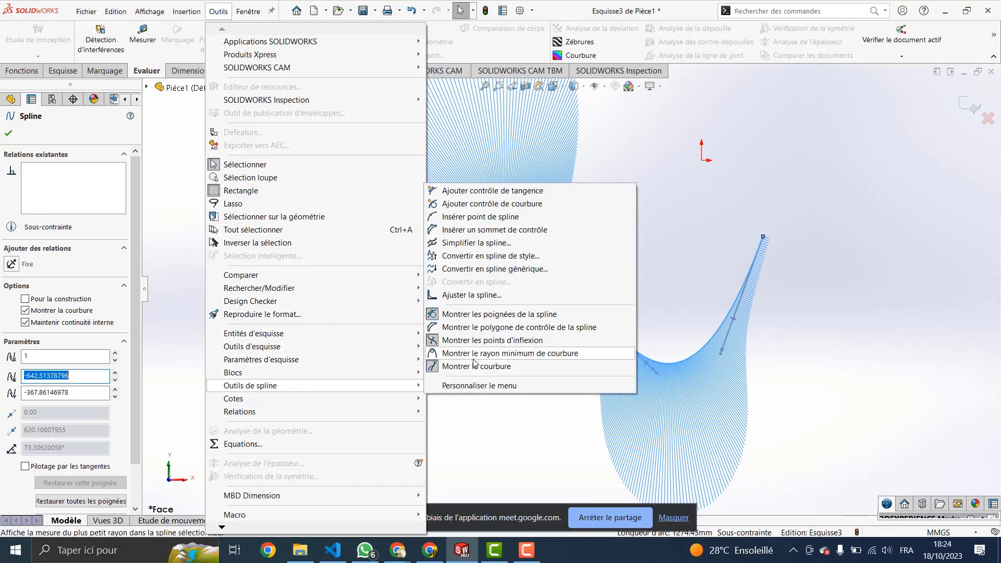
pyautogui.click(509, 355)
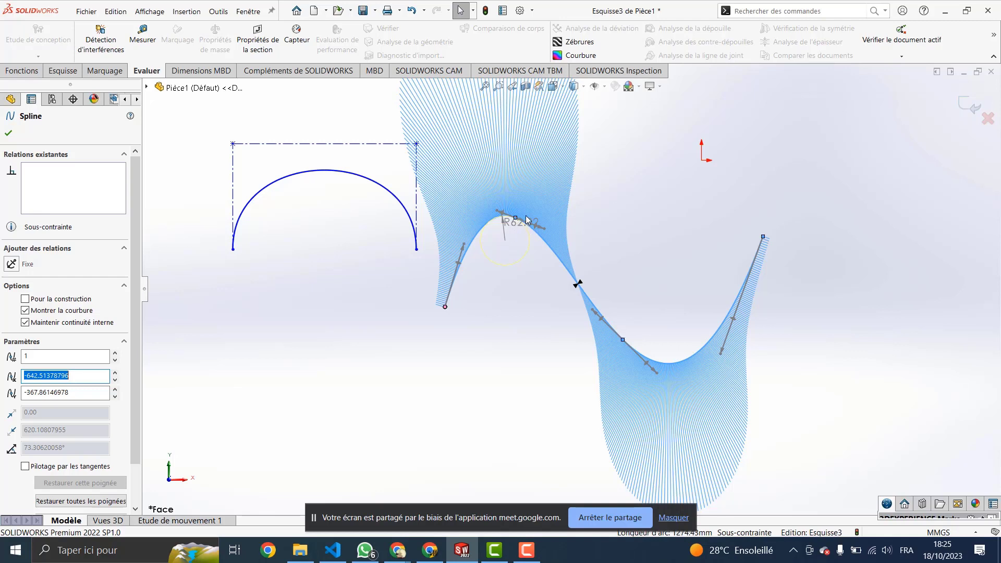
pyautogui.click(218, 11)
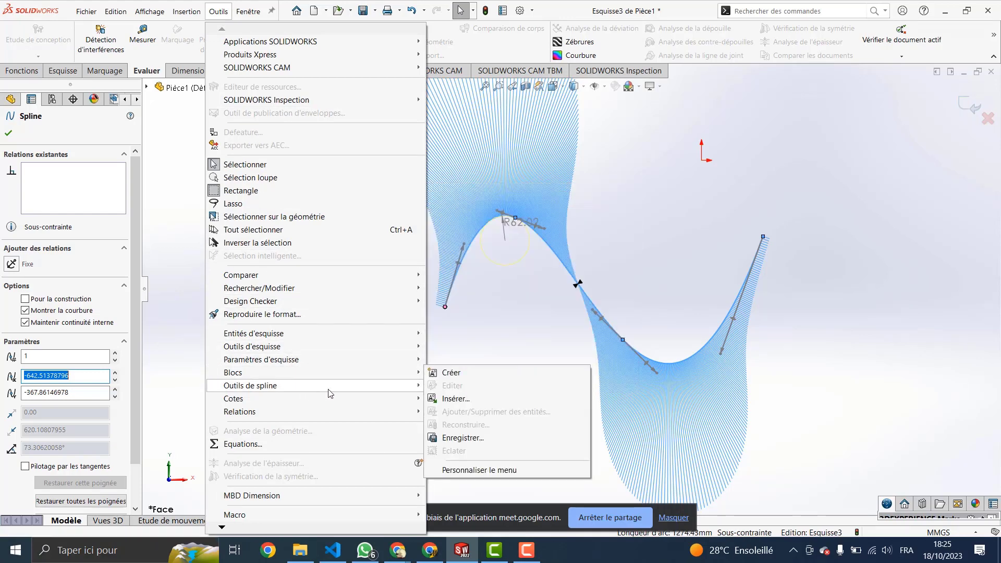
pyautogui.moveTo(415, 387)
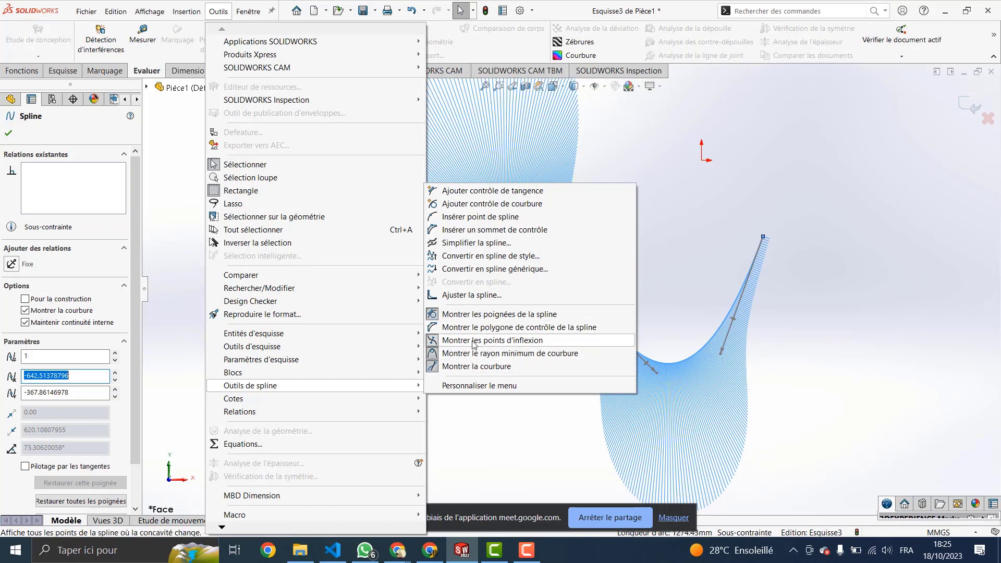
# Step: Show the S-shaped spline's control polygon
pyautogui.click(507, 328)
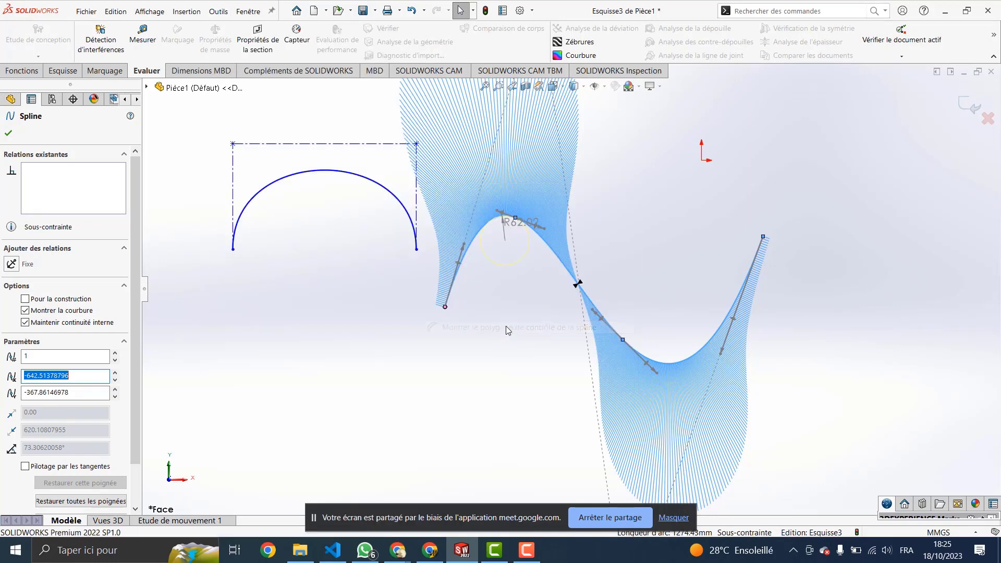
pyautogui.scroll(-1, 564, 237)
pyautogui.scroll(4, 563, 238)
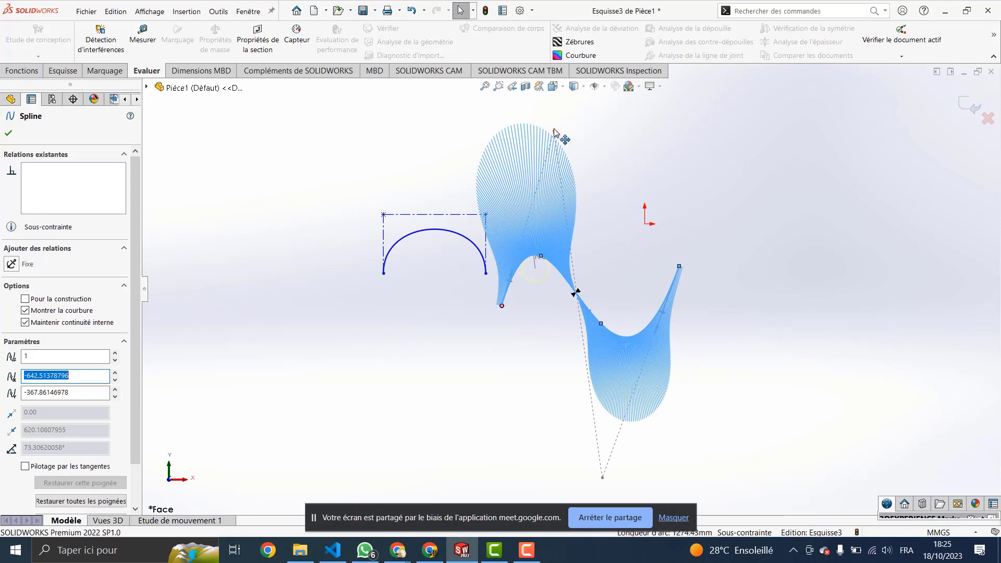
# Step: Drag the polygon's top and bottom control points to round the crest, giving radius R61.02
pyautogui.moveTo(554, 131)
pyautogui.mouseDown()
pyautogui.moveTo(521, 129)
pyautogui.moveTo(517, 141)
pyautogui.moveTo(560, 142)
pyautogui.moveTo(537, 137)
pyautogui.mouseUp()
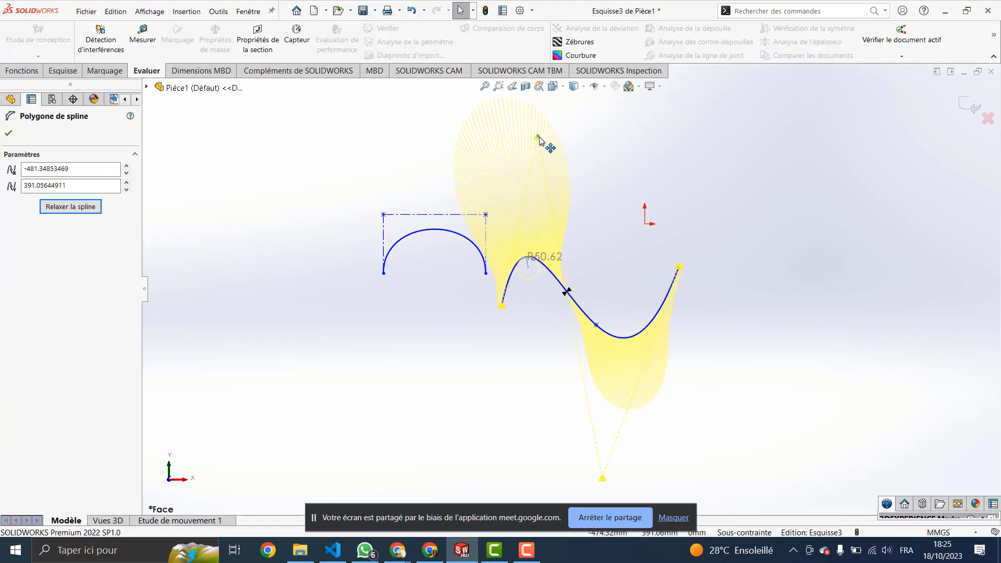
pyautogui.moveTo(538, 138)
pyautogui.mouseDown()
pyautogui.moveTo(537, 157)
pyautogui.moveTo(549, 139)
pyautogui.mouseUp()
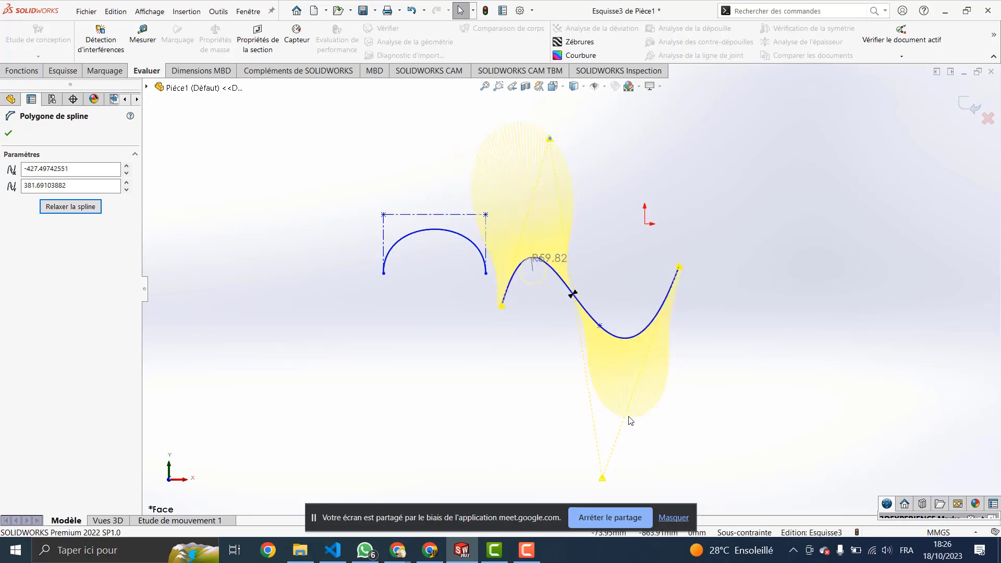
pyautogui.click(580, 314)
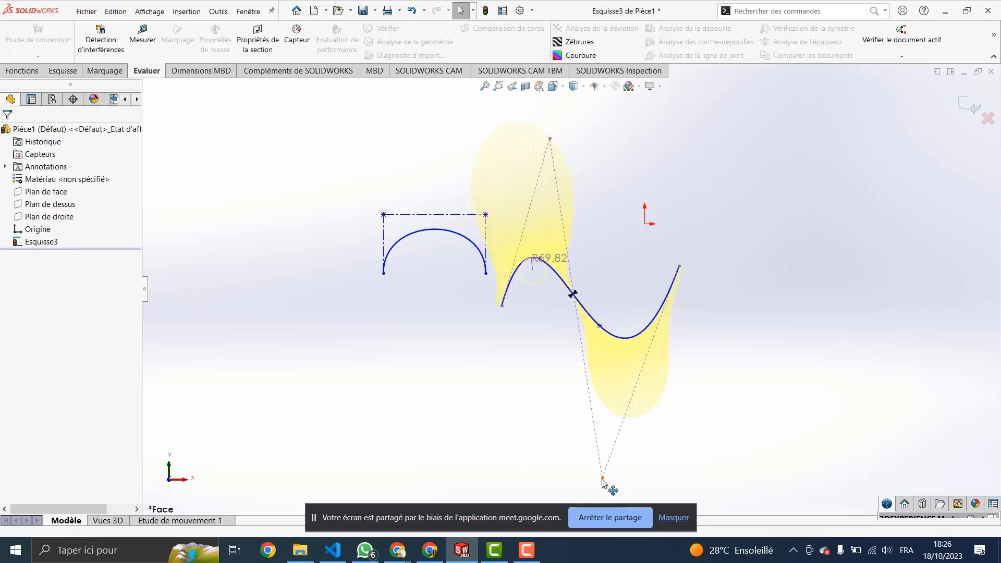
pyautogui.moveTo(603, 478); pyautogui.dragTo(669, 425)
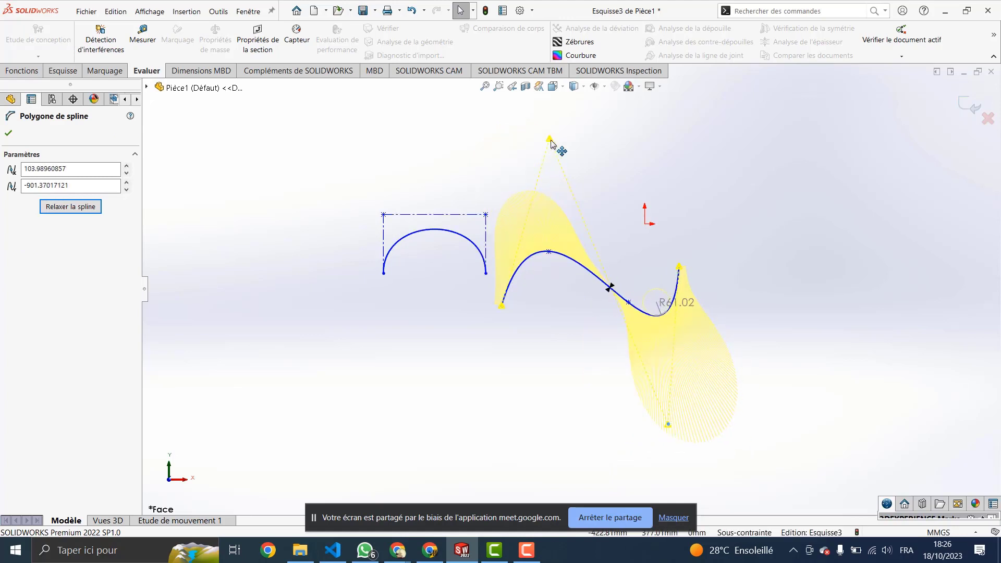
pyautogui.click(549, 139)
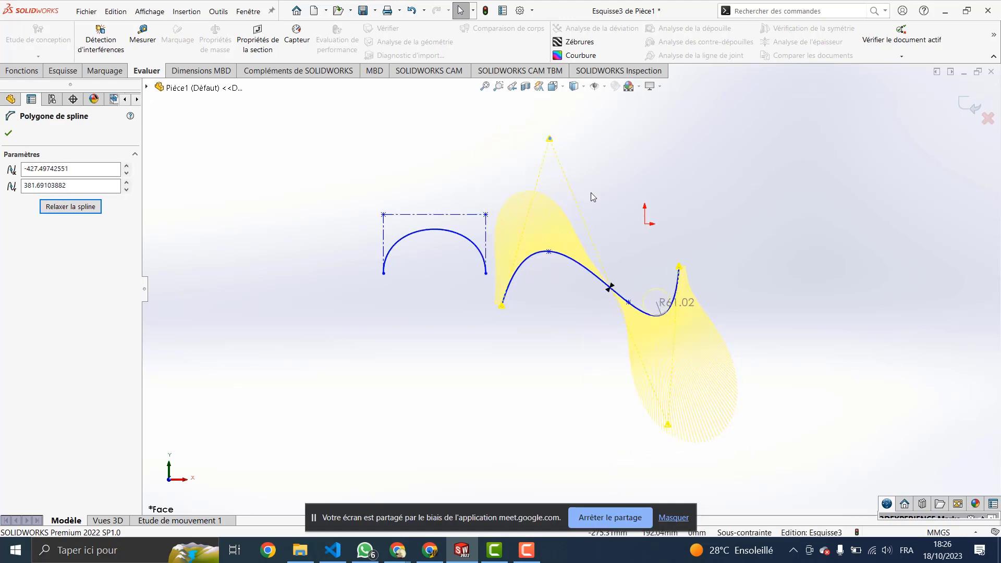
pyautogui.click(584, 271)
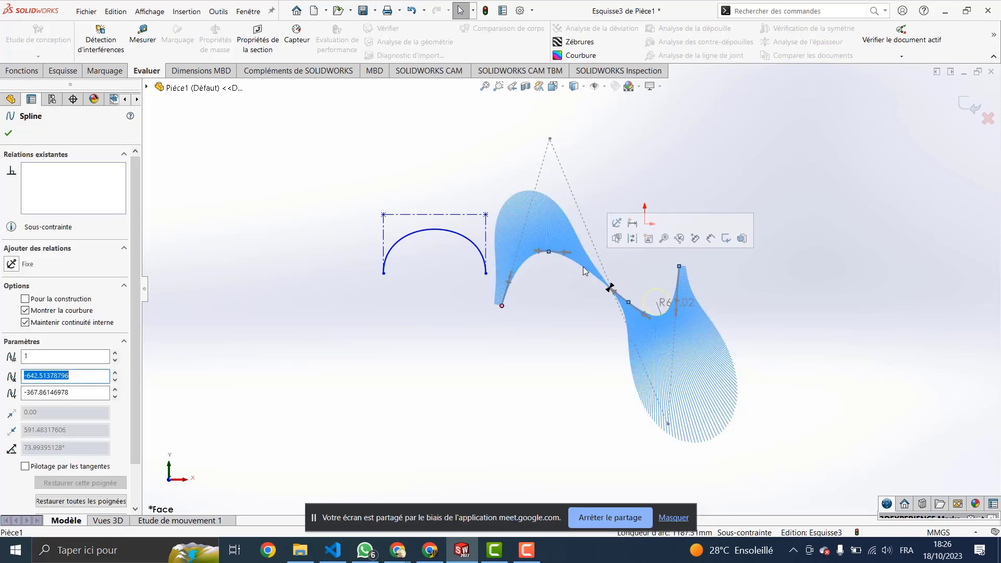
# Step: Deselect the spline and view the spline tools list with most commands unavailable
pyautogui.click(219, 13)
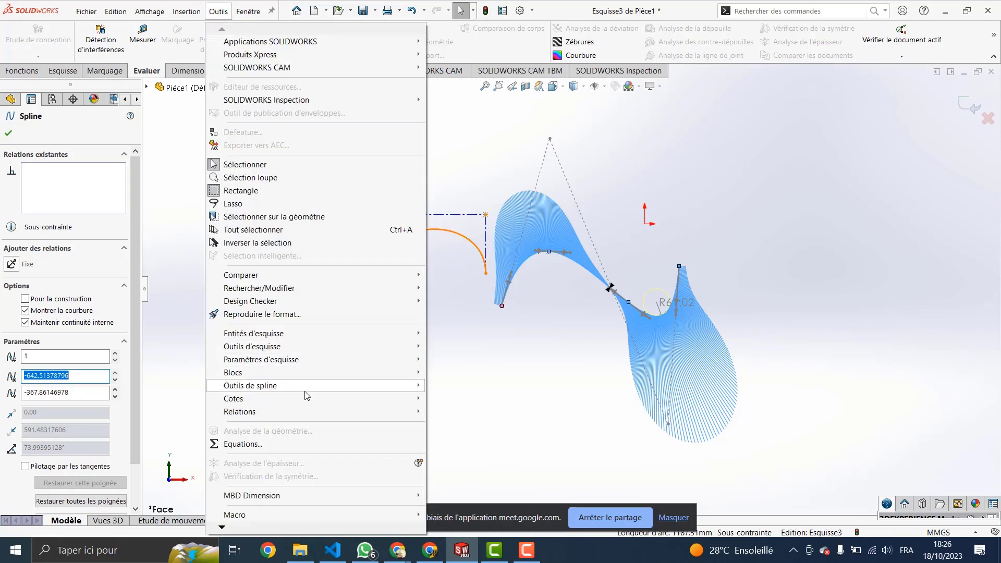
pyautogui.moveTo(312, 388)
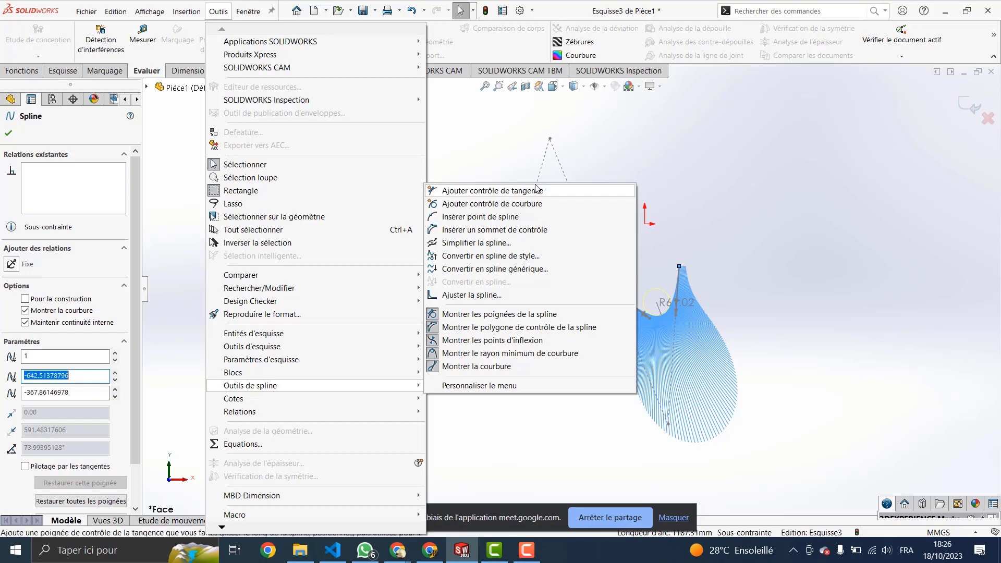
pyautogui.click(686, 142)
pyautogui.click(686, 141)
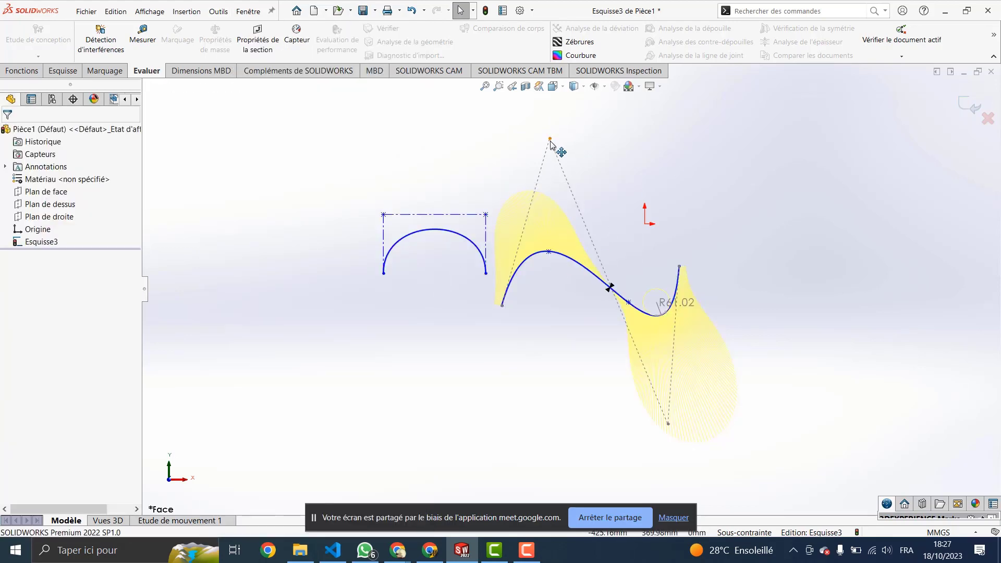
pyautogui.click(218, 11)
pyautogui.moveTo(407, 388)
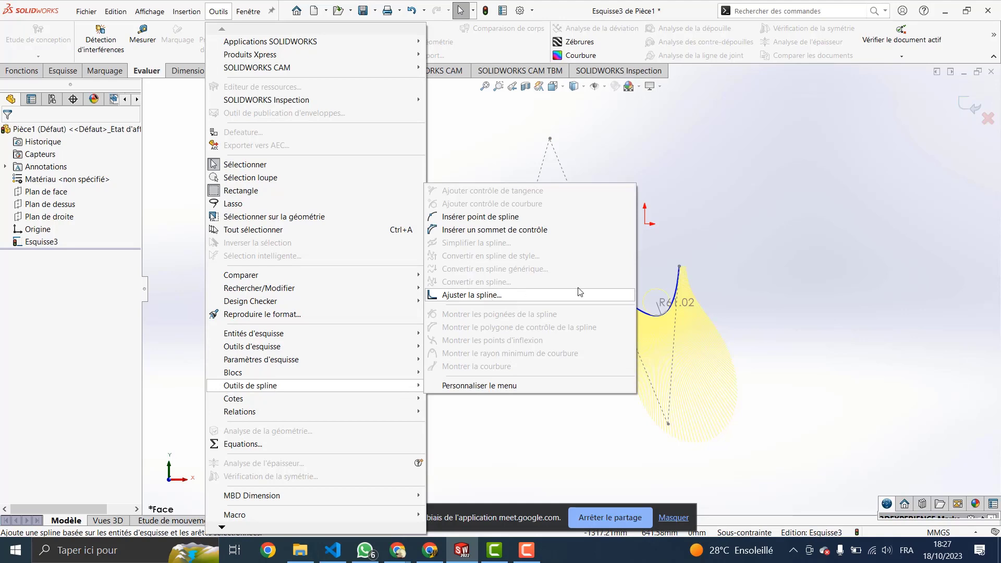
# Step: Select the S-shaped spline and hide its control polygon
pyautogui.click(651, 316)
pyautogui.click(651, 316)
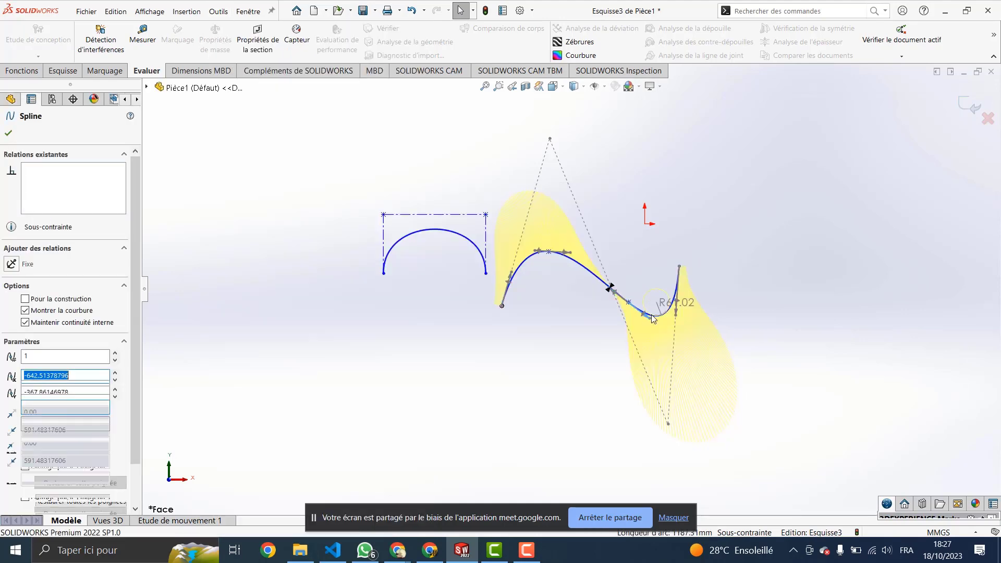
pyautogui.click(216, 12)
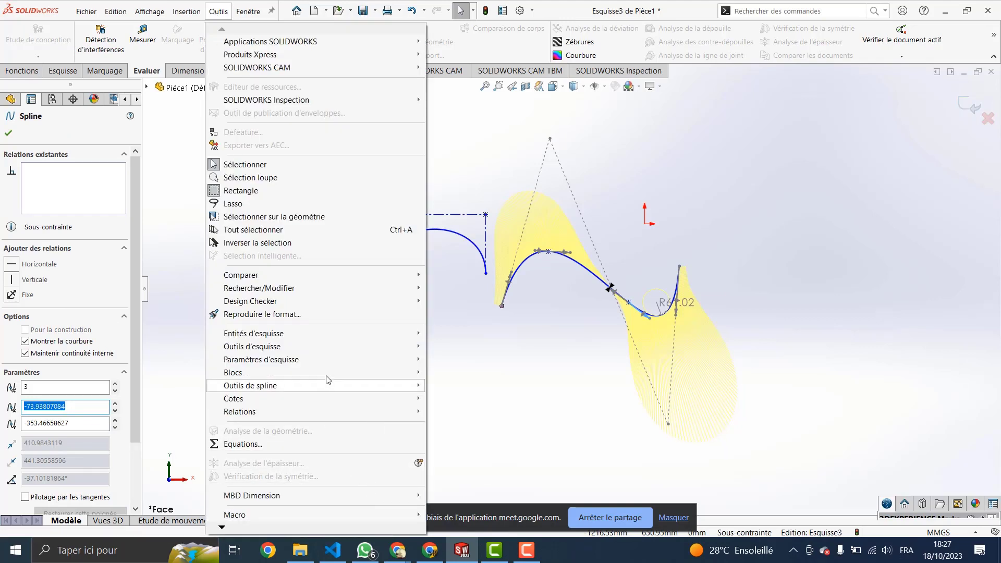
pyautogui.moveTo(426, 385)
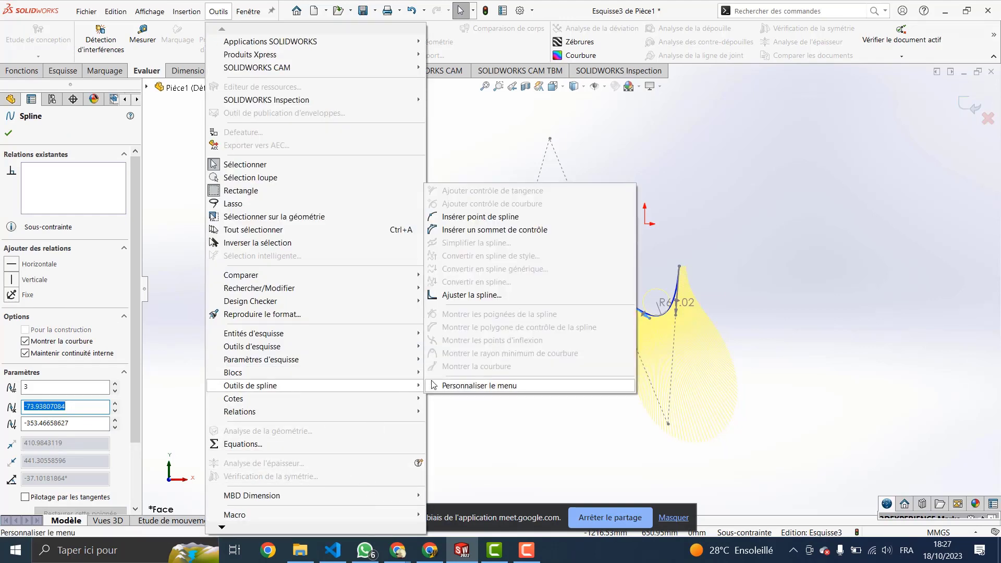
pyautogui.click(750, 204)
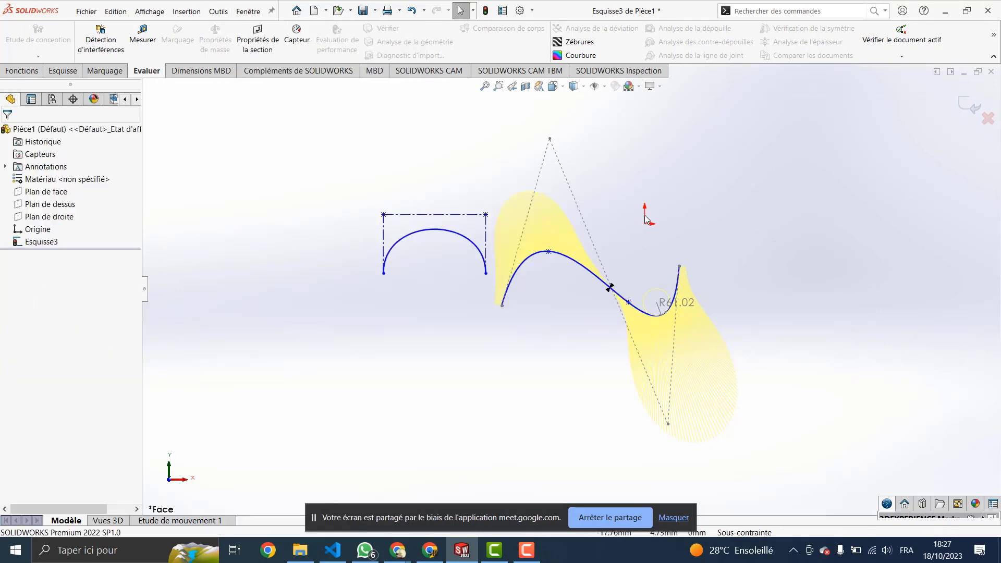
pyautogui.click(576, 260)
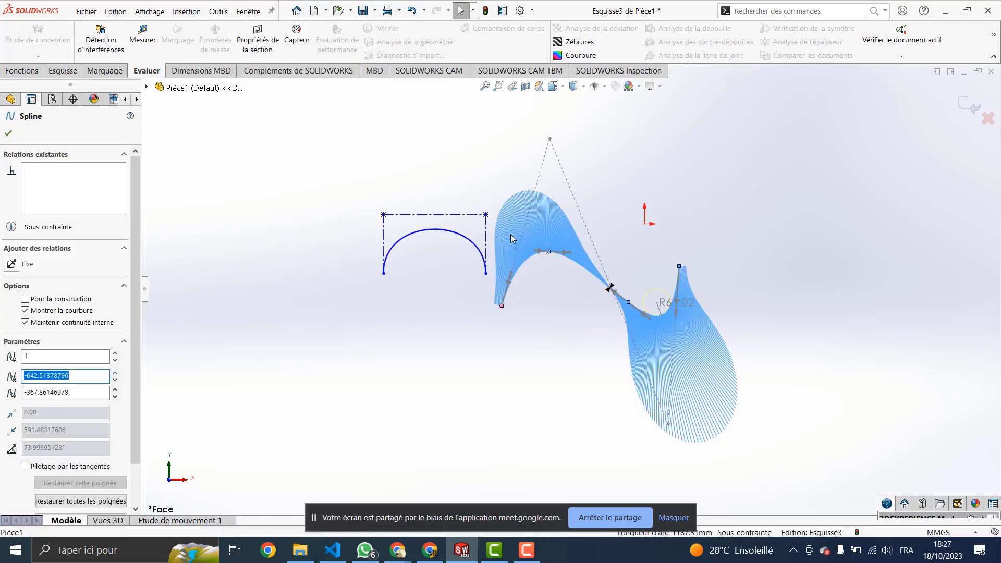
pyautogui.click(224, 15)
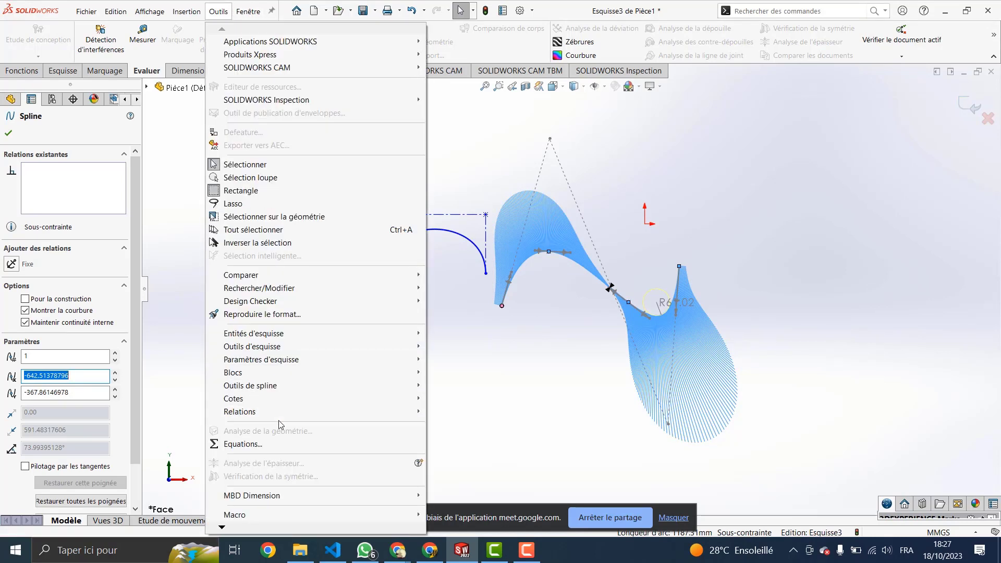
pyautogui.moveTo(403, 385)
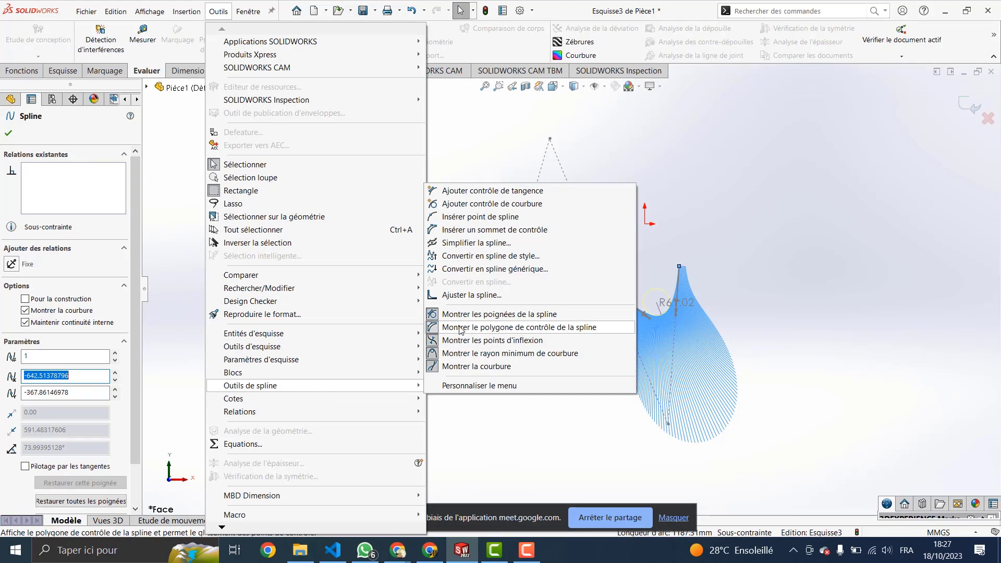
pyautogui.click(483, 329)
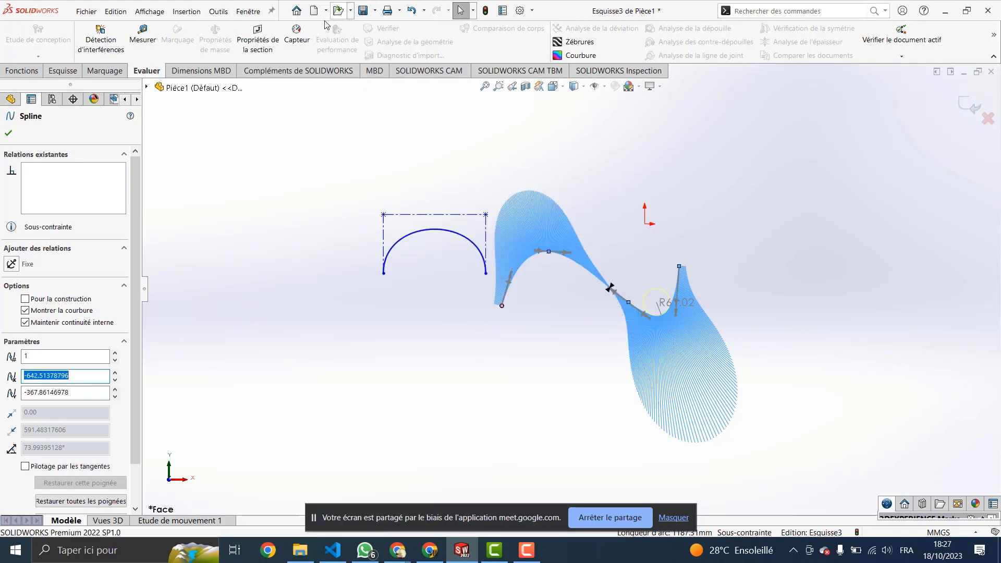
# Step: Hide the spline's minimum curvature radius readout and its curvature comb
pyautogui.click(216, 11)
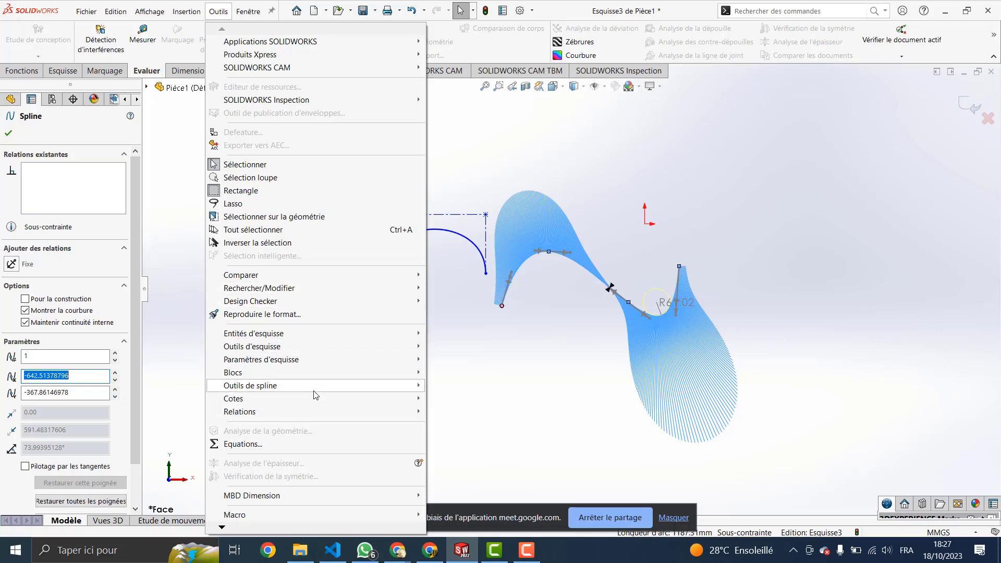
pyautogui.moveTo(321, 393)
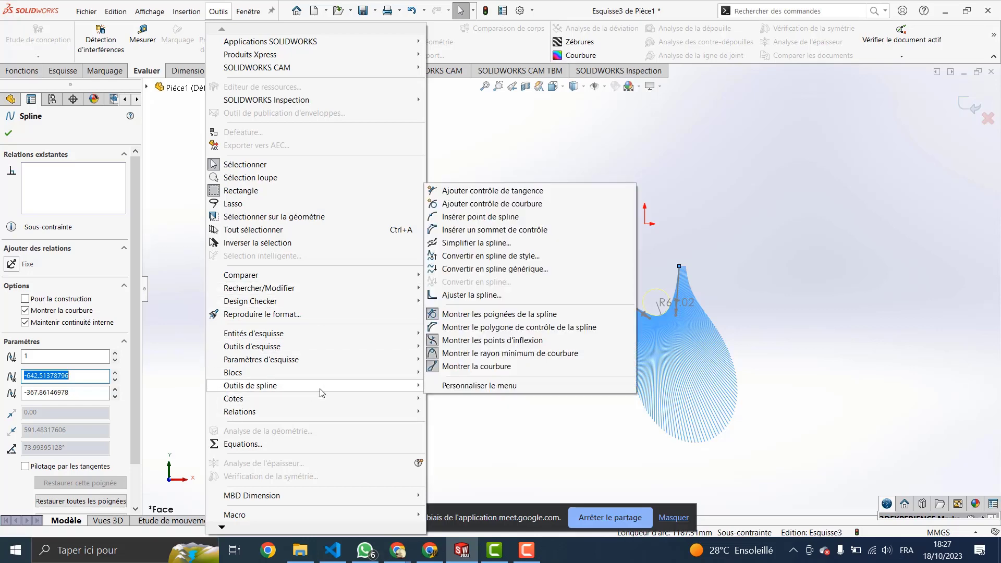
pyautogui.click(471, 353)
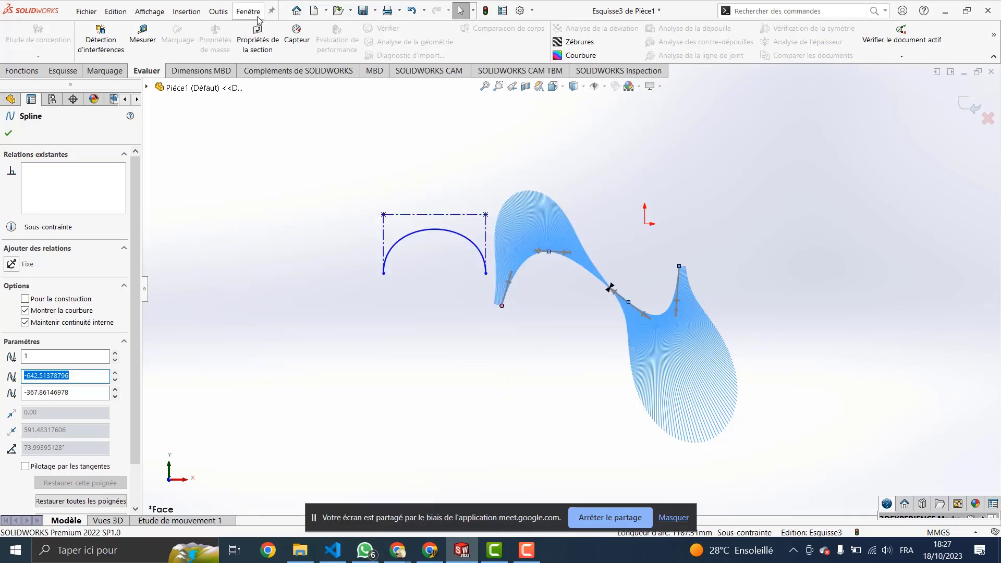
pyautogui.click(218, 11)
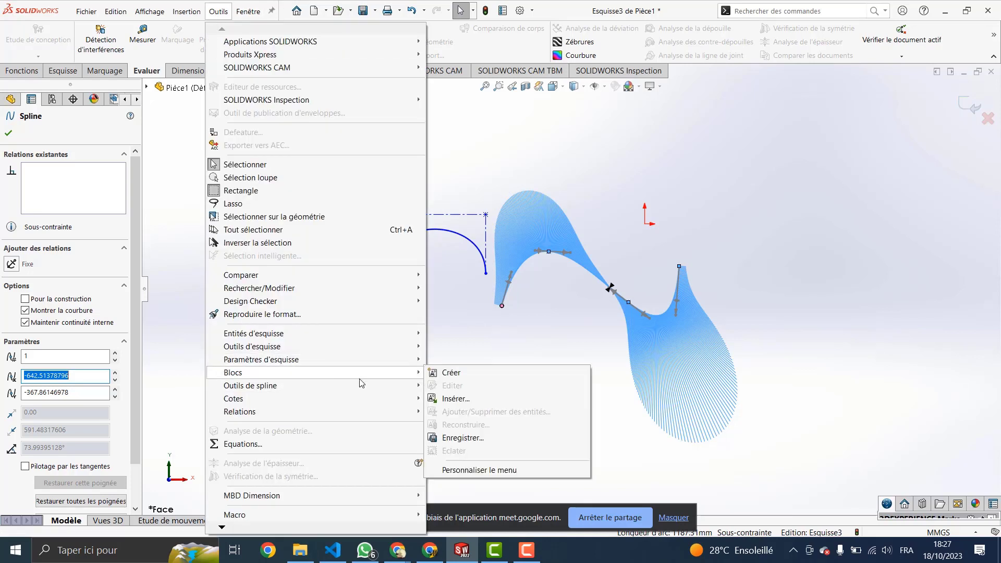
pyautogui.moveTo(392, 387)
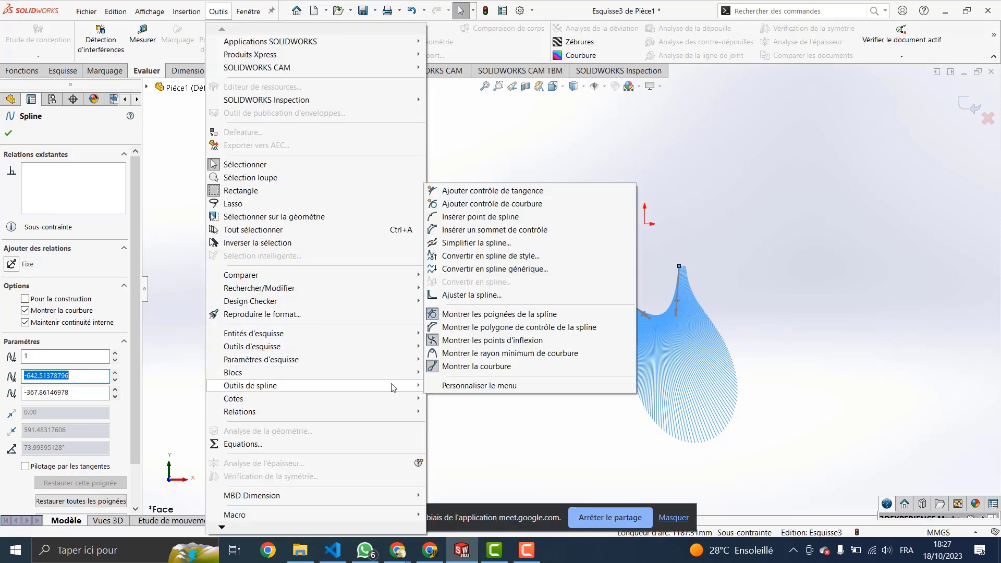
pyautogui.click(471, 367)
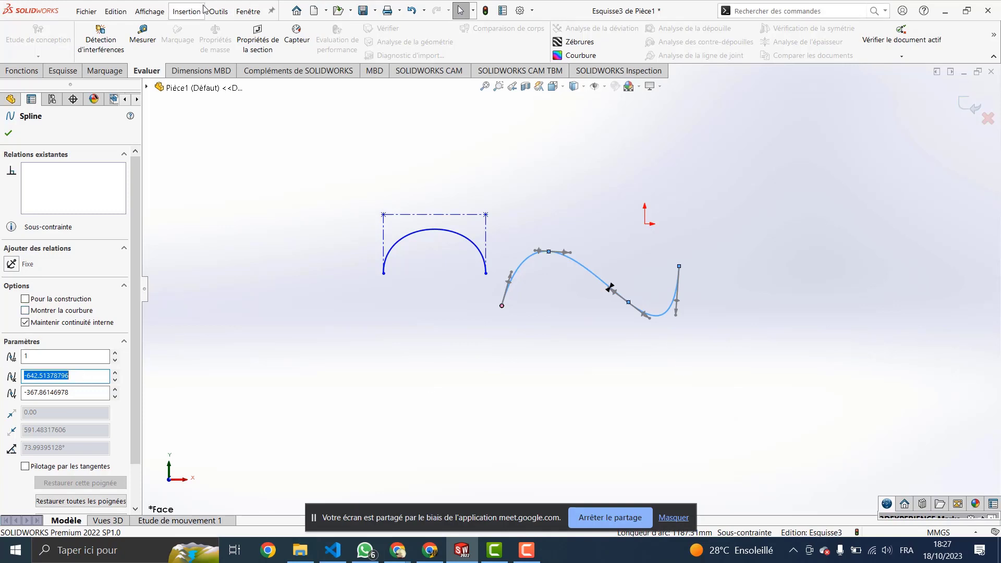
# Step: Toggle the spline's inflection points, then close the menus and deselect the spline
pyautogui.click(218, 11)
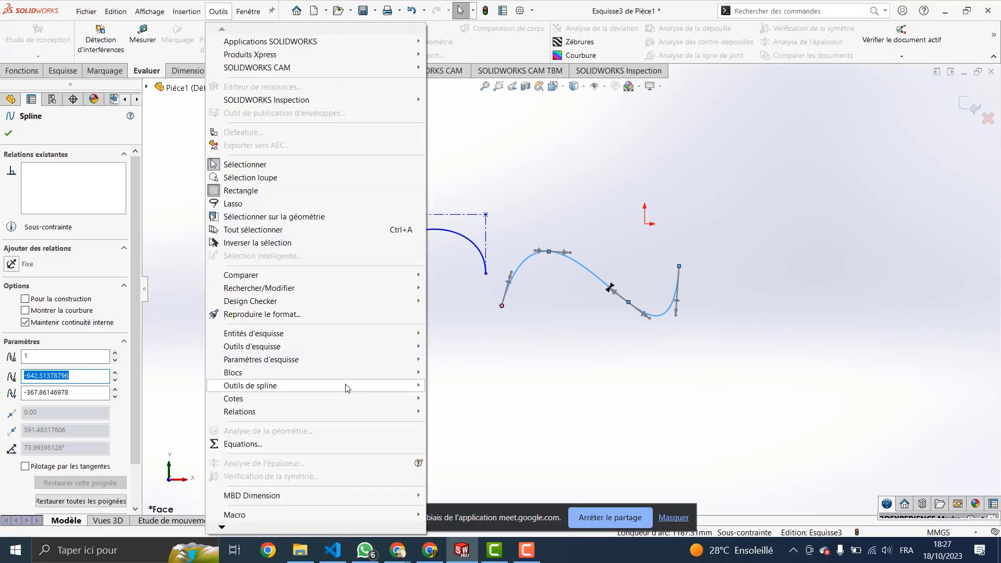
pyautogui.moveTo(347, 385)
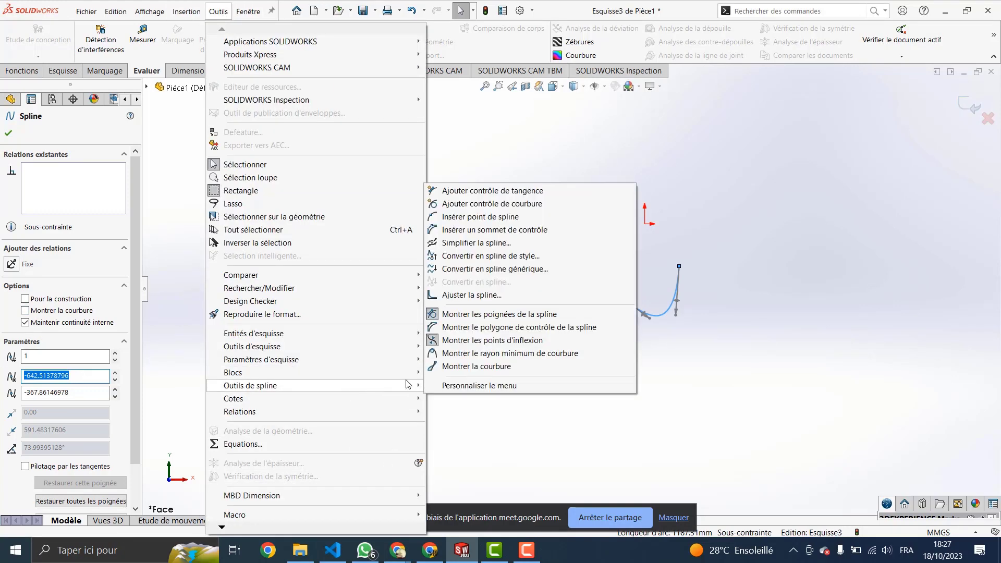
pyautogui.click(466, 341)
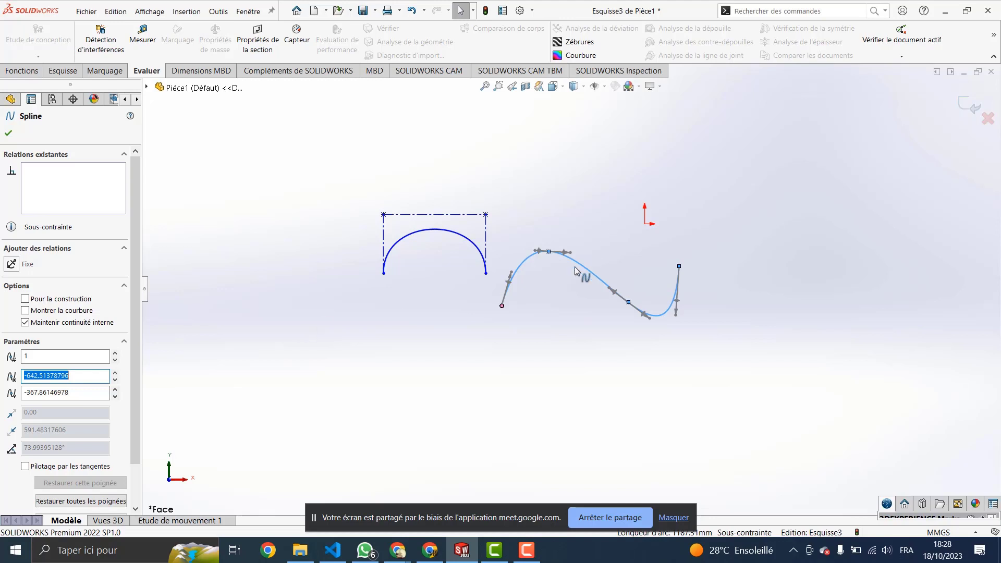
pyautogui.click(219, 11)
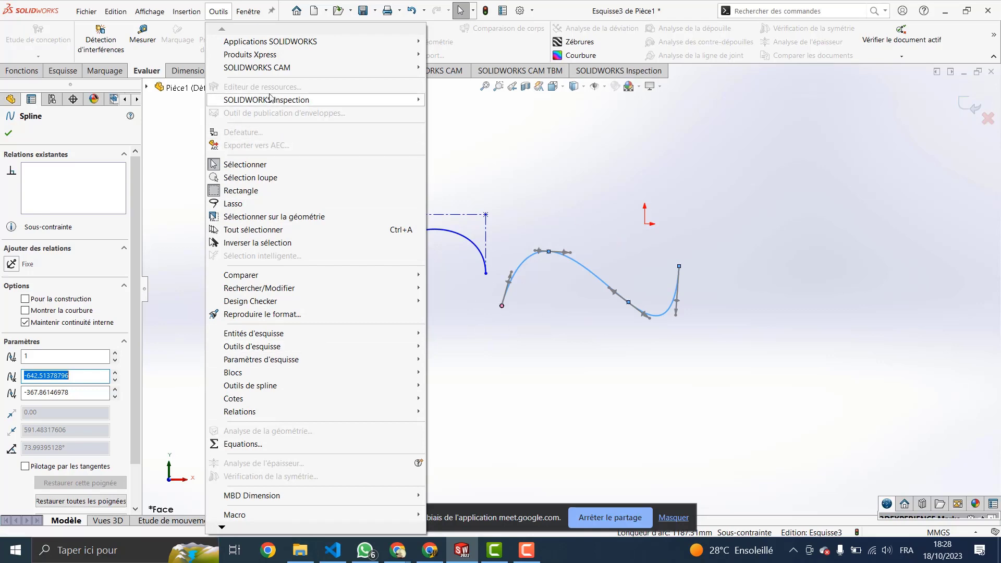
pyautogui.click(220, 12)
pyautogui.click(221, 13)
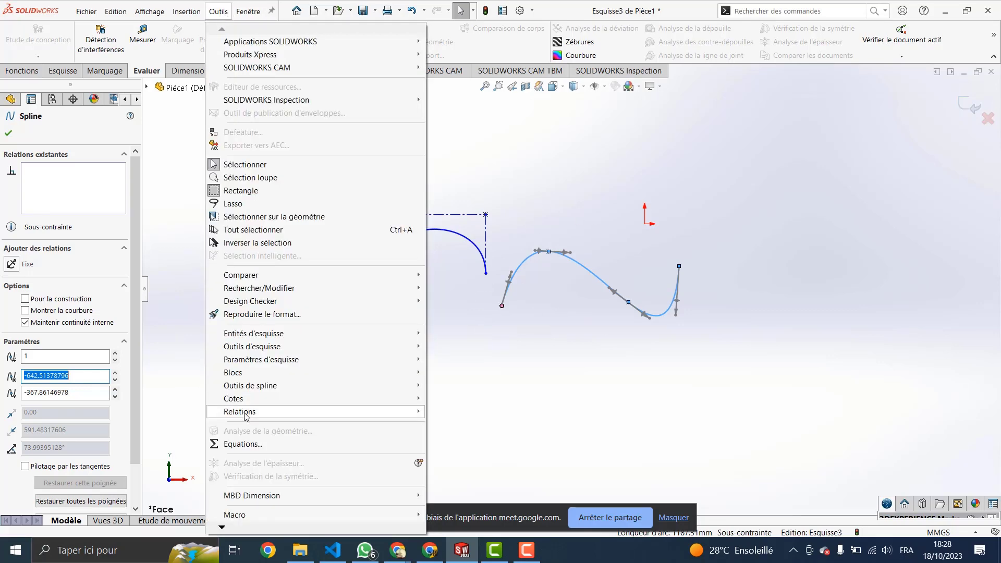
pyautogui.moveTo(281, 391)
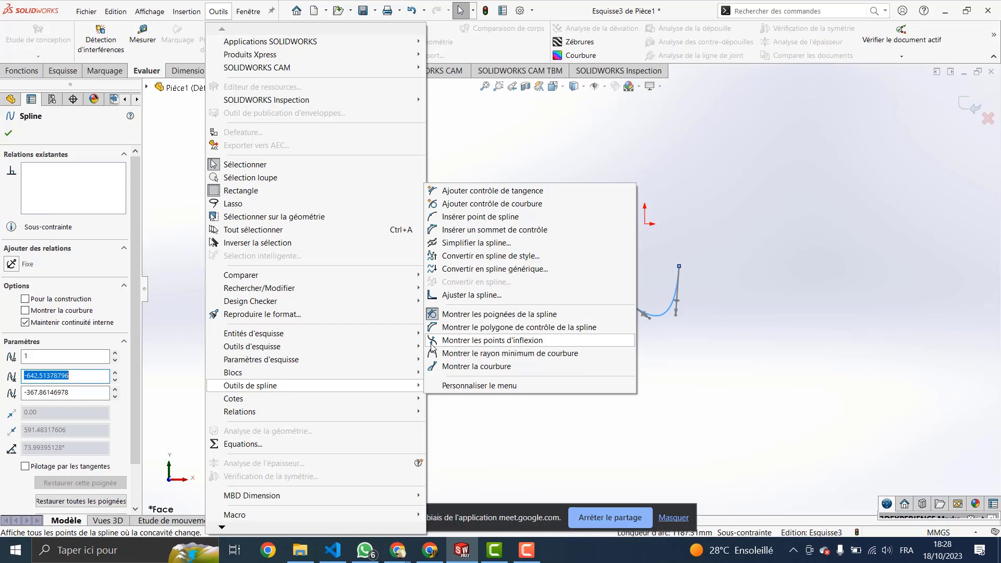
pyautogui.click(690, 307)
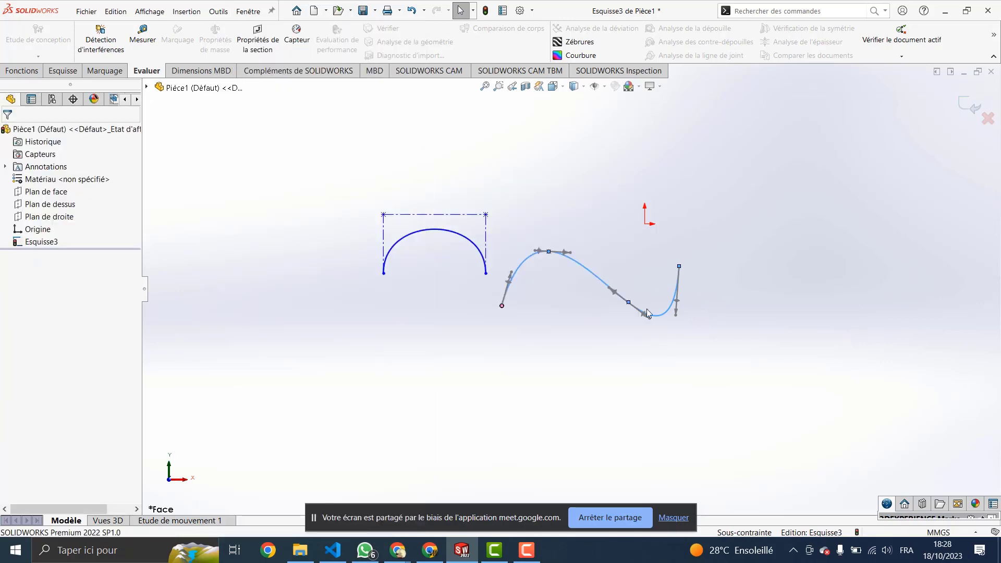
# Step: Nudge the S-shaped spline's crest control point down and to the left
pyautogui.click(560, 259)
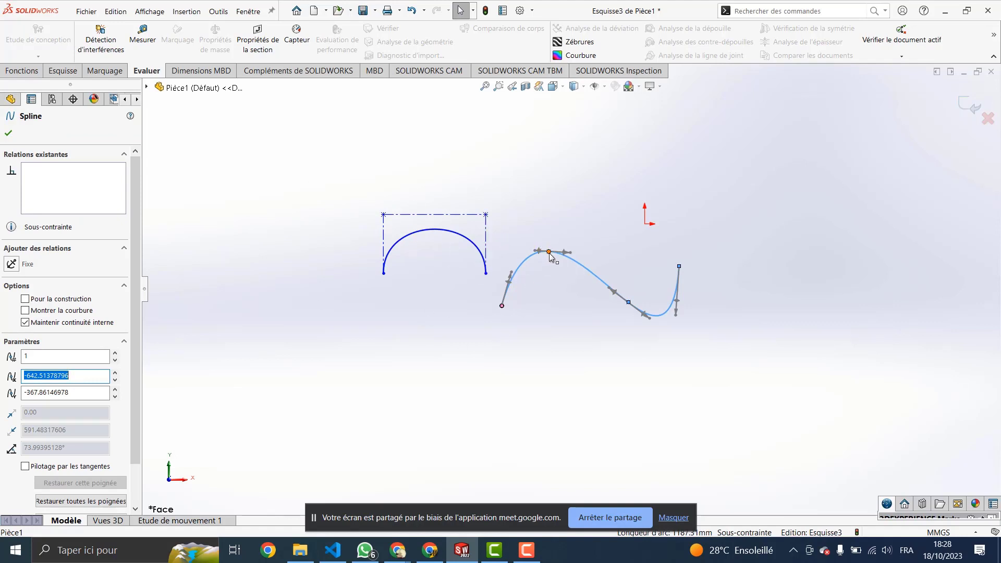
pyautogui.moveTo(550, 256); pyautogui.dragTo(556, 269)
pyautogui.moveTo(573, 266); pyautogui.dragTo(562, 286)
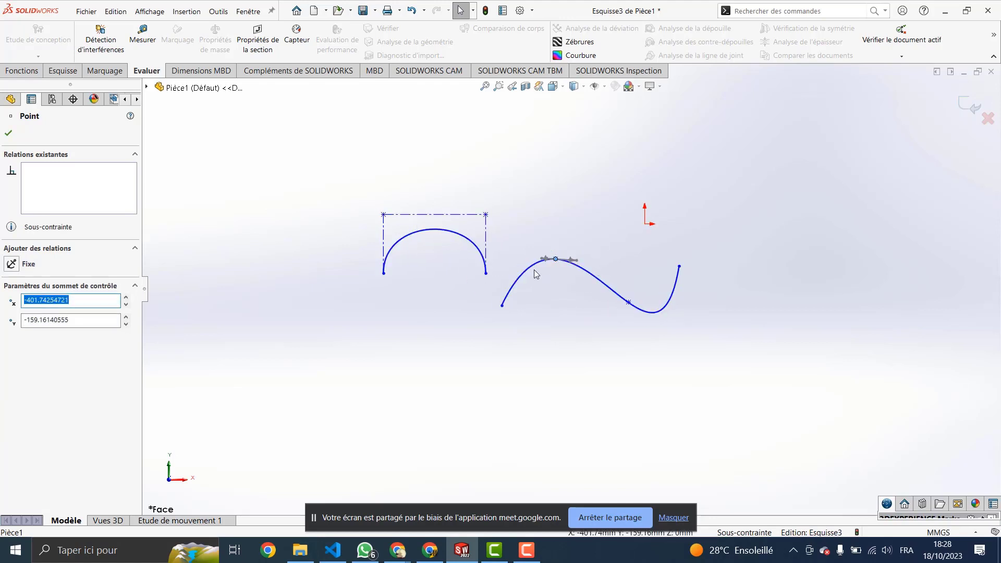
# Step: Spread the arch's top control vertices outward, top-right to about X −696.75, Y 72.63
pyautogui.moveTo(383, 214); pyautogui.dragTo(379, 212)
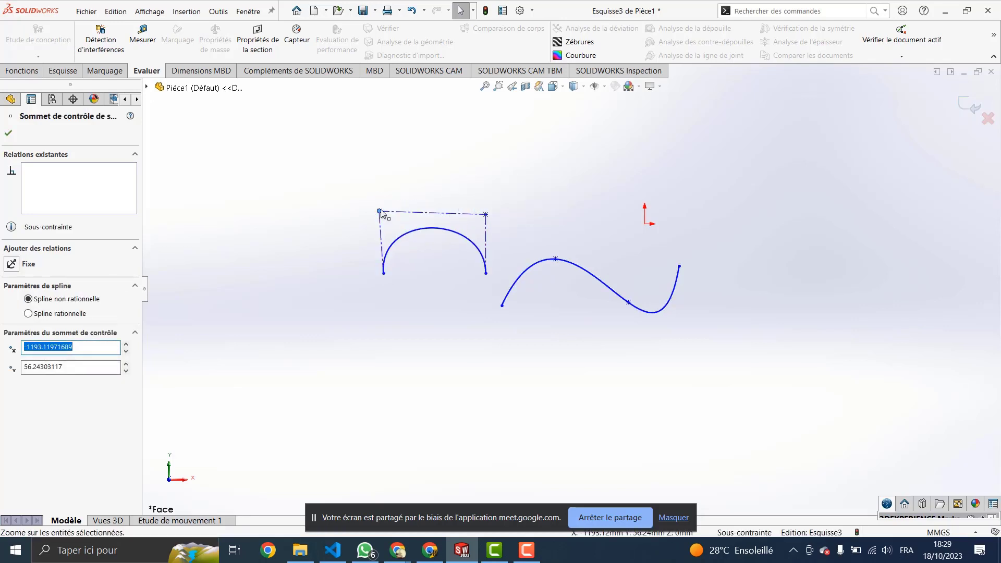
pyautogui.moveTo(485, 214); pyautogui.dragTo(490, 207)
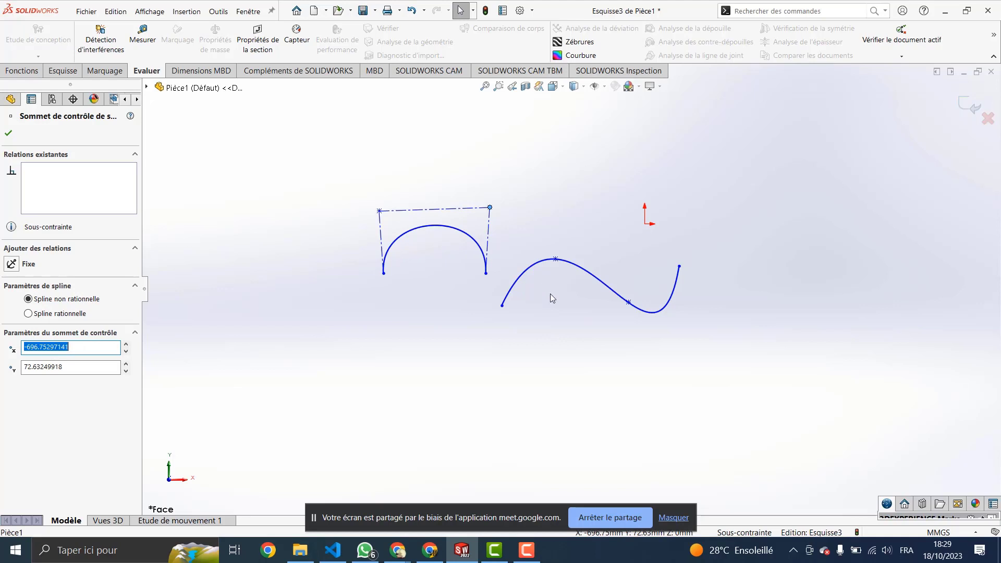
pyautogui.click(569, 265)
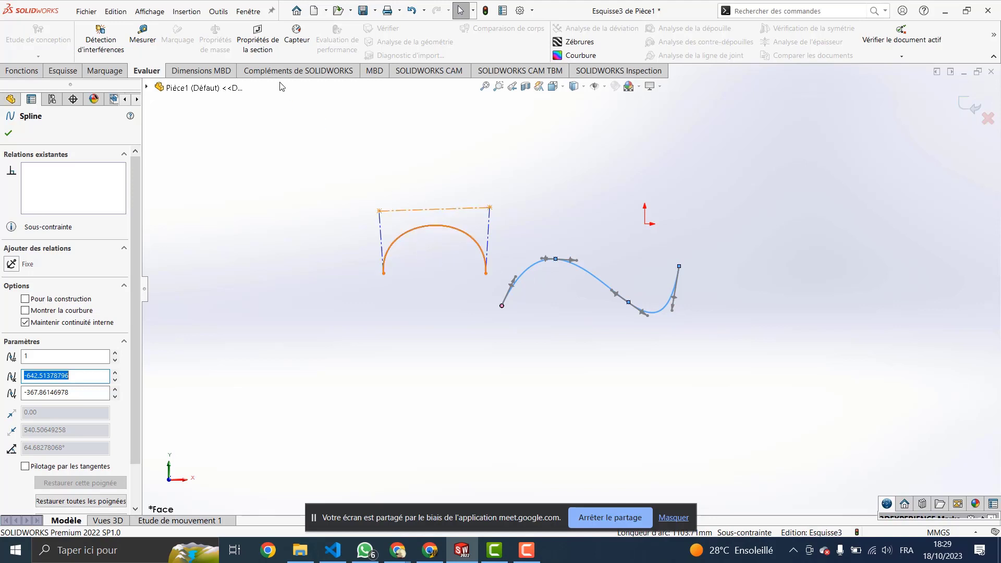
# Step: Convert the S-shaped spline into a degree-3 style spline with 4 control vertices
pyautogui.click(220, 15)
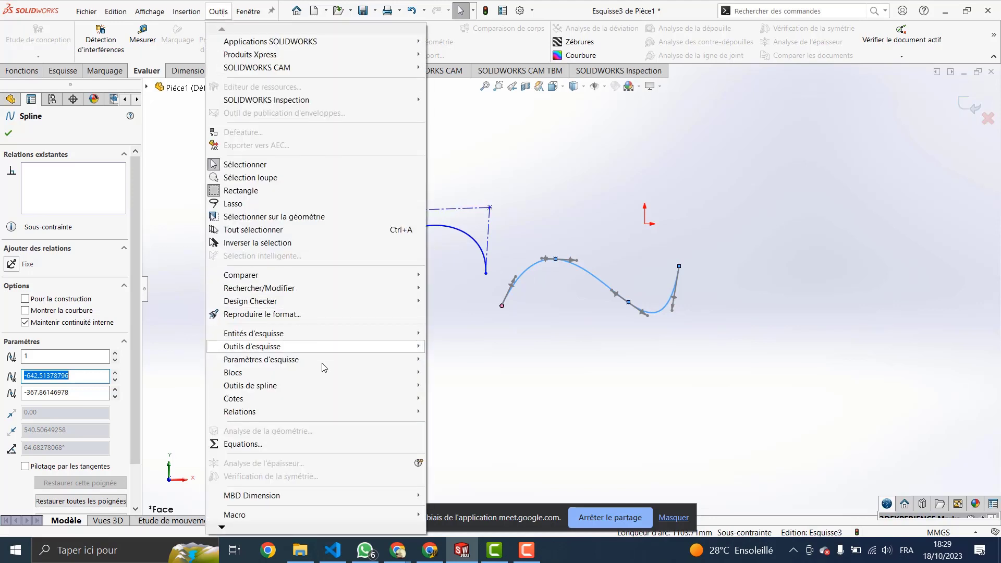
pyautogui.moveTo(273, 389)
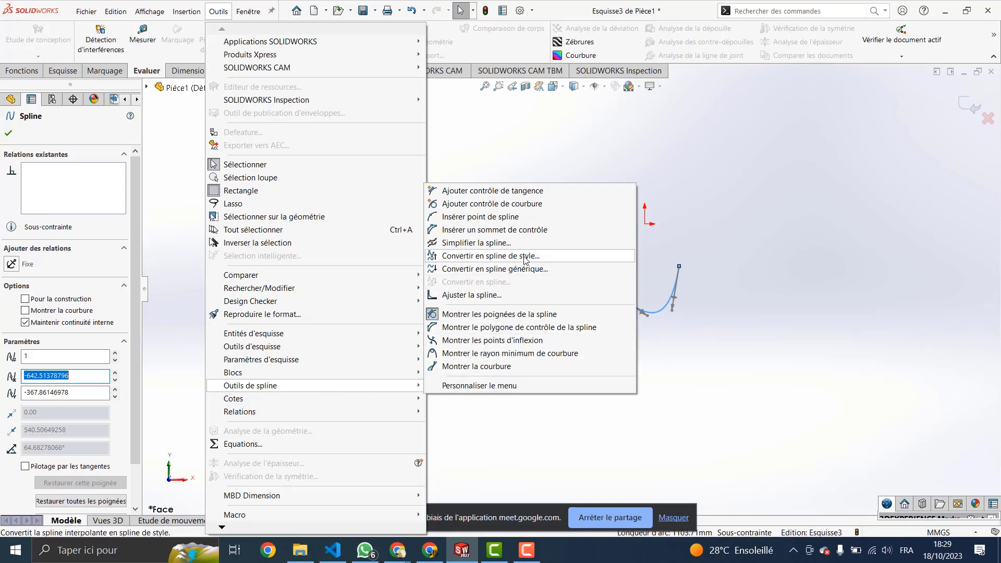
pyautogui.click(496, 256)
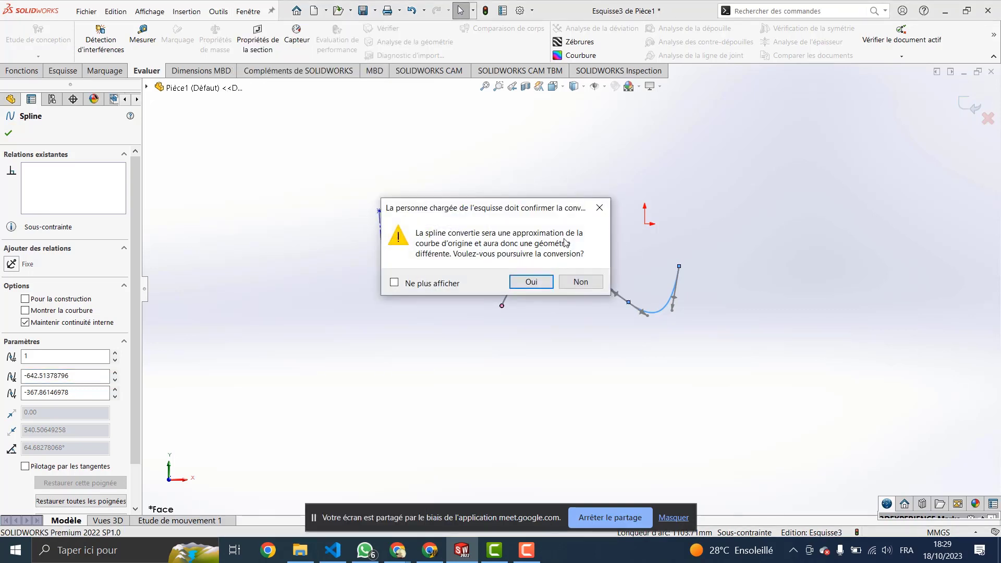
pyautogui.click(531, 283)
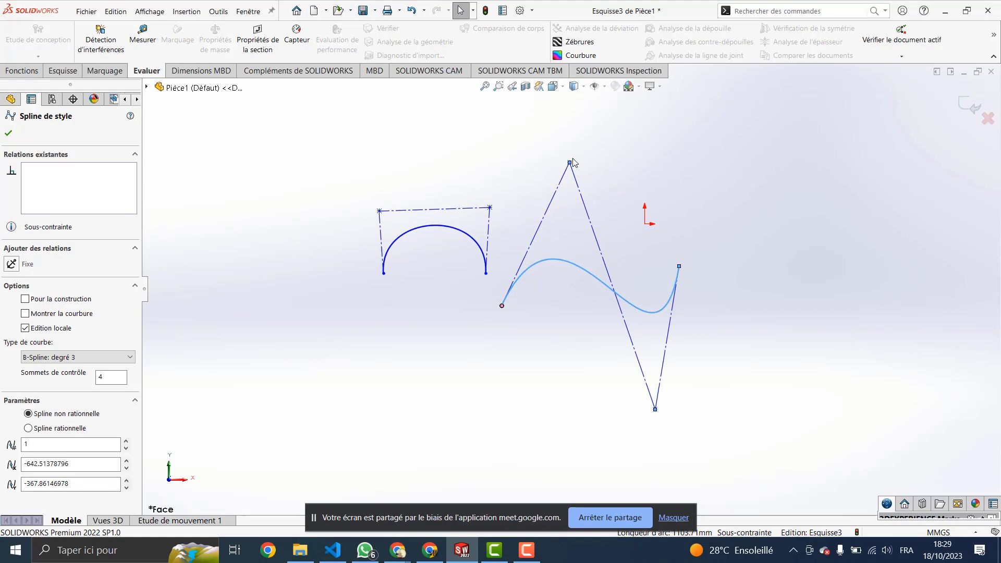
# Step: Reshape the style spline, raising its lowest vertex to X 17.36, Y −522.07, and shift the arch left
pyautogui.moveTo(570, 164); pyautogui.dragTo(551, 163)
pyautogui.moveTo(551, 259); pyautogui.dragTo(551, 266)
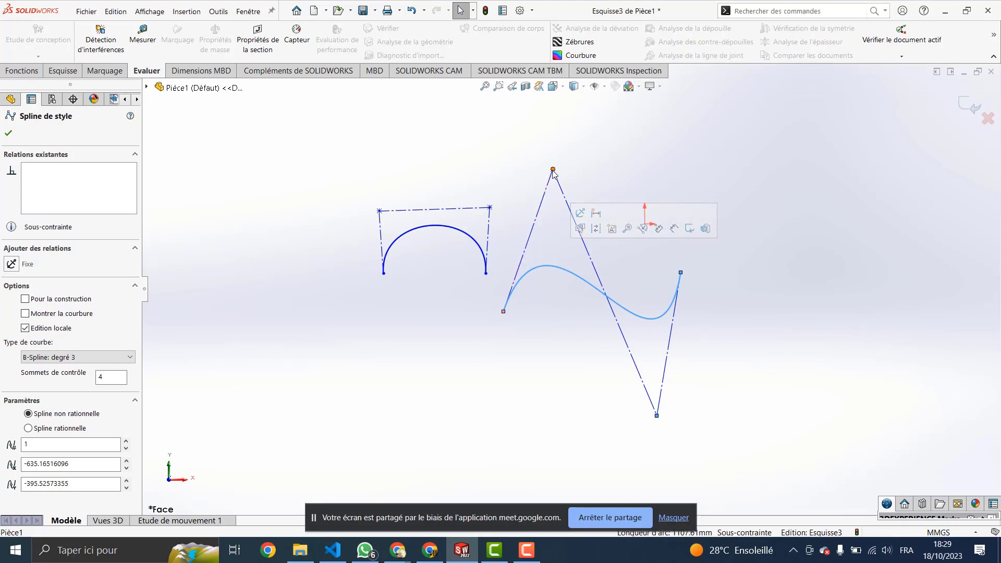
pyautogui.moveTo(553, 170)
pyautogui.mouseDown()
pyautogui.moveTo(539, 215)
pyautogui.moveTo(547, 188)
pyautogui.mouseUp()
pyautogui.moveTo(656, 416); pyautogui.dragTo(648, 340)
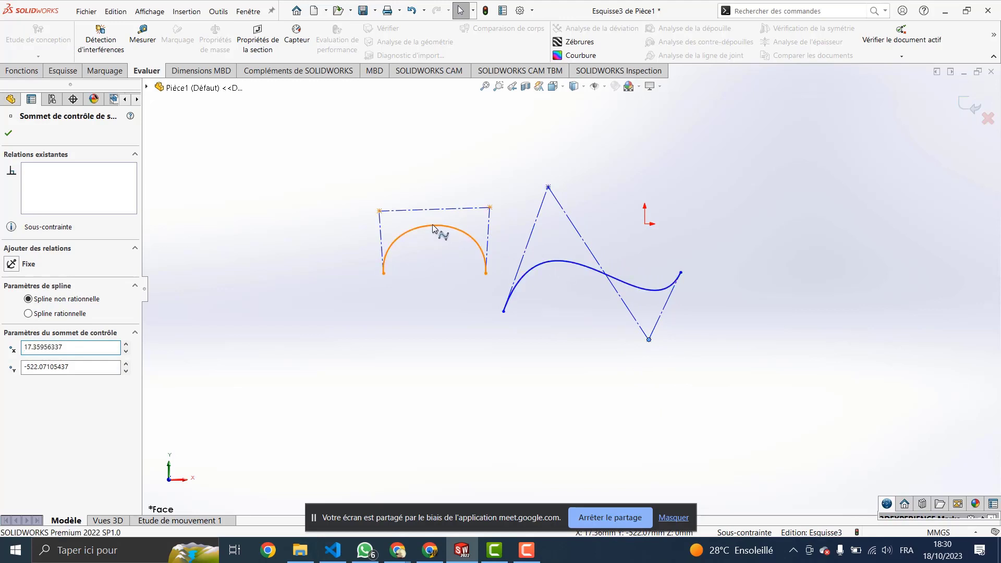
pyautogui.moveTo(437, 230); pyautogui.dragTo(331, 222)
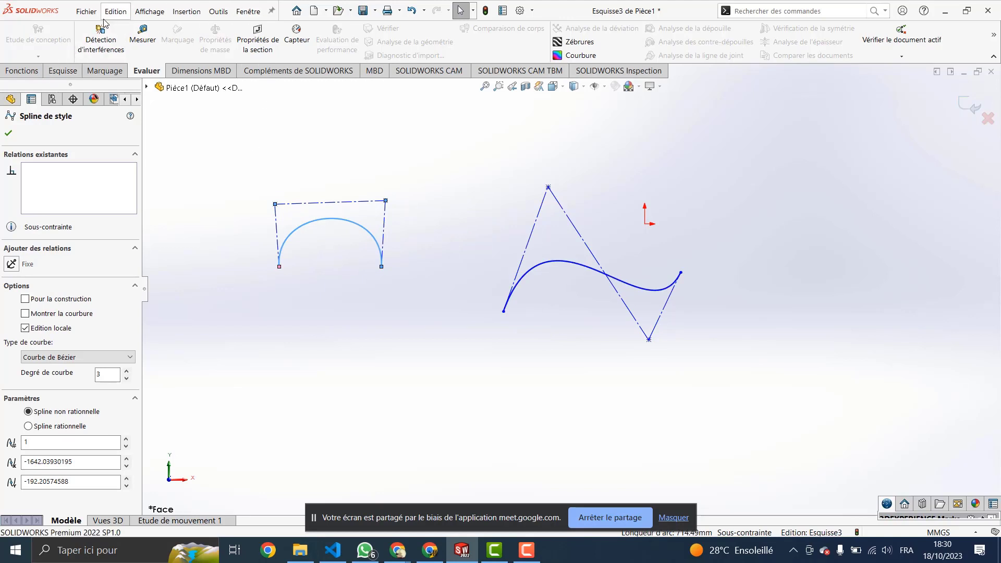
pyautogui.press('Escape')
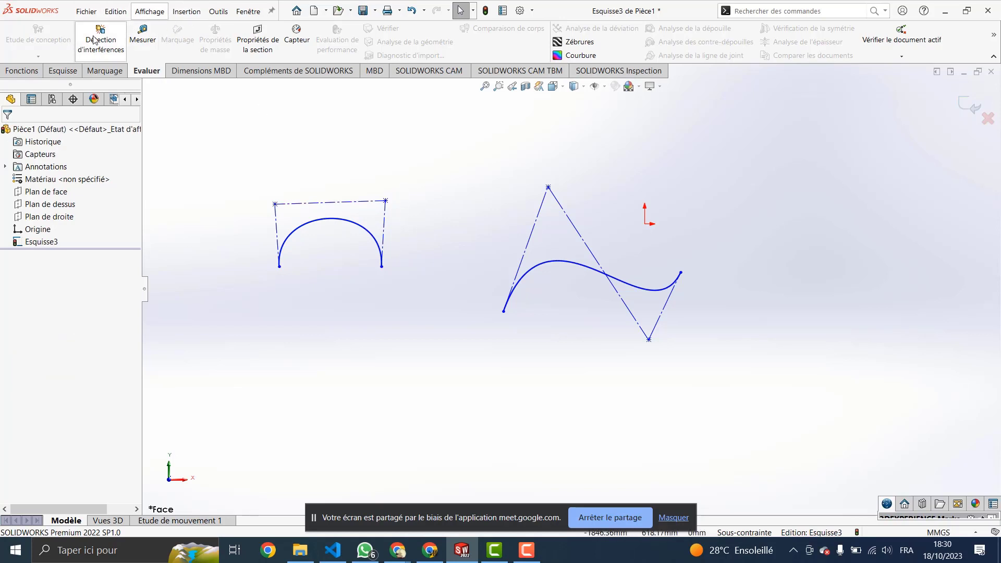
# Step: Draw a five-point wavy spline beneath the arch and the style spline
pyautogui.click(62, 70)
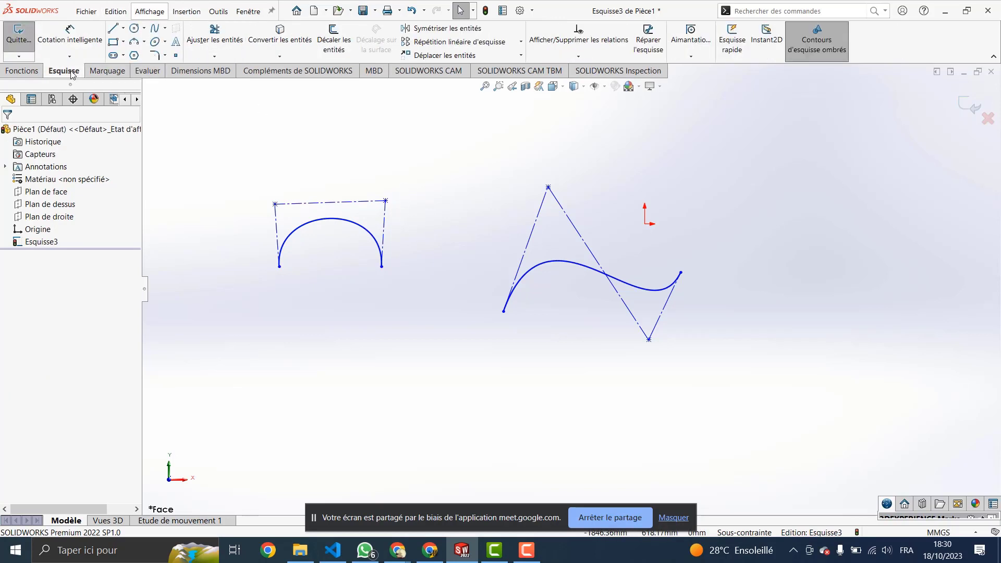
pyautogui.click(155, 29)
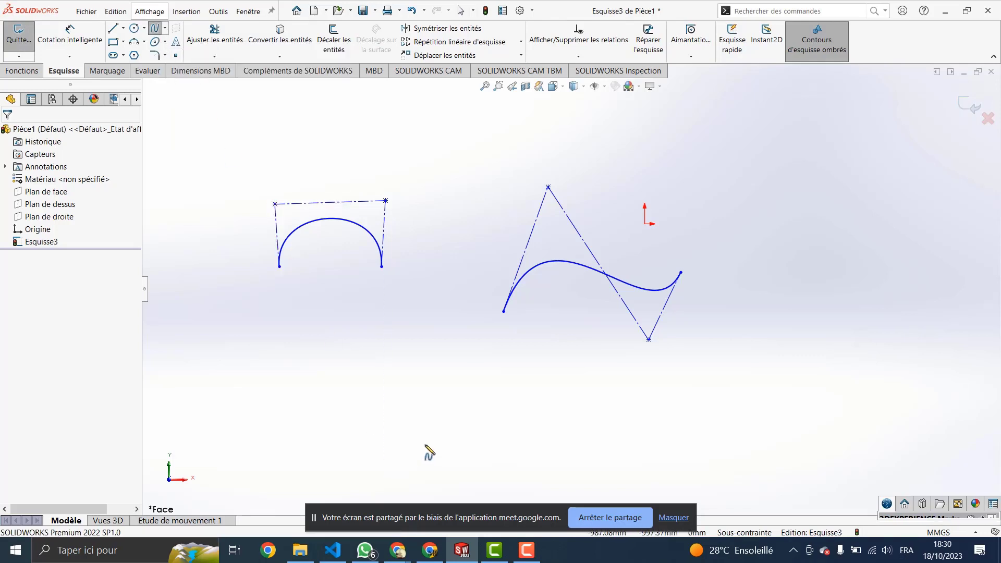
pyautogui.click(342, 412)
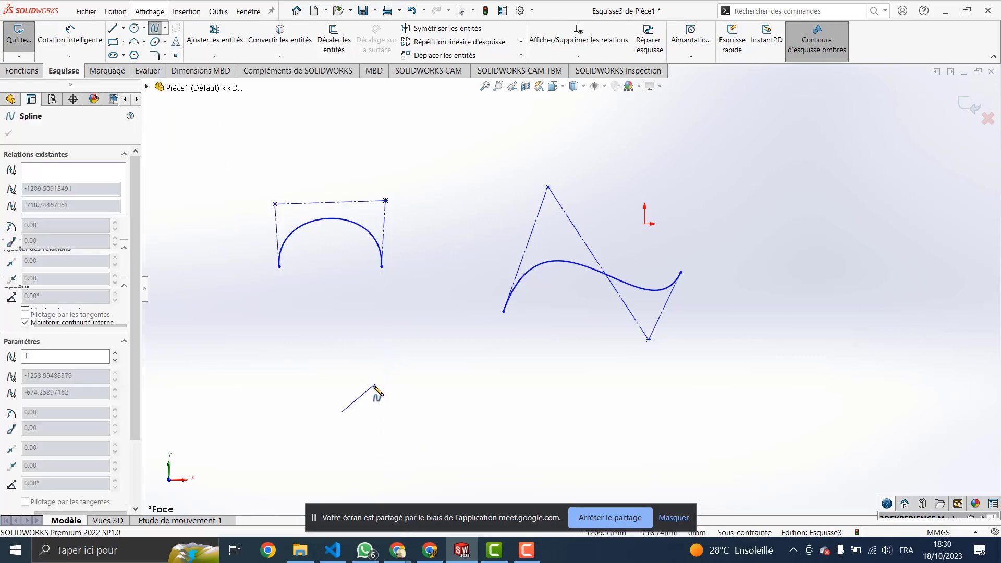
pyautogui.click(403, 352)
pyautogui.click(492, 417)
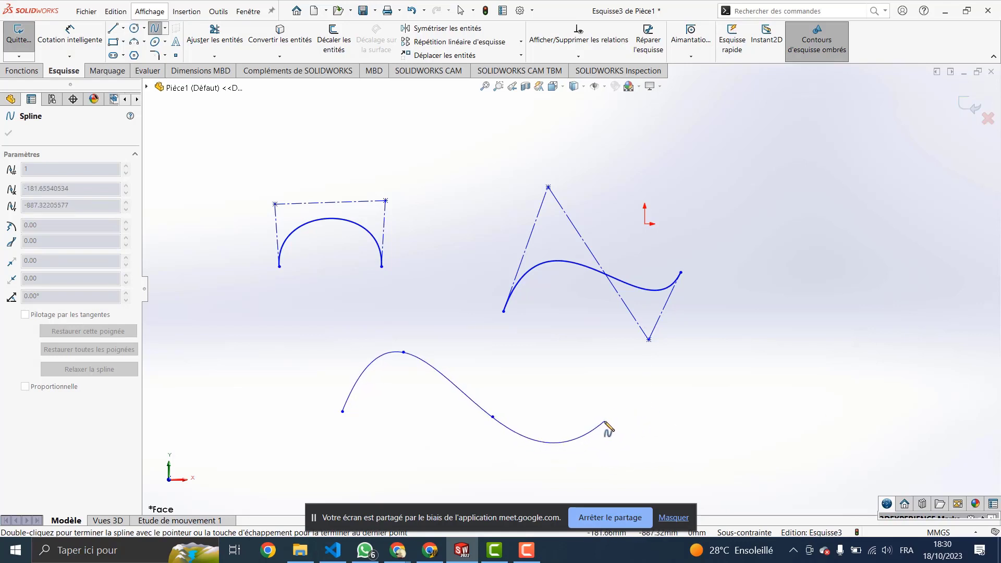
pyautogui.click(624, 416)
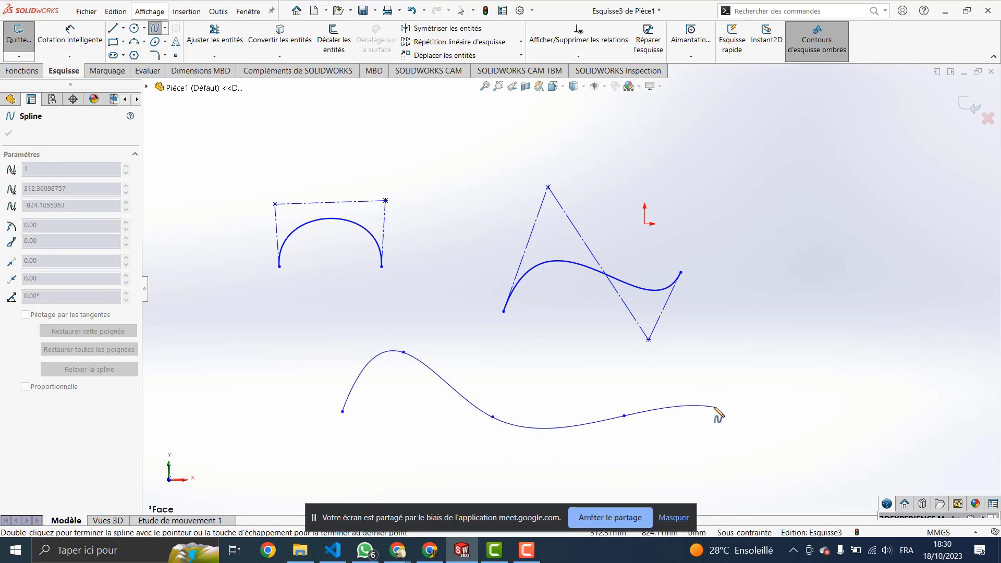
pyautogui.doubleClick(714, 407)
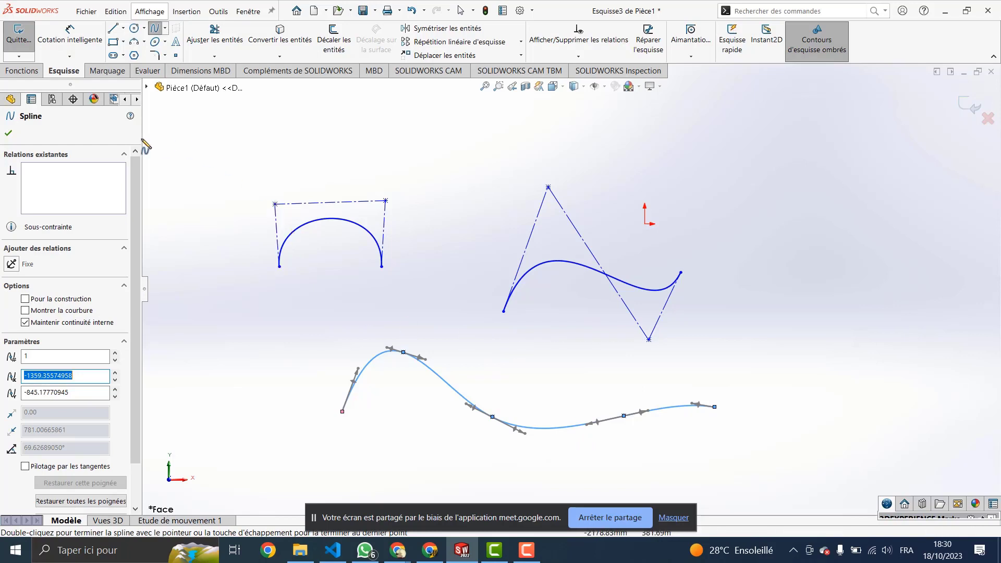
# Step: Flatten the lower spline's crest by dragging its top point down, and nudge its right end up
pyautogui.press('Escape')
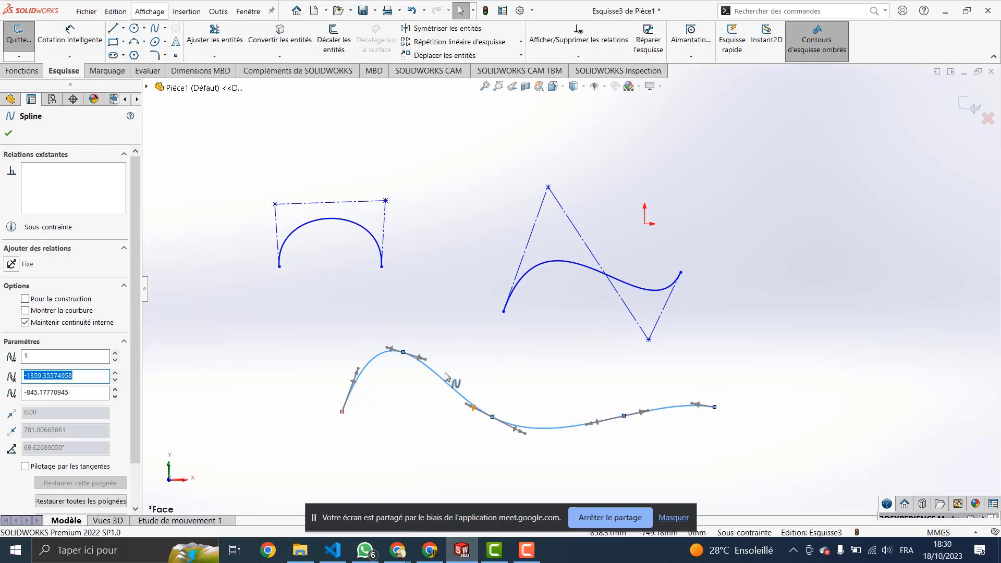
pyautogui.click(414, 355)
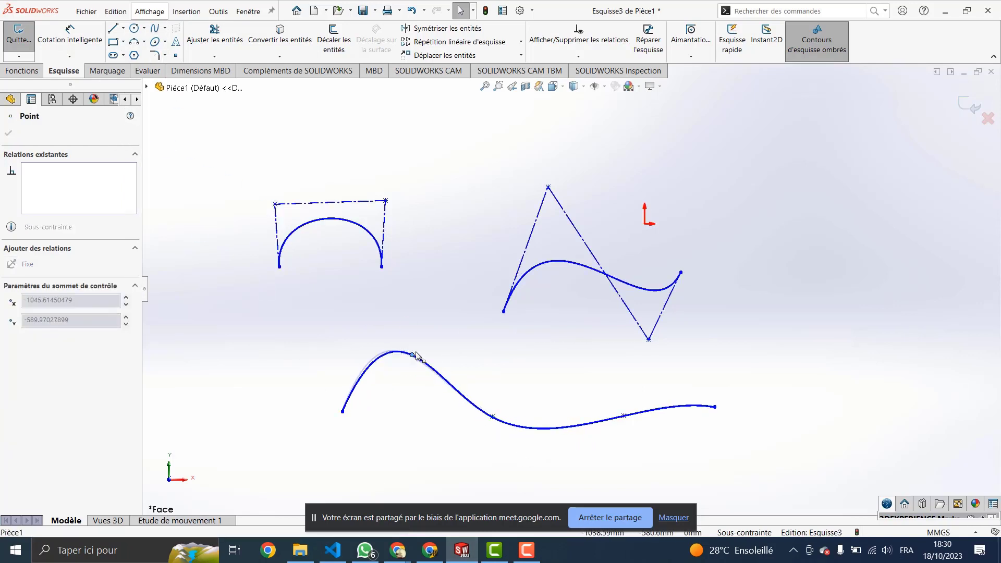
pyautogui.moveTo(417, 357); pyautogui.dragTo(415, 389)
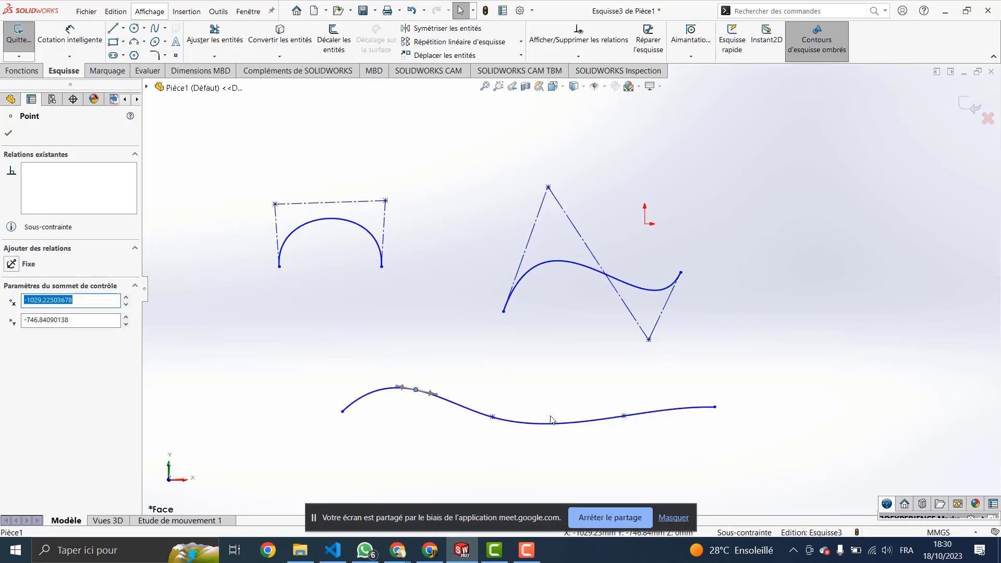
pyautogui.moveTo(629, 414); pyautogui.dragTo(637, 399)
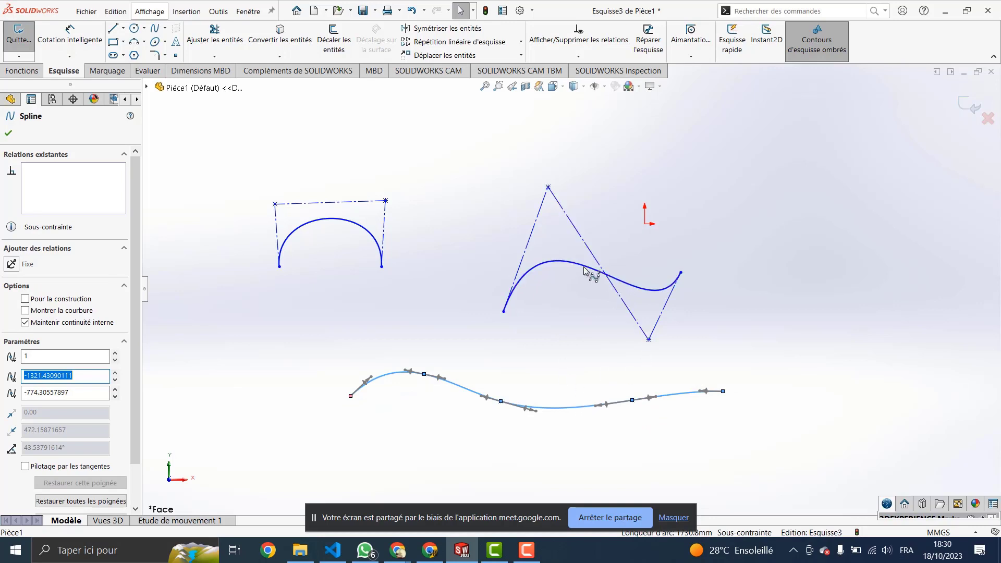
# Step: Shift the style spline up-left, move its top and bottom control vertices, and select the lower spline
pyautogui.click(599, 261)
pyautogui.moveTo(599, 260); pyautogui.dragTo(576, 235)
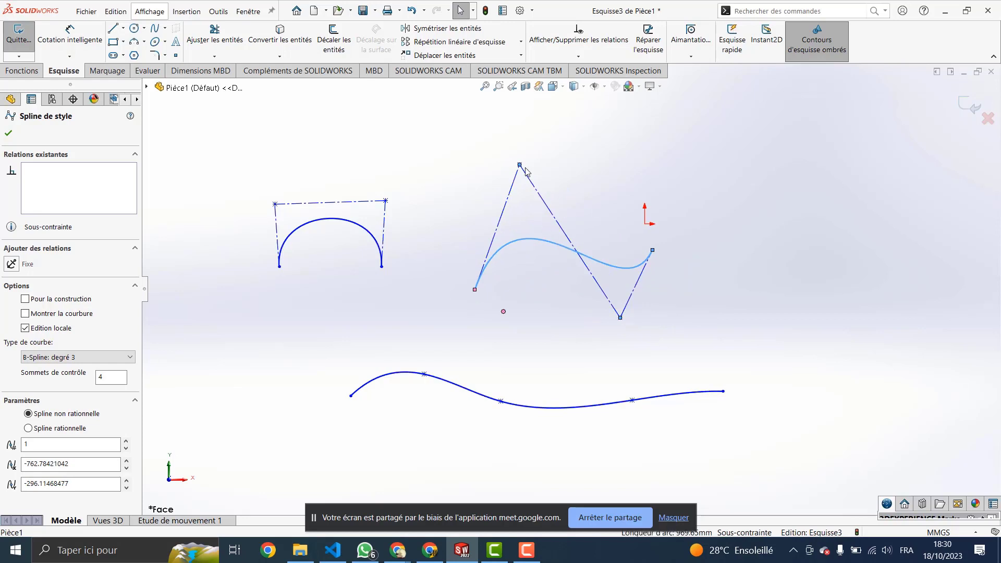
pyautogui.moveTo(520, 166)
pyautogui.mouseDown()
pyautogui.moveTo(500, 162)
pyautogui.moveTo(513, 167)
pyautogui.mouseUp()
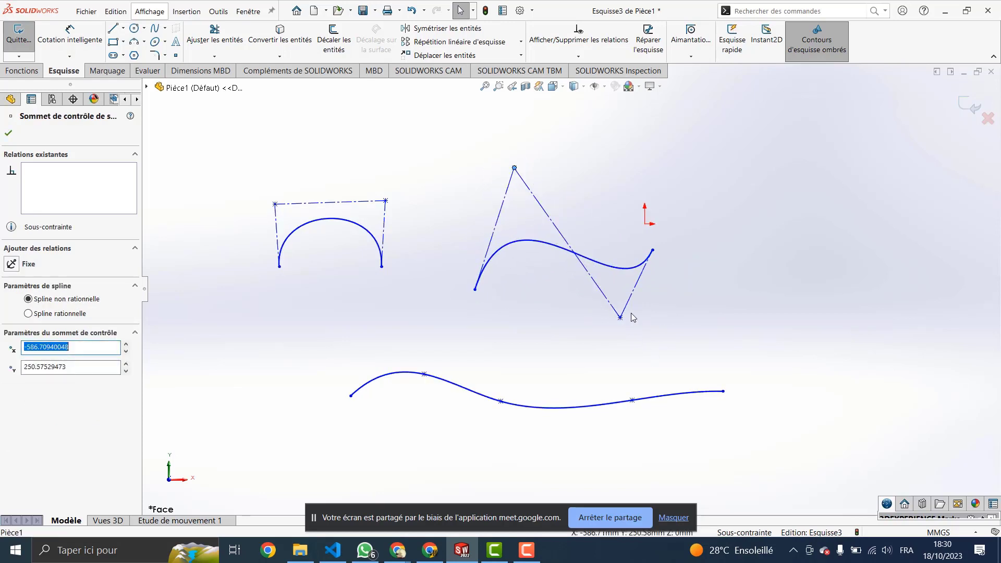
pyautogui.moveTo(621, 321); pyautogui.dragTo(633, 325)
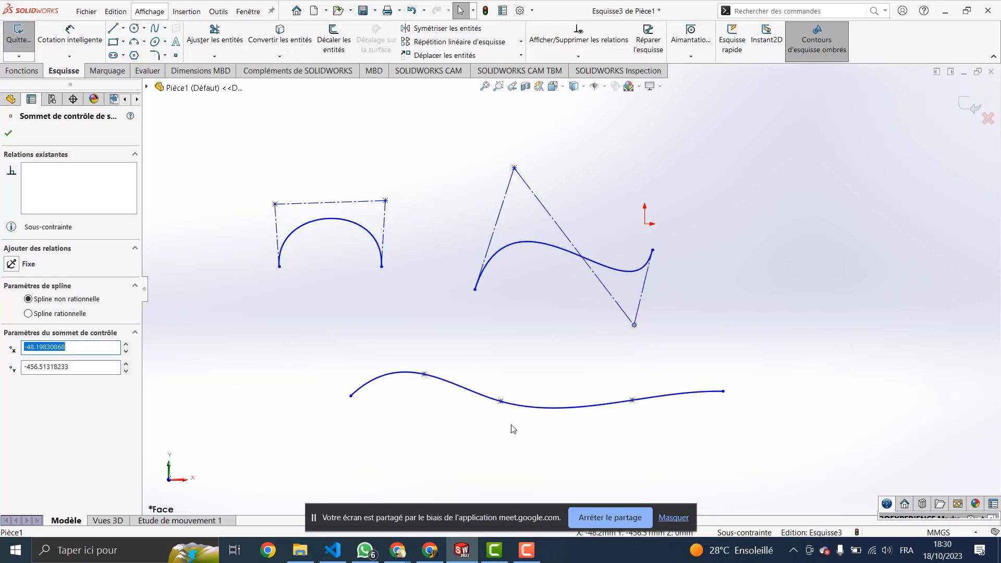
pyautogui.click(527, 410)
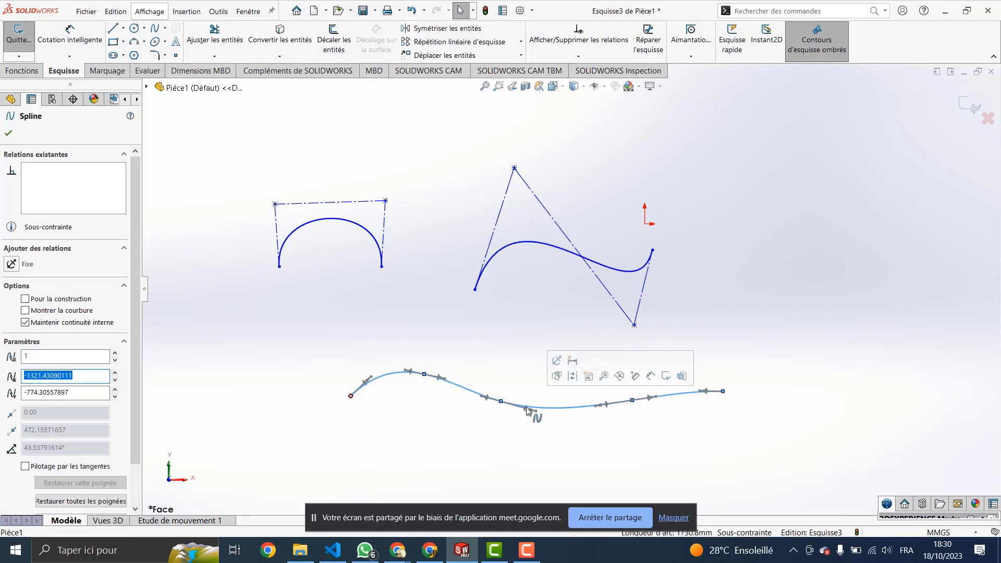
# Step: Zoom in on the lower wavy spline's crest point and its tangent handles
pyautogui.scroll(-2, 526, 448)
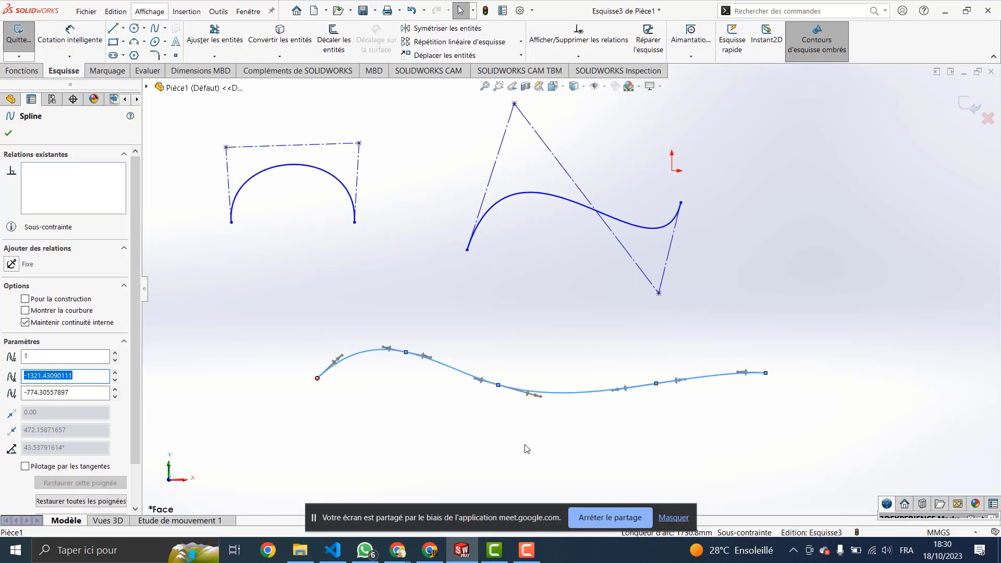
pyautogui.scroll(-2, 527, 448)
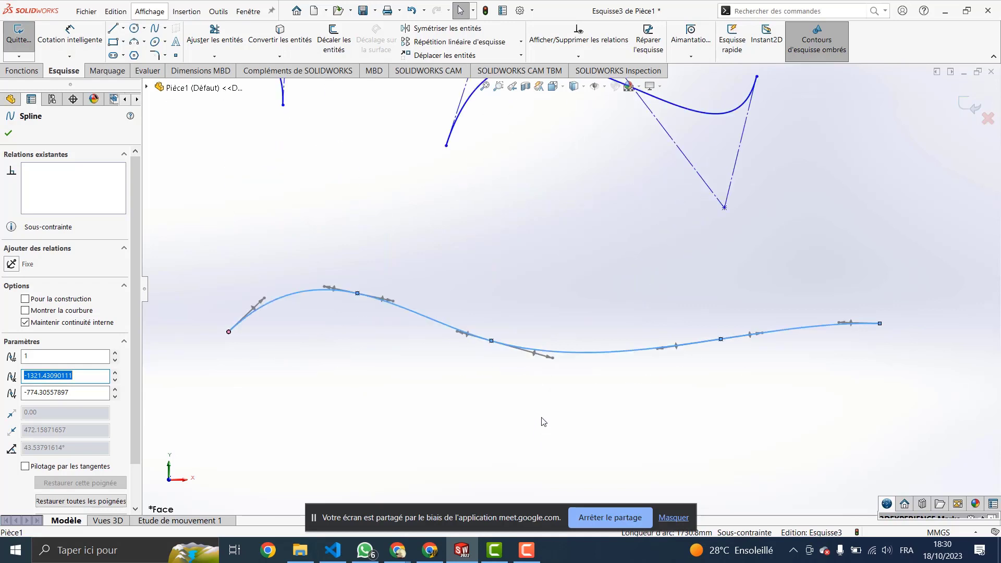
pyautogui.scroll(2, 545, 412)
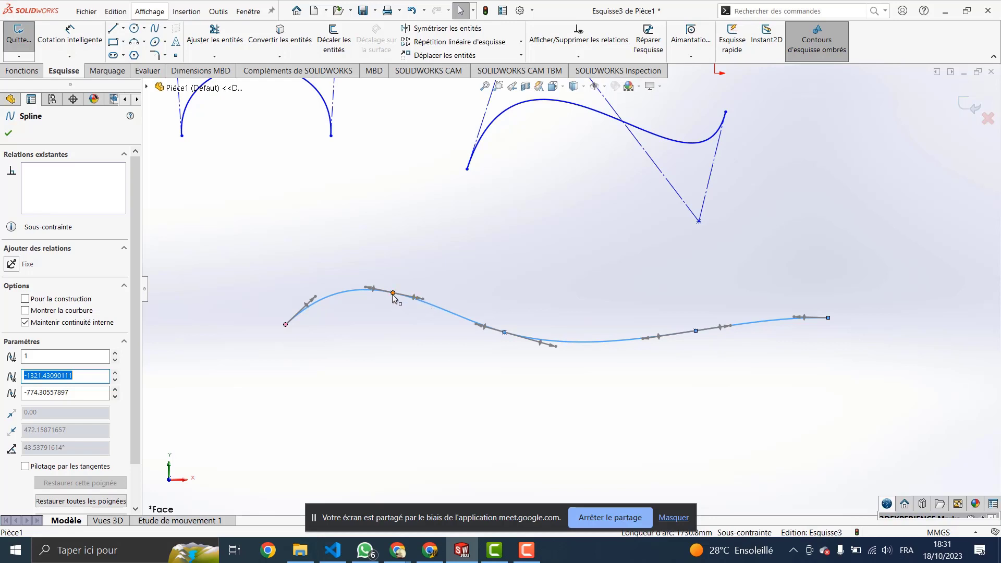
pyautogui.scroll(3, 409, 297)
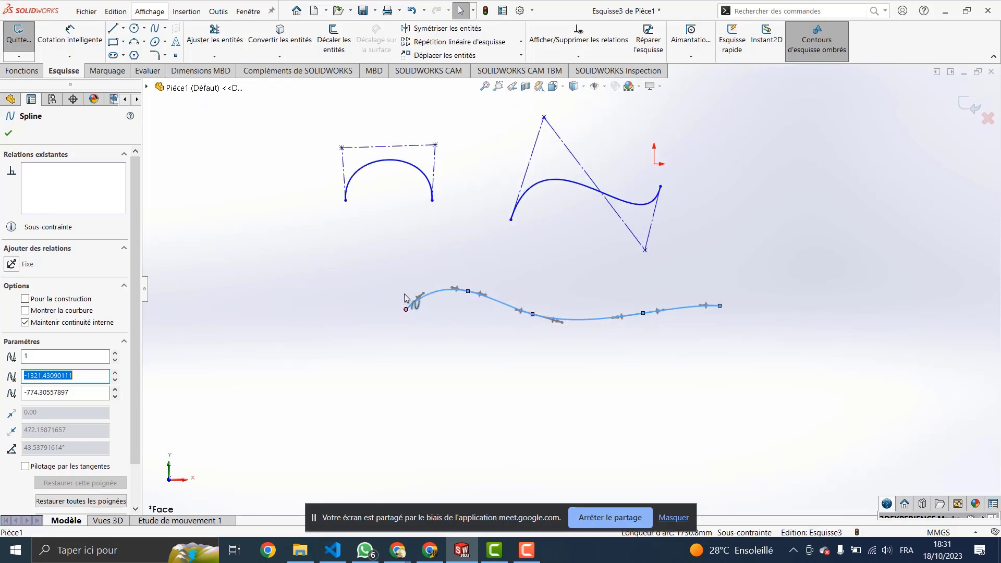
pyautogui.scroll(-5, 458, 290)
pyautogui.scroll(-5, 567, 314)
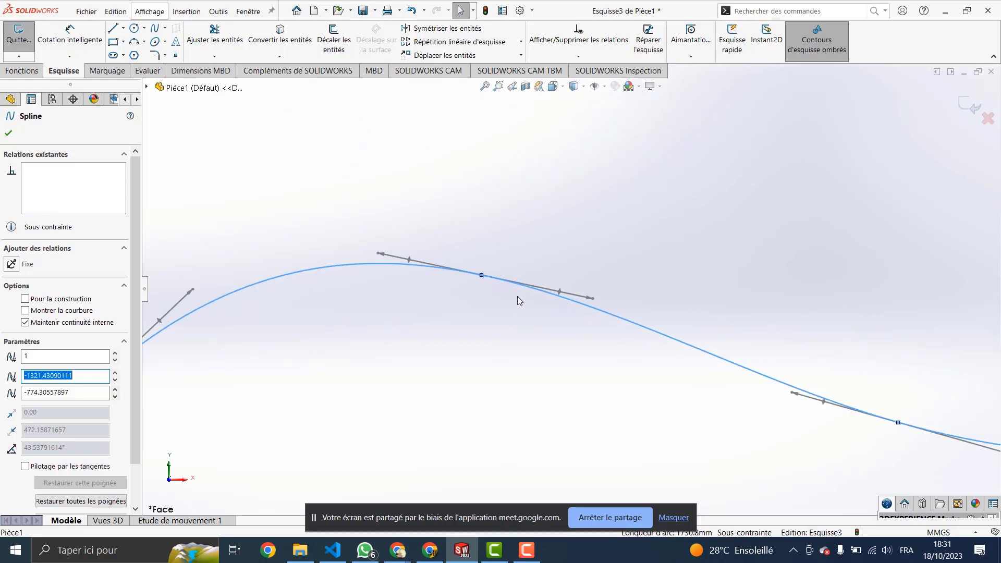
pyautogui.scroll(-3, 518, 297)
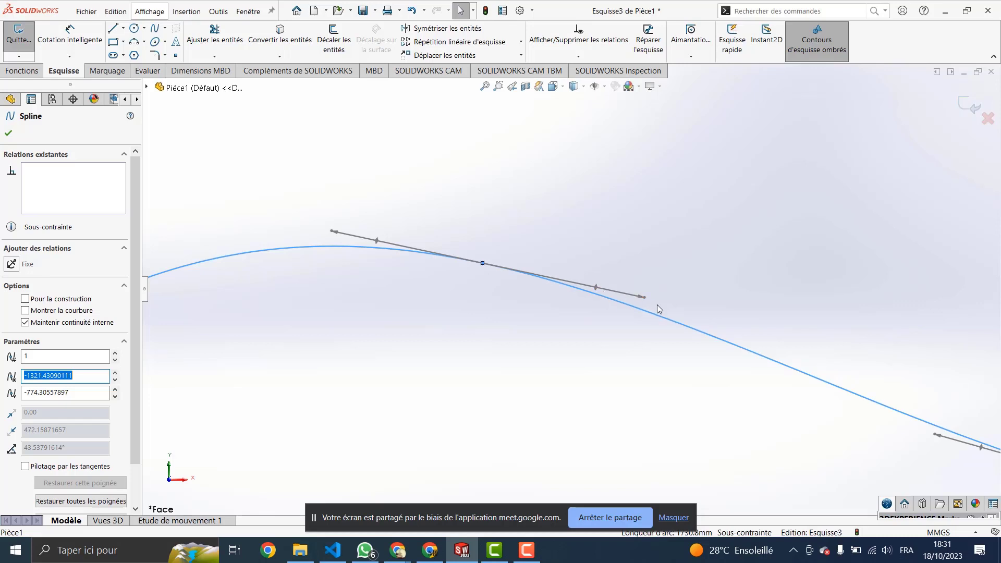
pyautogui.scroll(-1, 612, 296)
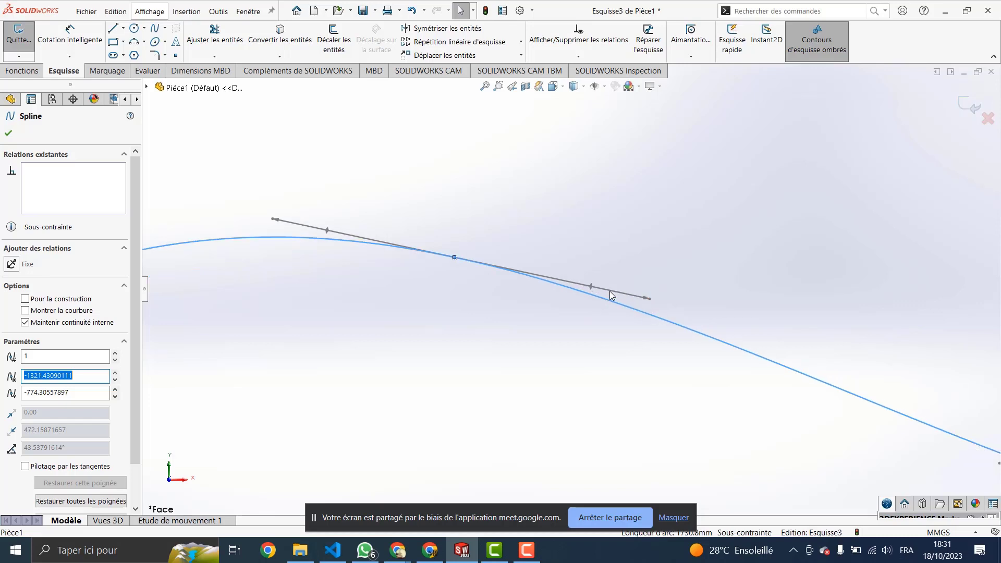
pyautogui.scroll(4, 610, 294)
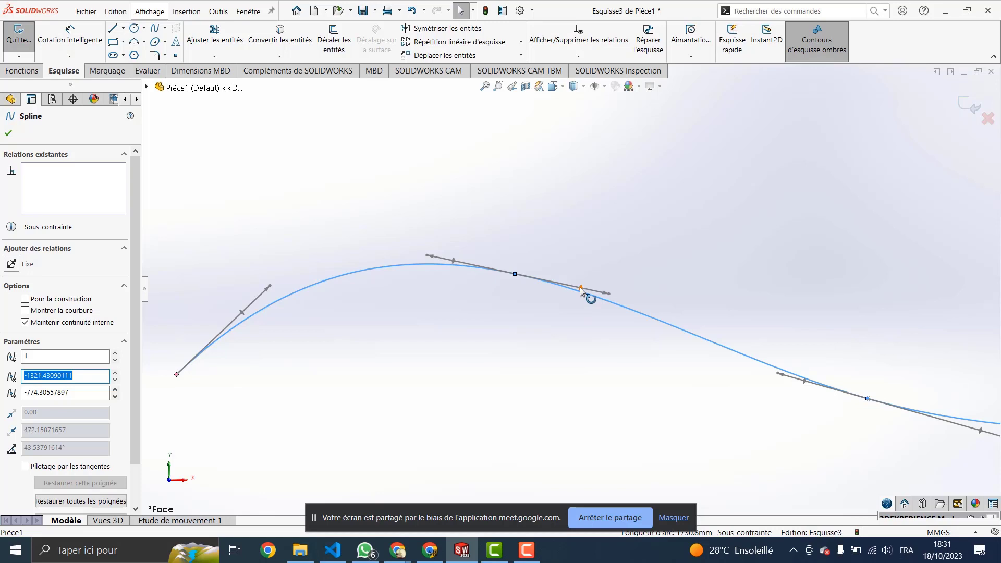
# Step: Tilt the lower spline's crest tangent to begin reshaping the curve
pyautogui.moveTo(580, 286)
pyautogui.mouseDown()
pyautogui.moveTo(581, 261)
pyautogui.moveTo(577, 306)
pyautogui.moveTo(615, 258)
pyautogui.moveTo(586, 238)
pyautogui.moveTo(593, 283)
pyautogui.moveTo(561, 315)
pyautogui.moveTo(571, 253)
pyautogui.moveTo(562, 314)
pyautogui.moveTo(567, 256)
pyautogui.moveTo(561, 304)
pyautogui.moveTo(579, 272)
pyautogui.moveTo(572, 252)
pyautogui.moveTo(573, 289)
pyautogui.moveTo(580, 256)
pyautogui.moveTo(560, 314)
pyautogui.moveTo(563, 247)
pyautogui.moveTo(552, 297)
pyautogui.moveTo(592, 302)
pyautogui.mouseUp()
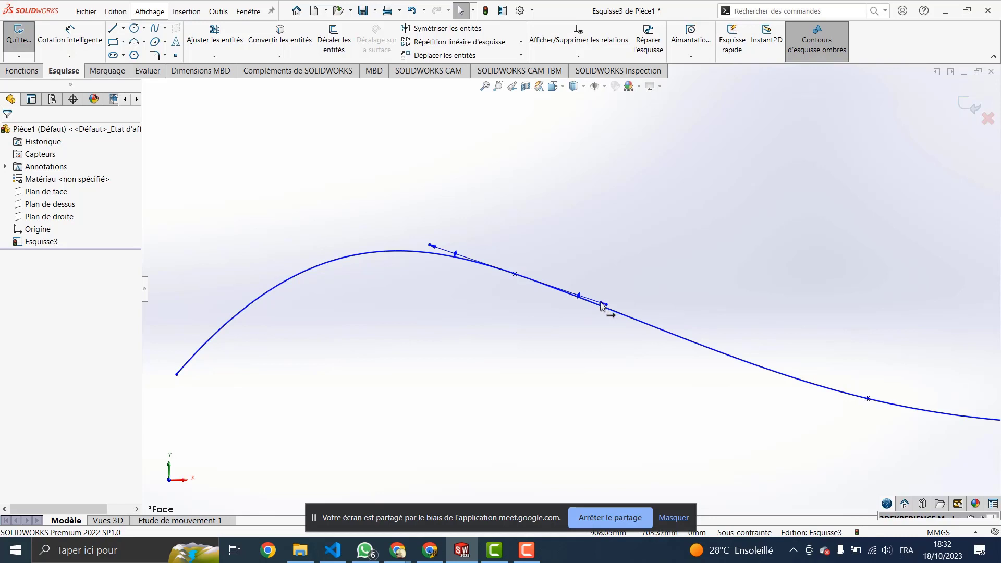
pyautogui.moveTo(600, 303); pyautogui.dragTo(613, 294)
pyautogui.moveTo(618, 291); pyautogui.dragTo(614, 307)
pyautogui.scroll(2, 612, 293)
pyautogui.scroll(-2, 589, 297)
pyautogui.scroll(-3, 591, 298)
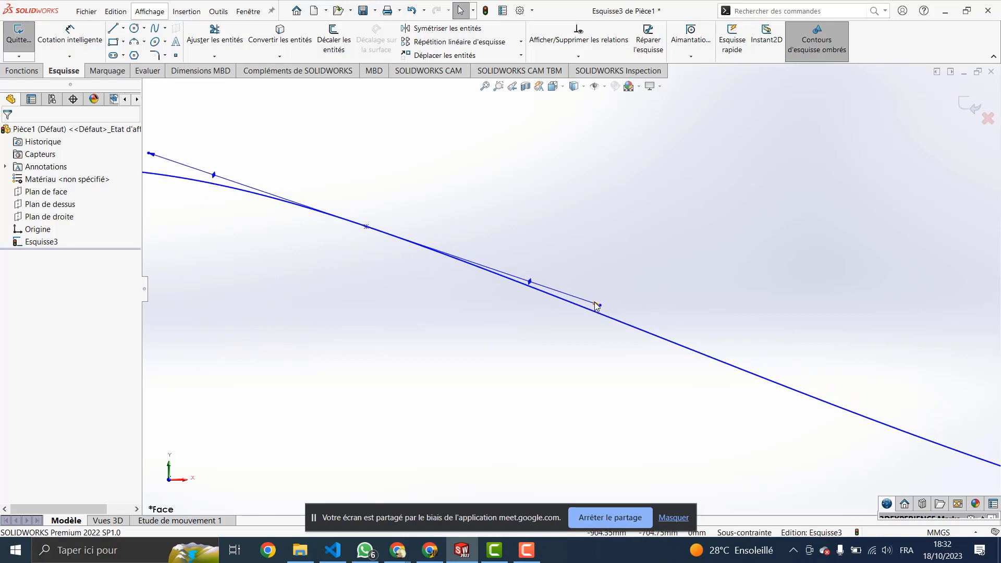
# Step: Stretch and swing the tangent handles so the spline rises into a taller, rounder crest
pyautogui.moveTo(596, 306)
pyautogui.mouseDown()
pyautogui.moveTo(699, 300)
pyautogui.moveTo(579, 260)
pyautogui.moveTo(669, 281)
pyautogui.moveTo(688, 297)
pyautogui.moveTo(738, 302)
pyautogui.moveTo(634, 293)
pyautogui.moveTo(668, 305)
pyautogui.moveTo(527, 261)
pyautogui.moveTo(568, 276)
pyautogui.moveTo(537, 260)
pyautogui.moveTo(571, 272)
pyautogui.moveTo(556, 262)
pyautogui.mouseUp()
pyautogui.scroll(3, 632, 304)
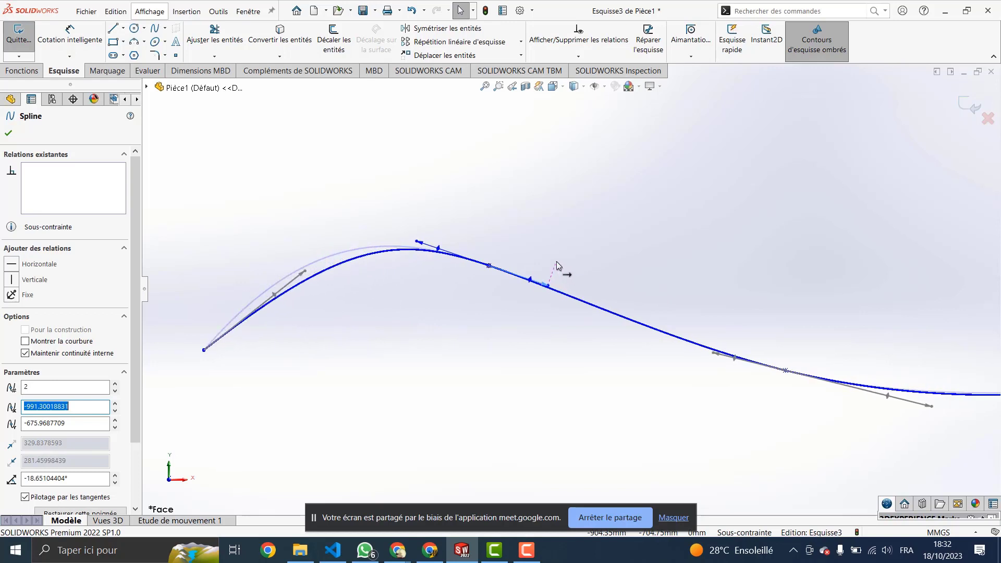
pyautogui.moveTo(556, 262); pyautogui.dragTo(595, 282)
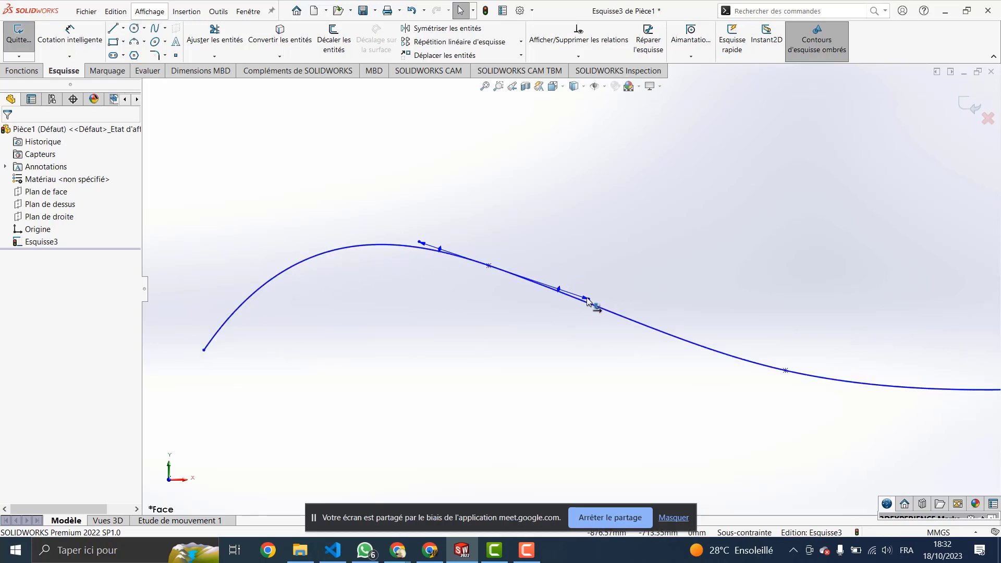
pyautogui.moveTo(587, 300); pyautogui.dragTo(633, 246)
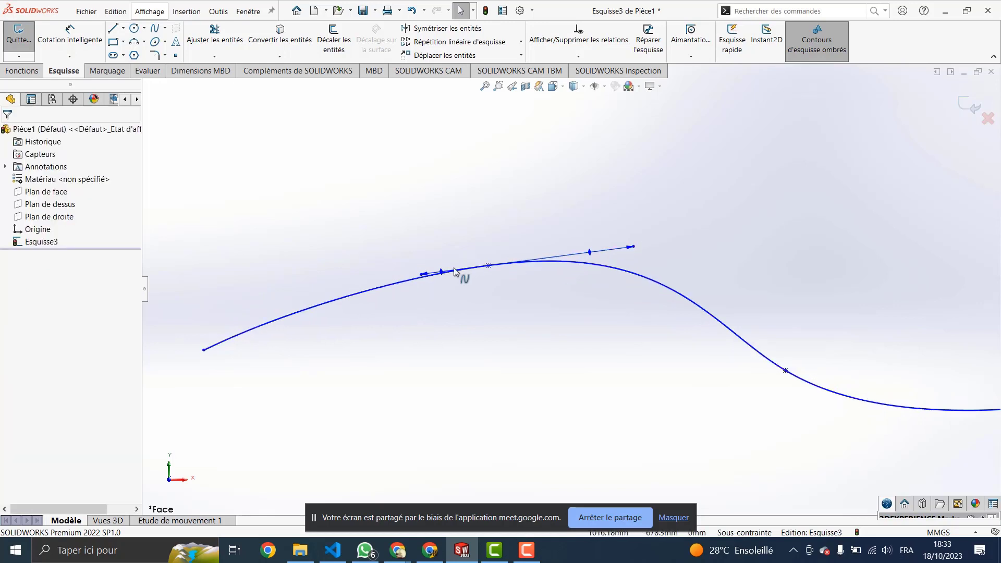
pyautogui.moveTo(424, 274); pyautogui.dragTo(449, 239)
pyautogui.click(390, 249)
# Step: Close the spline edit and orbit the view to see it beside the other curves
pyautogui.press('Escape')
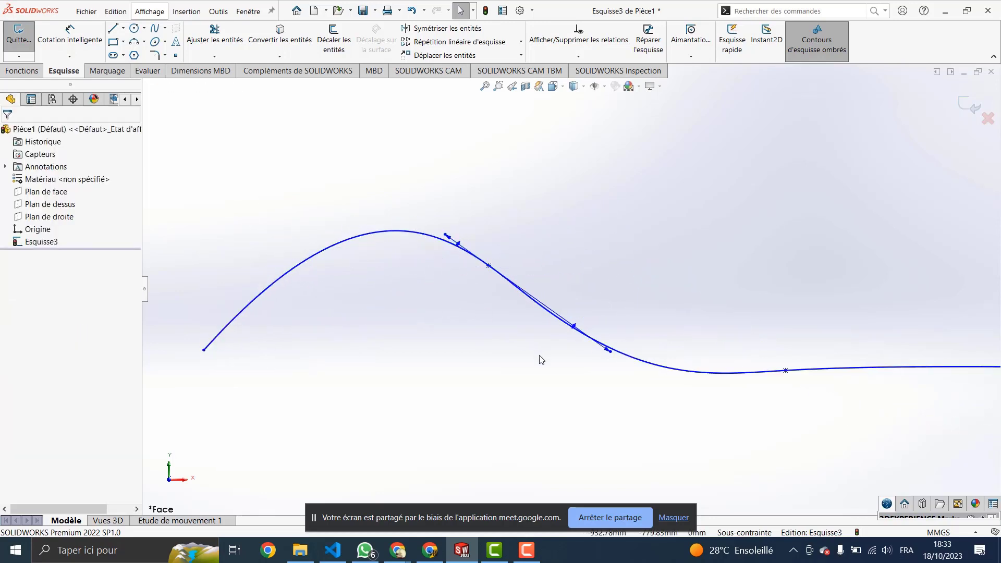
pyautogui.scroll(-1, 514, 301)
pyautogui.scroll(5, 514, 301)
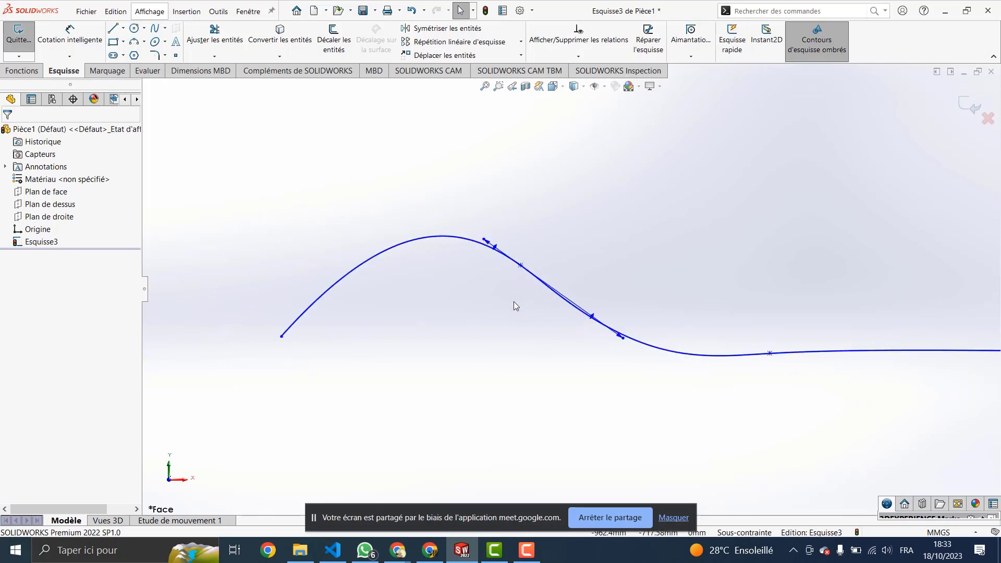
pyautogui.moveTo(704, 310)
pyautogui.mouseDown(button='middle')
pyautogui.moveTo(610, 328)
pyautogui.moveTo(668, 308)
pyautogui.mouseUp(button='middle')
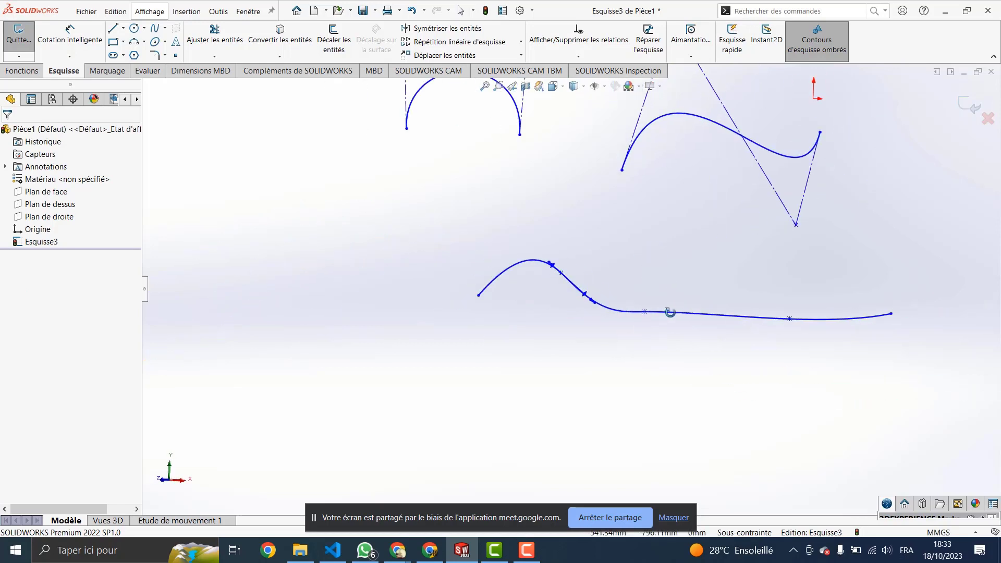
# Step: Switch to the right view, then apply Normal To on Esquisse3 via the Origine shortcut menu
pyautogui.click(176, 480)
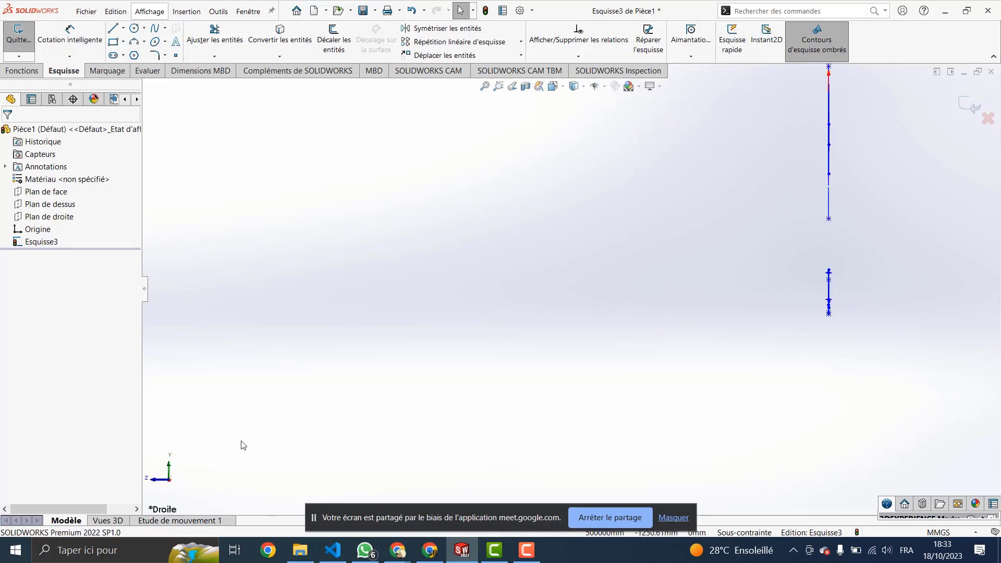
pyautogui.rightClick(38, 229)
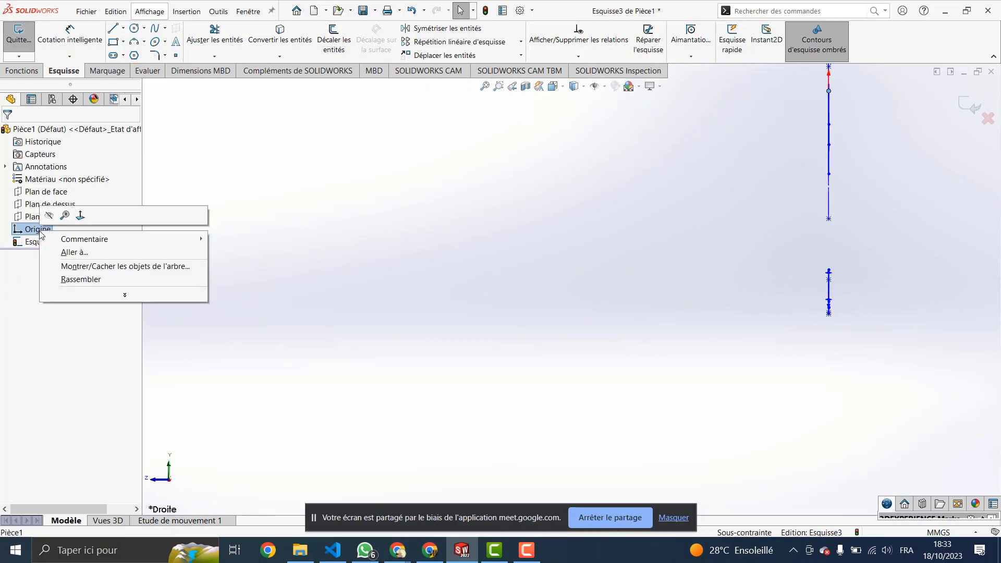
pyautogui.click(80, 215)
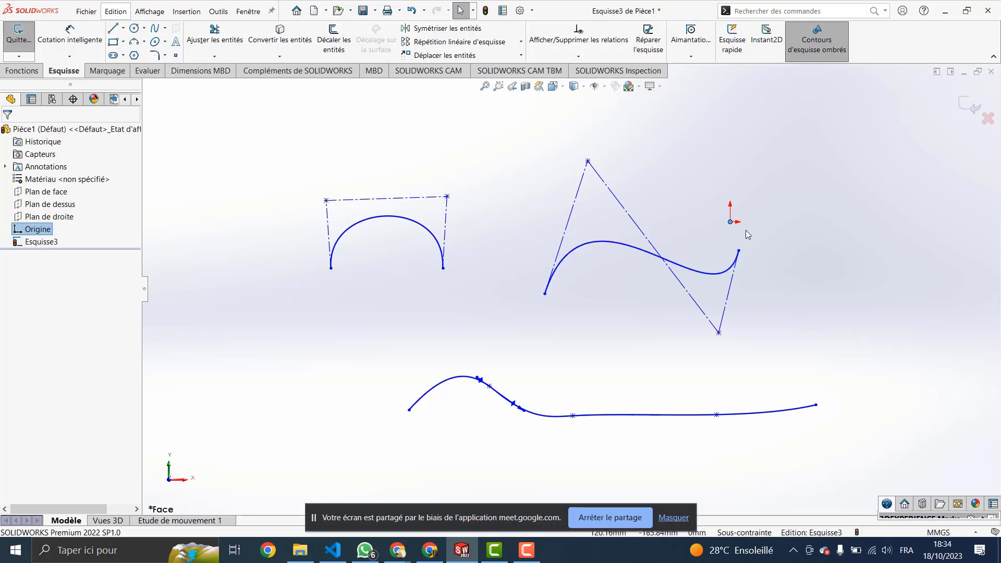
# Step: Delete the arch, style spline and wavy spline, then expand the Ellipse tool's curve-type list
pyautogui.moveTo(773, 184)
pyautogui.mouseDown()
pyautogui.moveTo(510, 354)
pyautogui.moveTo(334, 443)
pyautogui.mouseUp()
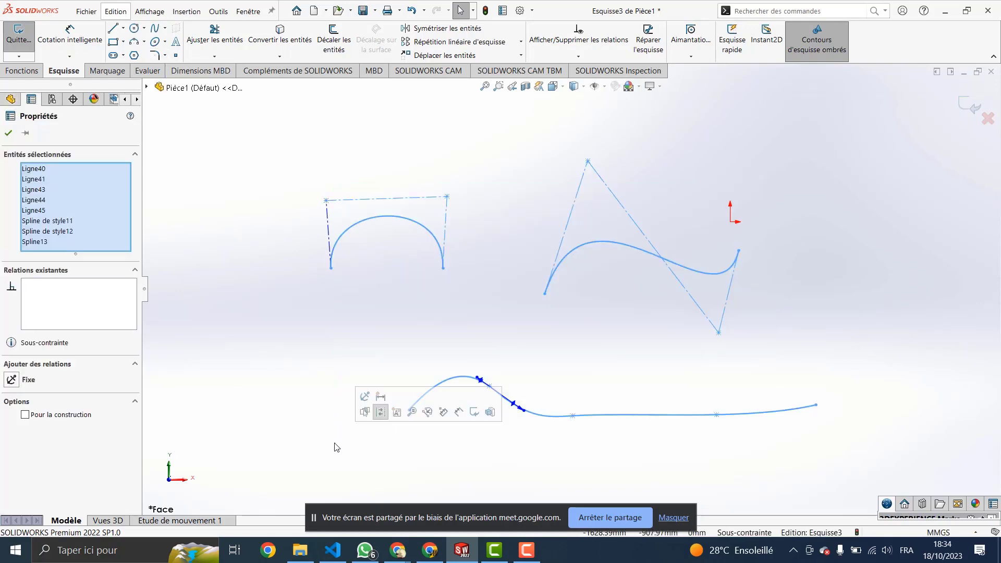
pyautogui.press('Delete')
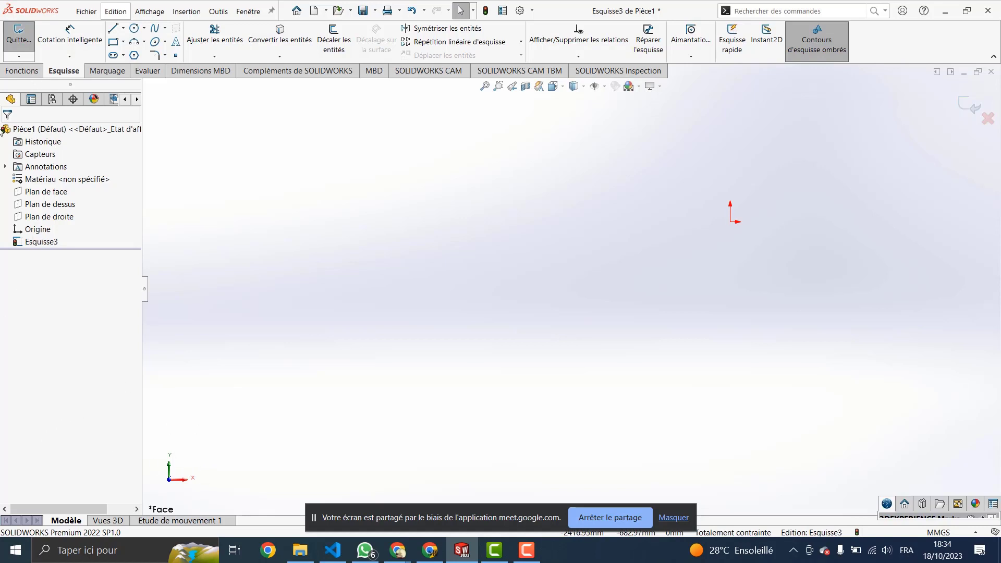
pyautogui.click(164, 43)
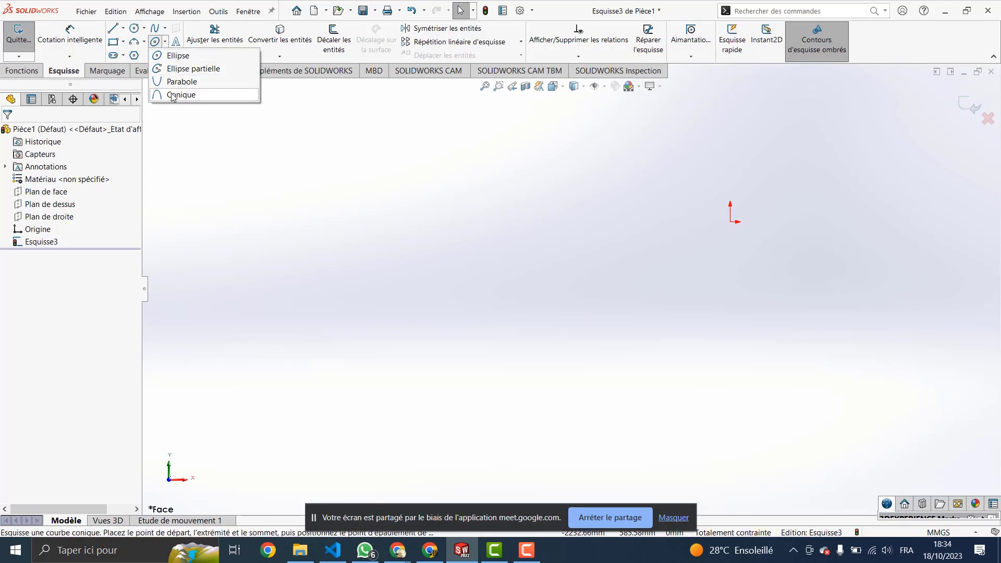
# Step: Draw a full ellipse left of the origin and enlarge its major radius with the spin arrows
pyautogui.click(172, 57)
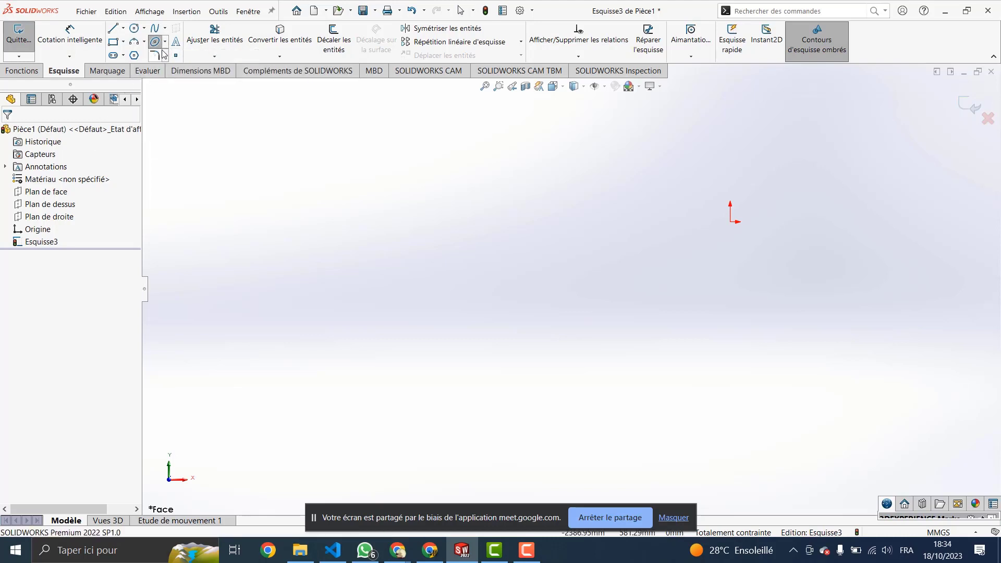
pyautogui.click(156, 45)
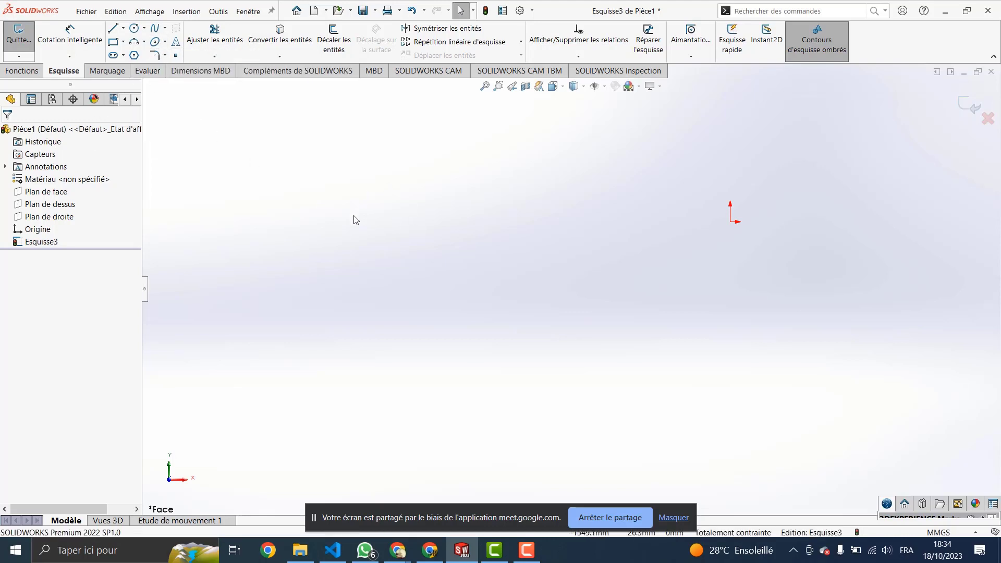
pyautogui.click(153, 43)
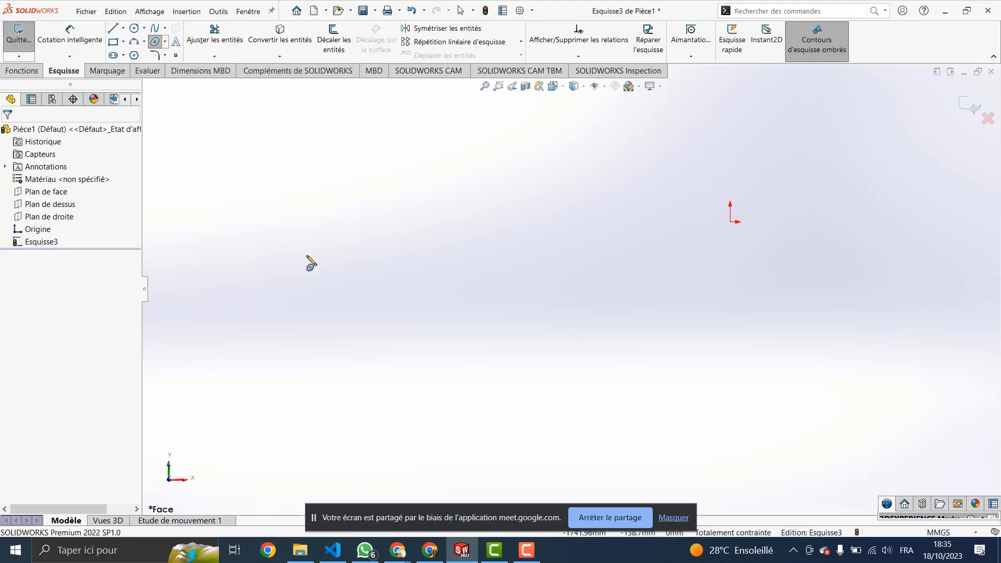
pyautogui.click(340, 274)
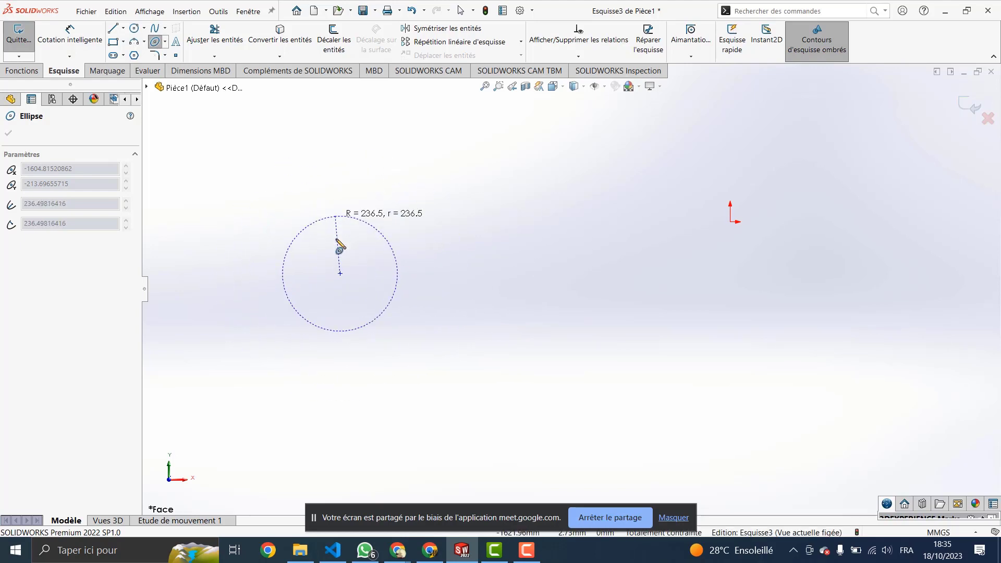
pyautogui.click(433, 273)
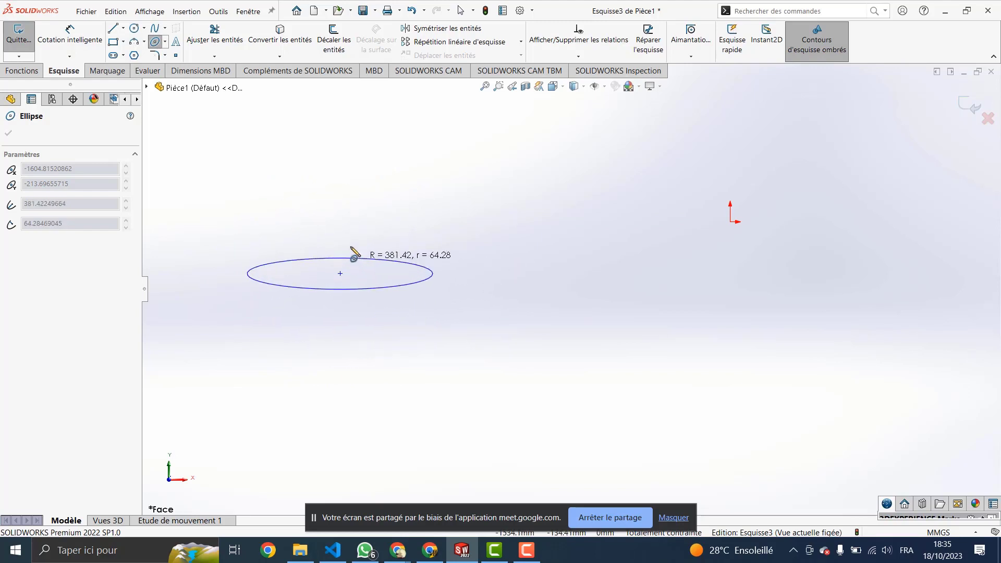
pyautogui.click(341, 223)
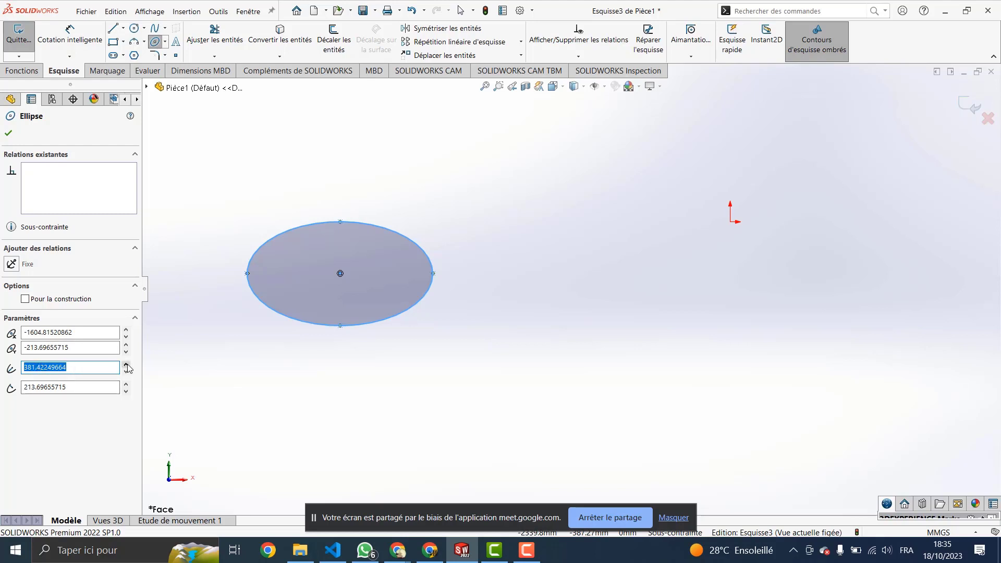
pyautogui.moveTo(124, 365); pyautogui.dragTo(127, 388)
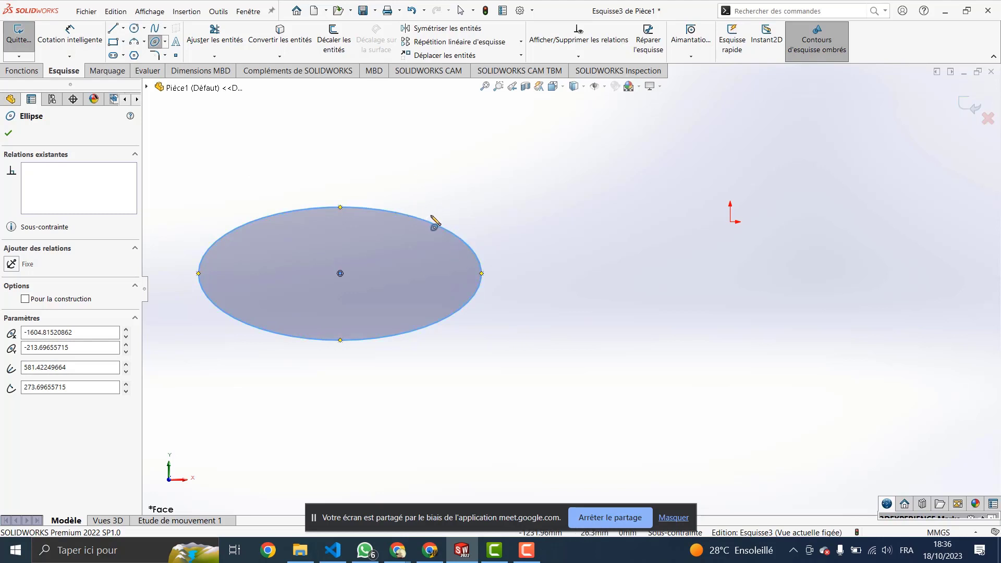
# Step: Box-select the ellipse and delete it, leaving Esquisse3 empty
pyautogui.press('Escape')
pyautogui.moveTo(468, 202); pyautogui.dragTo(326, 334)
pyautogui.press('Delete')
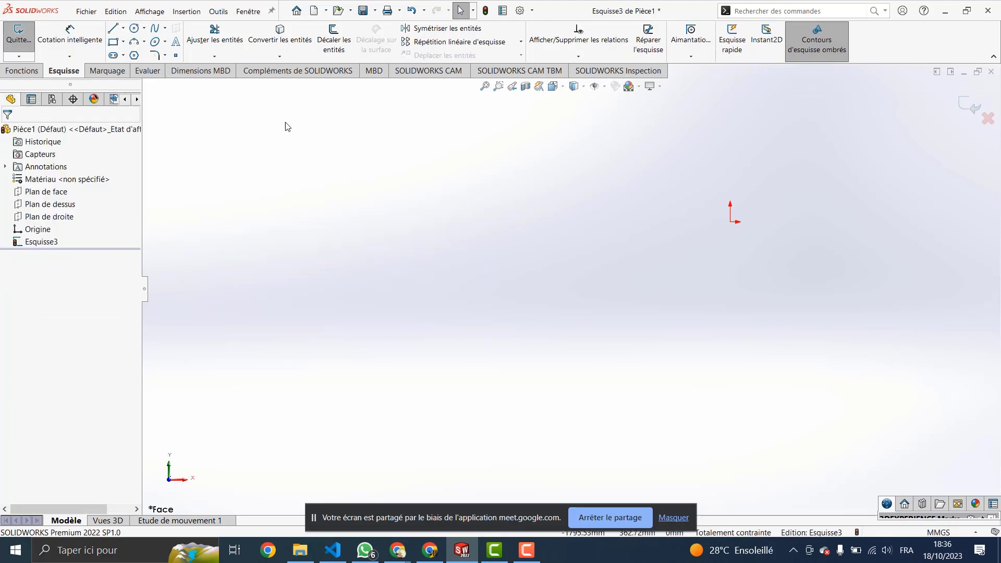
# Step: Start a partial ellipse with a centre and major radius, then cancel it
pyautogui.click(166, 43)
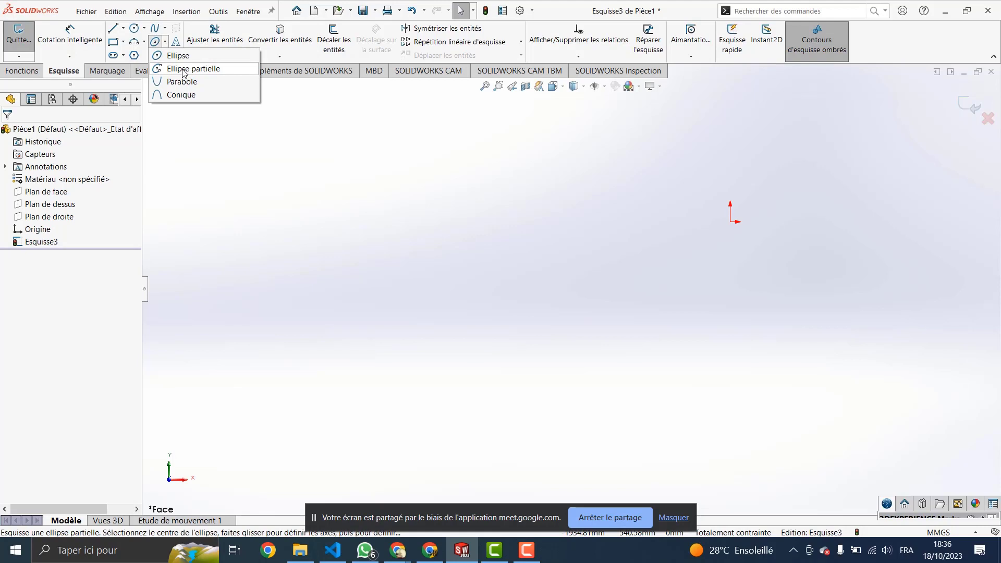
pyautogui.click(179, 69)
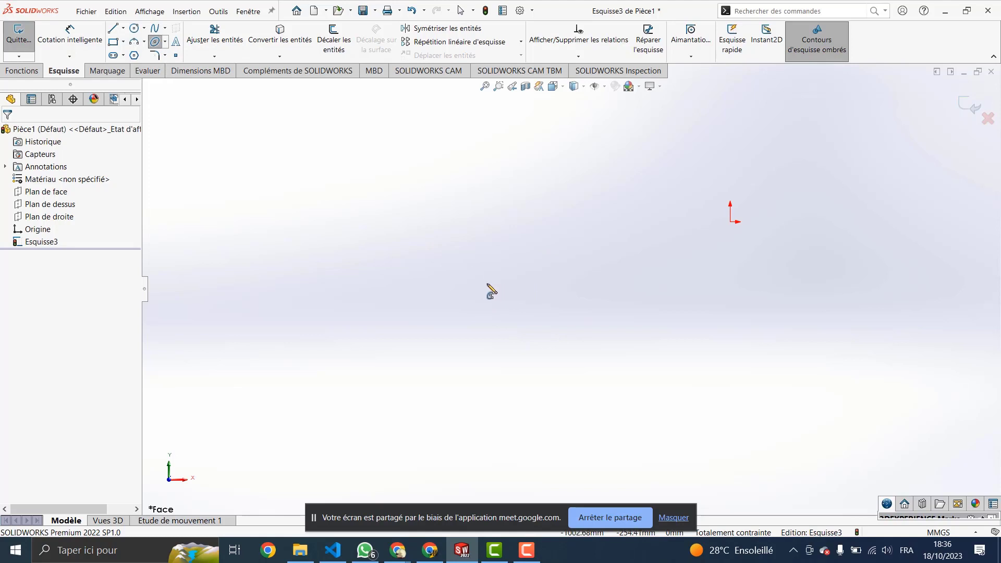
pyautogui.click(486, 283)
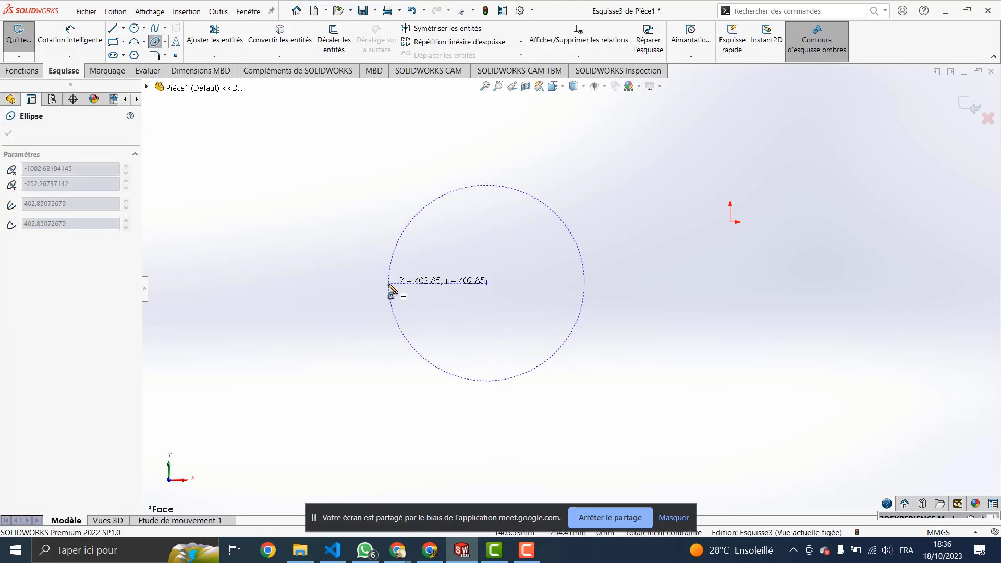
pyautogui.click(388, 283)
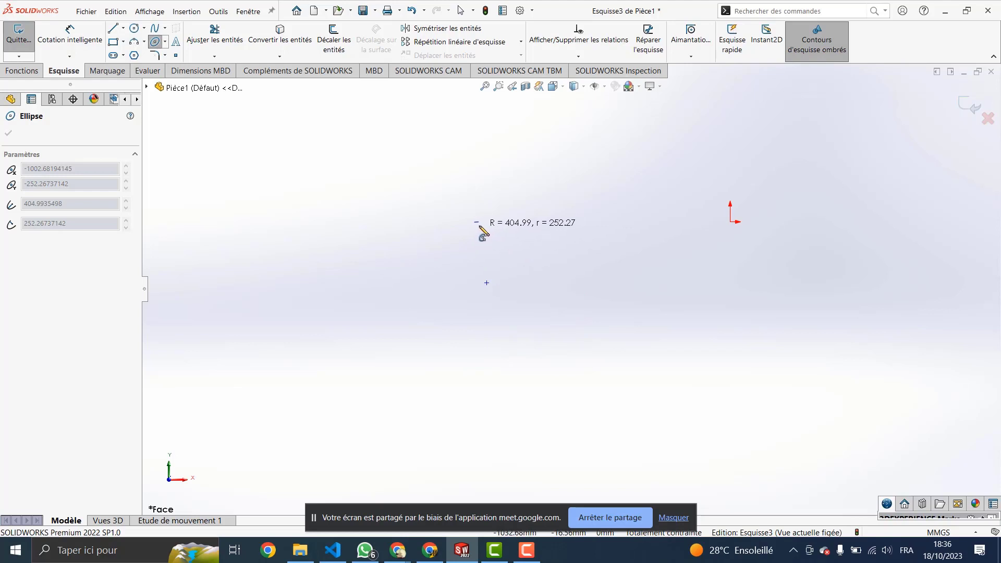
pyautogui.press('Escape')
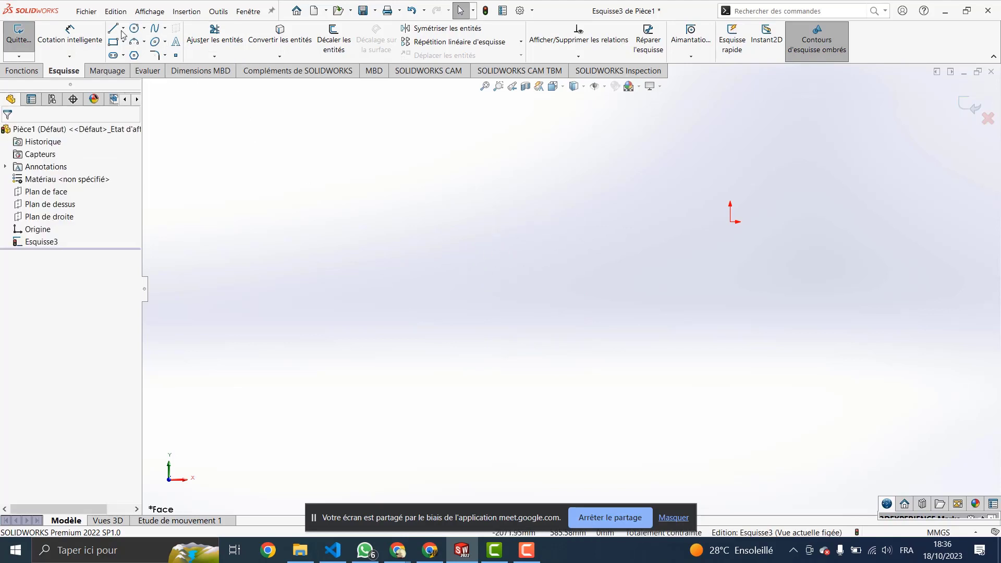
# Step: Restart Ellipse partielle, placing the centre with major radius 437.14 and minor radius 257.14
pyautogui.click(159, 44)
pyautogui.click(166, 43)
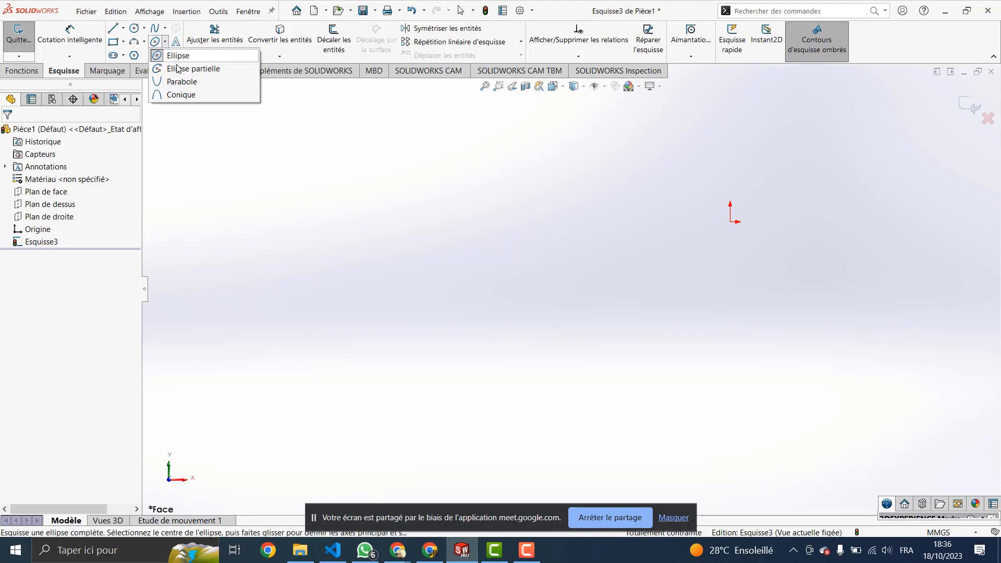
pyautogui.click(183, 67)
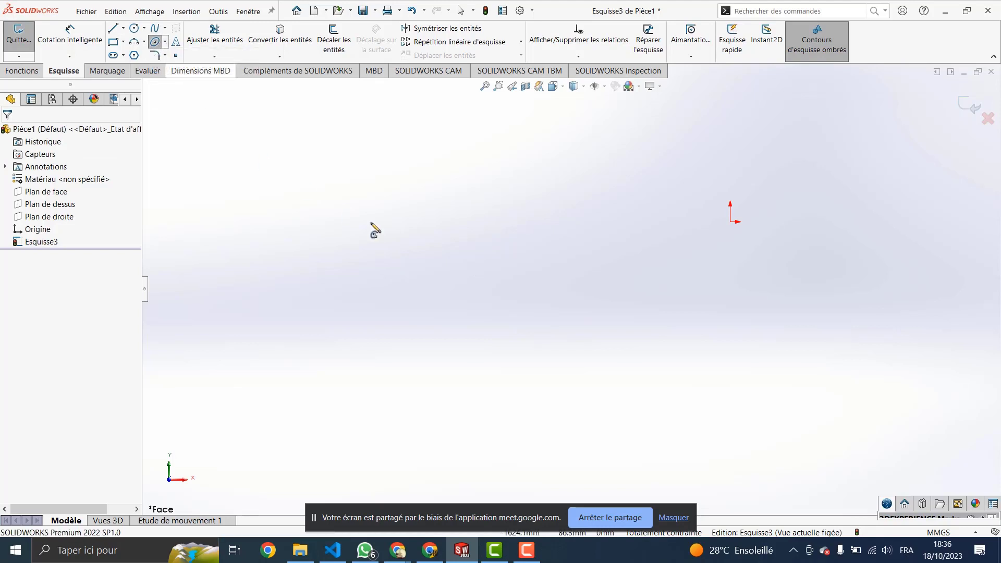
pyautogui.click(396, 275)
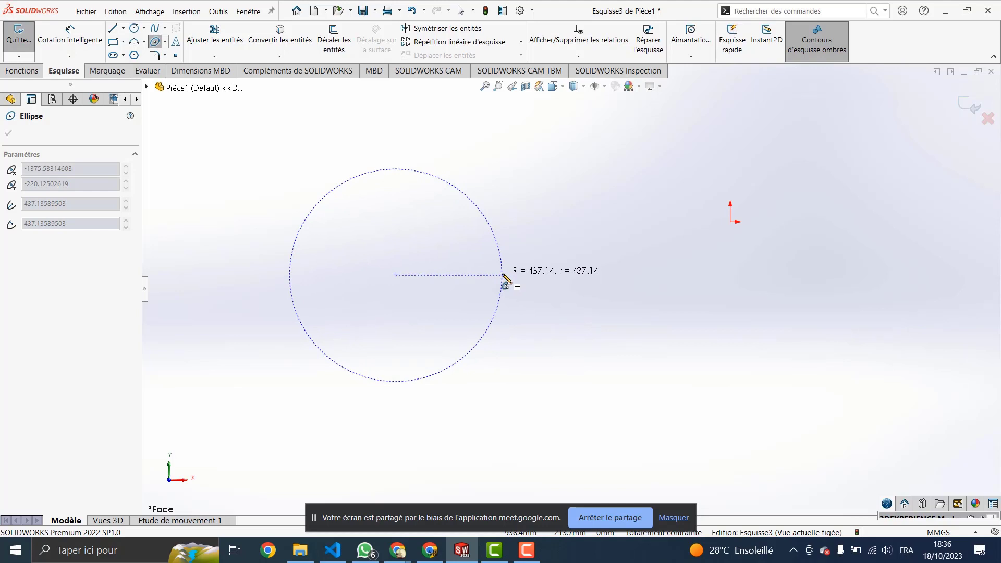
pyautogui.click(503, 275)
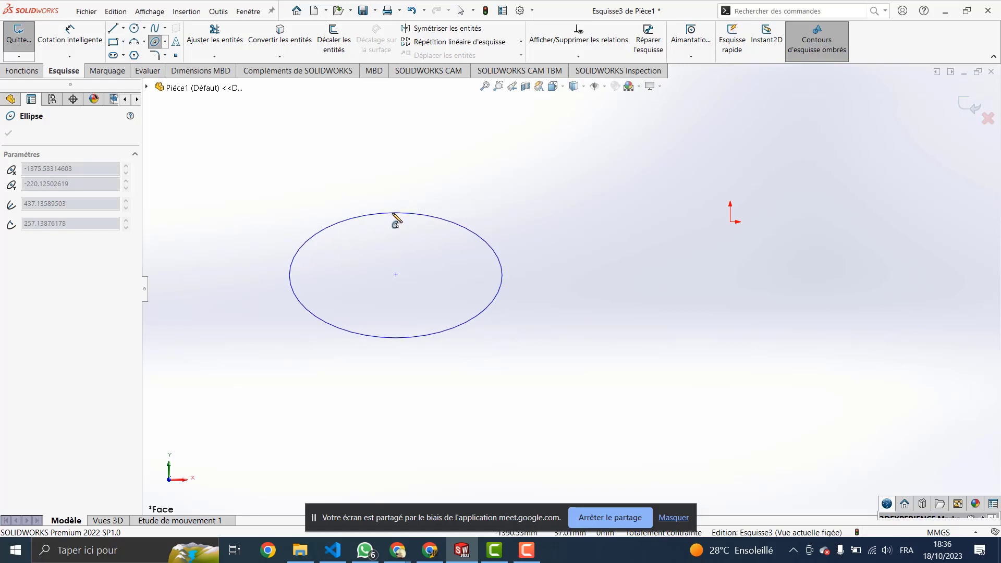
pyautogui.click(404, 219)
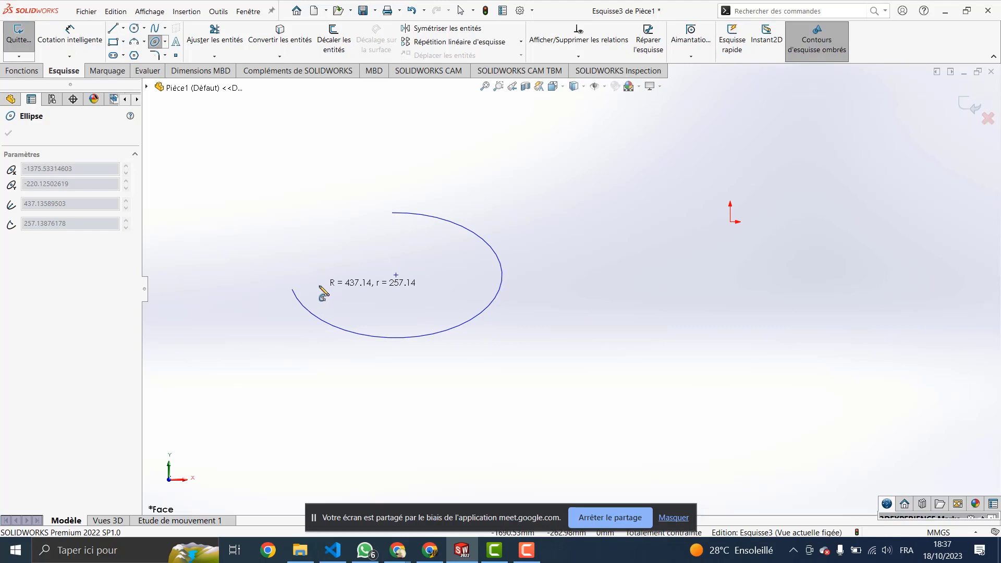
# Step: Complete the 268.32° partial elliptical arc, then bring up the Google Meet window
pyautogui.click(320, 287)
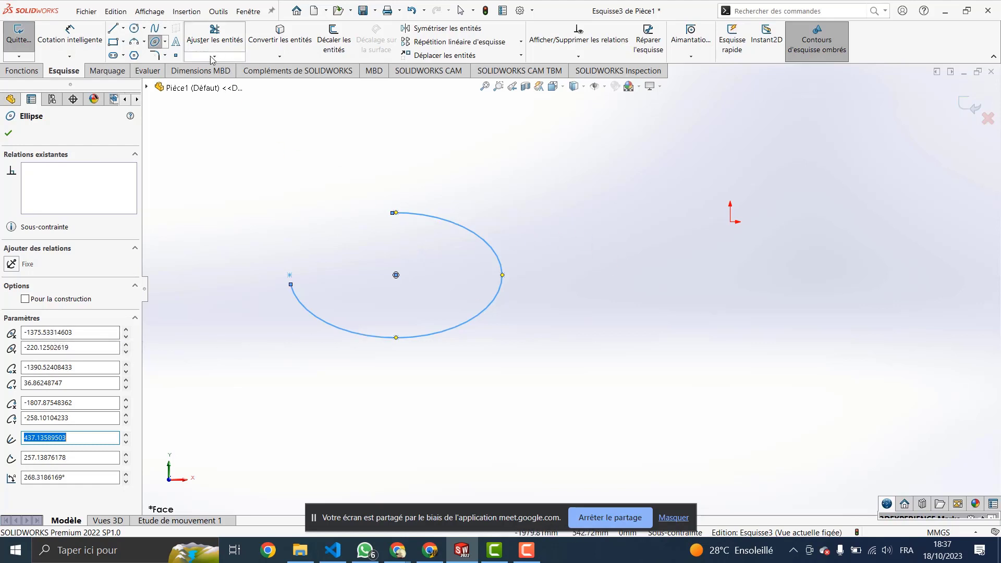
pyautogui.click(165, 45)
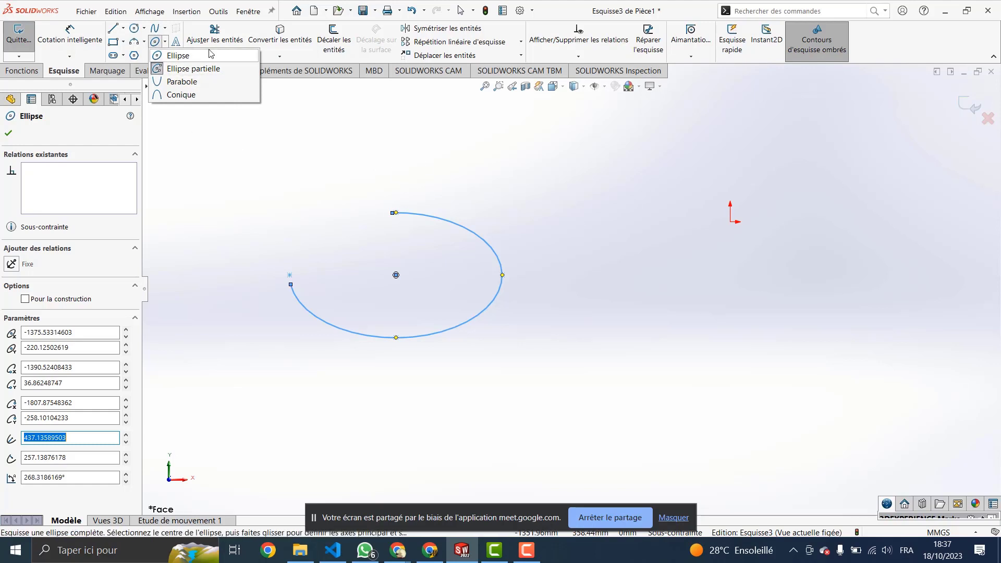
pyautogui.click(166, 42)
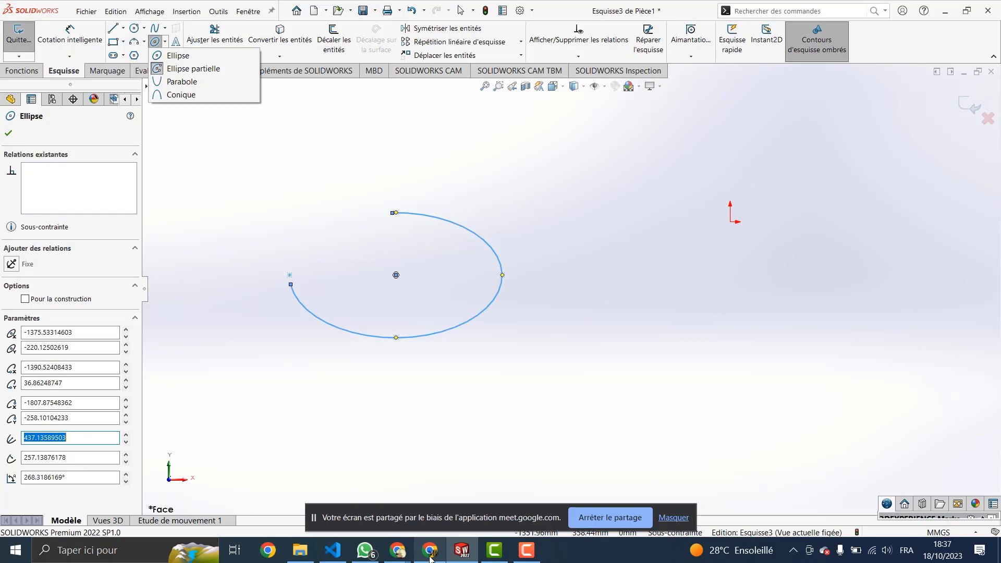
pyautogui.moveTo(429, 556)
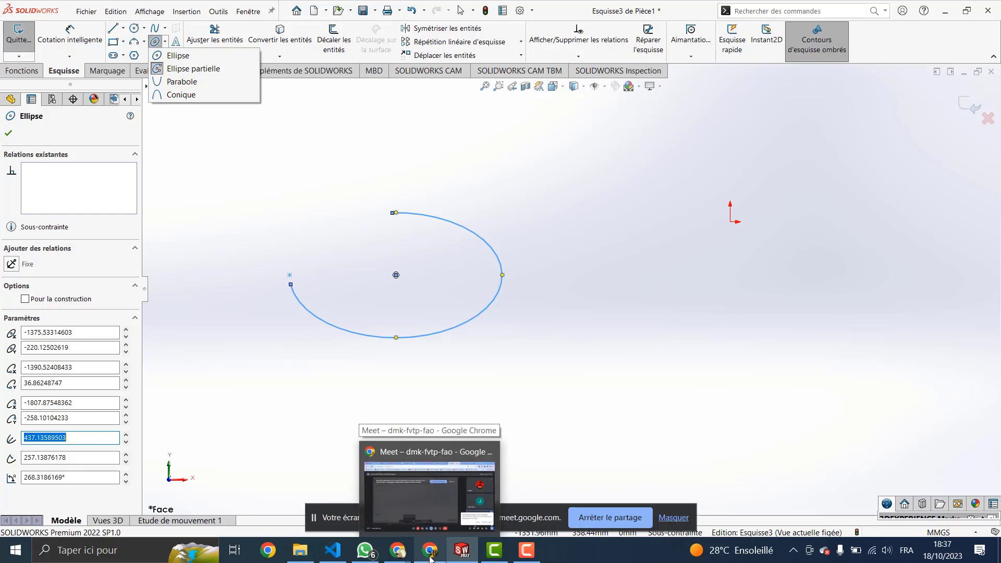
pyautogui.click(430, 553)
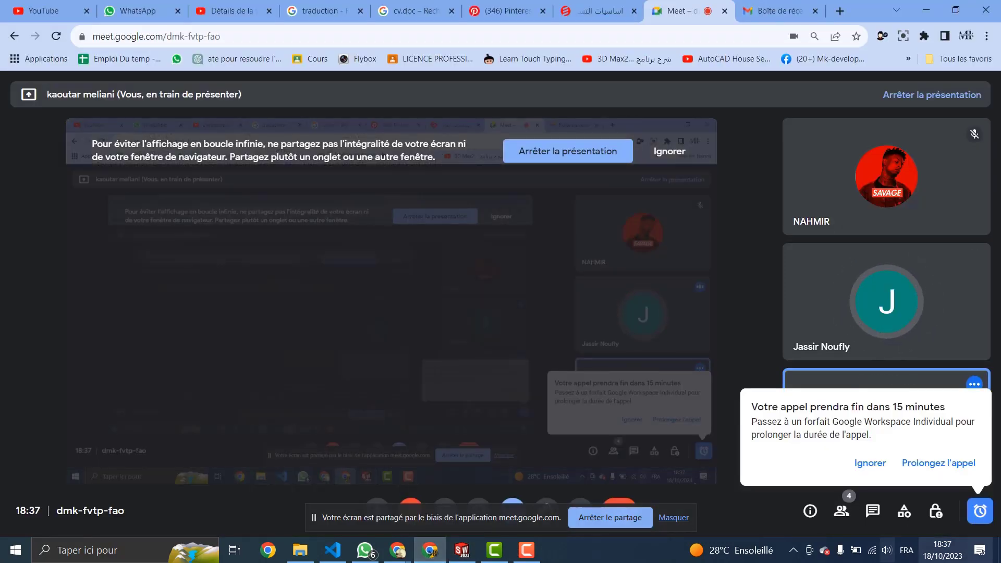
# Step: Extend the Meet call's time limit and return to the SOLIDWORKS sketch
pyautogui.click(953, 464)
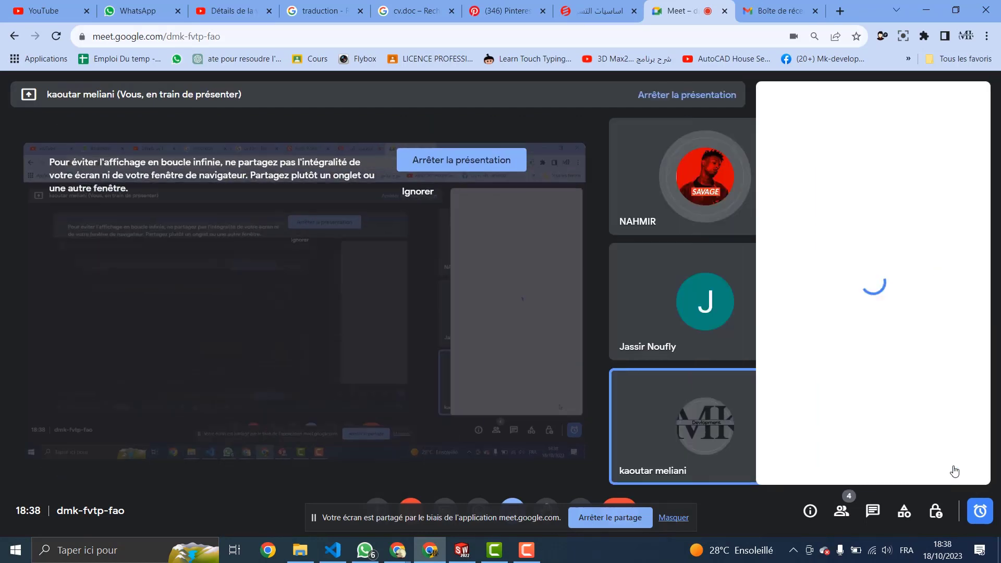
pyautogui.click(430, 555)
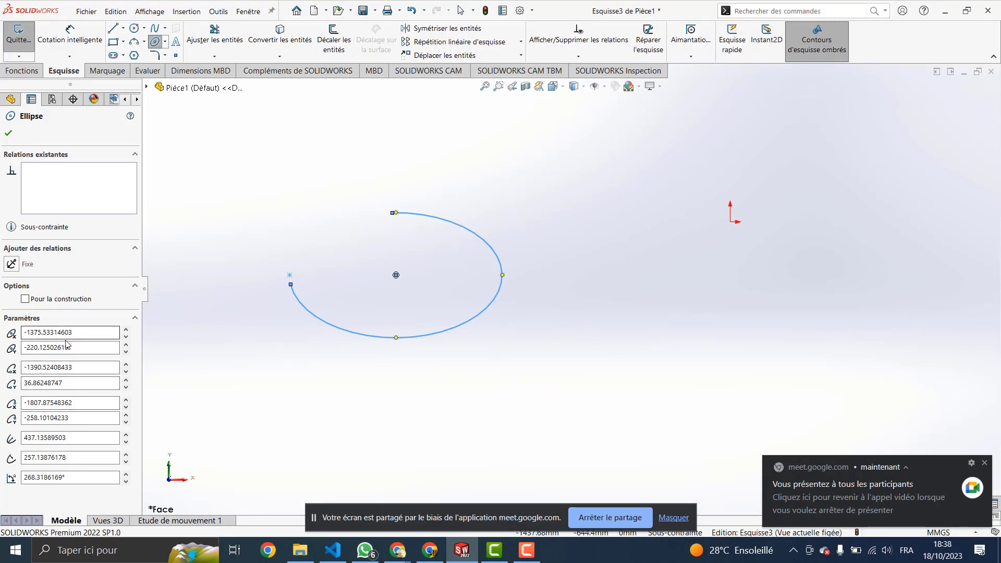
# Step: Nudge the elliptical arc's centre X up four times to -1335.53 and set its angle to 200°
pyautogui.click(126, 330)
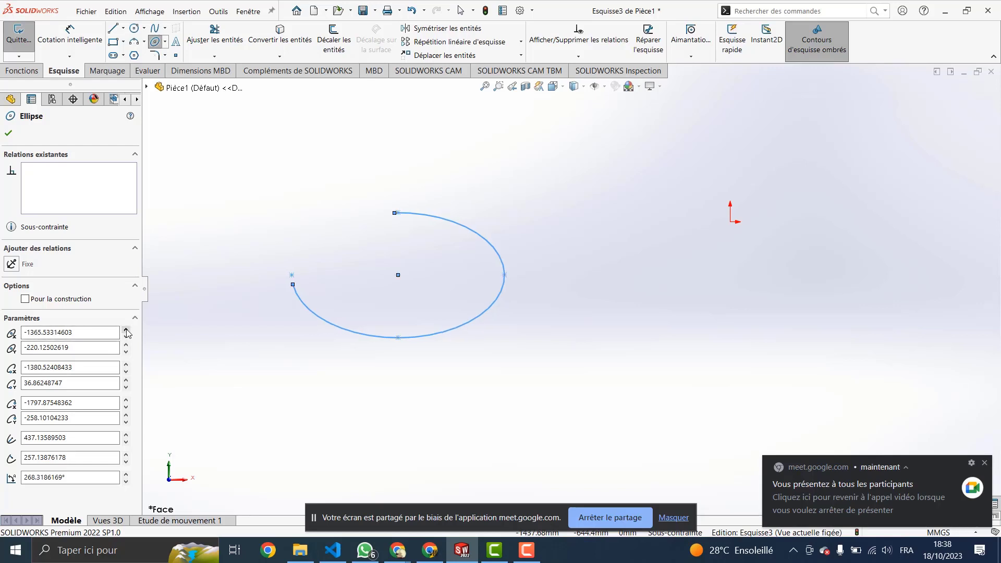
pyautogui.click(126, 330)
pyautogui.click(127, 330)
pyautogui.click(126, 330)
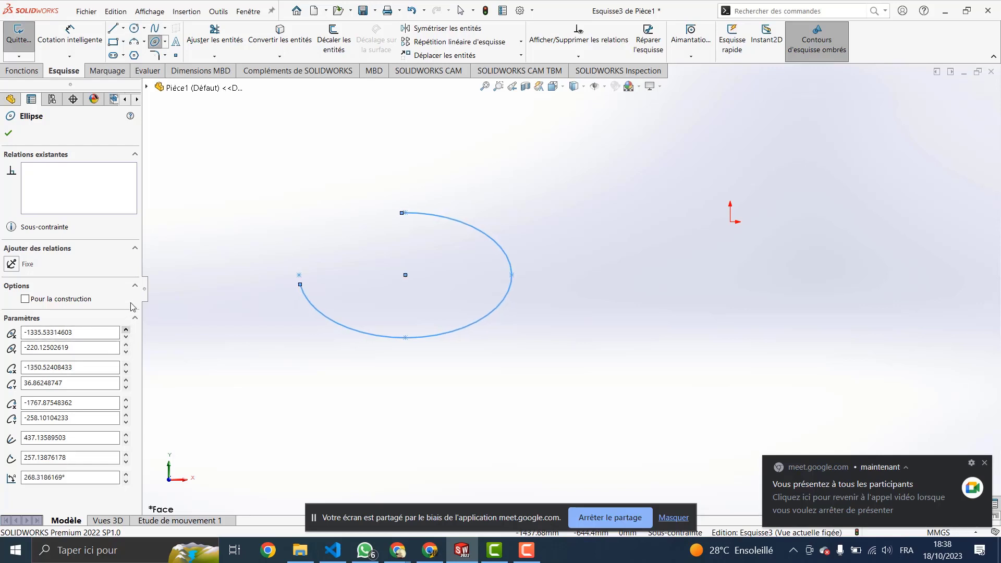
pyautogui.click(39, 384)
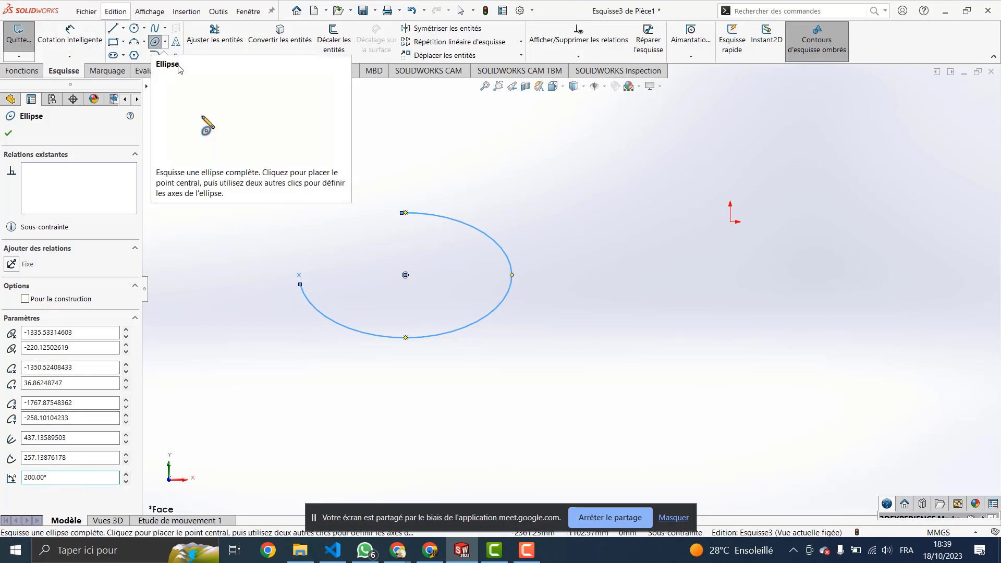
pyautogui.click(165, 46)
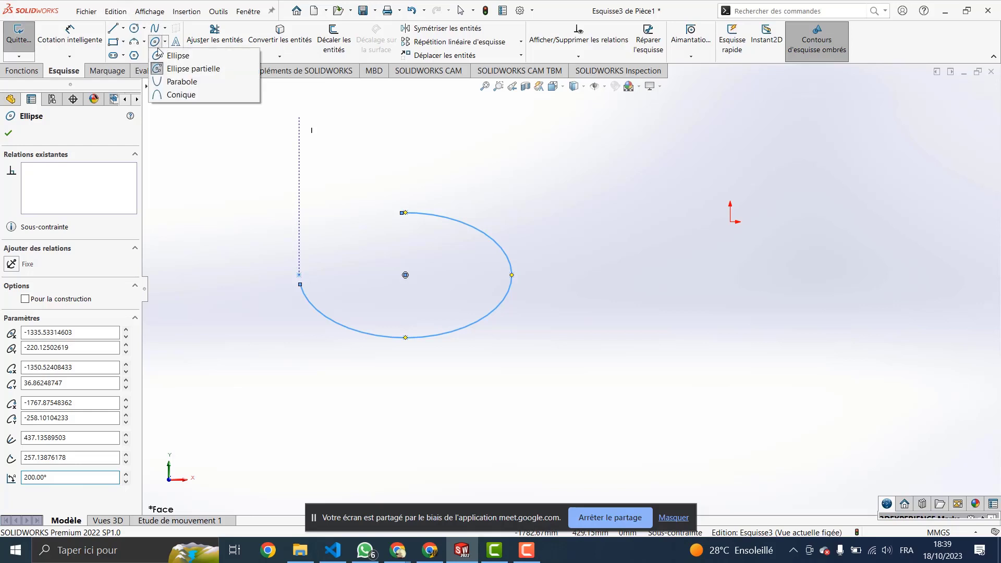
pyautogui.click(178, 83)
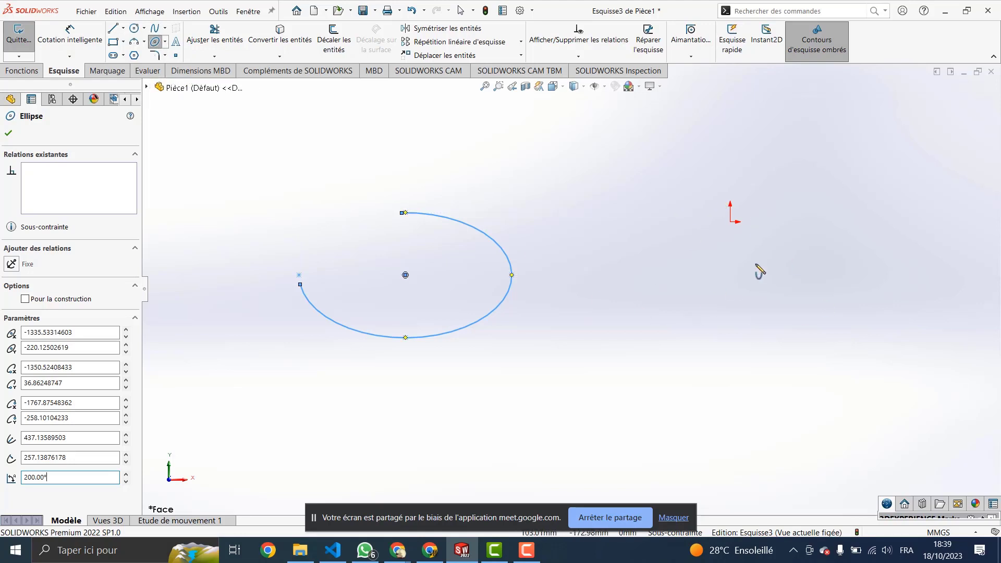
pyautogui.click(755, 288)
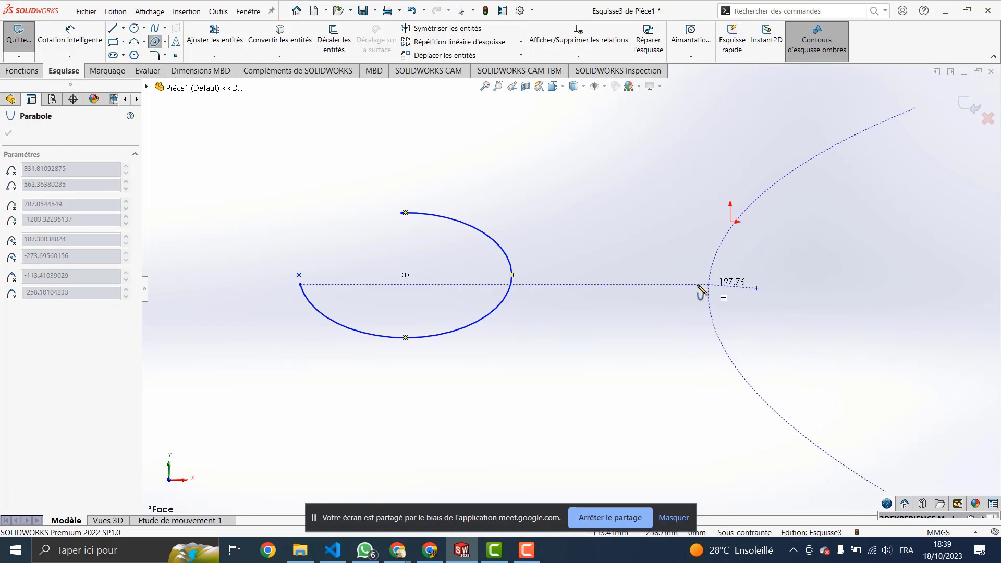
pyautogui.scroll(-3, 738, 261)
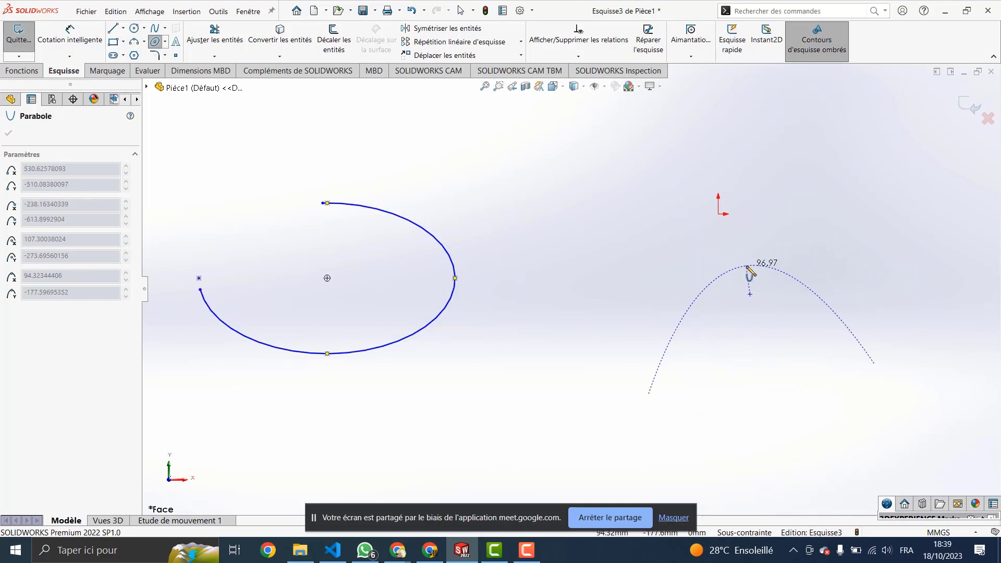
pyautogui.scroll(2, 749, 269)
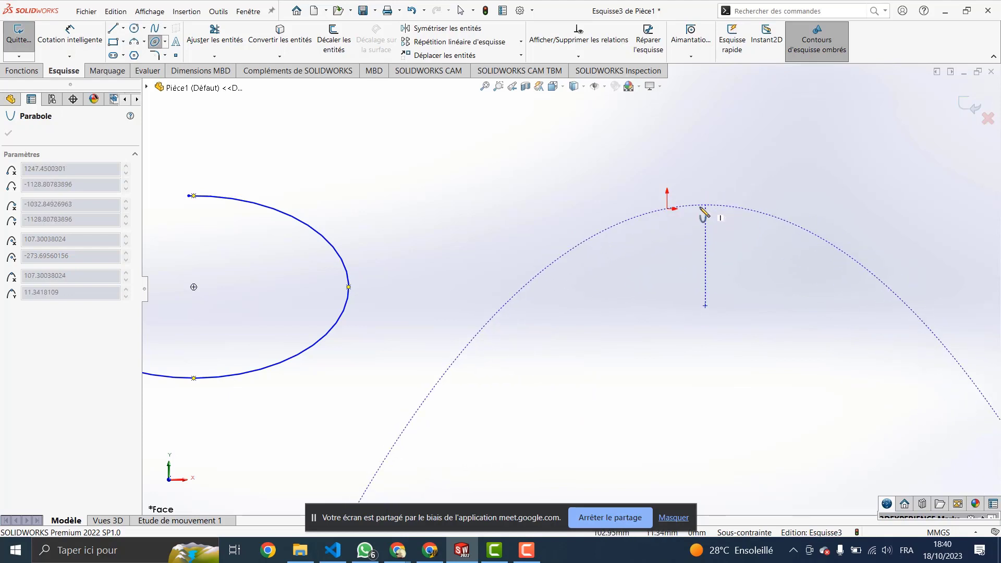
pyautogui.click(708, 208)
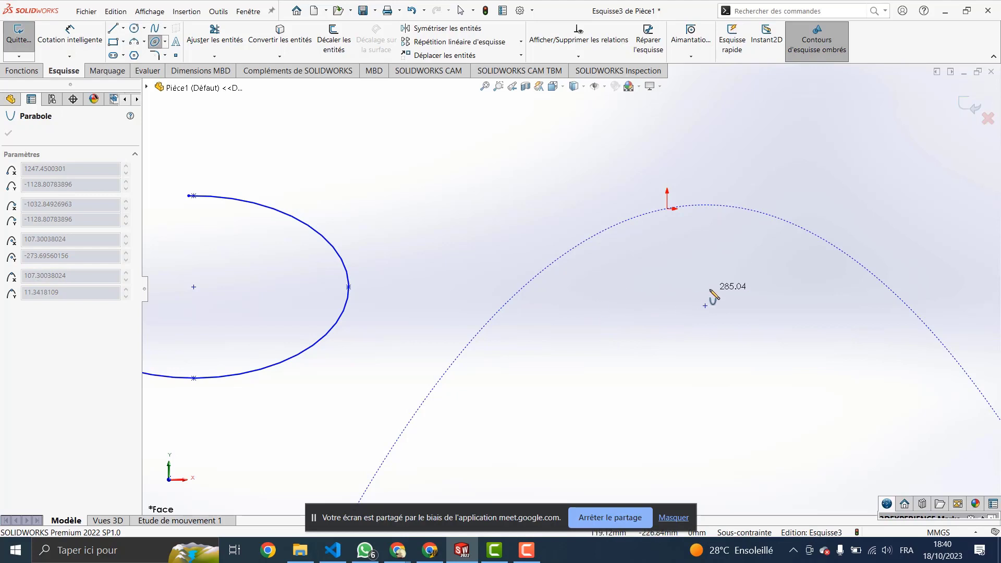
pyautogui.scroll(-2, 728, 286)
pyautogui.scroll(4, 735, 286)
pyautogui.scroll(2, 700, 302)
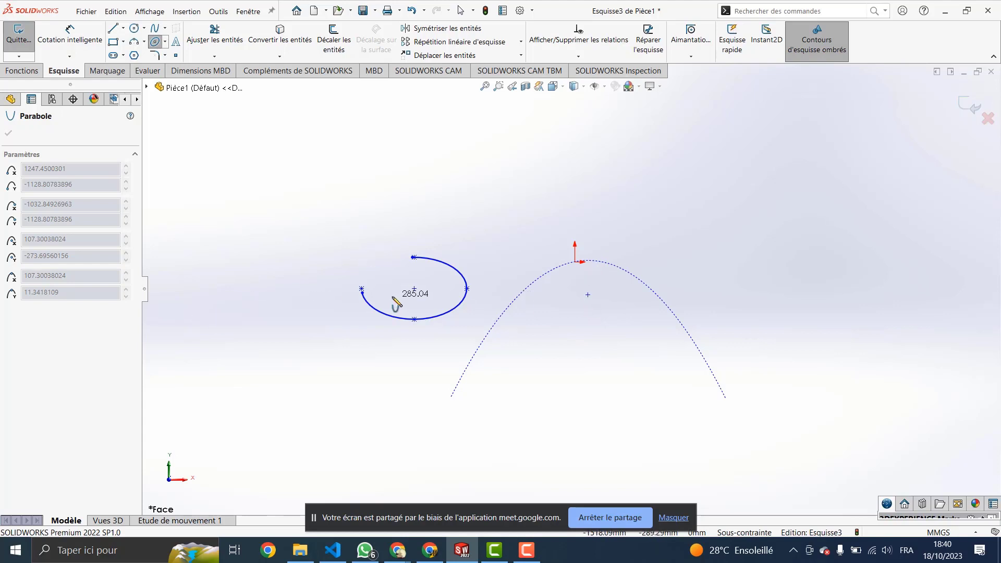
pyautogui.press('Escape')
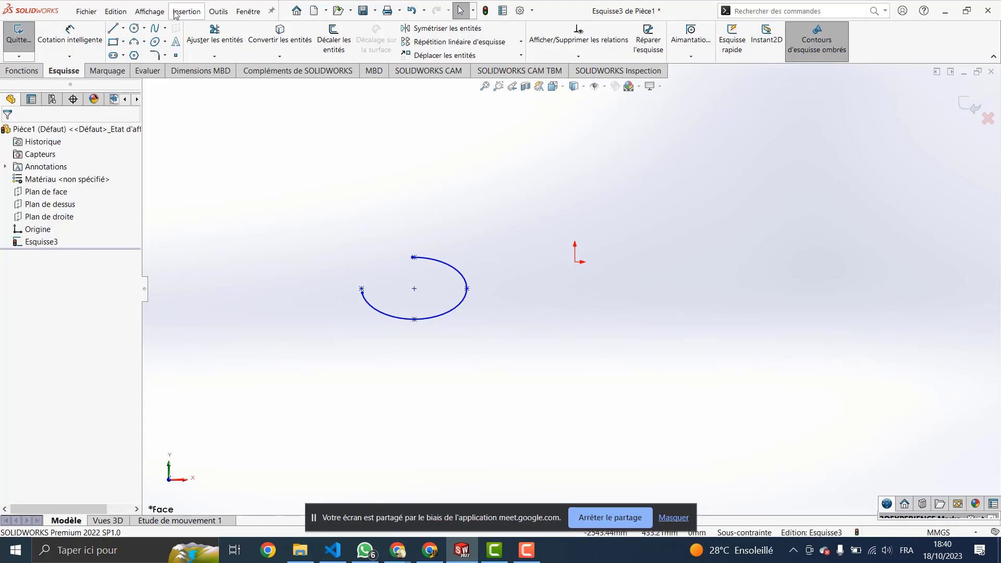
# Step: Draw a parabola right of the elliptical arc: focus, vertex above it, then start and end points
pyautogui.click(167, 45)
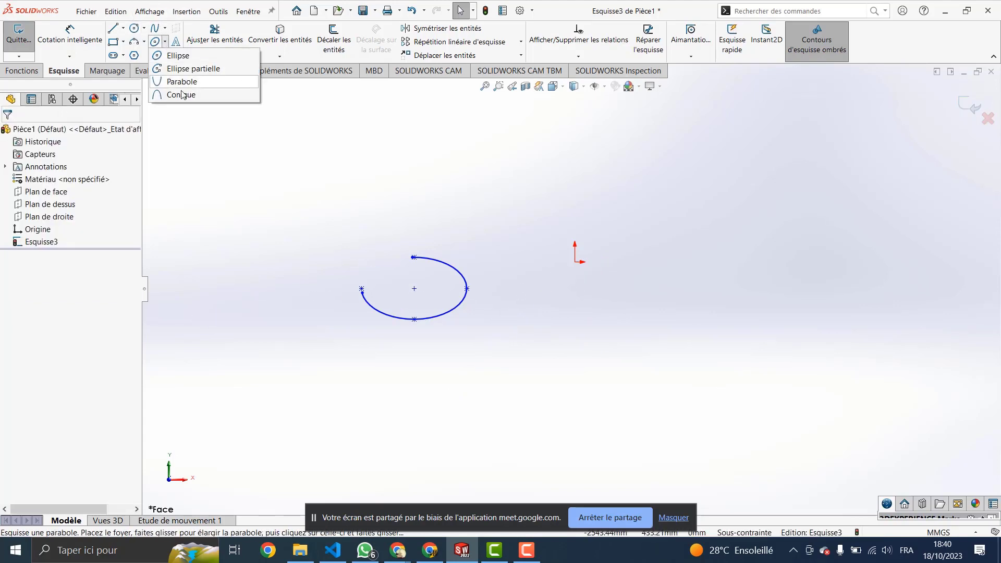
pyautogui.click(182, 84)
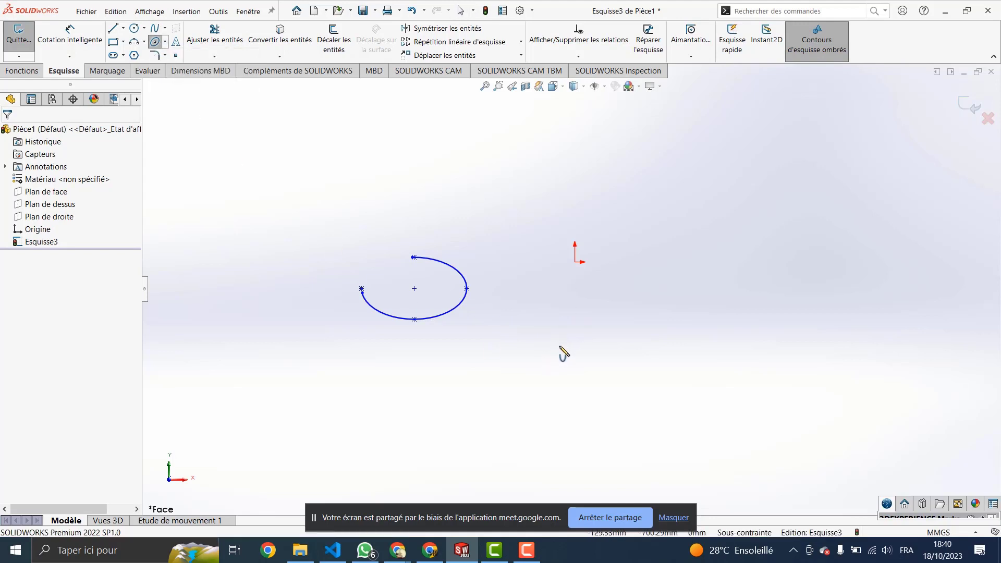
pyautogui.click(559, 345)
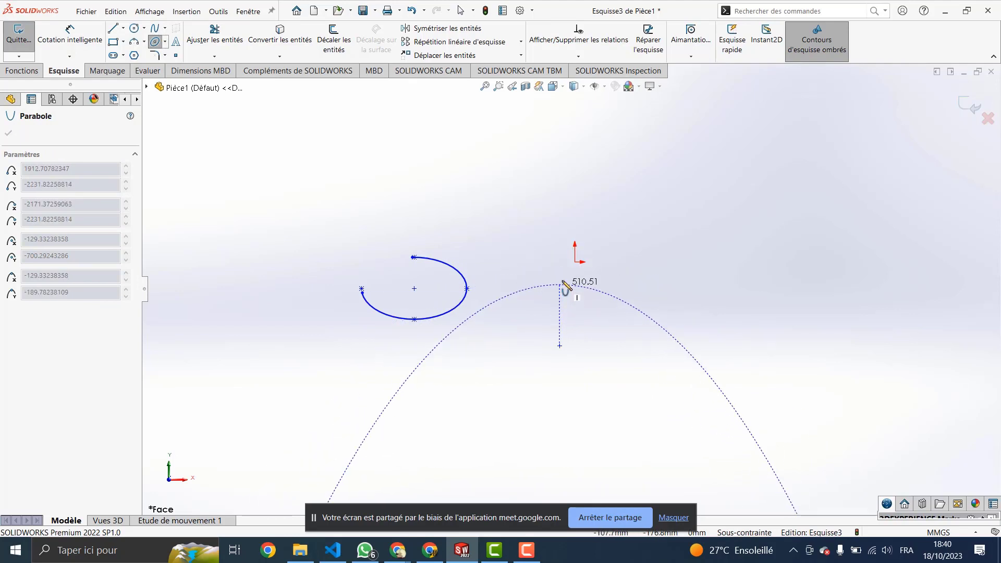
pyautogui.click(561, 281)
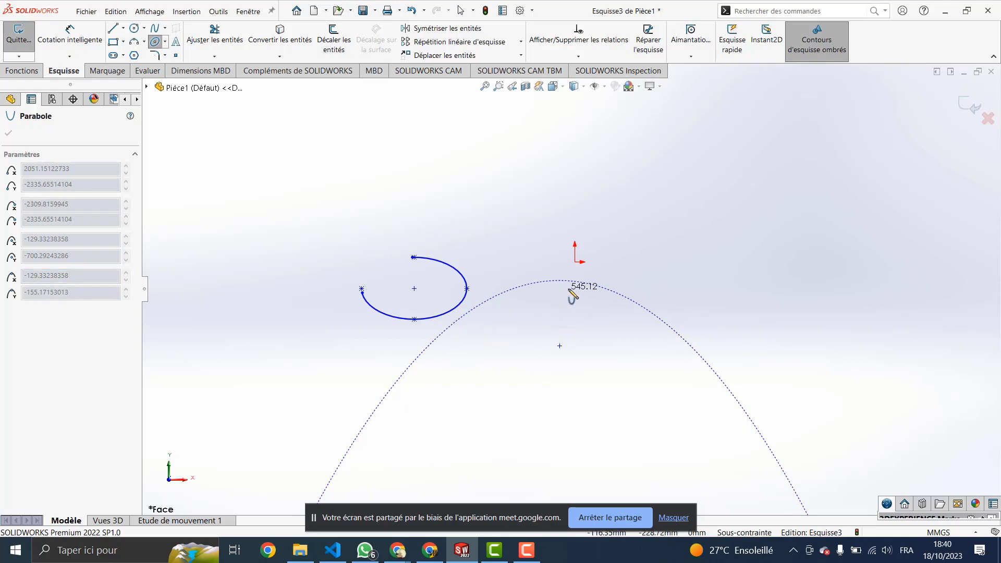
pyautogui.click(692, 347)
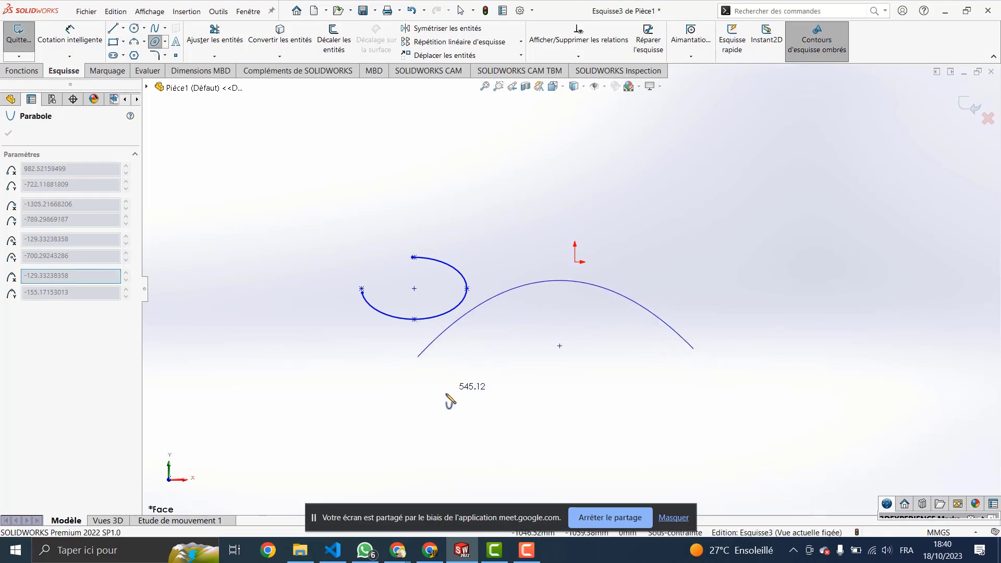
pyautogui.click(427, 401)
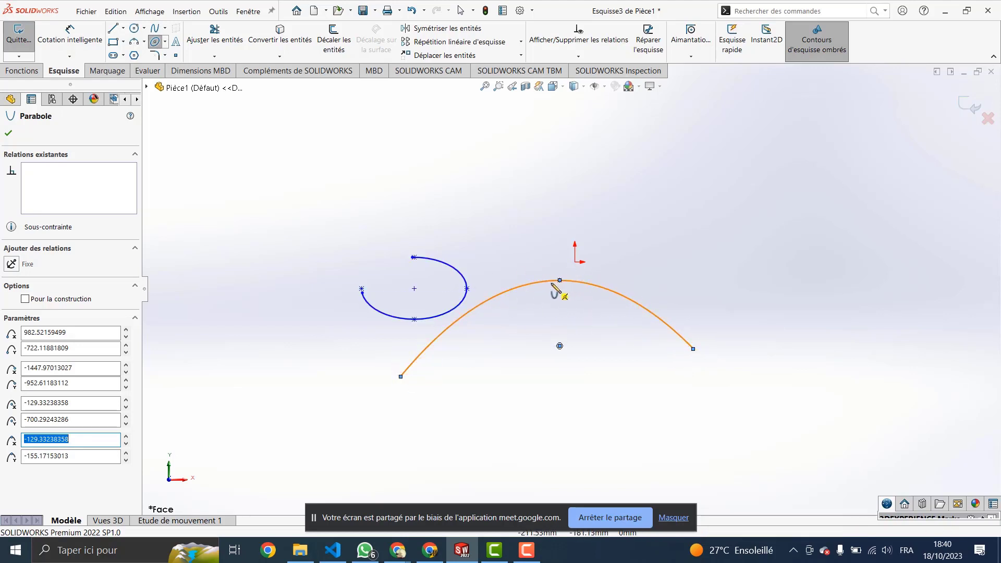
pyautogui.press('Escape')
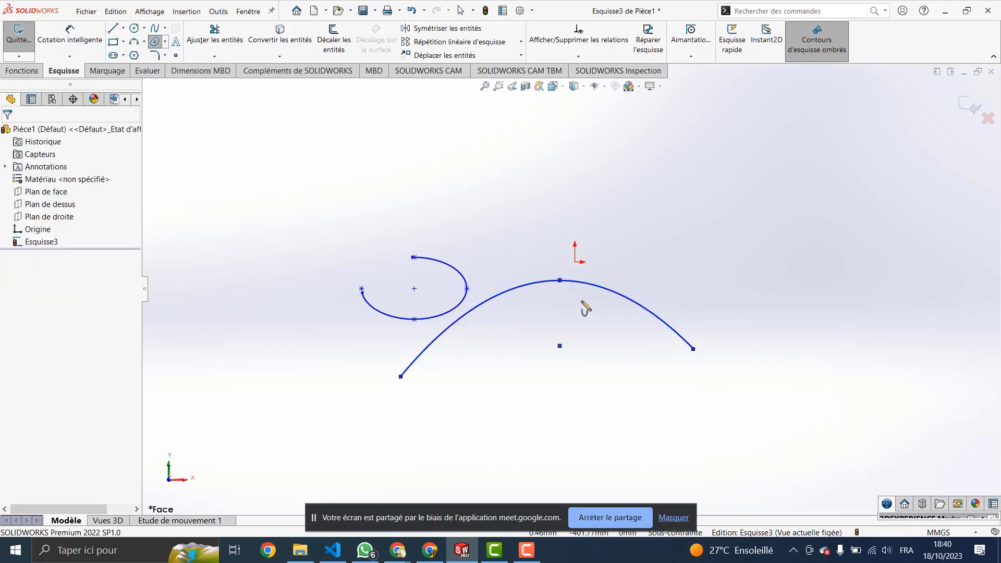
# Step: Pull the parabola's vertex higher, then delete both the parabola and the elliptical arc
pyautogui.moveTo(562, 282); pyautogui.dragTo(565, 160)
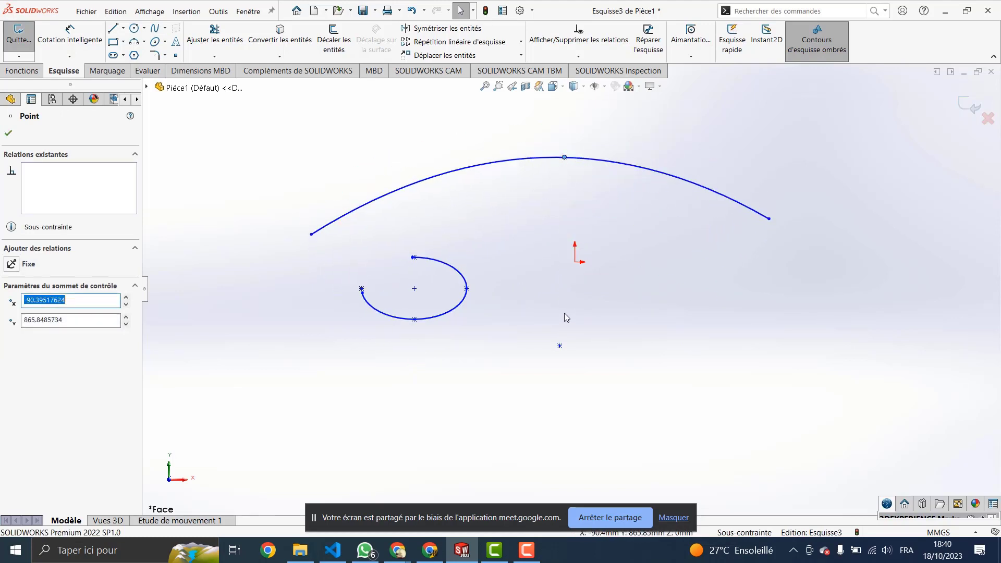
pyautogui.click(565, 158)
pyautogui.press('Delete')
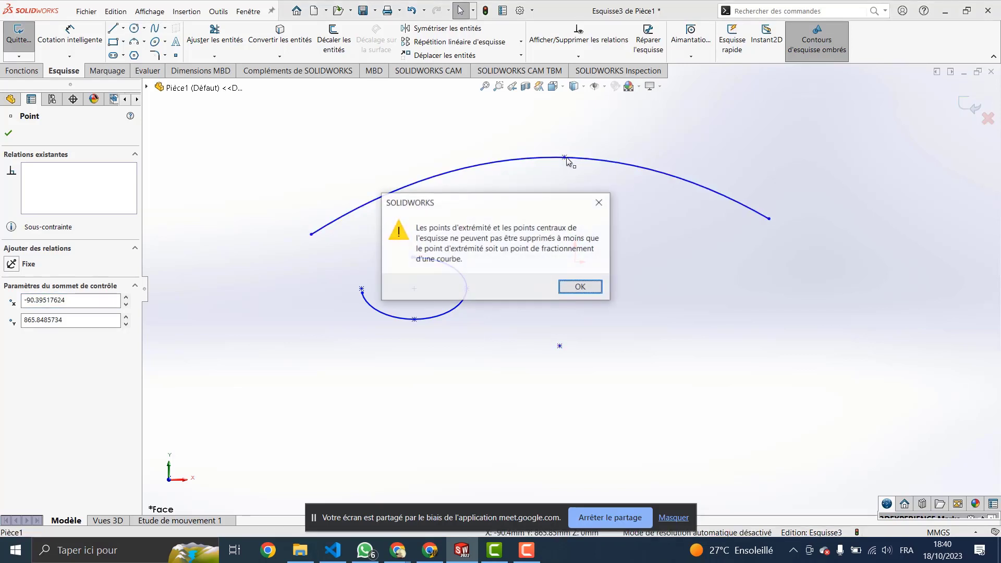
pyautogui.click(608, 204)
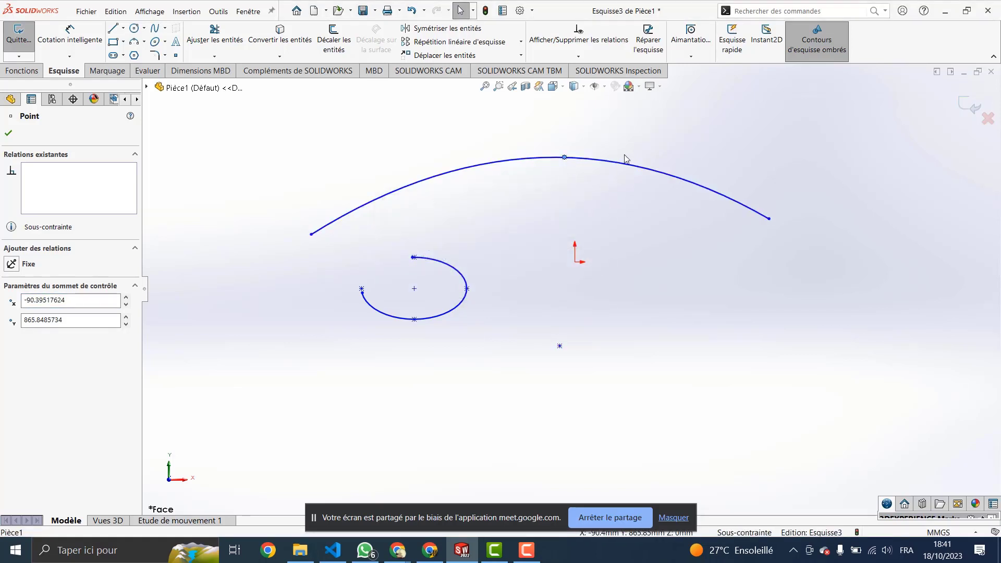
pyautogui.moveTo(658, 123); pyautogui.dragTo(357, 363)
pyautogui.press('Delete')
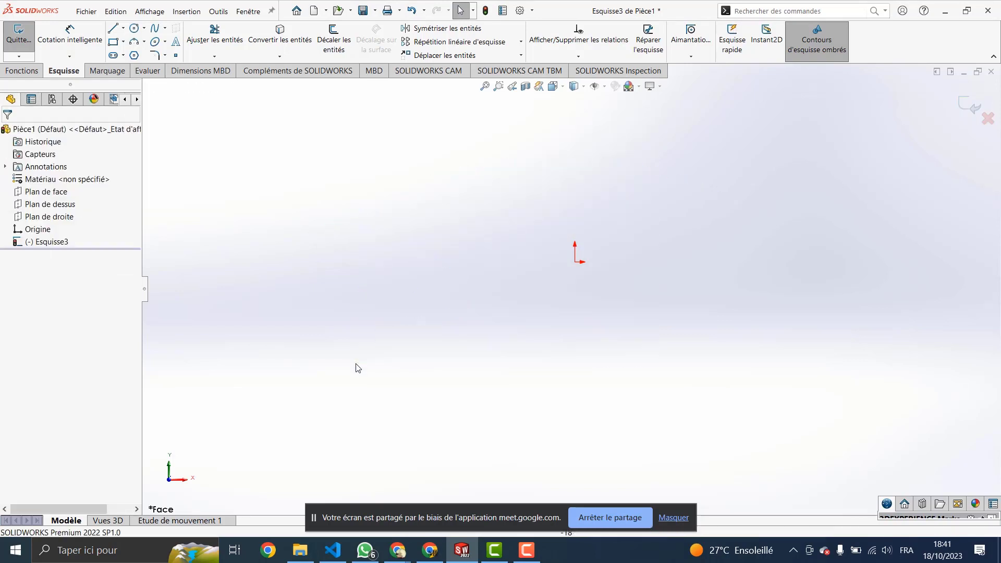
# Step: Draw a new parabola with its focus below the apex and ends on either side
pyautogui.click(166, 42)
pyautogui.click(177, 53)
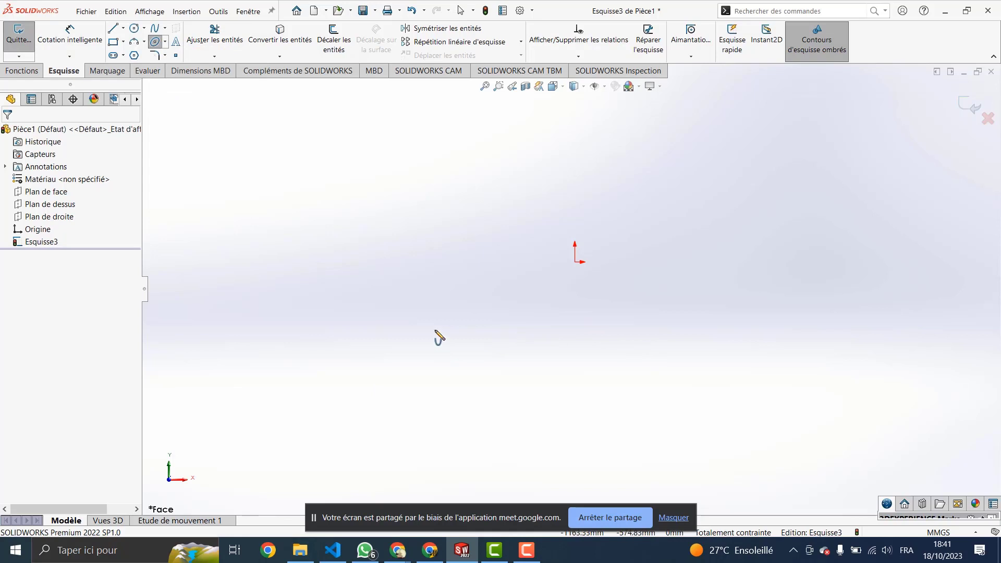
pyautogui.click(454, 340)
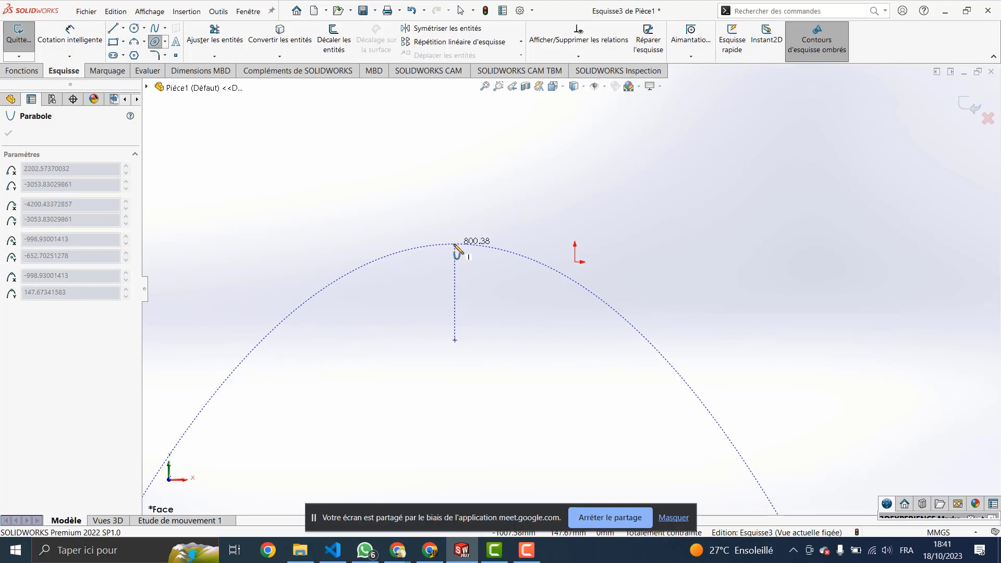
pyautogui.click(453, 246)
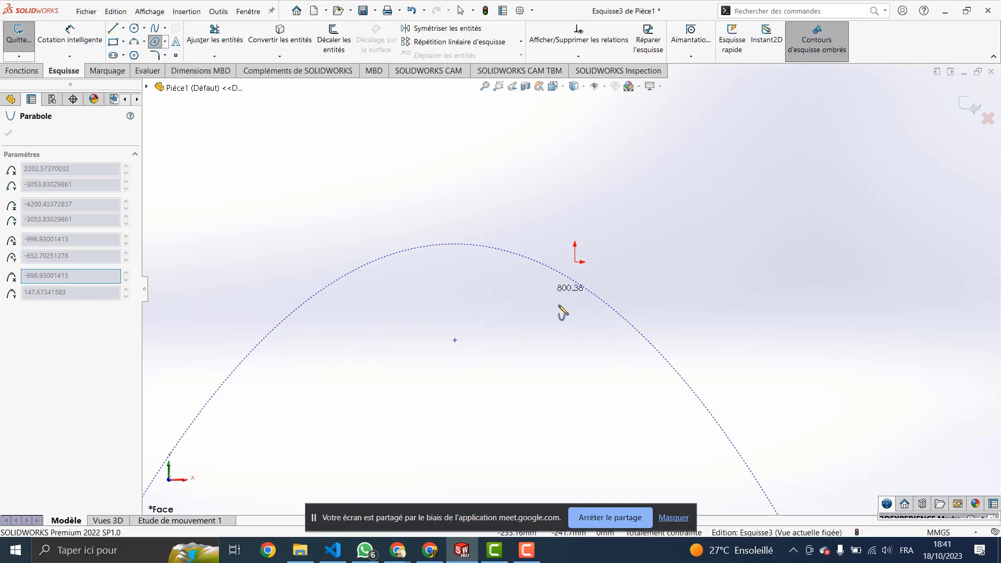
pyautogui.scroll(5, 545, 368)
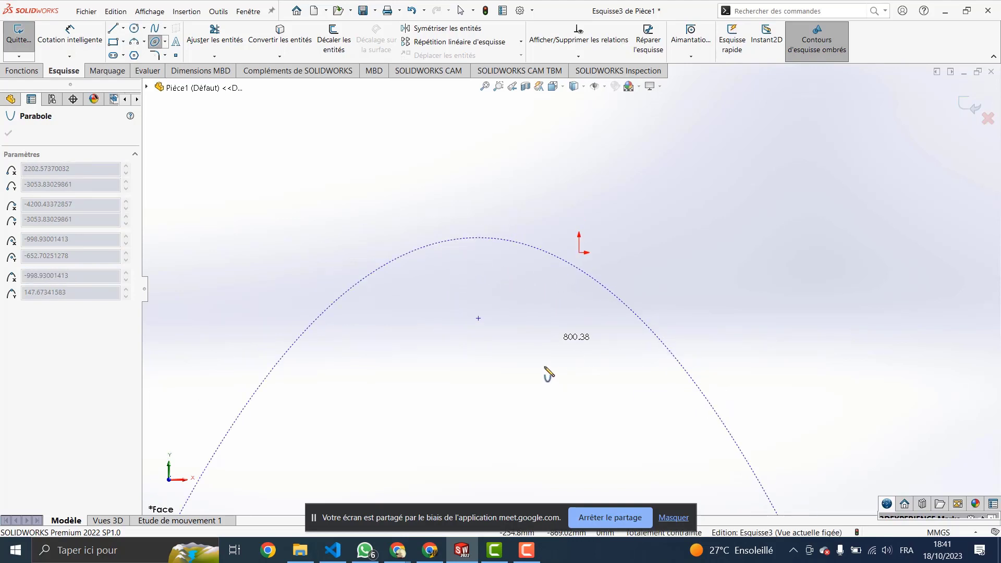
pyautogui.scroll(-2, 532, 417)
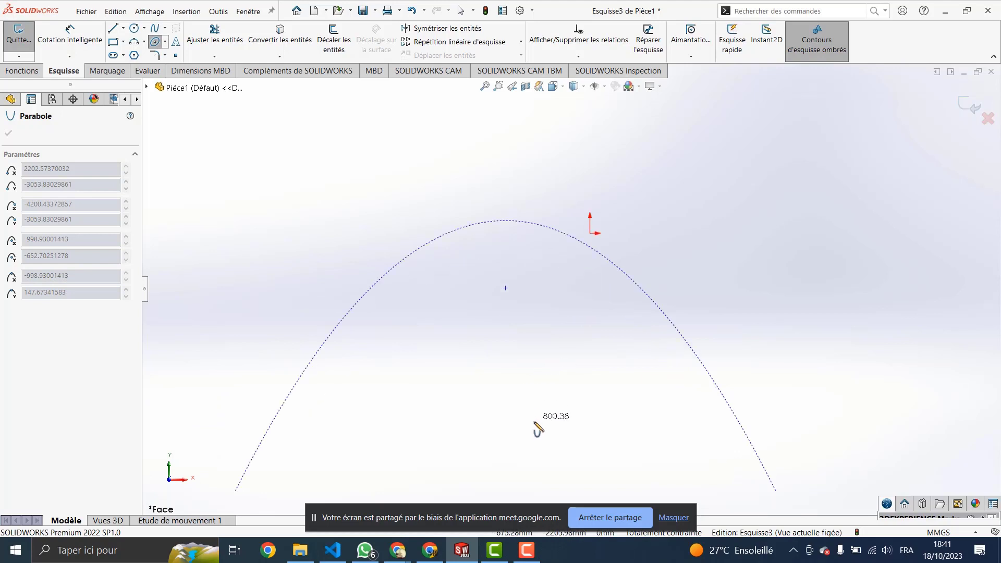
pyautogui.scroll(-2, 537, 424)
pyautogui.scroll(5, 539, 420)
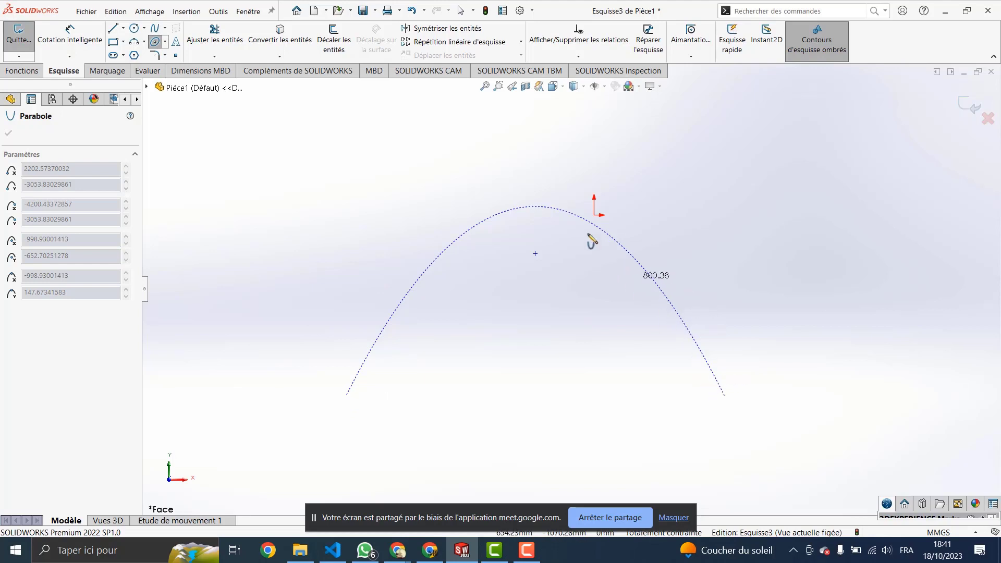
pyautogui.click(648, 276)
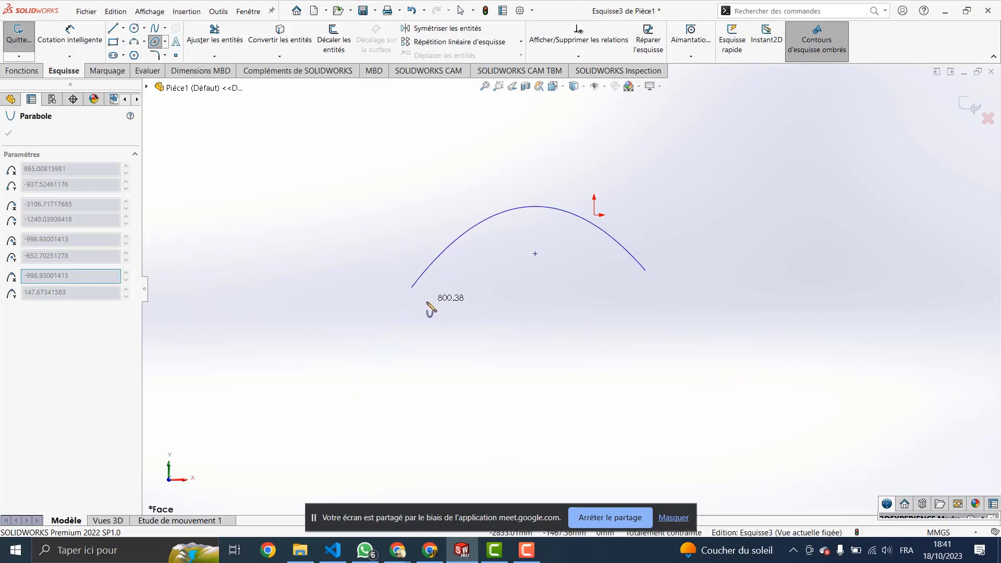
pyautogui.click(408, 293)
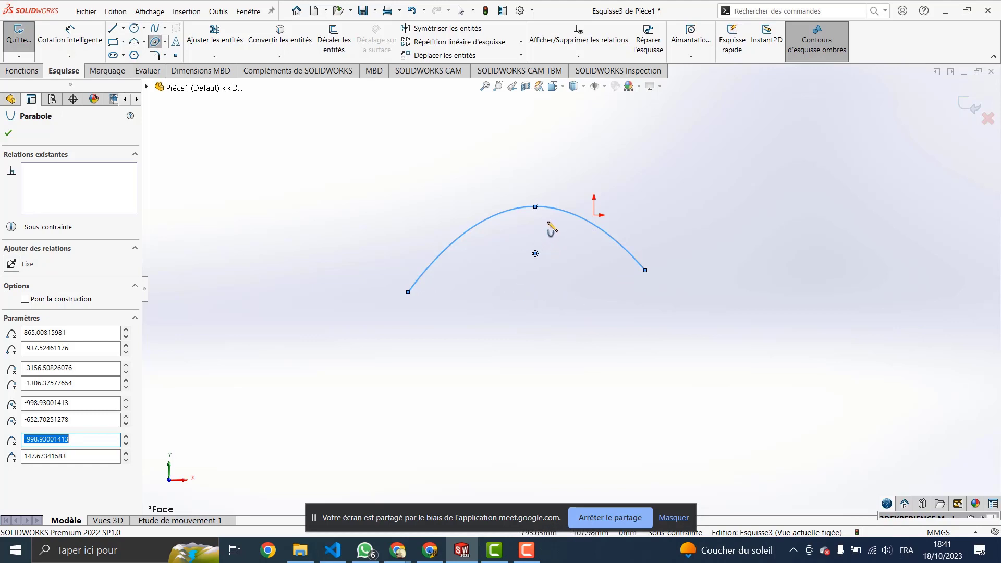
# Step: Select the new parabola with a crossing box and delete it
pyautogui.press('Escape')
pyautogui.moveTo(579, 189); pyautogui.dragTo(503, 288)
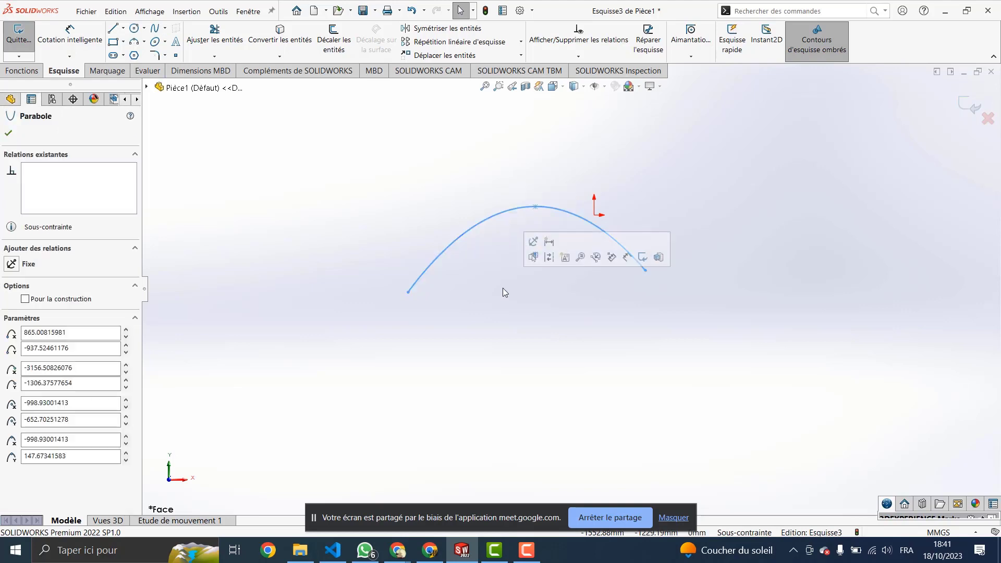
pyautogui.press('Delete')
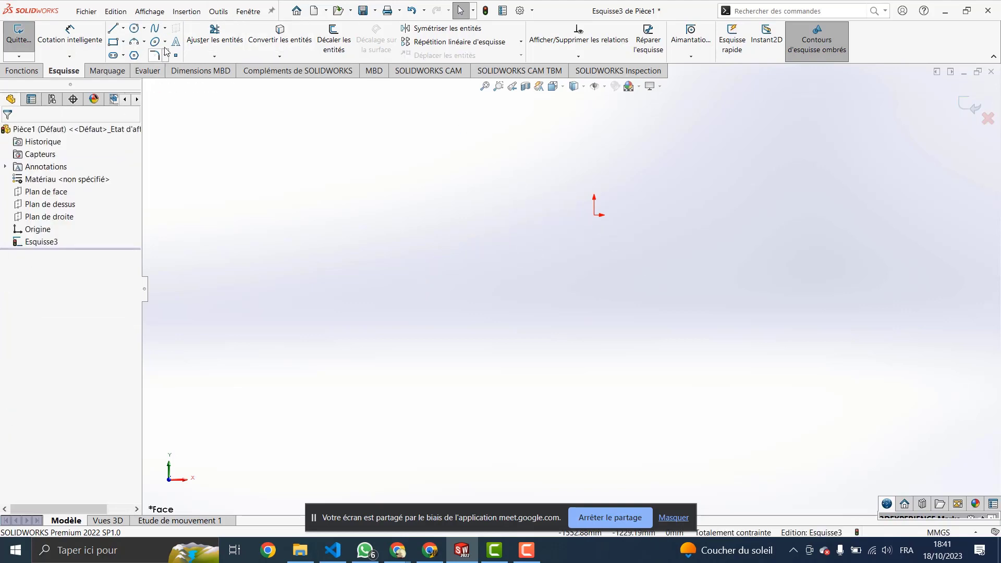
# Step: Draw a conic from a start point to an end point on the right, apex above, Rho 0.65
pyautogui.click(164, 42)
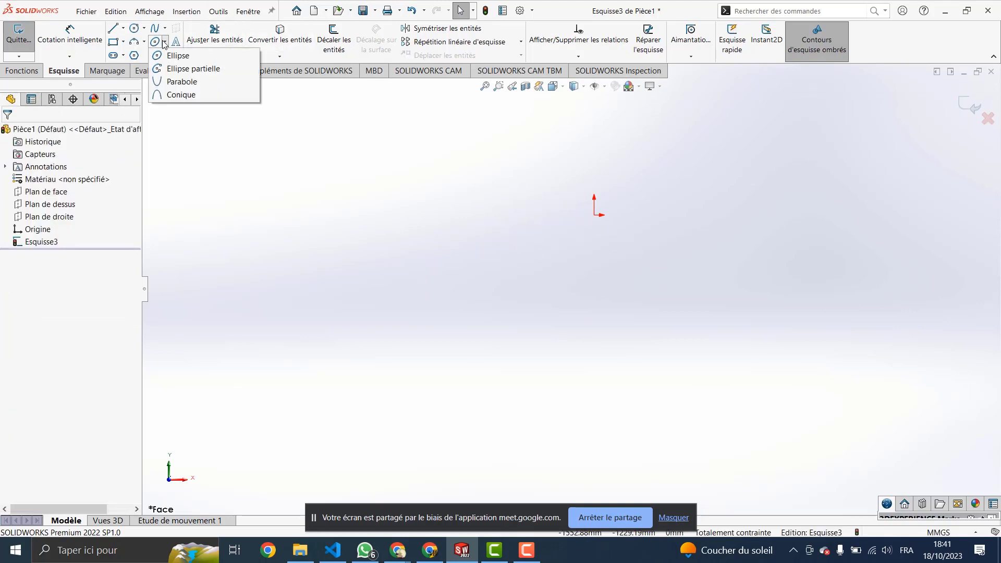
pyautogui.click(182, 96)
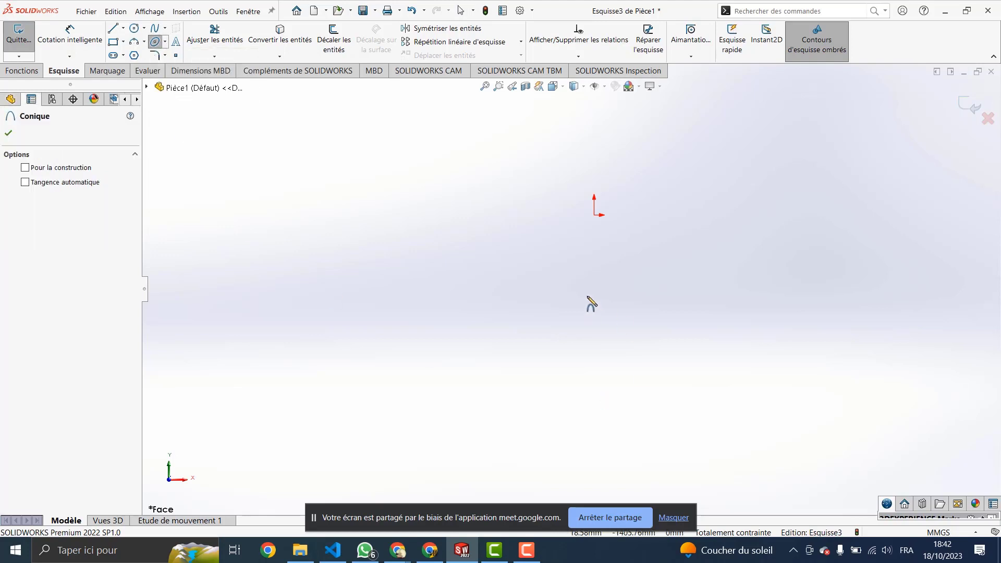
pyautogui.click(491, 317)
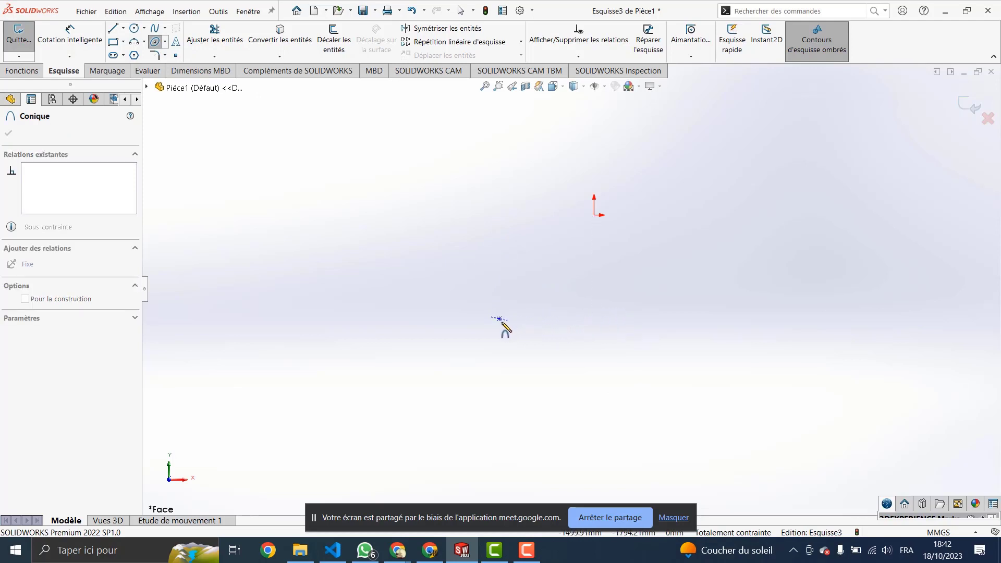
pyautogui.click(658, 315)
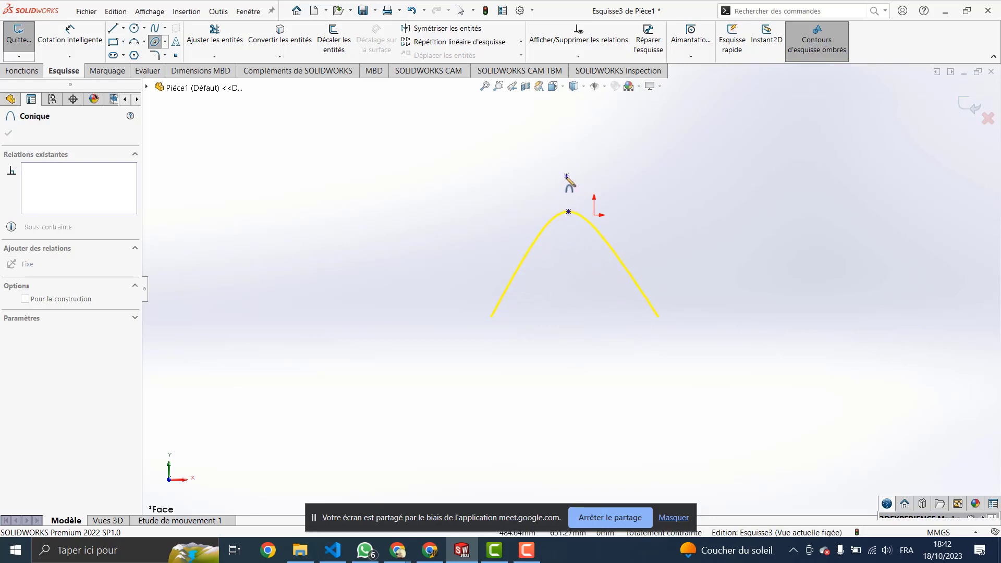
pyautogui.click(567, 175)
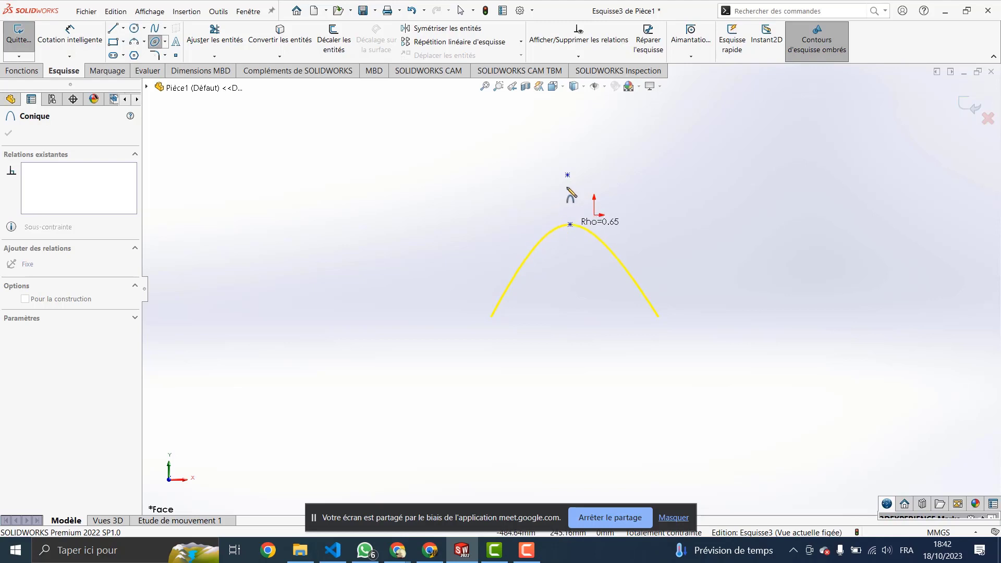
pyautogui.click(577, 220)
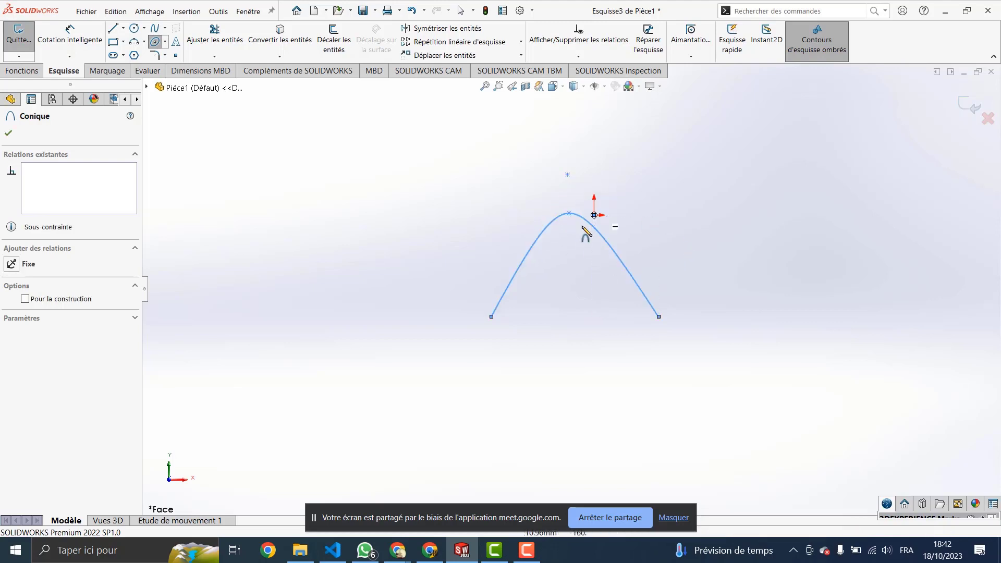
pyautogui.press('Escape')
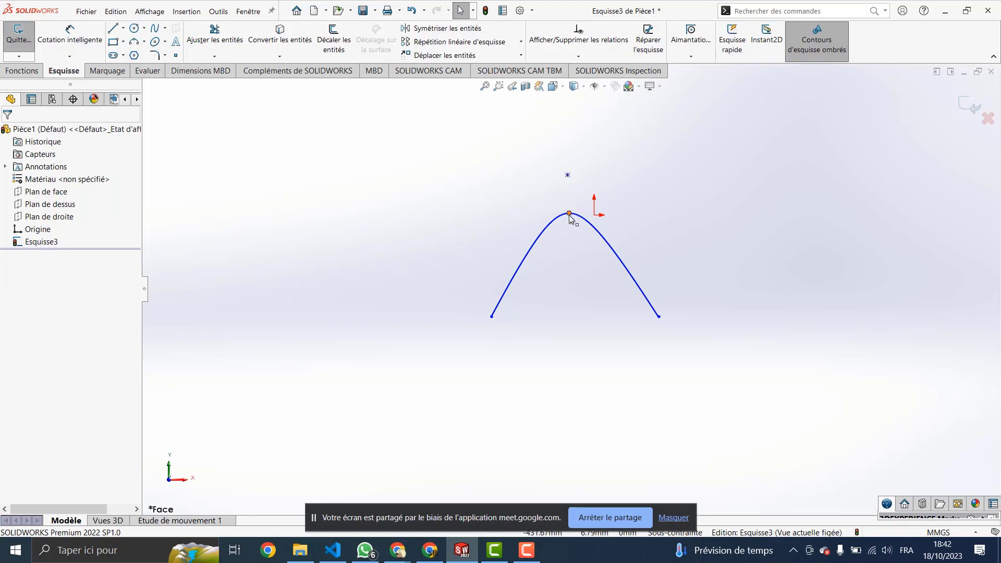
# Step: Drag the conic down-left by its apex, then box-select and delete it
pyautogui.moveTo(569, 214); pyautogui.dragTo(494, 142)
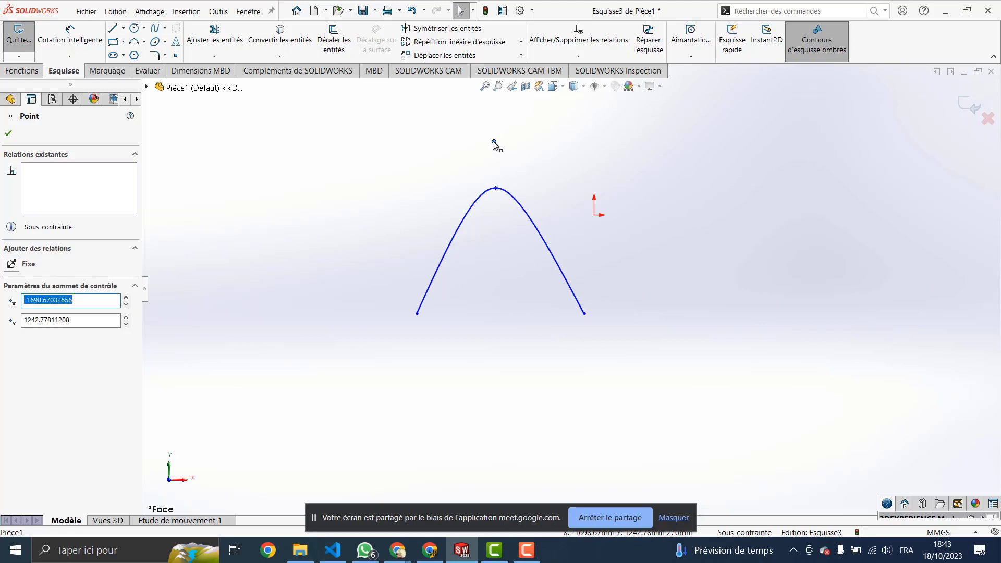
pyautogui.moveTo(566, 164); pyautogui.dragTo(390, 269)
pyautogui.press('Delete')
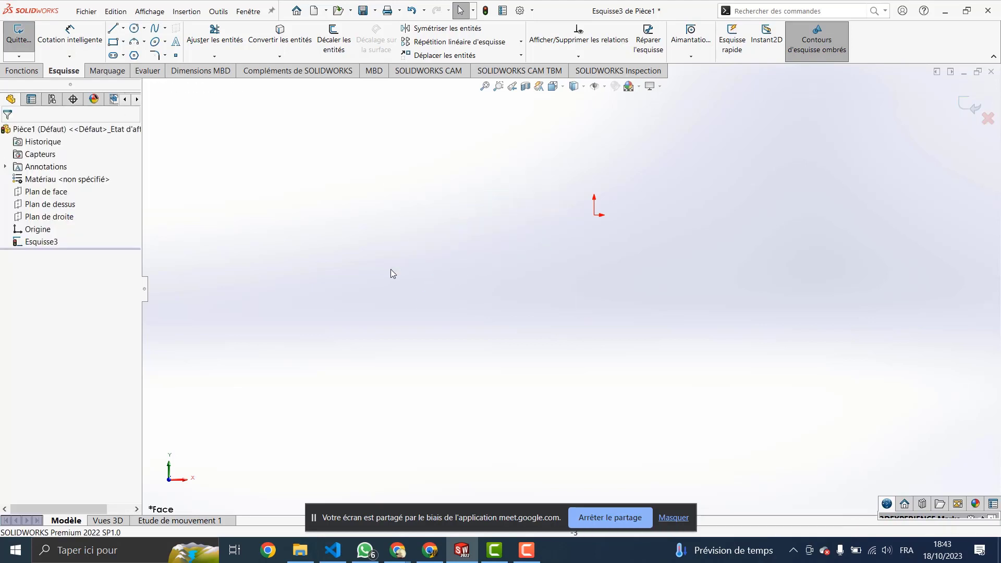
# Step: Draw a lopsided conic between two endpoints with a high apex and Rho 0.89
pyautogui.click(165, 55)
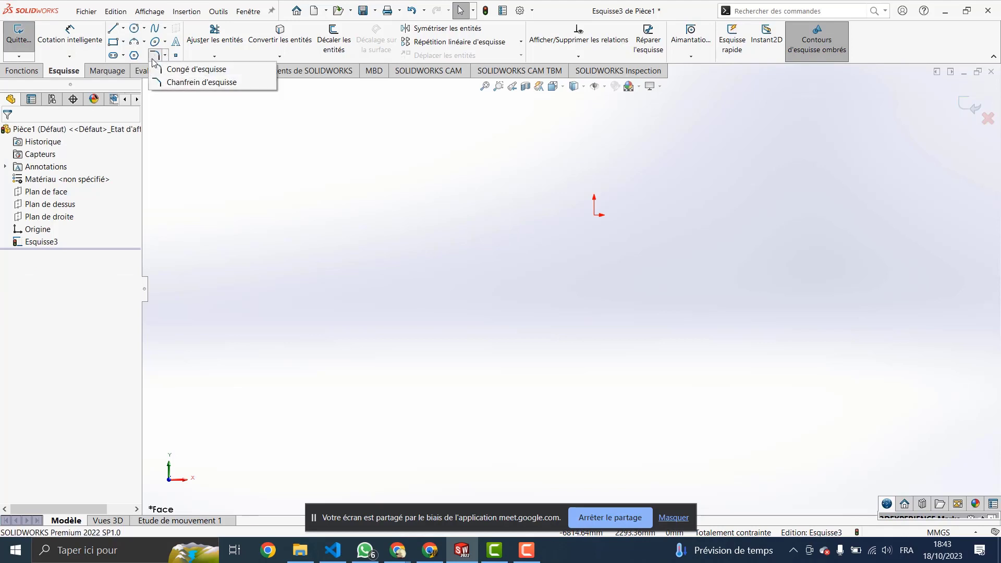
pyautogui.moveTo(155, 43)
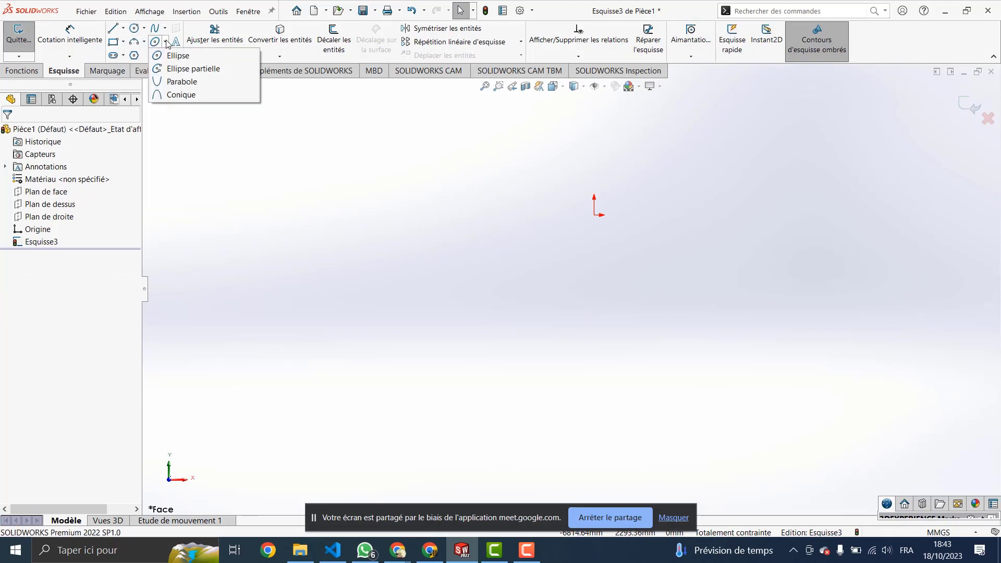
pyautogui.click(180, 94)
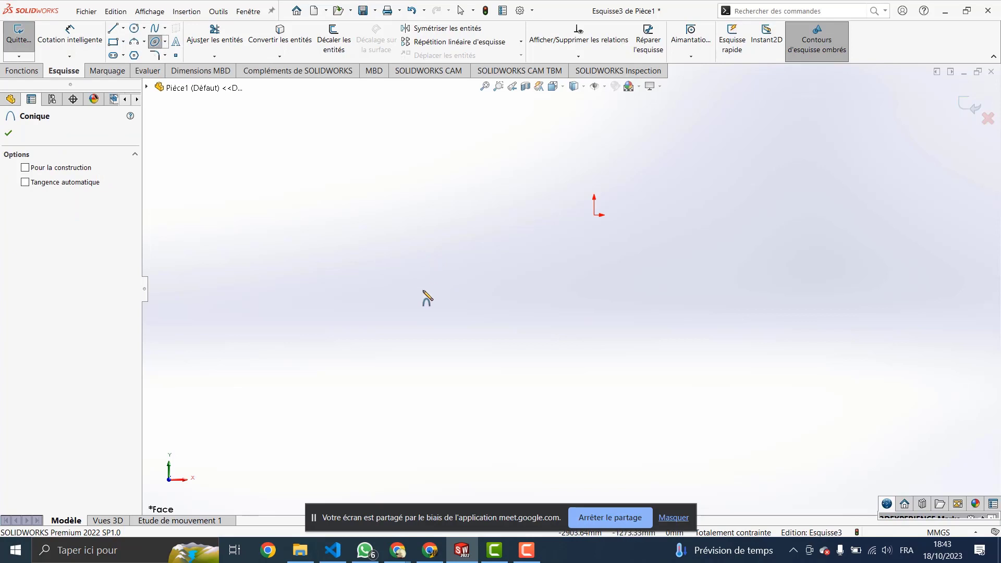
pyautogui.click(423, 291)
pyautogui.click(567, 290)
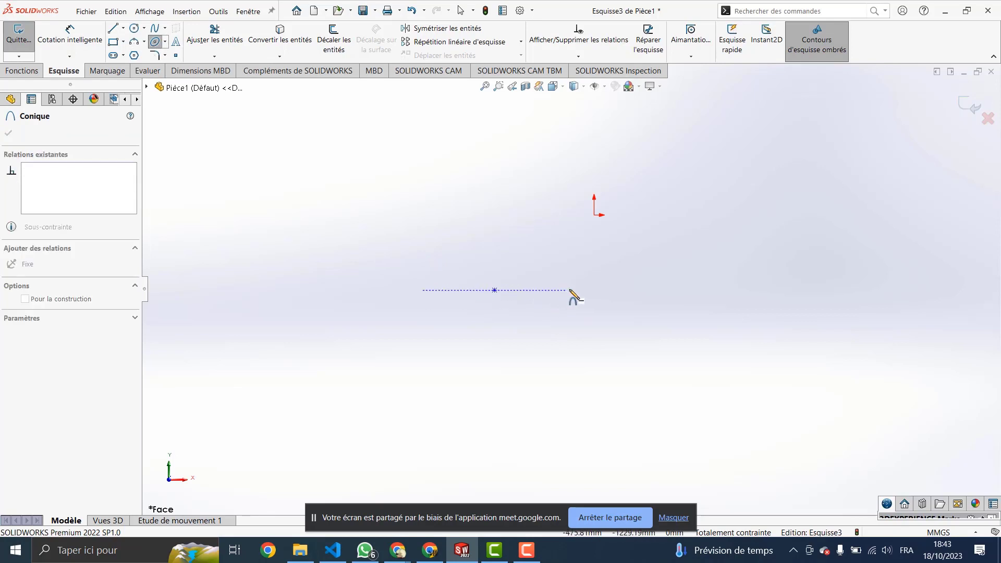
pyautogui.click(573, 290)
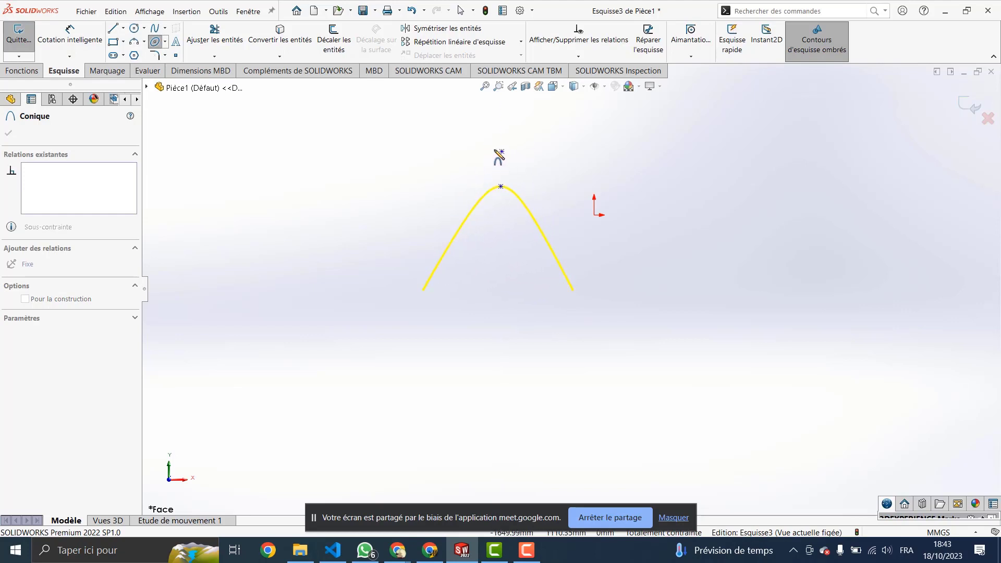
pyautogui.click(534, 150)
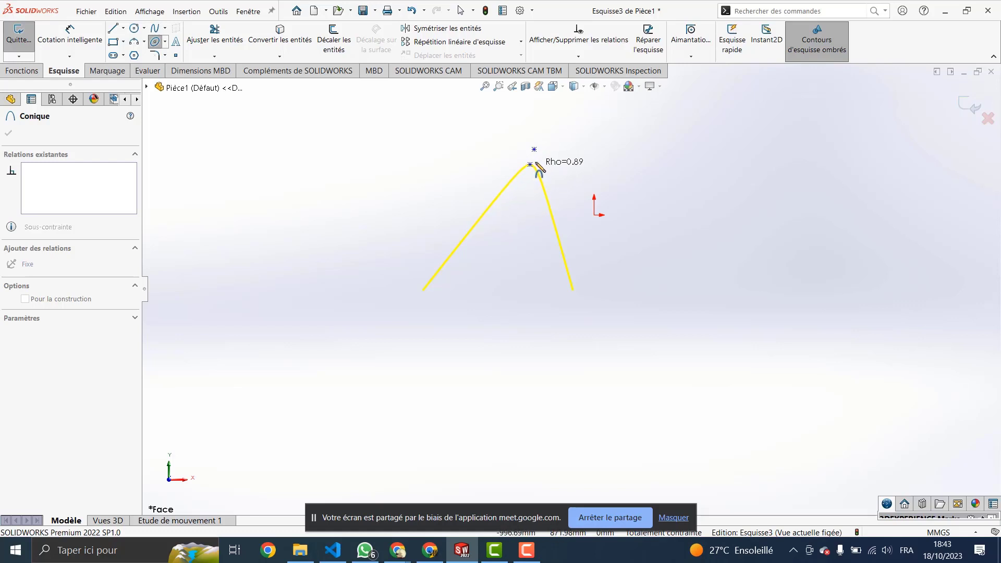
pyautogui.click(533, 200)
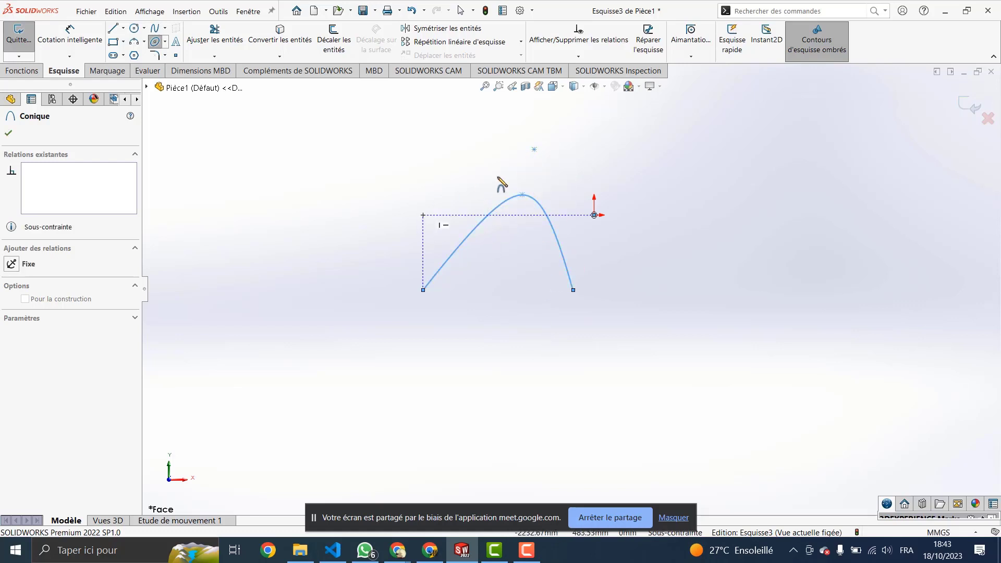
pyautogui.press('Escape')
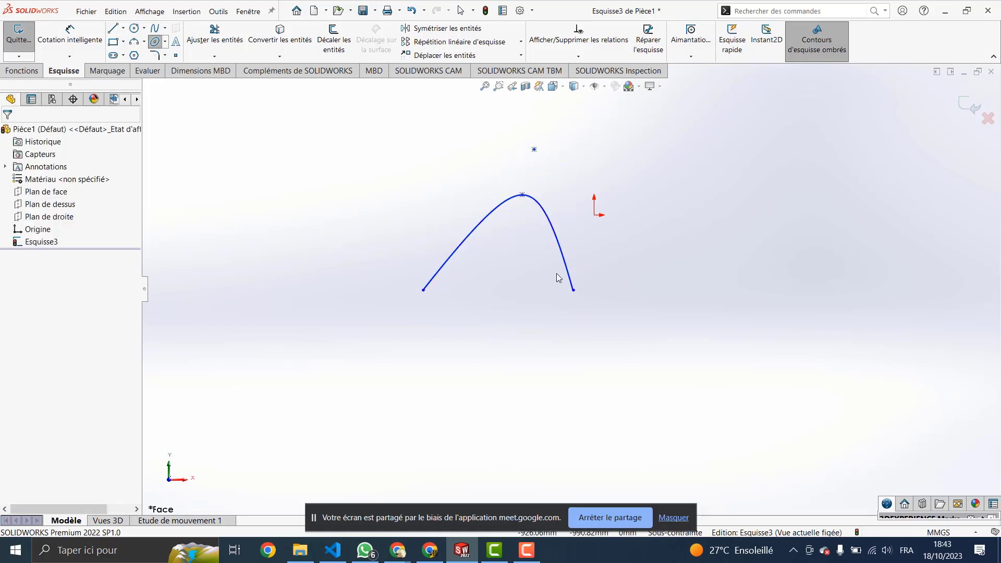
# Step: Move the conic down-left by its apex and pull its control point down into a rounder, lower arch
pyautogui.press('Escape')
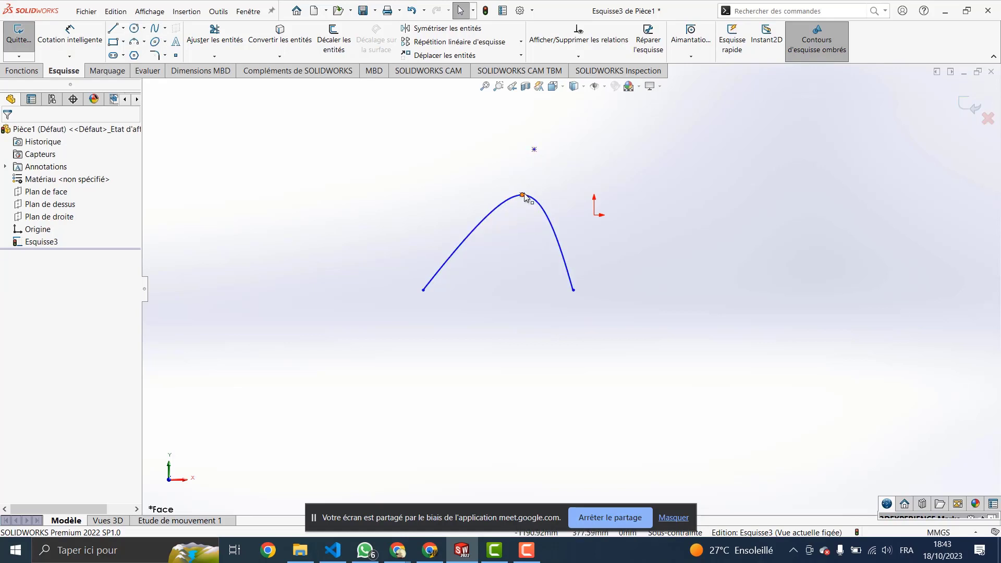
pyautogui.moveTo(523, 196); pyautogui.dragTo(445, 188)
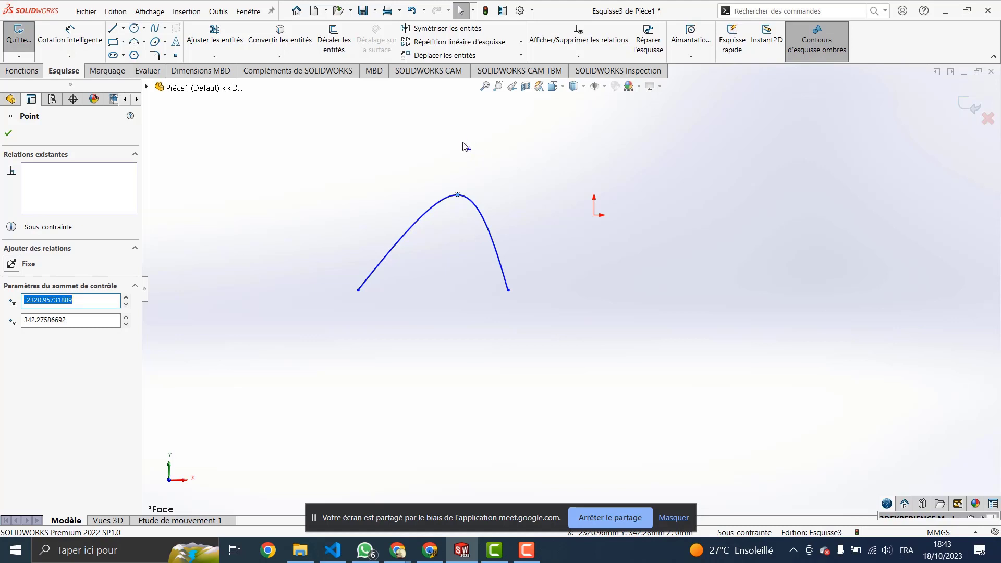
pyautogui.moveTo(469, 151); pyautogui.dragTo(436, 139)
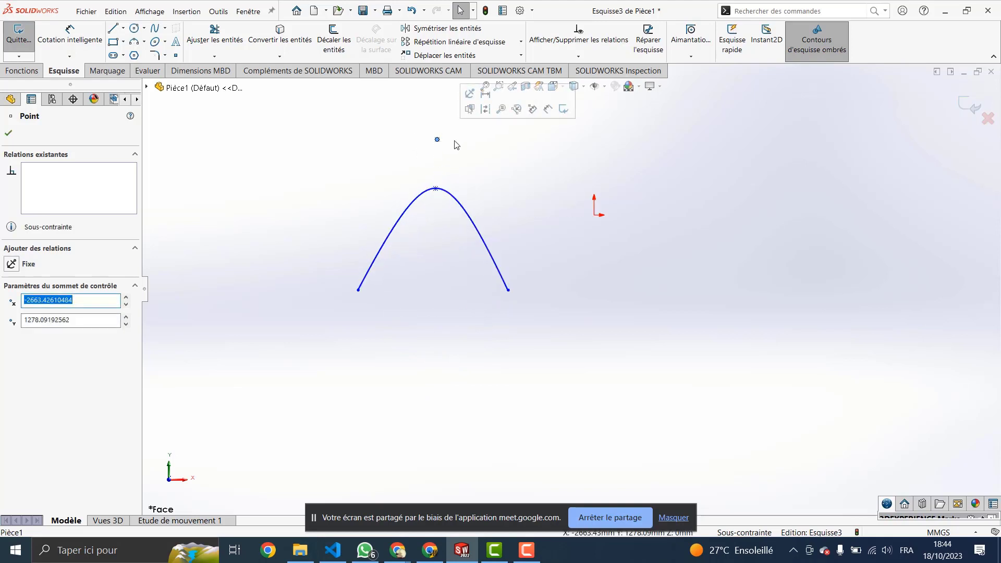
pyautogui.moveTo(437, 139); pyautogui.dragTo(428, 175)
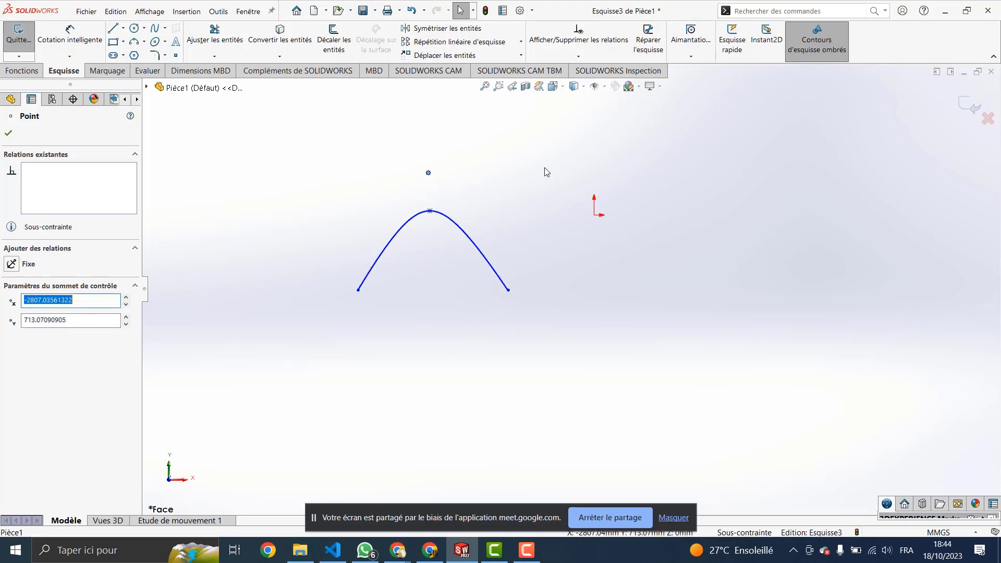
# Step: Close the point properties, then select and delete the reshaped conic
pyautogui.click(322, 290)
pyautogui.click(358, 277)
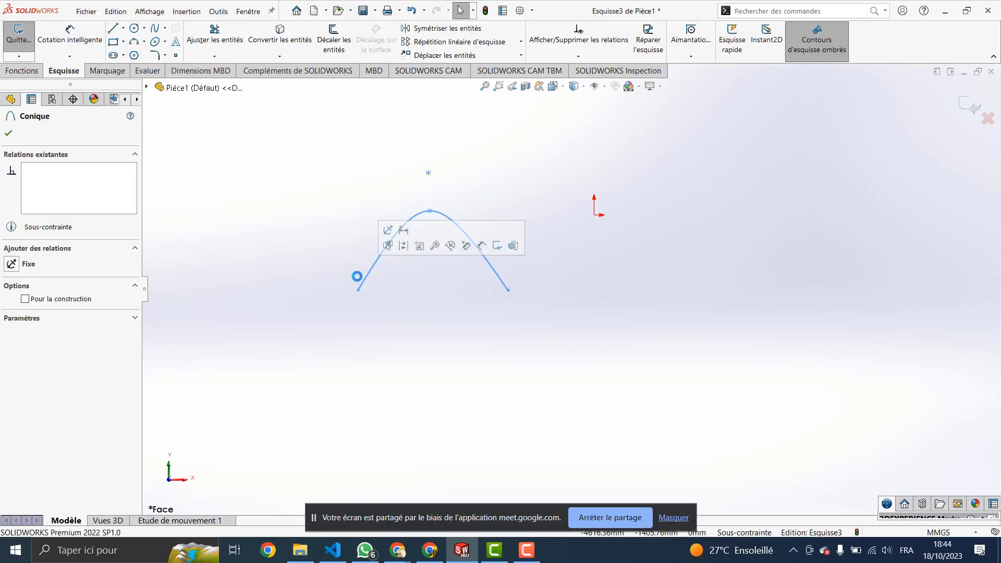
pyautogui.press('Delete')
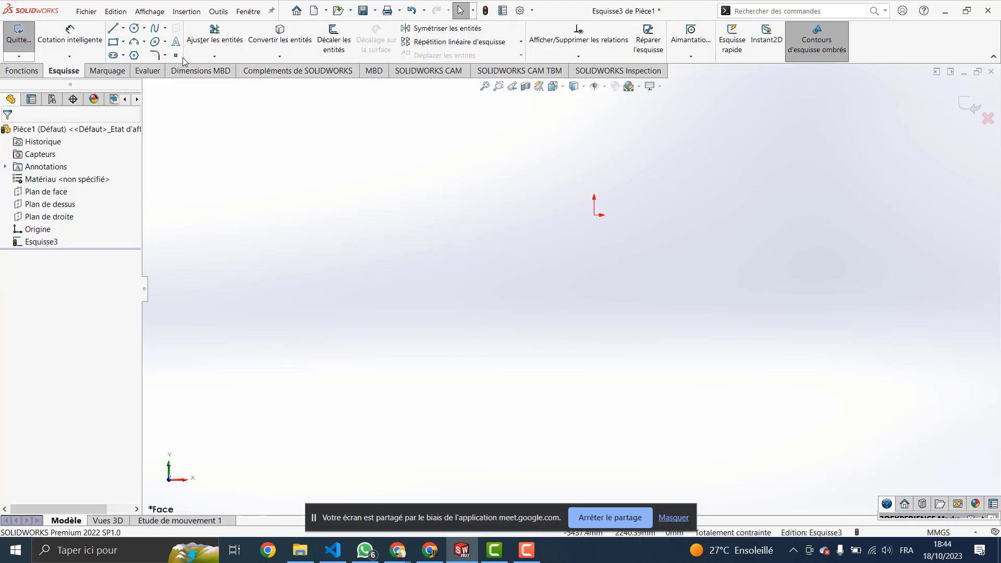